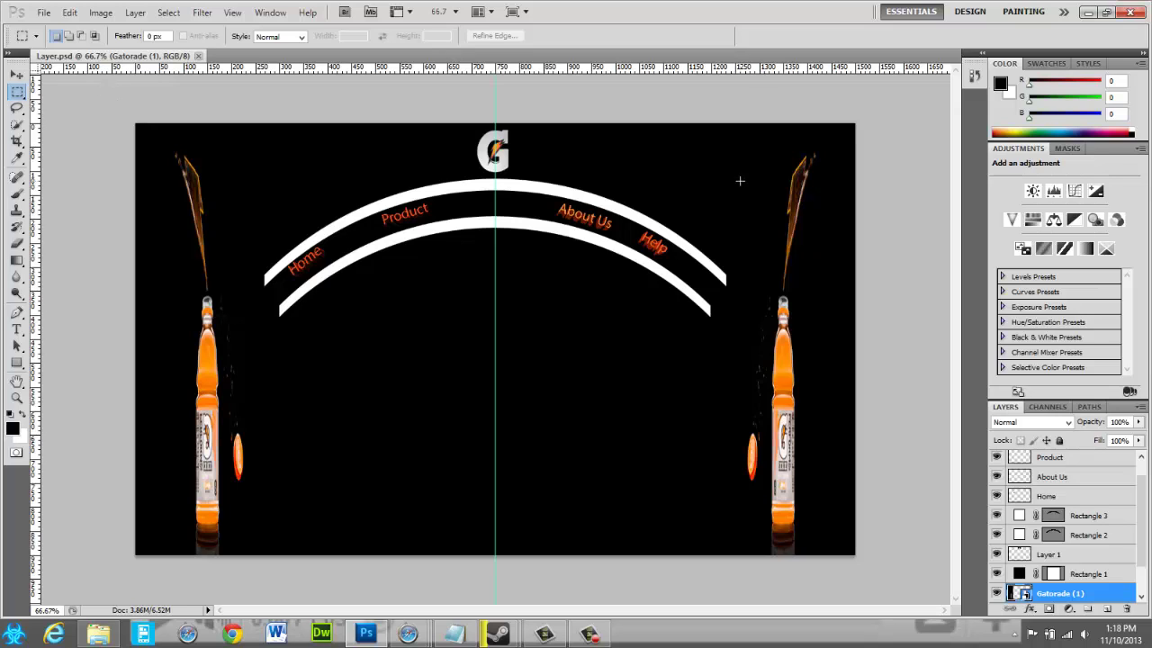
- Turn off the eye icons of both Gatorade (1) layers to hide the left and right bottles
scroll(1062, 540, "down", 2)
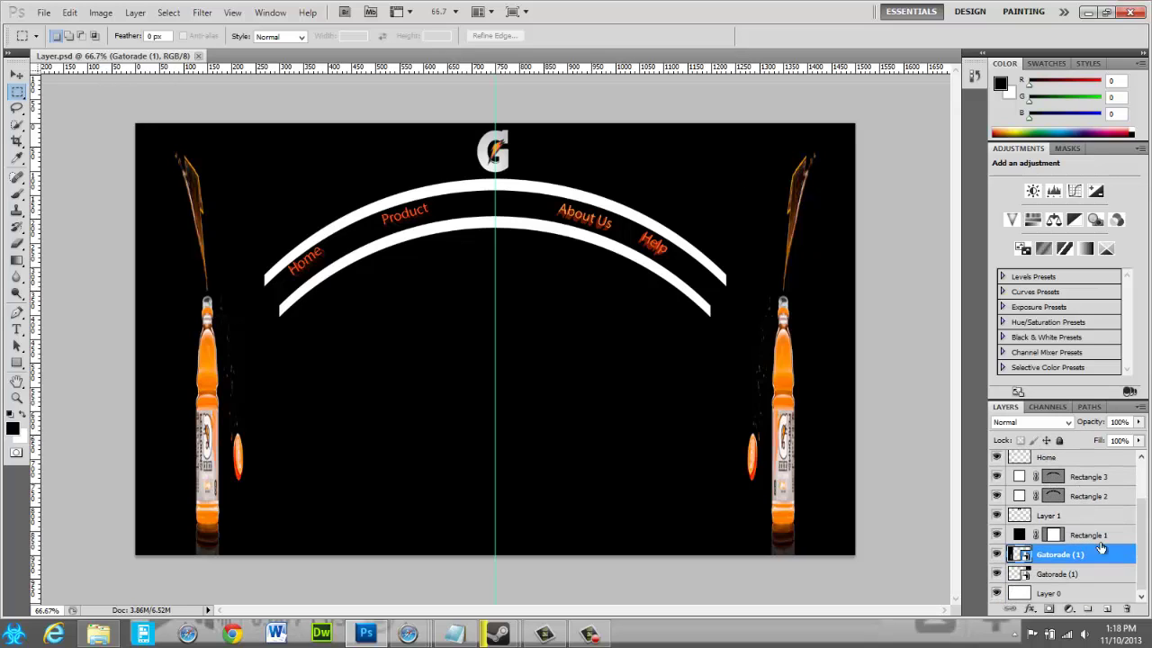
left_click(1113, 574)
left_click(1097, 556)
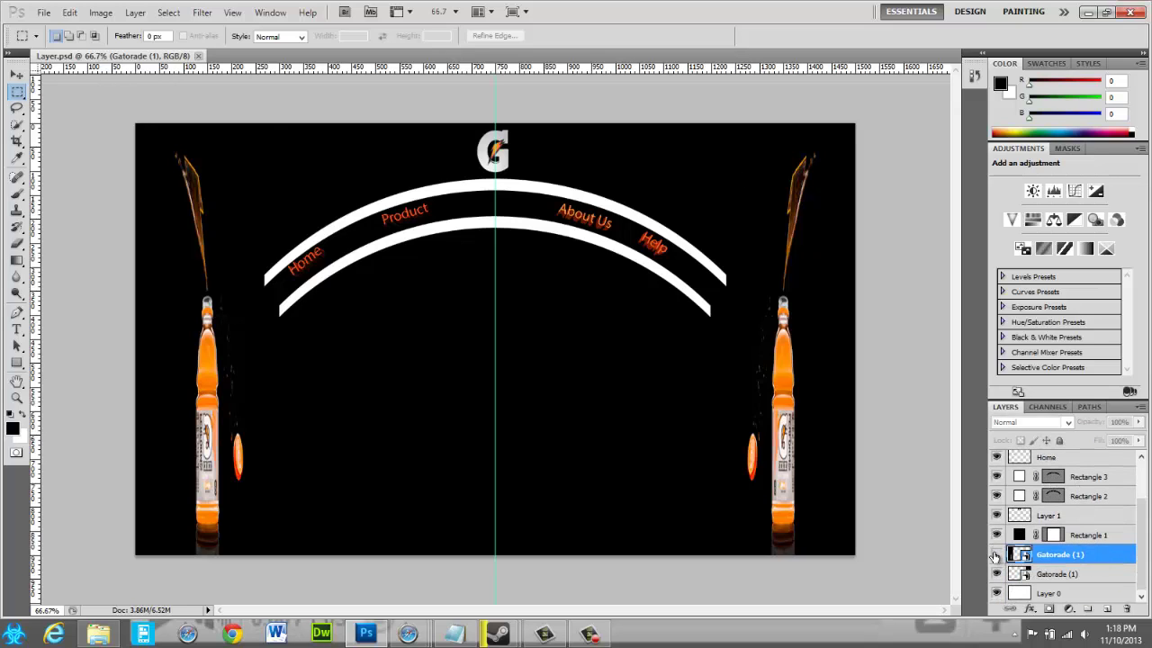
left_click(996, 556)
left_click(998, 574)
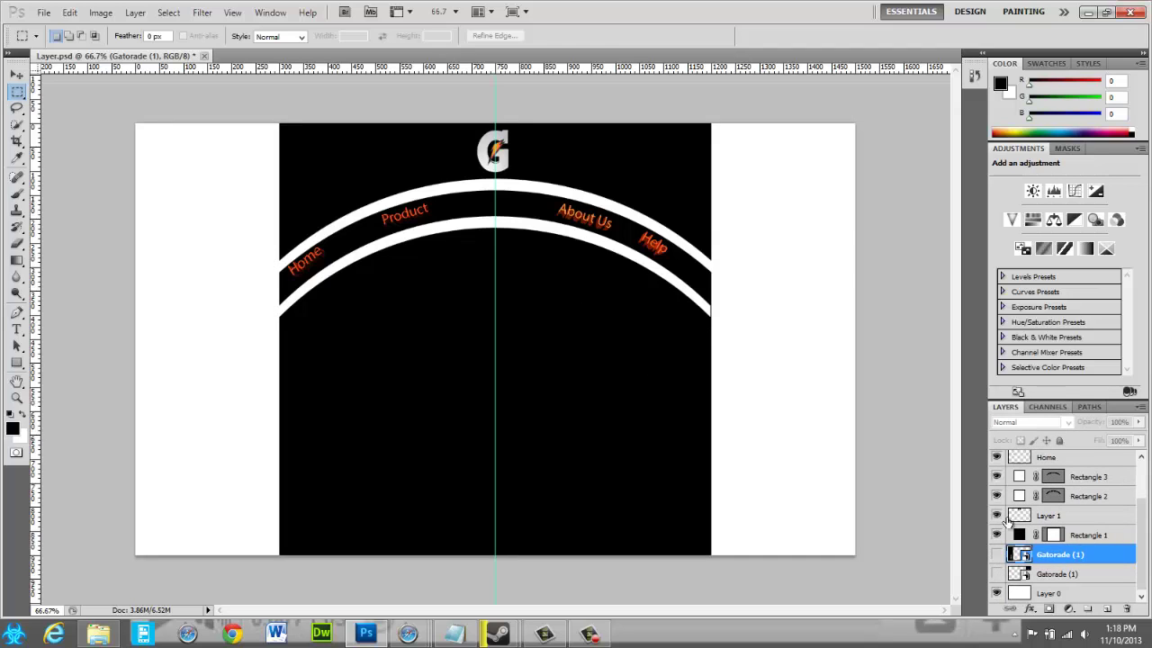
left_click(996, 554)
left_click(1009, 573)
left_click(996, 573)
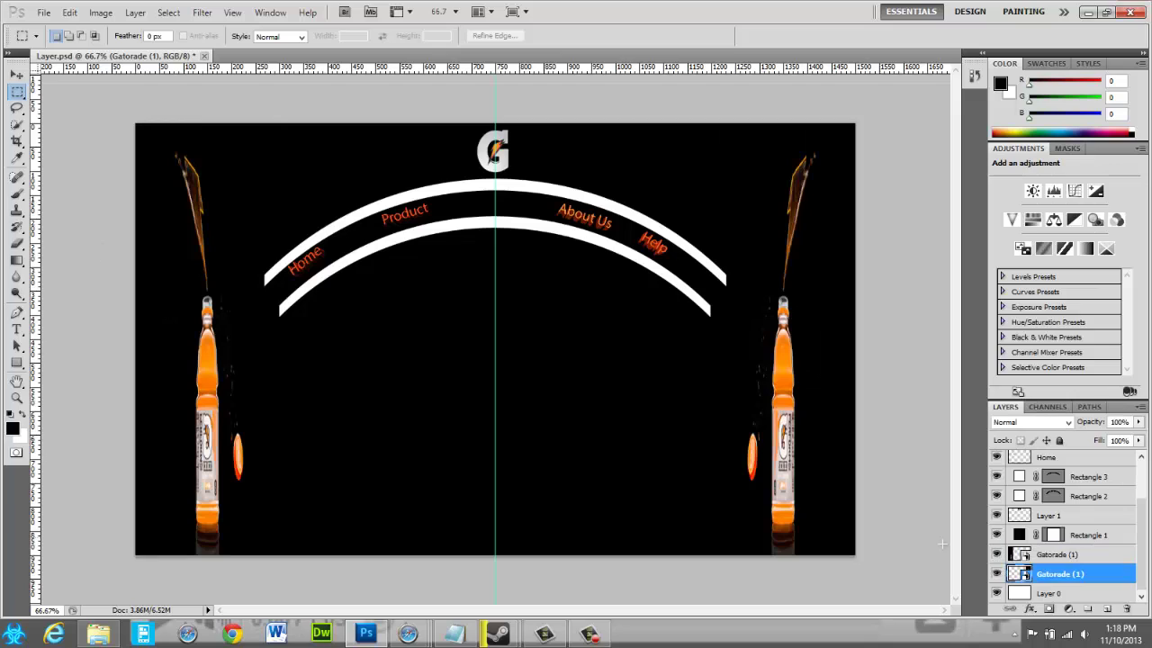
left_click(997, 555)
left_click(997, 574)
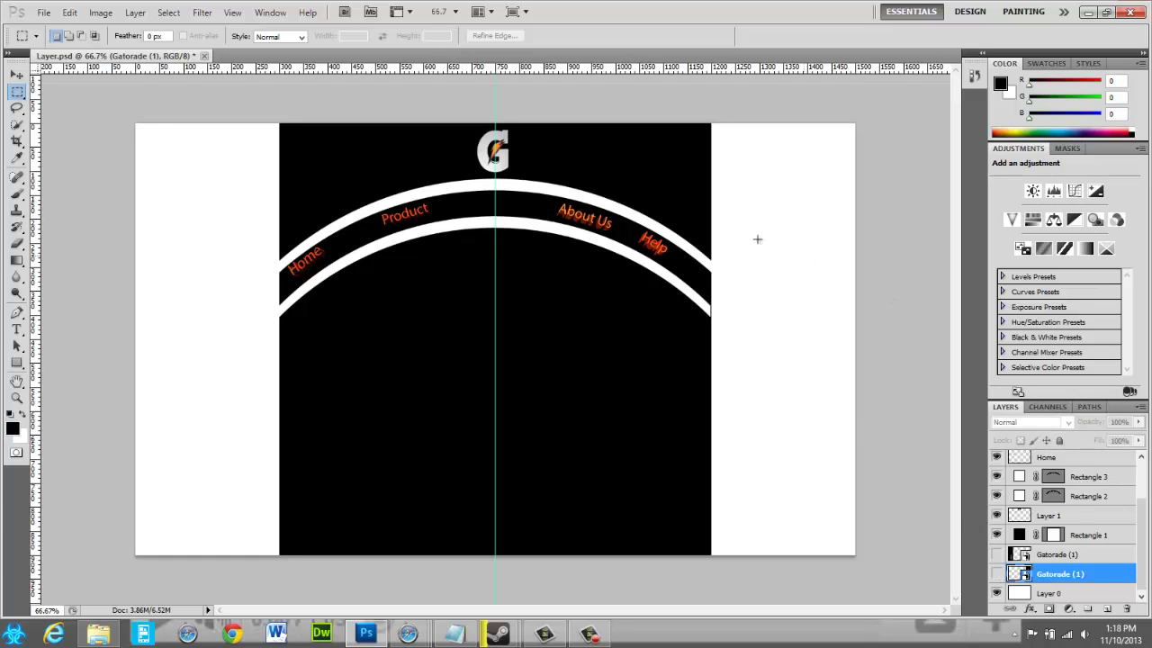
- Unlock position on the Product text layer and view the Help layer's options without changing anything
scroll(1104, 523, "up", 3)
left_click(1064, 467)
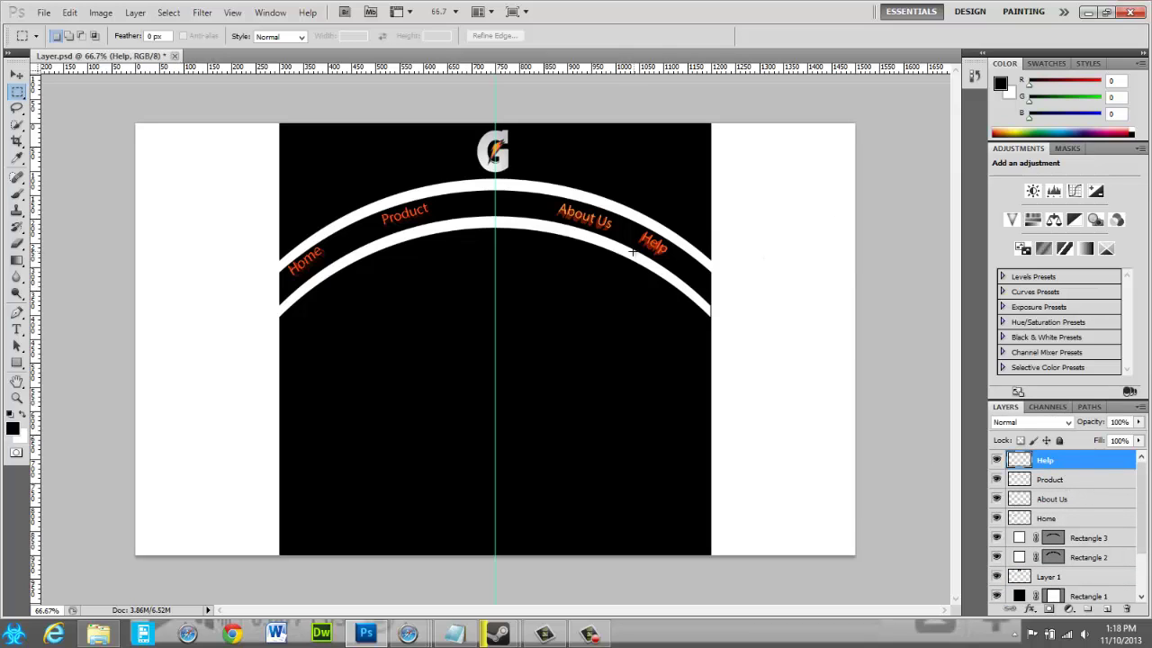
left_click(1054, 481)
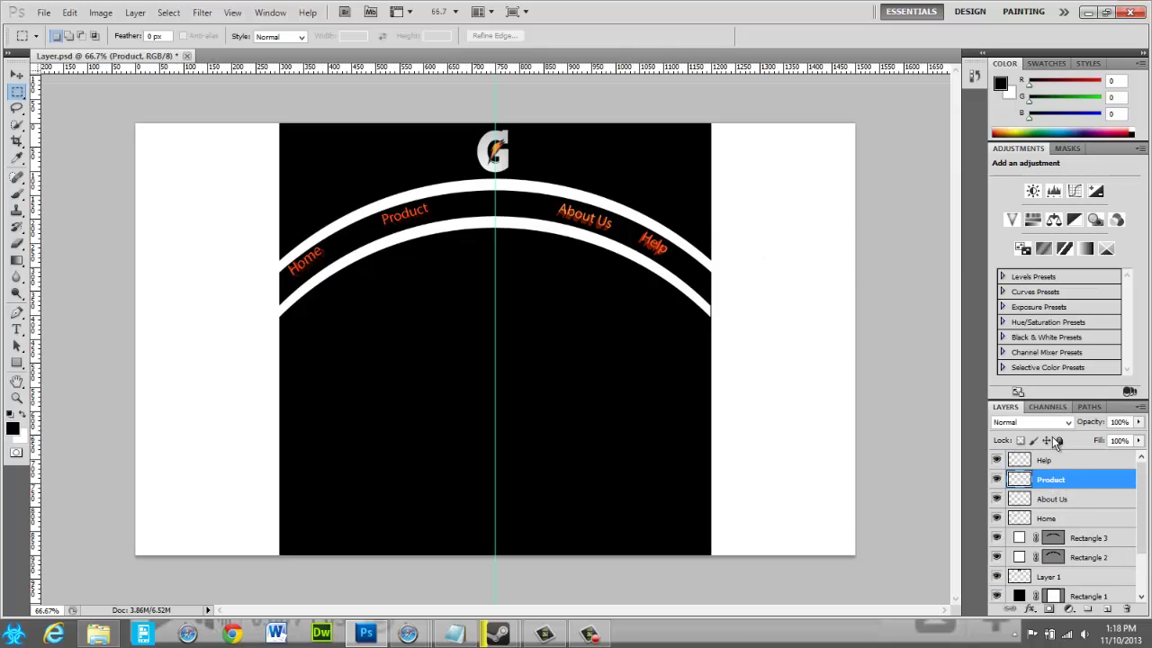
left_click(1047, 441)
left_click(1046, 462)
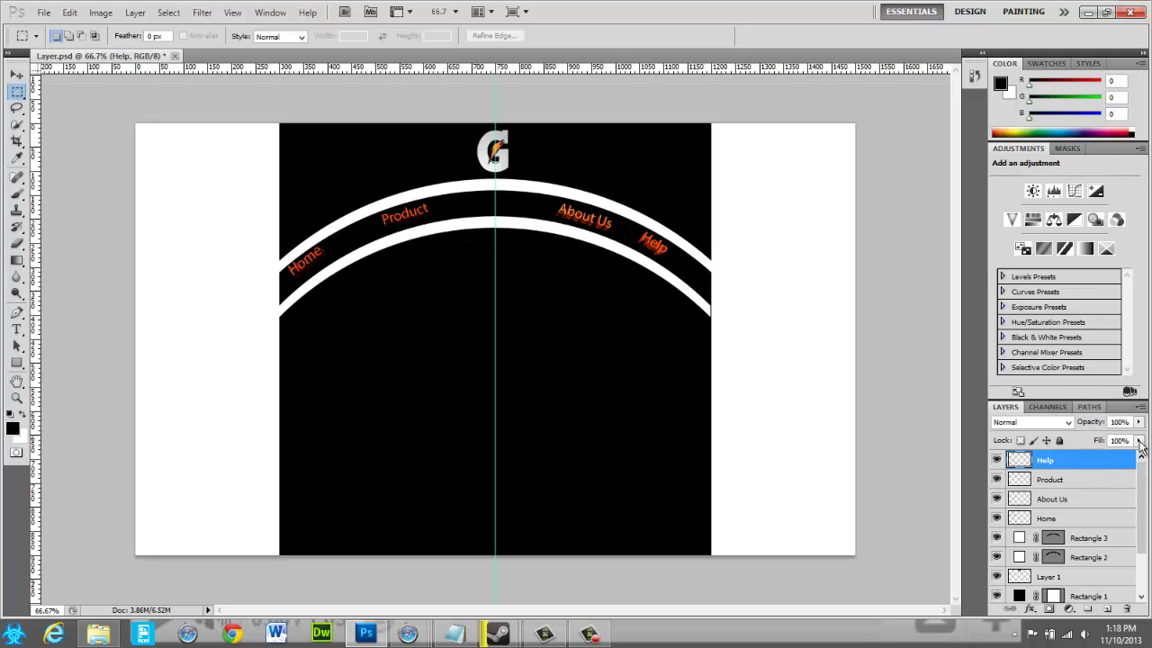
right_click(1066, 471)
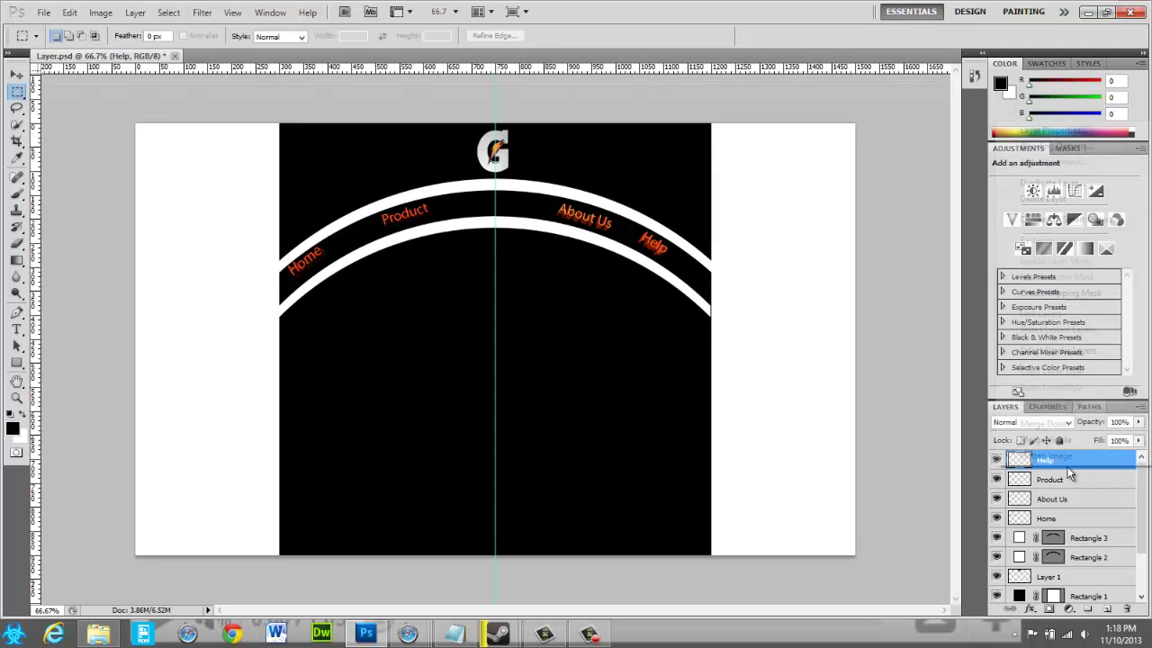
left_click(224, 14)
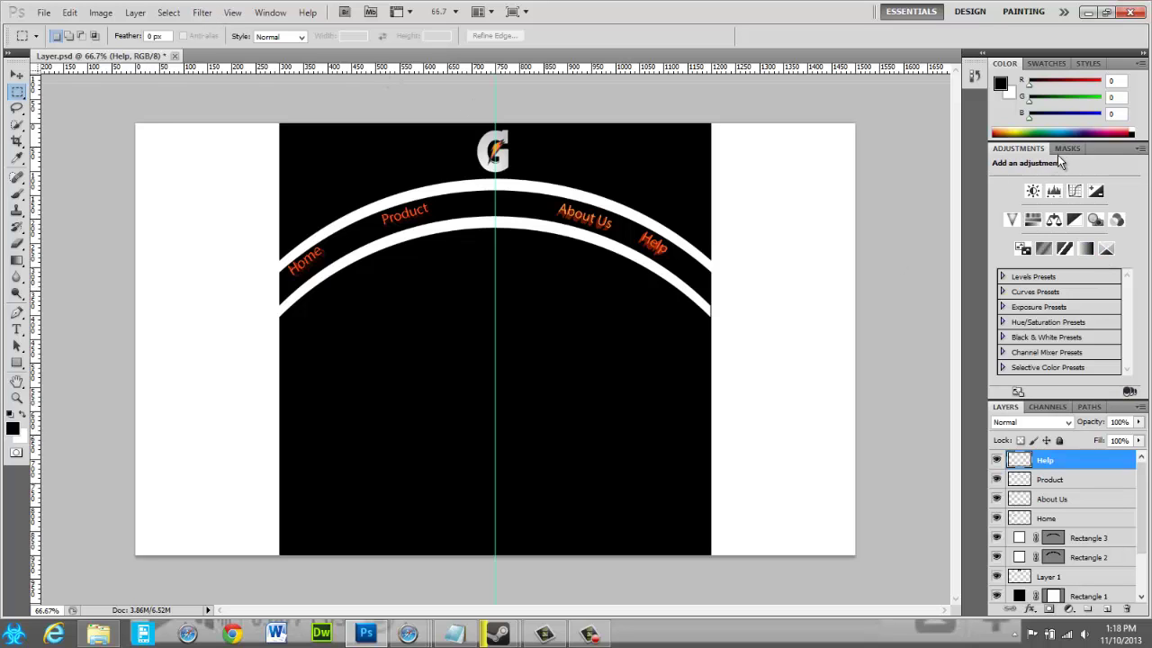
left_click(1069, 63)
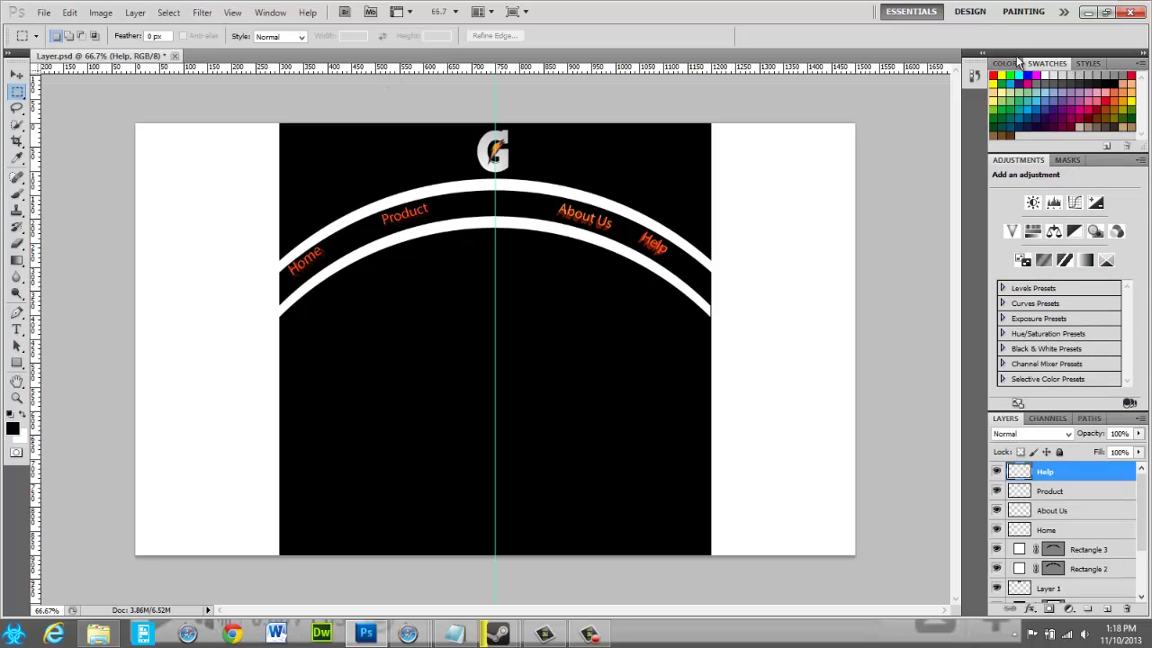
left_click(1007, 63)
left_click(971, 16)
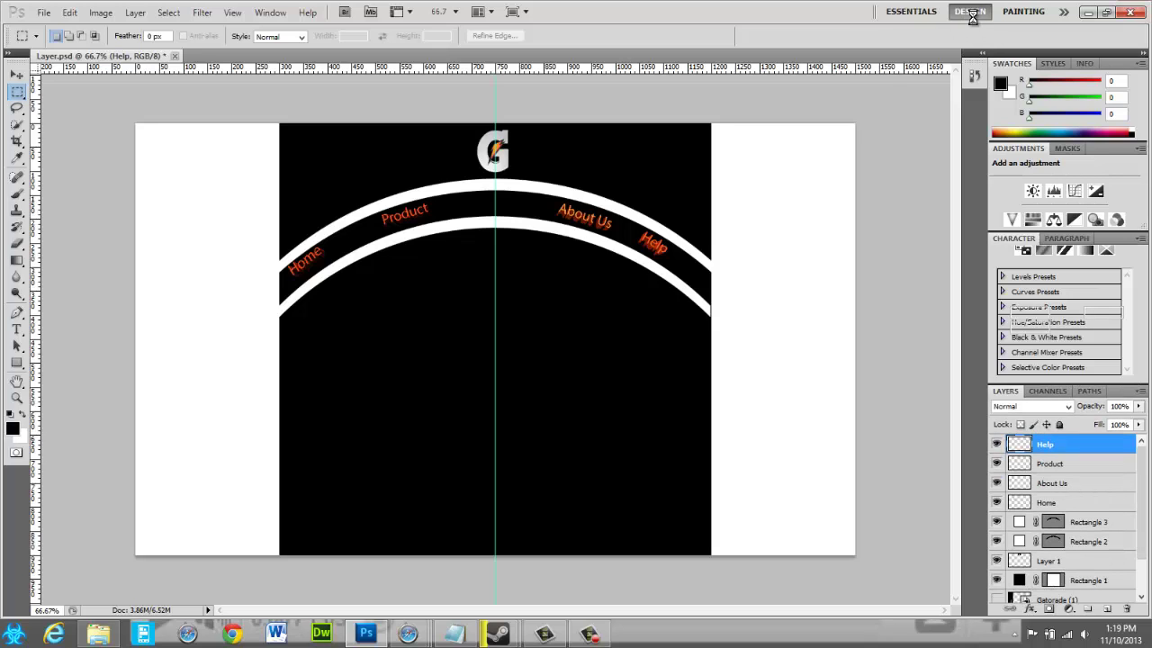
left_click(1064, 12)
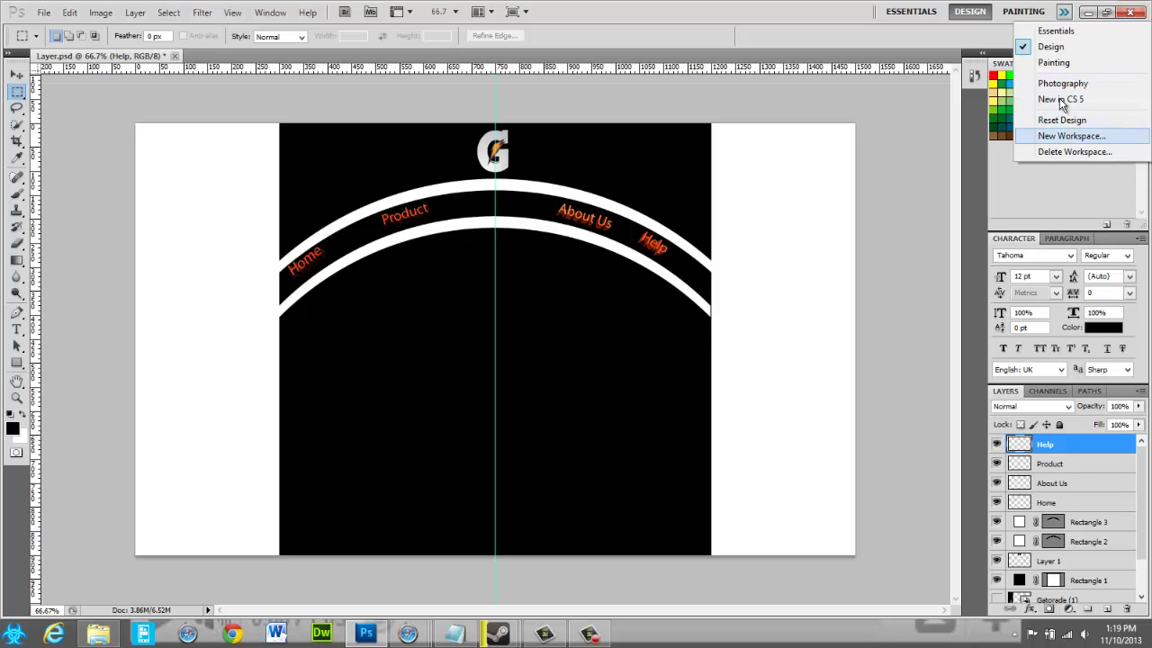
left_click(929, 18)
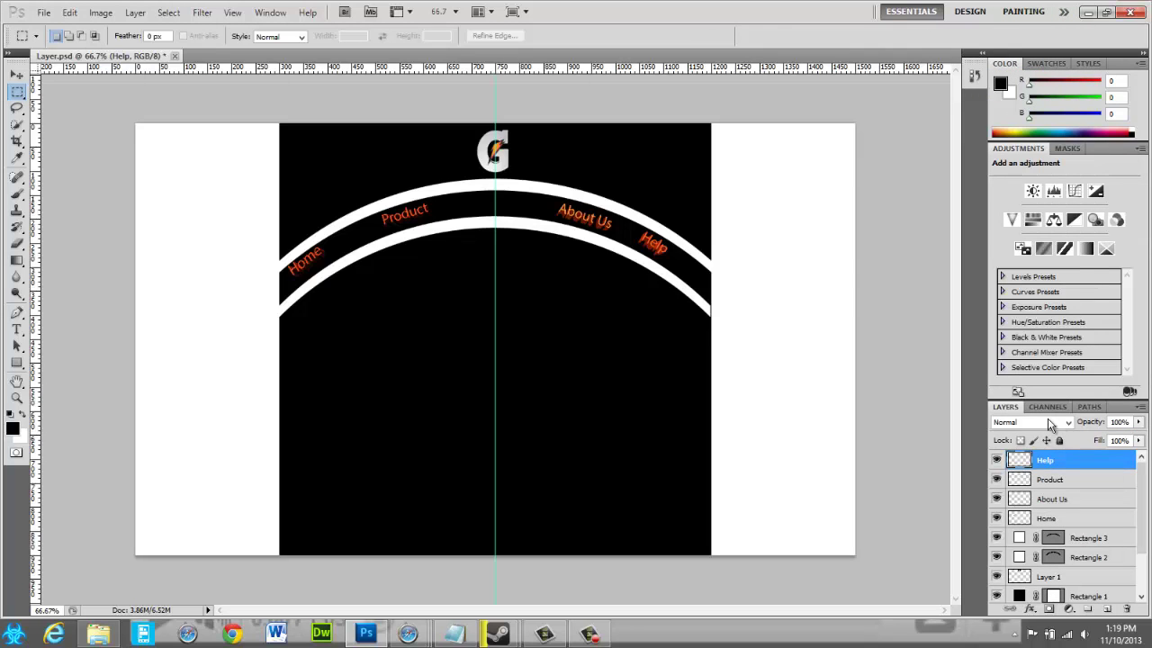
left_click(1043, 478)
left_click(1046, 462)
left_click(1068, 518)
left_click(1058, 480)
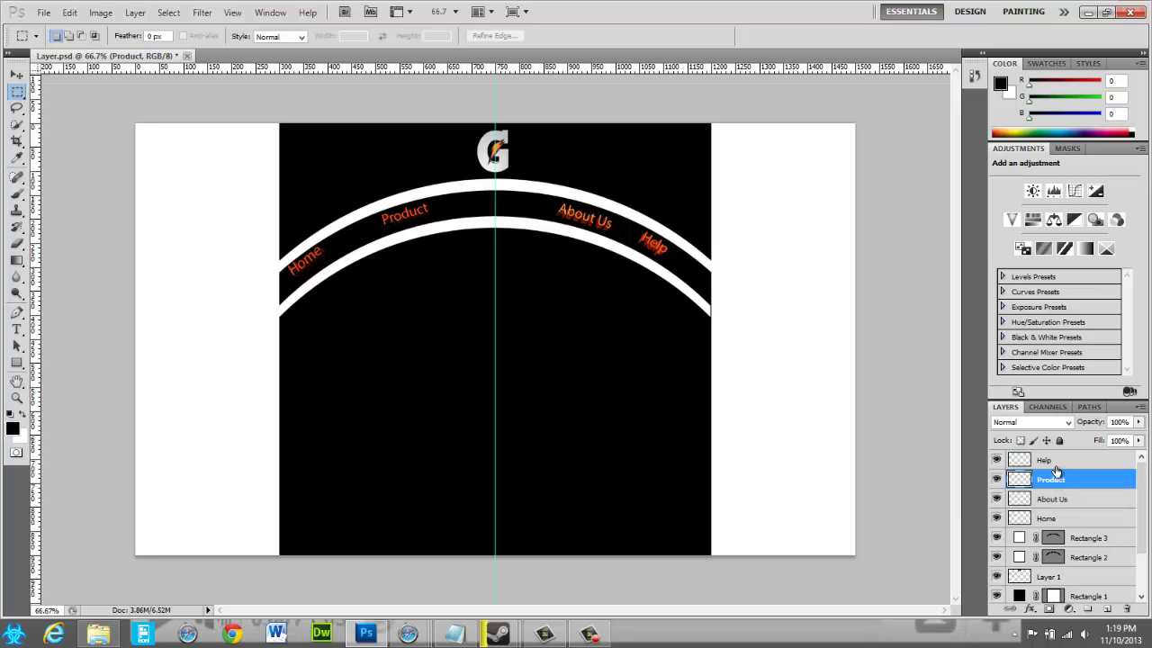
left_click(1058, 462)
key("ctrl+plus")
key("ctrl+plus")
key("ctrl+plus")
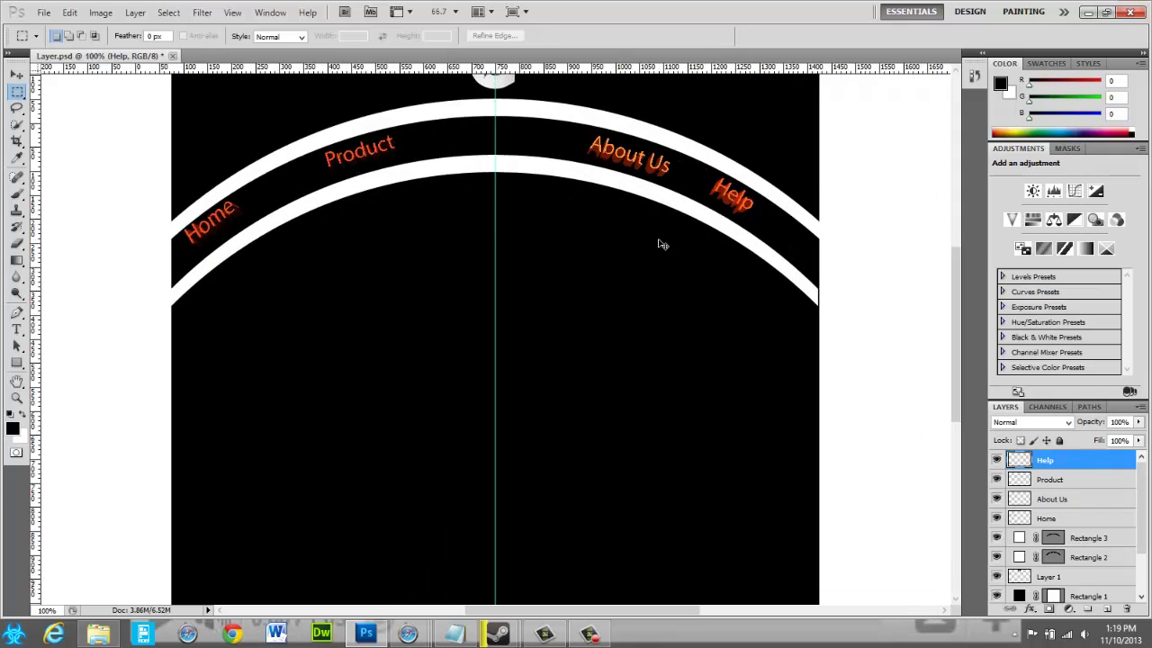
scroll(741, 317, "up", 1)
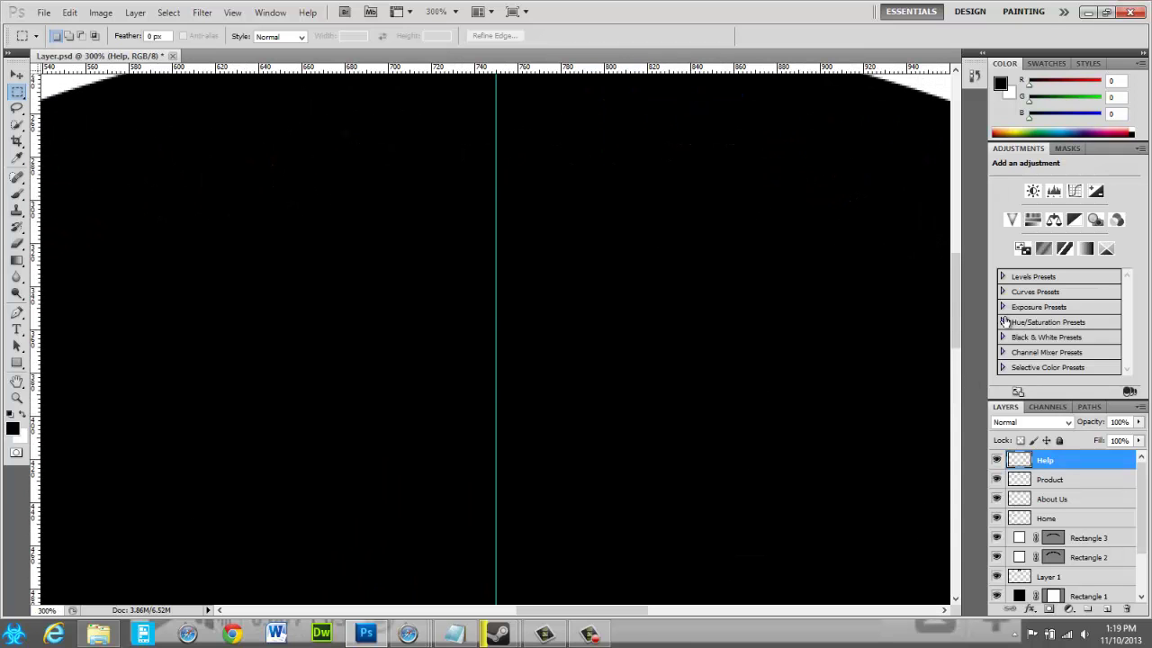
left_click_drag(958, 311, 956, 238)
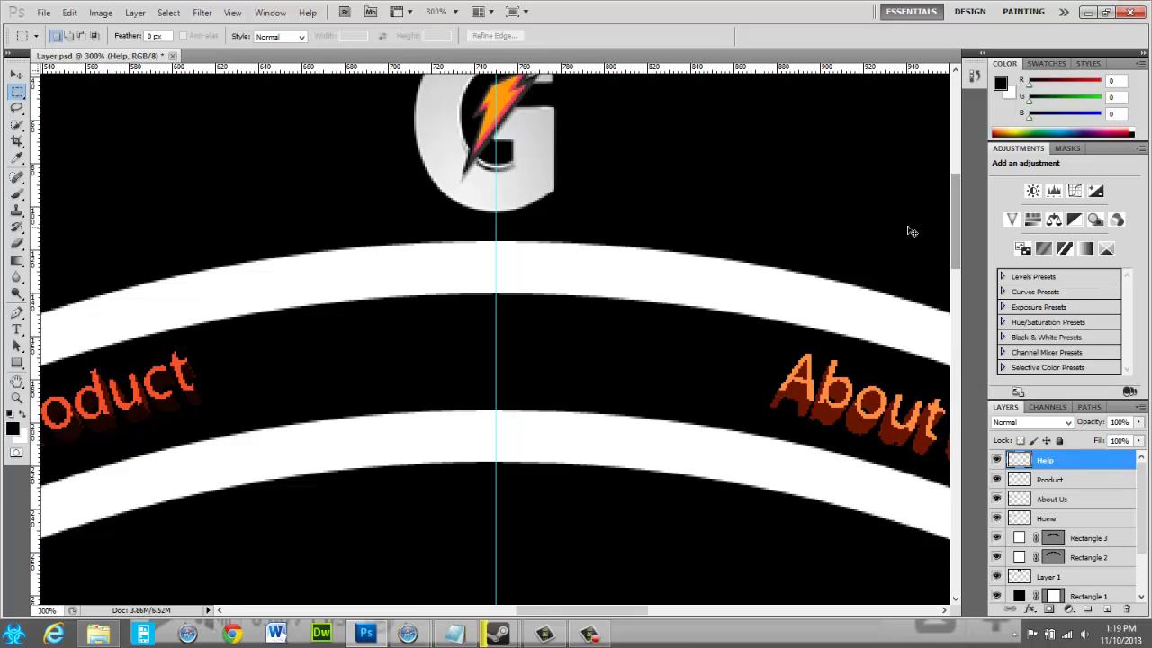
key("ctrl+minus")
key("ctrl+minus")
key("ctrl+minus")
key("ctrl+minus")
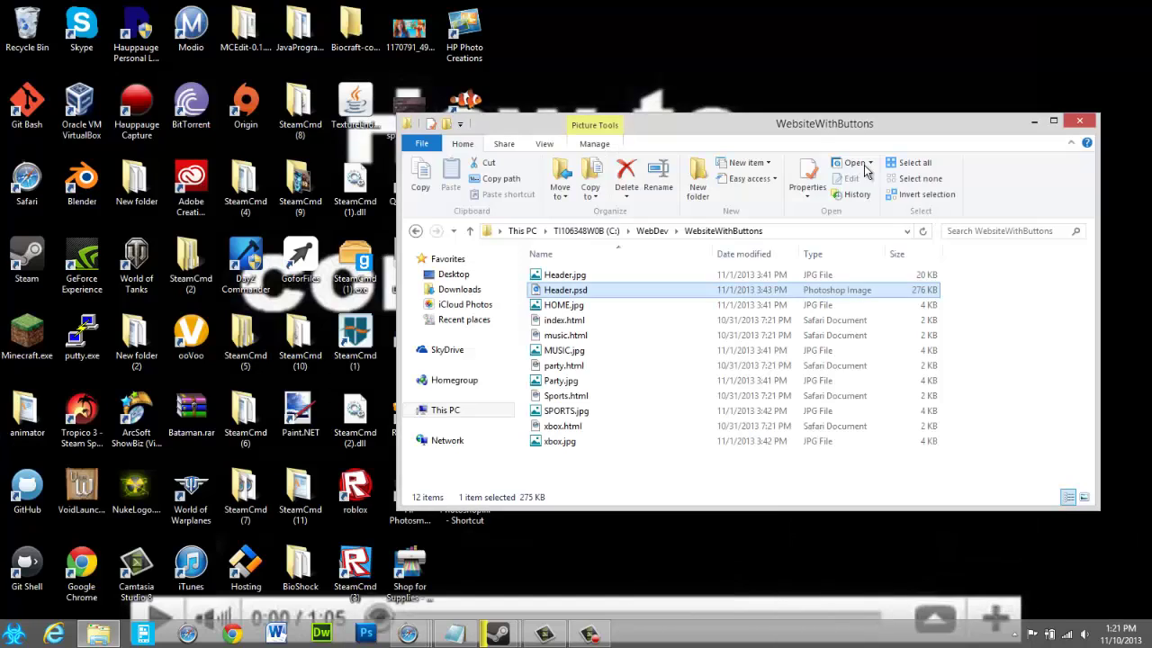
- Minimize the WebsiteWithButtons folder window and relaunch Photoshop from the desktop shortcut
left_click(1035, 123)
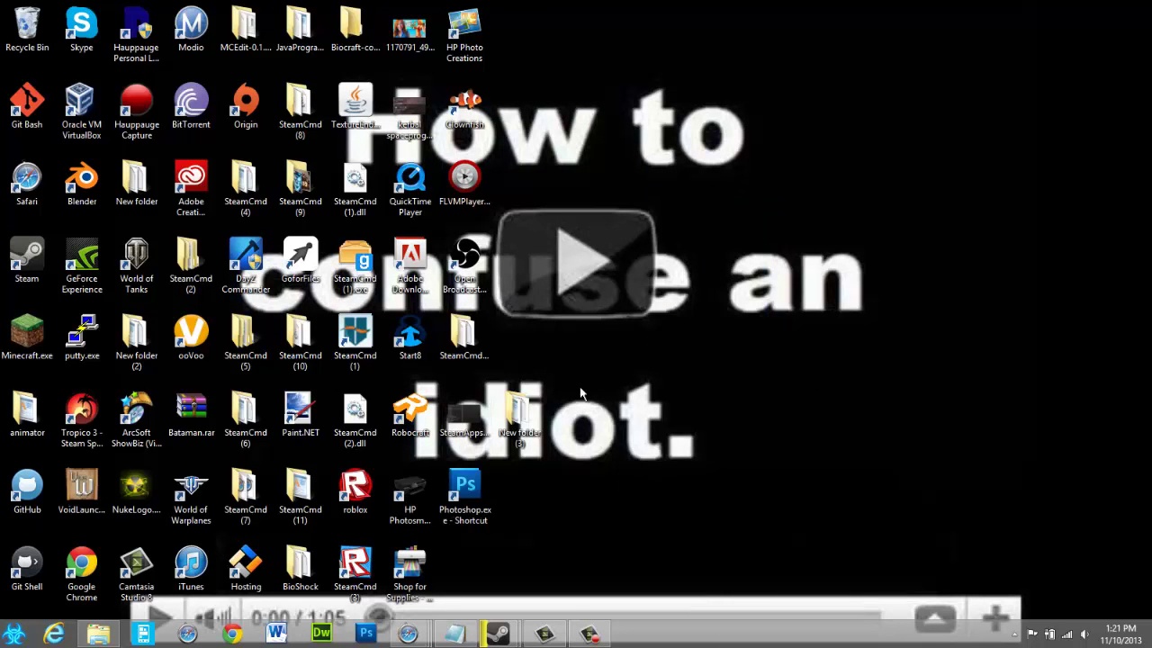
left_click(365, 632)
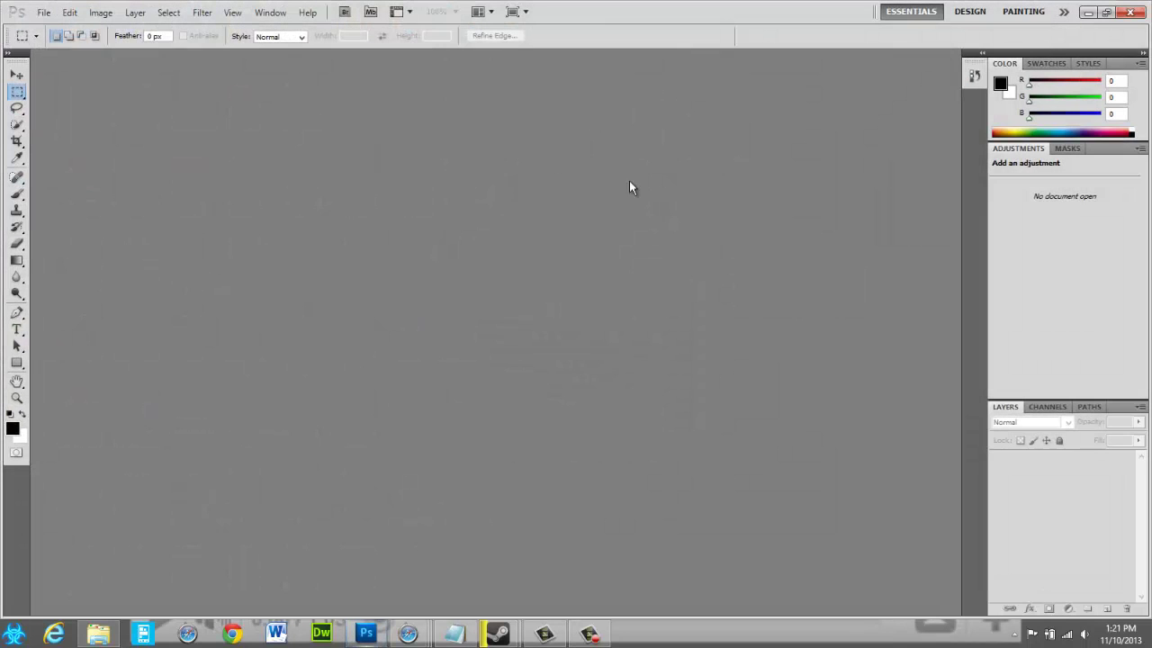
- Start a new document sized in pixels at 900 wide by 200 high
left_click(43, 17)
left_click(50, 16)
left_click(49, 16)
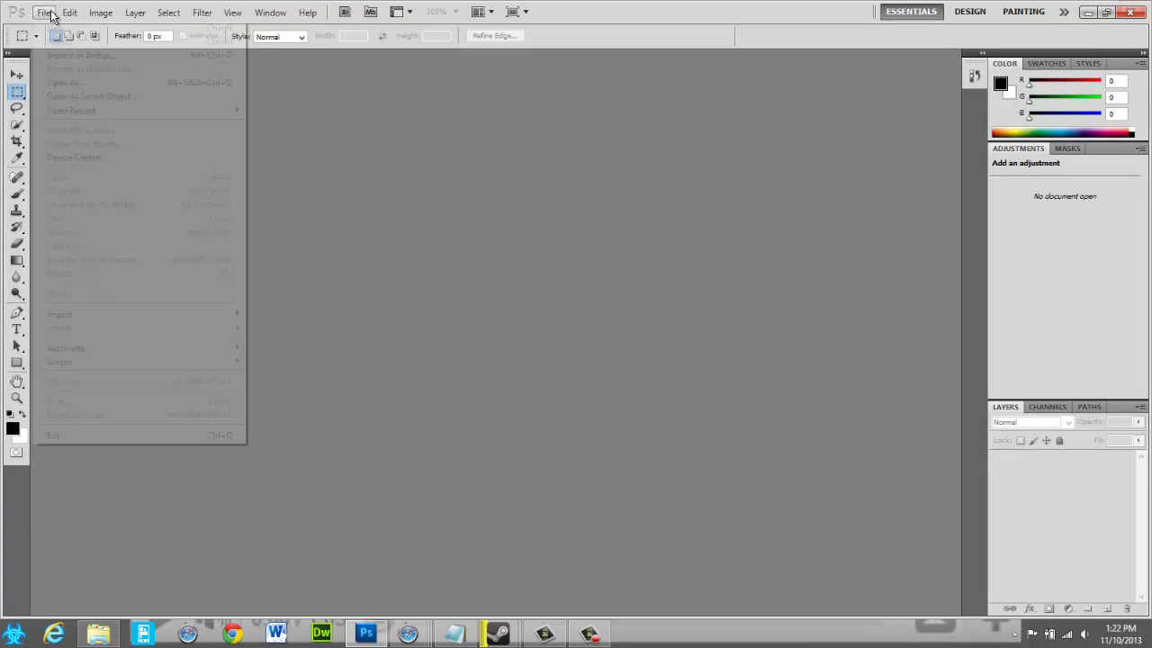
left_click(58, 27)
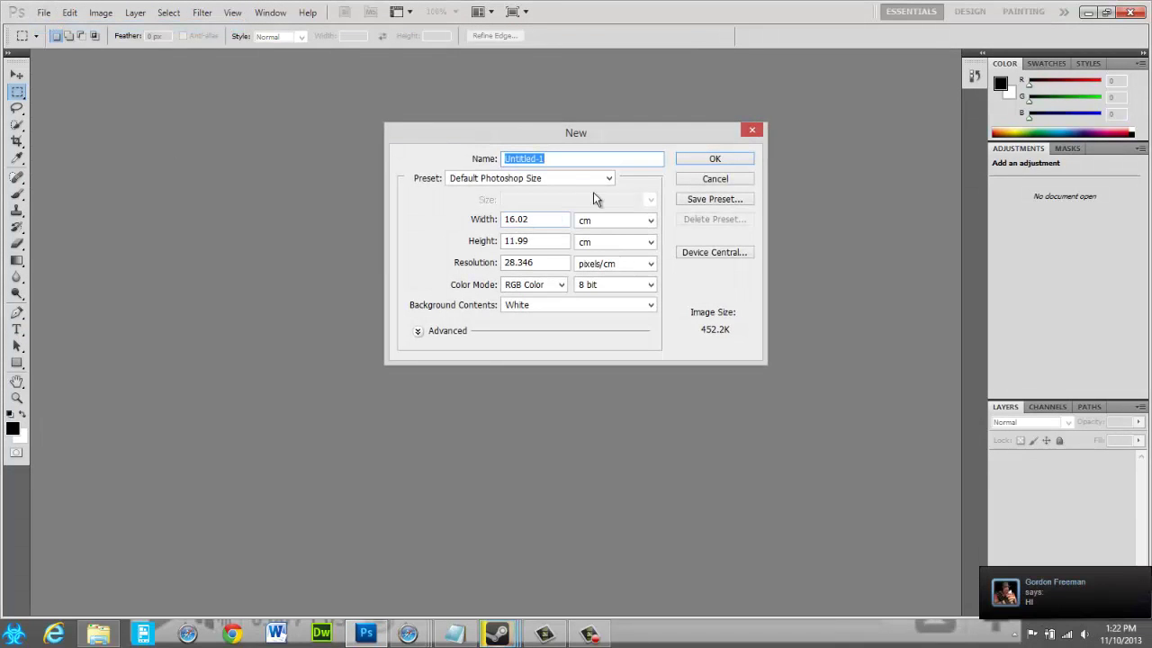
left_click(1124, 599)
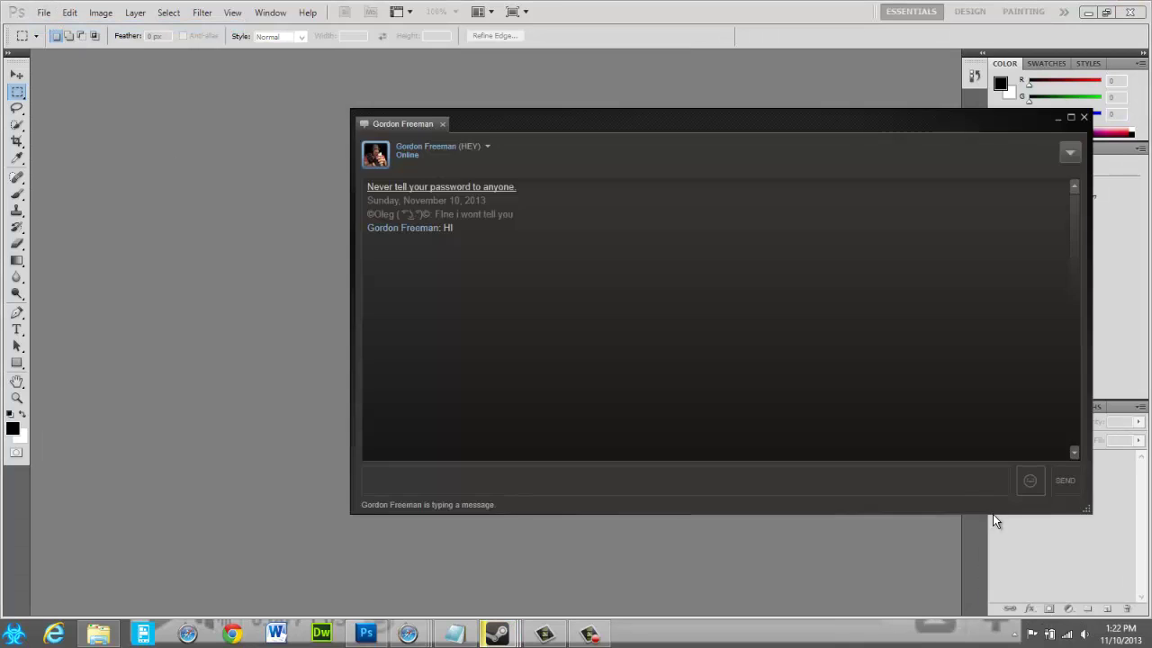
key("alt+Tab")
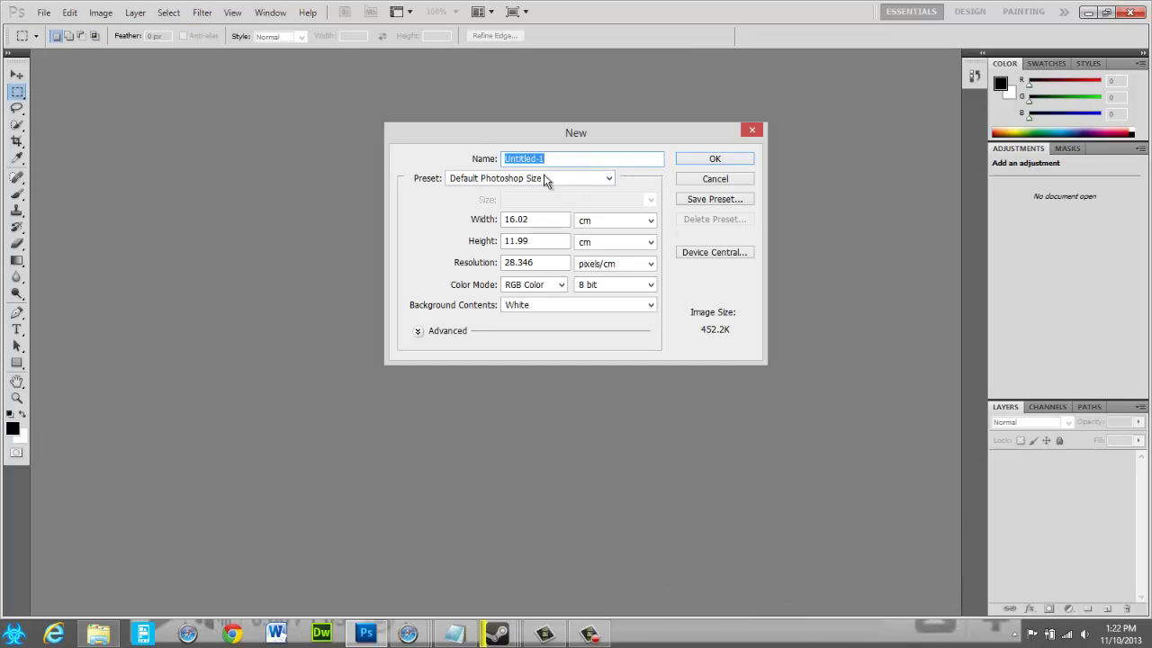
left_click(584, 222)
left_click(594, 234)
left_click(552, 218)
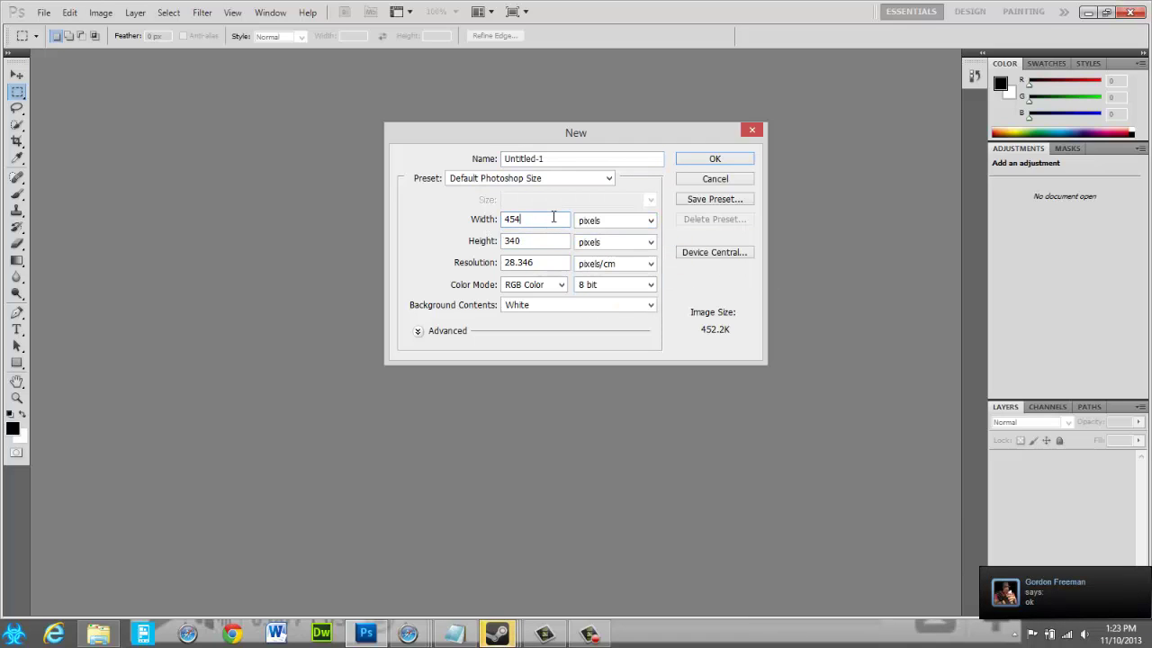
key("BackSpace")
key("BackSpace")
key("BackSpace")
type("9")
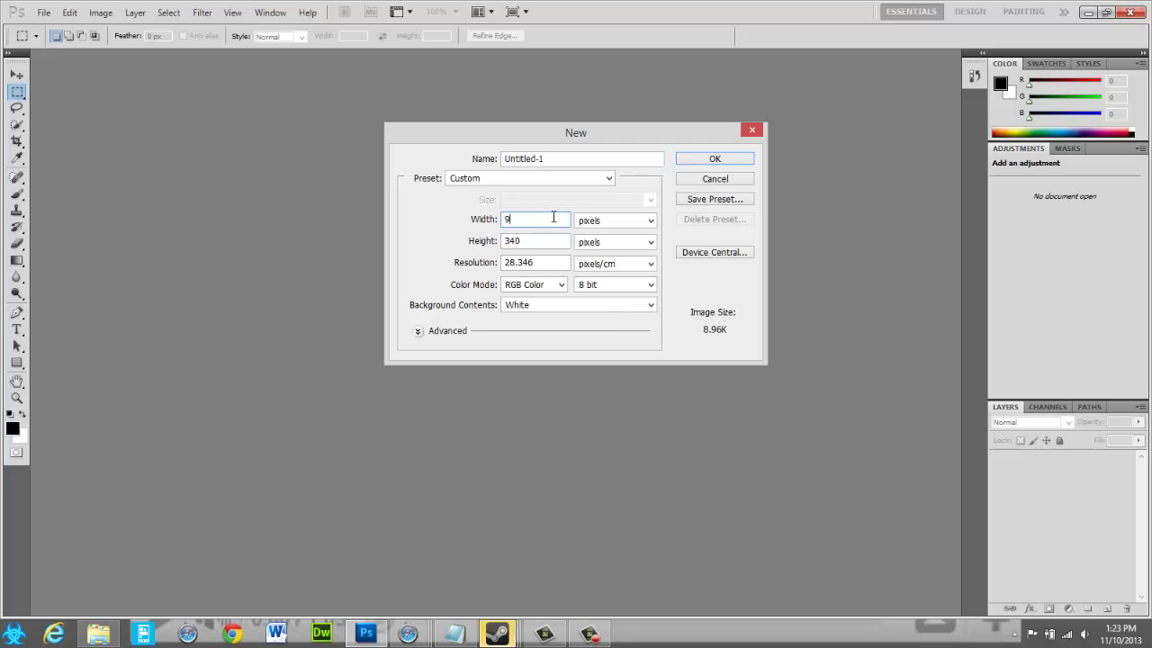
type("00")
key("Tab")
type("200")
- Set the resolution to 70 pixels/cm, keep 8-bit depth, and create the document
left_click(531, 262)
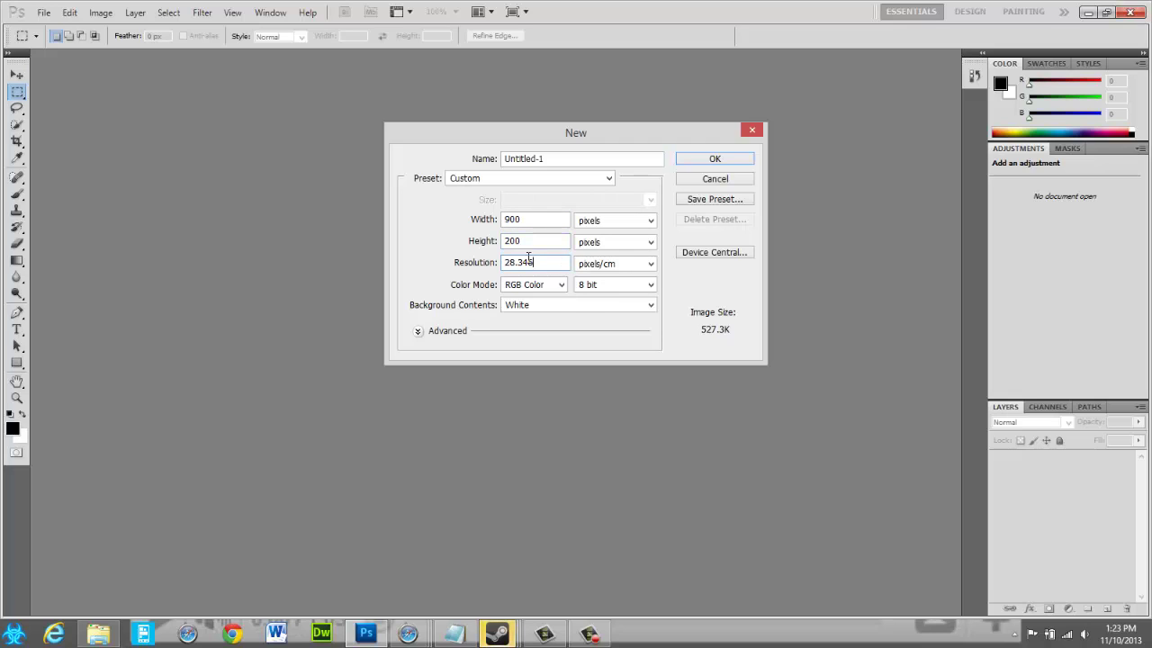
left_click(619, 264)
left_click(618, 263)
left_click(551, 267)
double_click(552, 268)
type("70")
left_click(576, 286)
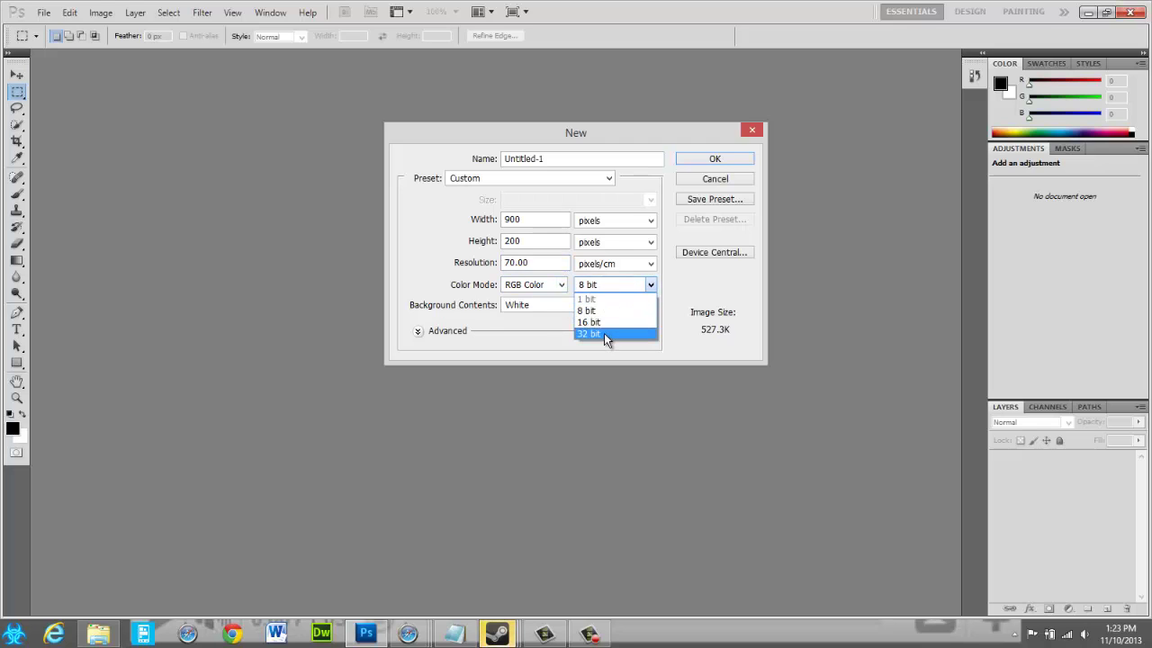
left_click(605, 284)
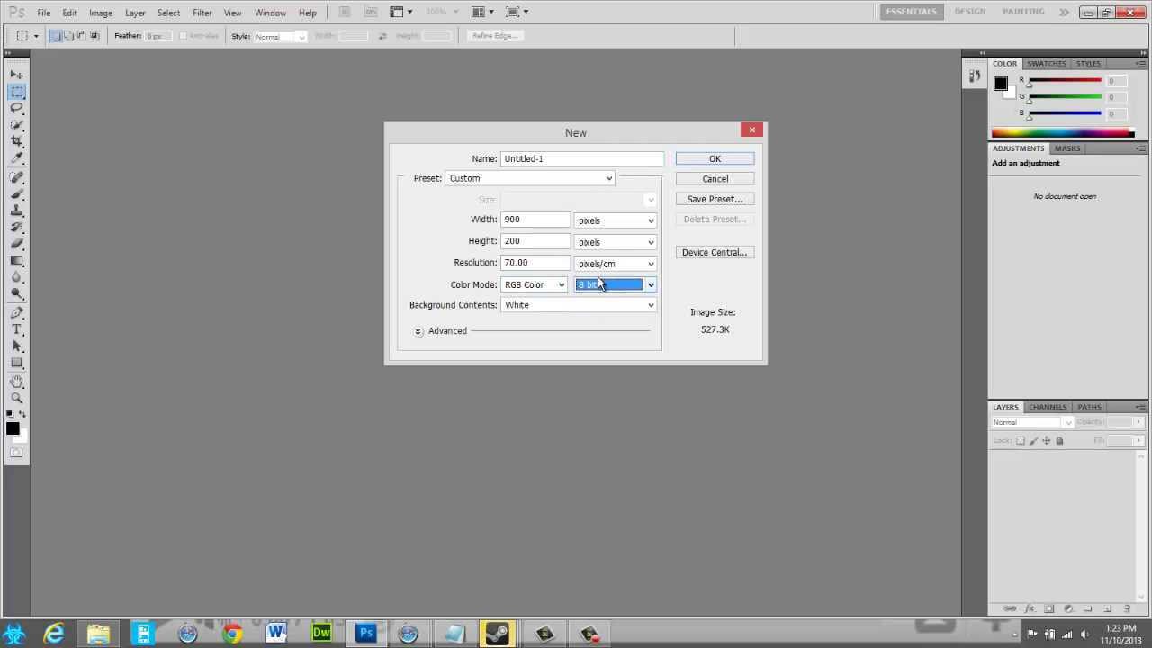
left_click(719, 159)
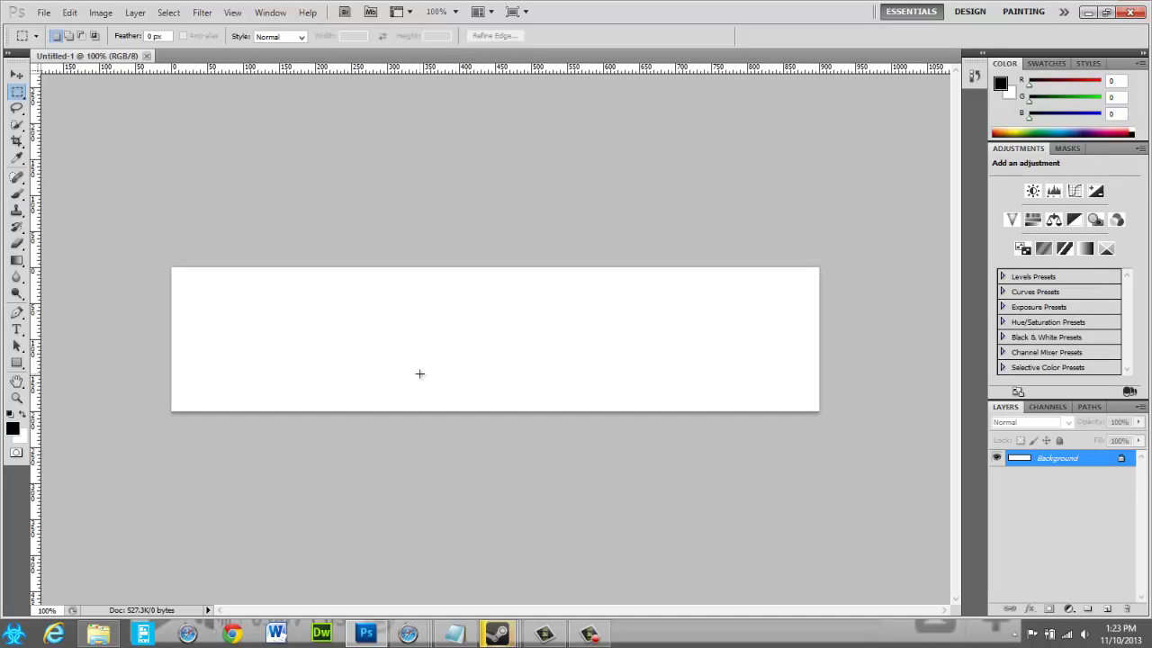
- Open Header.psd in Photoshop CS5 with layers kept, dismiss the missing-fonts warning, then return to Untitled-1
left_click(98, 633)
right_click(550, 291)
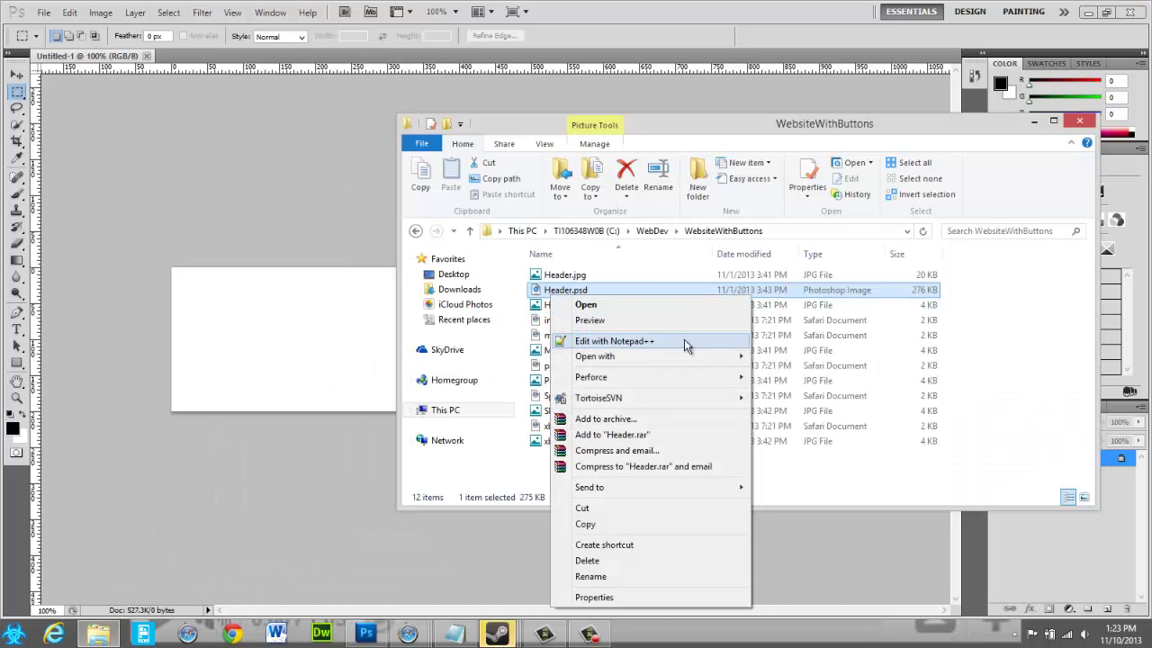
mouse_move(742, 357)
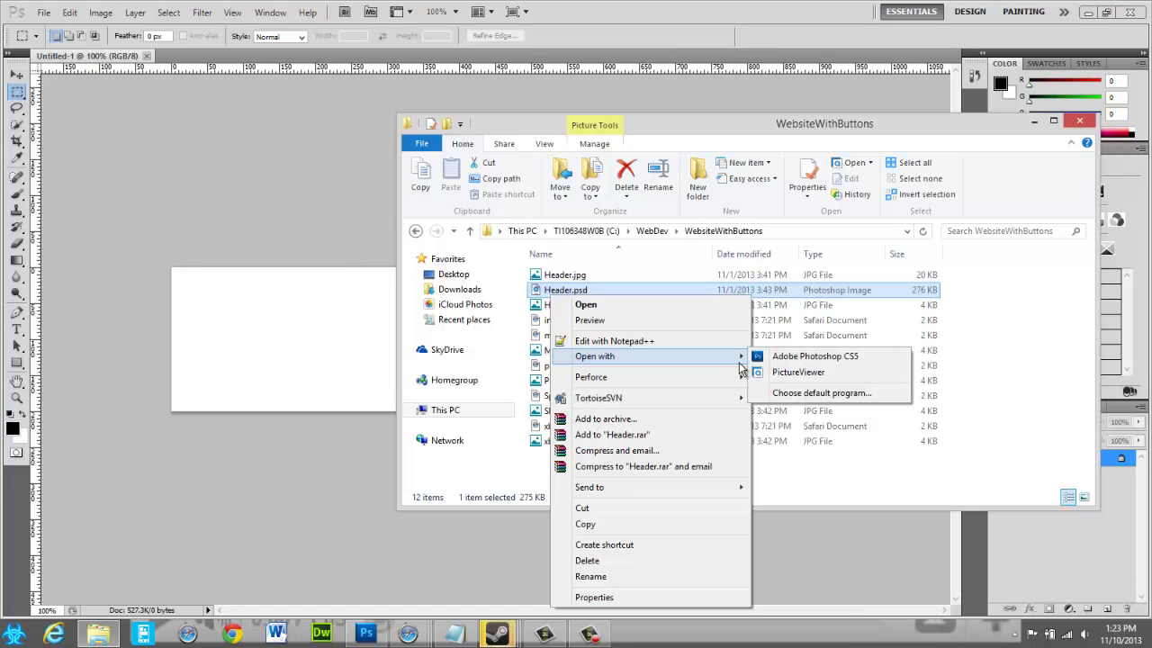
left_click(799, 358)
left_click(504, 258)
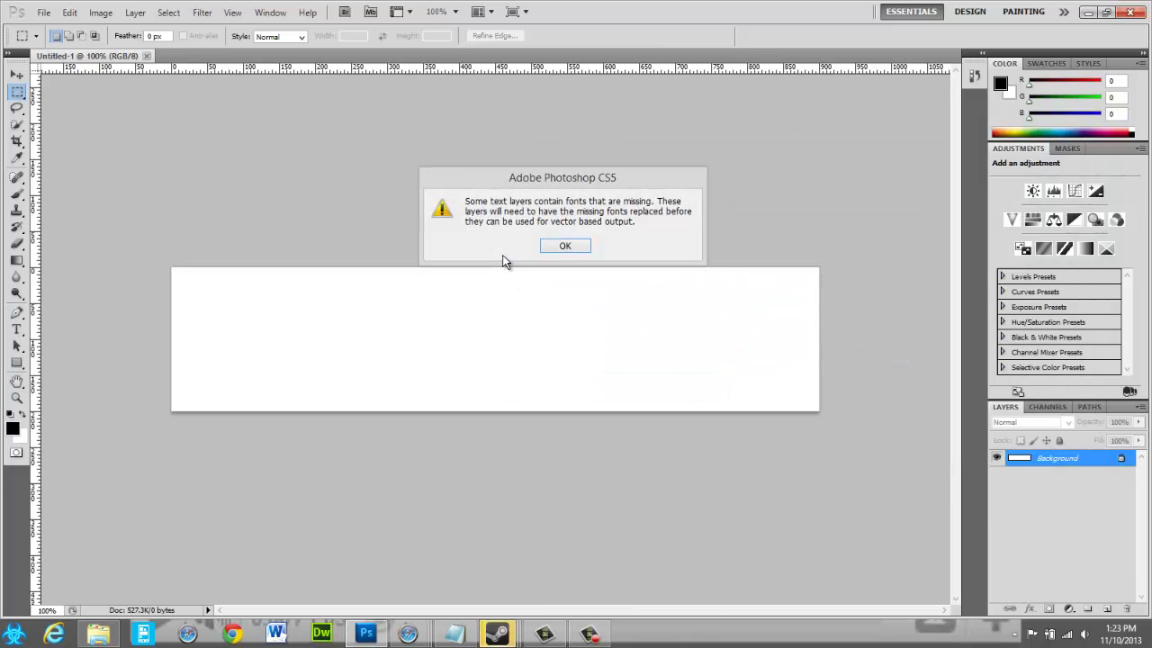
left_click(579, 249)
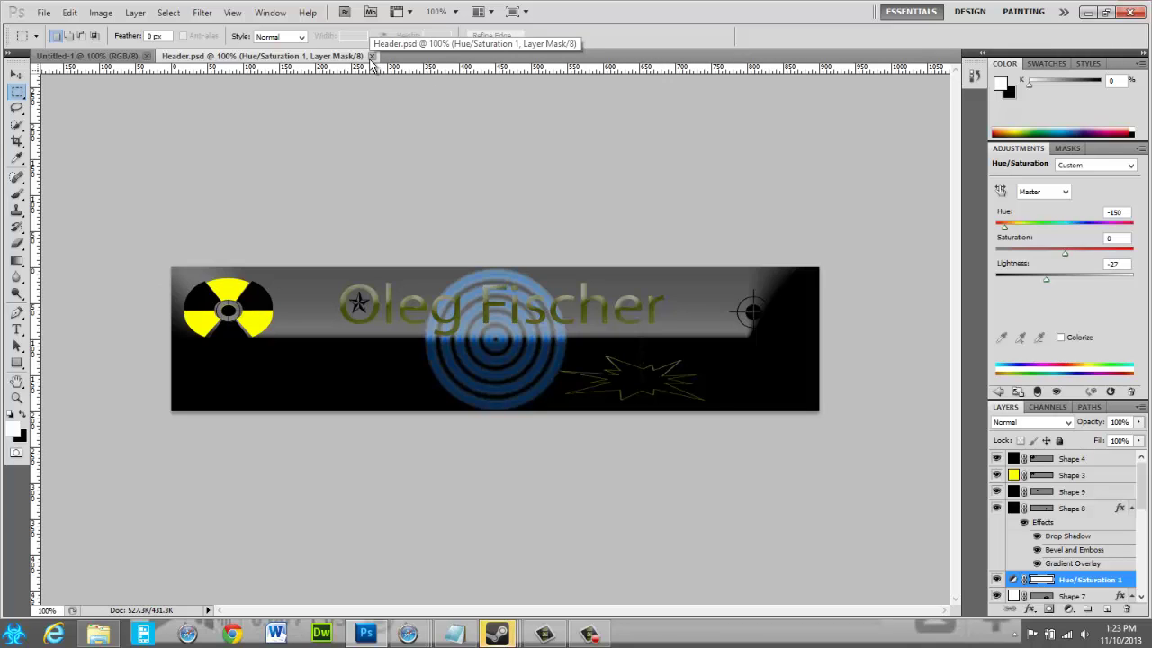
left_click(135, 55)
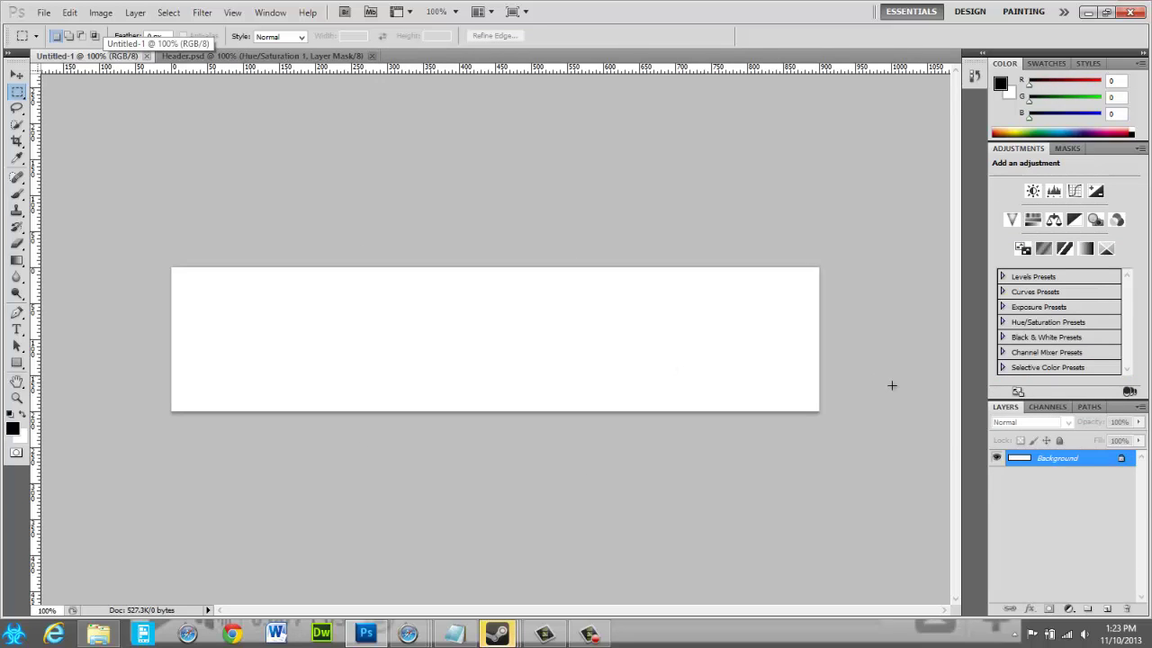
- Convert Background to Layer 0 and paint-bucket fill it with pure red (255,0,0)
double_click(1125, 461)
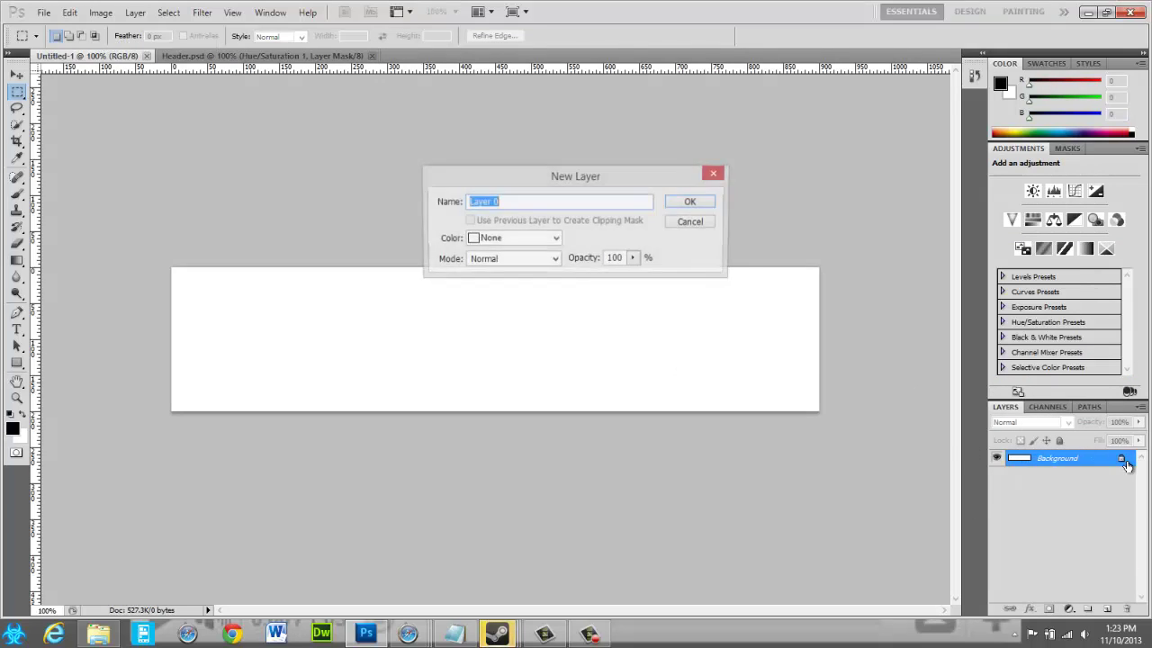
left_click(681, 204)
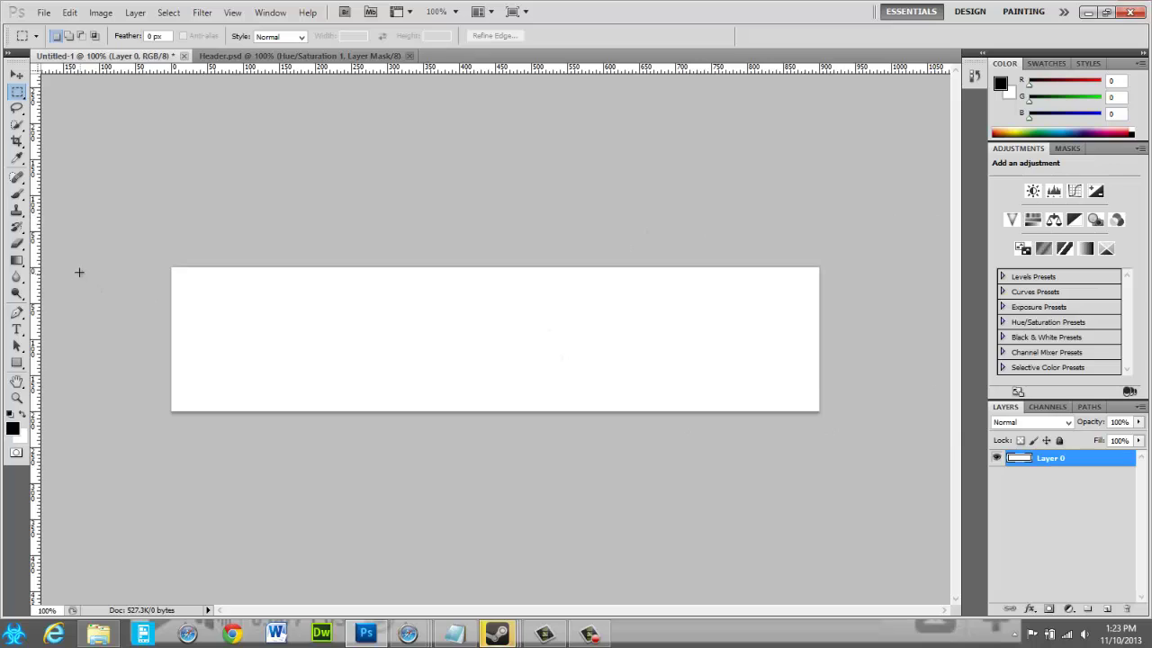
left_click(16, 264)
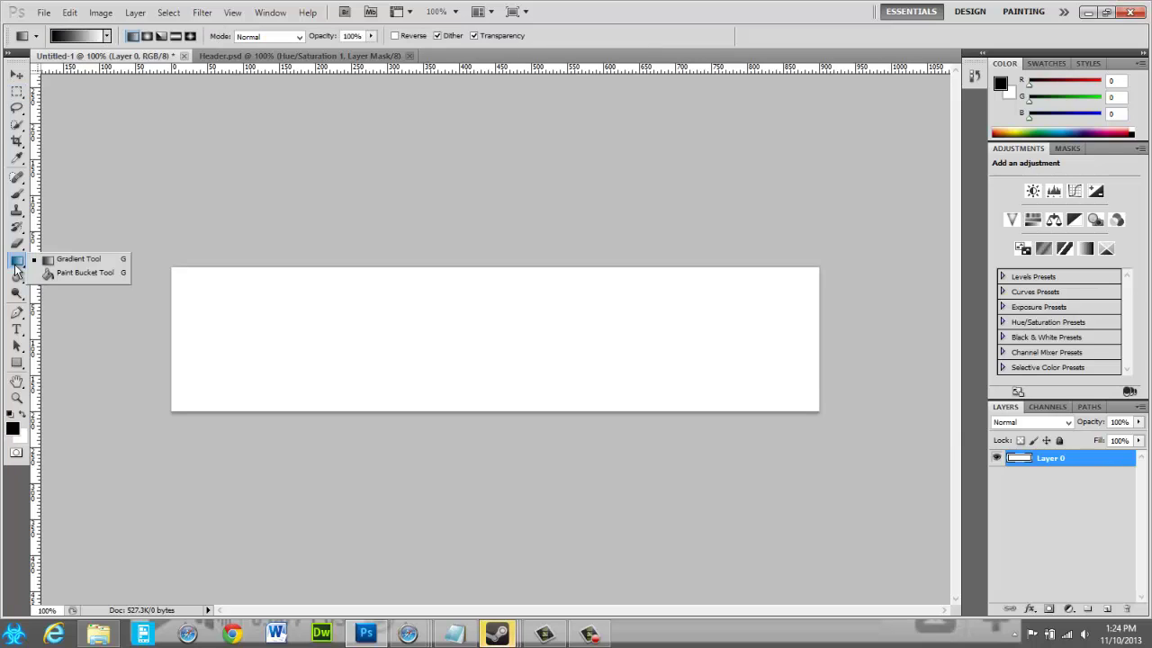
left_click(68, 272)
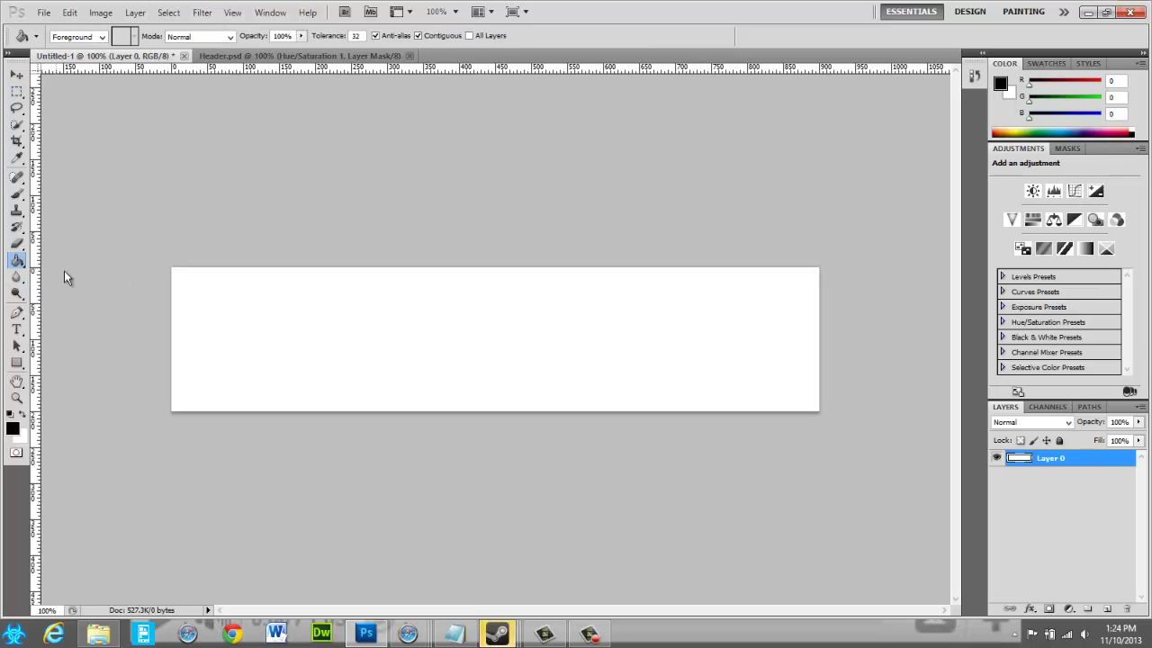
left_click(1000, 84)
left_click(525, 195)
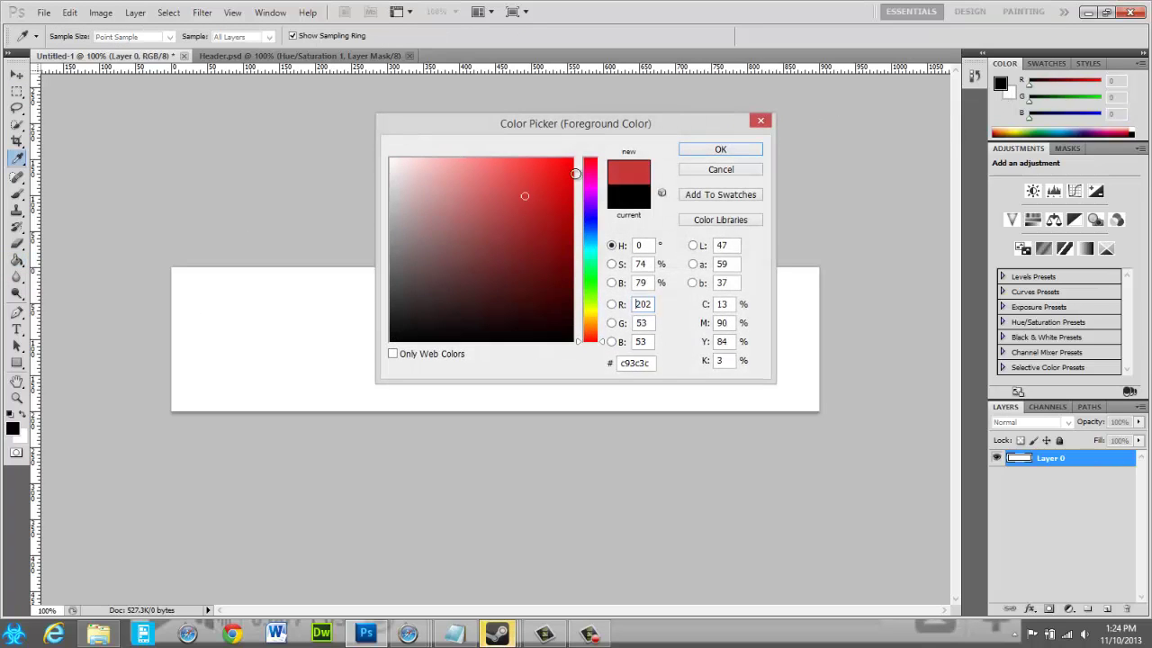
left_click(574, 158)
left_click(713, 147)
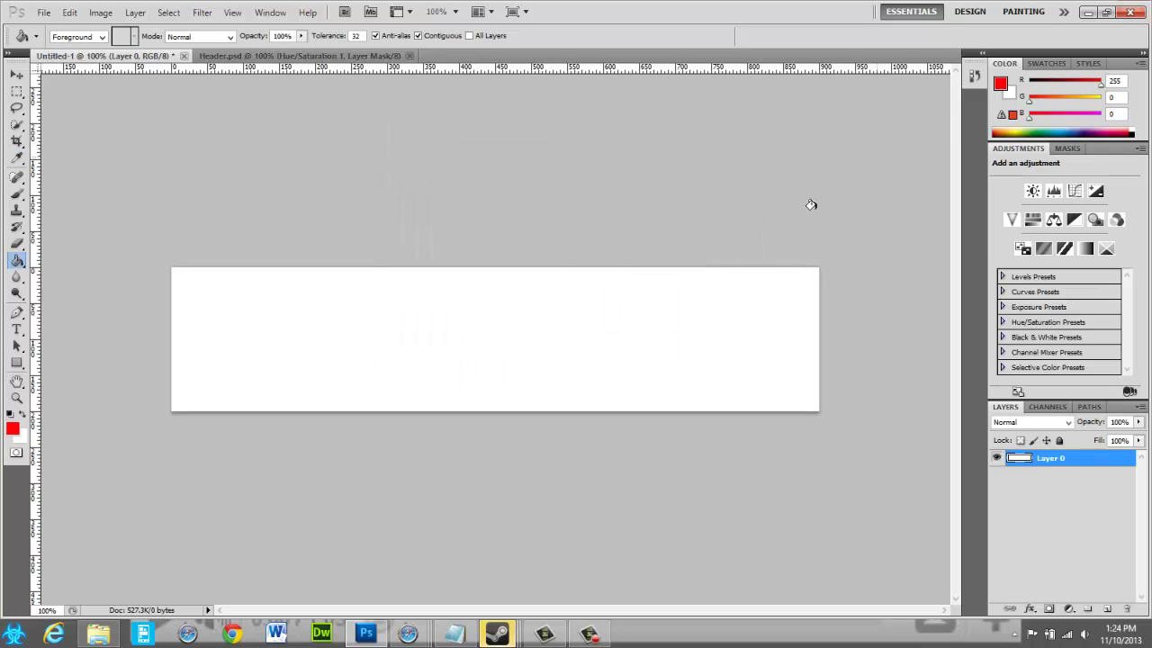
left_click(538, 301)
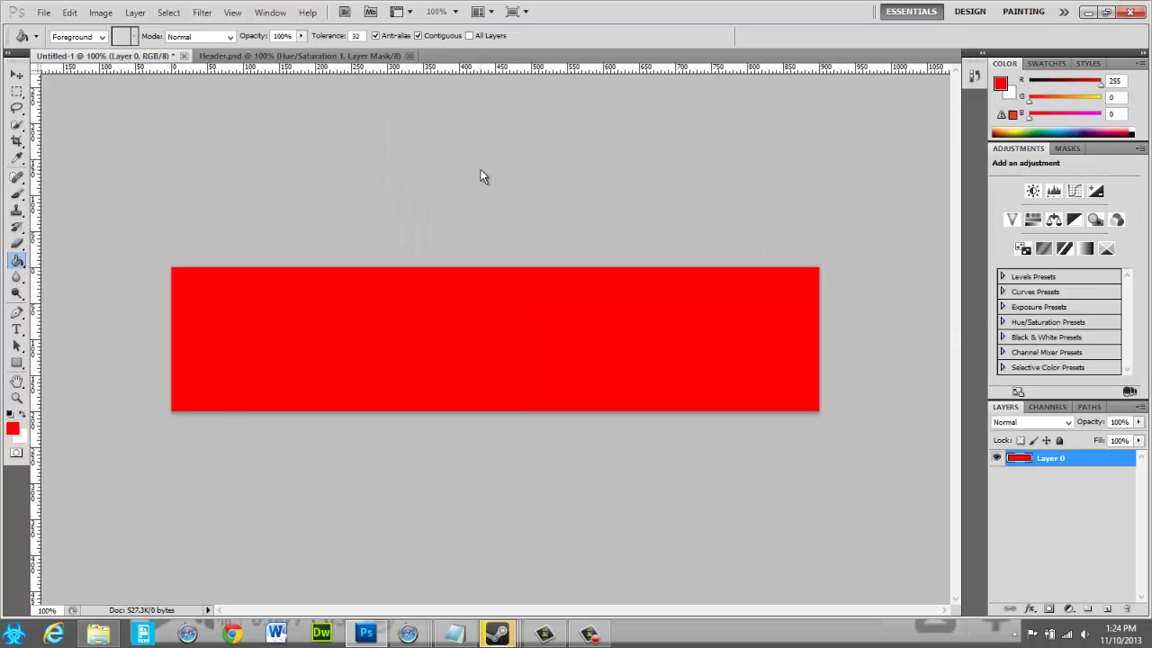
- Switch to the Horizontal Type tool after briefly checking the shape tools
left_click(17, 363)
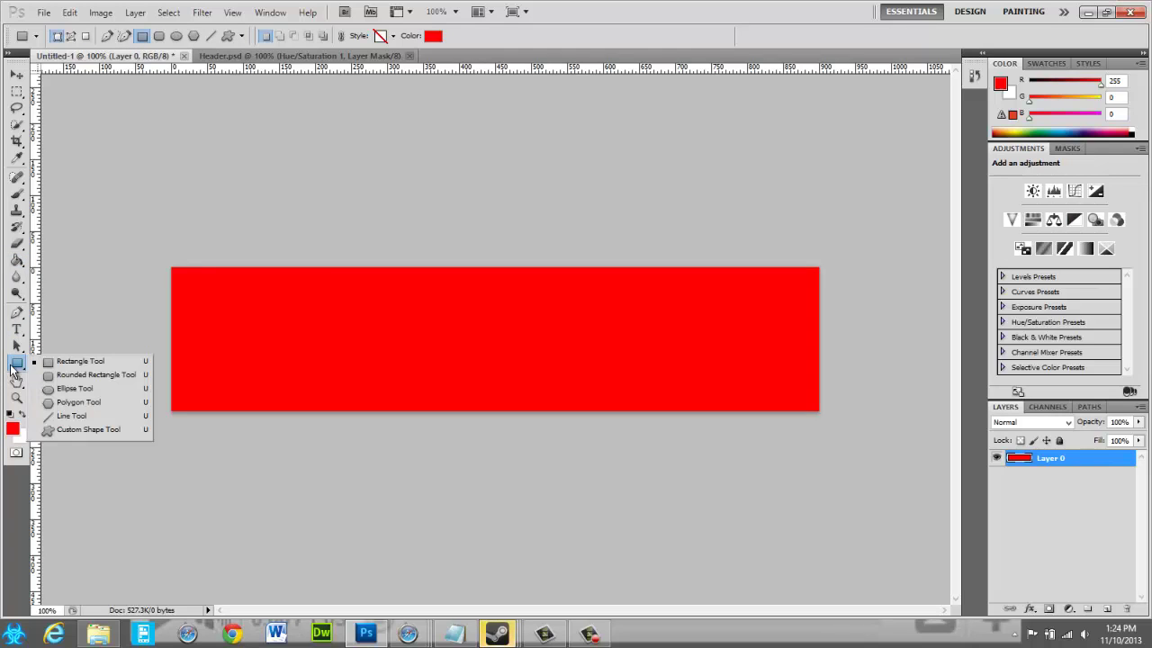
left_click(11, 364)
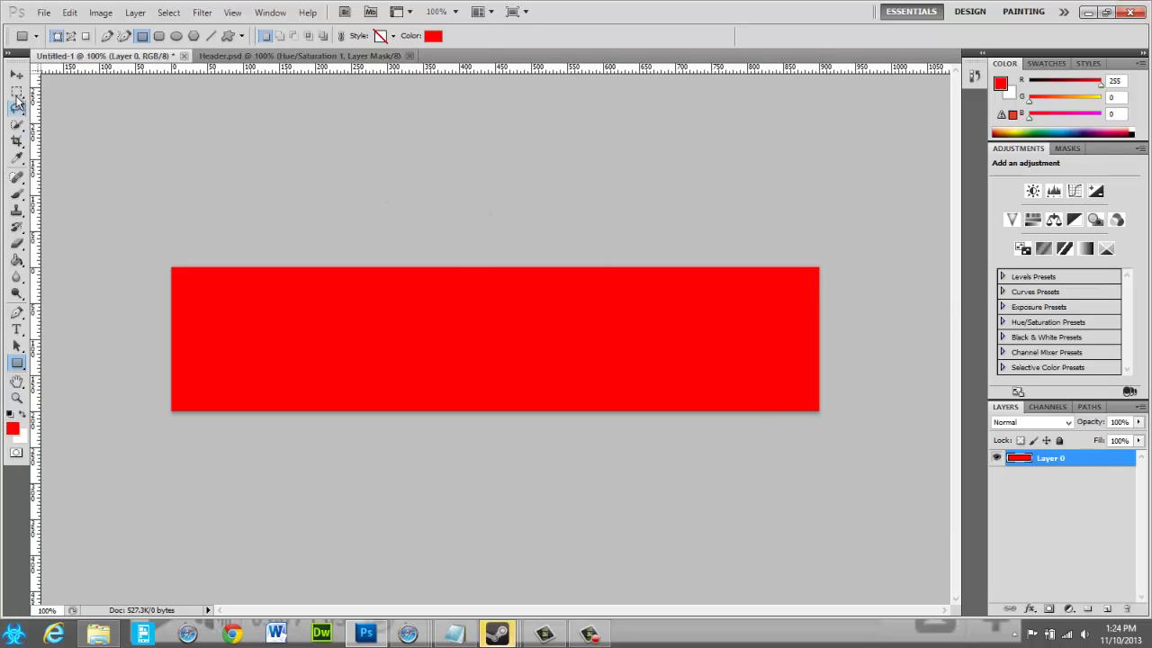
left_click(18, 331)
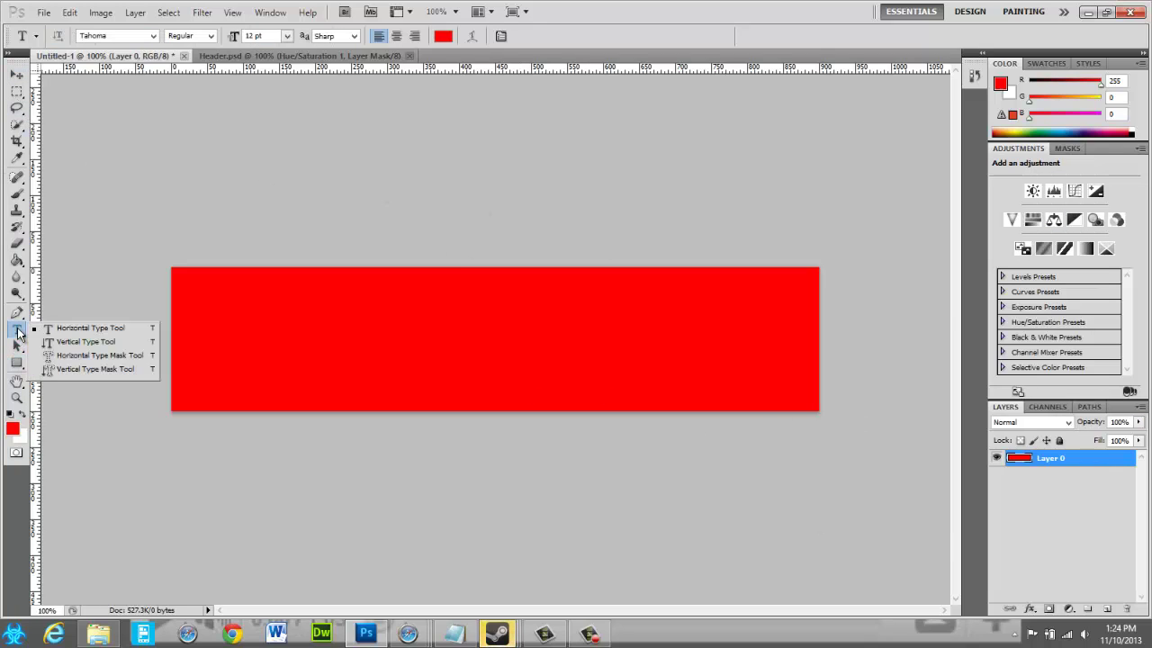
left_click(17, 331)
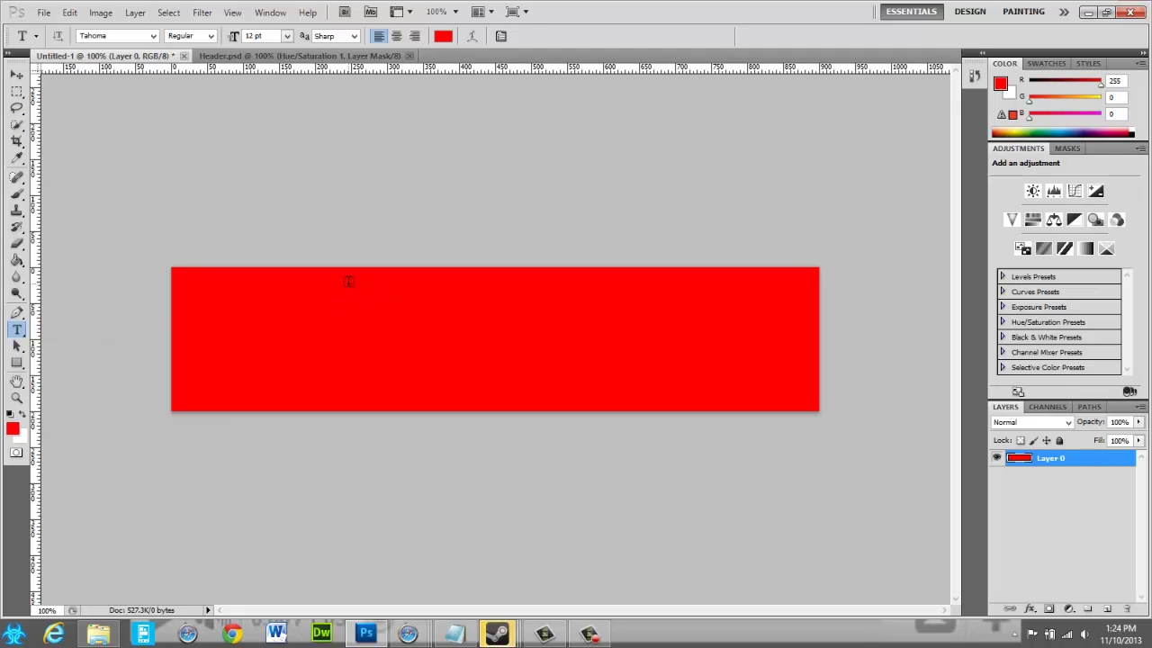
- Draw a text box across the banner's upper part set to Tahoma Regular, 18 pt, white
left_click_drag(329, 278, 668, 323)
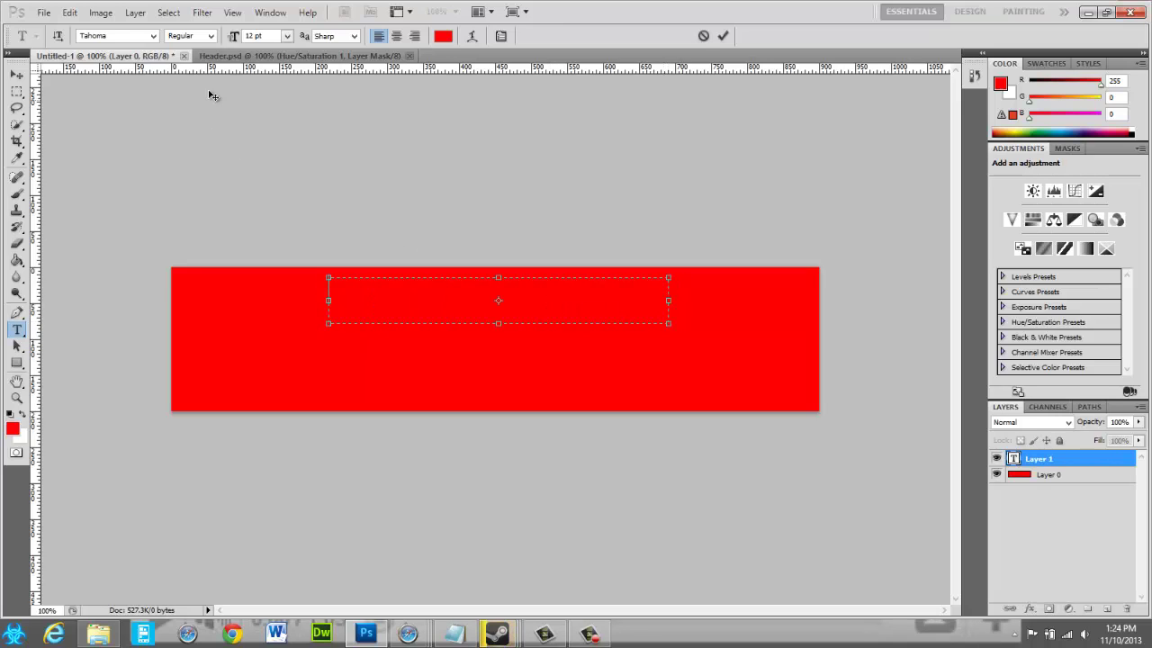
left_click(349, 37)
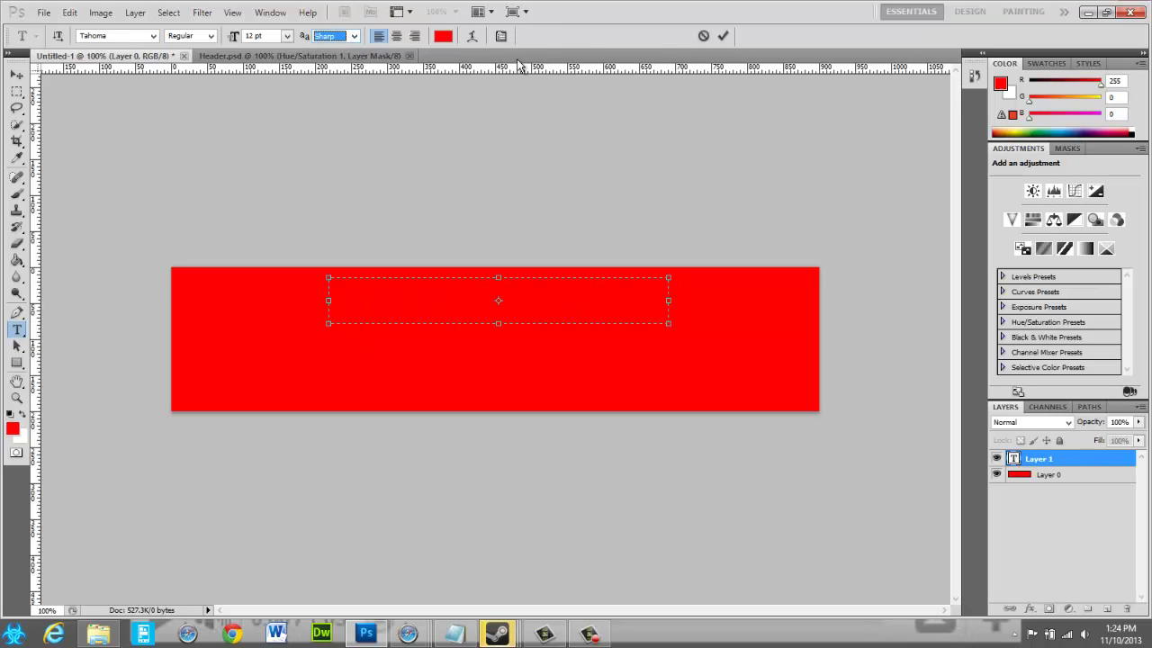
left_click(153, 36)
left_click(153, 36)
left_click(211, 36)
left_click(288, 36)
left_click(287, 36)
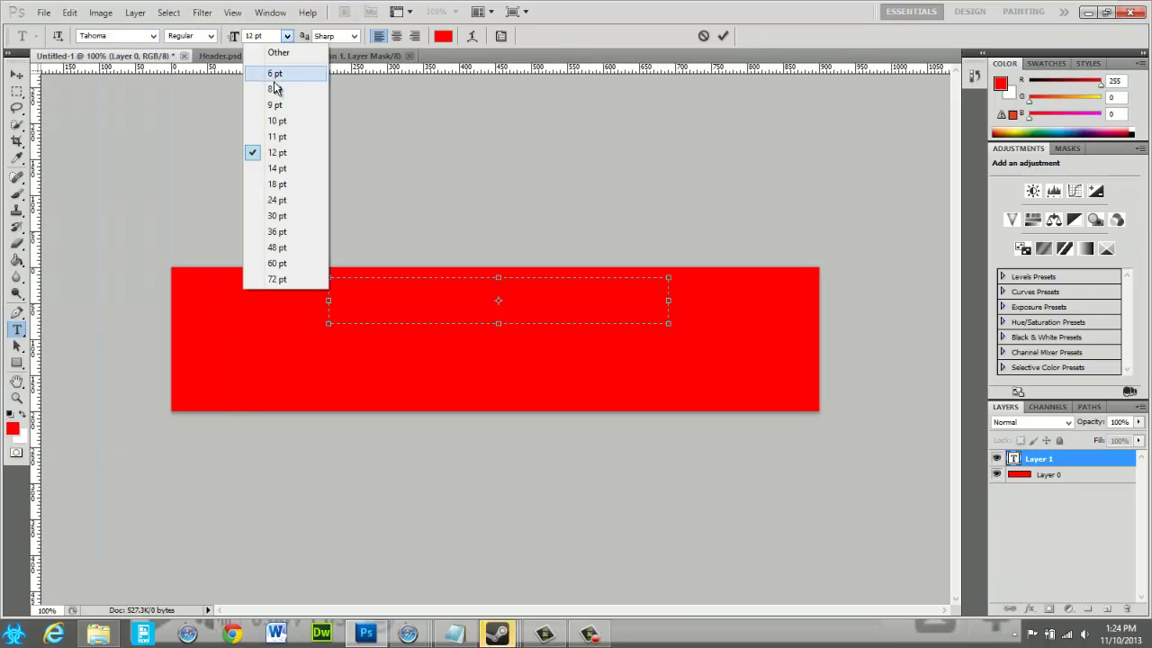
left_click(299, 185)
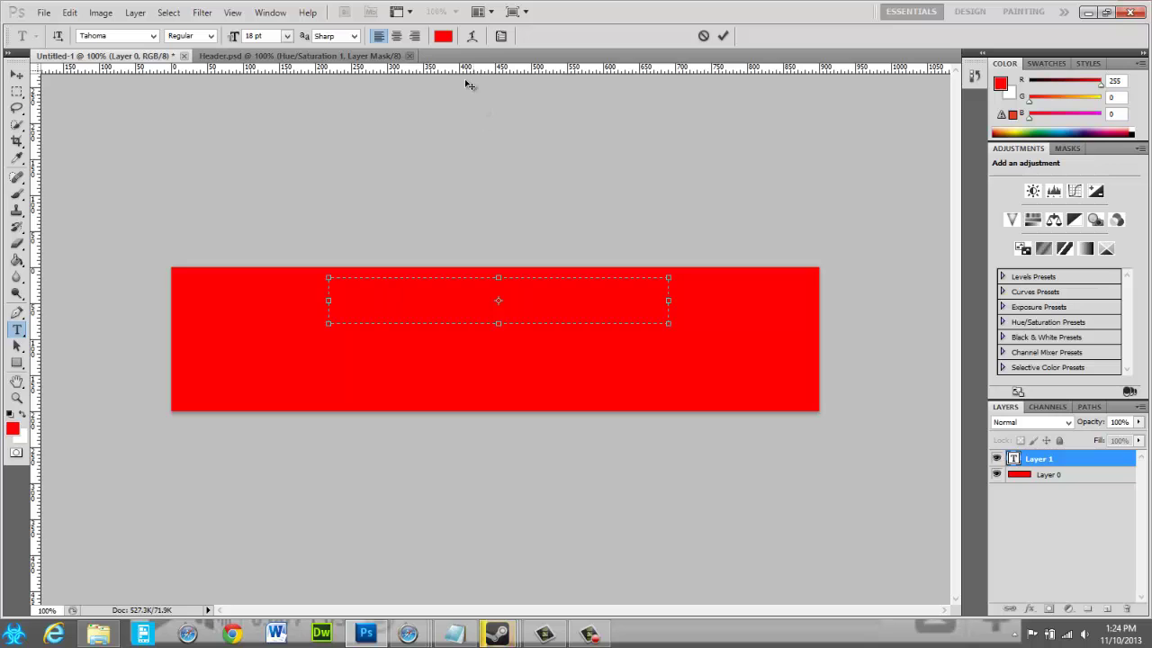
left_click(443, 36)
left_click_drag(405, 162, 389, 157)
left_click(707, 155)
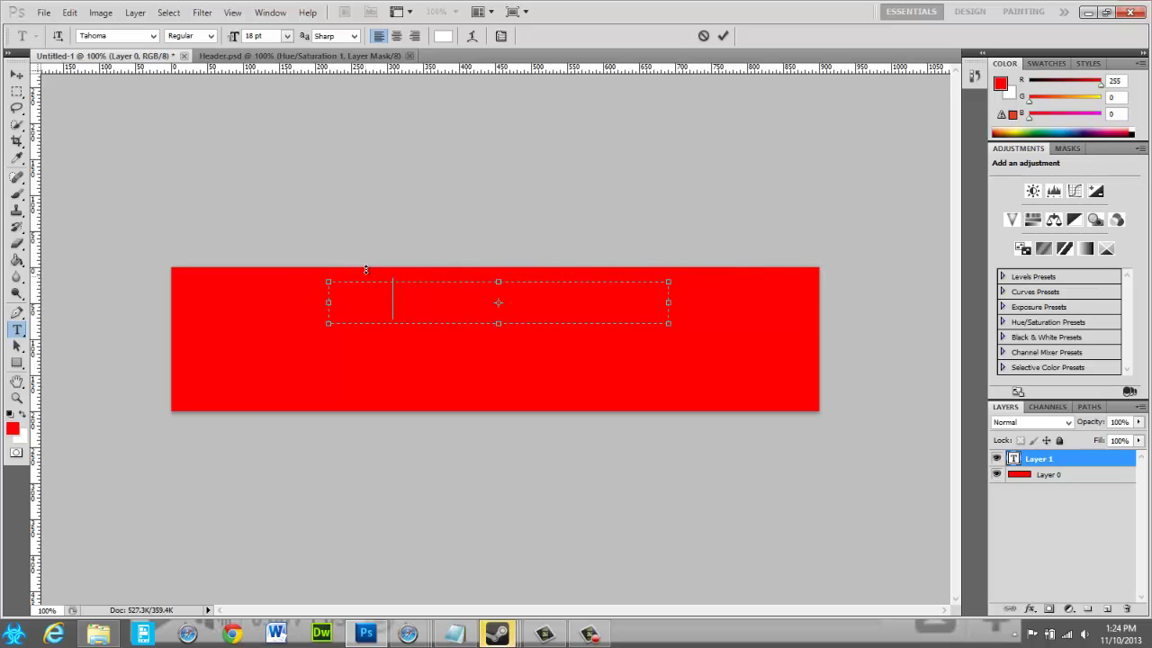
- Select the typed text and recolour it white
left_click_drag(443, 288, 322, 288)
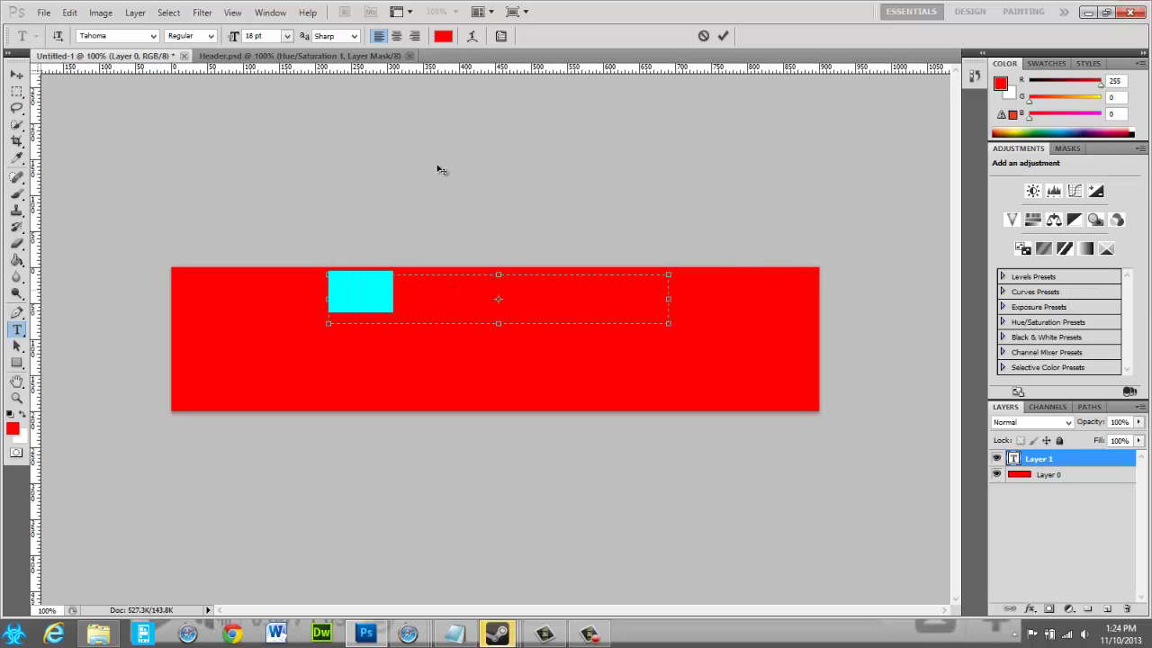
left_click(442, 36)
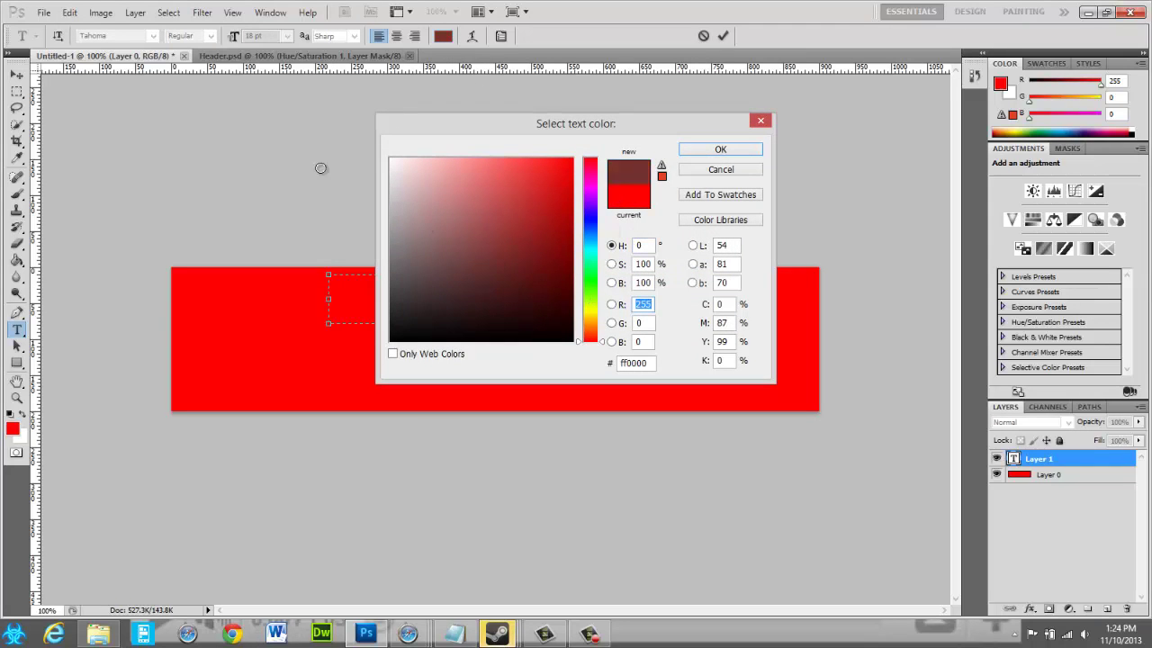
left_click(391, 161)
left_click(721, 151)
left_click(516, 300)
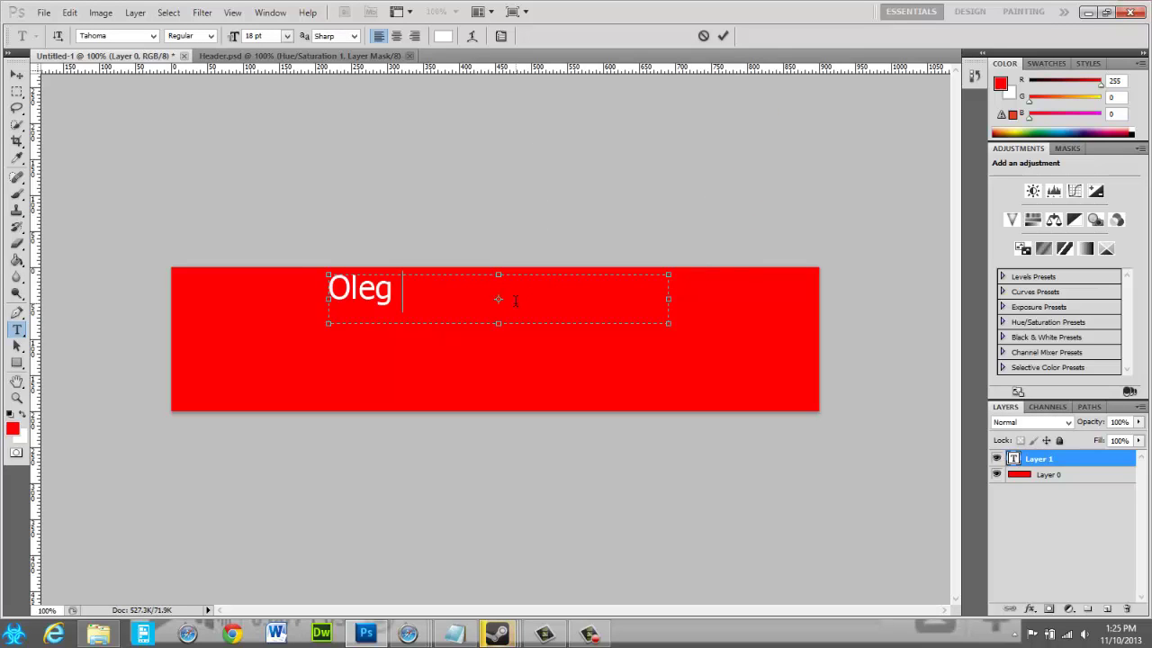
- Resize the text box around 'Oleg' and move it rightward and slightly up
key("shift+Left")
key("shift+Left")
key("shift+Left")
key("shift+Left")
key("shift+Left")
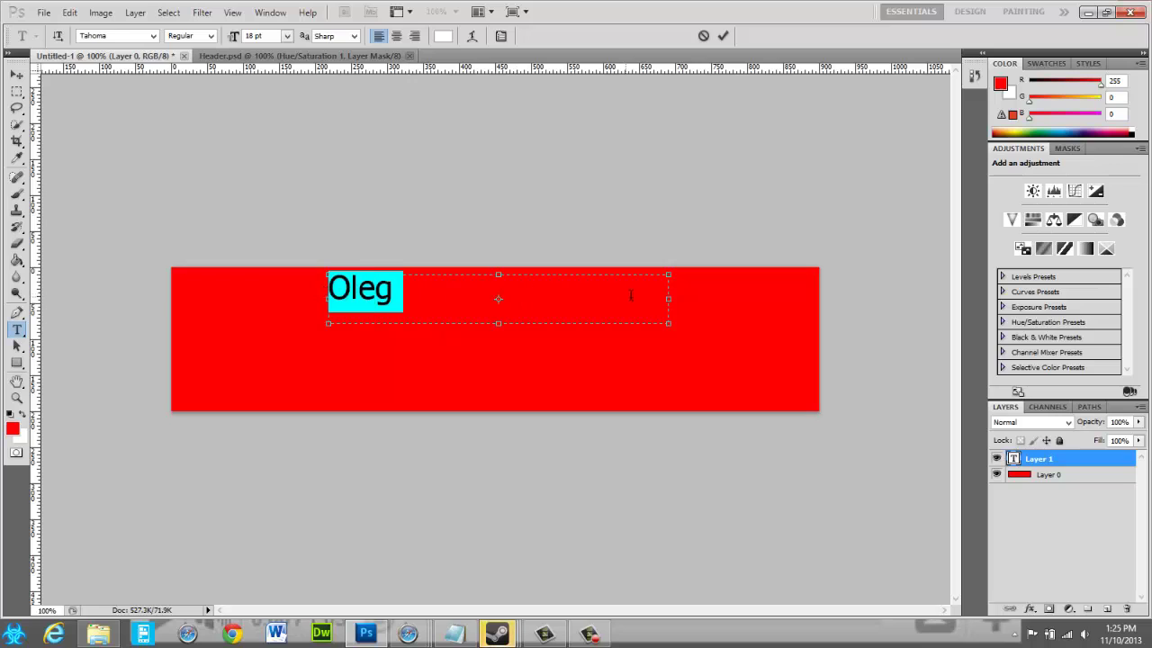
left_click_drag(670, 326, 445, 317)
left_click(445, 294)
left_click_drag(445, 294, 648, 314)
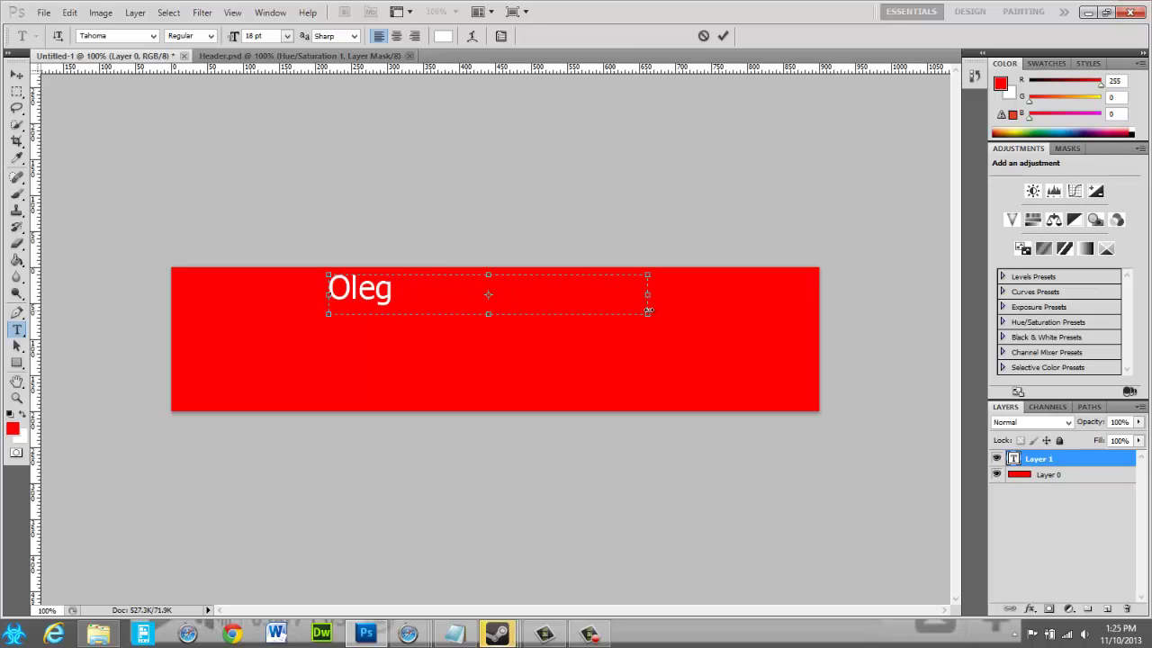
left_click_drag(403, 288, 304, 283)
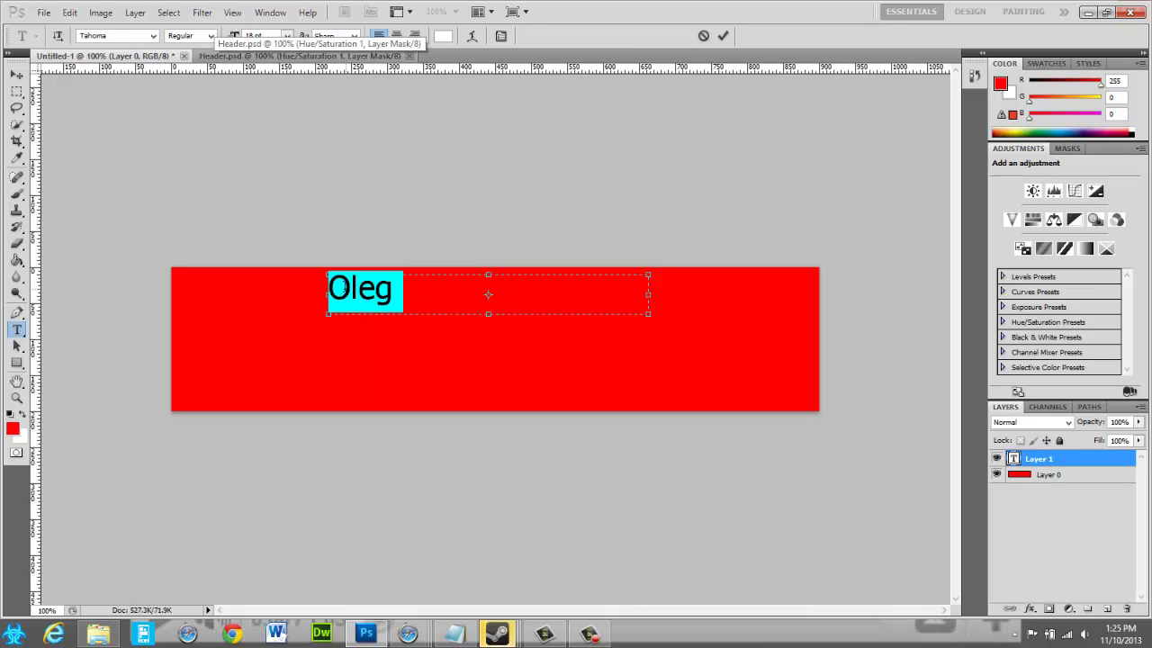
left_click_drag(648, 294, 438, 307)
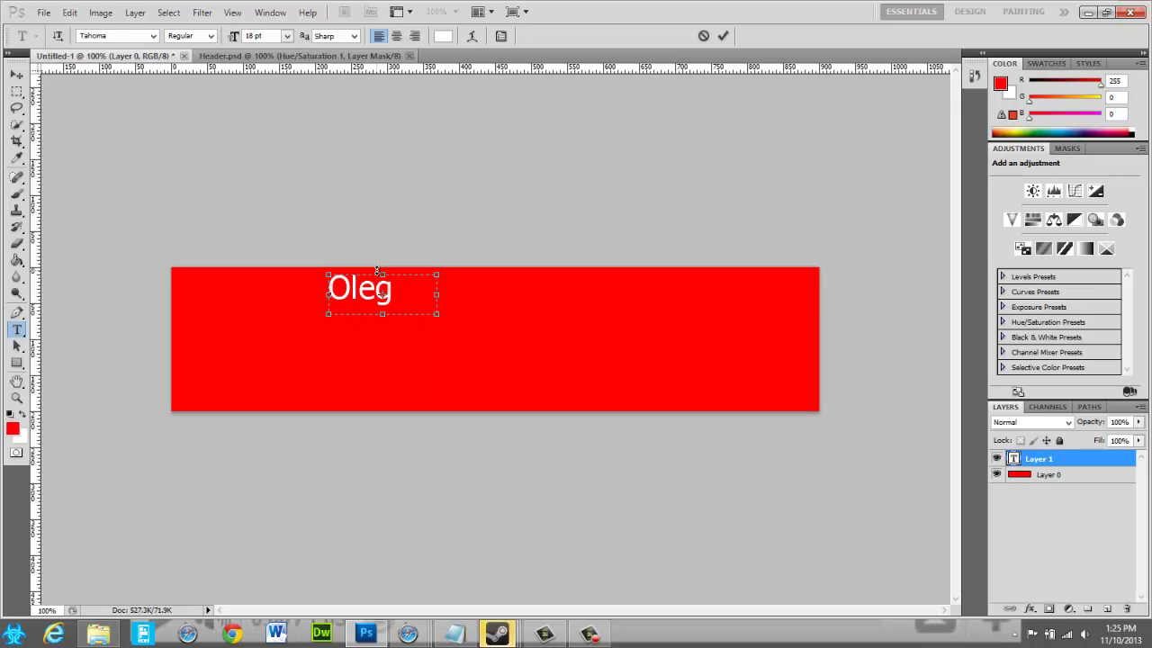
left_click_drag(379, 253, 489, 248)
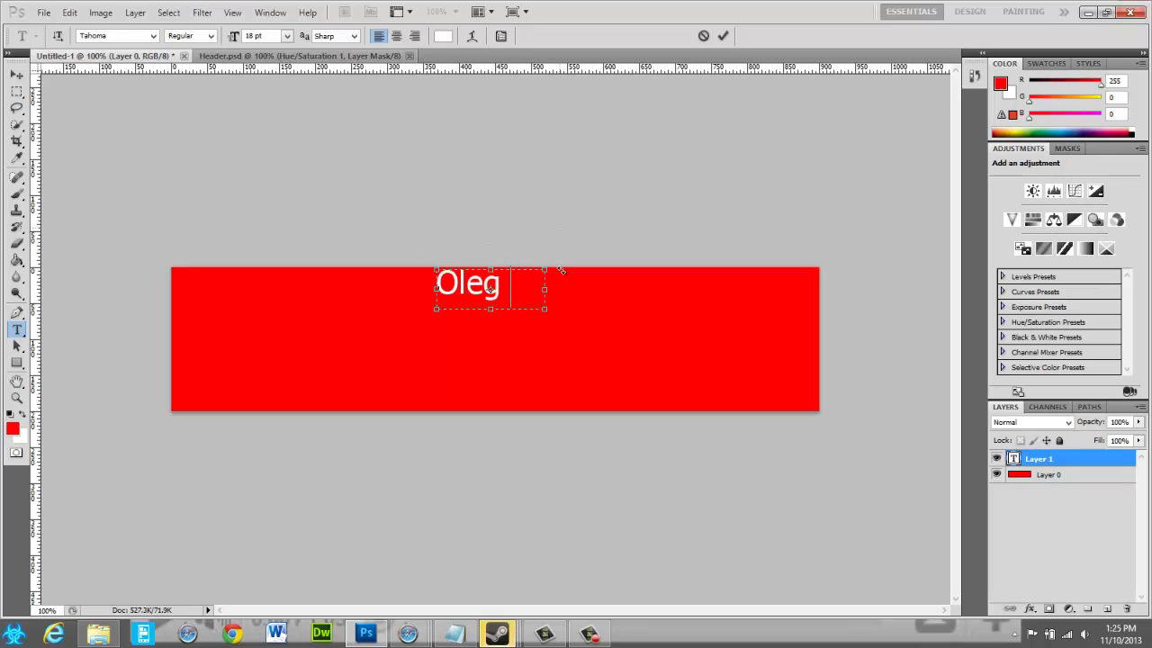
left_click(722, 36)
left_click(499, 282)
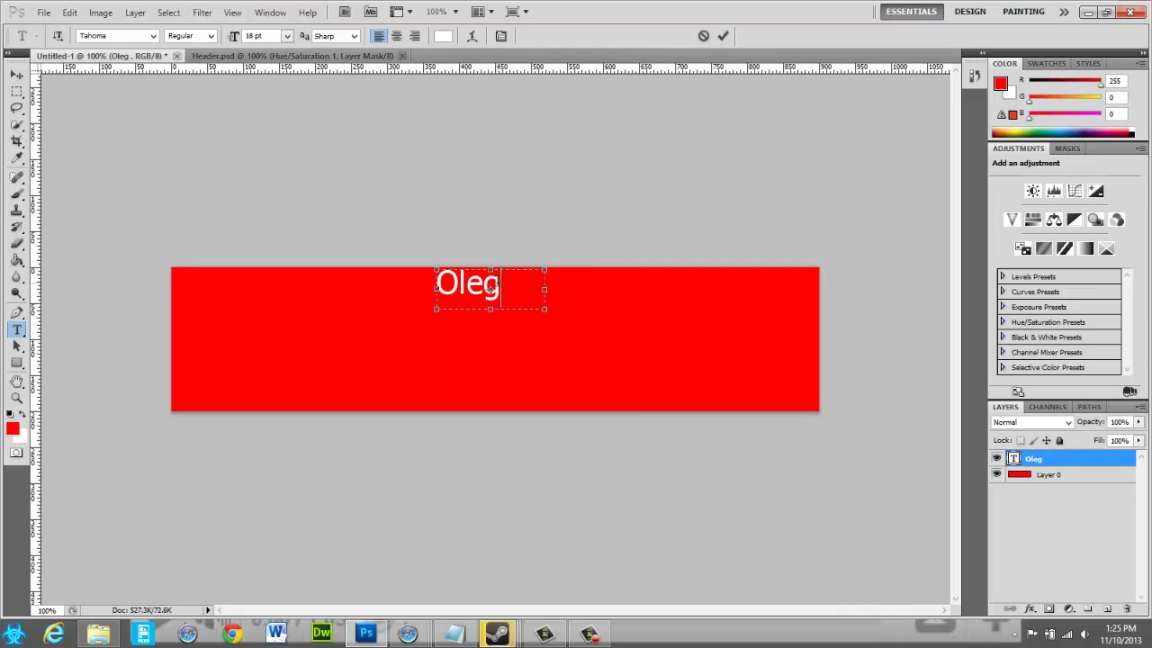
left_click_drag(504, 250, 484, 217)
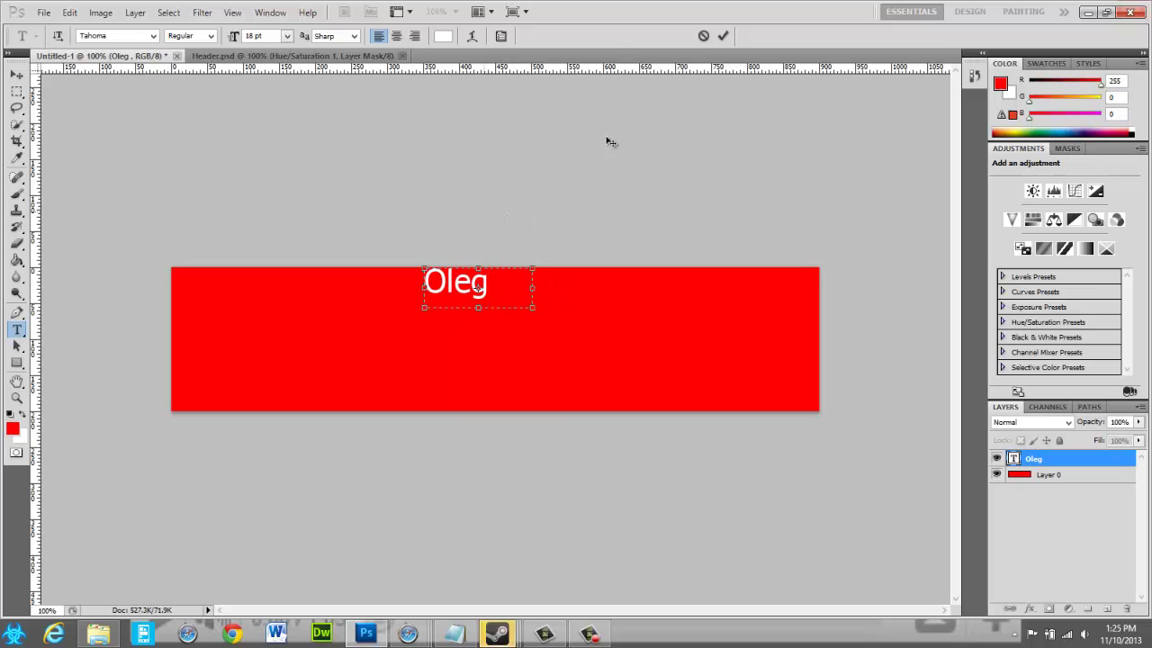
- Commit the text and drag horizontal and vertical guides to the banner's centre
left_click(723, 36)
left_click_drag(562, 69, 571, 339)
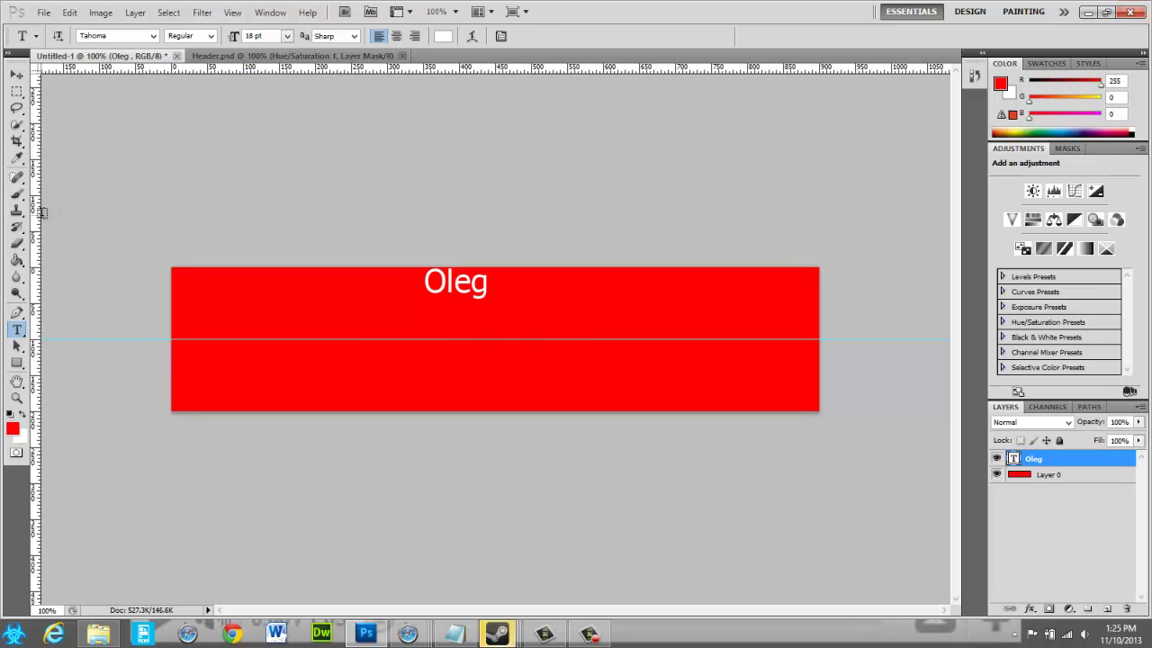
left_click_drag(35, 216, 494, 265)
- Nudge the Oleg text toward the centre, commit it, and close Header.psd
left_click(459, 286)
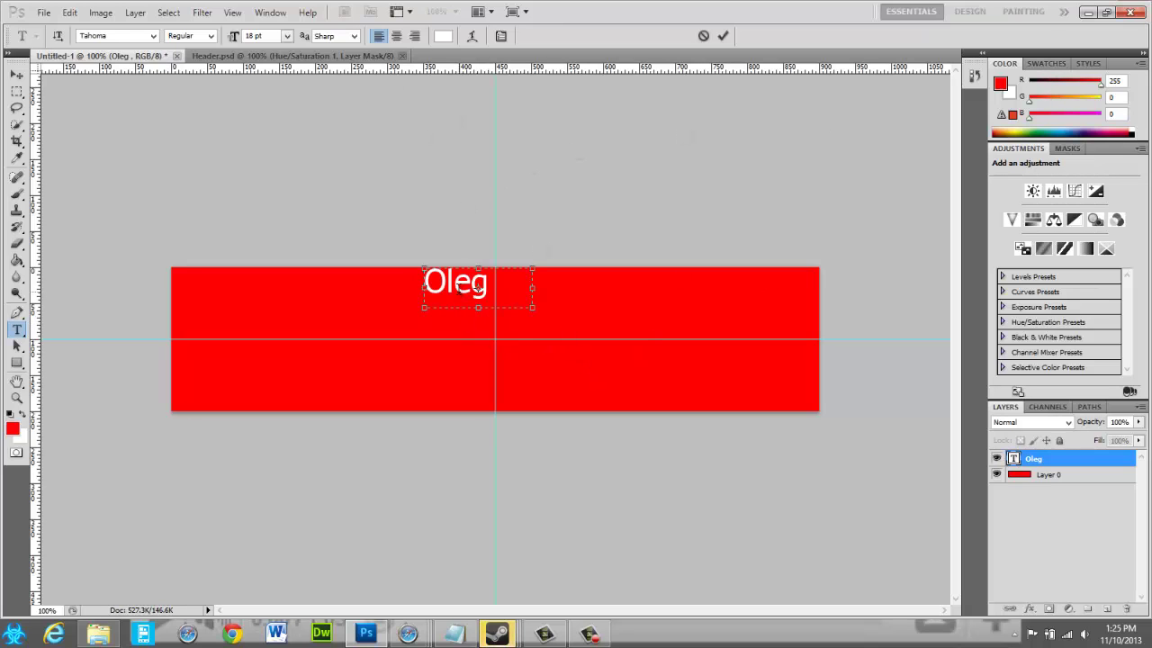
left_click_drag(469, 219, 492, 229)
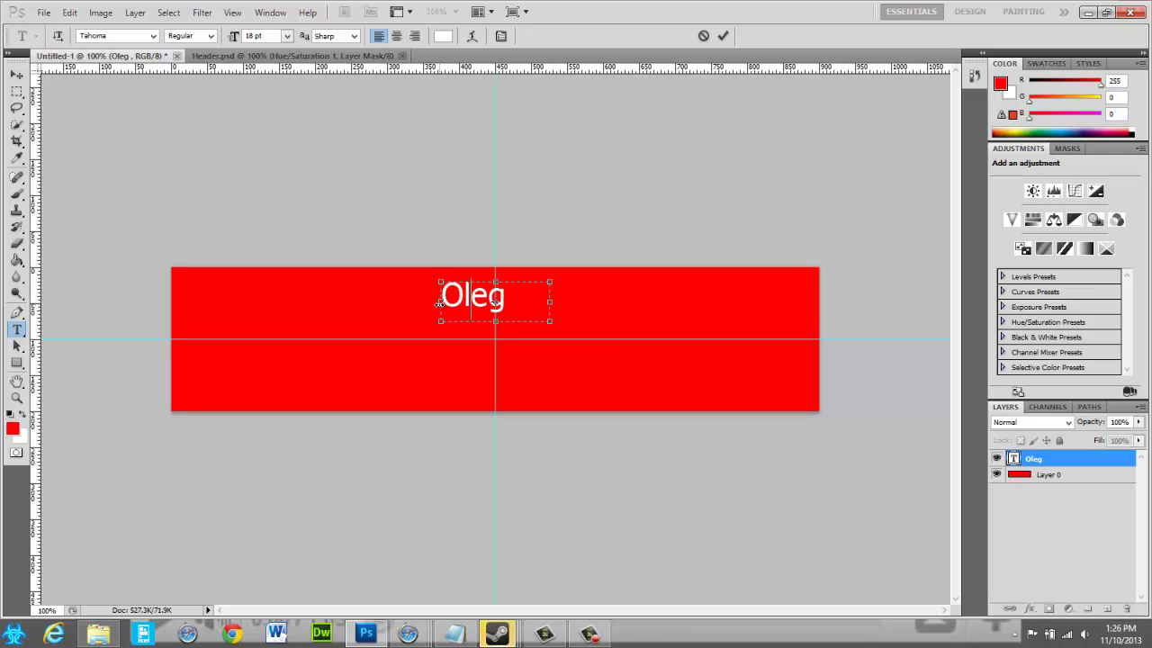
left_click_drag(439, 304, 451, 303)
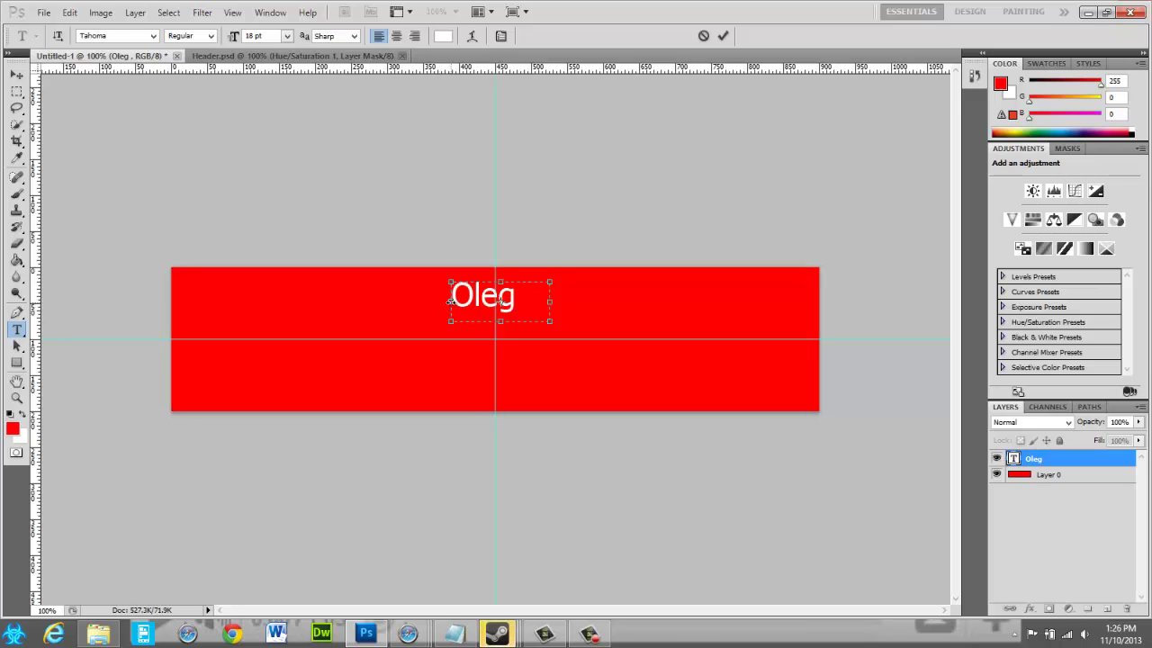
left_click_drag(520, 277, 527, 207)
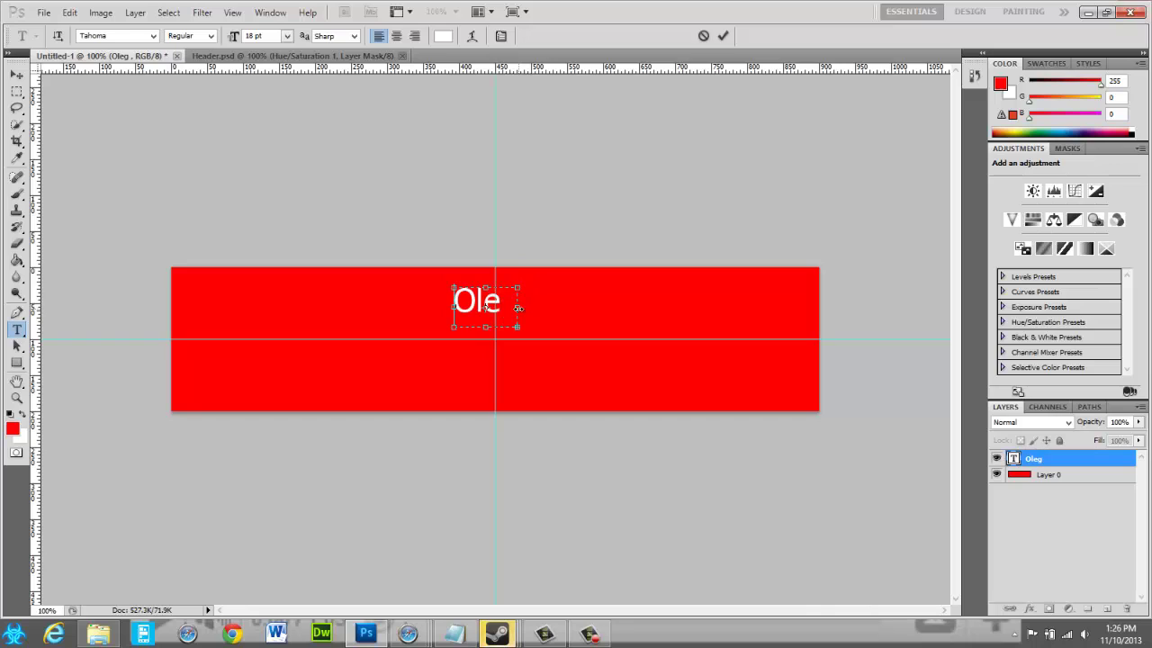
type("g")
left_click(723, 35)
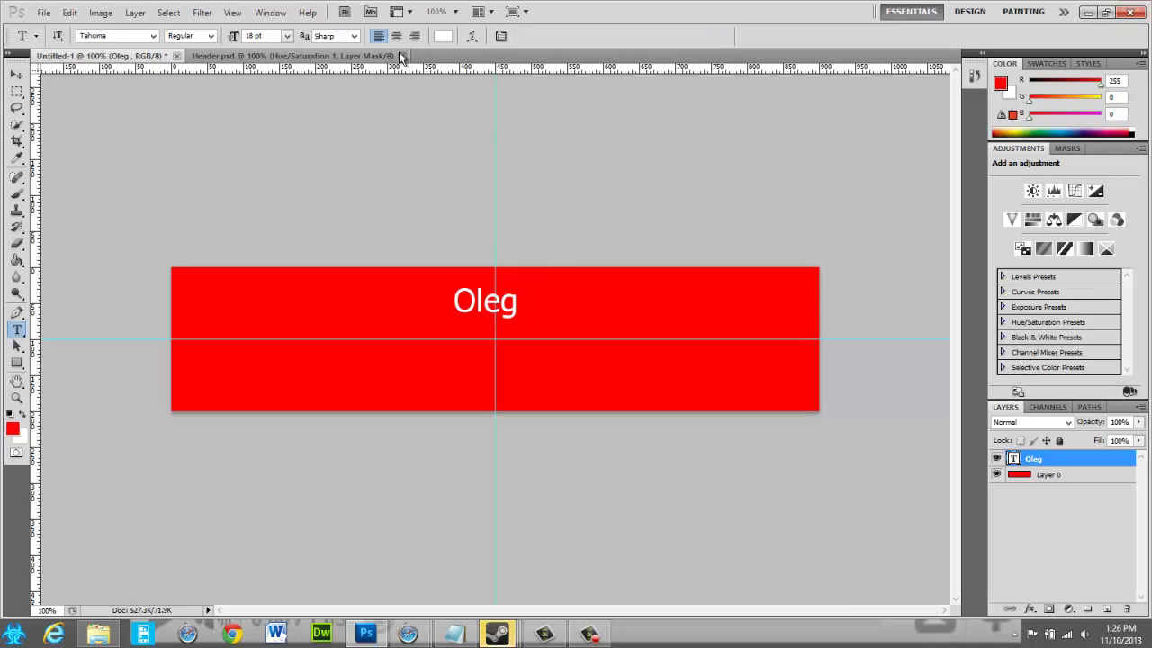
left_click(402, 56)
- Centre the Oleg text exactly on the vertical guide and commit
left_click(491, 301)
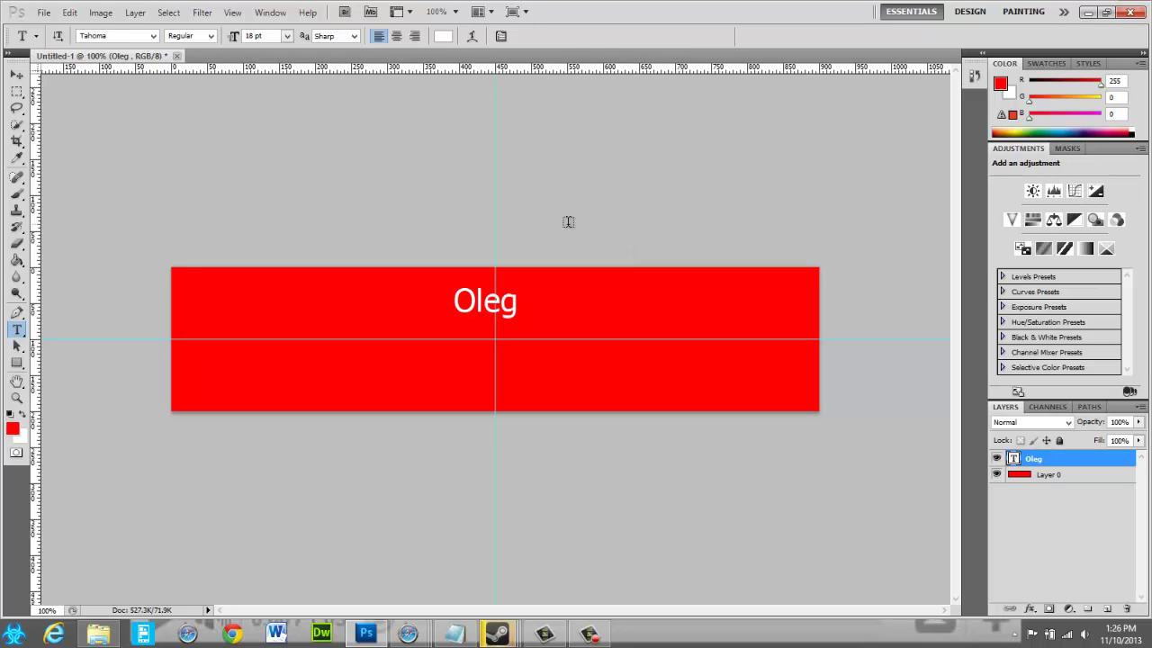
left_click_drag(509, 236, 518, 236)
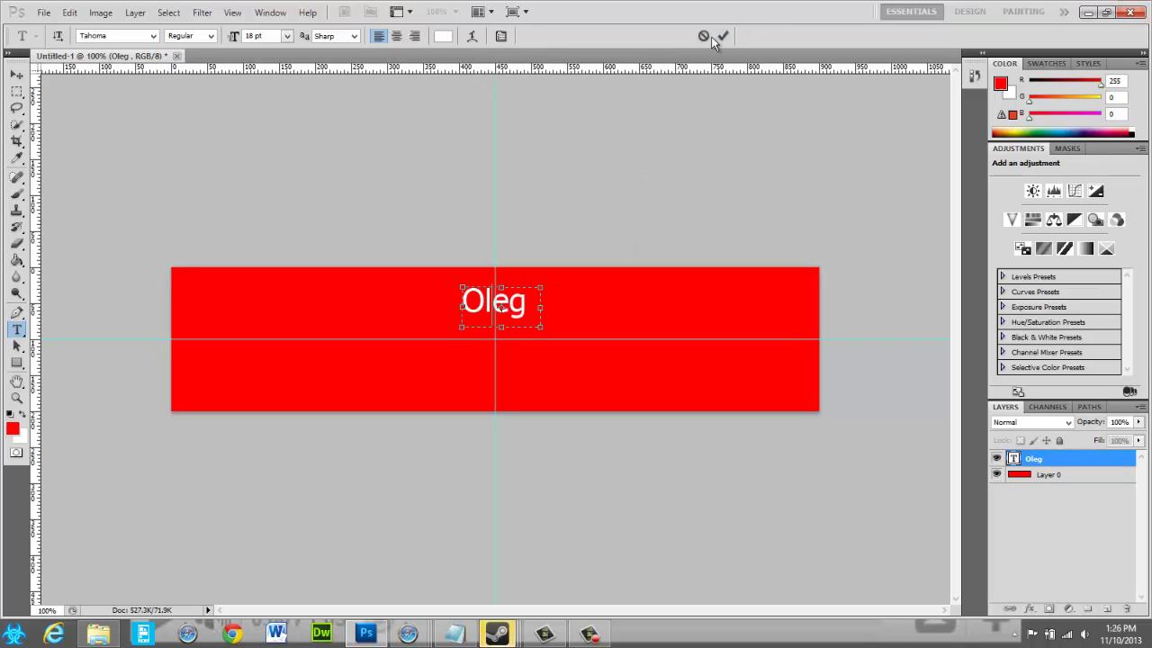
left_click(720, 38)
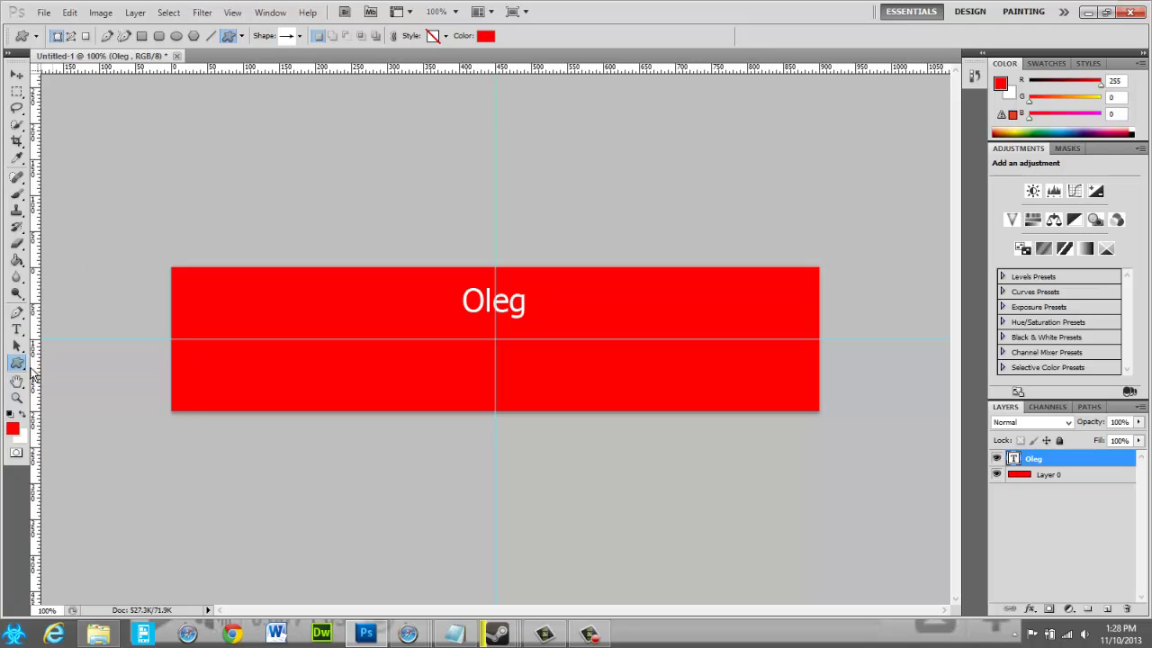
- Cycle through the shape tools and settle on the Custom Shape Tool
right_click(18, 362)
left_click(85, 363)
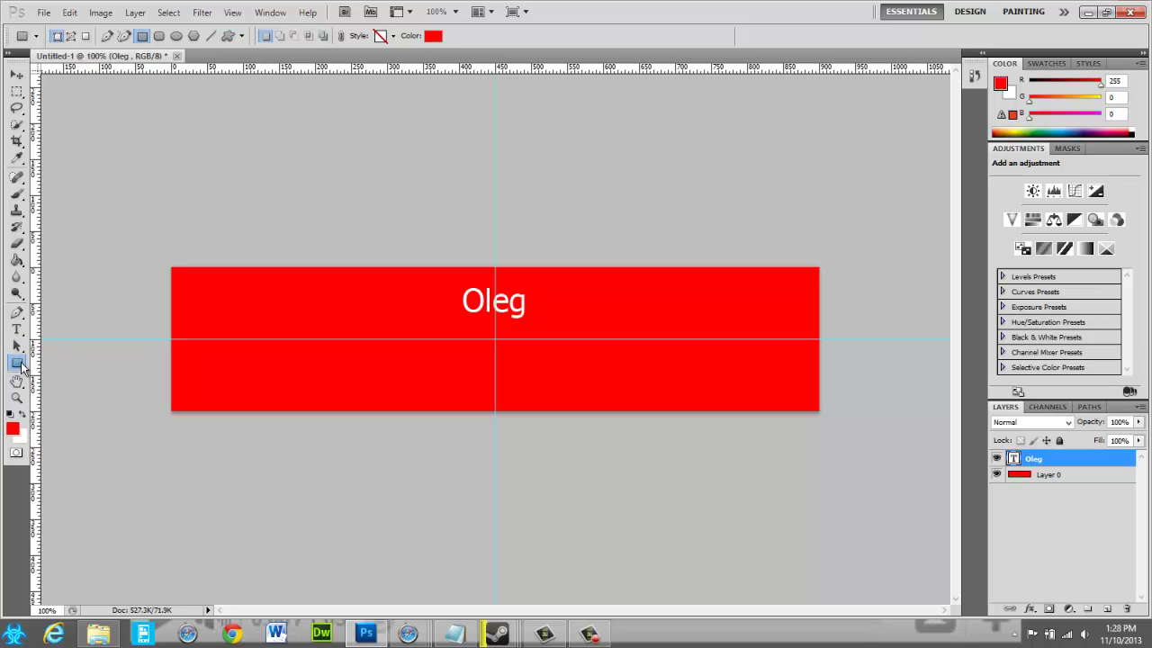
right_click(23, 369)
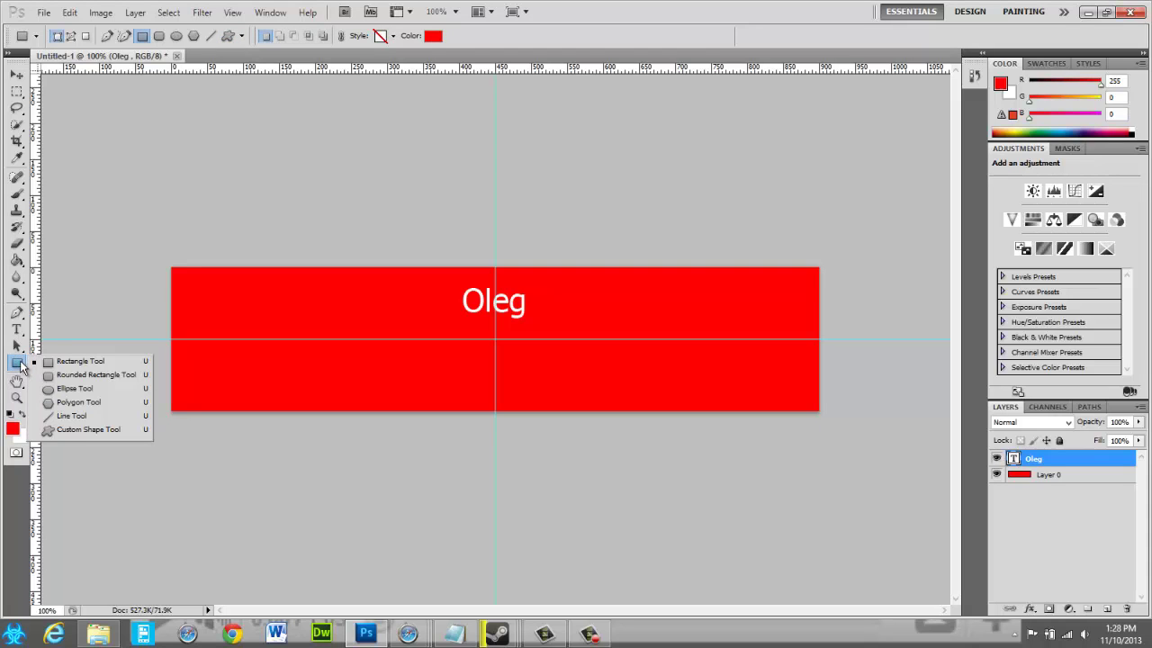
left_click(85, 419)
right_click(261, 312)
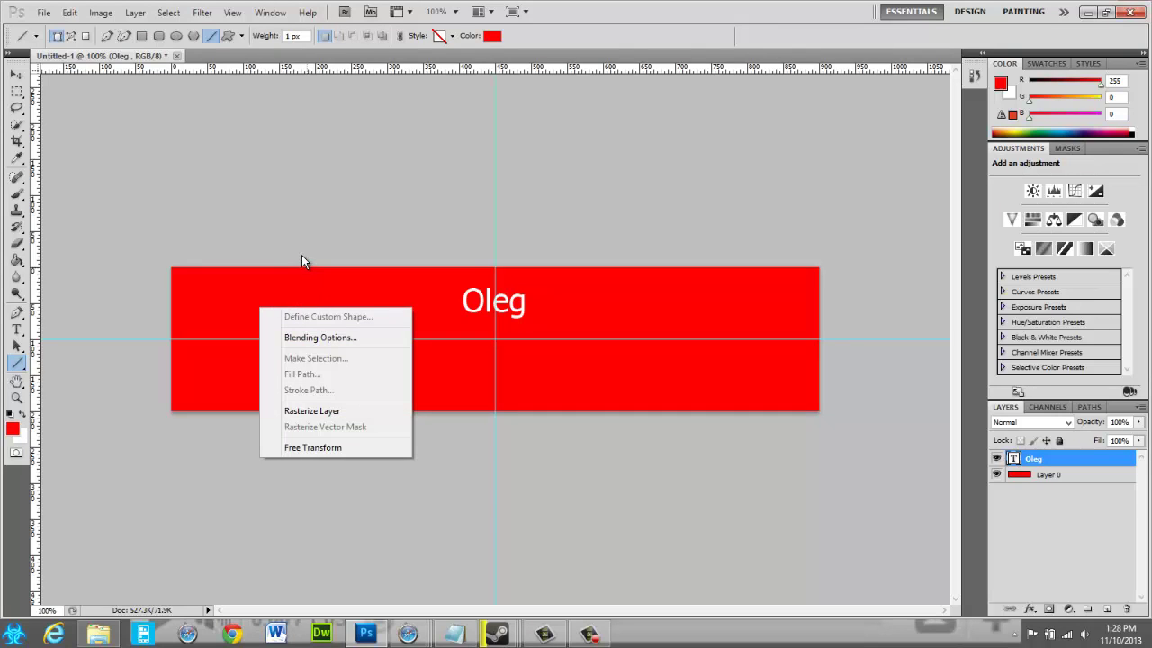
left_click(230, 38)
left_click(229, 37)
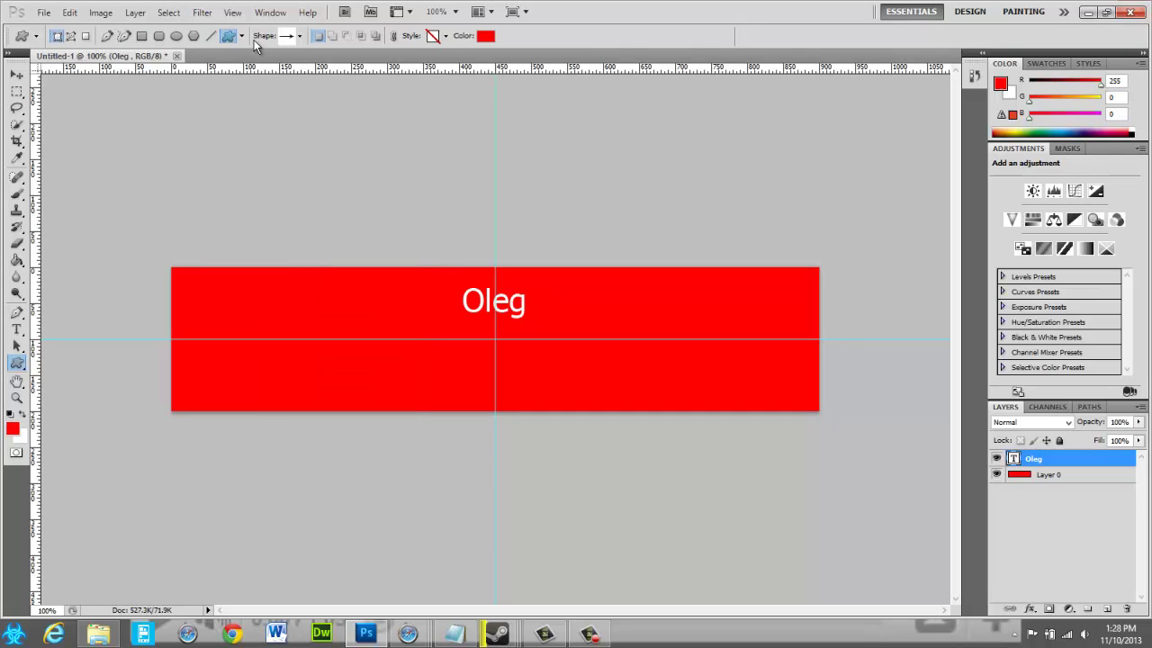
- Load the All shape library into the custom shape picker, replacing the current shapes
right_click(237, 309)
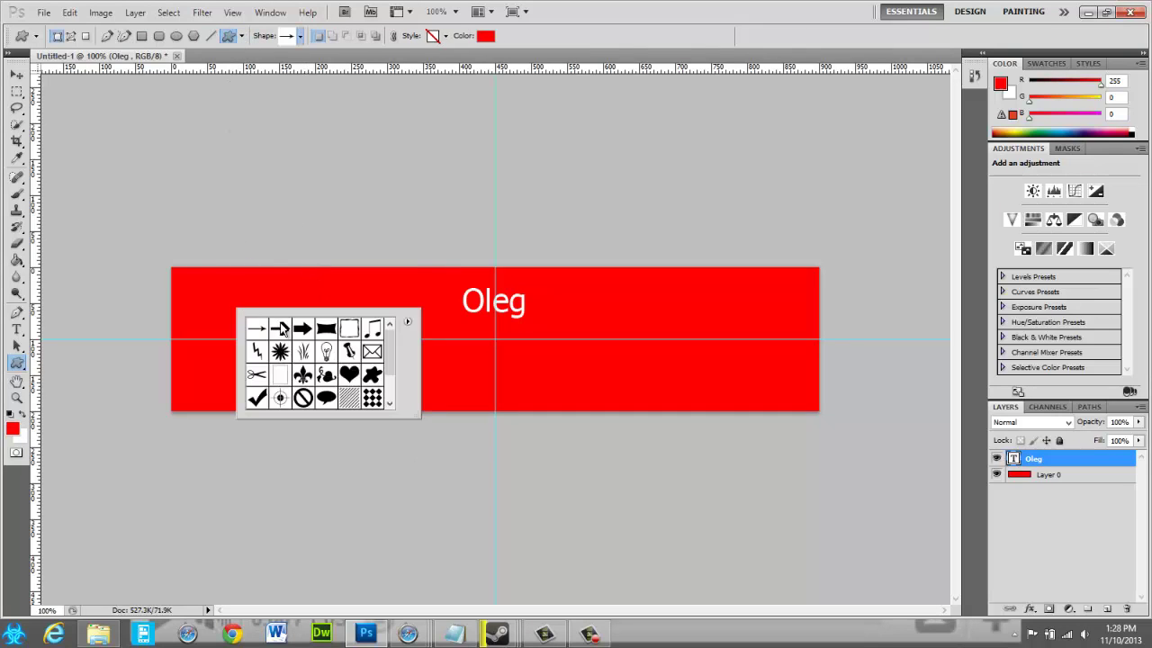
left_click_drag(386, 347, 385, 386)
left_click(407, 322)
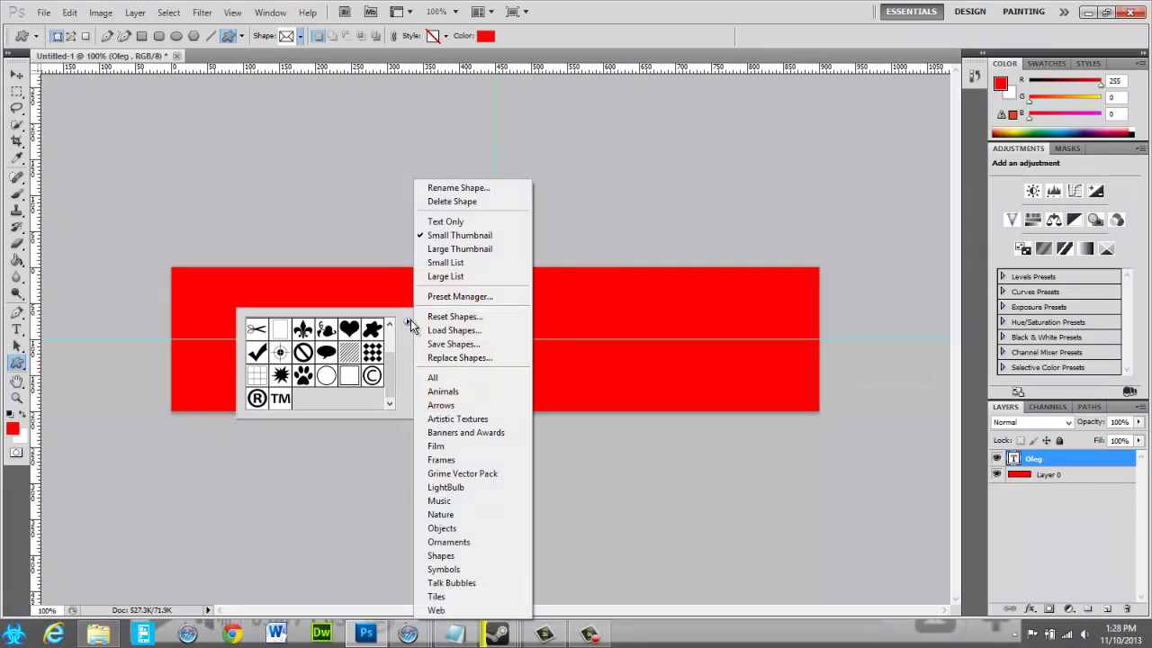
left_click(472, 377)
left_click(495, 238)
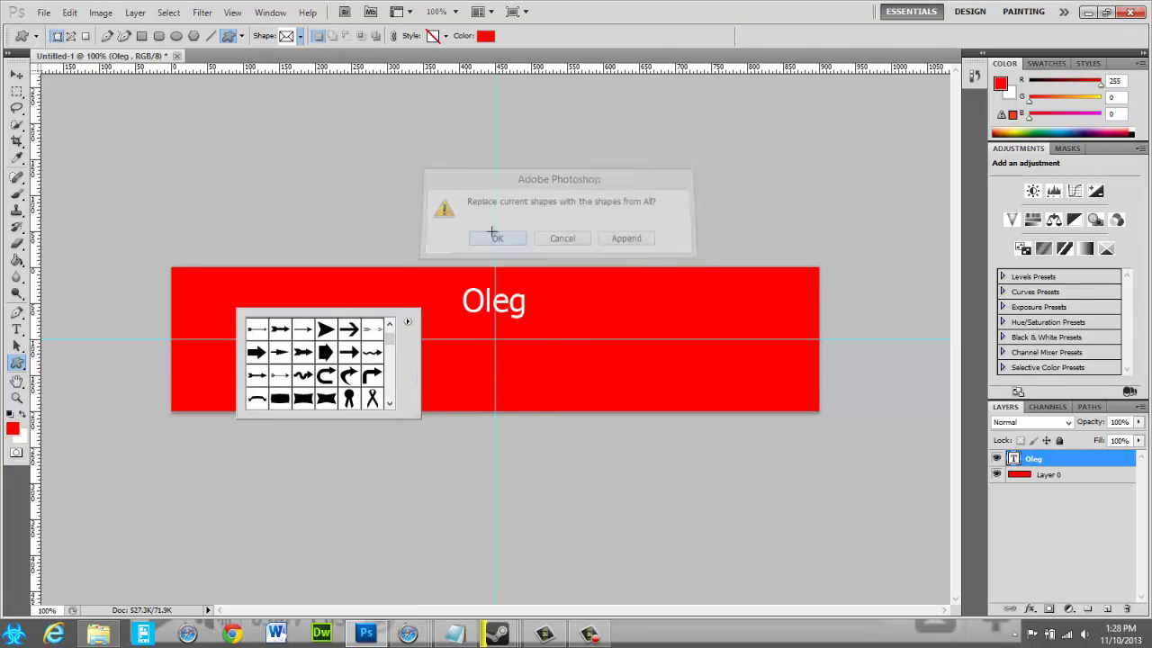
- Pick the wavy Frame shape from the enlarged shape picker
left_click_drag(394, 339, 539, 491)
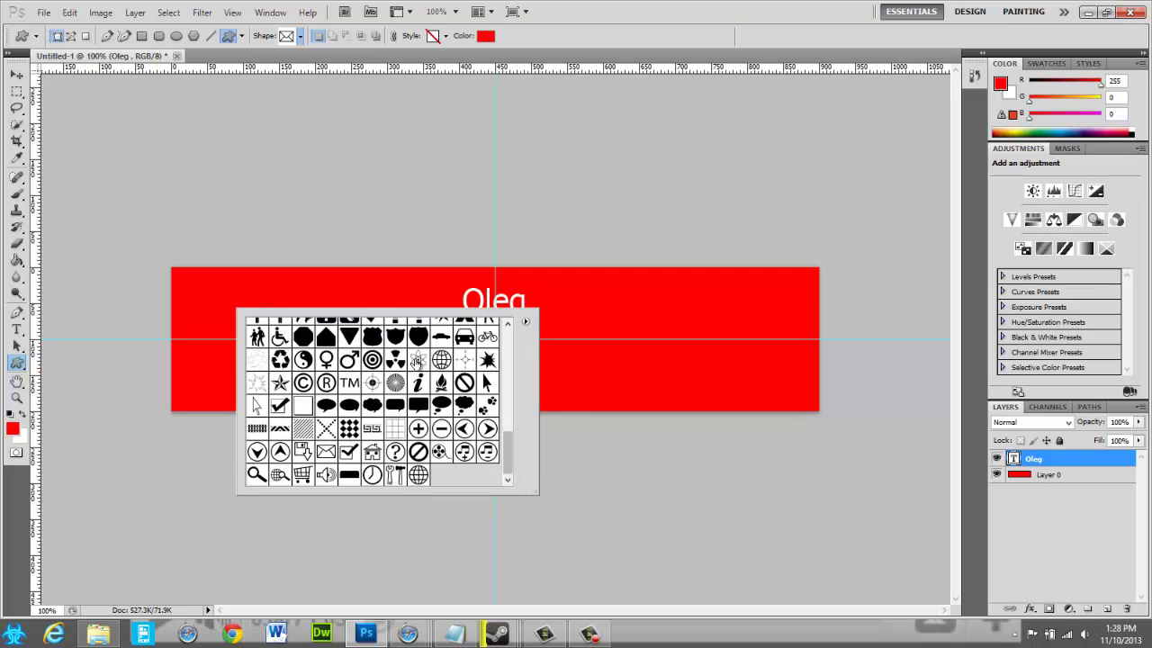
scroll(355, 362, "down", 10)
scroll(354, 362, "up", 3)
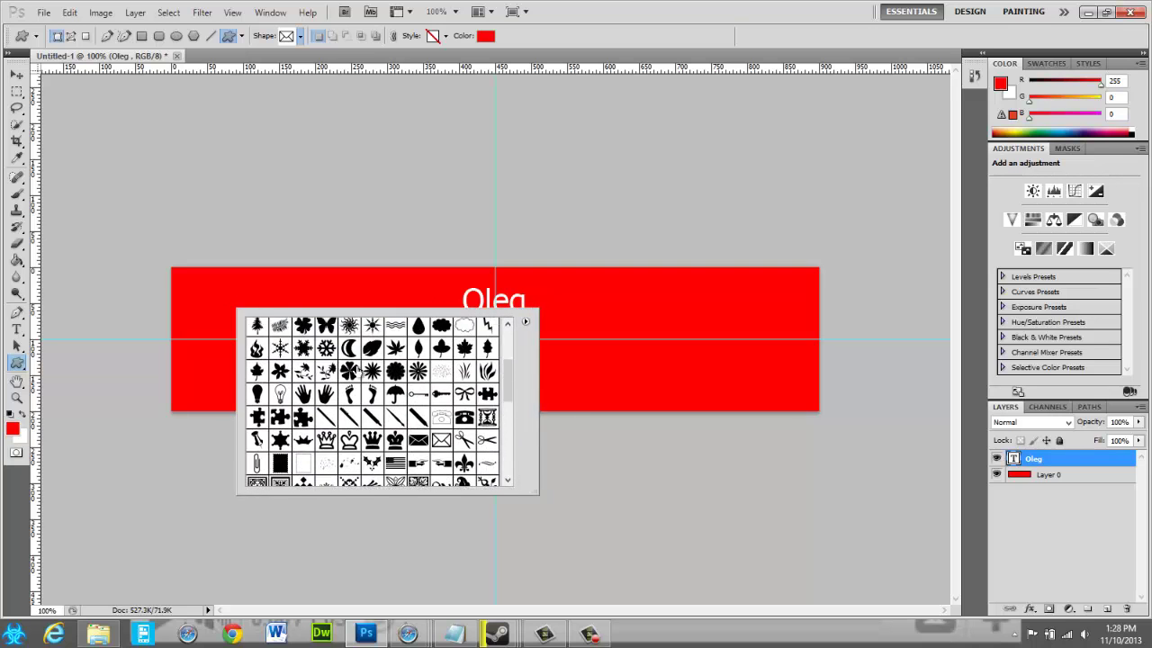
scroll(354, 369, "down", 4)
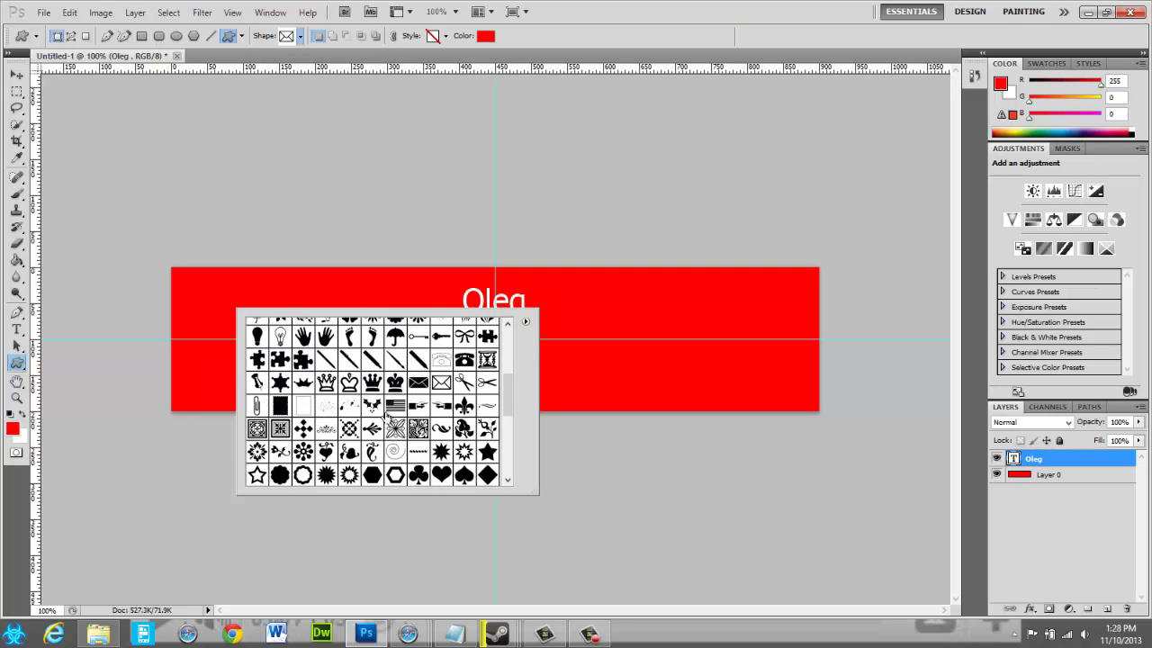
scroll(297, 412, "up", 3)
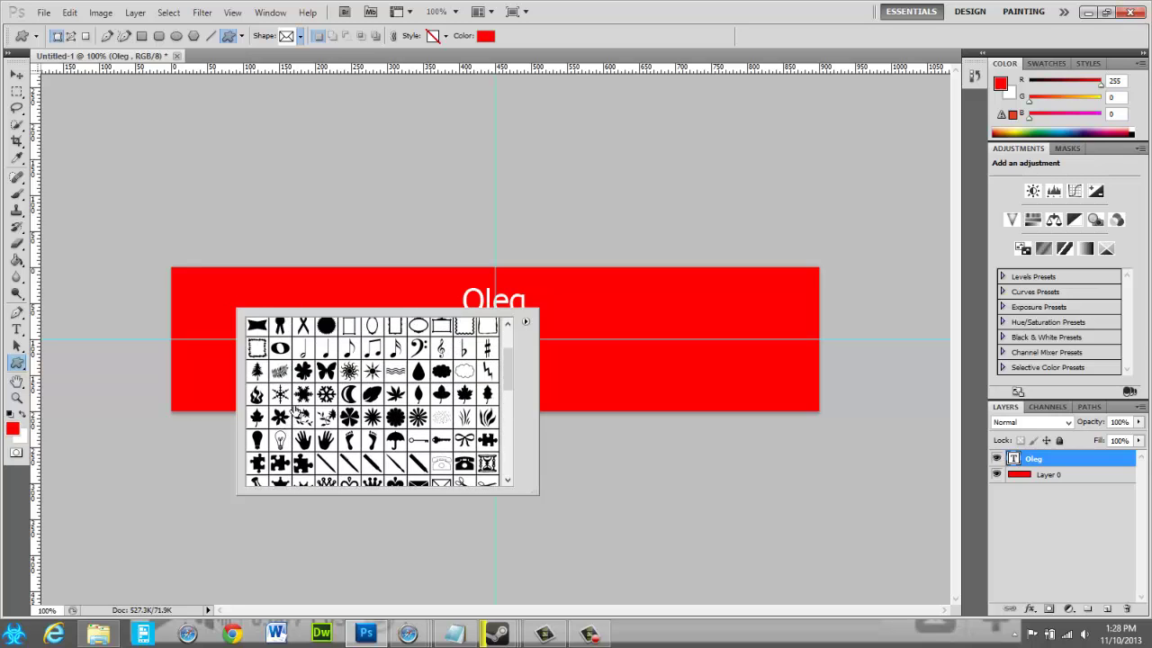
scroll(420, 455, "up", 1)
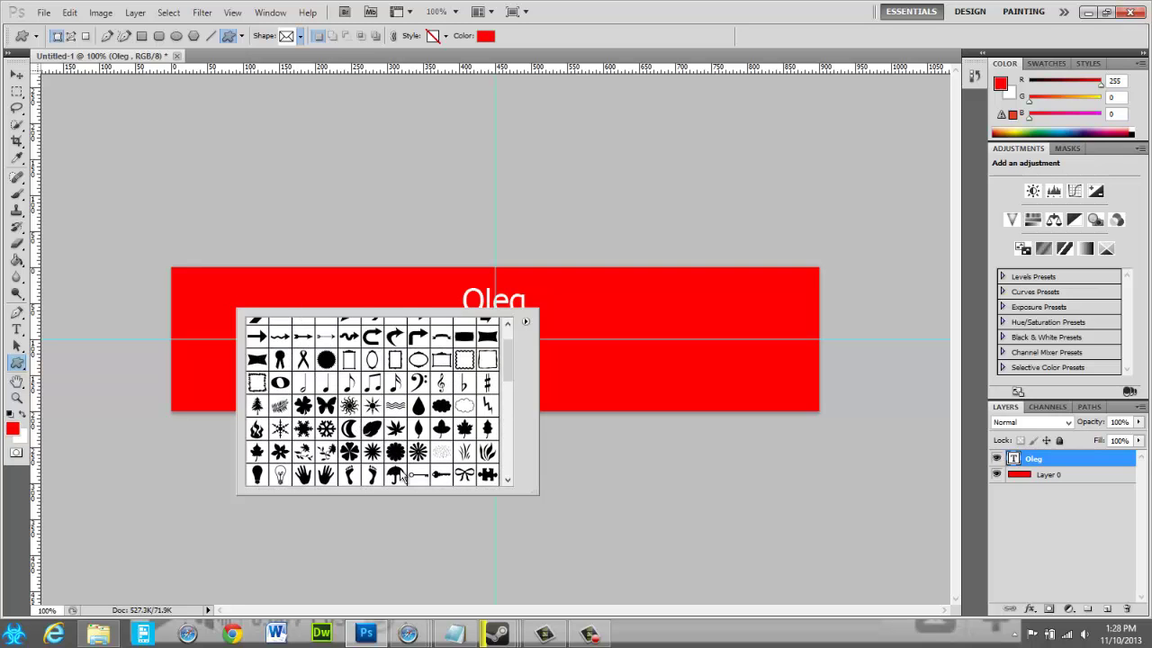
scroll(403, 477, "up", 1)
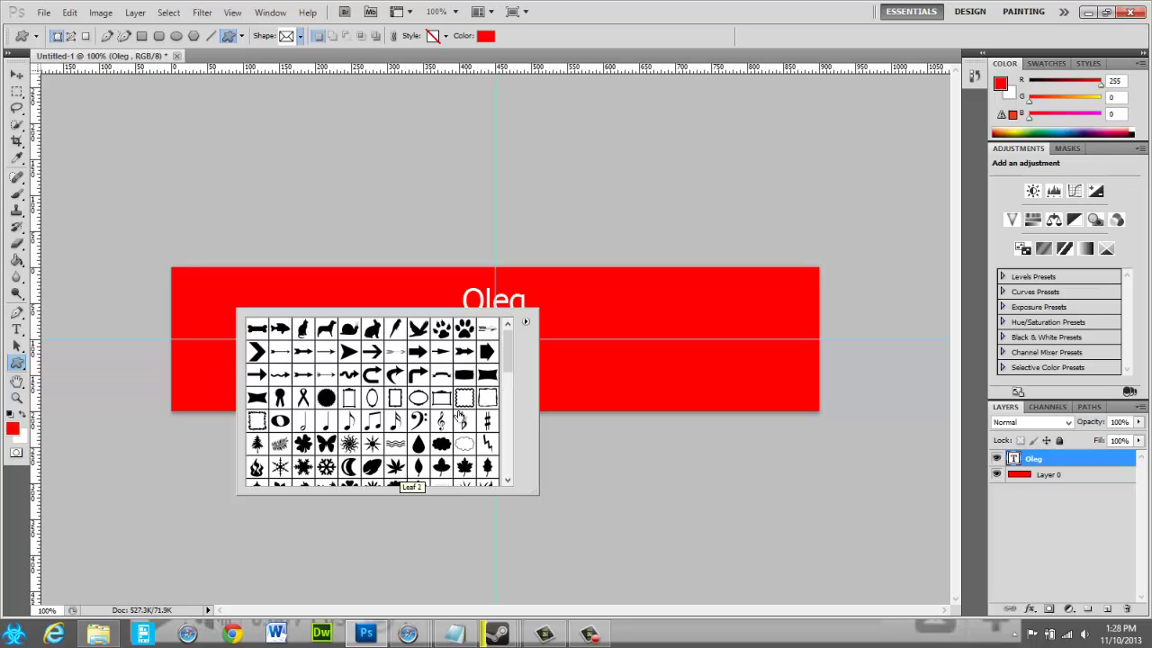
left_click(468, 400)
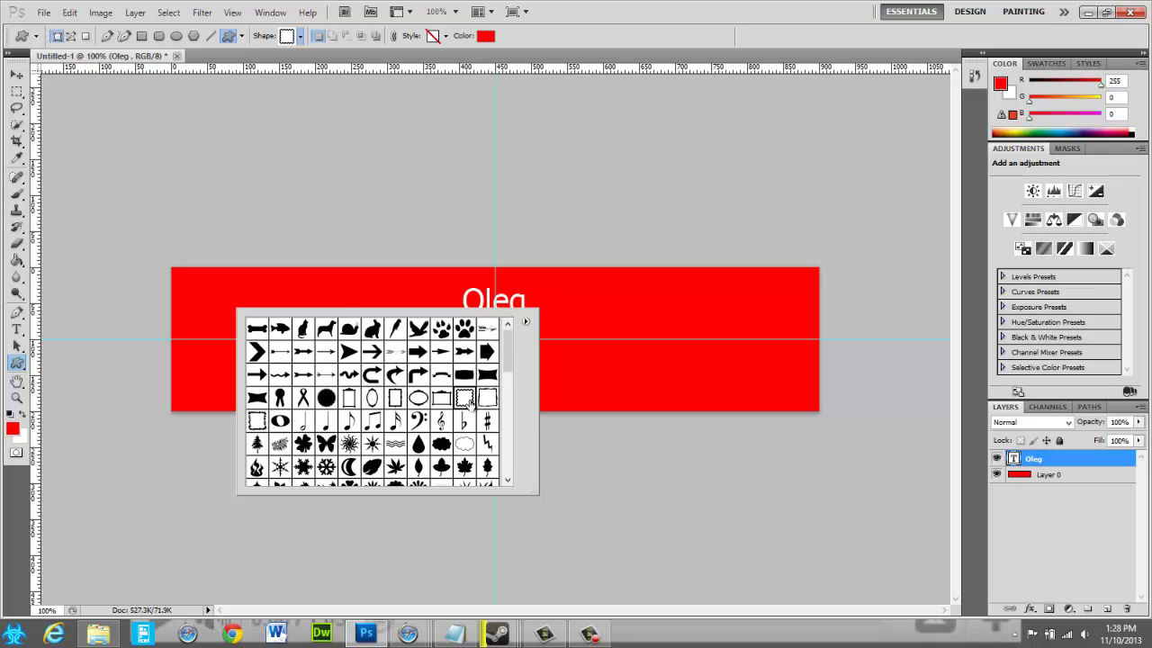
key("Return")
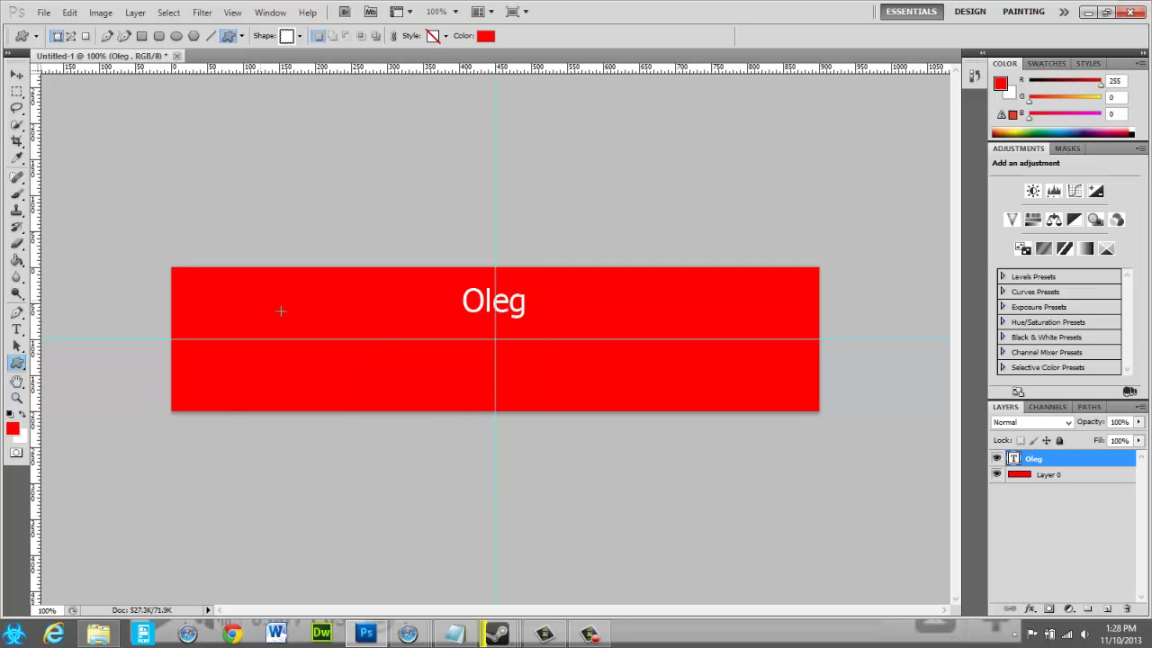
- Draw the wavy frame, then Free Transform it to the top-left and stretch it across the banner
mouse_move(260, 301)
left_mouse_down()
mouse_move(355, 352)
mouse_move(597, 415)
mouse_move(591, 389)
left_mouse_up()
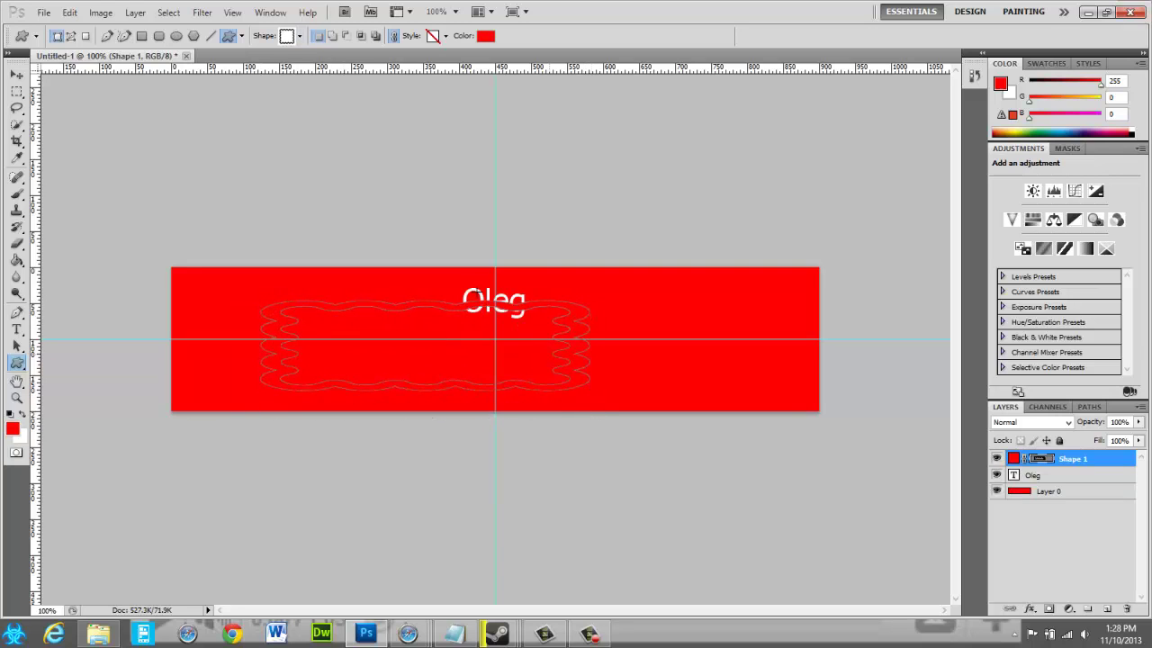
key("ctrl+t")
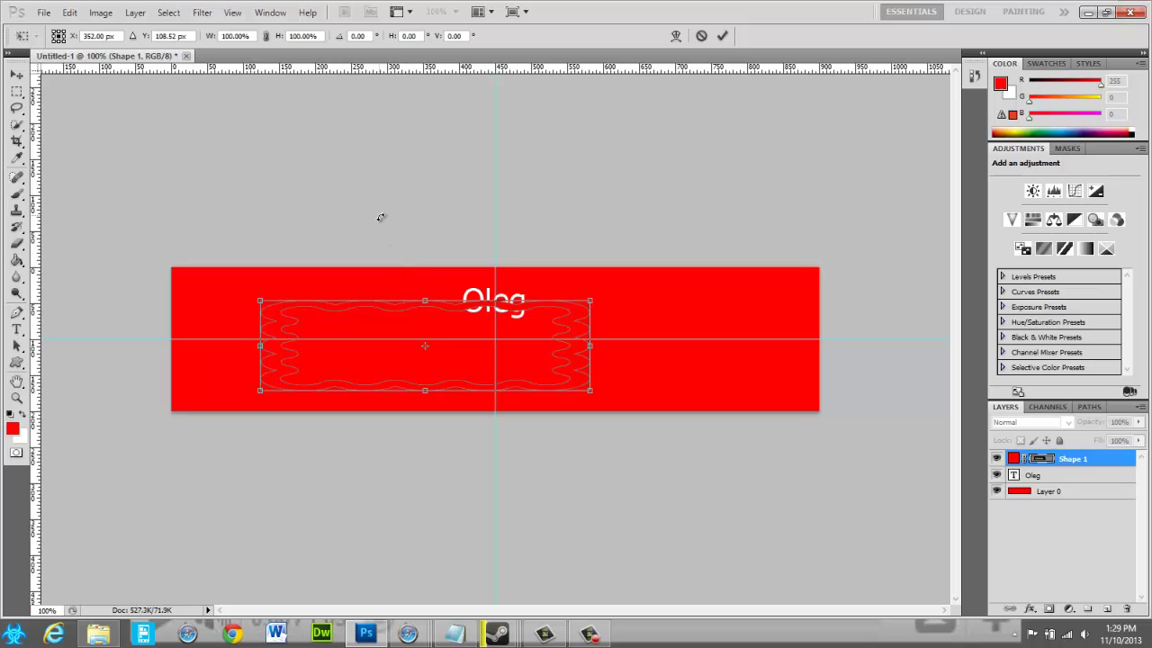
left_click_drag(378, 199, 378, 210)
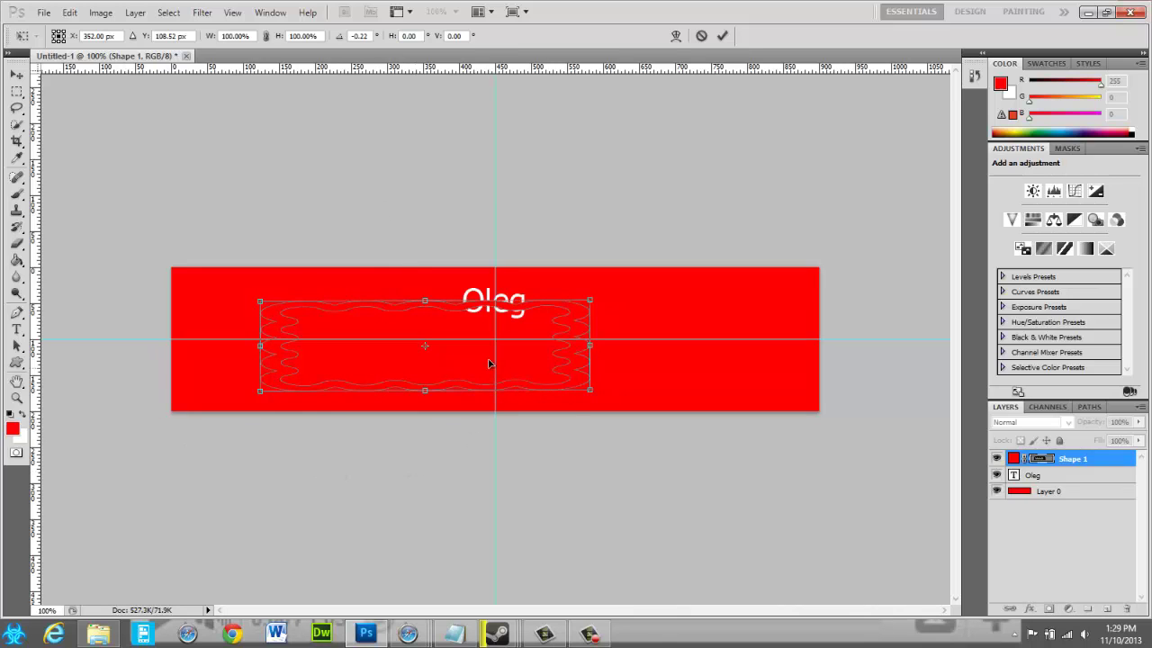
mouse_move(531, 351)
left_mouse_down()
mouse_move(515, 300)
mouse_move(442, 296)
left_mouse_up()
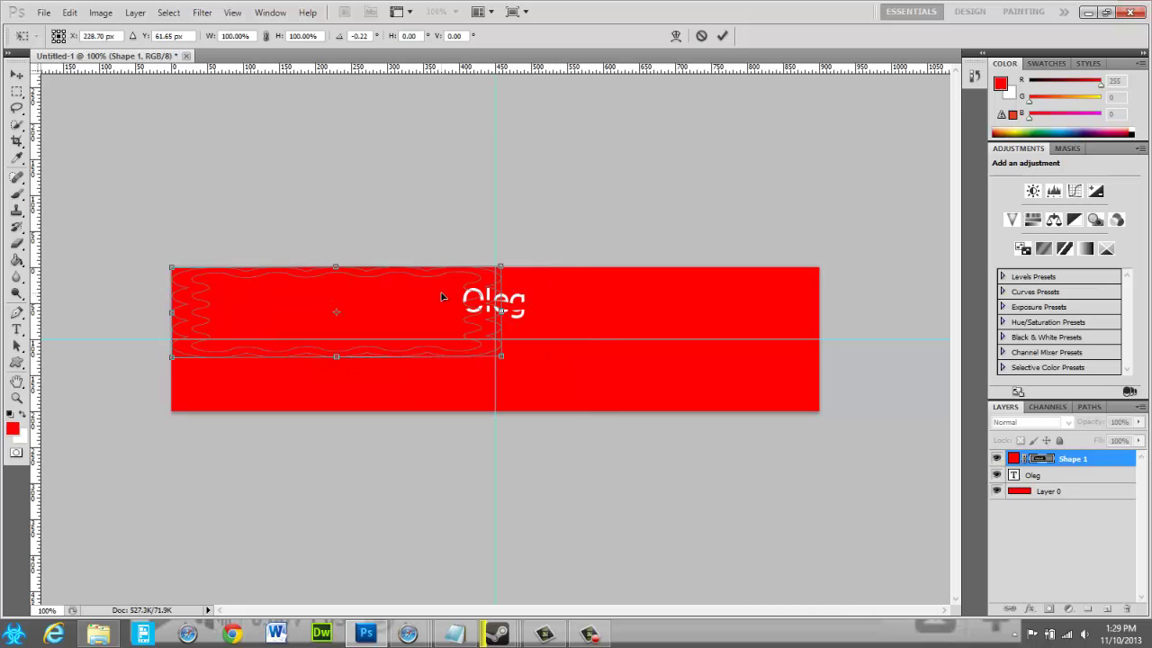
left_click_drag(502, 355, 819, 413)
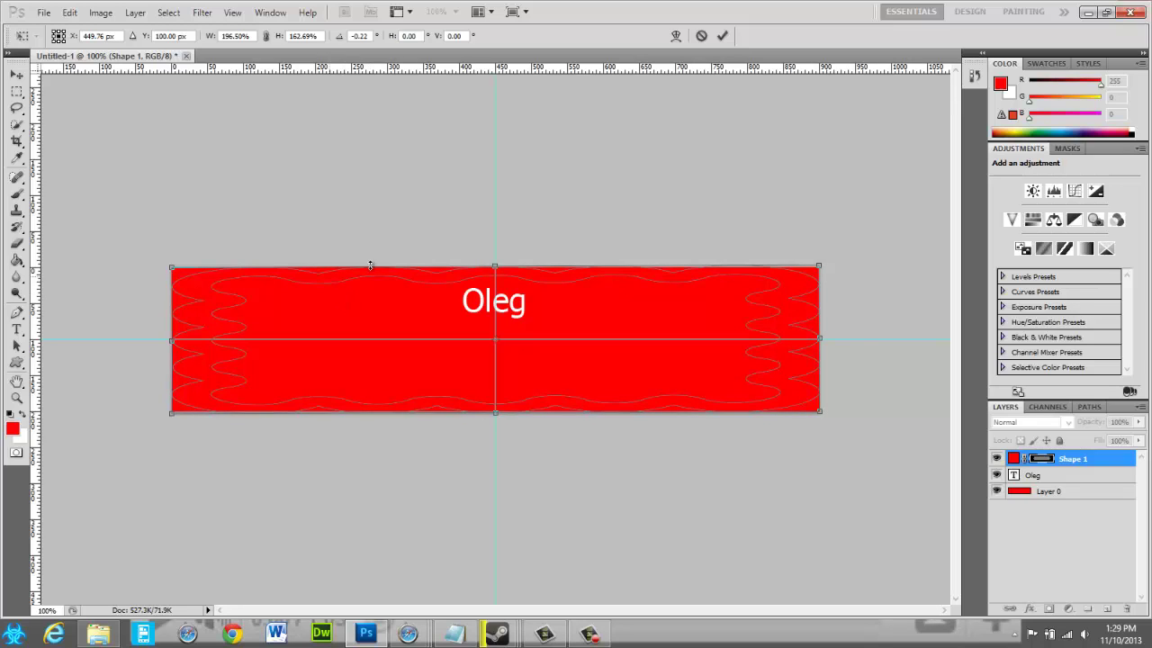
left_click(728, 35)
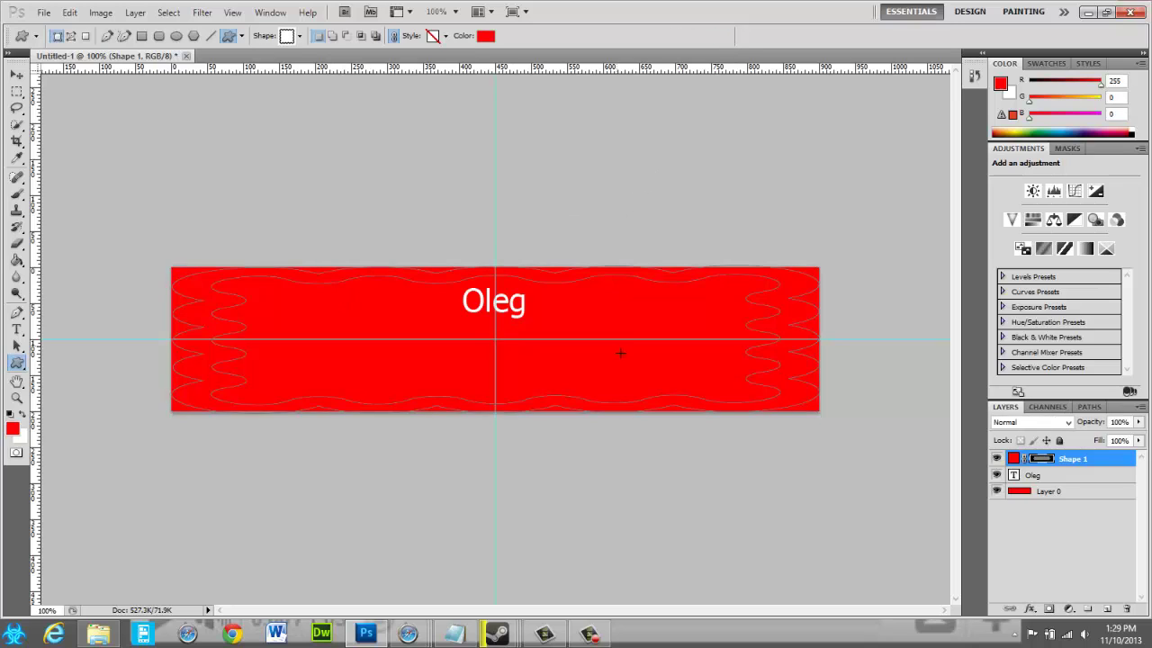
- Reopen Free Transform on Shape 1, commit it, and dismiss the layer options
key("ctrl+t")
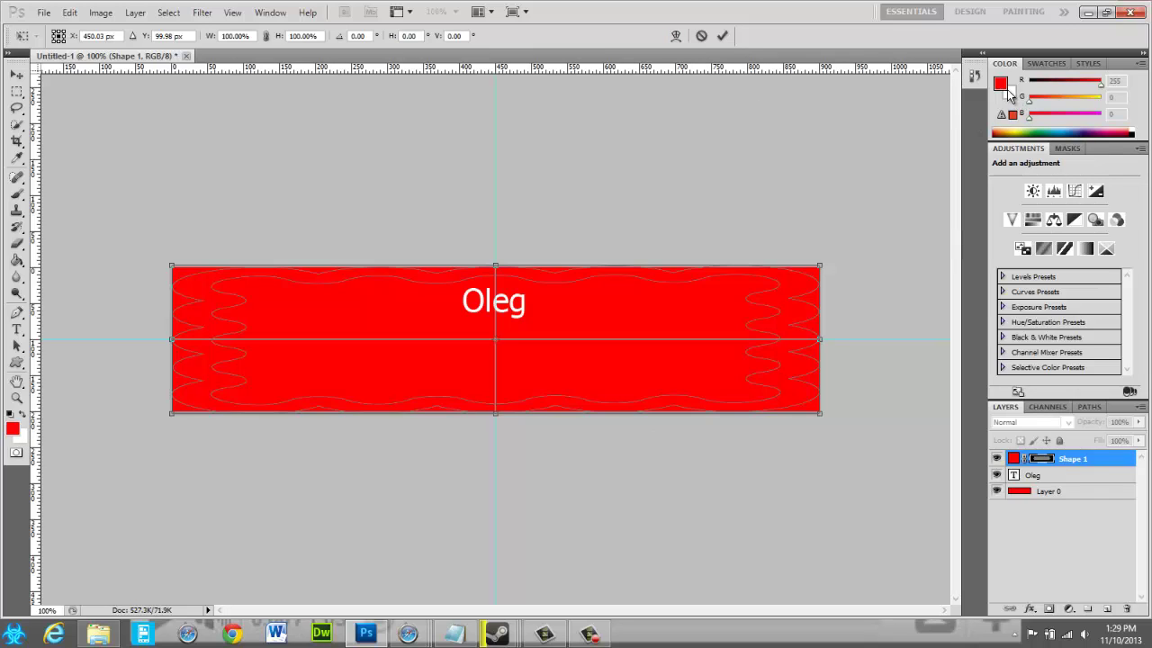
left_click(722, 36)
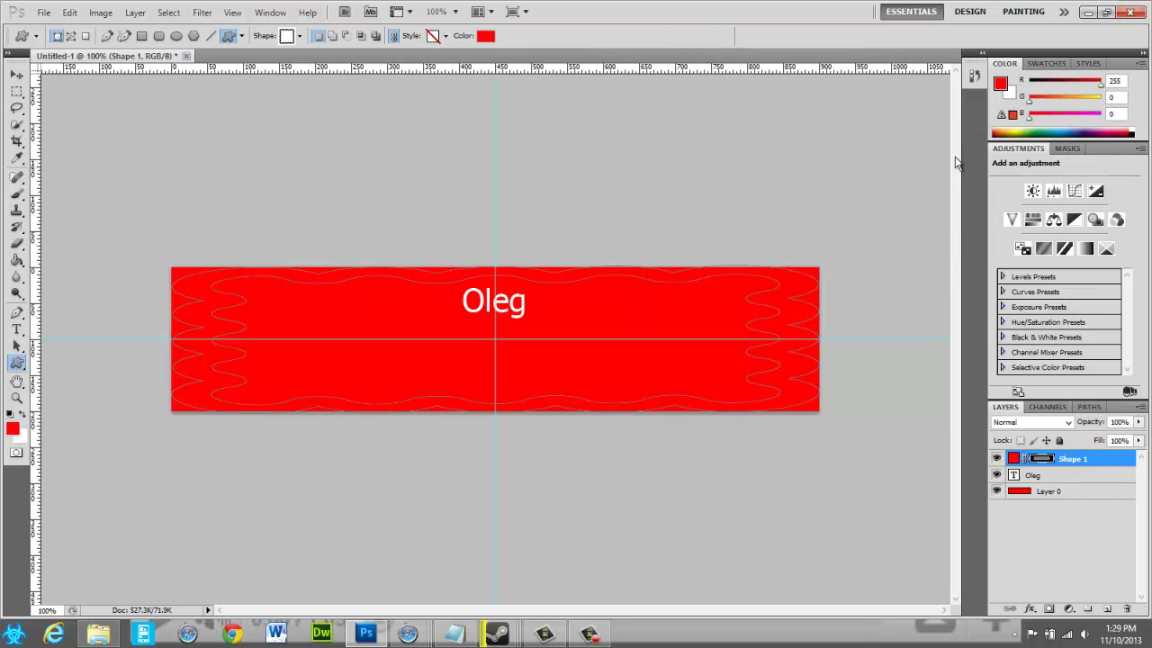
right_click(1071, 458)
key("Escape")
- Change the wavy Shape 1 frame's fill from red to bright blue #21c0fb
double_click(1009, 89)
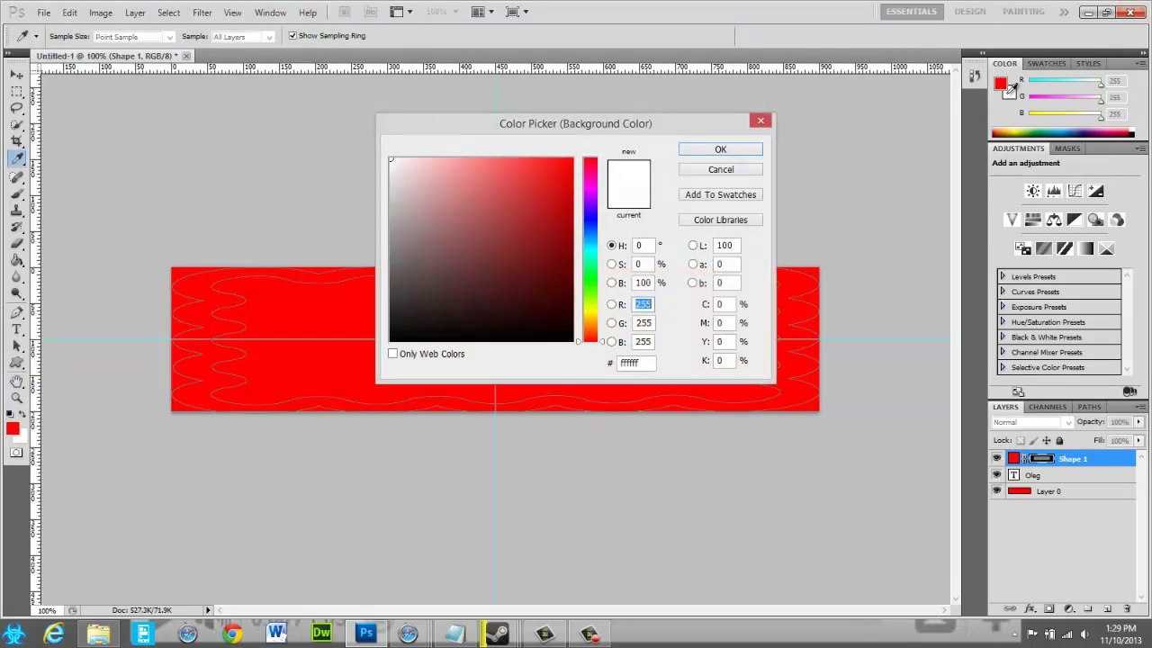
left_click(743, 170)
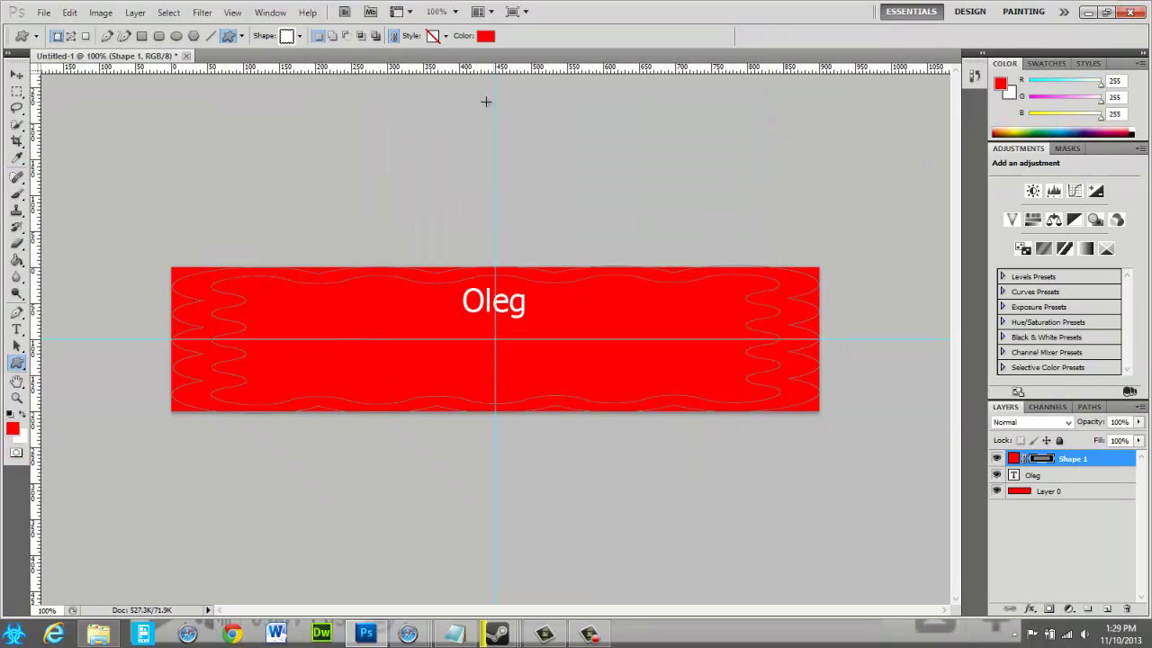
left_click(486, 36)
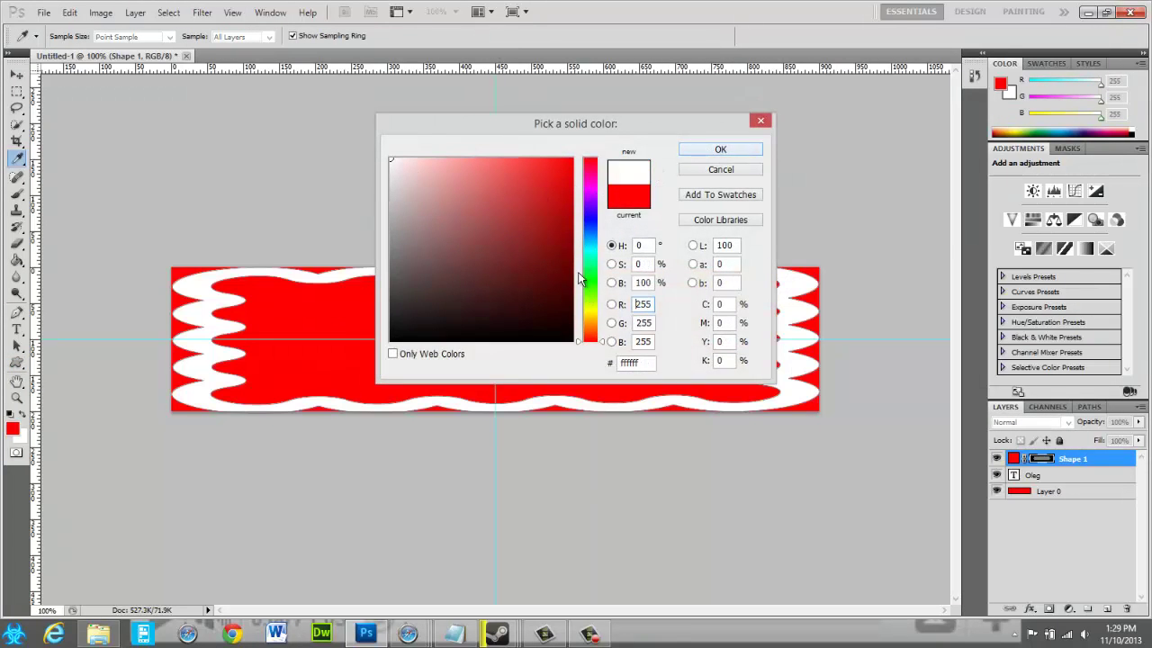
left_click_drag(590, 281, 594, 242)
left_click(548, 161)
left_click(711, 151)
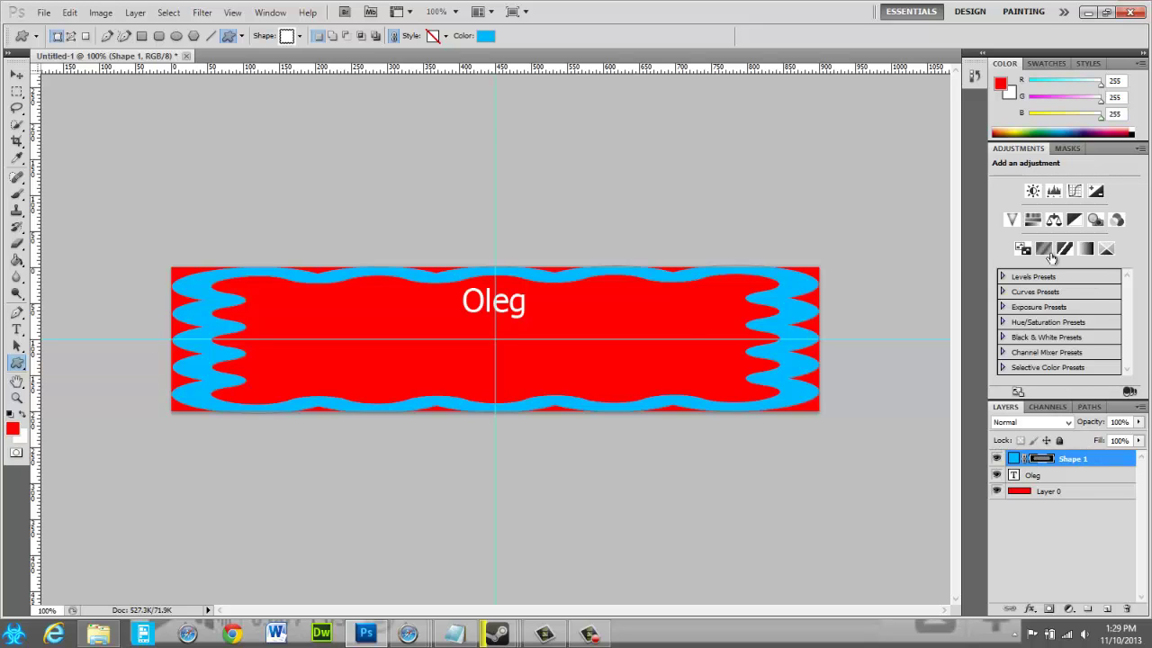
right_click(671, 332)
scroll(745, 428, "down", 3)
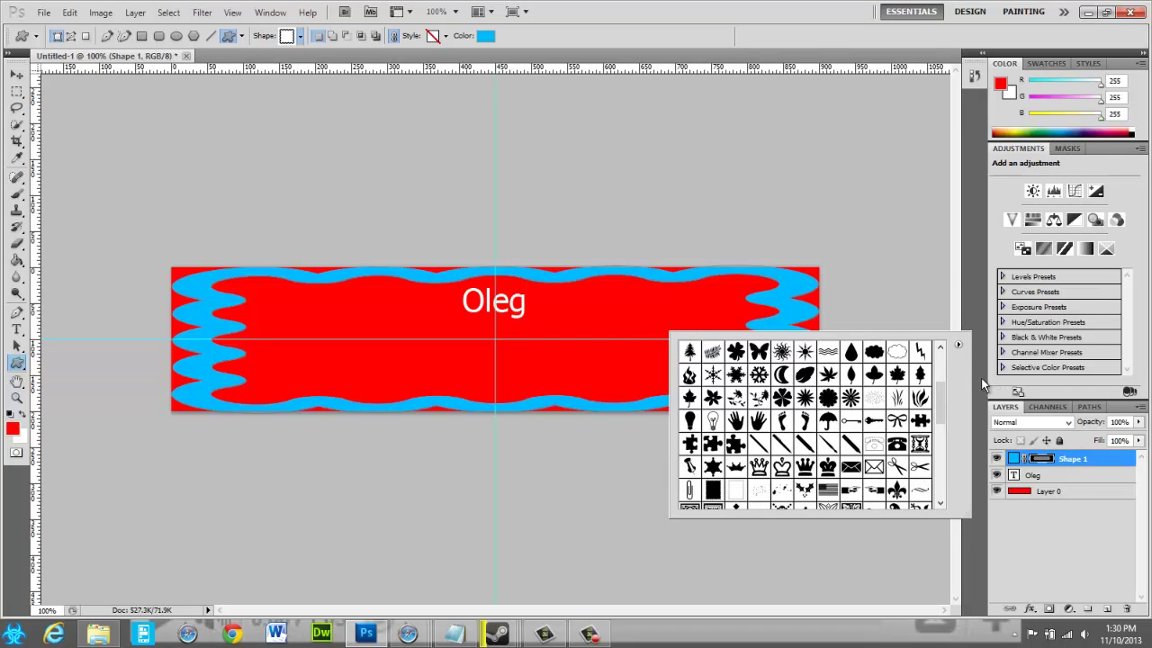
- Draw two lightning-bolt custom shapes beside and below the Oleg text
left_click(921, 351)
left_click_drag(344, 299, 463, 378)
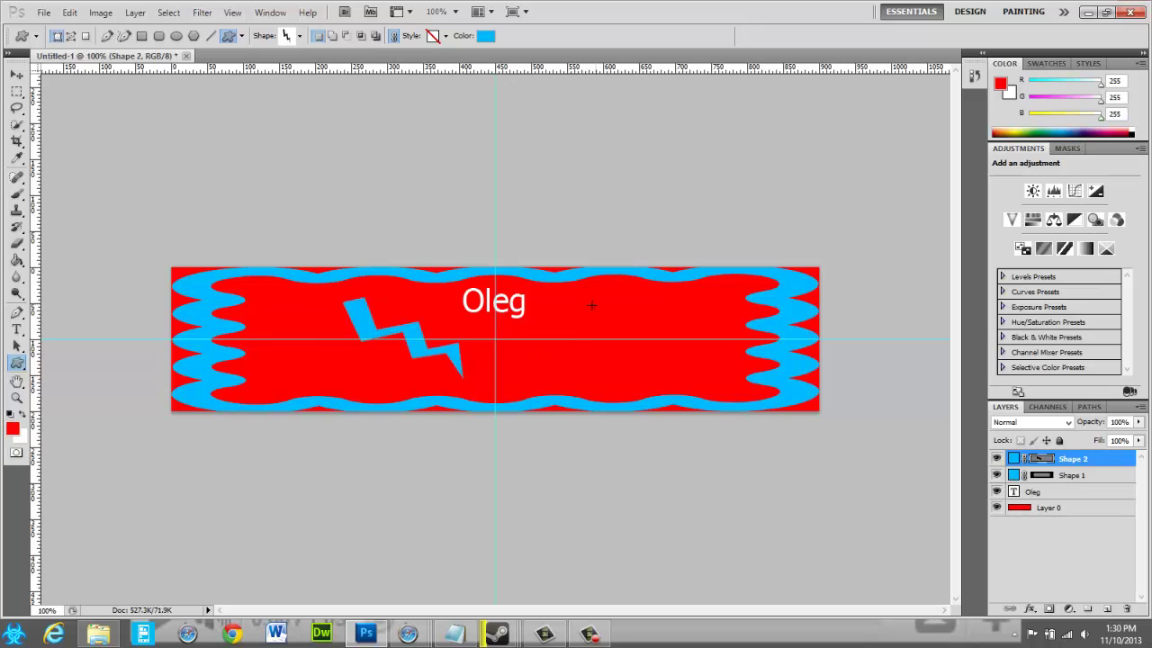
left_click_drag(592, 305, 459, 362)
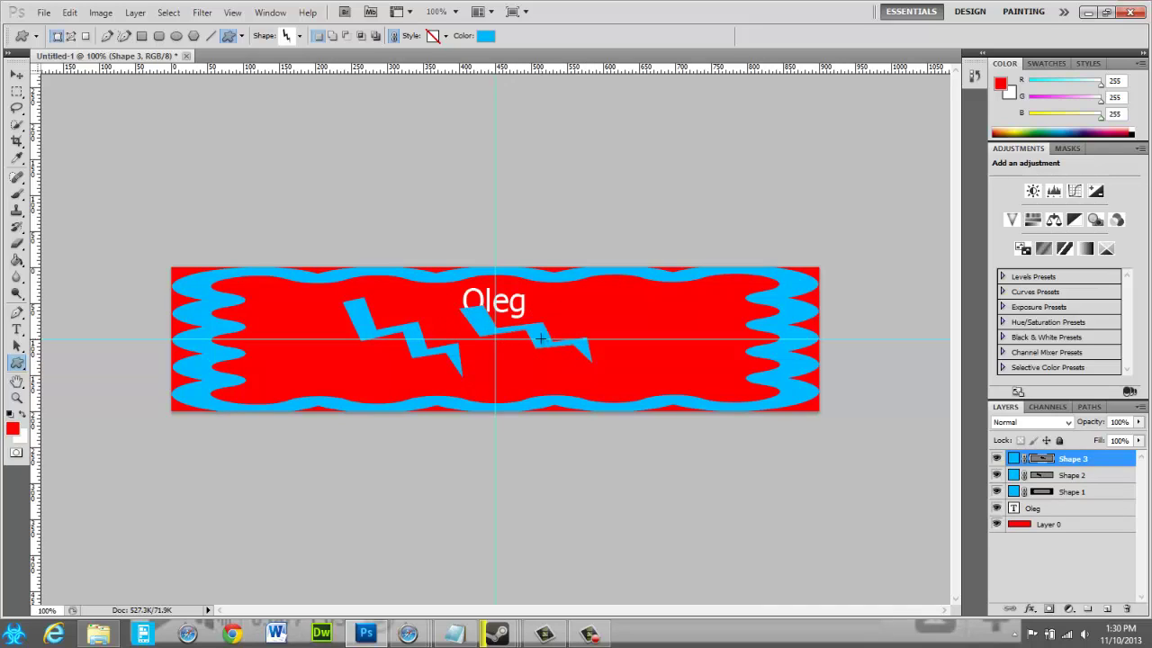
right_click(542, 328)
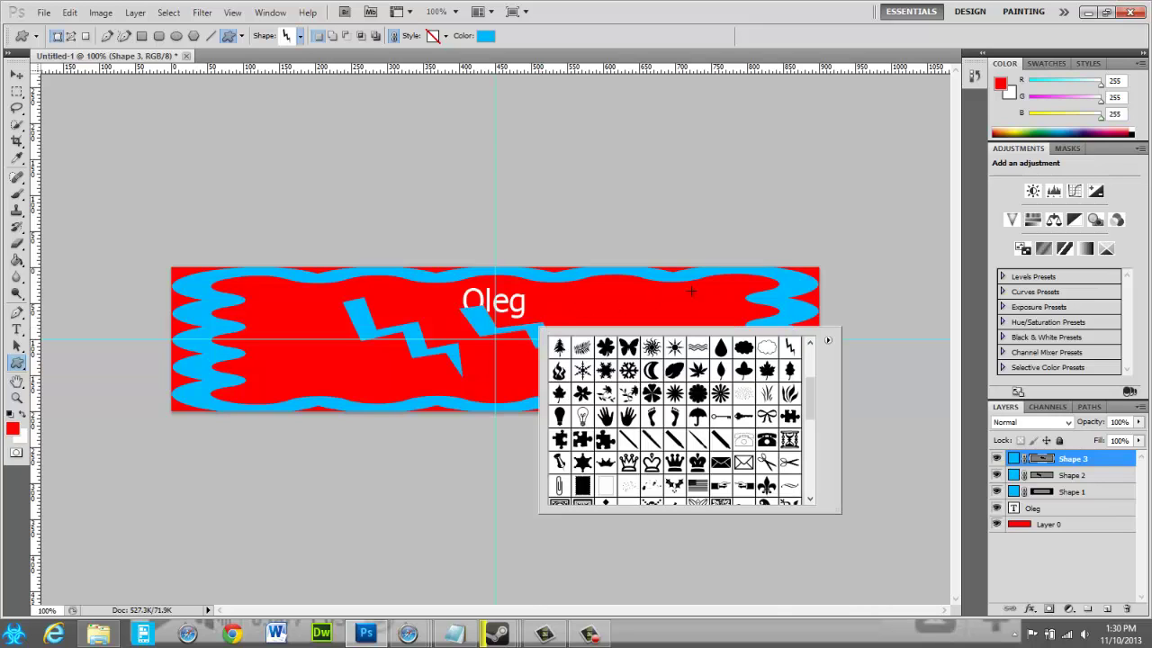
left_click(1073, 462)
- Reply 'Hell no' in the incoming chat, then return to the Photoshop banner
right_click(1073, 461)
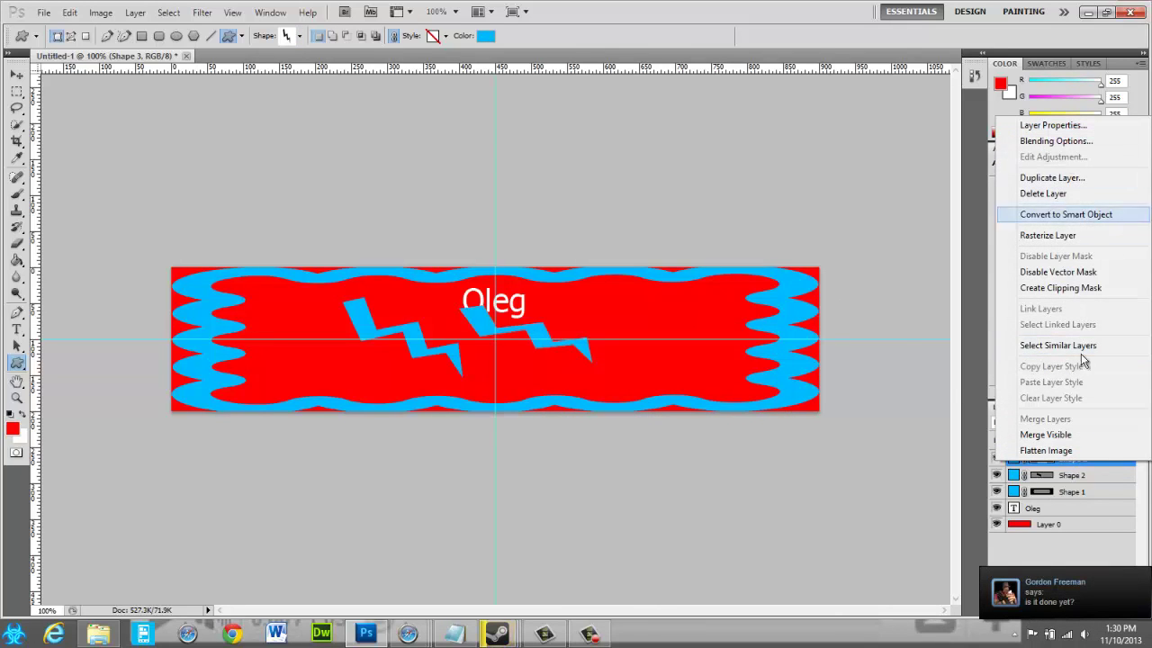
left_click(1076, 588)
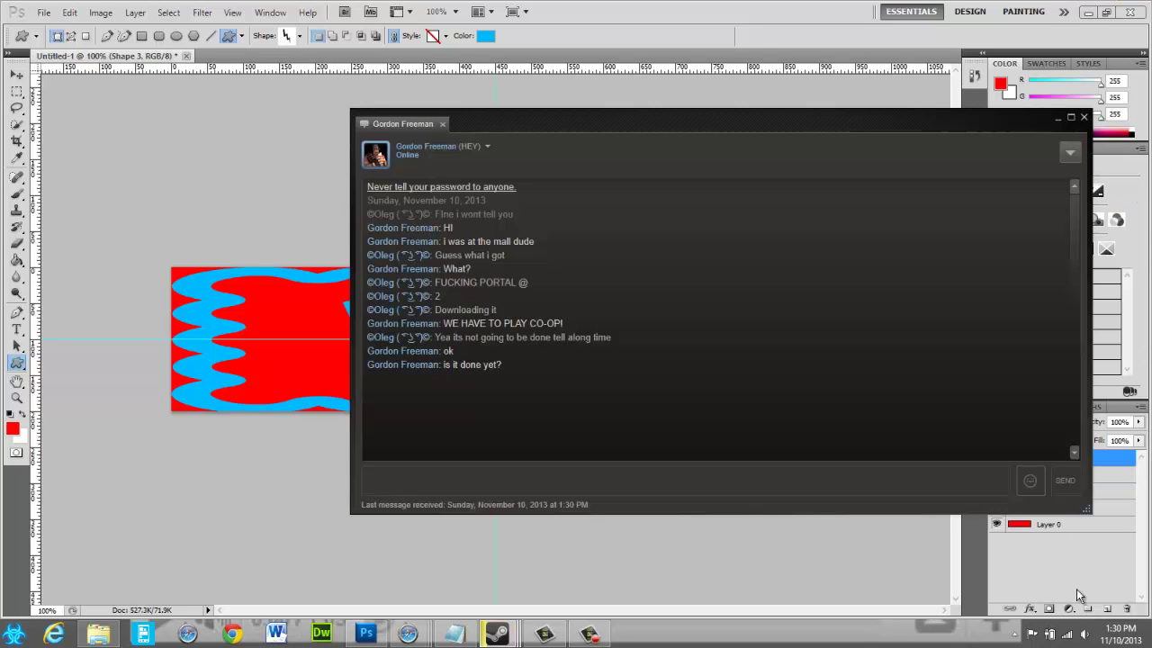
type("Hell no")
key("Return")
left_click(734, 7)
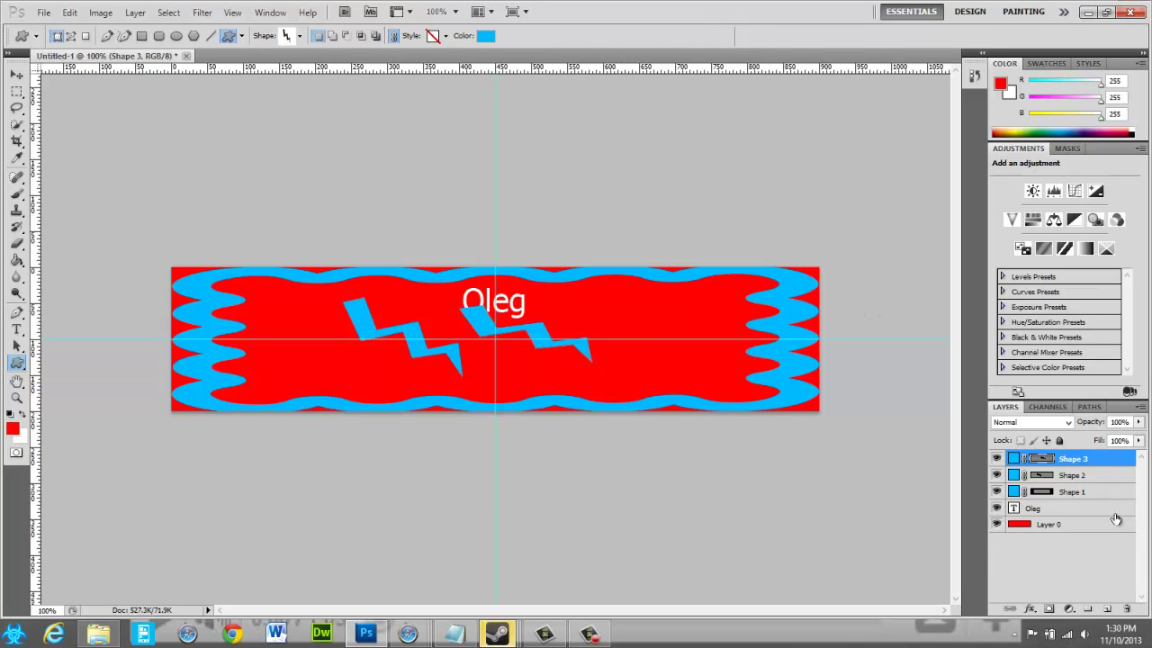
- Flip the Shape 3 bolt horizontally, rotate it counter-clockwise and nudge it up
right_click(1064, 467)
left_click(1066, 472)
key("ctrl+t")
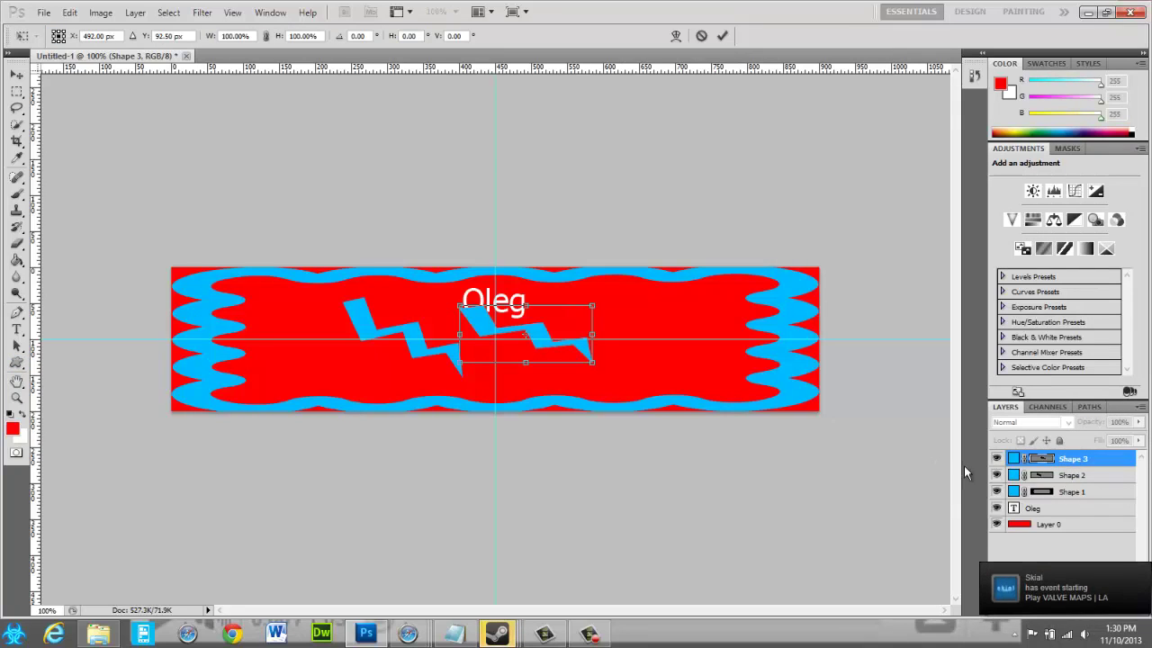
right_click(553, 344)
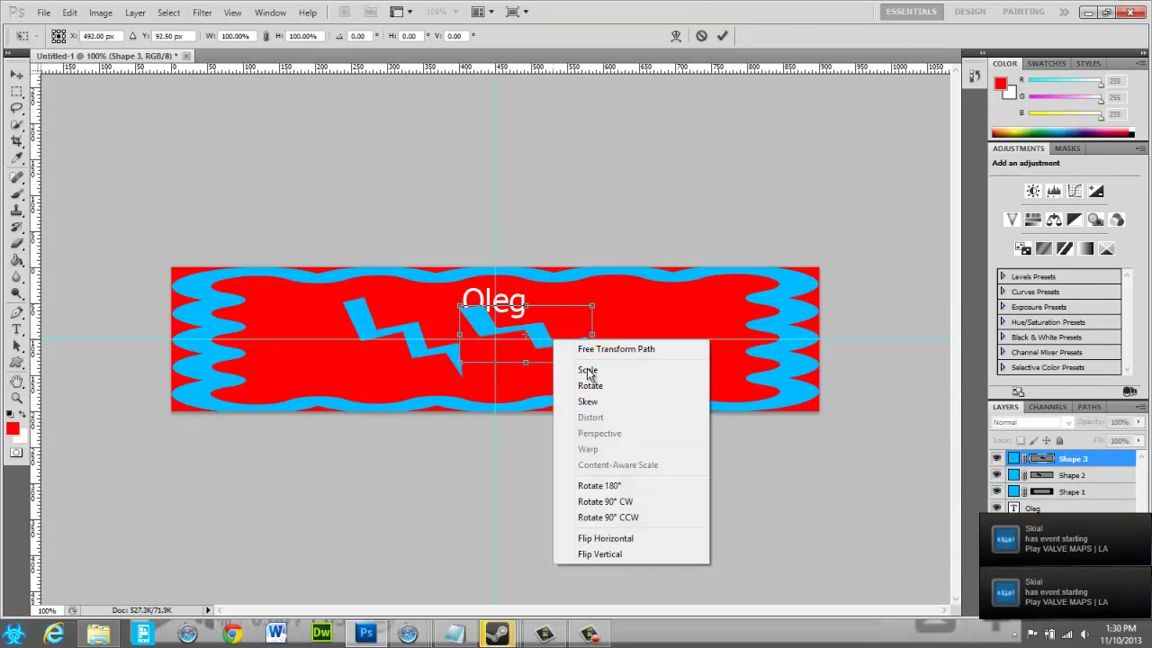
left_click(634, 538)
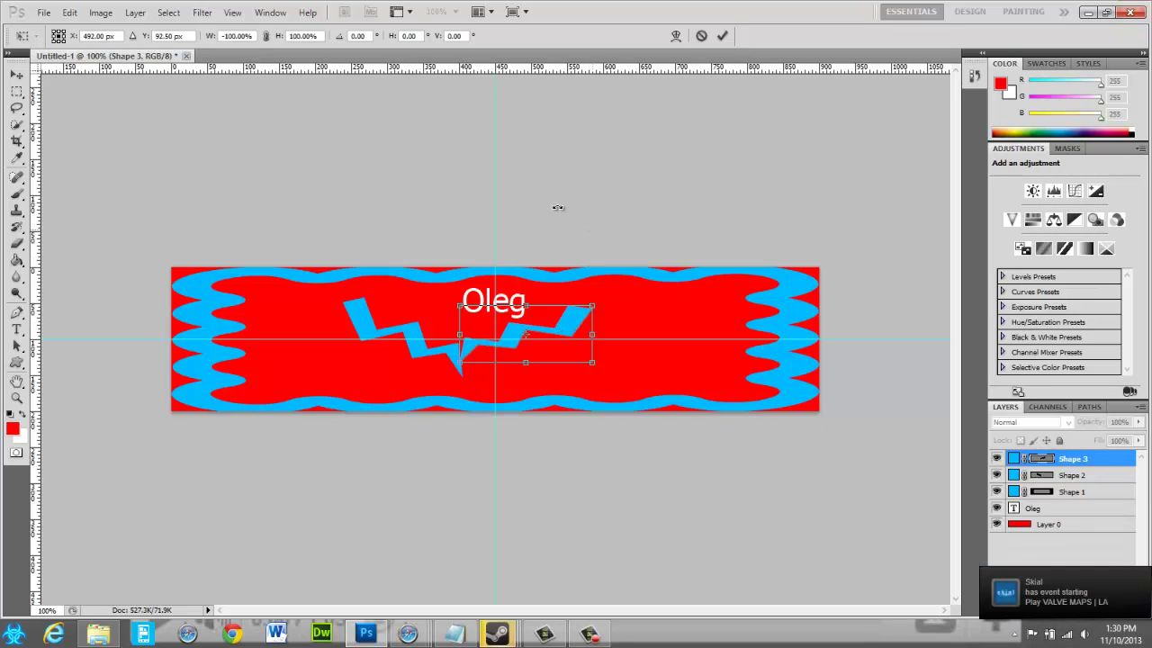
left_click_drag(562, 321, 604, 327)
right_click(596, 342)
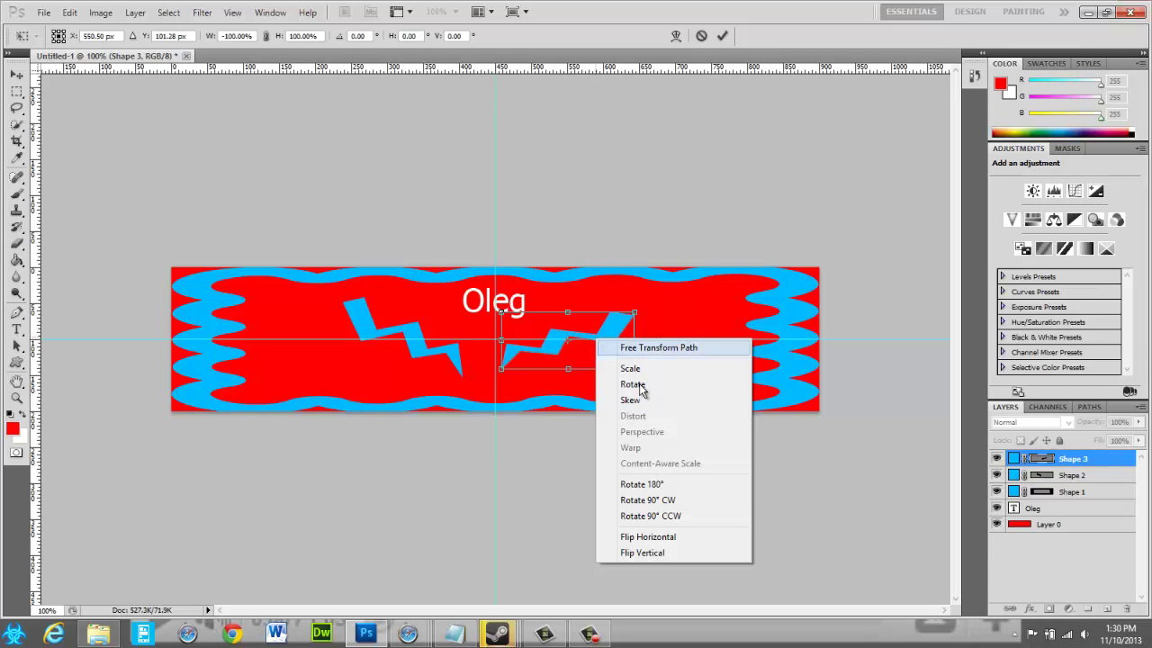
left_click(650, 265)
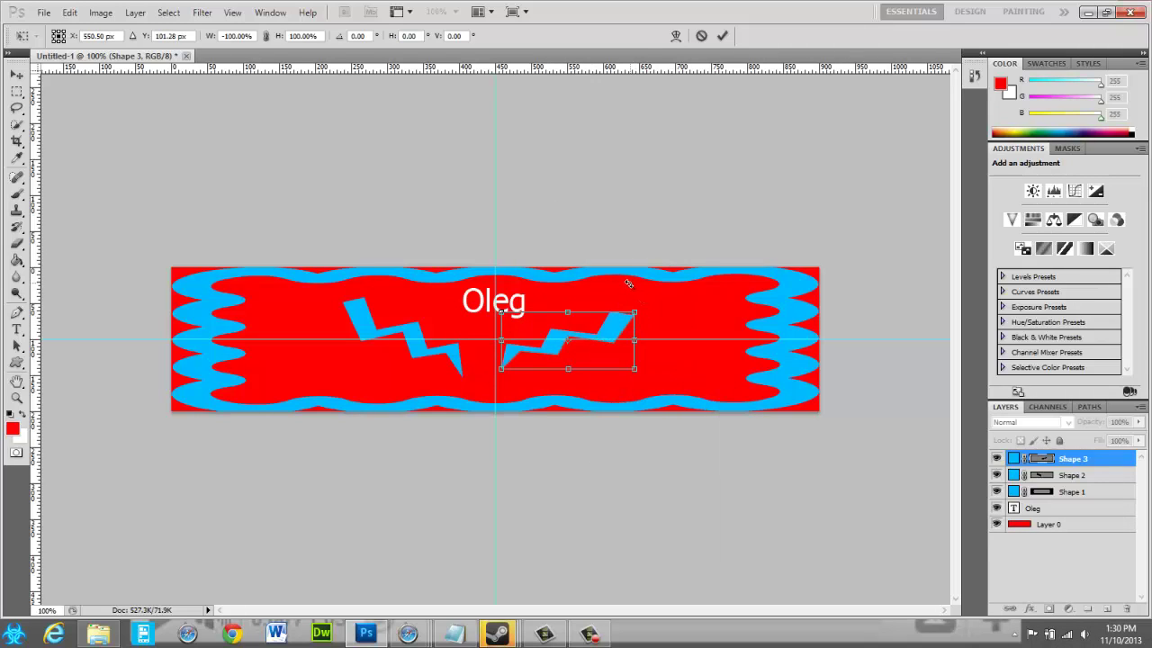
left_click_drag(628, 283, 601, 258)
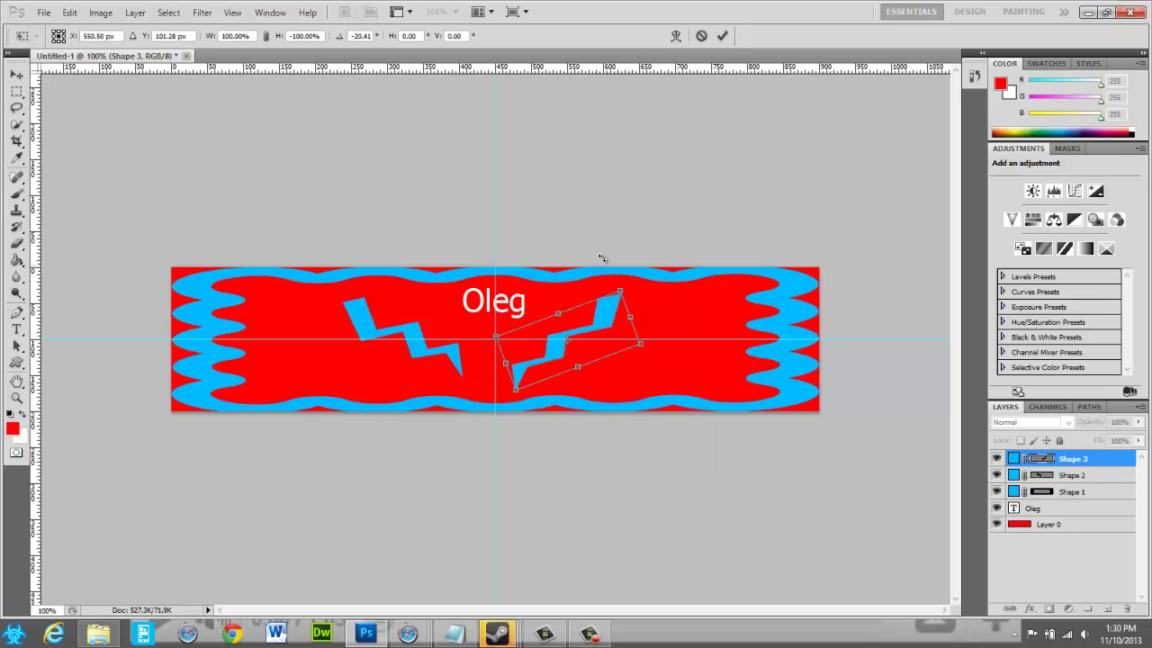
left_click_drag(588, 341, 591, 329)
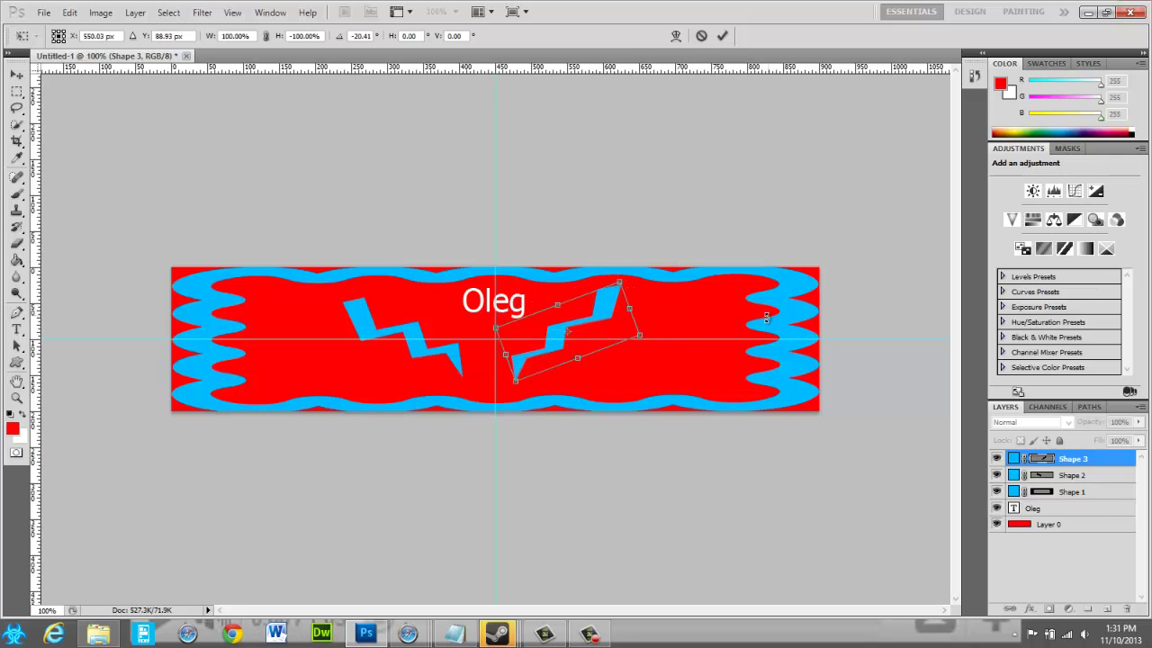
left_click(722, 36)
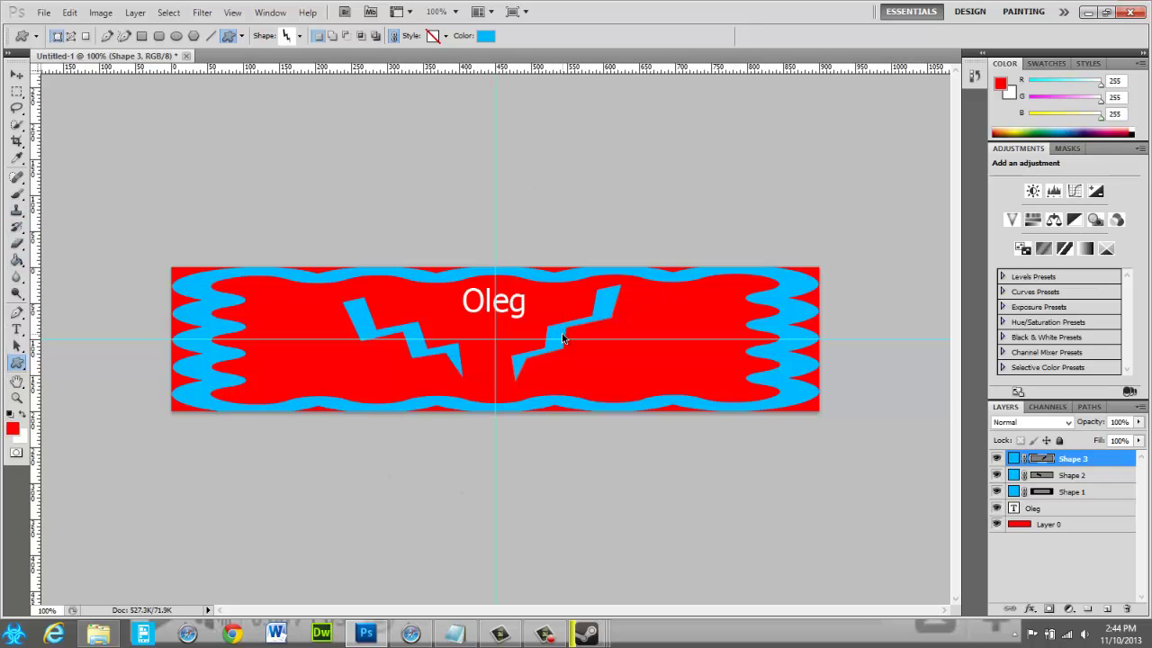
- Rotate the right bolt slightly again and reposition it beneath Oleg
key("ctrl+t")
left_click_drag(606, 260, 577, 269)
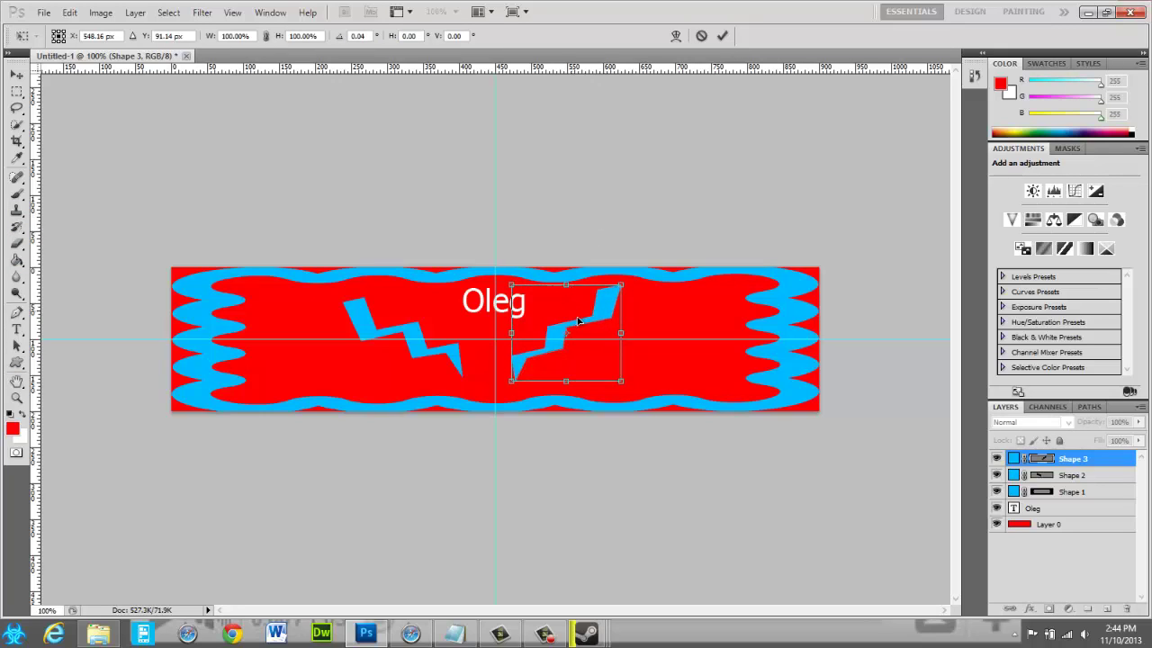
left_click_drag(579, 320, 560, 303)
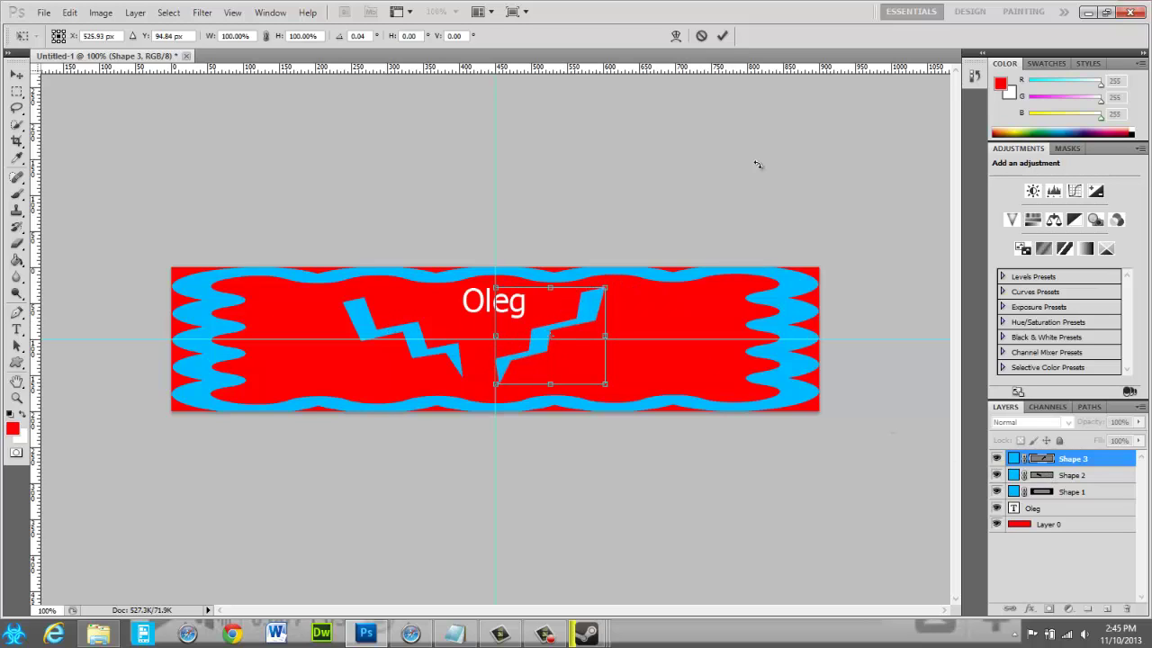
left_click(722, 37)
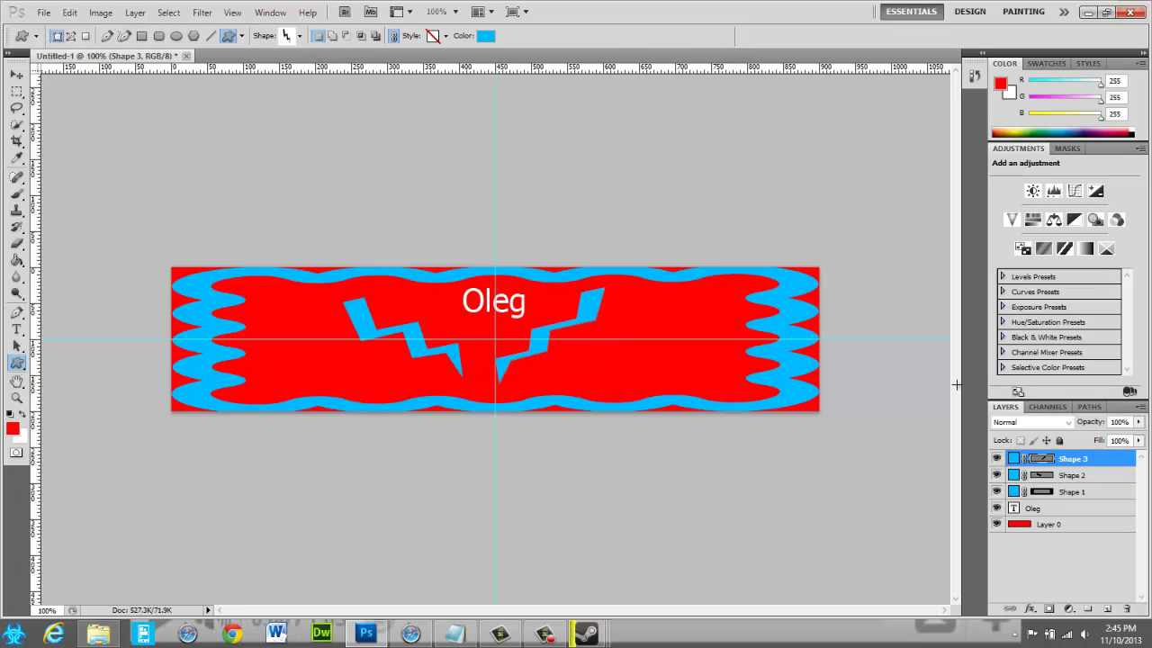
- Move the Shape 2 bolt right and down with a slight tilt
left_click(1070, 479)
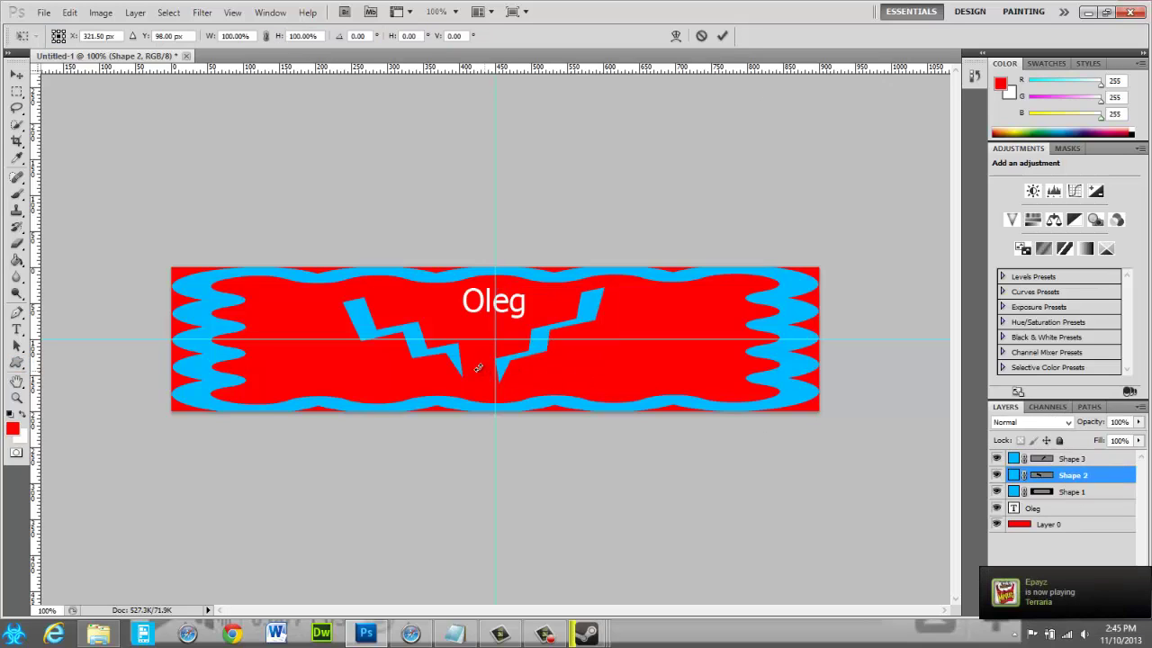
key("ctrl+t")
left_click_drag(407, 322, 439, 332)
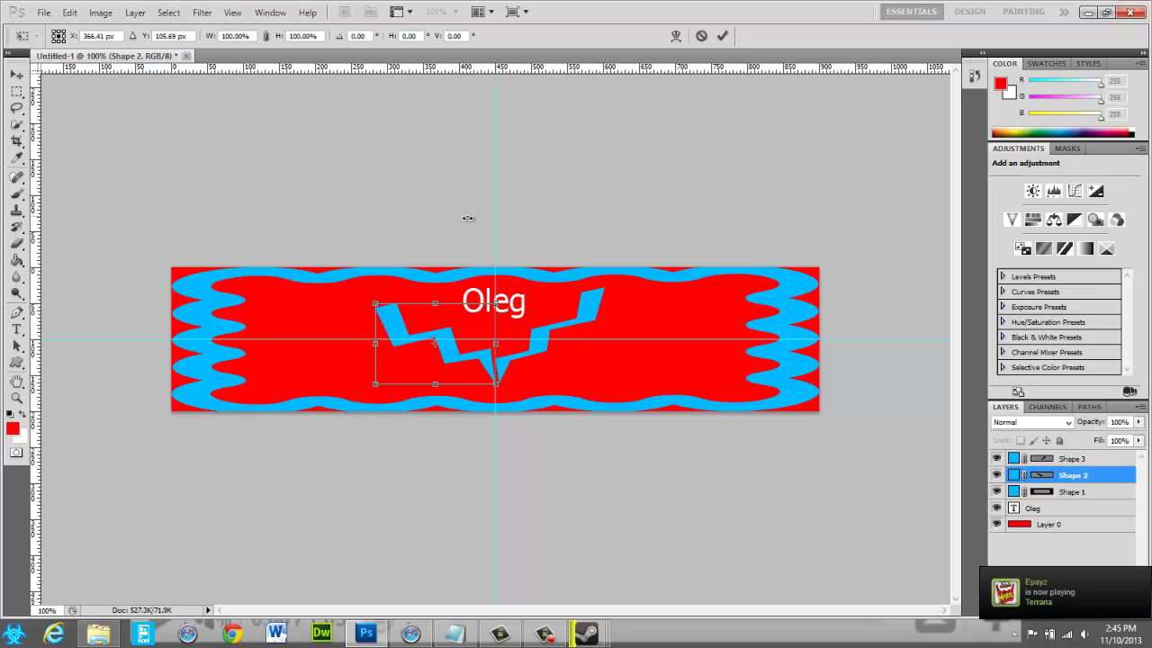
mouse_move(469, 219)
left_mouse_down()
mouse_move(483, 221)
mouse_move(465, 198)
left_mouse_up()
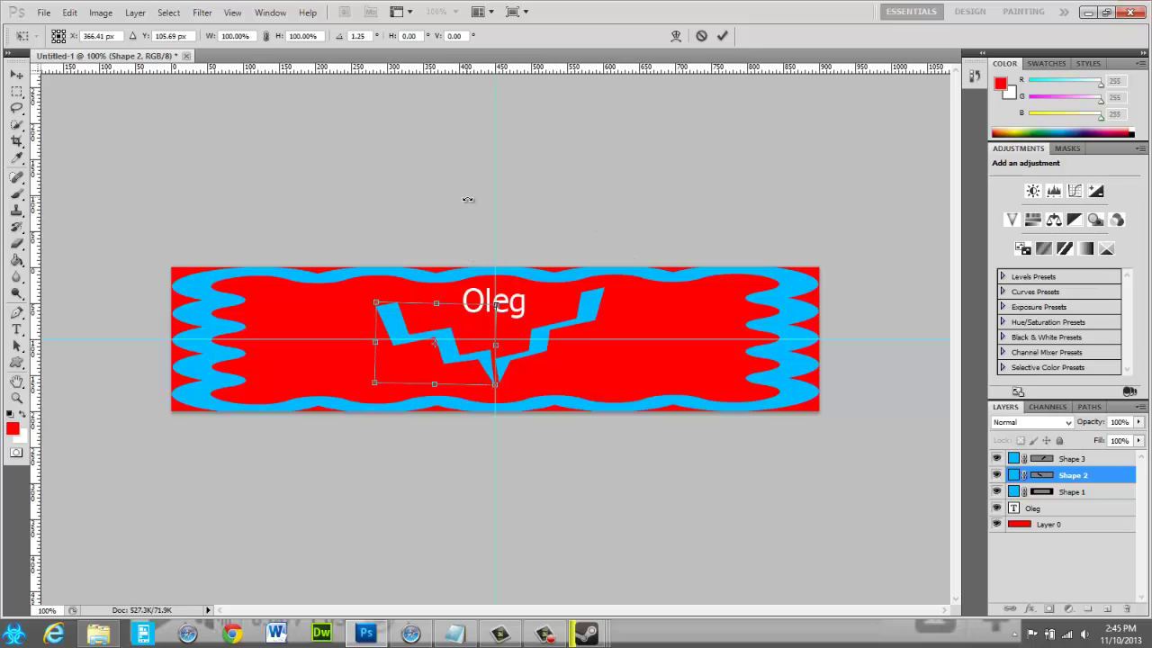
left_click_drag(433, 322, 473, 355)
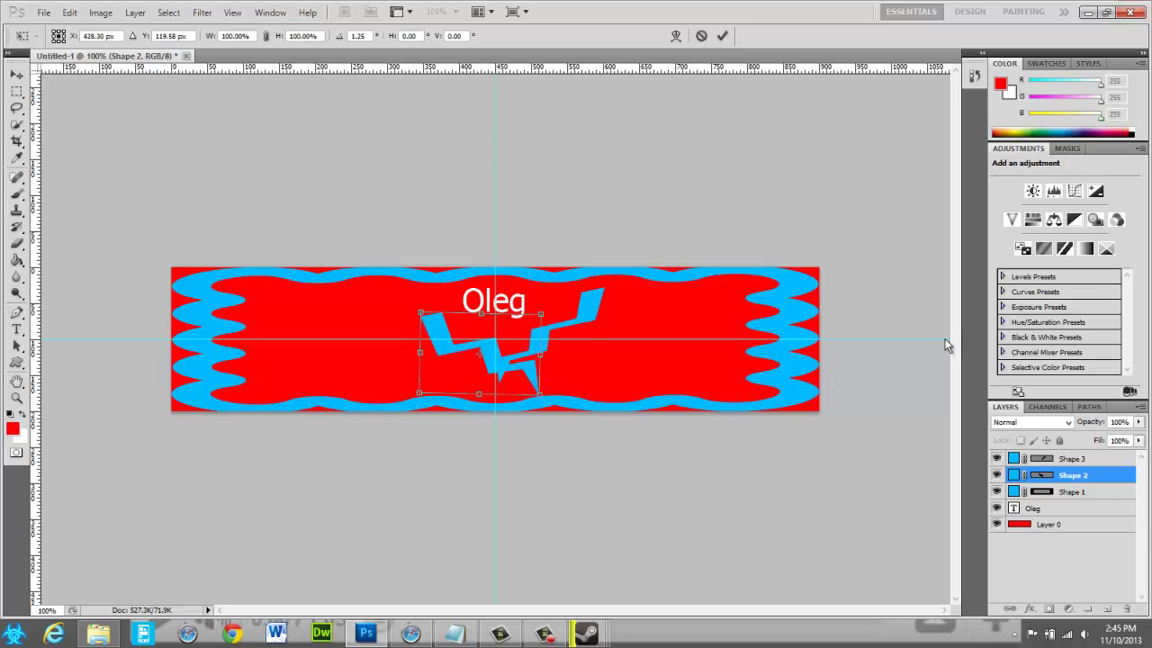
left_click(723, 36)
- Rotate and shift the Shape 3 zigzag left and down to meet the first at centre
left_click(1076, 461)
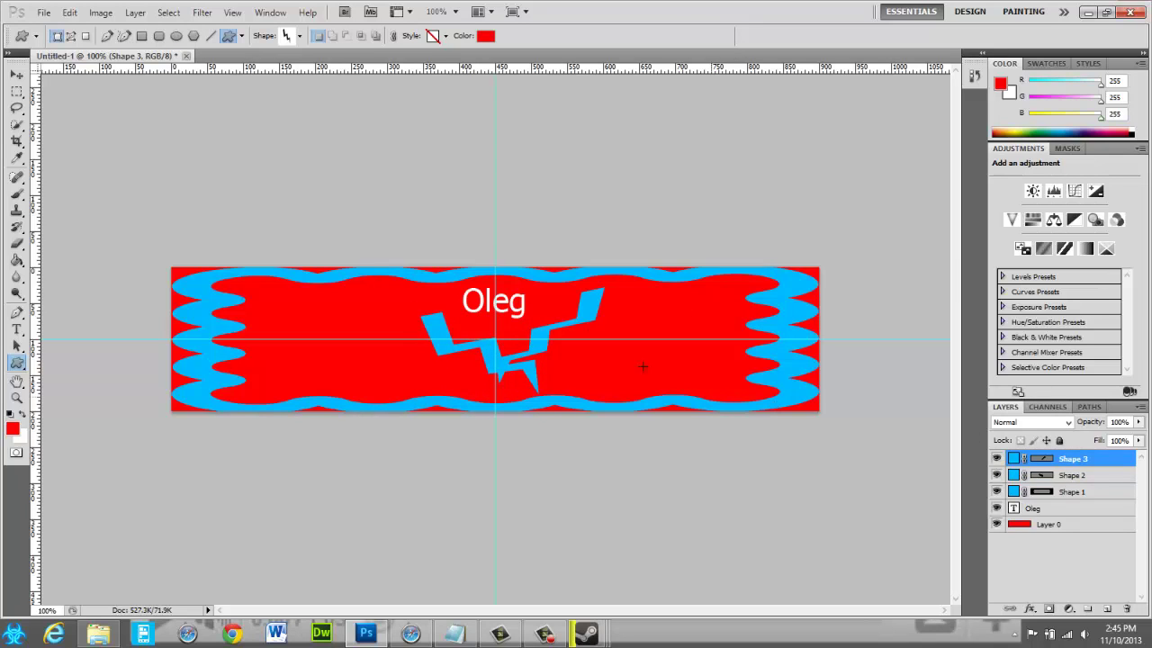
key("ctrl+t")
left_click_drag(603, 192, 599, 192)
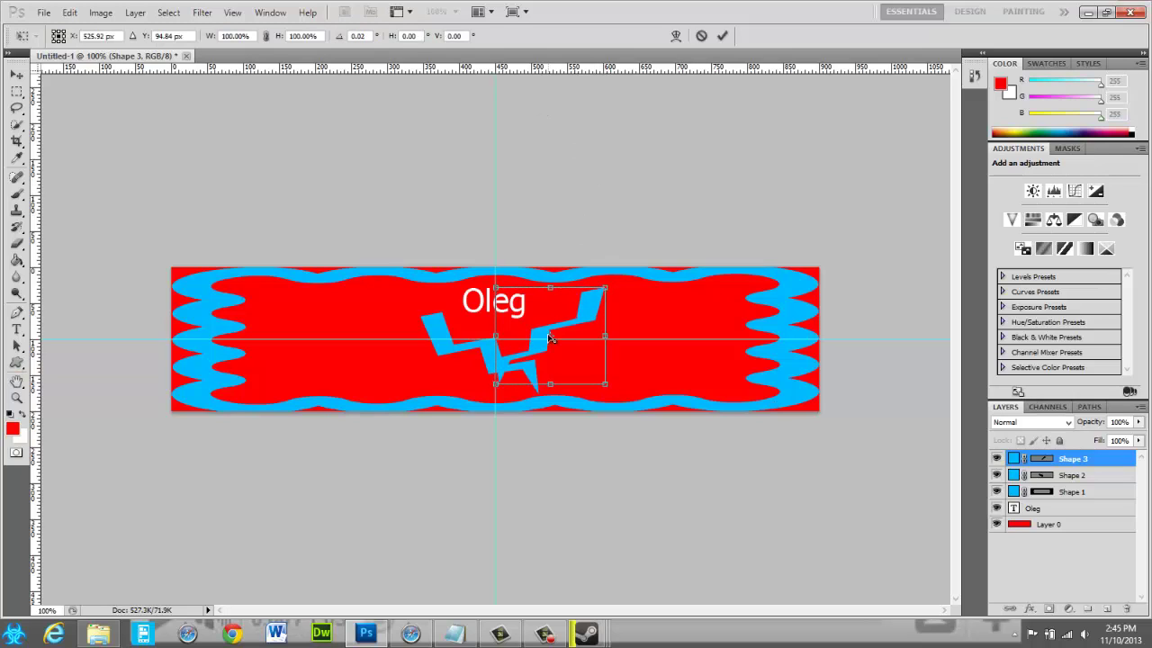
left_click_drag(551, 334, 522, 353)
left_click_drag(519, 314, 512, 360)
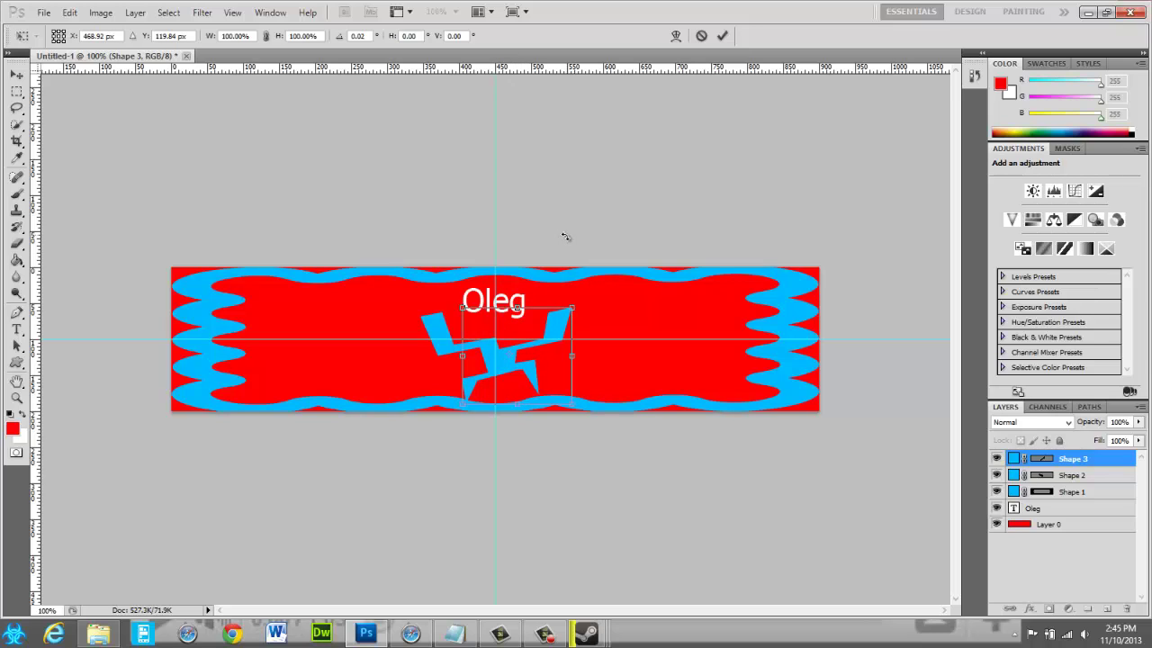
left_click_drag(566, 237, 562, 240)
left_click_drag(570, 243, 554, 263)
left_click_drag(510, 324, 501, 318)
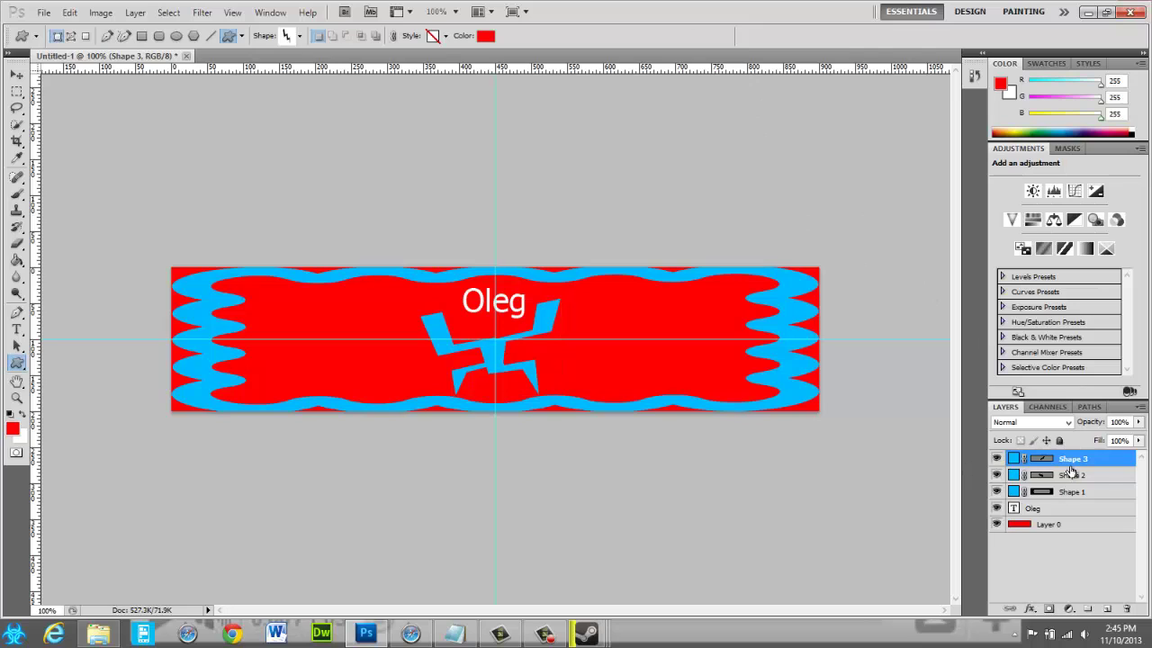
- Delete the Shape 3 and Shape 2 lightning-bolt layers, confirming each deletion
left_click(1063, 474)
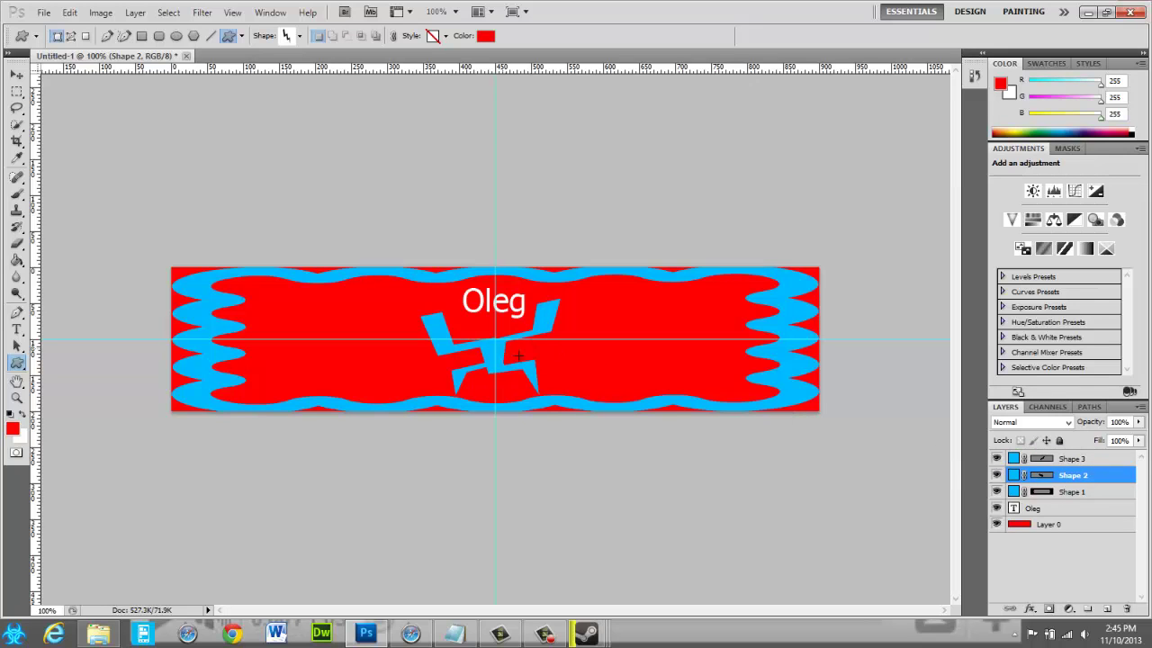
left_click(1073, 460)
right_click(1073, 460)
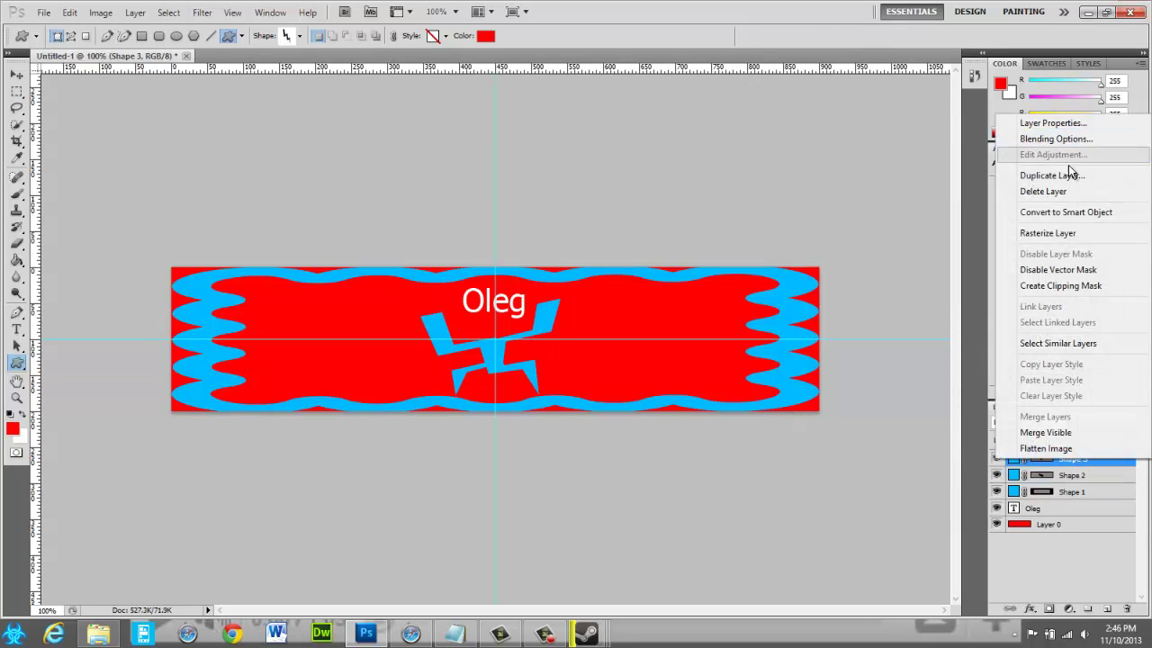
left_click(1084, 190)
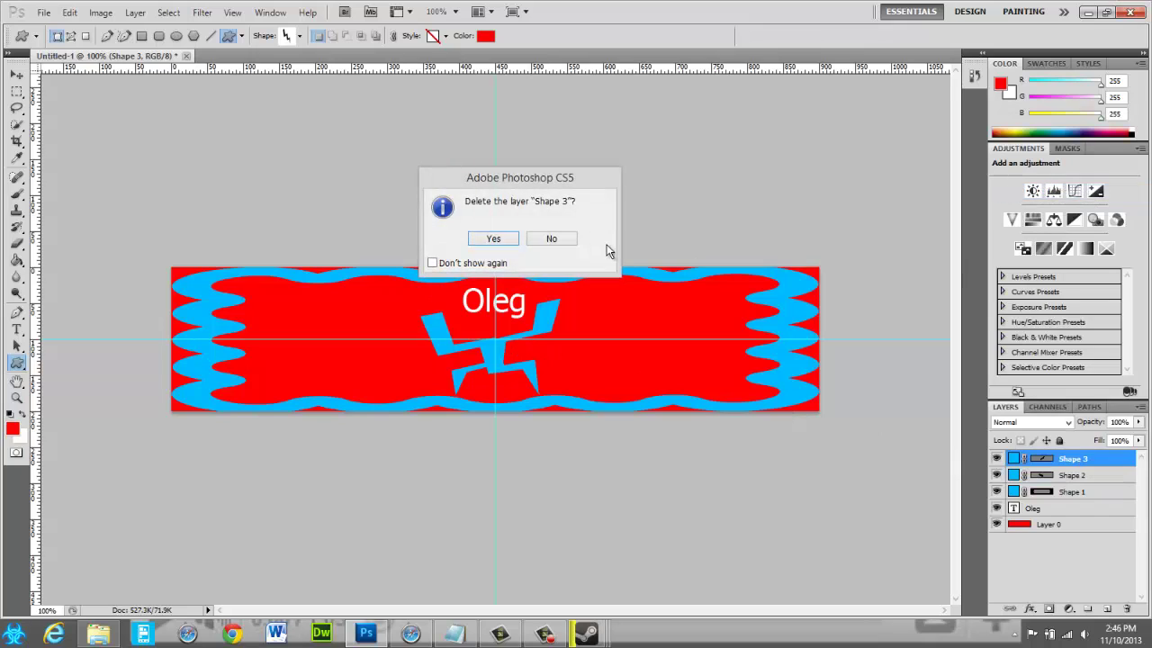
left_click(492, 237)
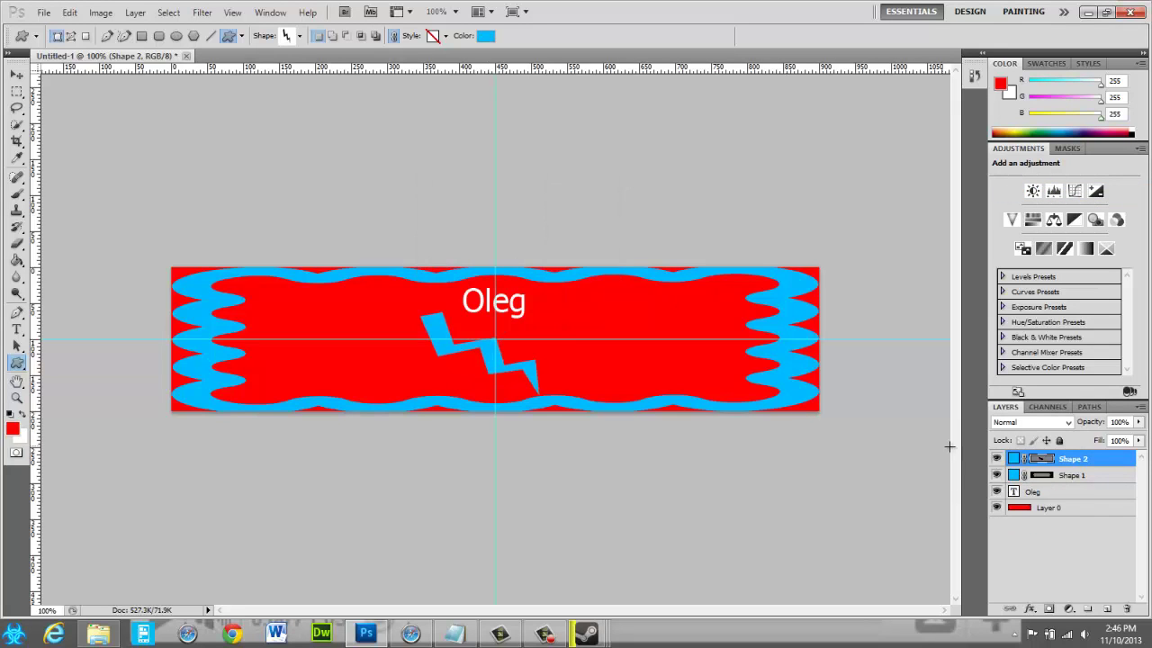
right_click(1081, 458)
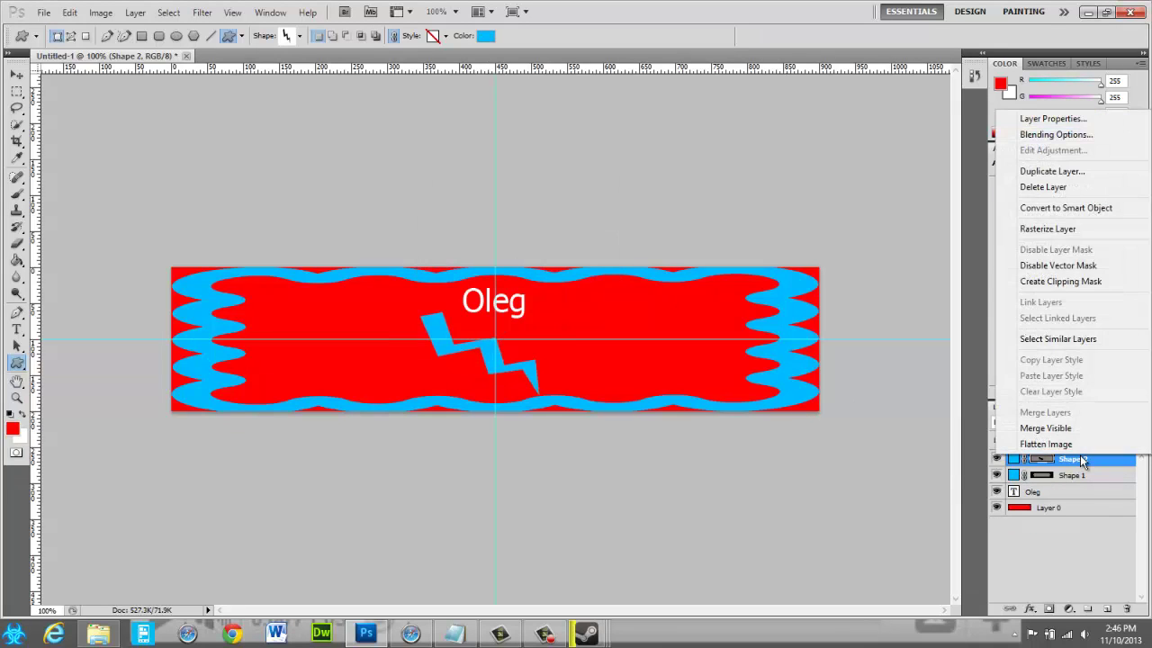
left_click(1099, 187)
left_click(493, 238)
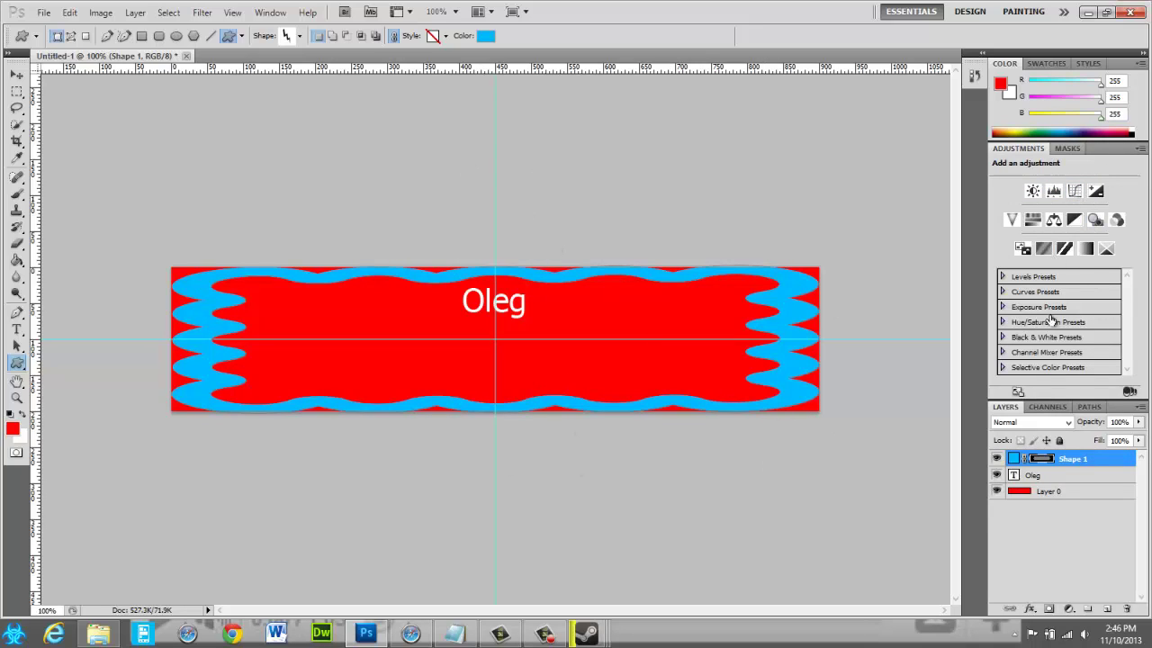
- Add an Invert adjustment above Layer 0, turning the red background cyan
left_click(1050, 492)
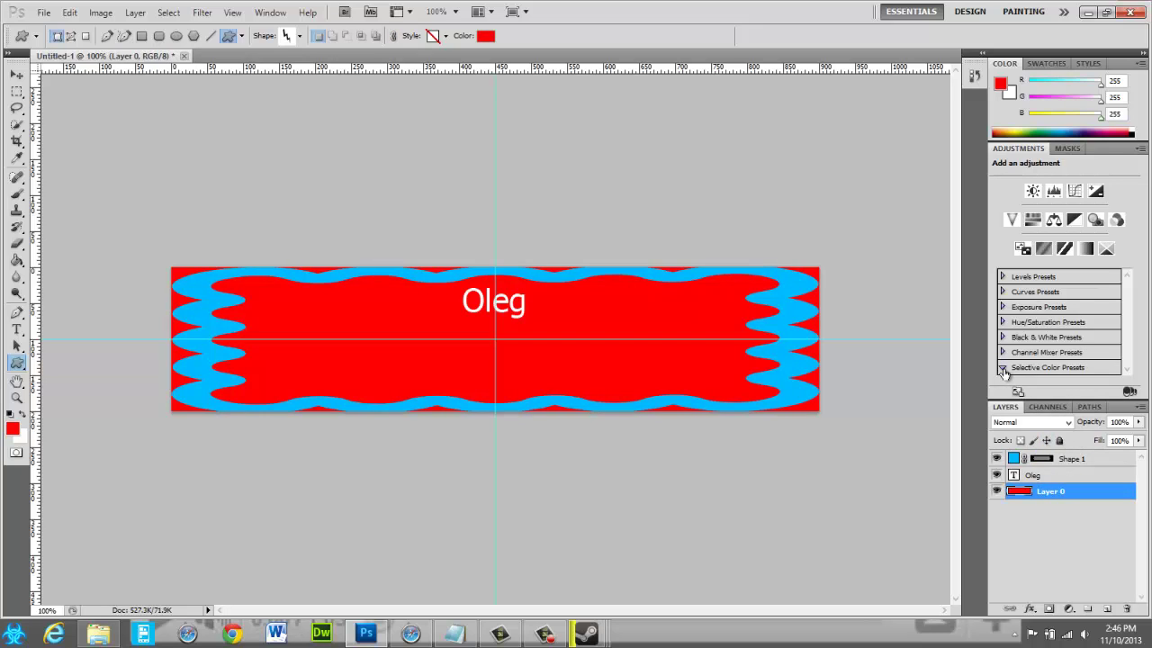
left_click(1023, 250)
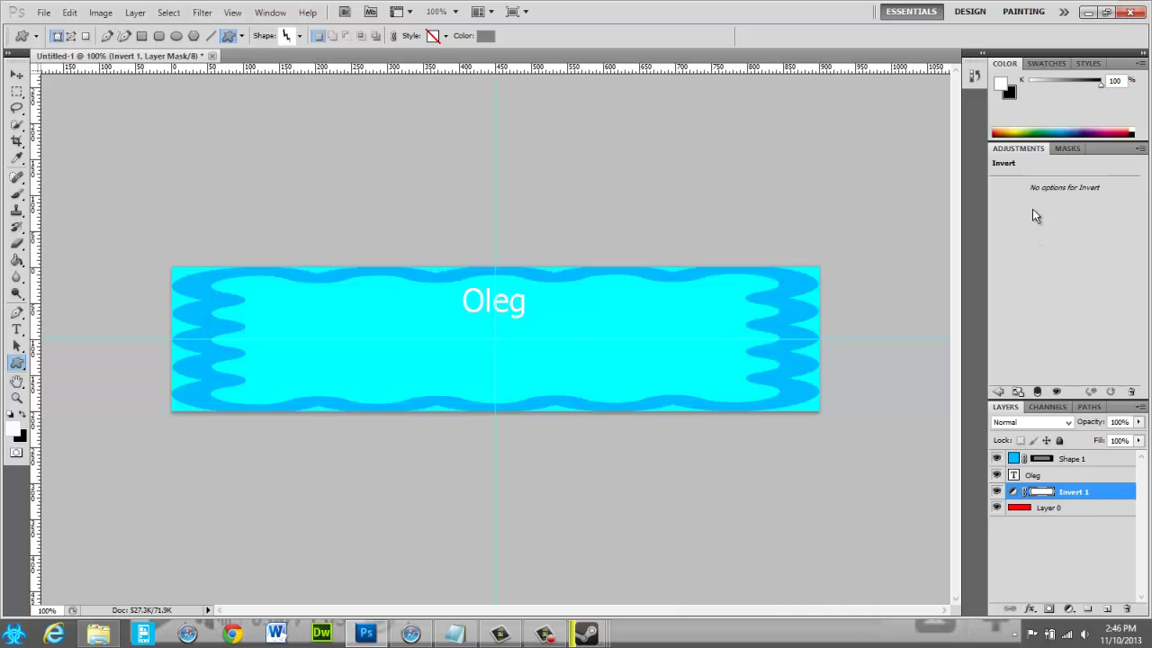
left_click(1044, 407)
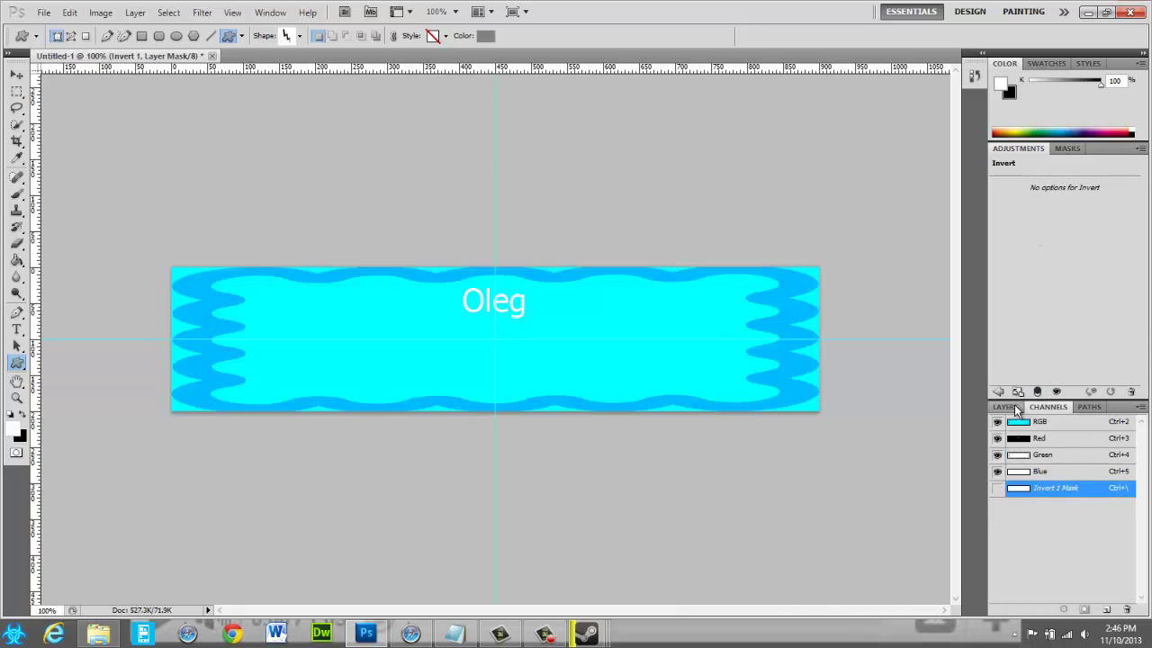
left_click(1012, 406)
left_click(1072, 491)
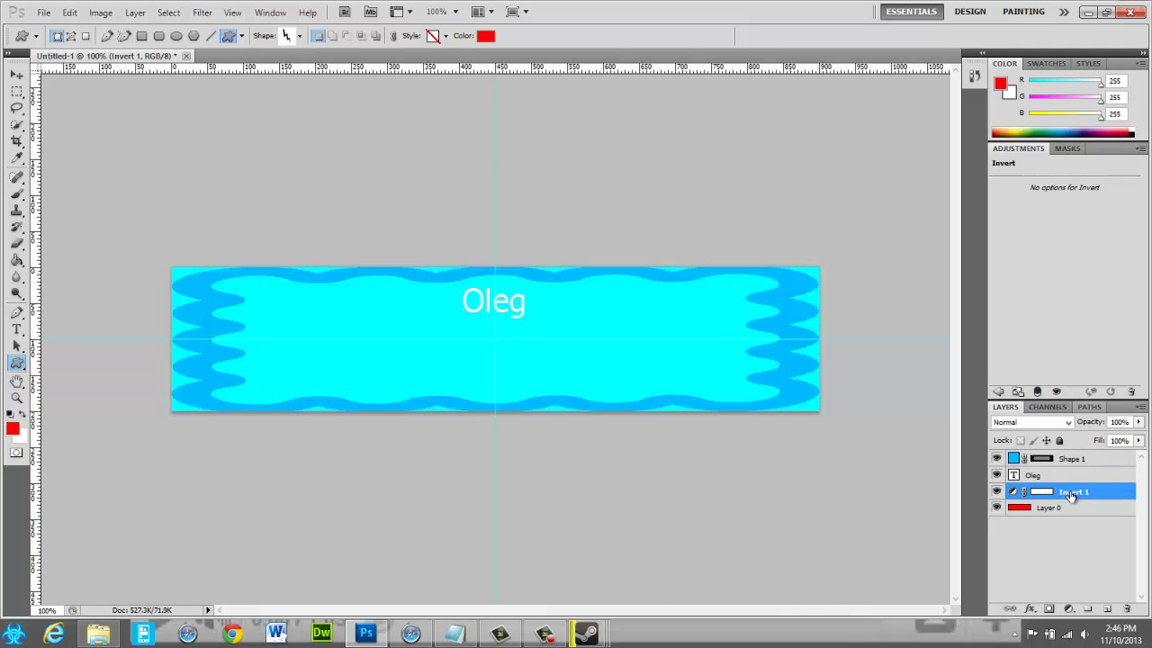
- Add a Threshold adjustment above Layer 0, then delete it again
left_click(1070, 507)
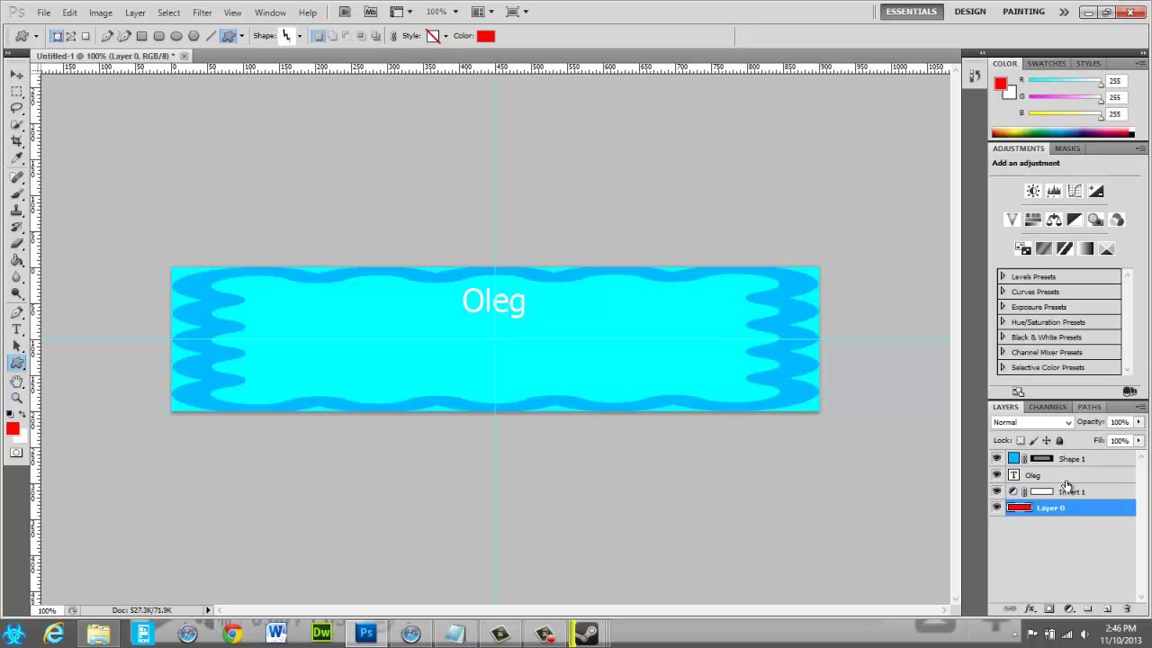
left_click(1062, 250)
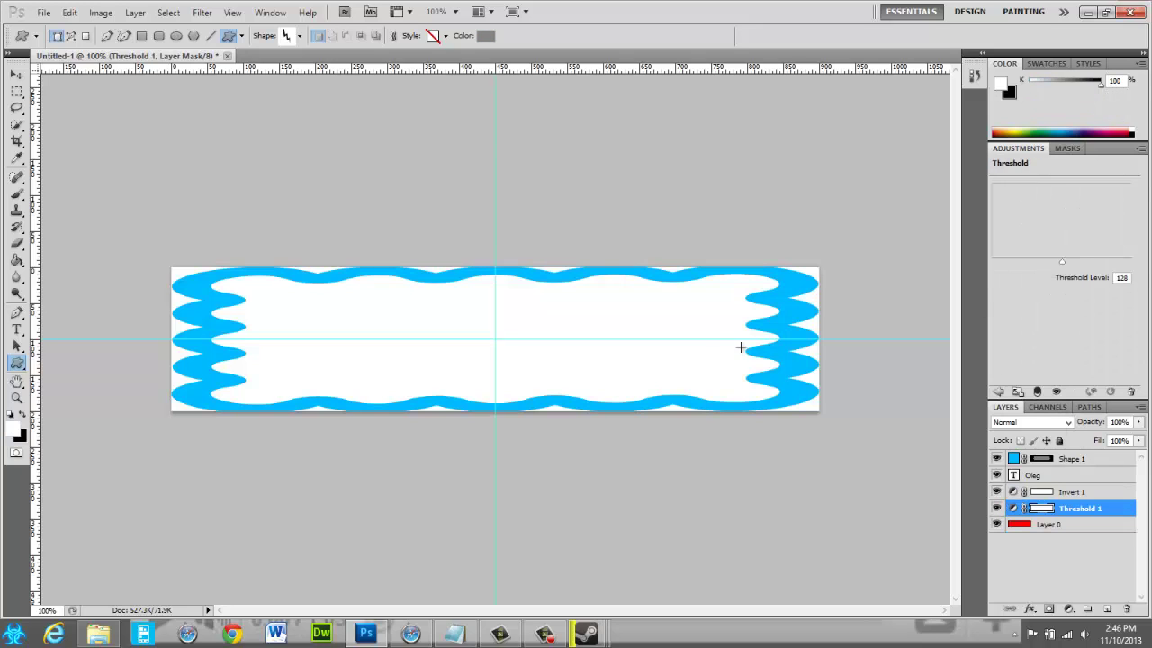
right_click(1061, 507)
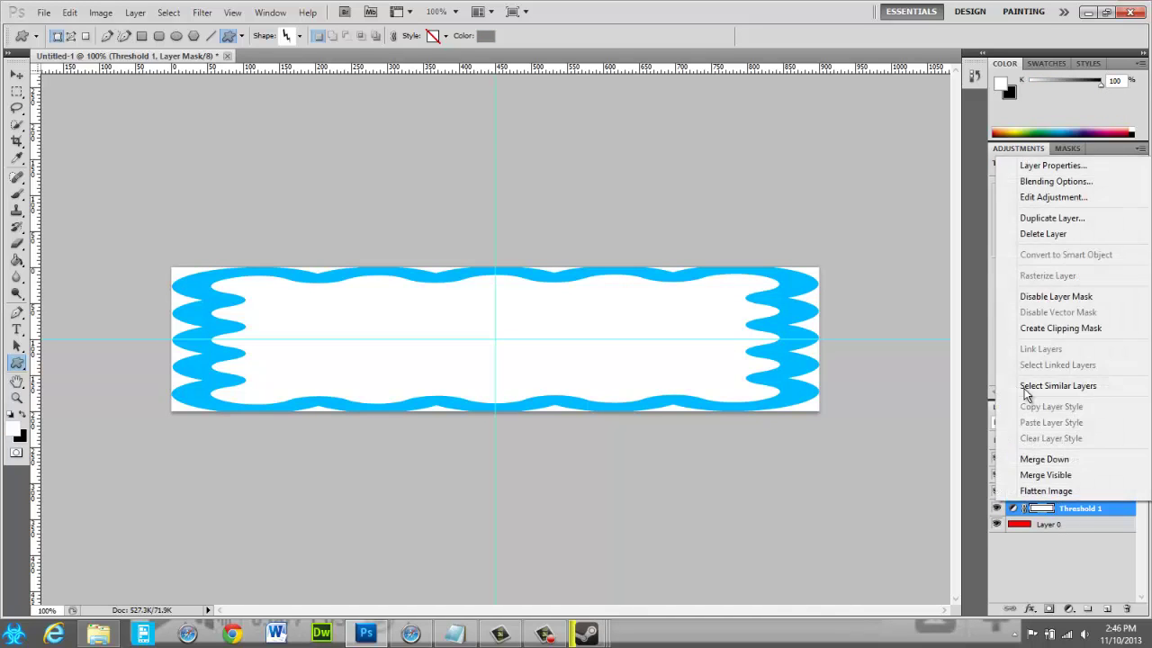
left_click(1043, 234)
left_click(479, 239)
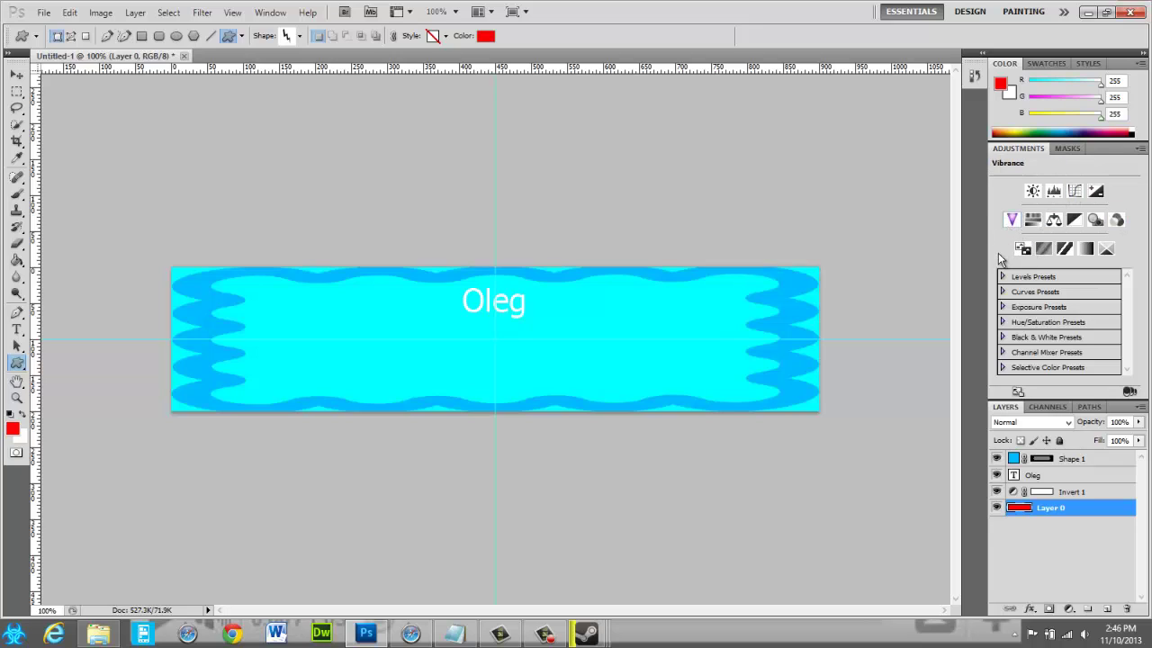
- Add a Darker-preset Black & White adjustment with Reds 290, Blues 300, Magentas 235
left_click(1003, 338)
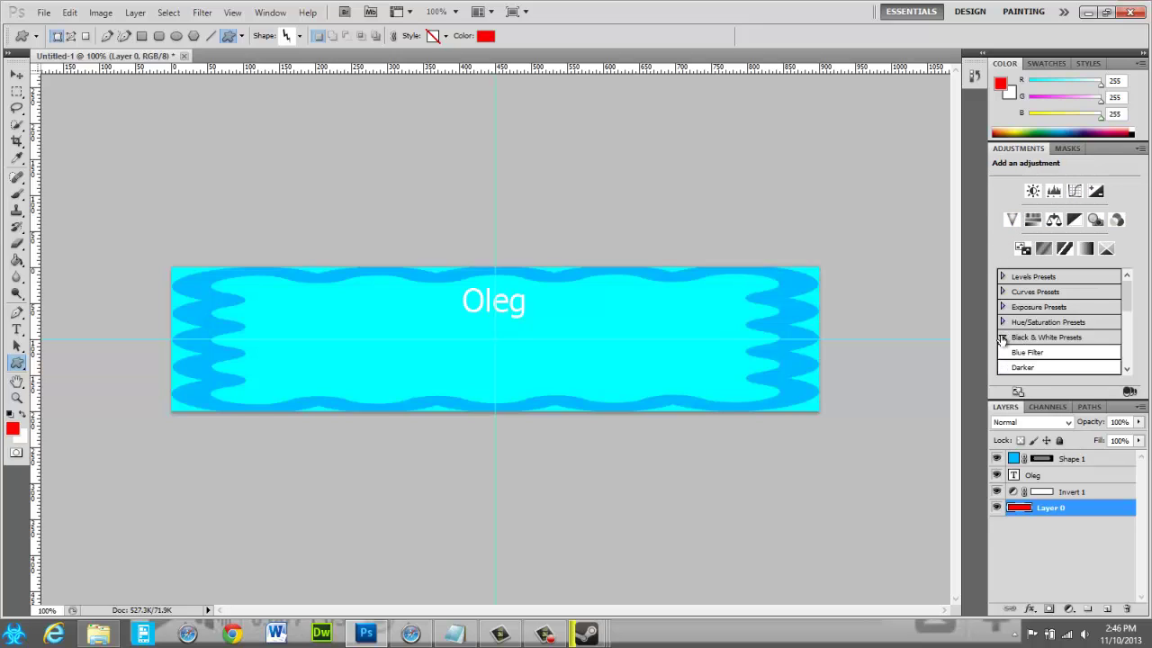
left_click(1026, 364)
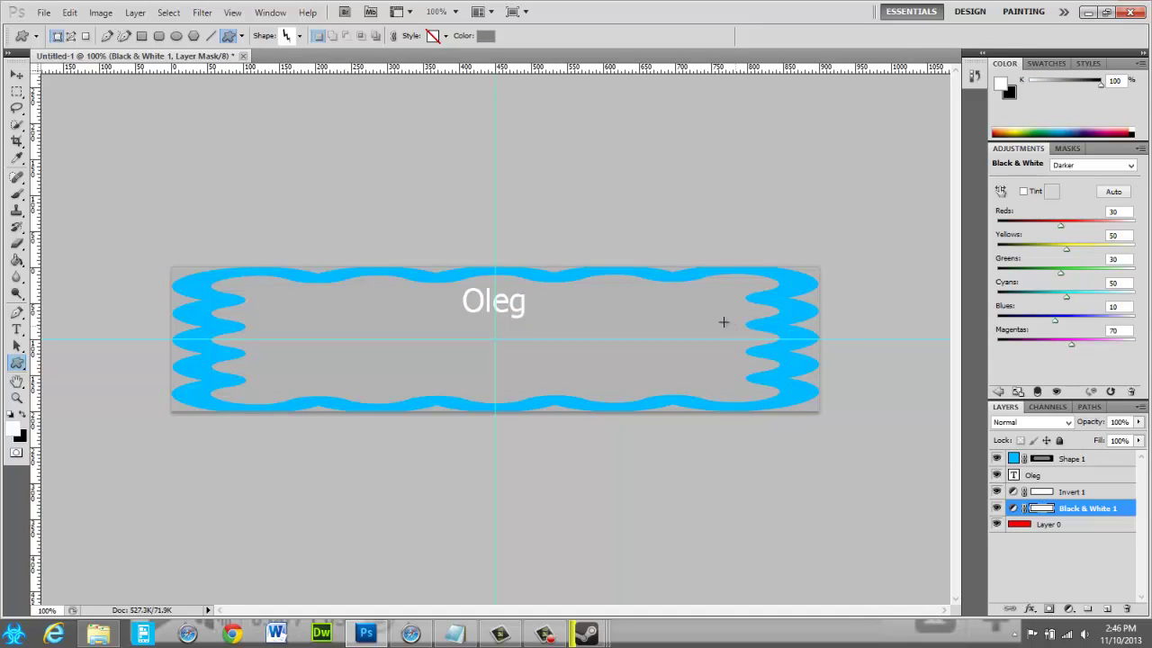
left_click_drag(1066, 249, 1007, 250)
left_click(1082, 246)
left_click_drag(1061, 222, 1100, 223)
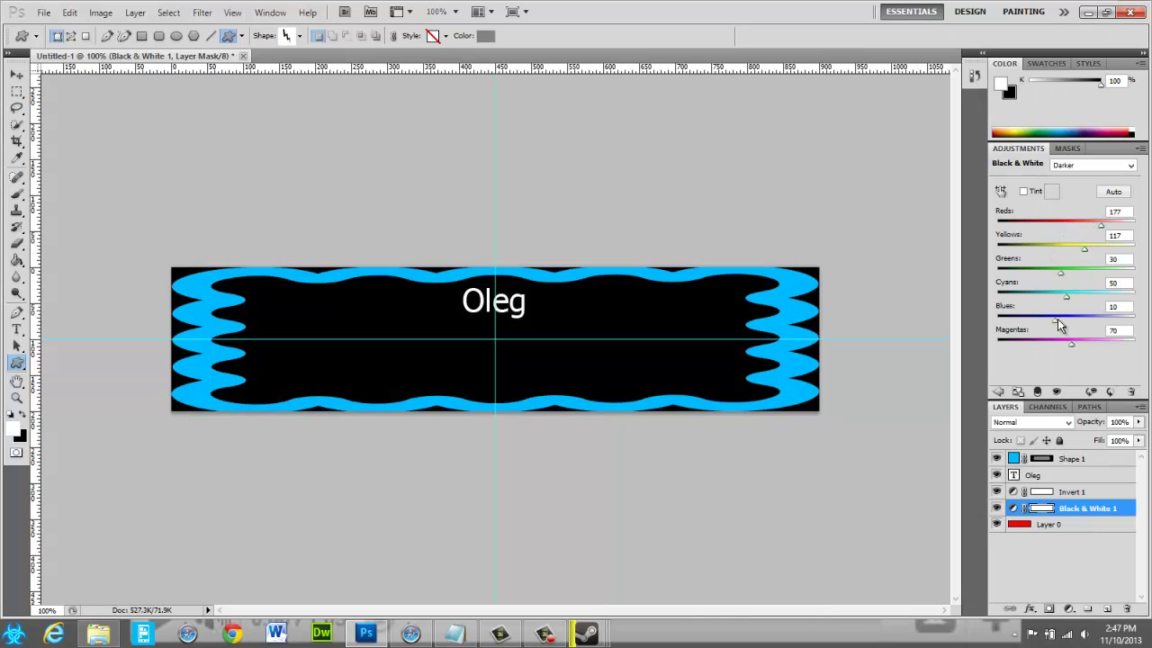
left_click_drag(1058, 321, 1145, 333)
left_click_drag(1076, 345, 1117, 345)
left_click_drag(1083, 251, 1141, 226)
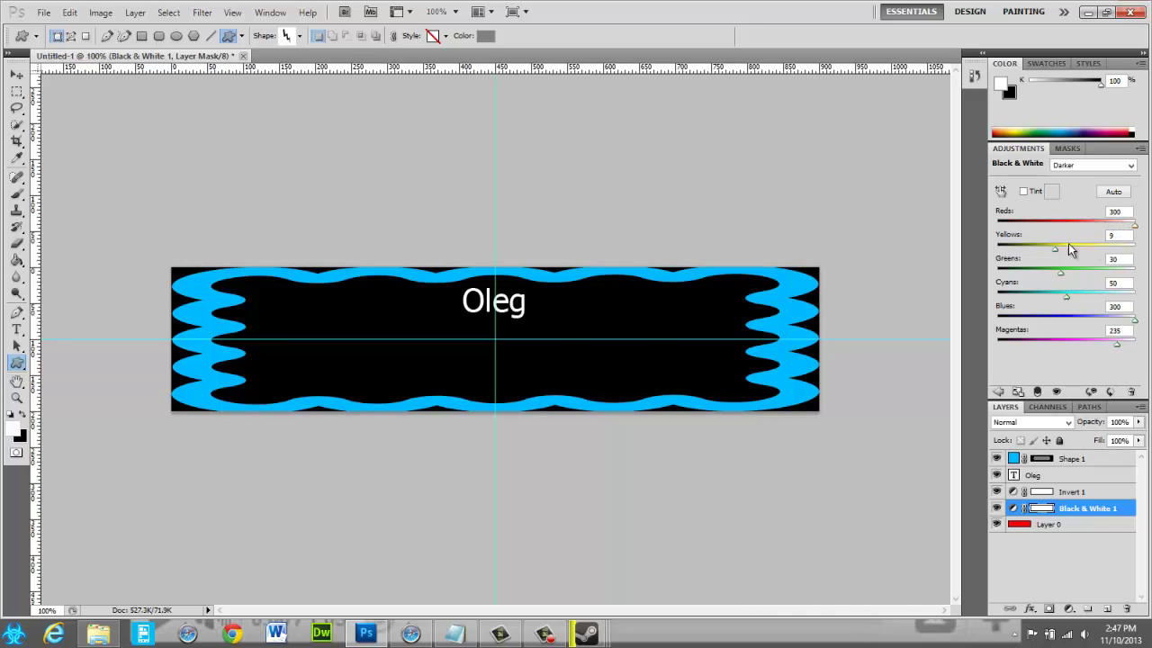
left_click(1069, 149)
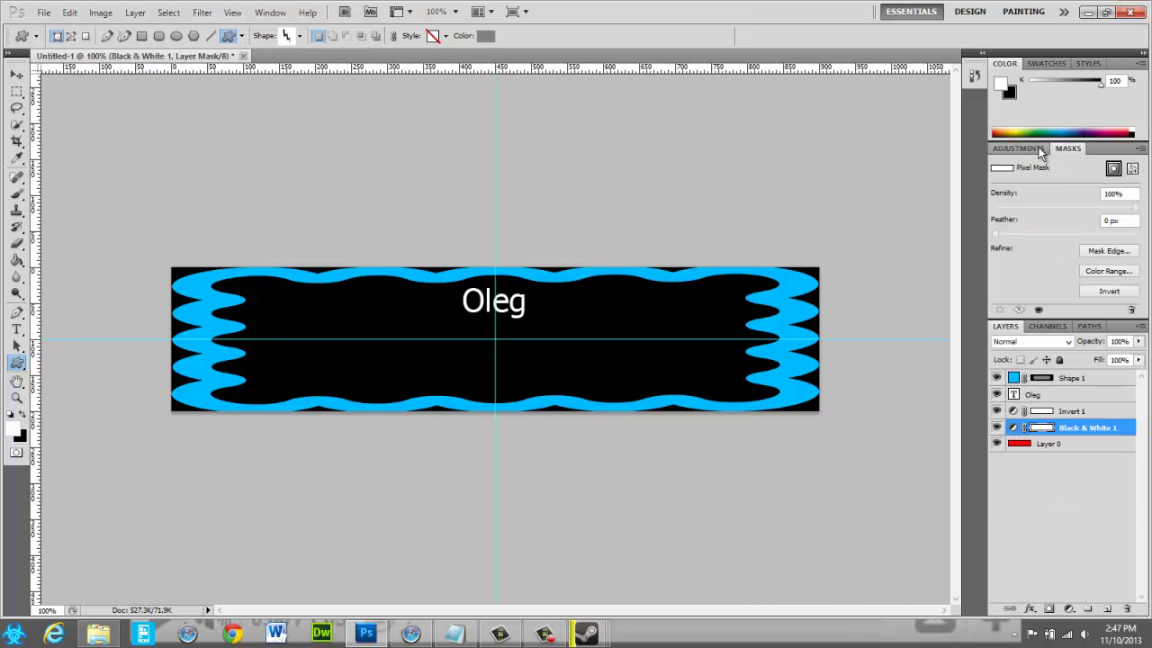
left_click(1035, 149)
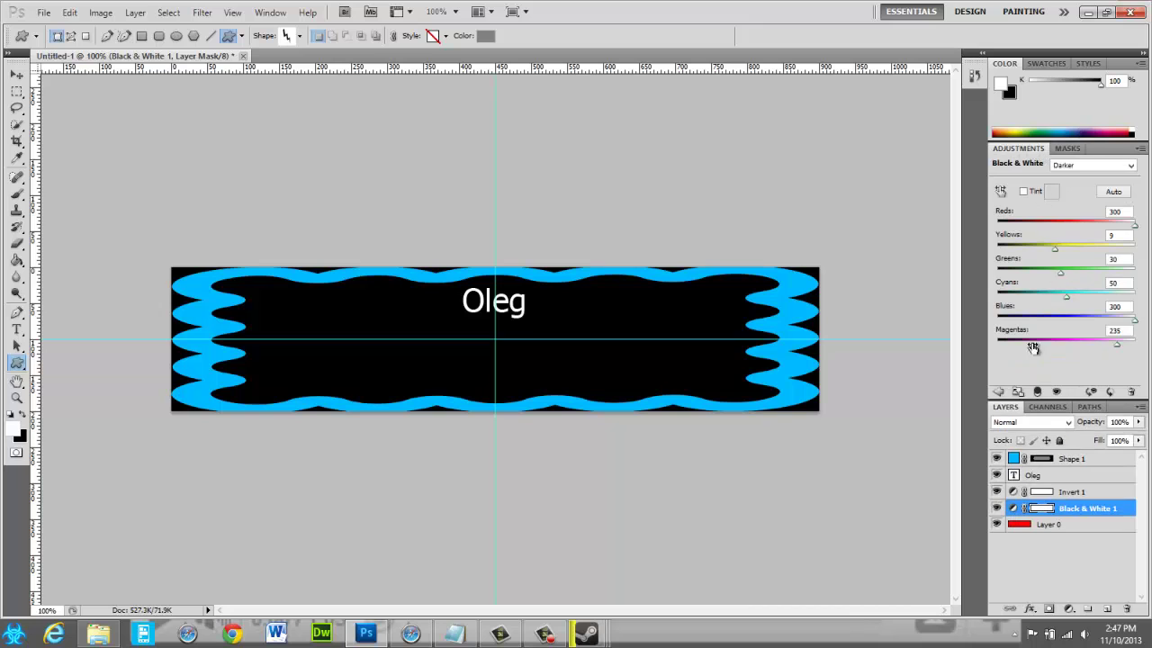
- Add a drop shadow and a Normal-mode colour overlay to Layer 0
left_click(1057, 535)
key("h")
double_click(1071, 525)
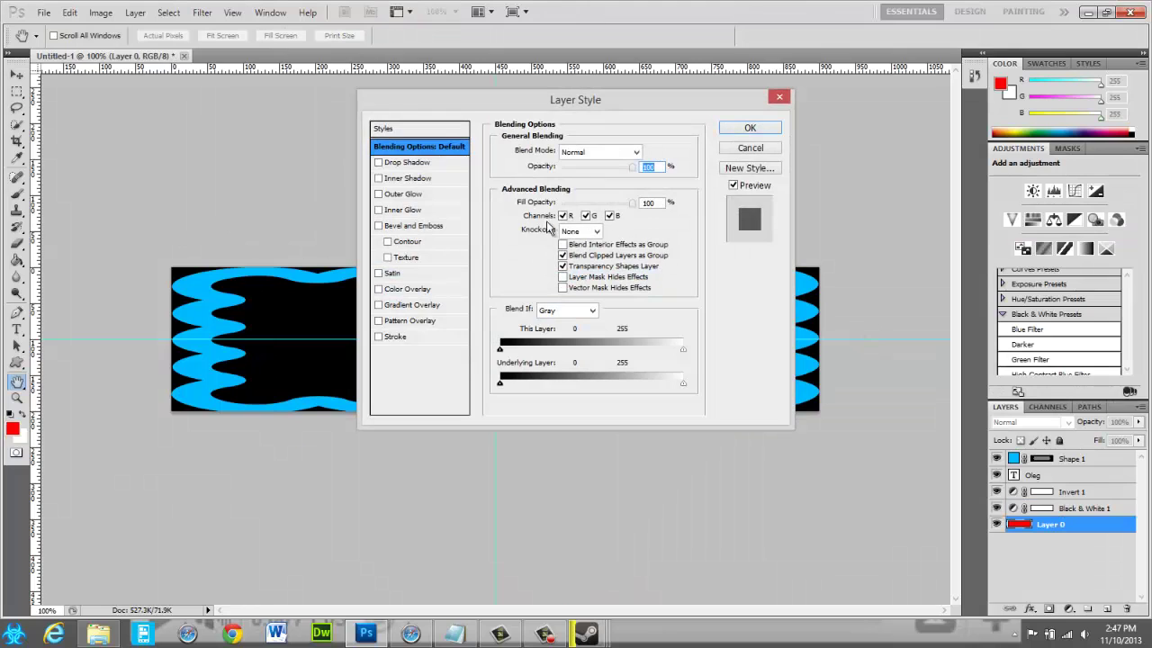
left_click(427, 166)
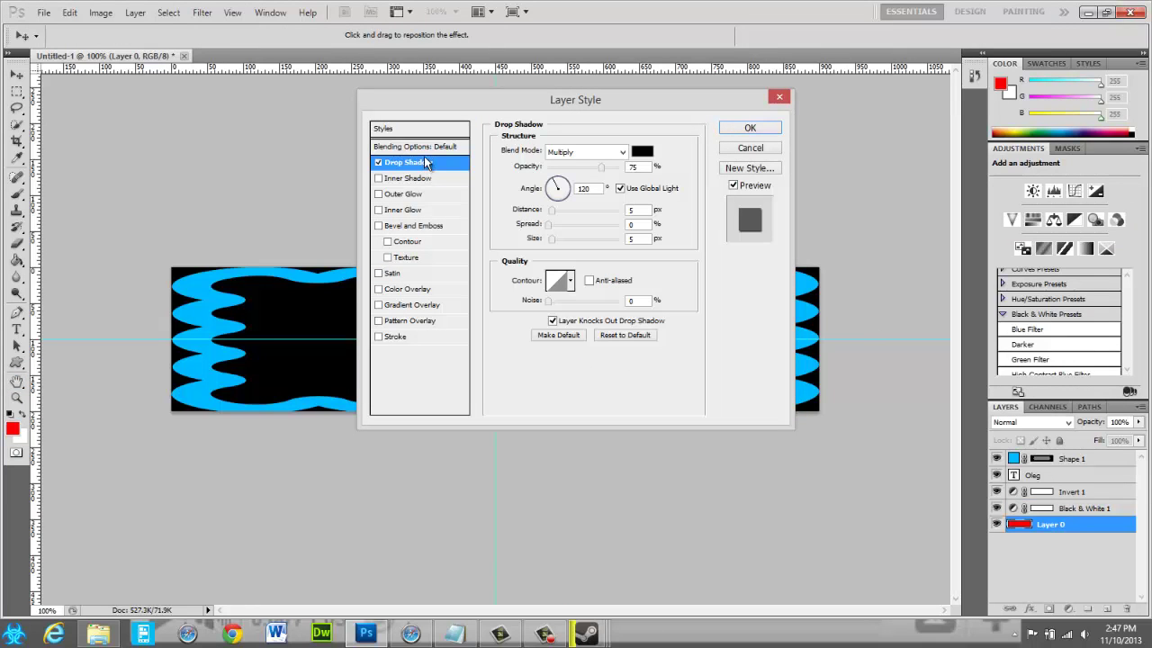
left_click(423, 148)
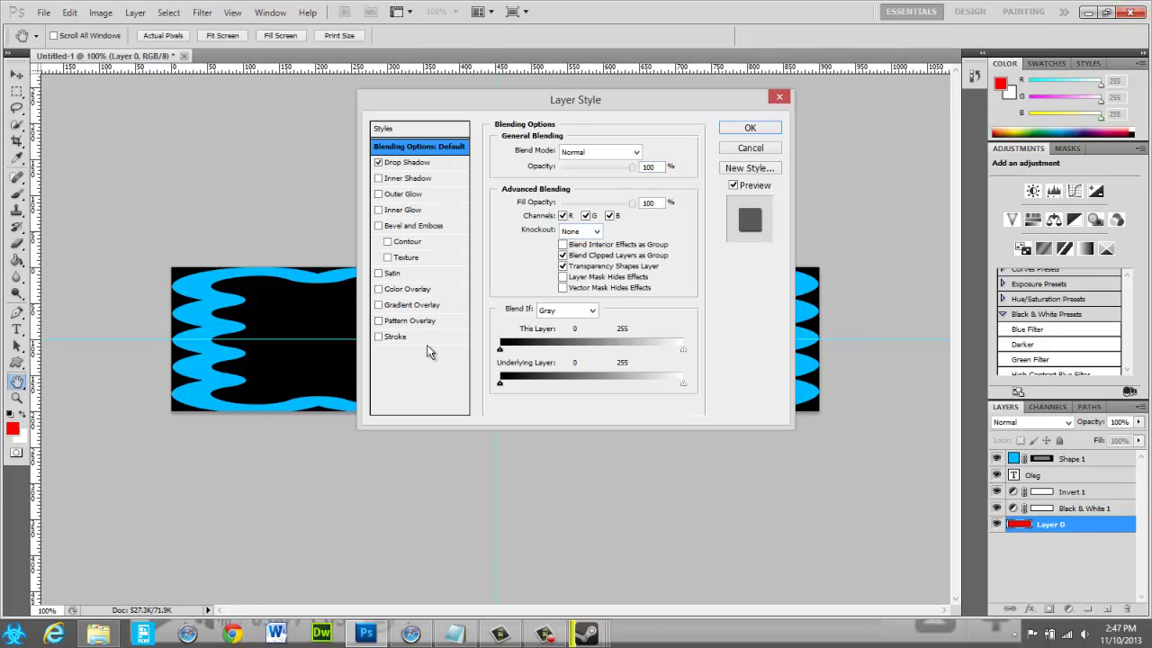
left_click(425, 289)
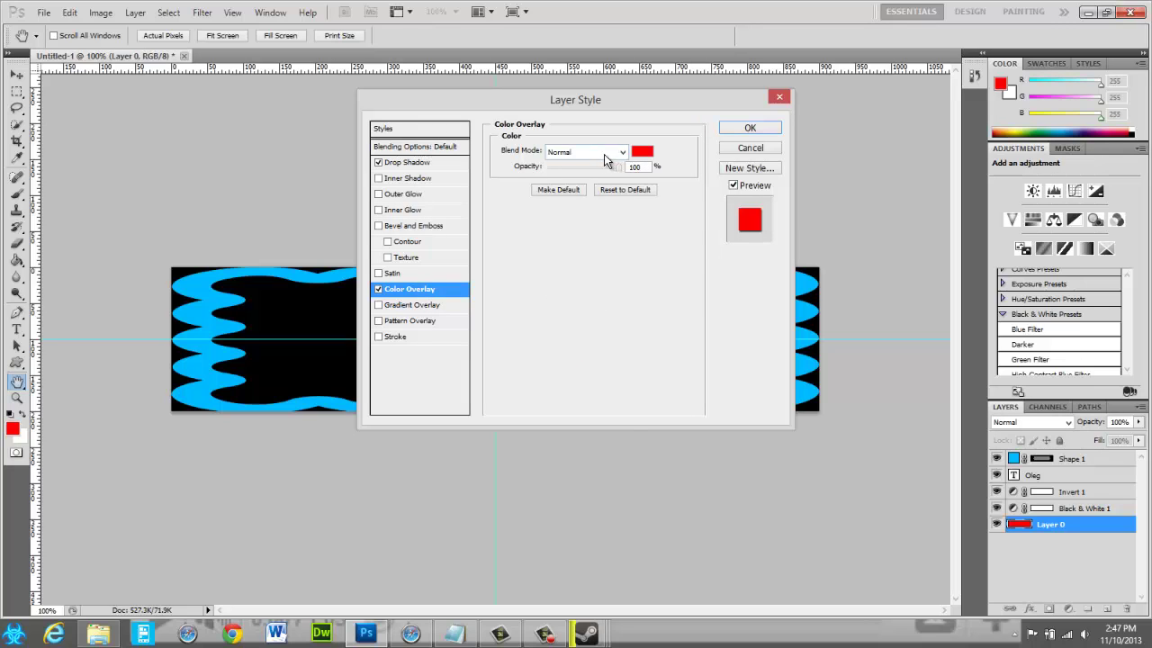
left_click(605, 153)
left_click(604, 159)
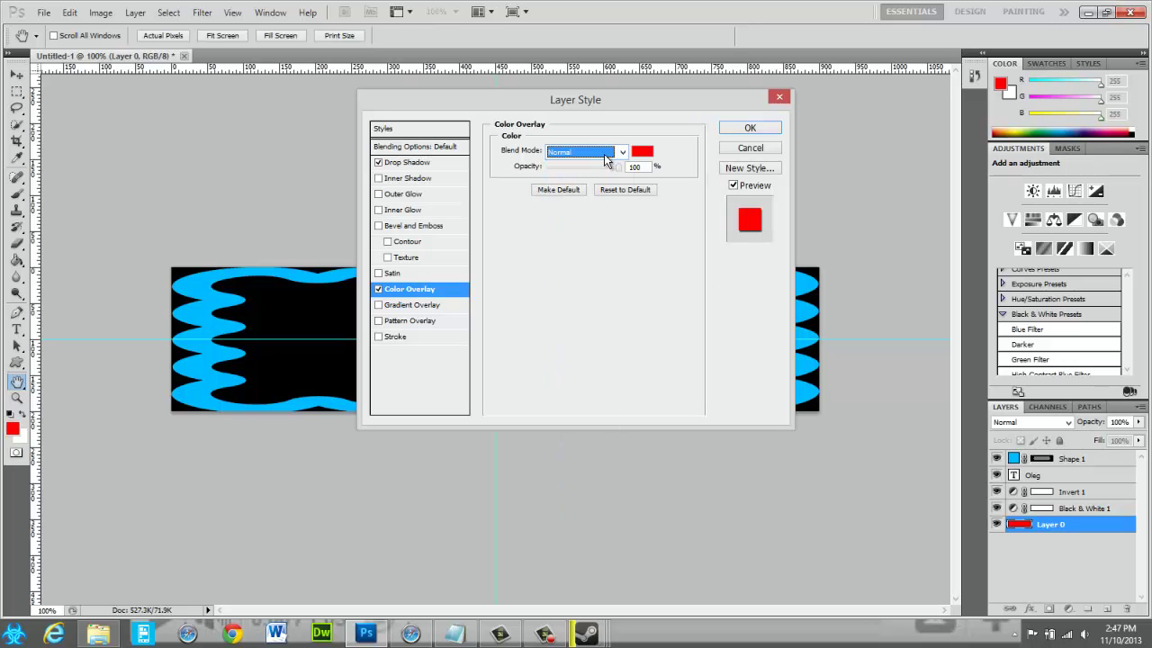
- Add a Yellow, Violet, Orange, Blue gradient overlay to Layer 0 and apply the effects
left_click(437, 306)
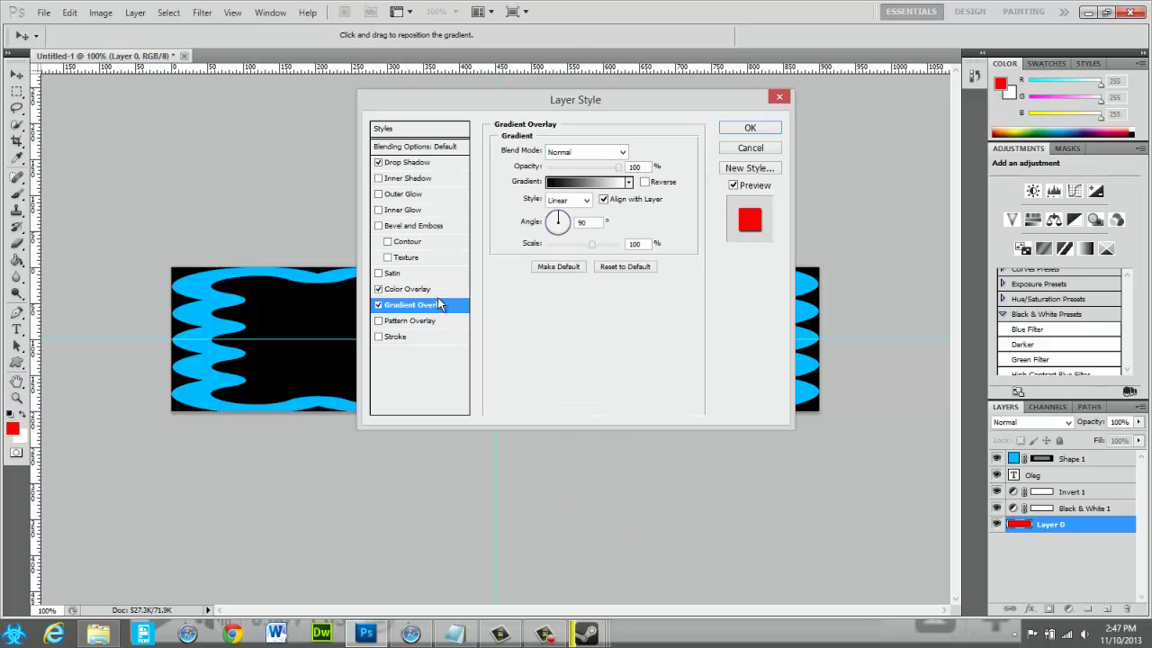
left_click(590, 184)
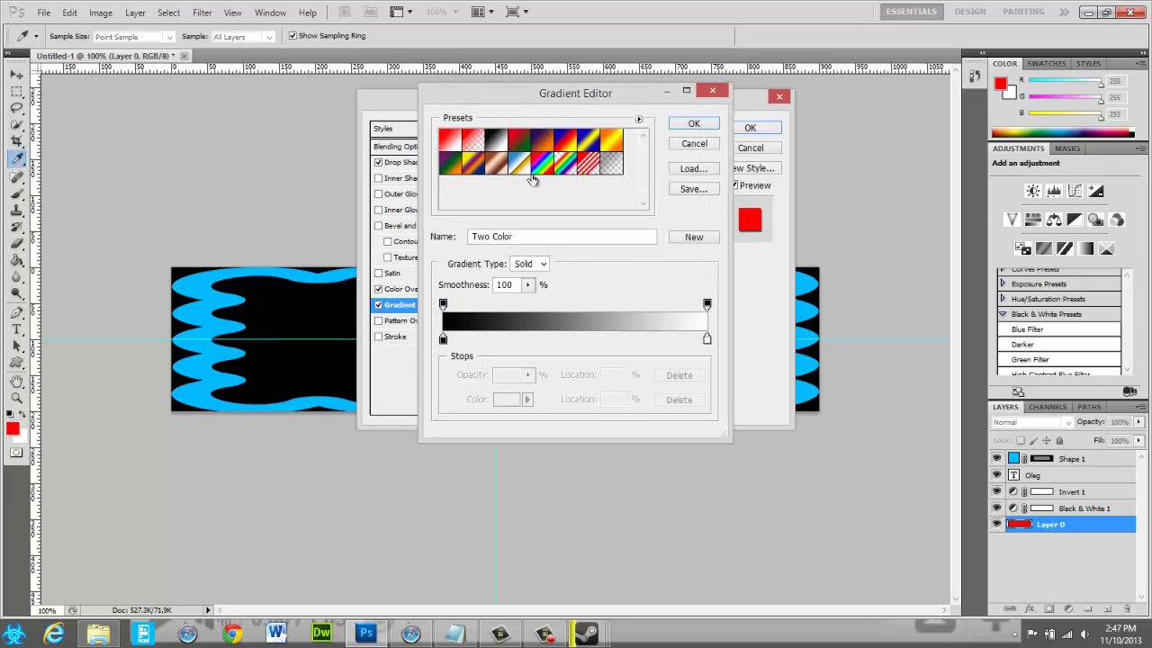
left_click(493, 169)
left_click(477, 168)
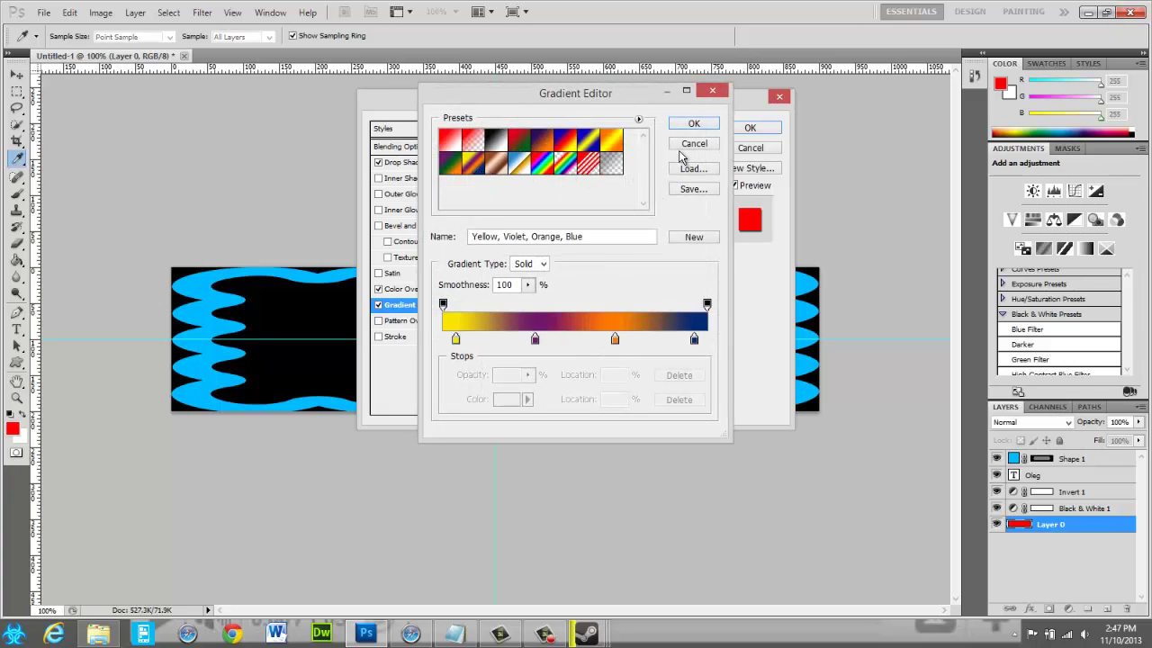
left_click(694, 126)
left_click(751, 131)
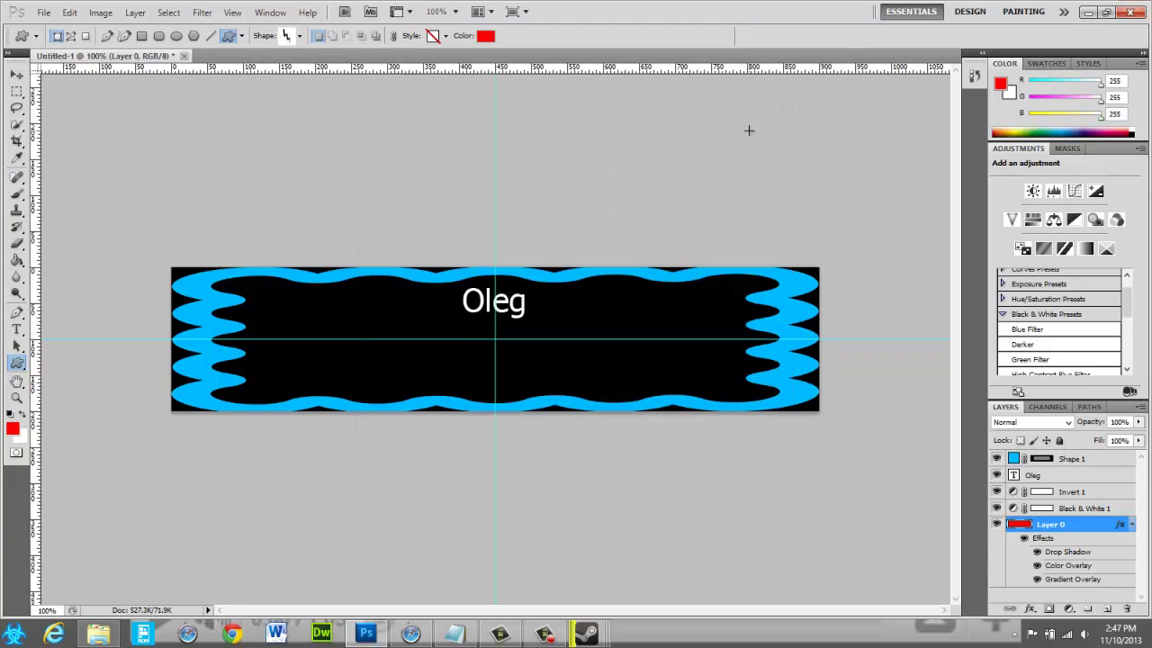
- Delete the Black & White 1 adjustment layer
left_click(1080, 509)
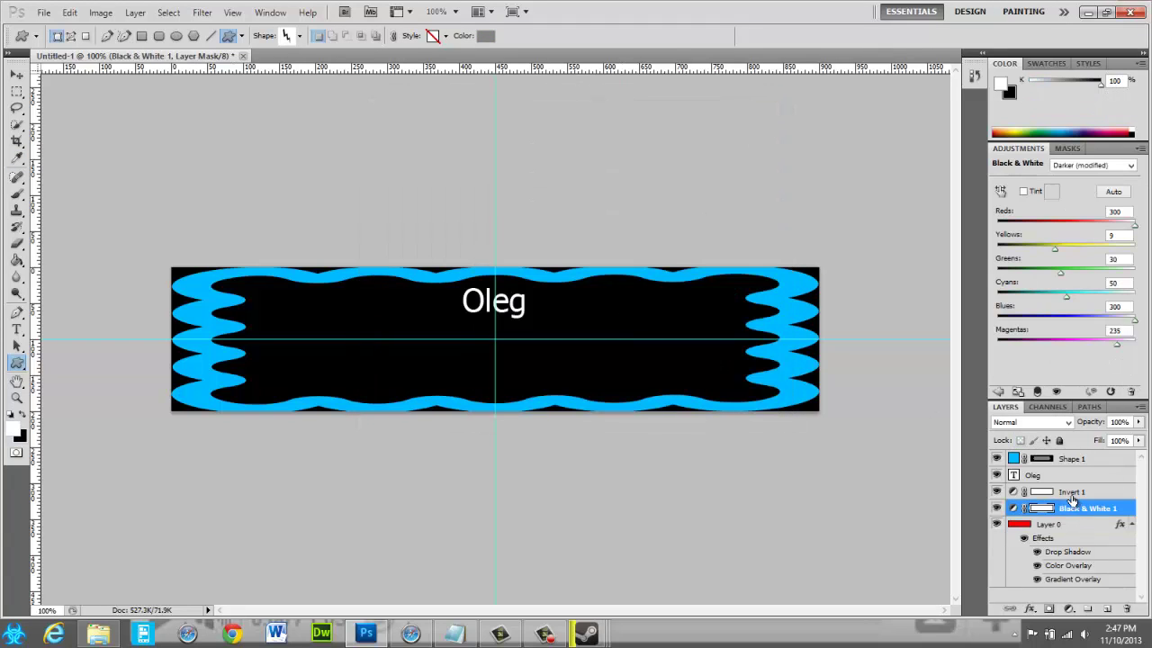
left_click(1078, 493)
right_click(1083, 507)
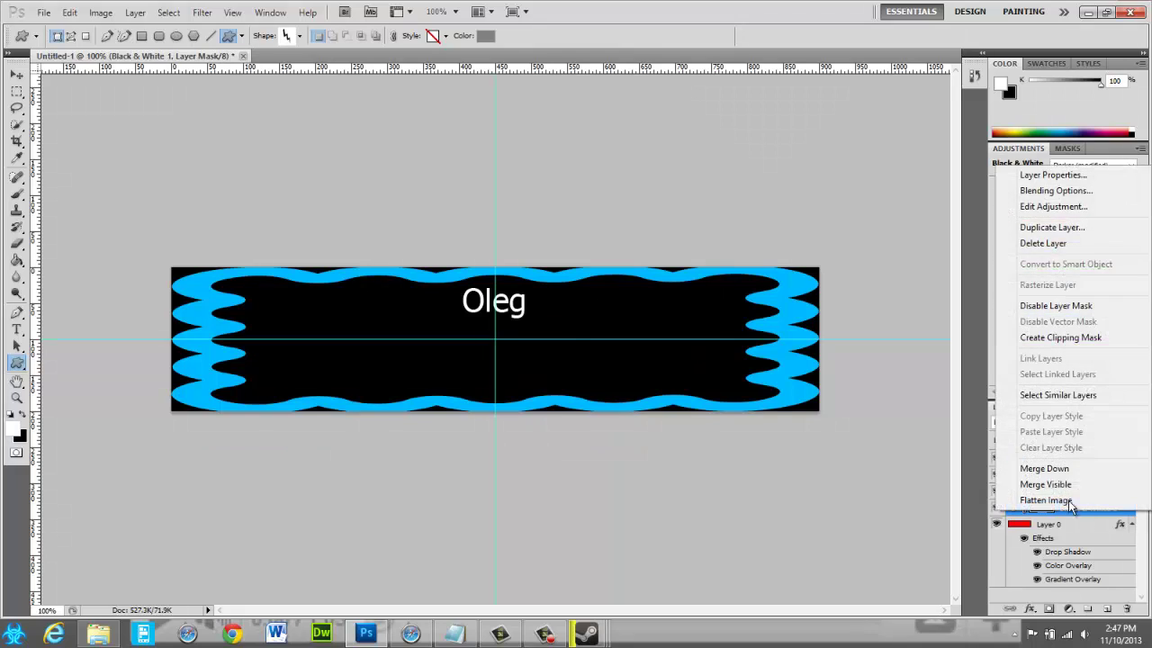
left_click(1059, 244)
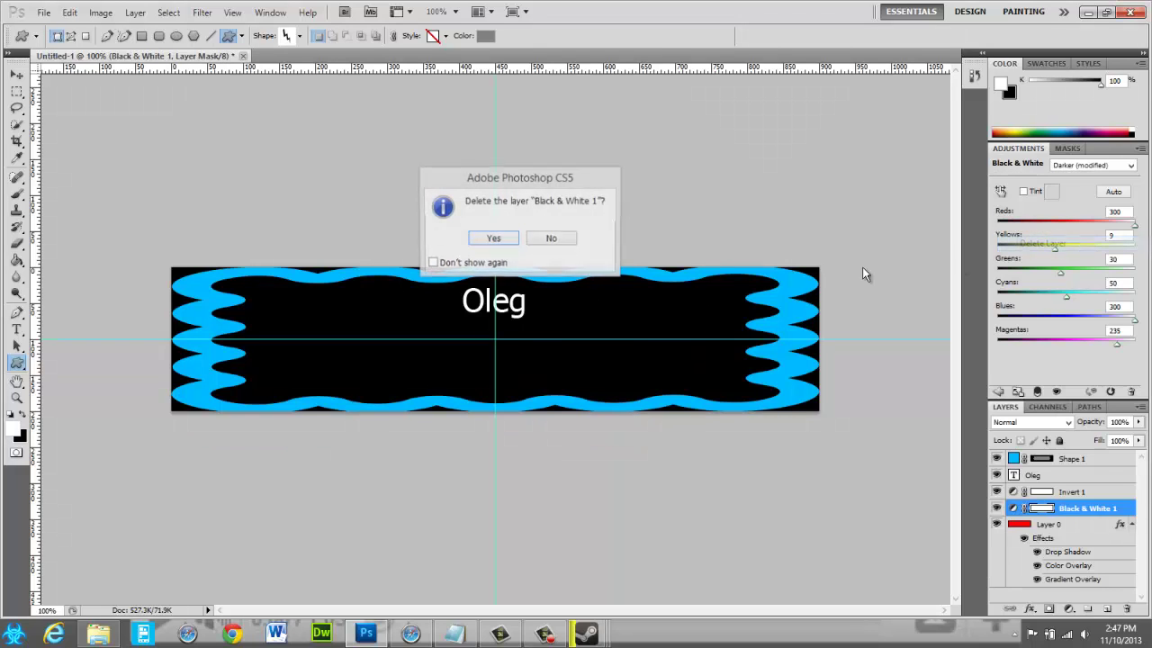
left_click(493, 238)
- Delete the Invert 1 adjustment layer
left_click(1056, 492)
right_click(1056, 492)
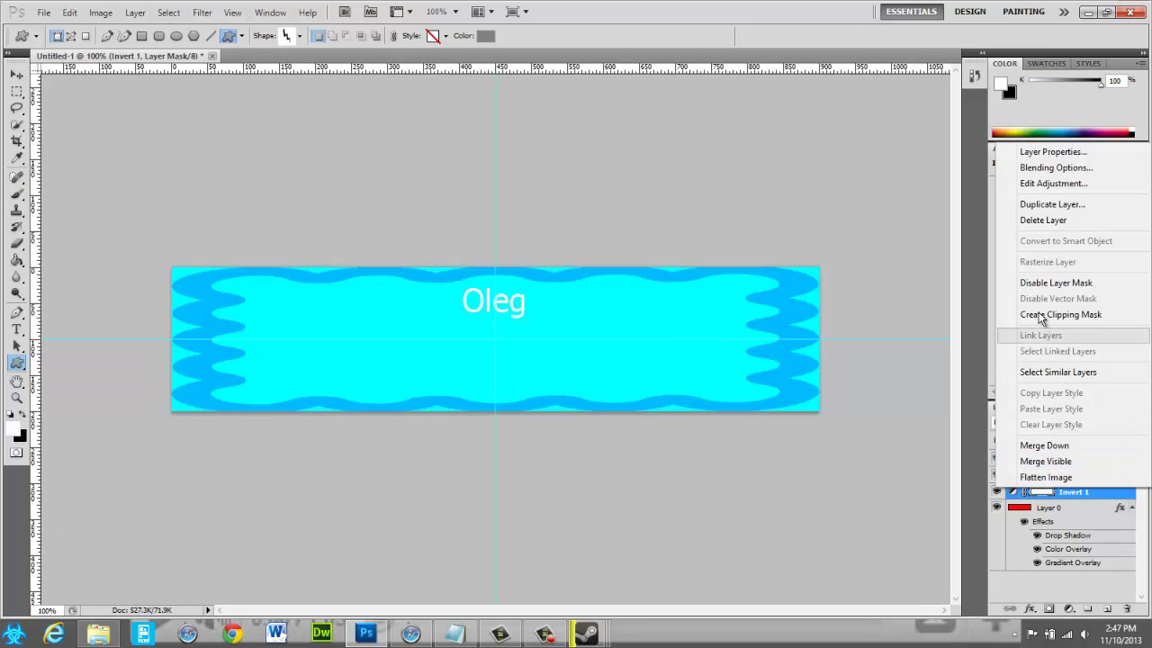
left_click(1044, 231)
left_click(486, 239)
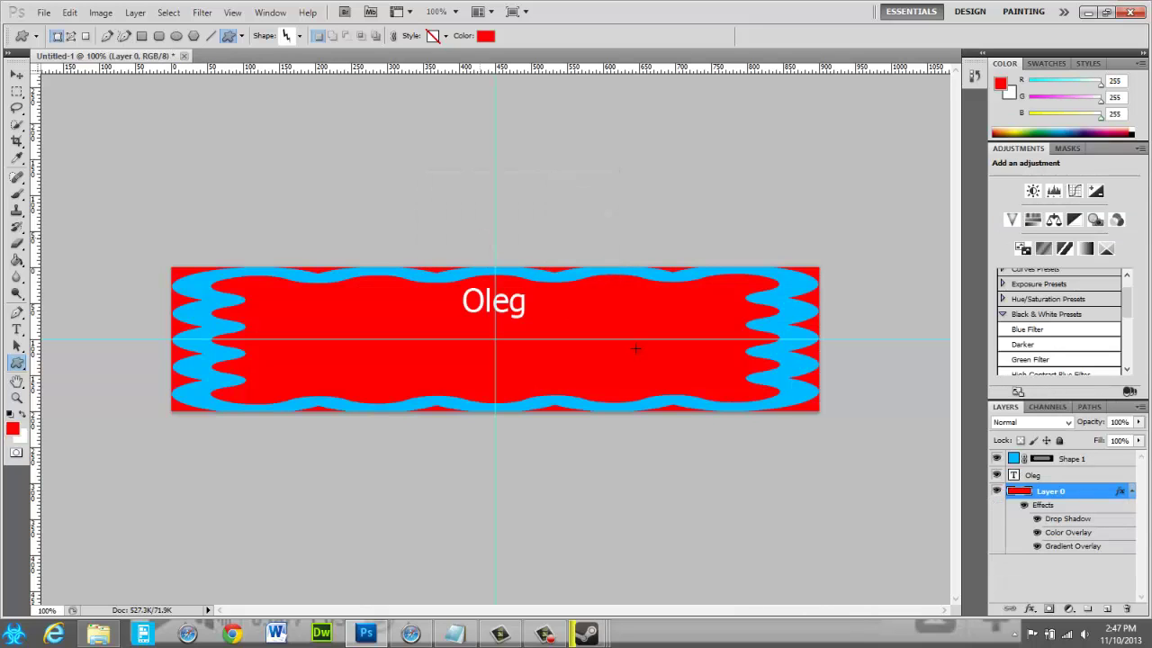
right_click(1044, 497)
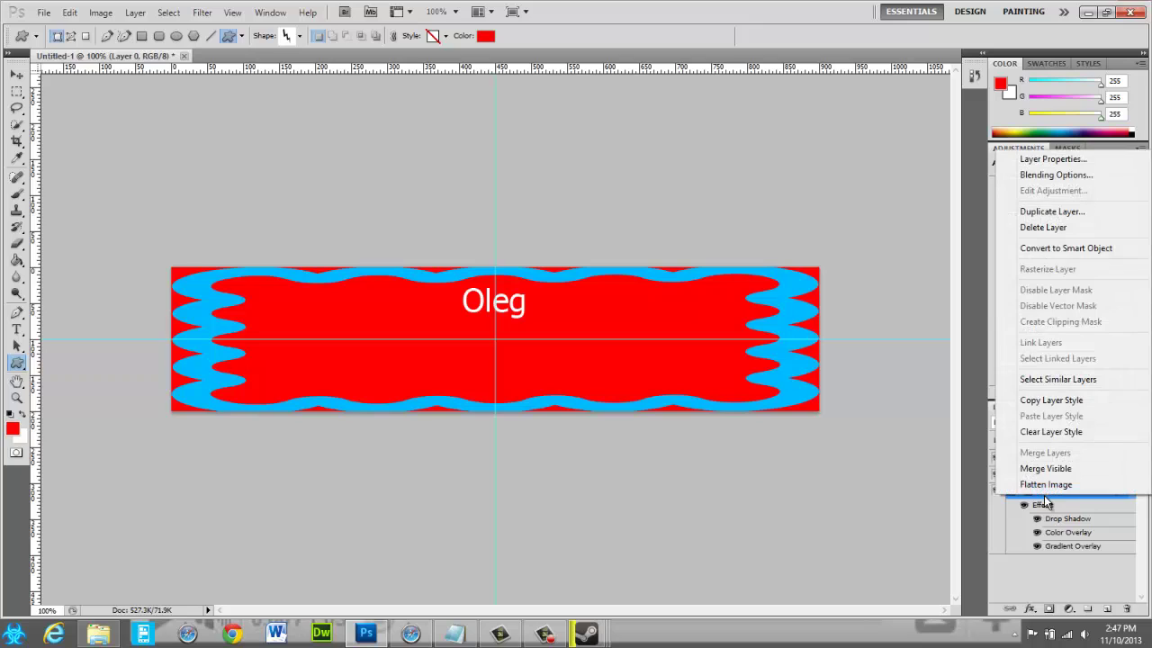
key("Escape")
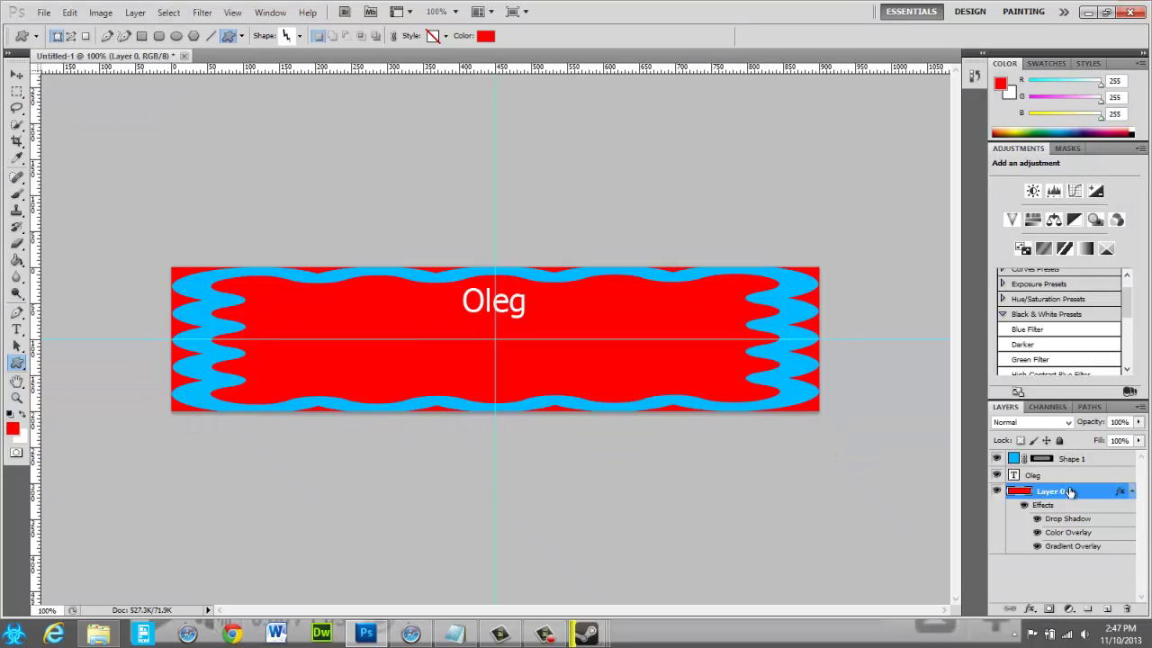
scroll(1042, 362, "down", 1)
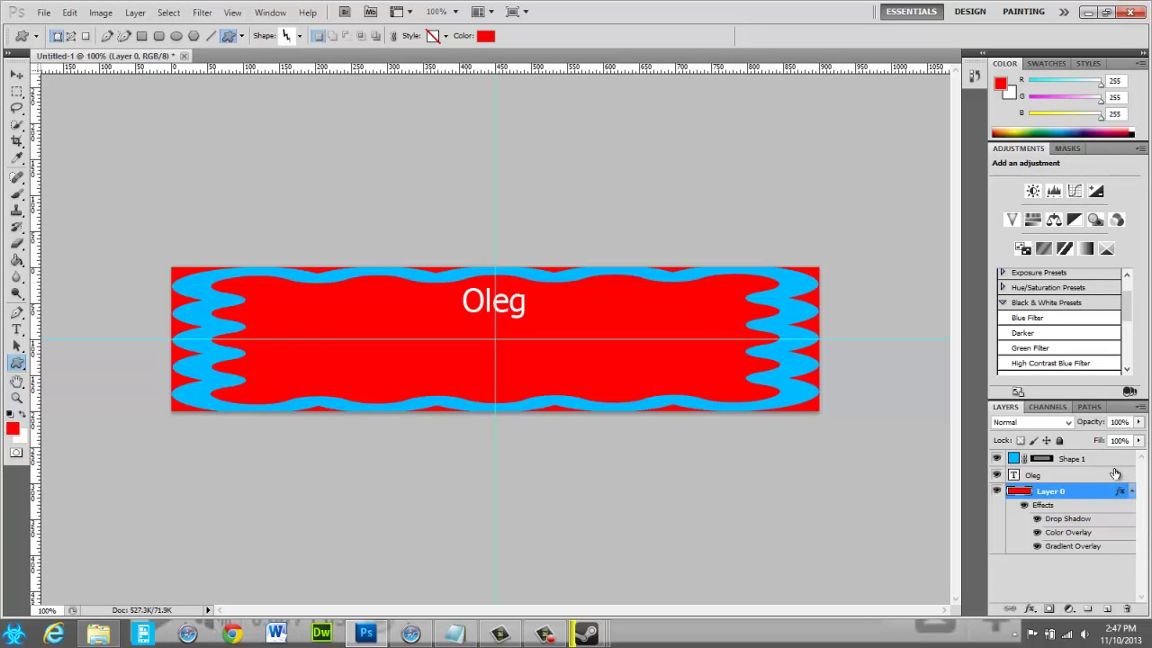
- Apply Satin, Texture, Inner Shadow, Outer Glow, Inner Glow and Pattern Overlay effects to Layer 0
double_click(1084, 491)
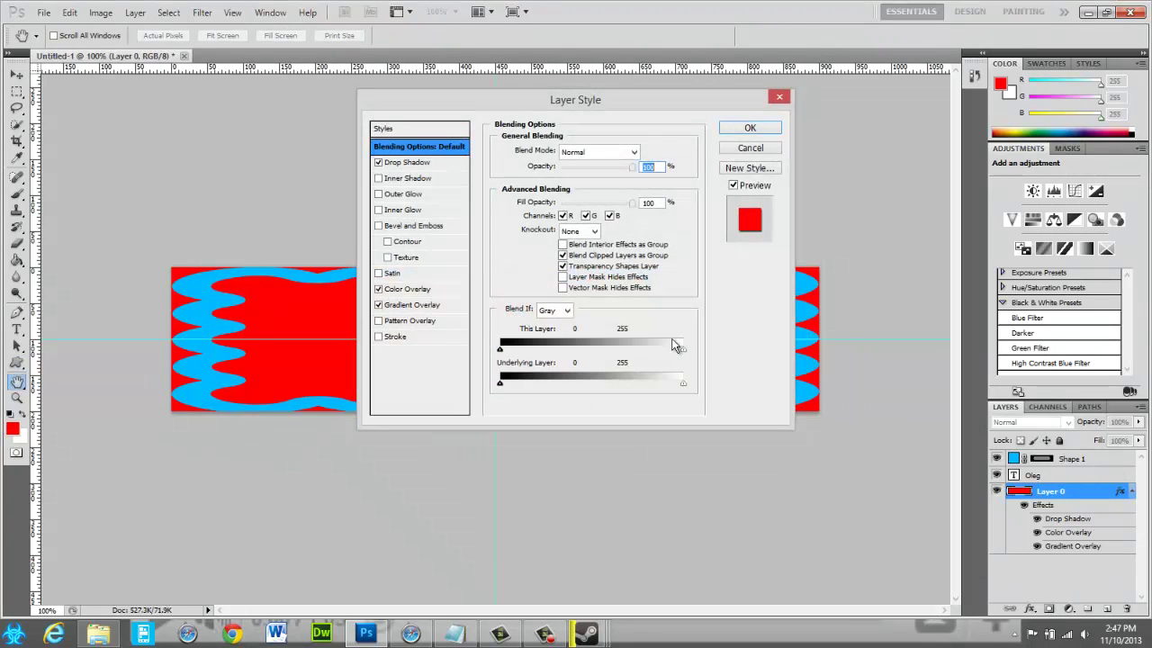
left_click(405, 275)
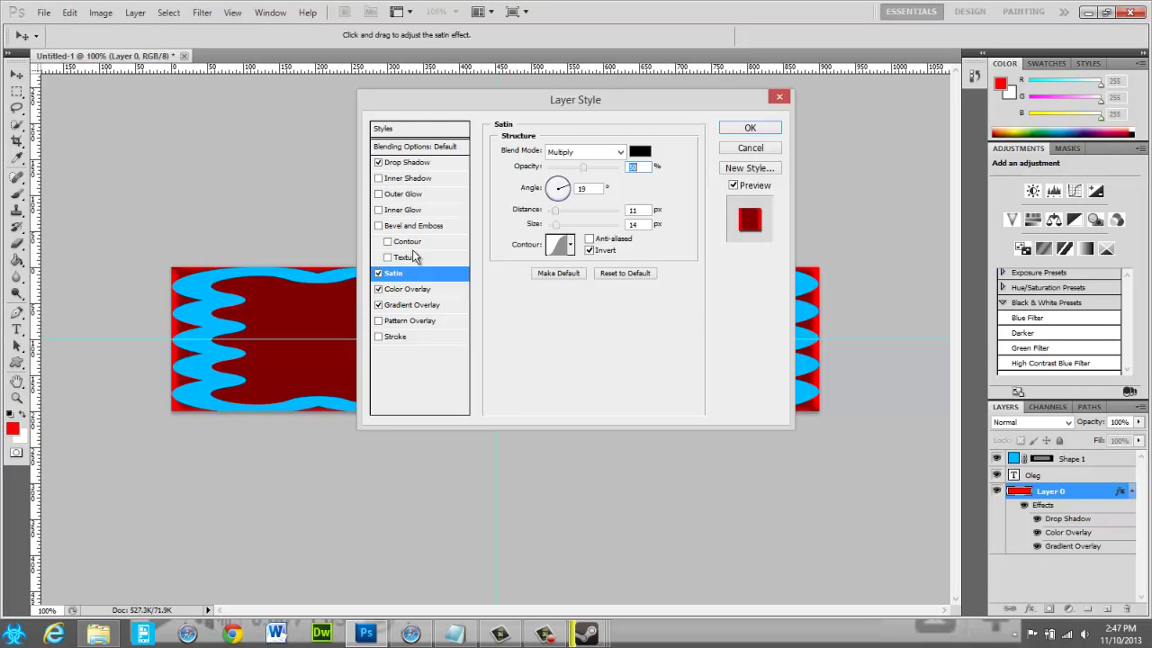
left_click(410, 257)
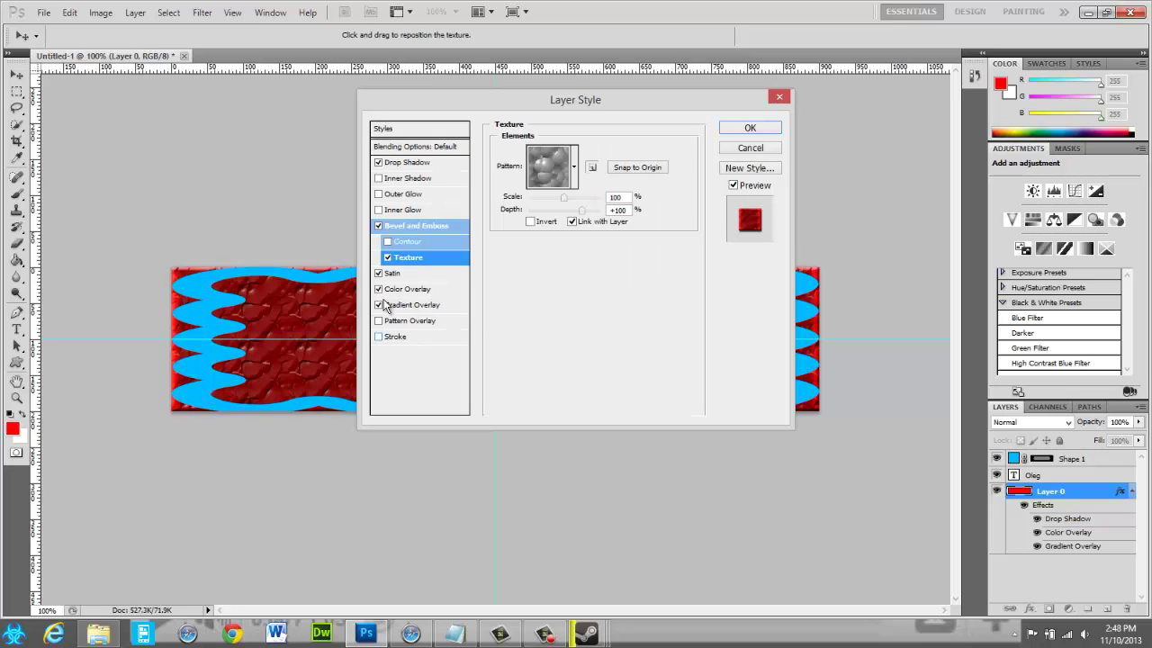
left_click(404, 179)
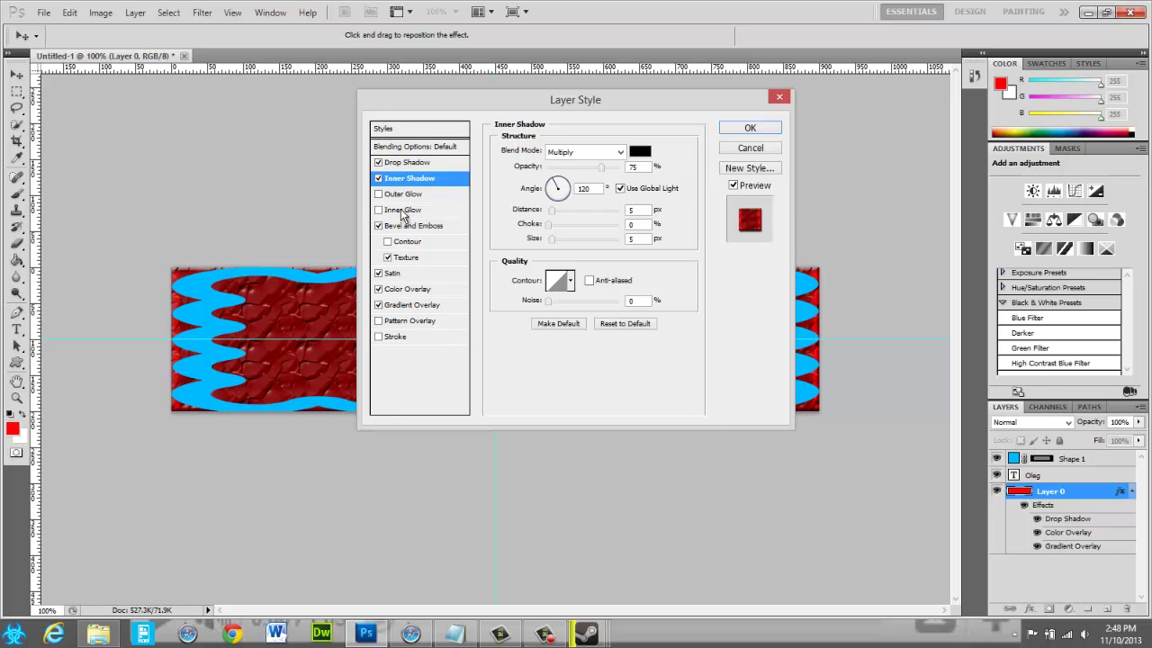
left_click(396, 194)
left_click(396, 211)
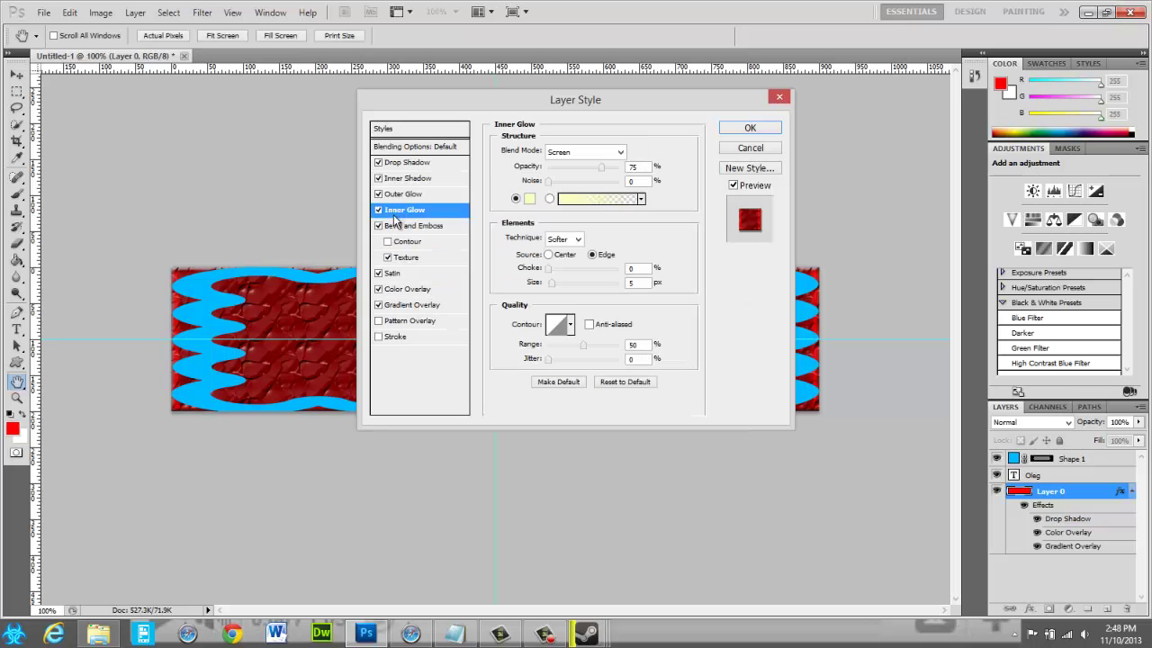
left_click(400, 324)
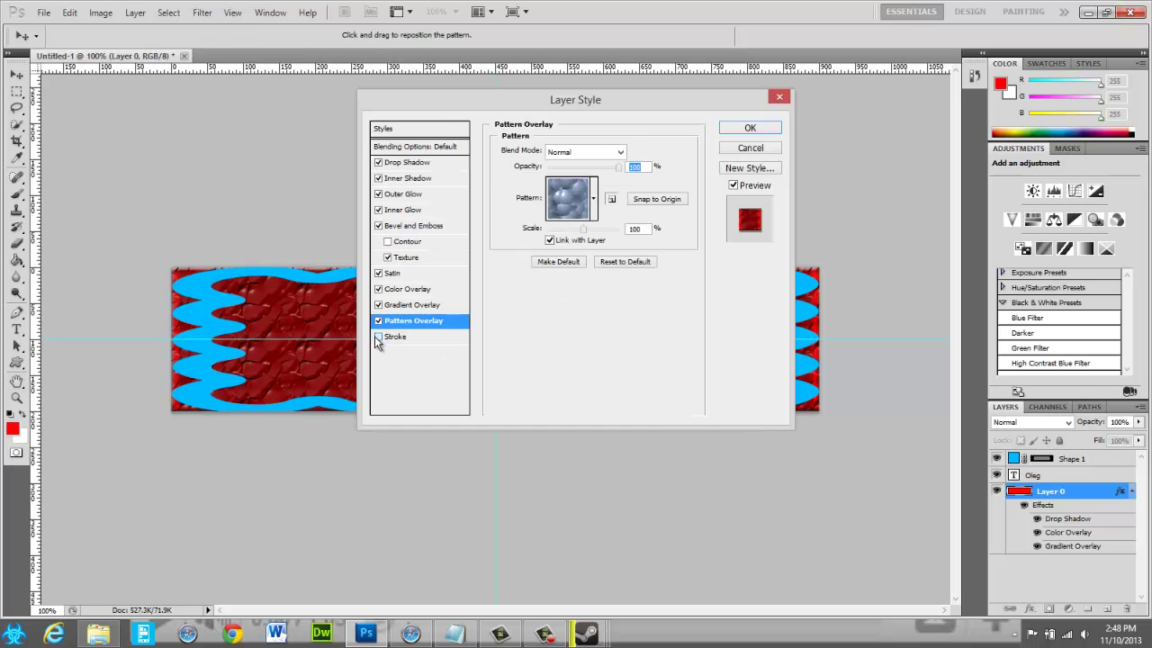
left_click(751, 127)
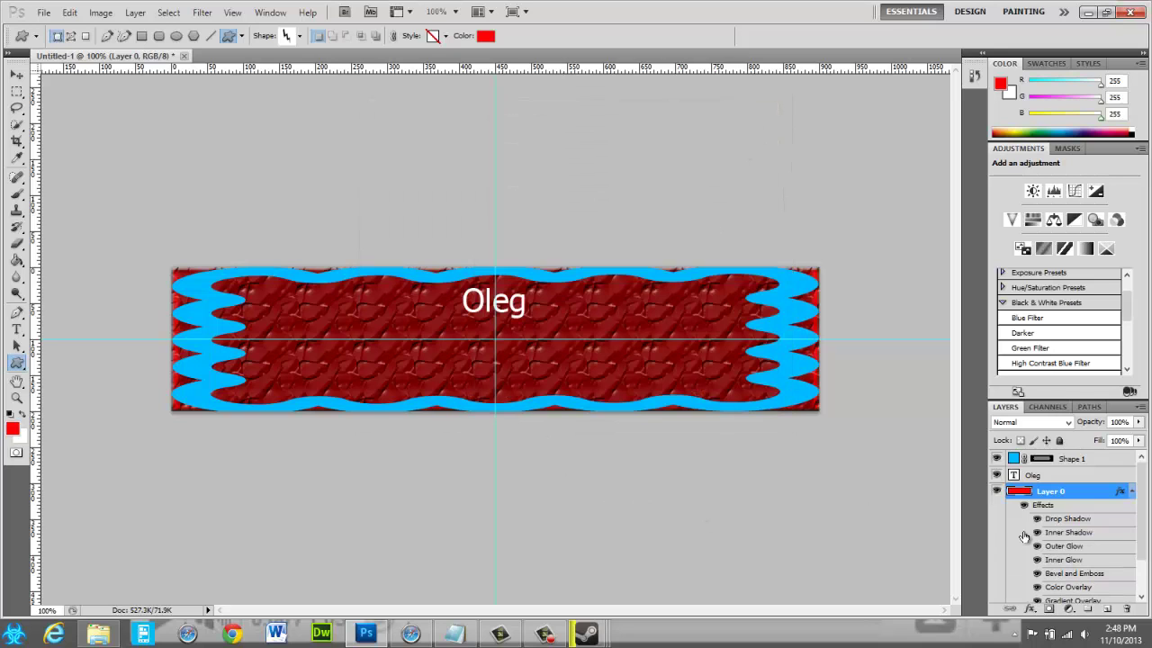
- Reopen Layer 0's style, add an outside Stroke, and review the glow, bevel and overlay effects
double_click(1096, 492)
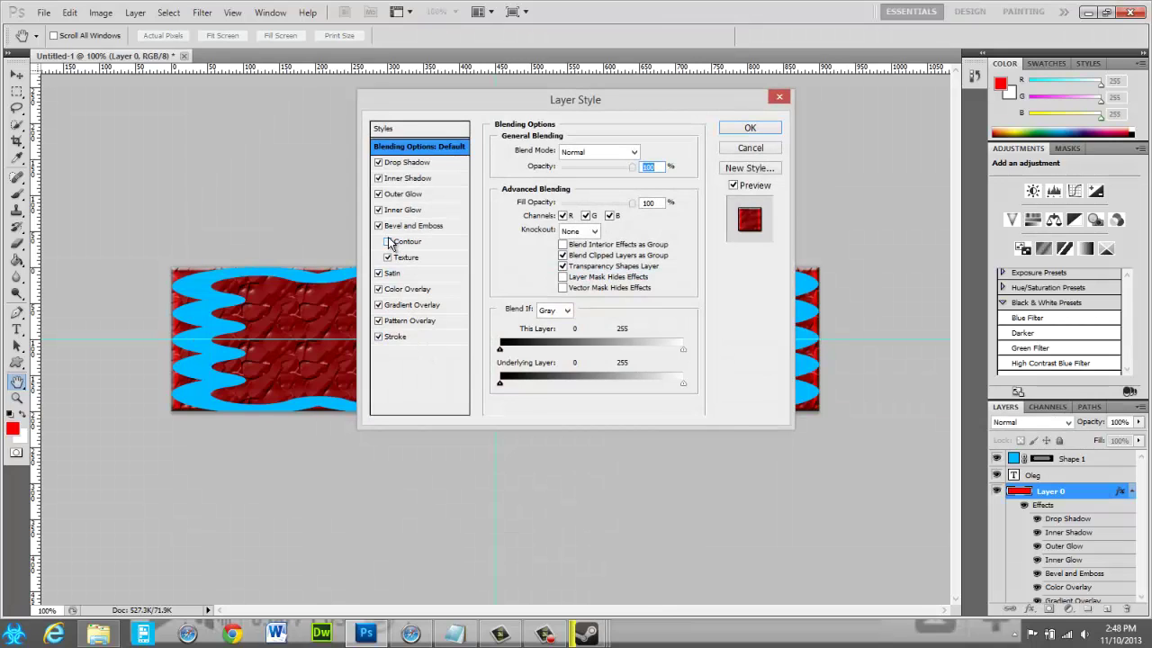
left_click(409, 342)
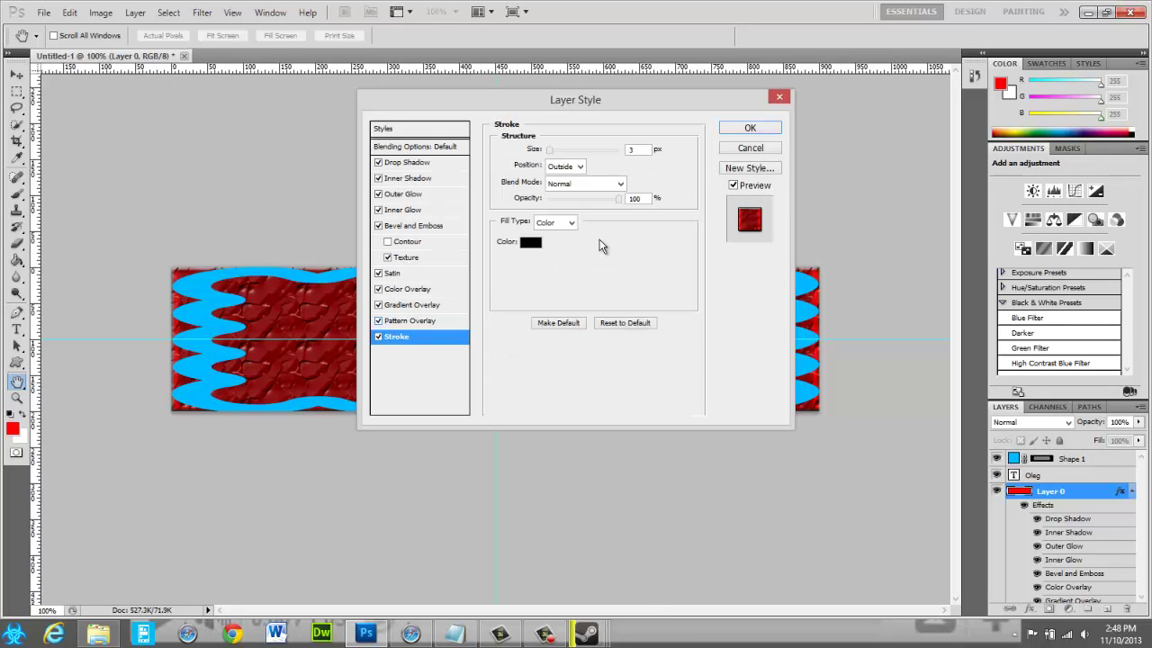
left_click(565, 167)
left_click(563, 170)
left_click(429, 195)
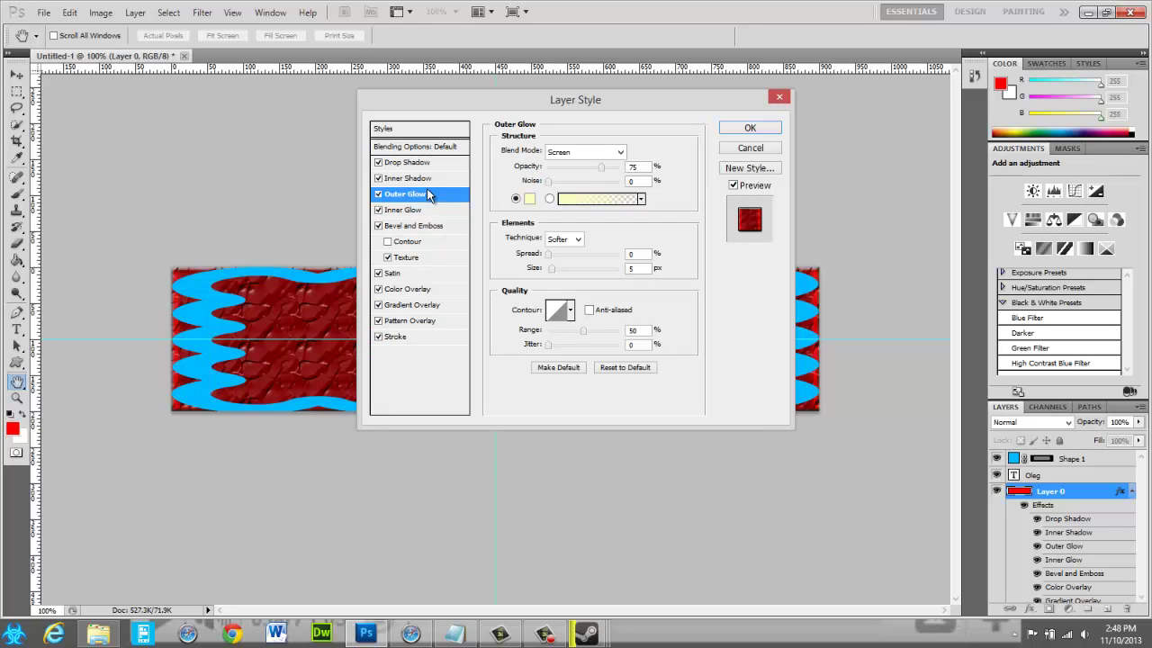
left_click(422, 177)
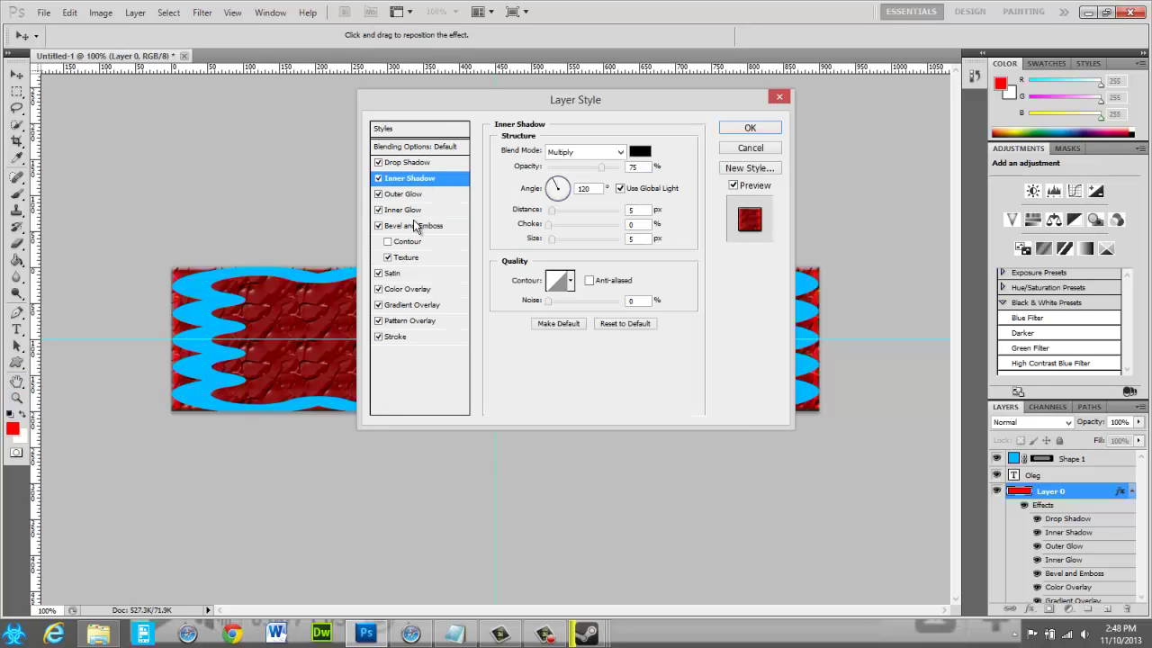
left_click(413, 220)
left_click(415, 214)
left_click(413, 292)
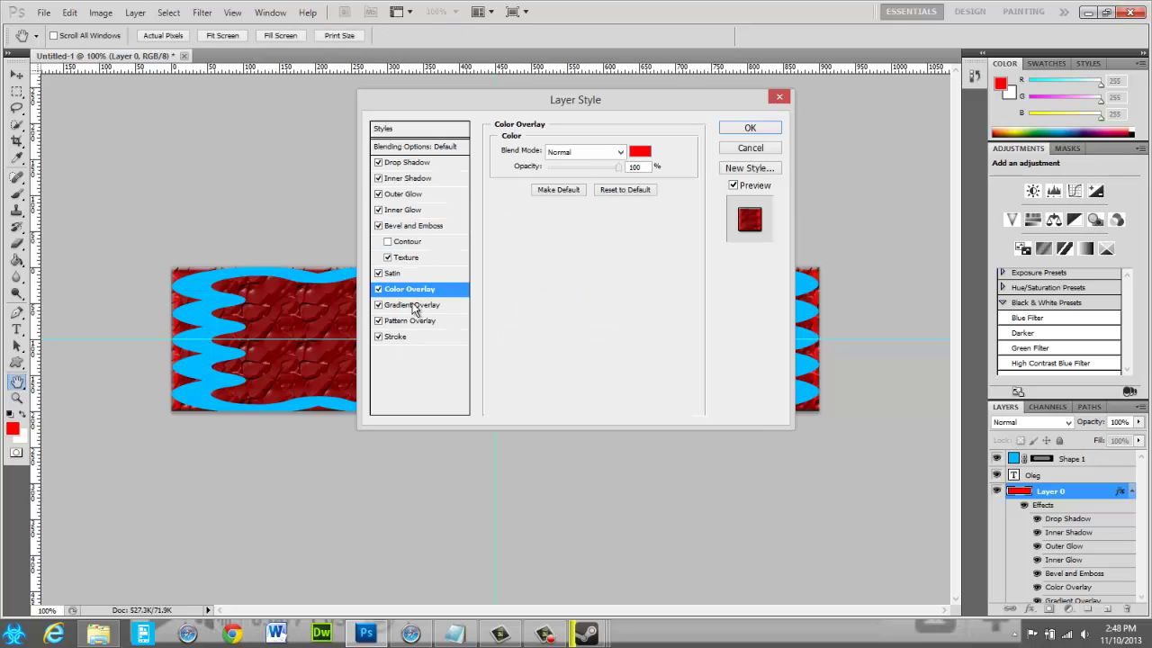
left_click(411, 308)
- Apply a rainbow pattern overlay, then recheck the gradient overlay's gradient without changing it
left_click(410, 322)
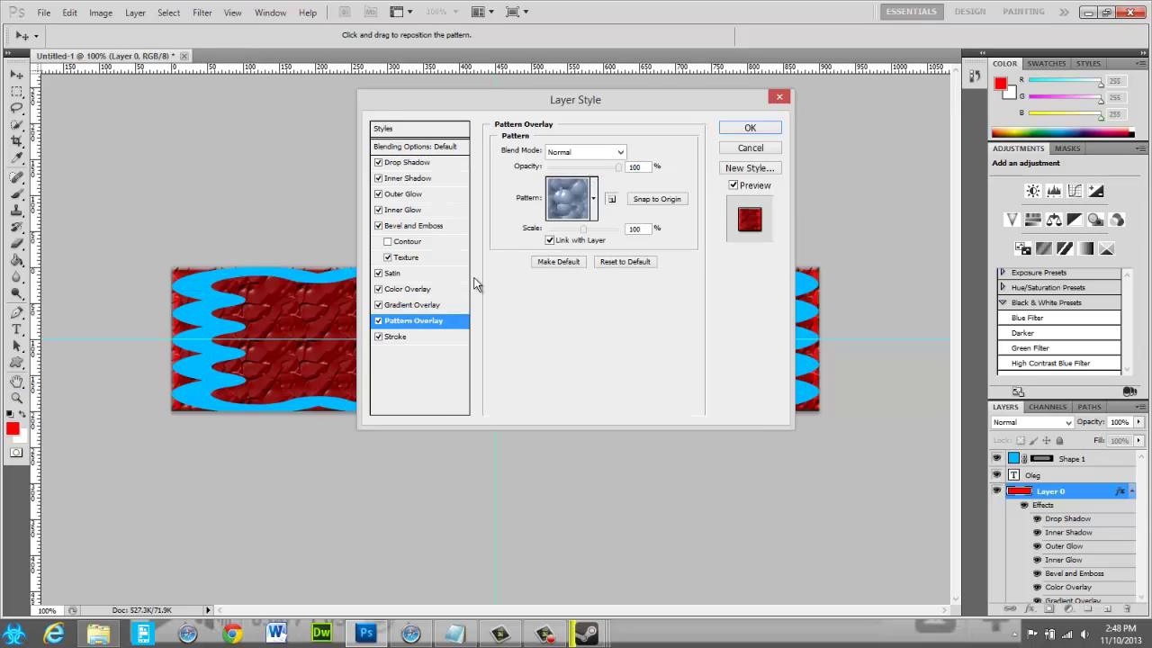
left_click(594, 199)
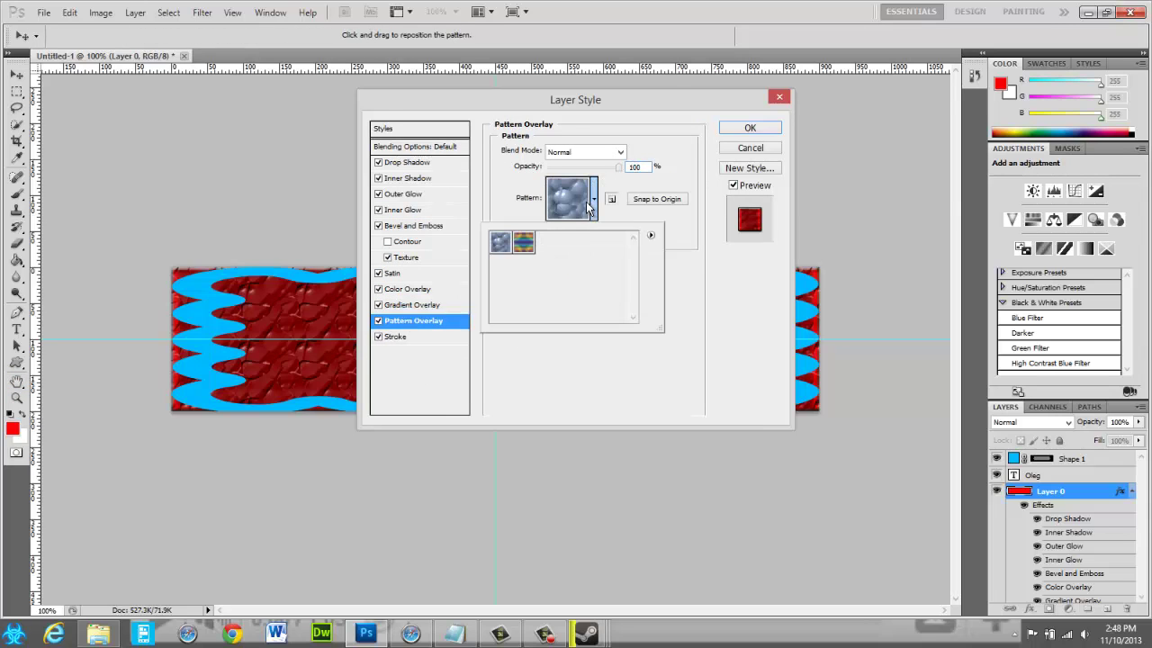
double_click(522, 247)
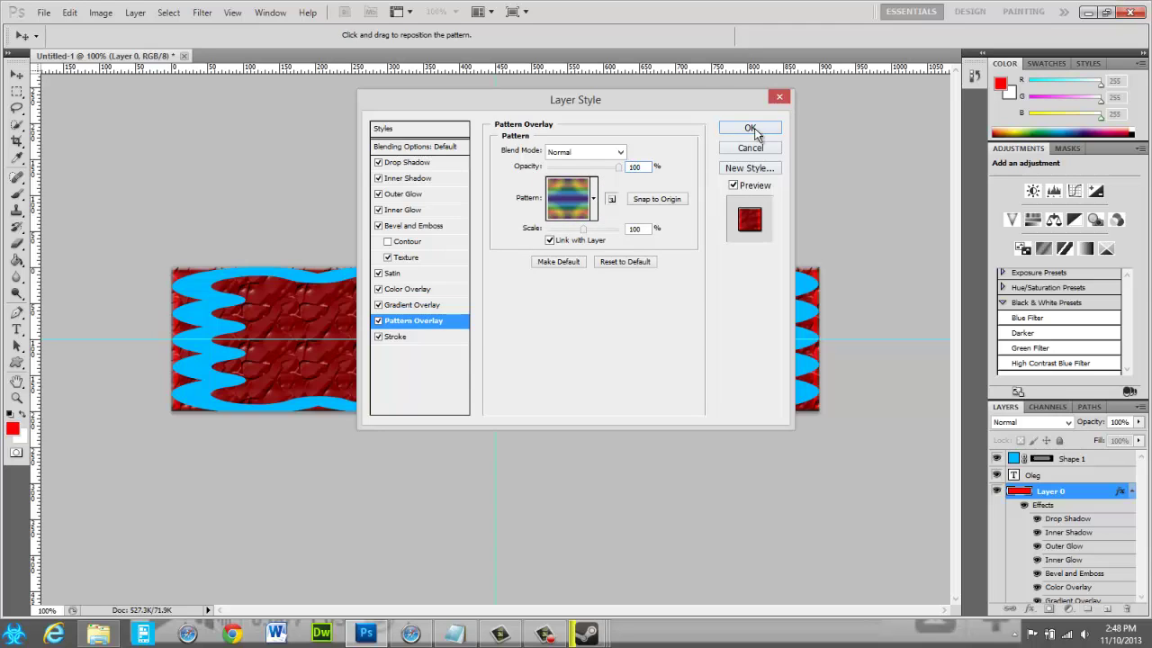
left_click(750, 128)
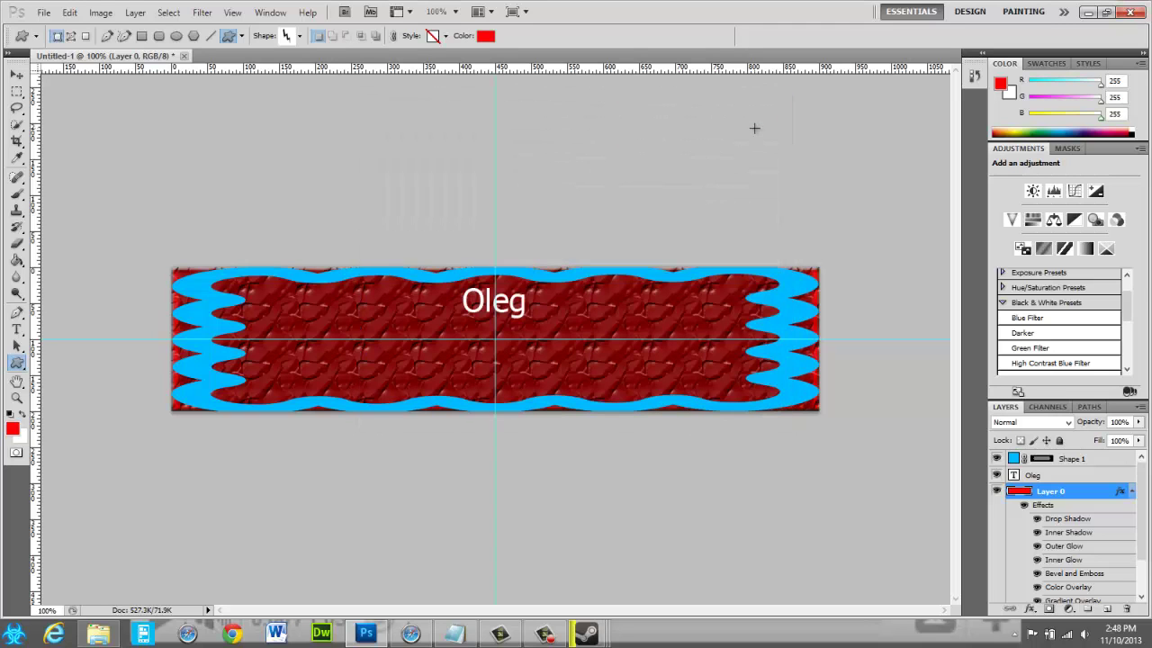
double_click(1073, 490)
left_click(417, 311)
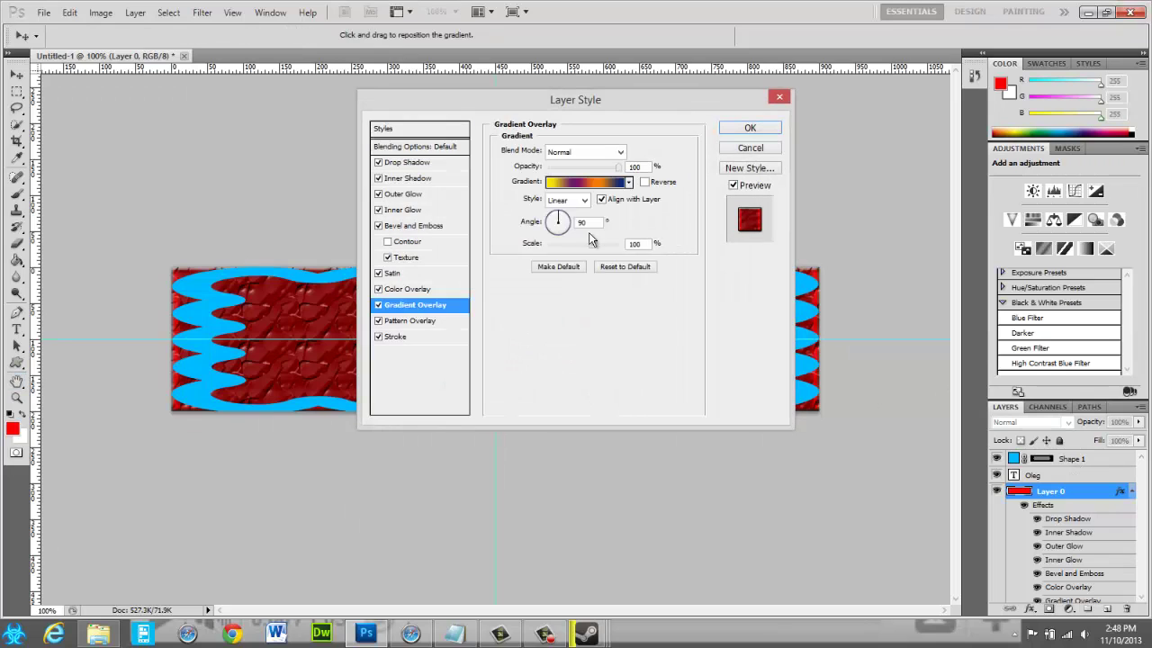
left_click(608, 184)
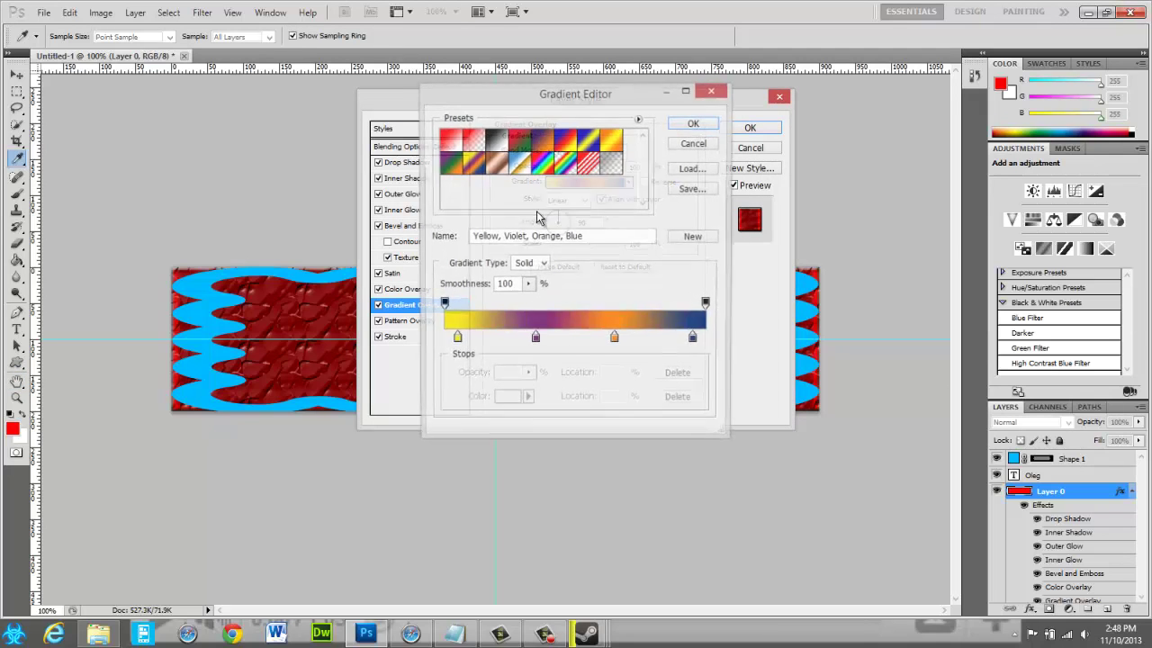
left_click(701, 141)
- Switch the pattern overlay to the blue bubbles pattern in Dissolve mode and apply it
left_click(396, 319)
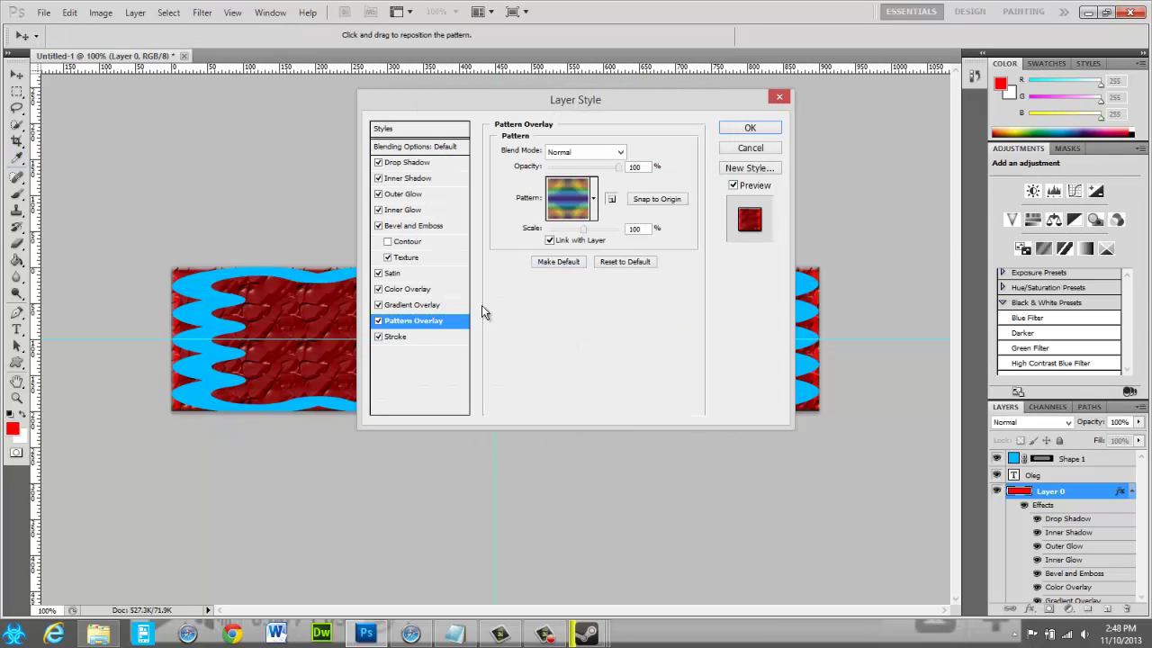
left_click(594, 198)
double_click(495, 245)
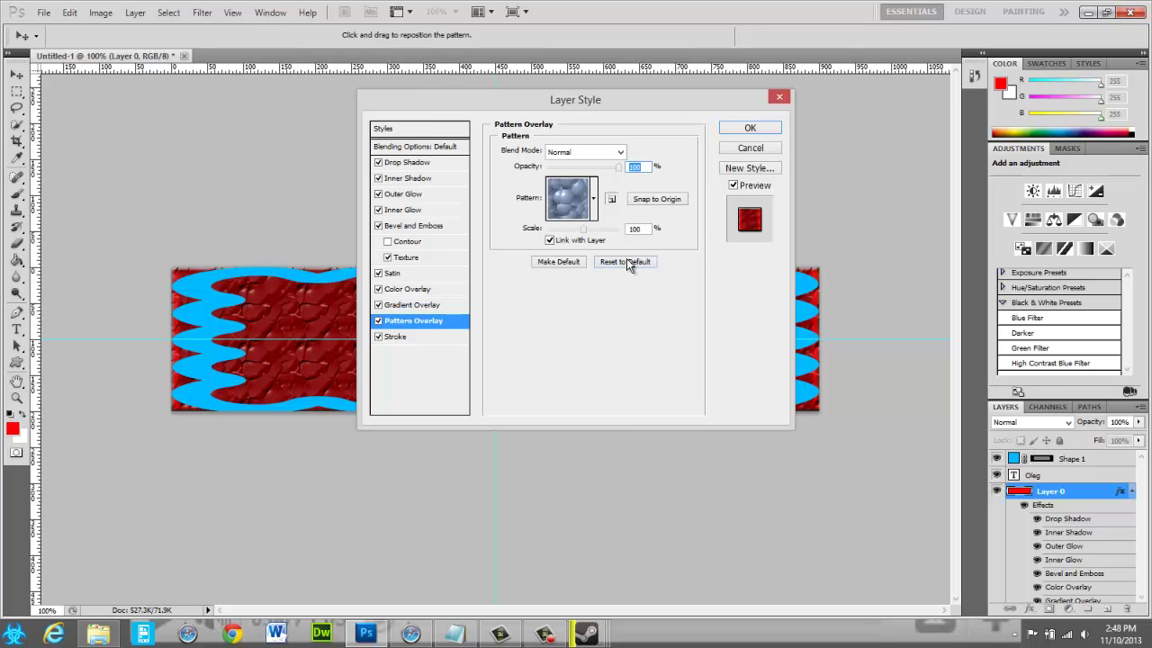
left_click(619, 153)
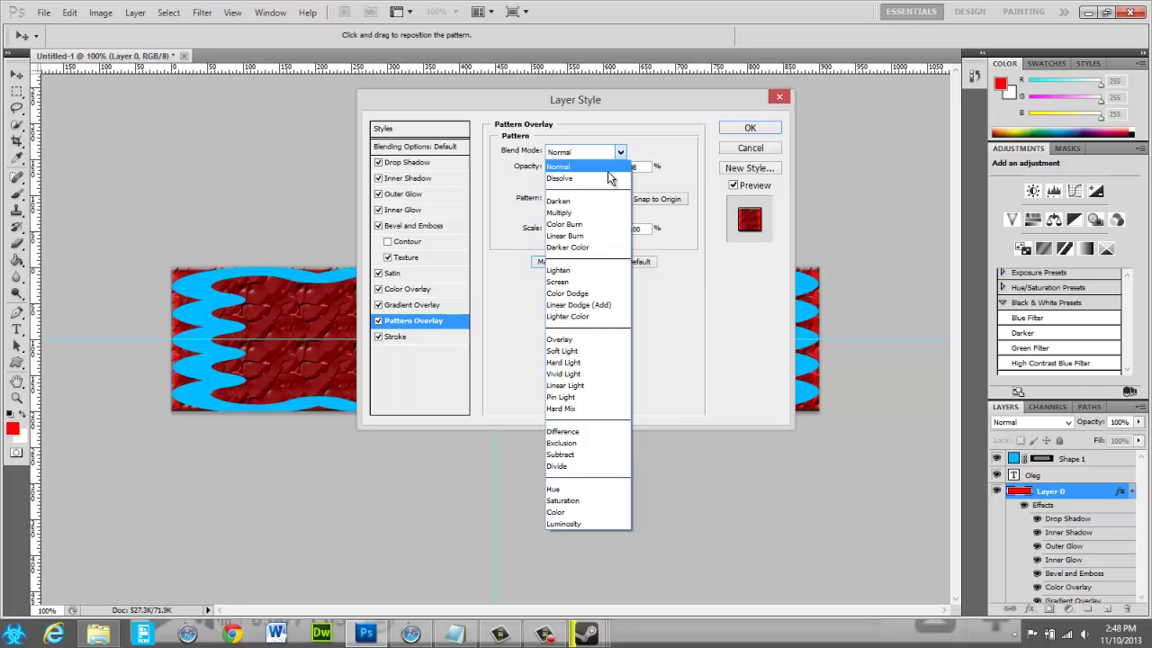
left_click(609, 177)
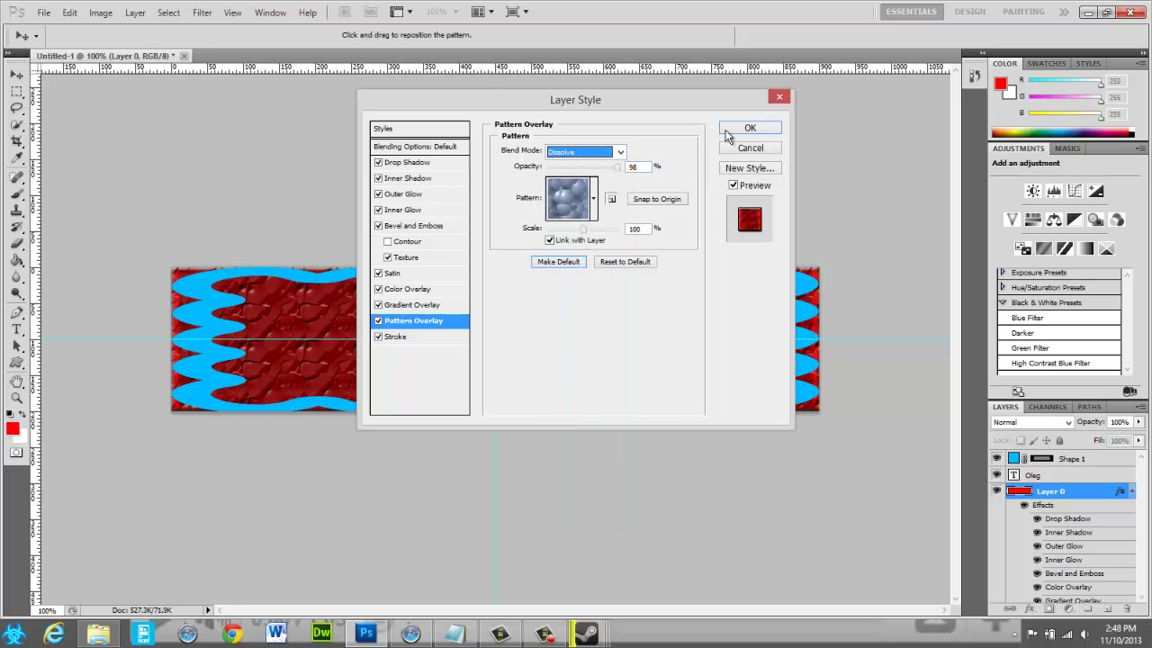
left_click(733, 130)
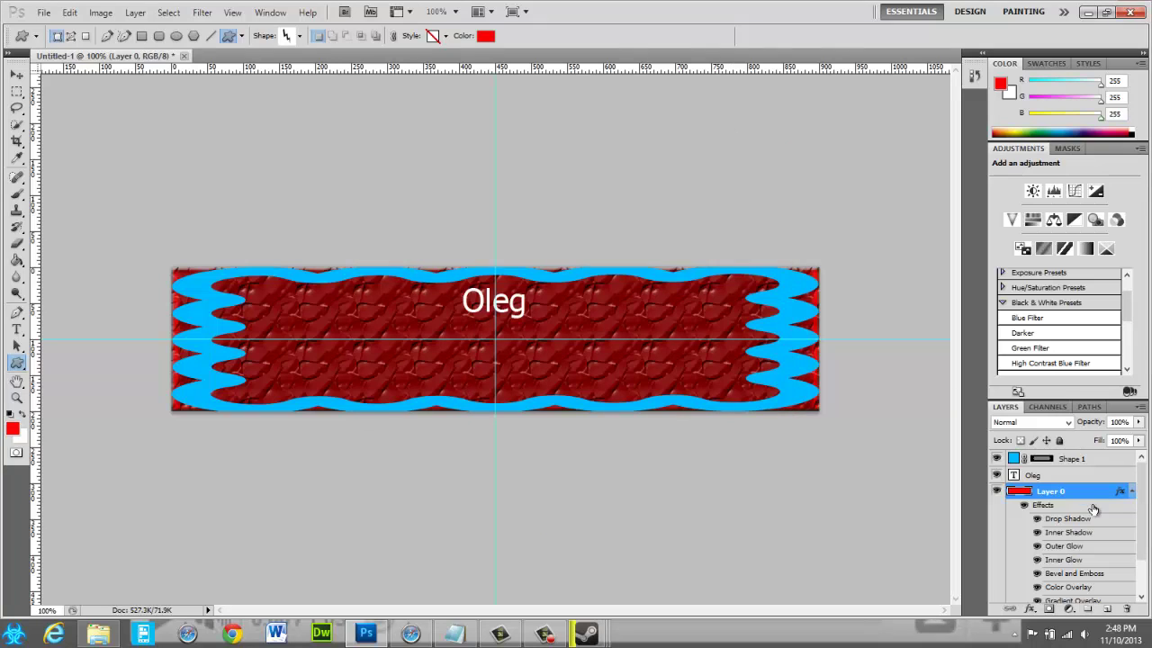
double_click(1081, 502)
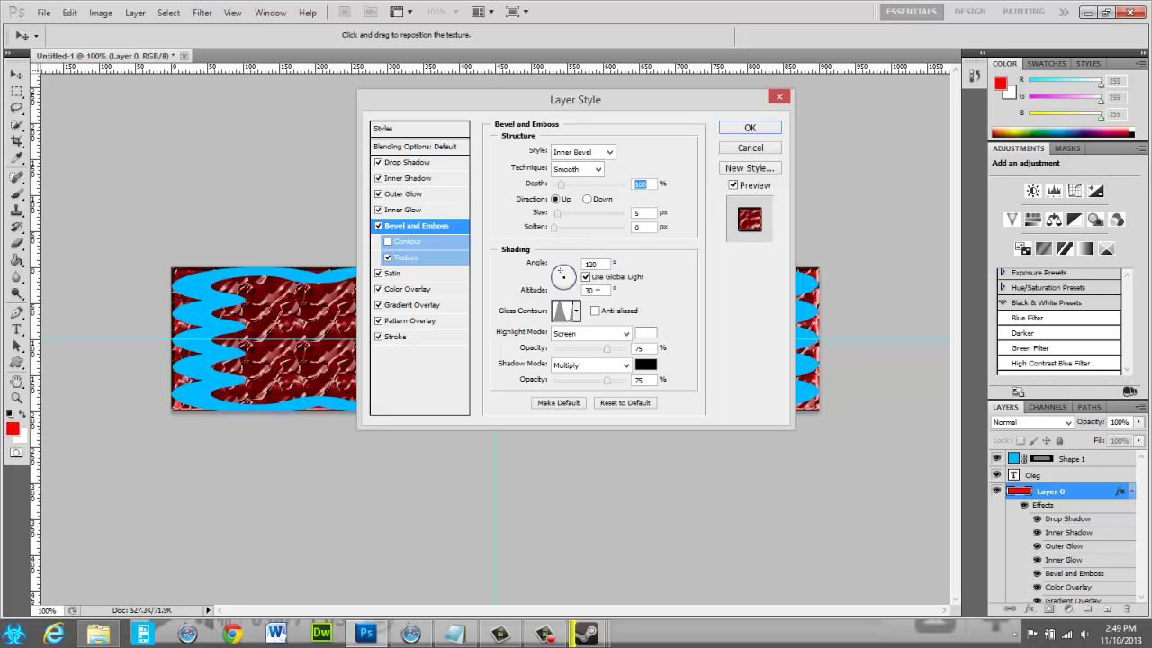
- Try several gloss contour presets, keeping Screen highlights and the Smooth technique
left_click(565, 312)
left_click(650, 150)
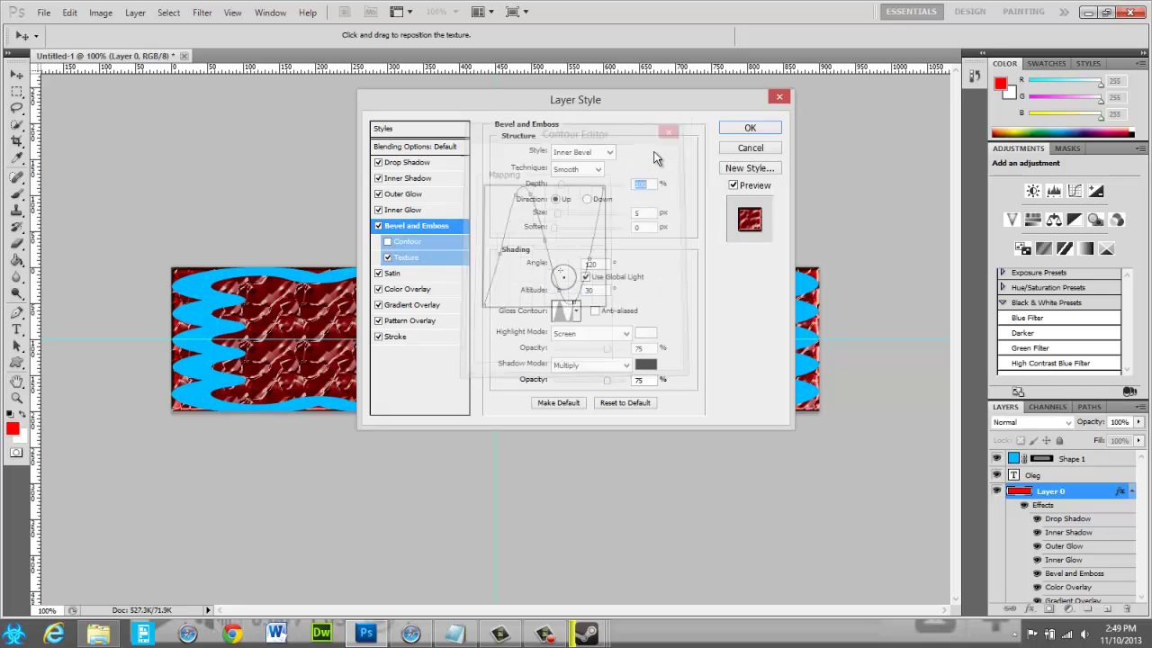
left_click(577, 310)
left_click(551, 353)
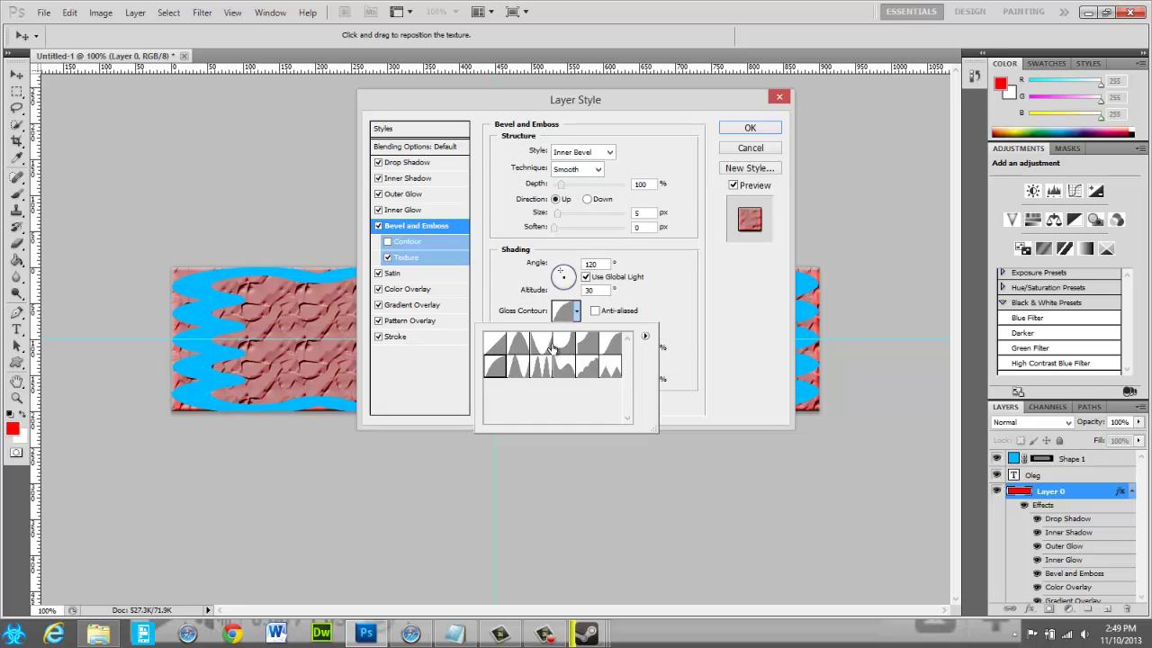
left_click(522, 365)
left_click(619, 321)
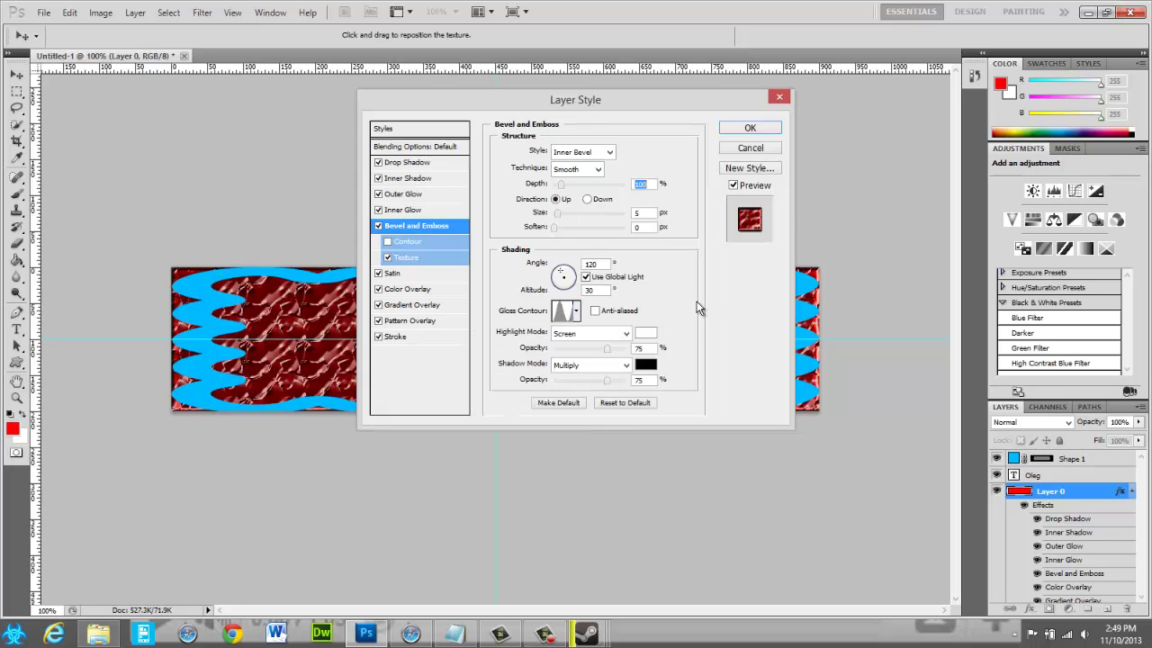
left_click(585, 334)
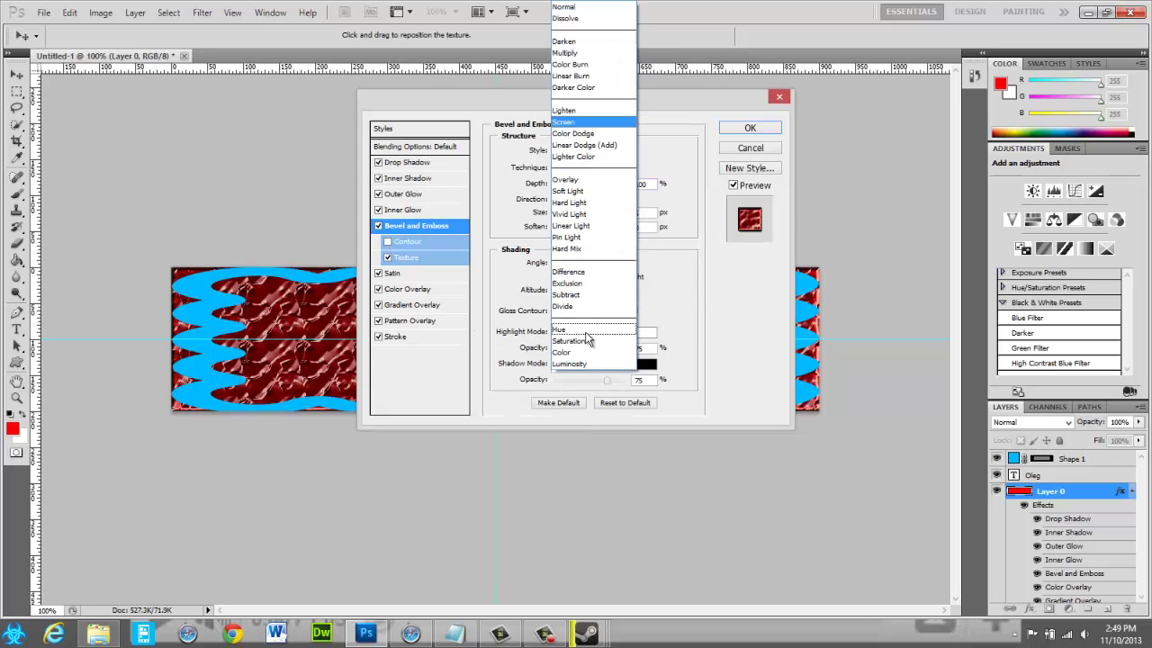
left_click(688, 320)
left_click(587, 171)
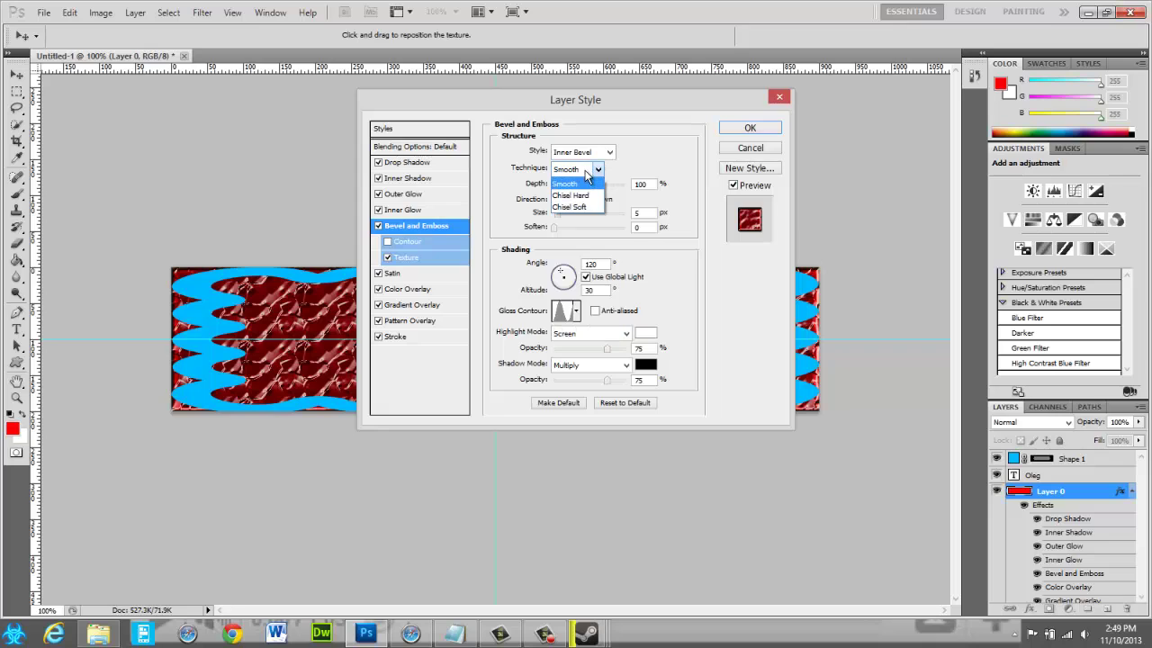
left_click(586, 184)
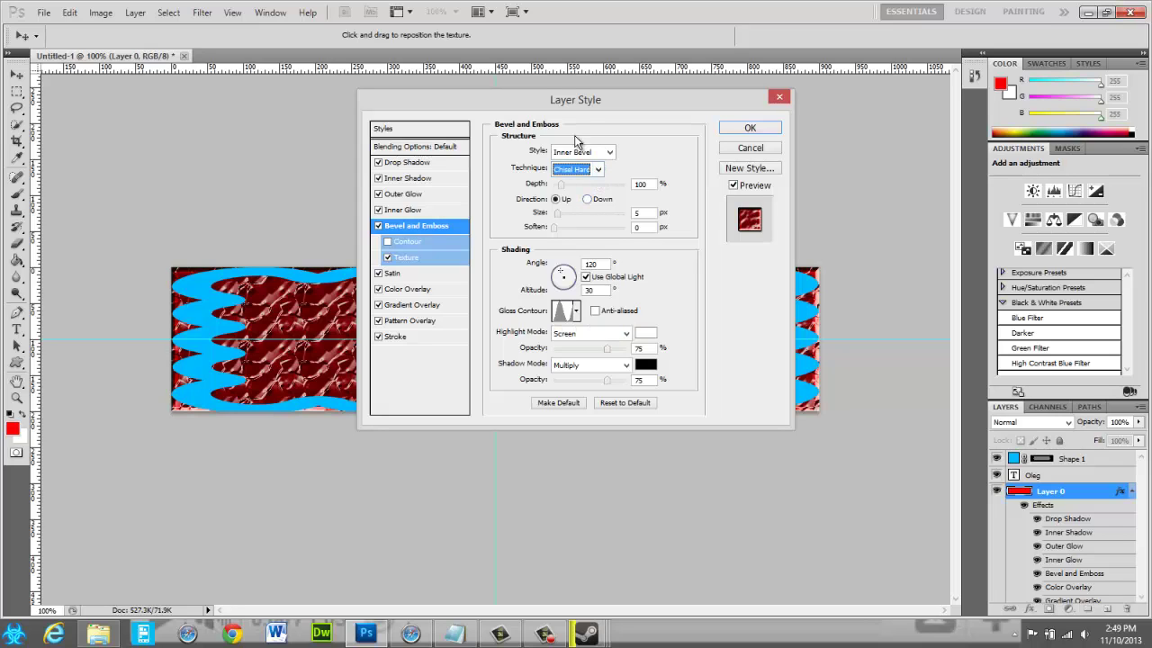
- Compare the Pillow Emboss, Stroke Emboss and Outer Bevel styles before settling on Emboss
left_click(590, 154)
left_click(595, 190)
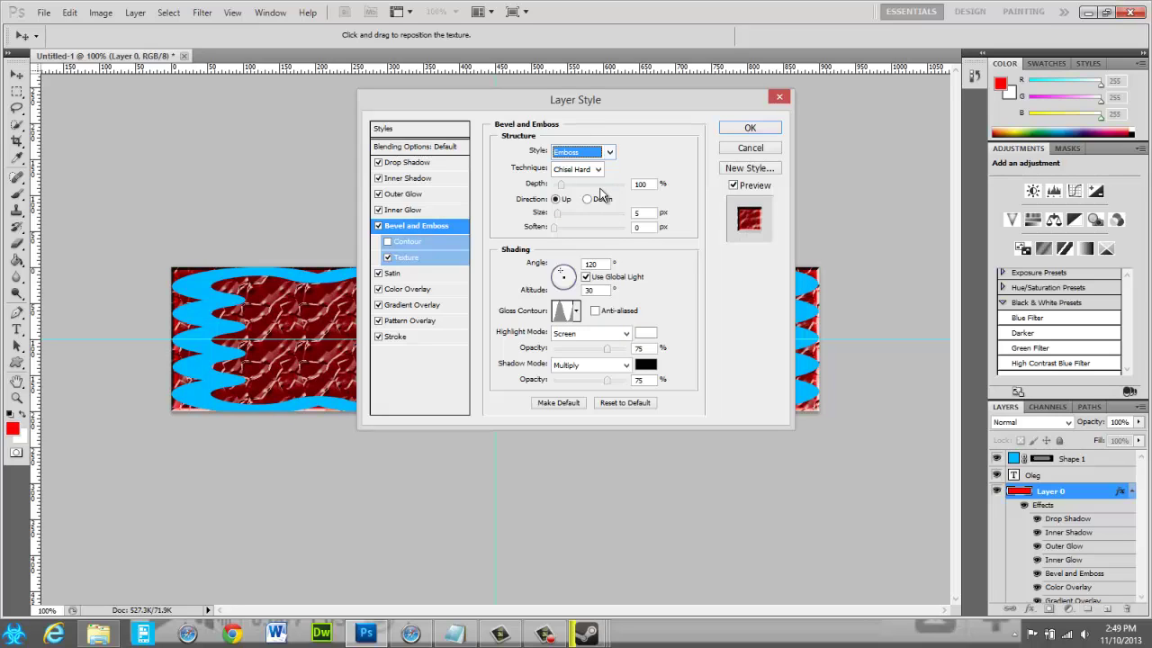
left_click(594, 155)
left_click(591, 200)
left_click(590, 153)
left_click(592, 201)
left_click(591, 150)
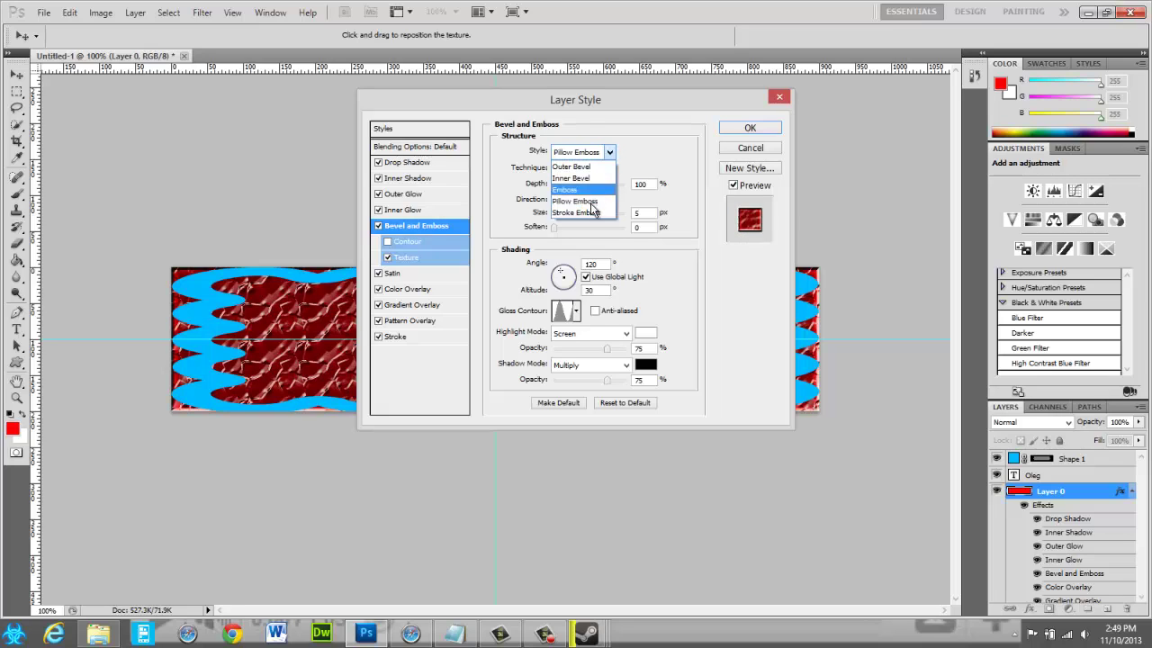
left_click(592, 212)
left_click(604, 152)
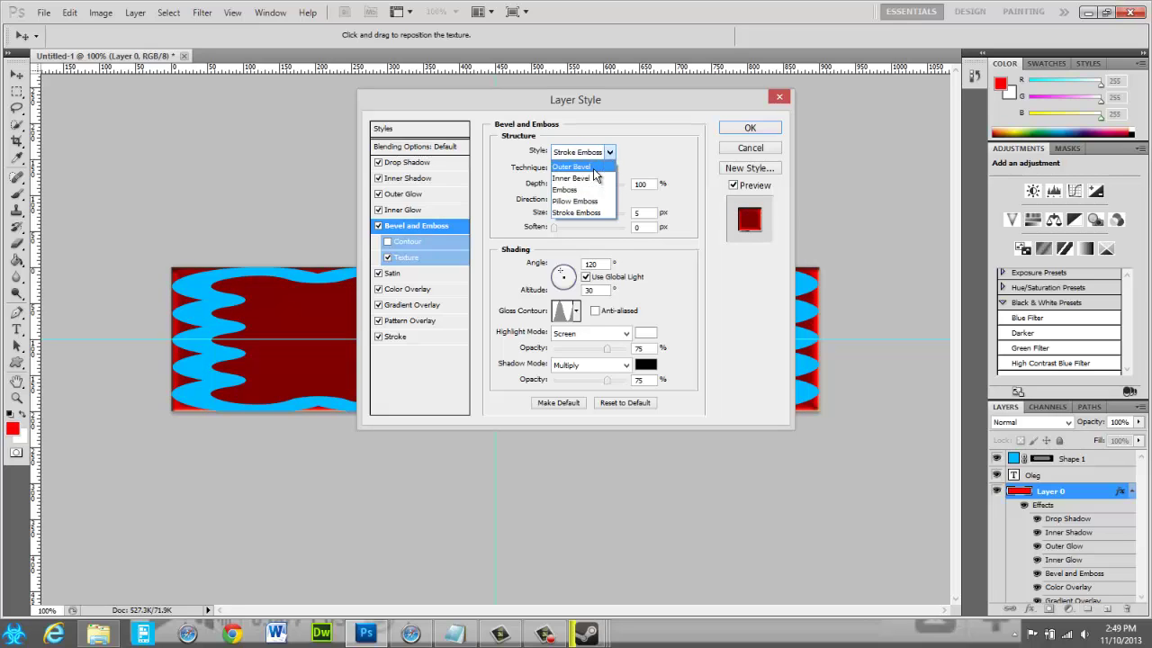
left_click(603, 165)
left_click(608, 153)
left_click(601, 189)
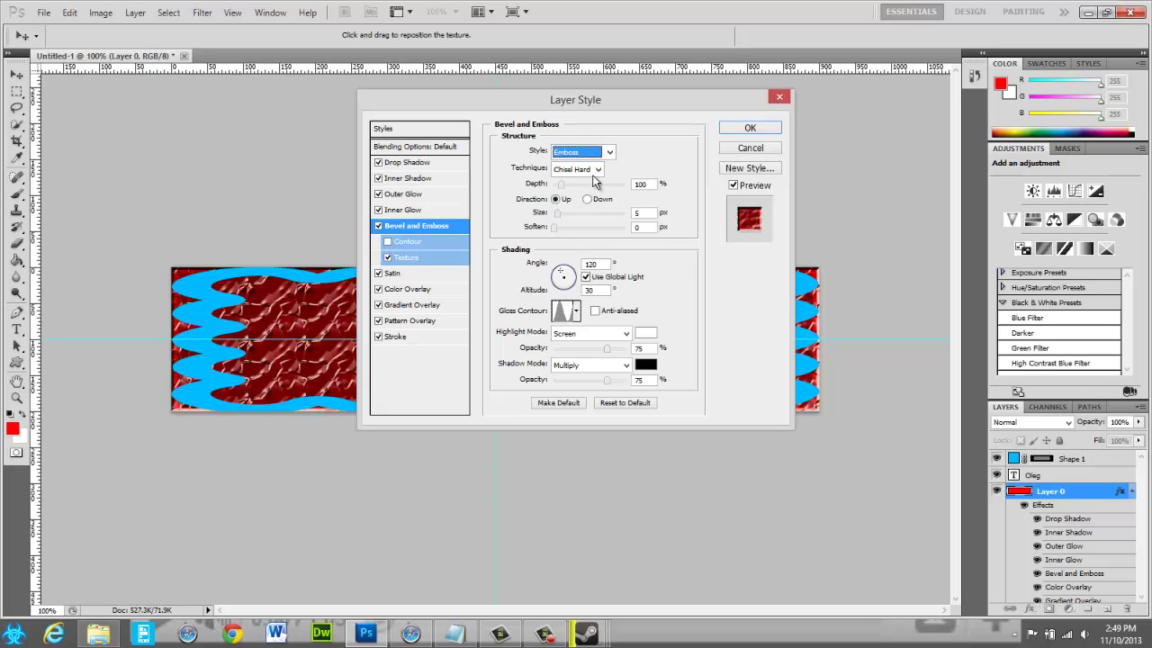
- Raise the emboss depth to 134% and set the highlight mode to Difference
left_click(569, 184)
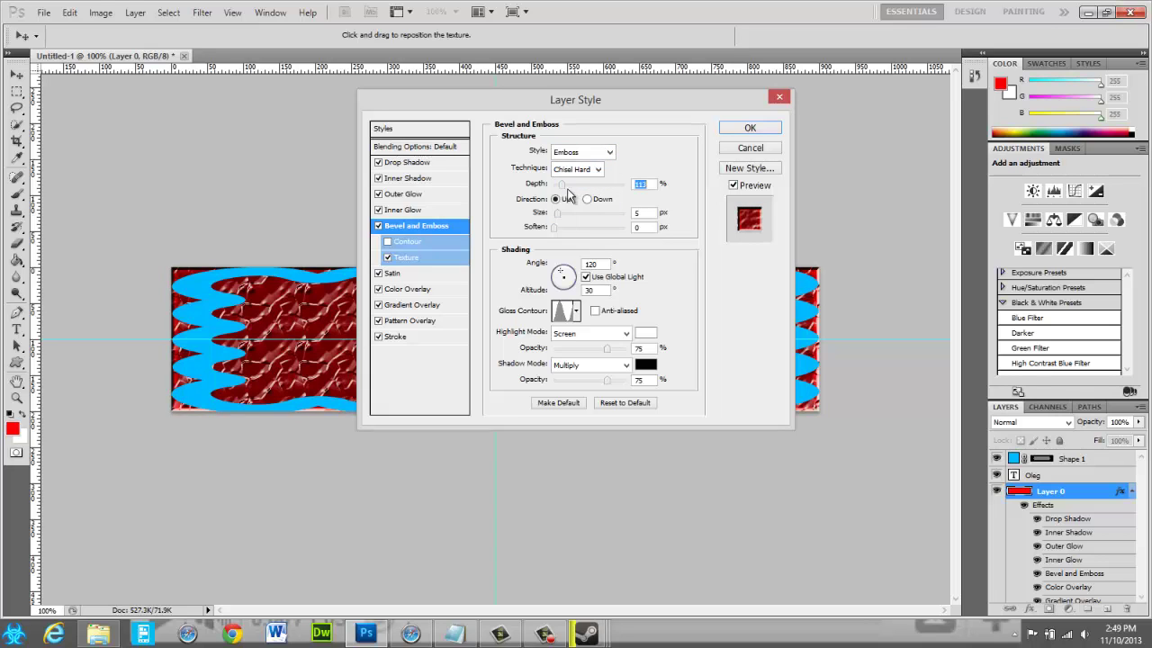
mouse_move(568, 190)
left_mouse_down()
mouse_move(556, 186)
mouse_move(566, 193)
left_mouse_up()
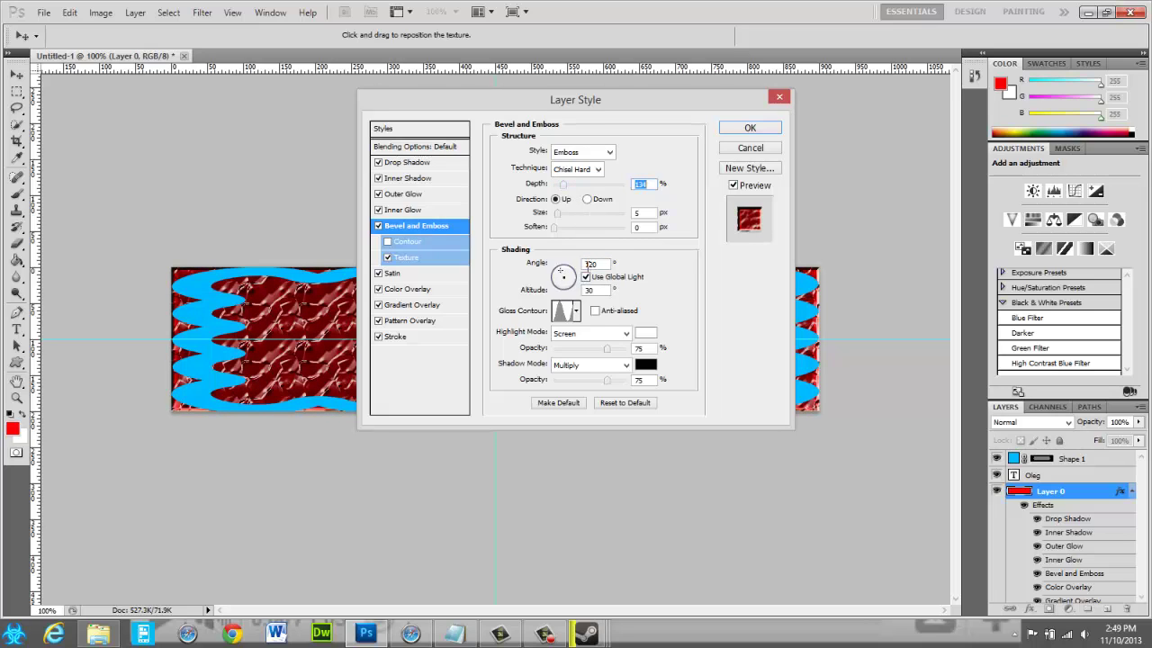
left_click(616, 335)
left_click(682, 318)
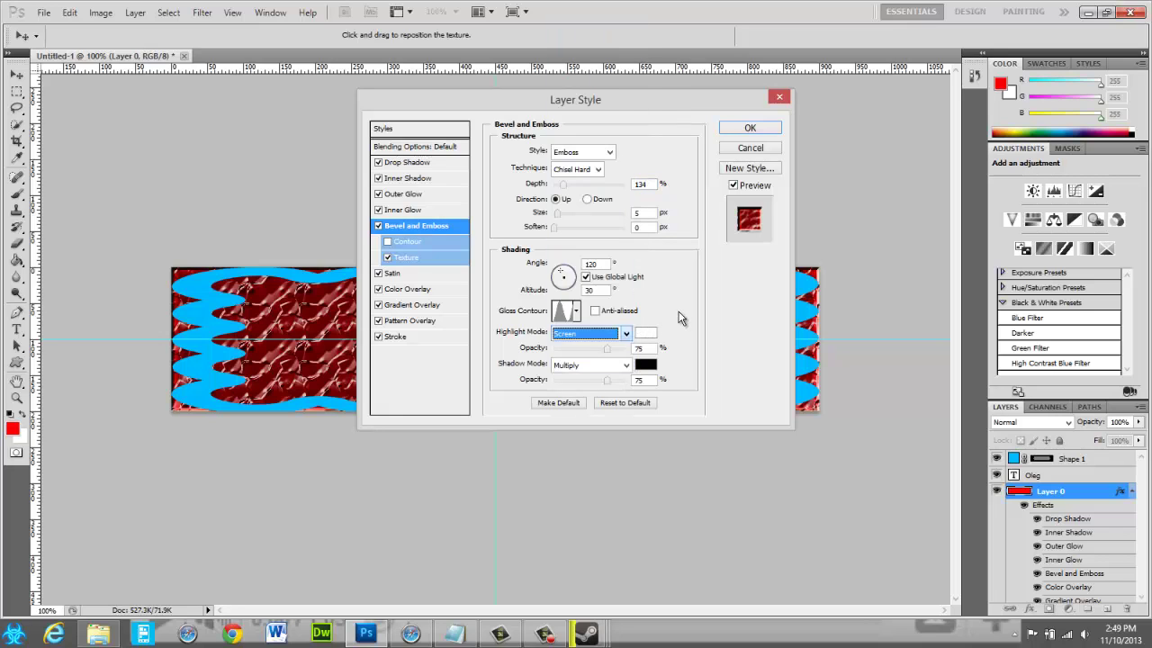
key("c")
key("c")
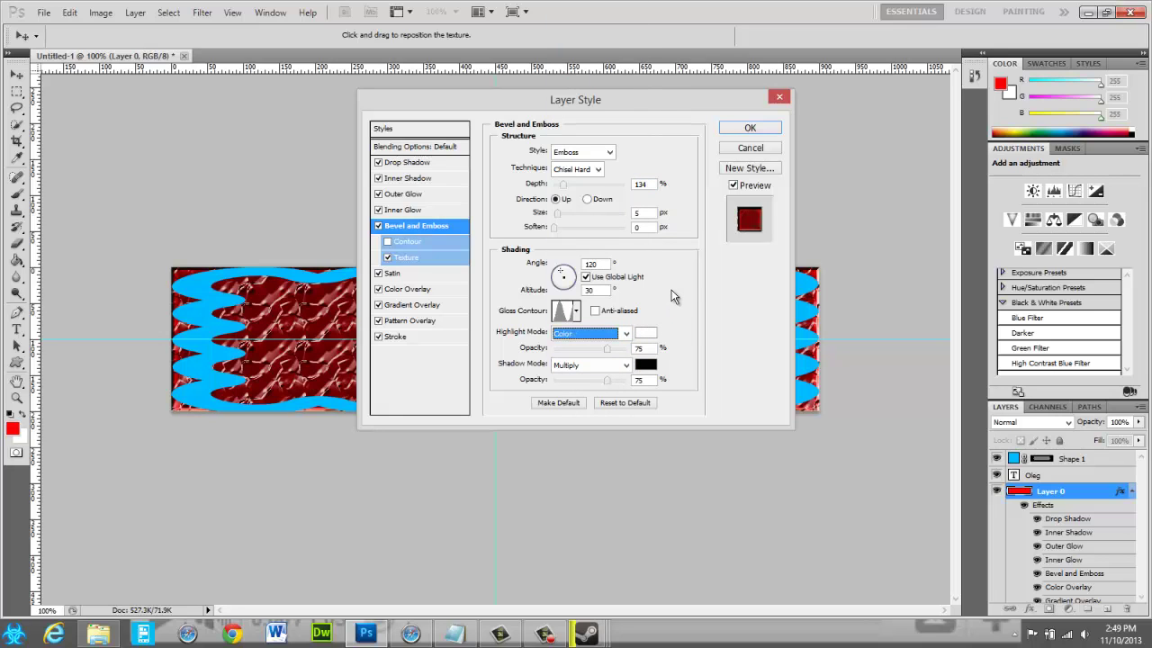
key("d")
key("d")
key("d")
key("d")
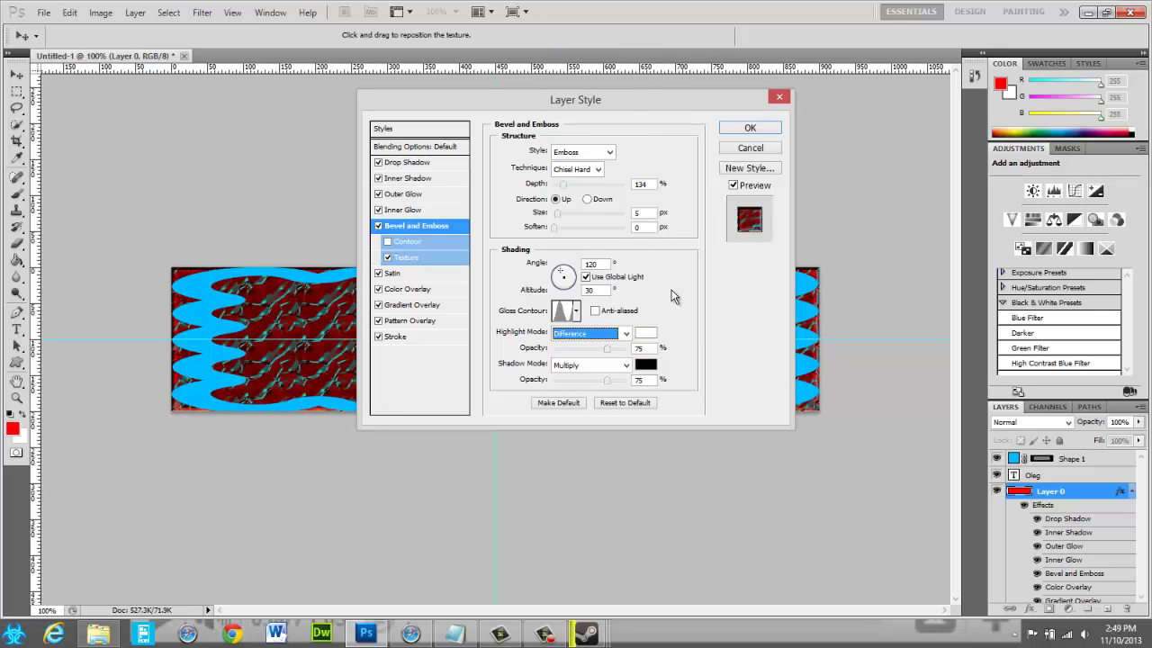
left_click(438, 226)
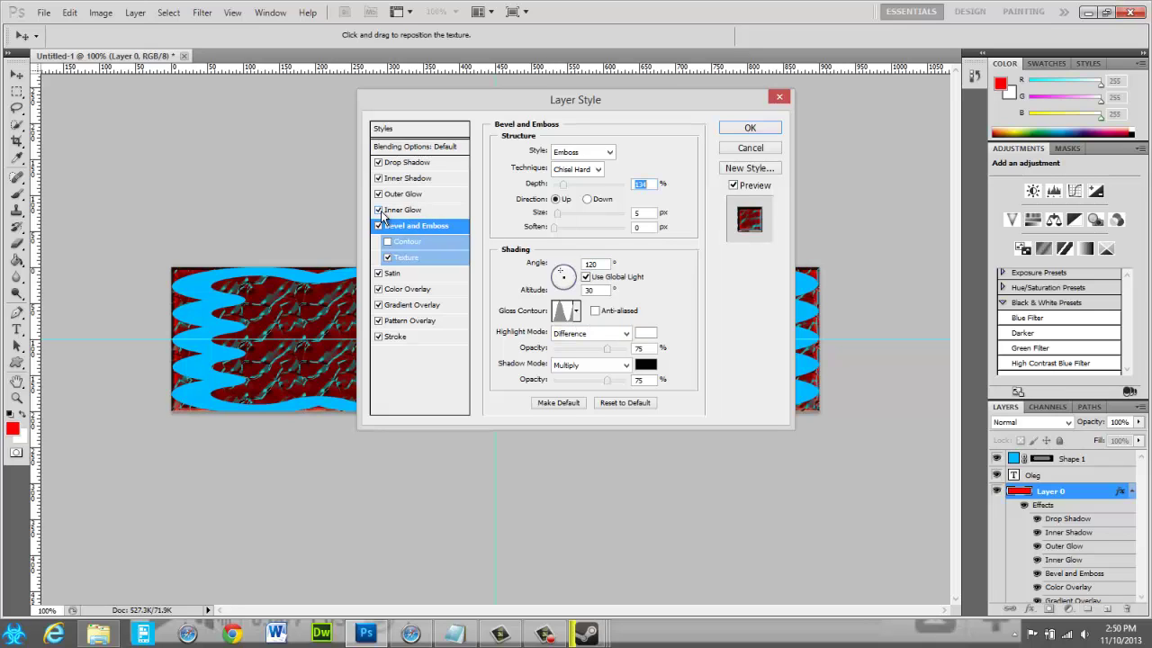
- Turn off Outer Glow and Color Overlay and turn on Inner Shadow, keeping Inner Glow and Satin
left_click(379, 210)
left_click(379, 210)
left_click(379, 194)
left_click(379, 178)
left_click(378, 273)
left_click(378, 273)
left_click(378, 290)
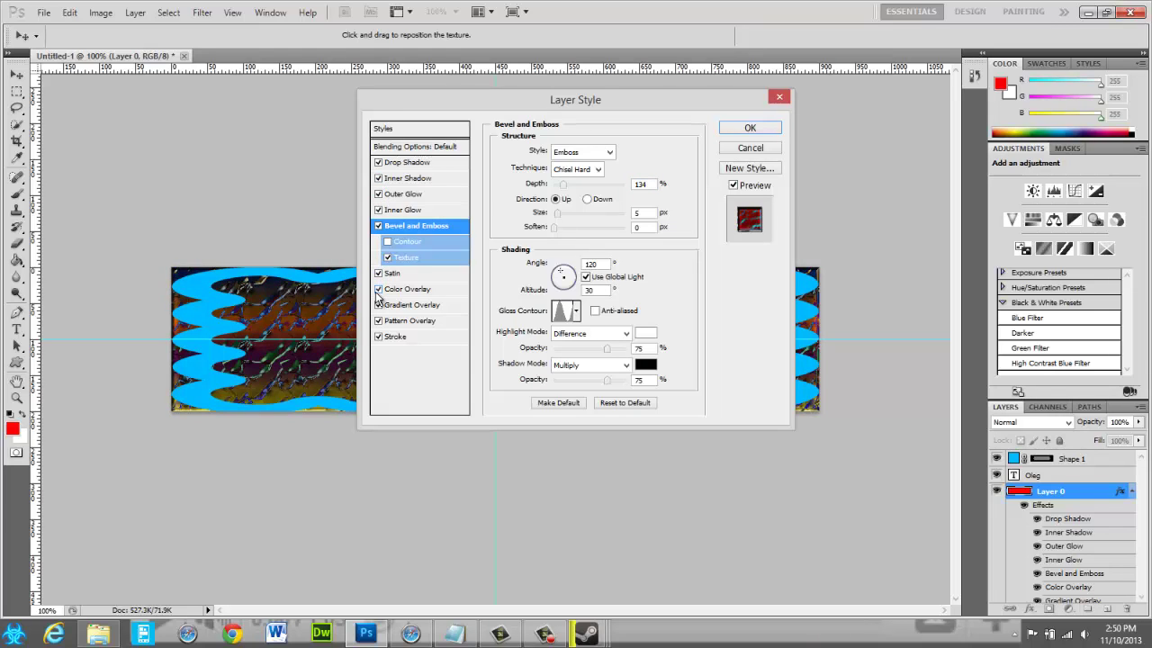
left_click(378, 290)
left_click(378, 289)
left_click(419, 306)
- Disable the red Color Overlay and apply a rainbow Spectrum gradient overlay to Layer 0
left_click(414, 289)
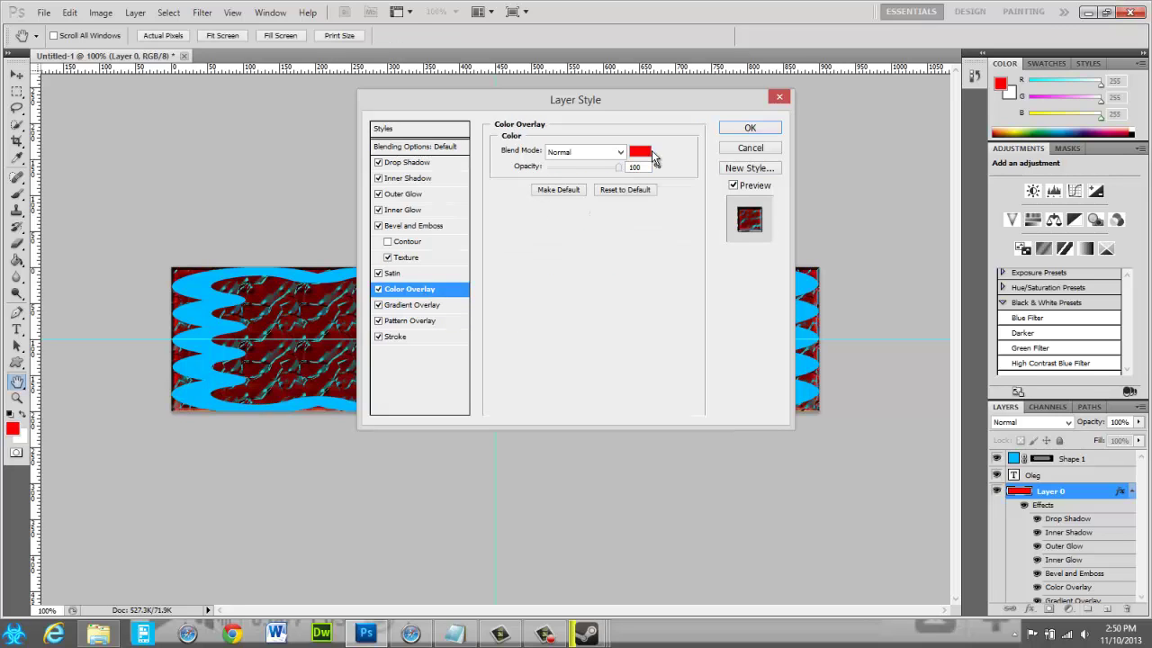
left_click(379, 289)
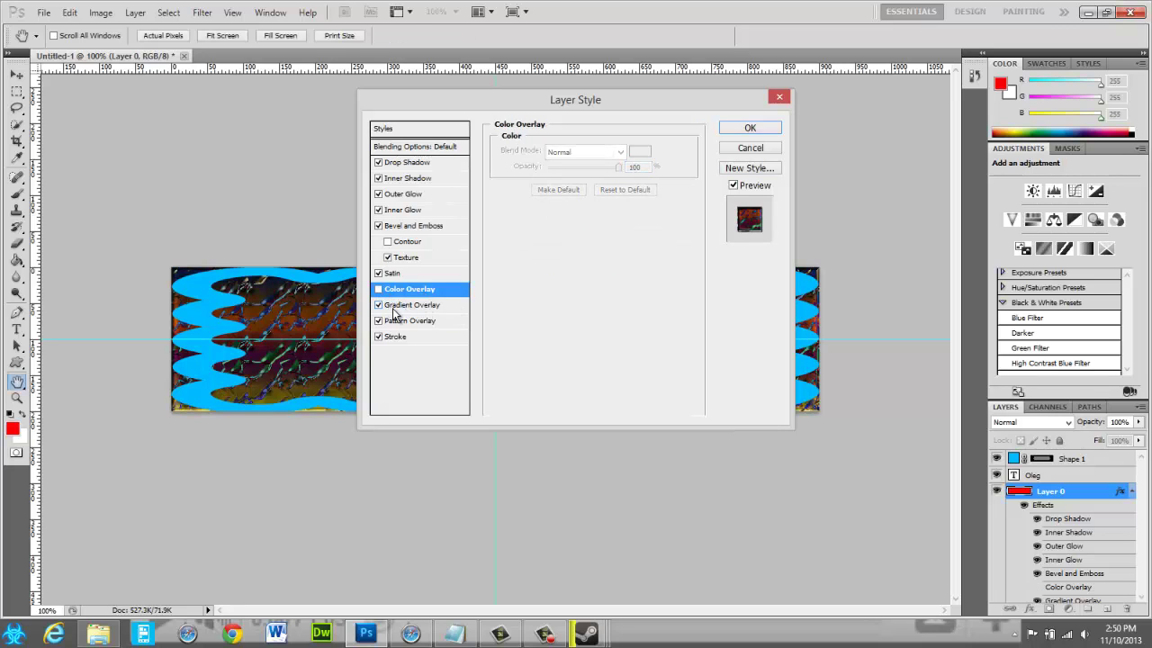
left_click(396, 306)
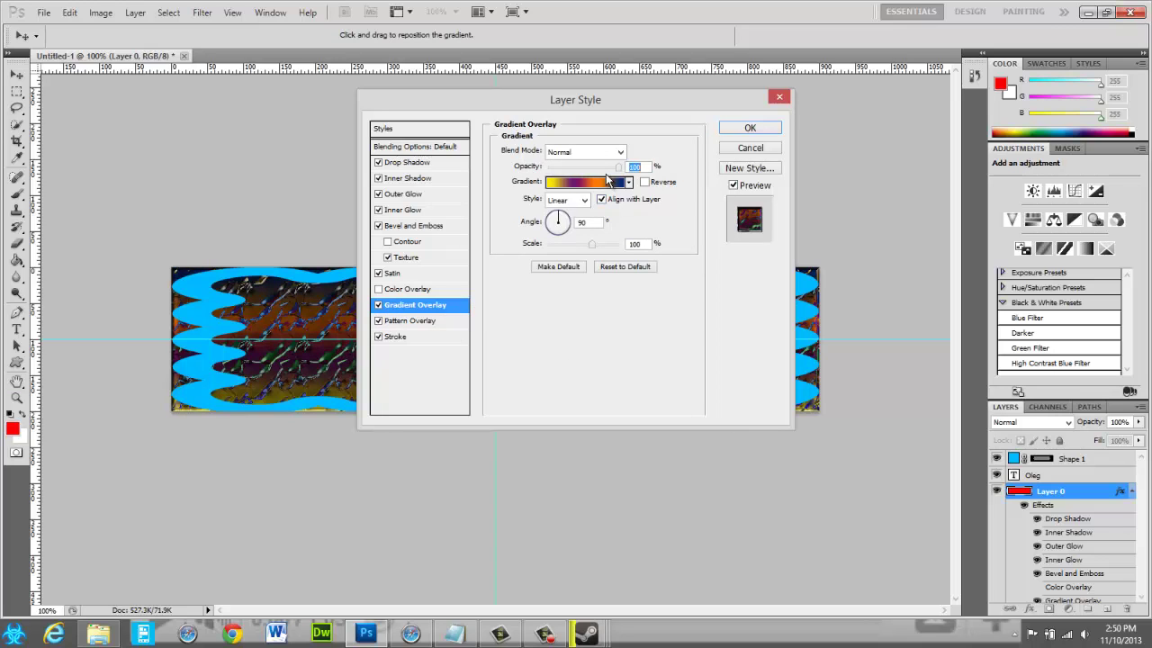
left_click(585, 181)
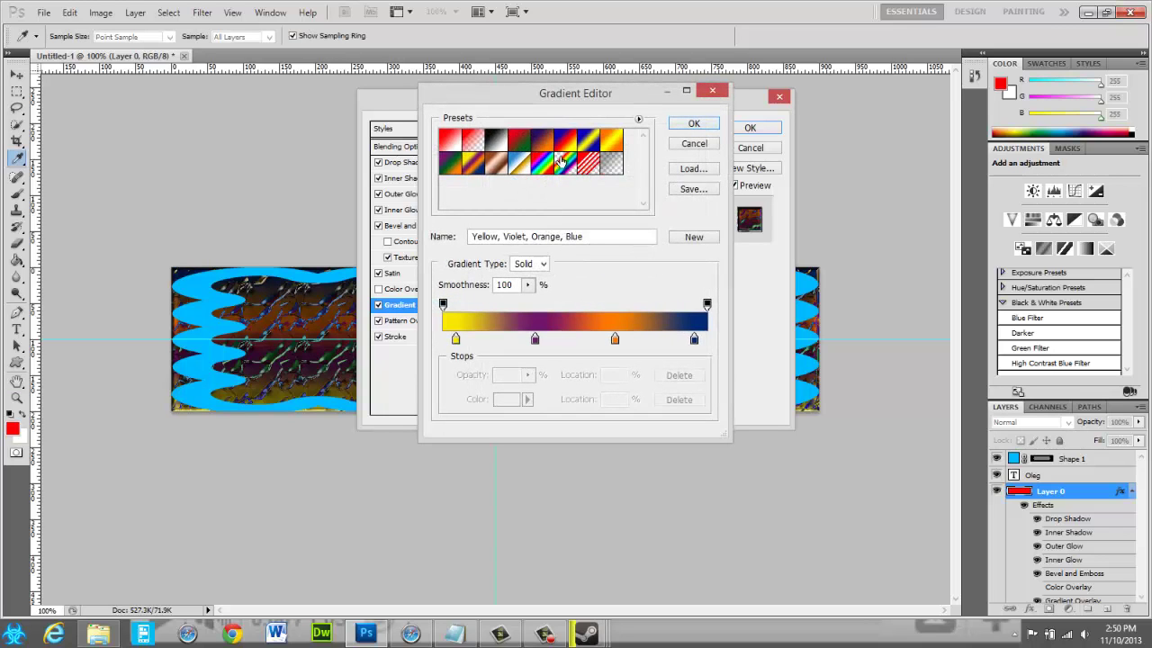
left_click(583, 170)
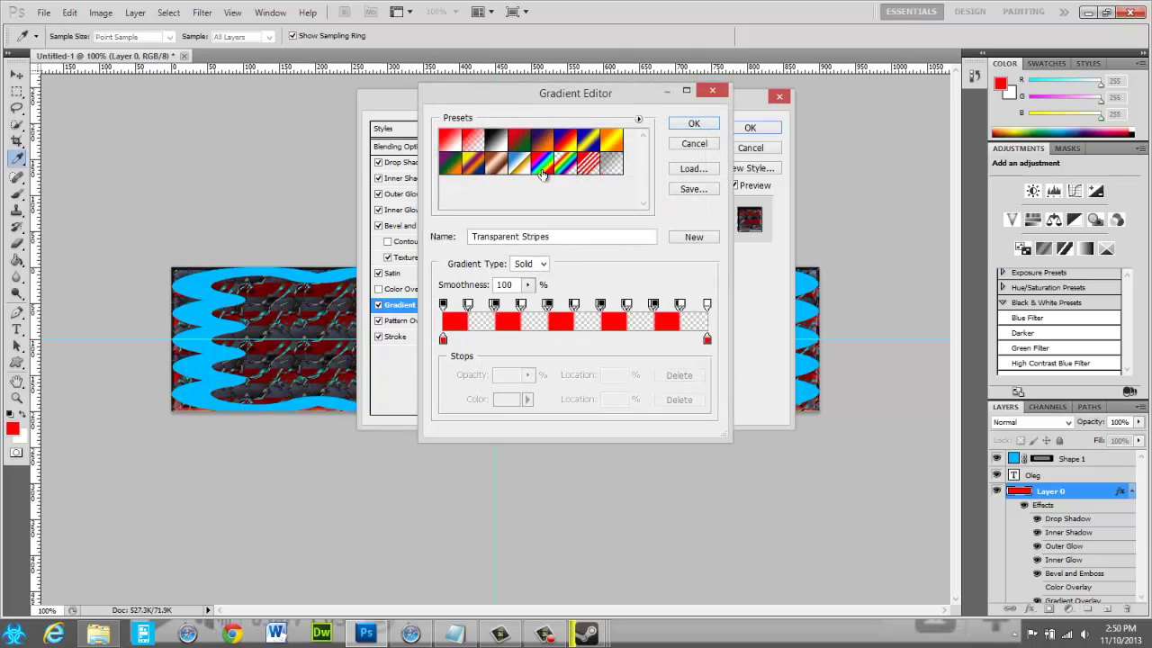
left_click(544, 168)
left_click(694, 123)
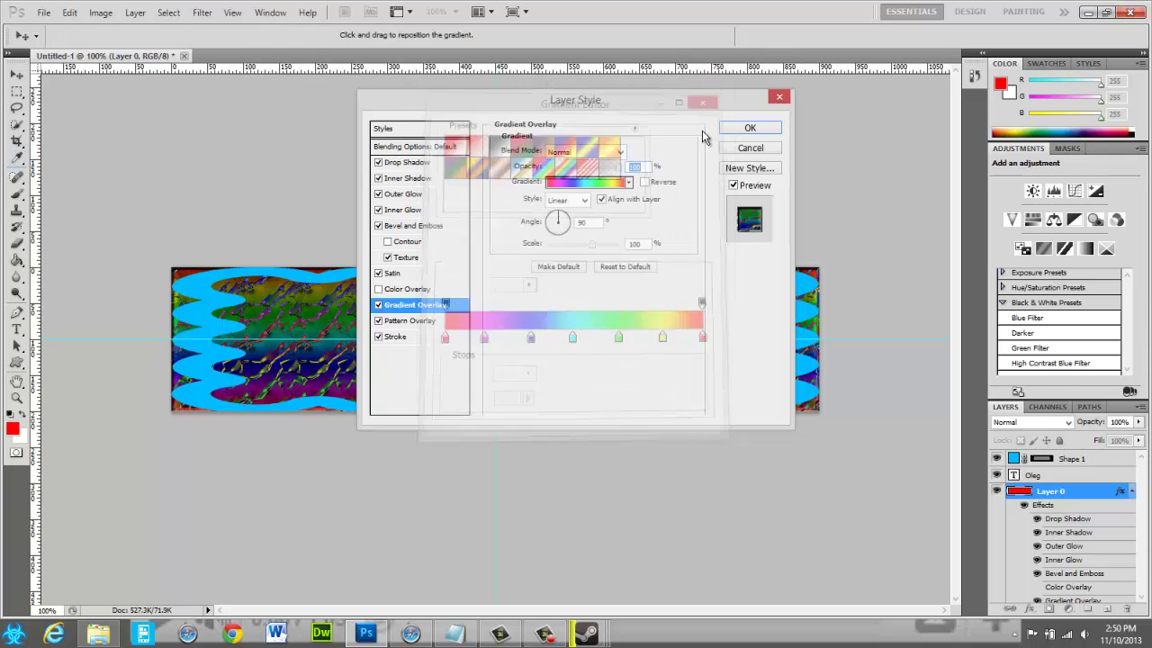
left_click(750, 127)
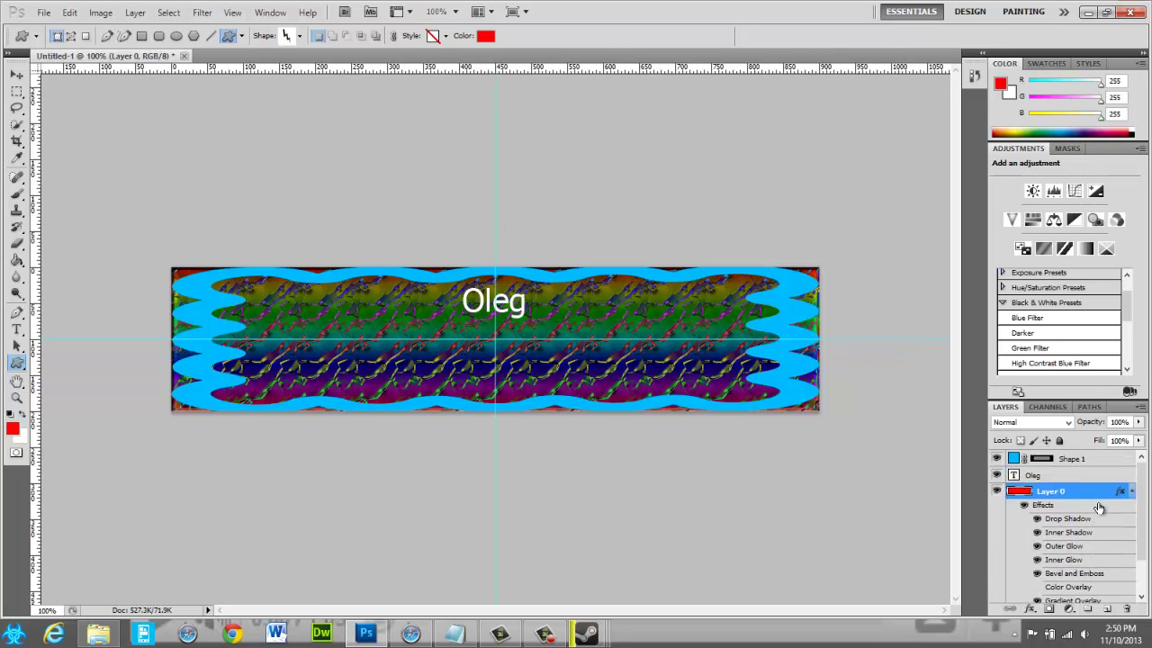
- Open File Explorer in the WebDev folder, briefly looking inside WebsiteWithButtons
left_click(49, 13)
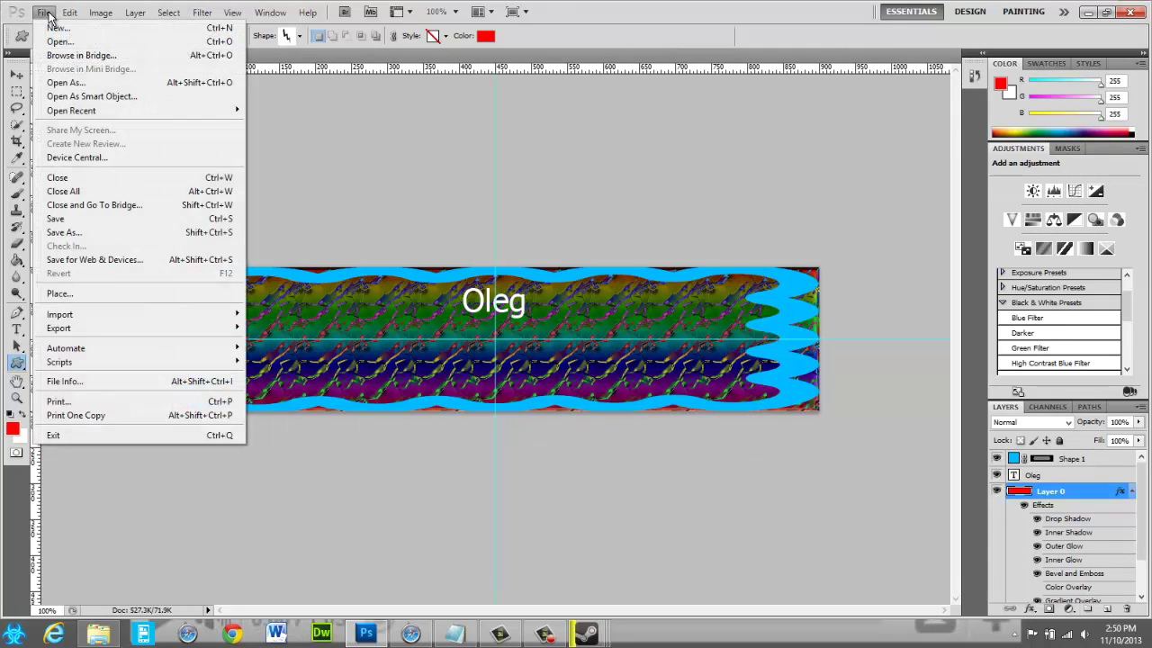
left_click(48, 13)
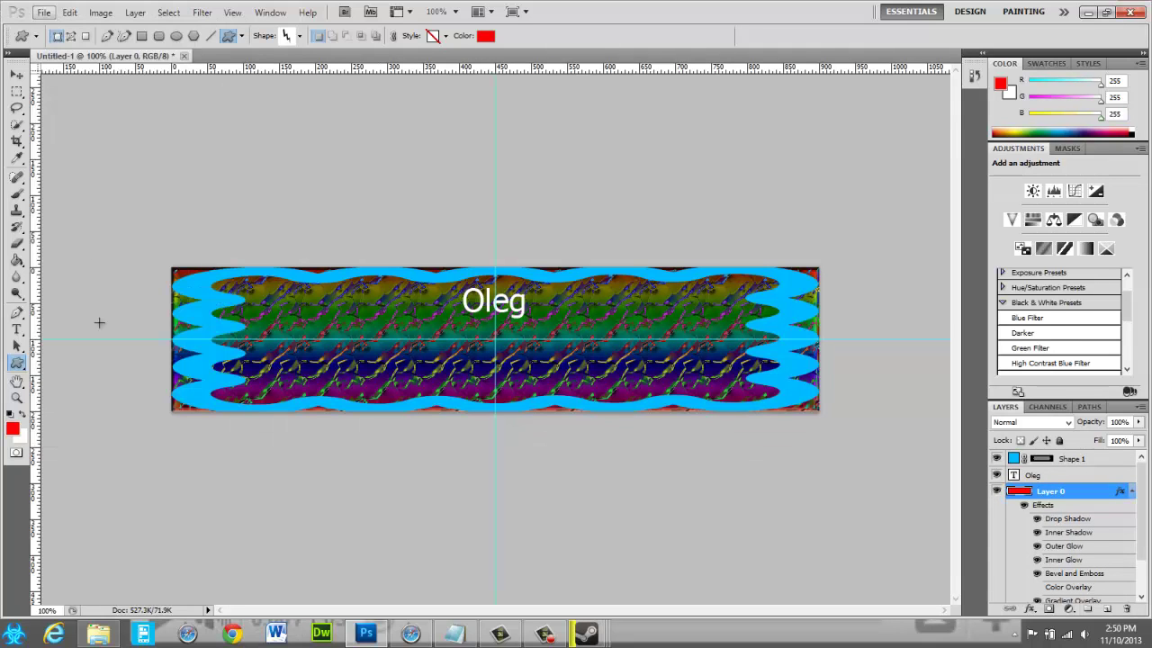
left_click(98, 633)
left_click(415, 231)
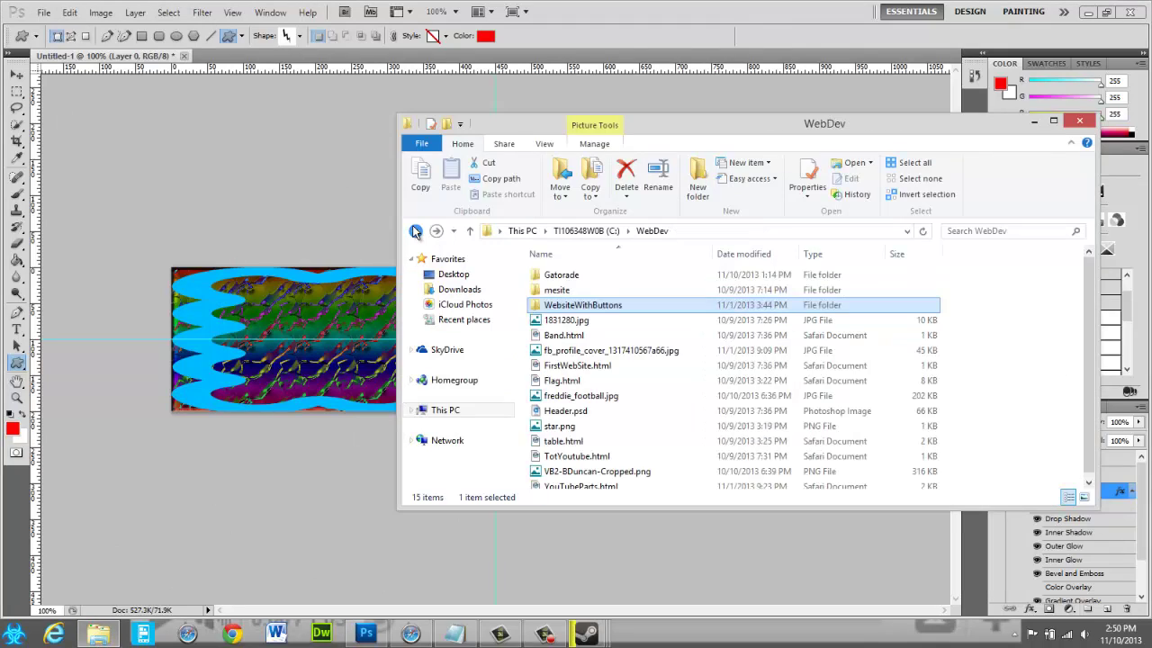
double_click(594, 306)
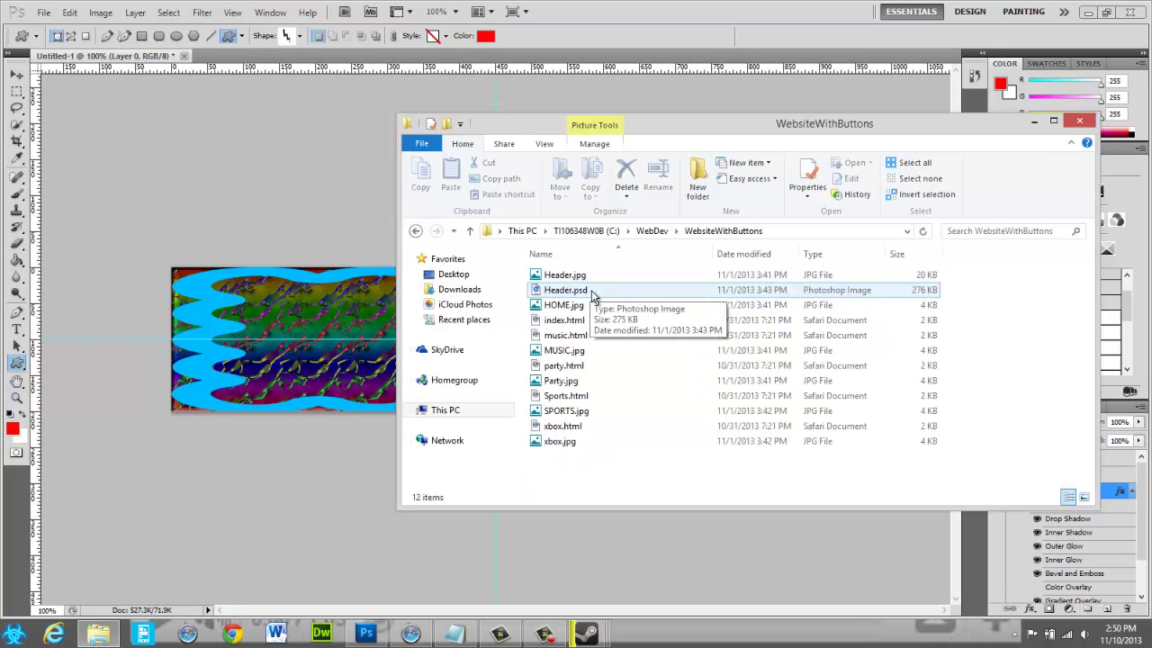
left_click(415, 231)
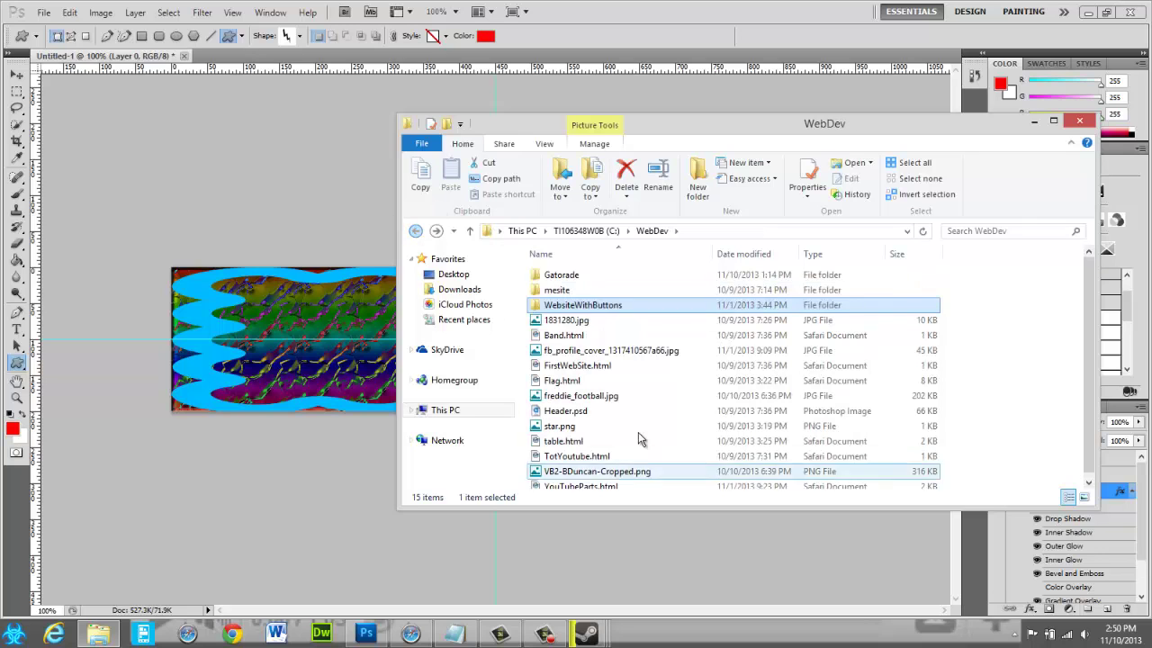
- Make a new folder named CreatingAWebsite in WebDev, open it, and close Explorer
right_click(964, 332)
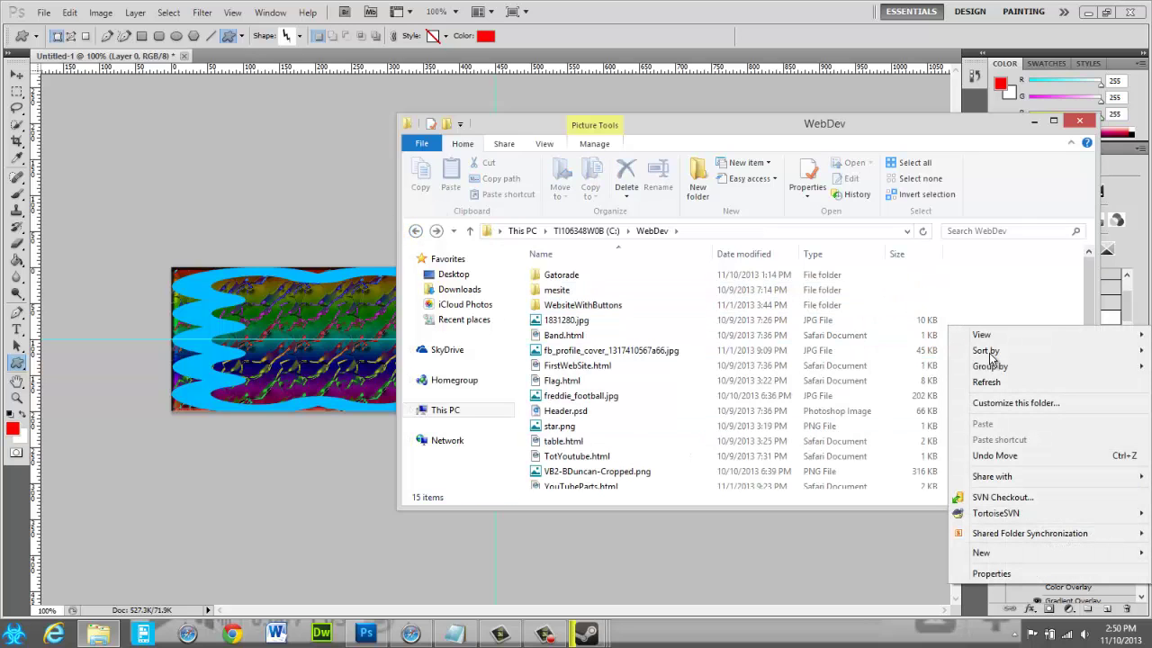
mouse_move(976, 551)
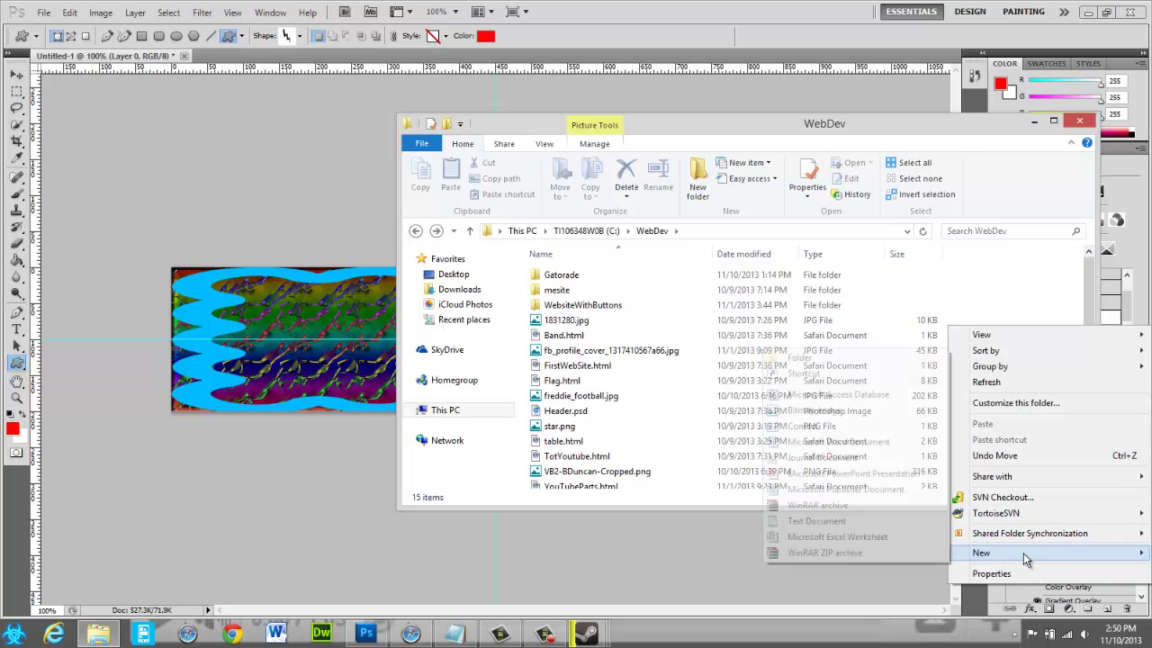
left_click(799, 357)
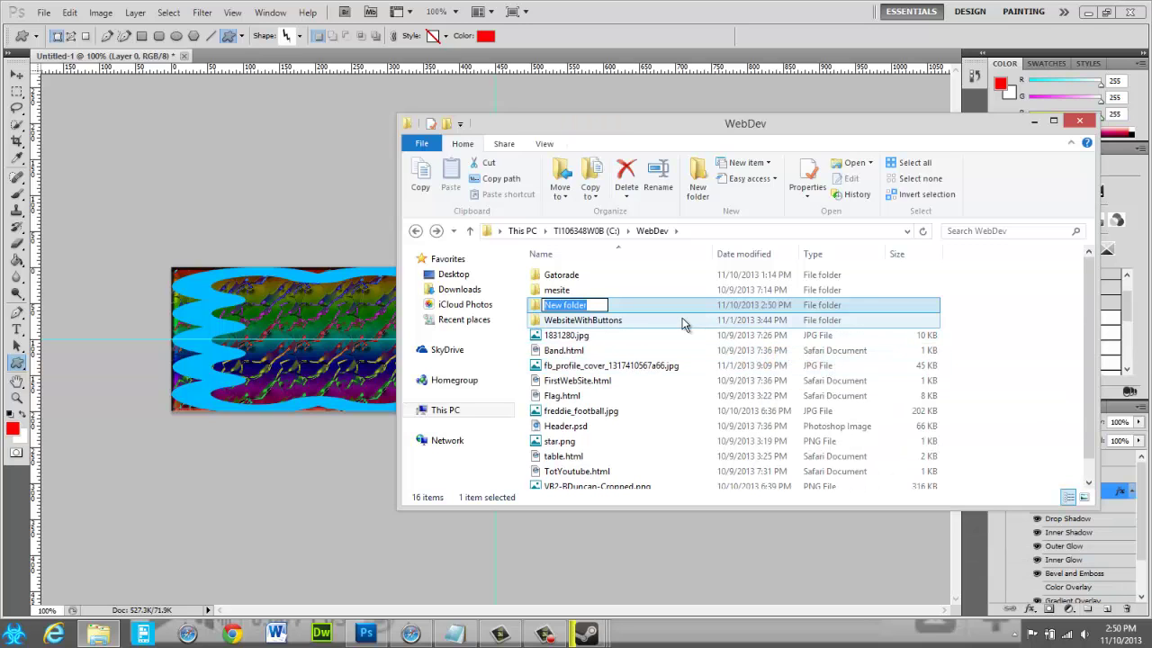
type("Ce")
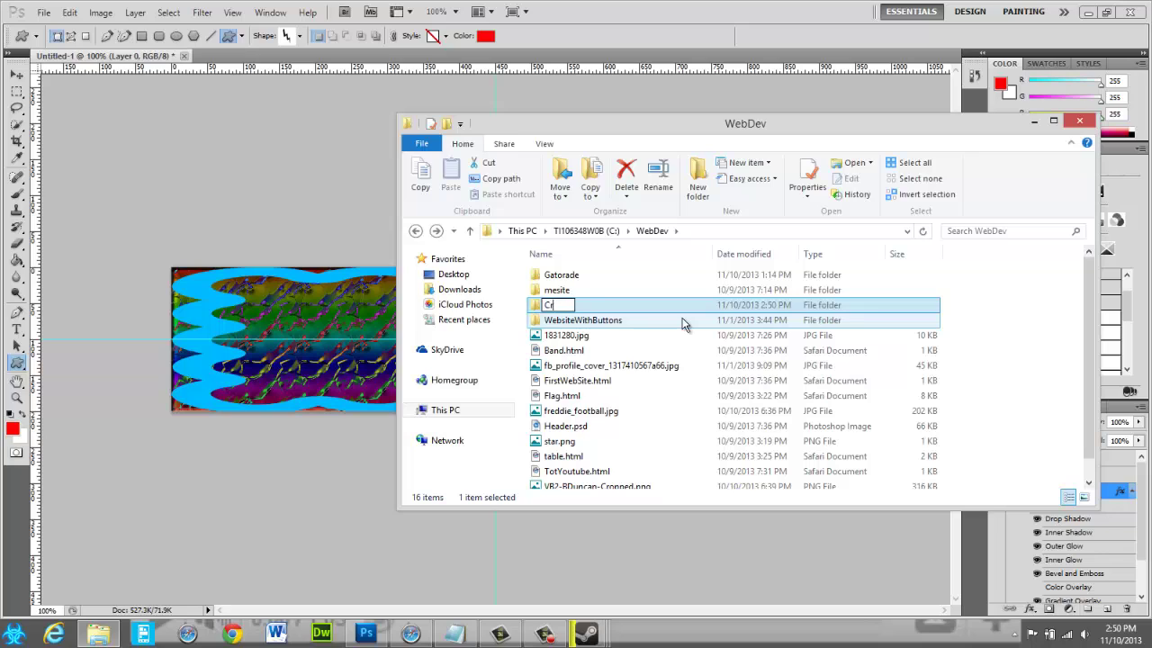
type("eatingAWe")
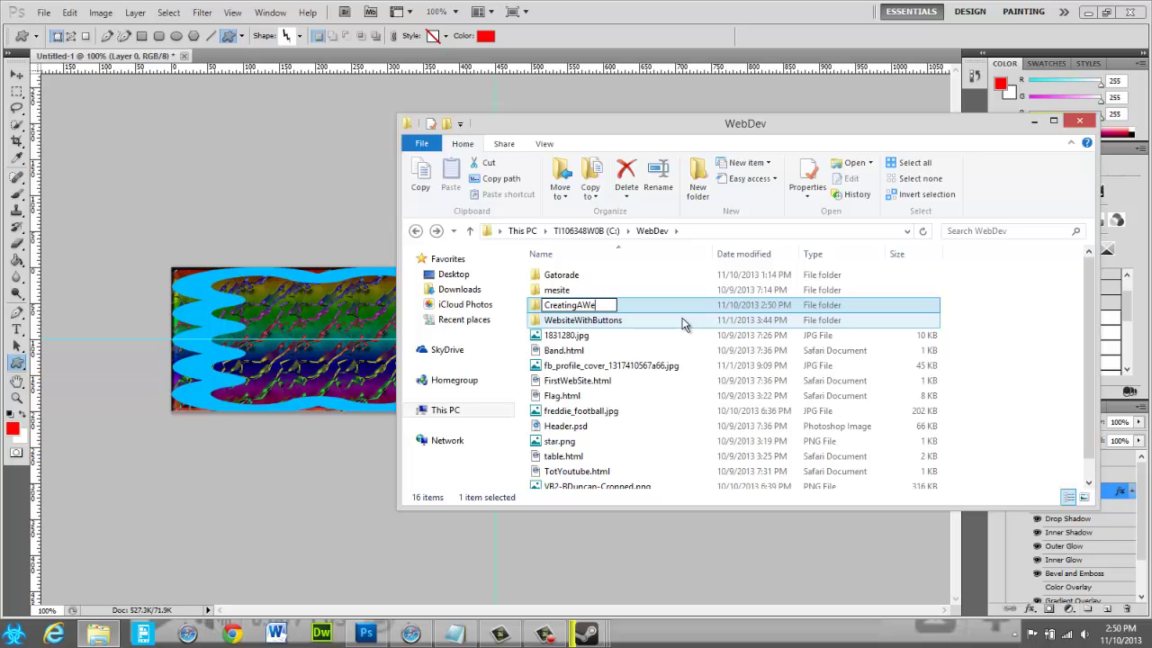
key("BackSpace")
key("BackSpace")
key("BackSpace")
key("Return")
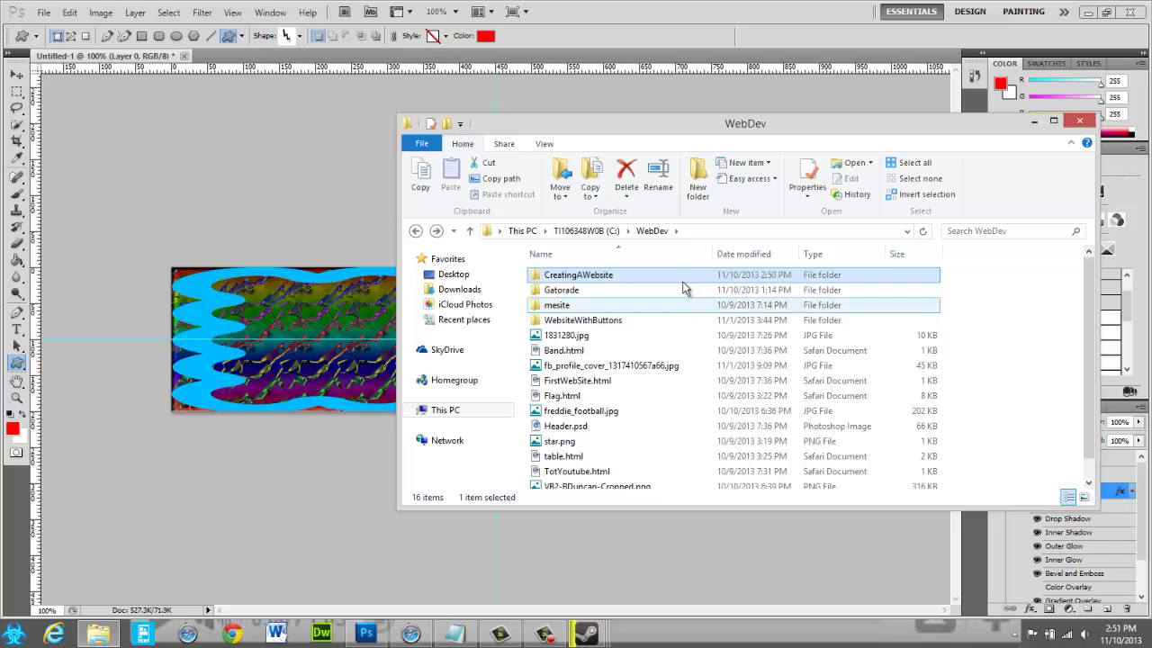
double_click(684, 276)
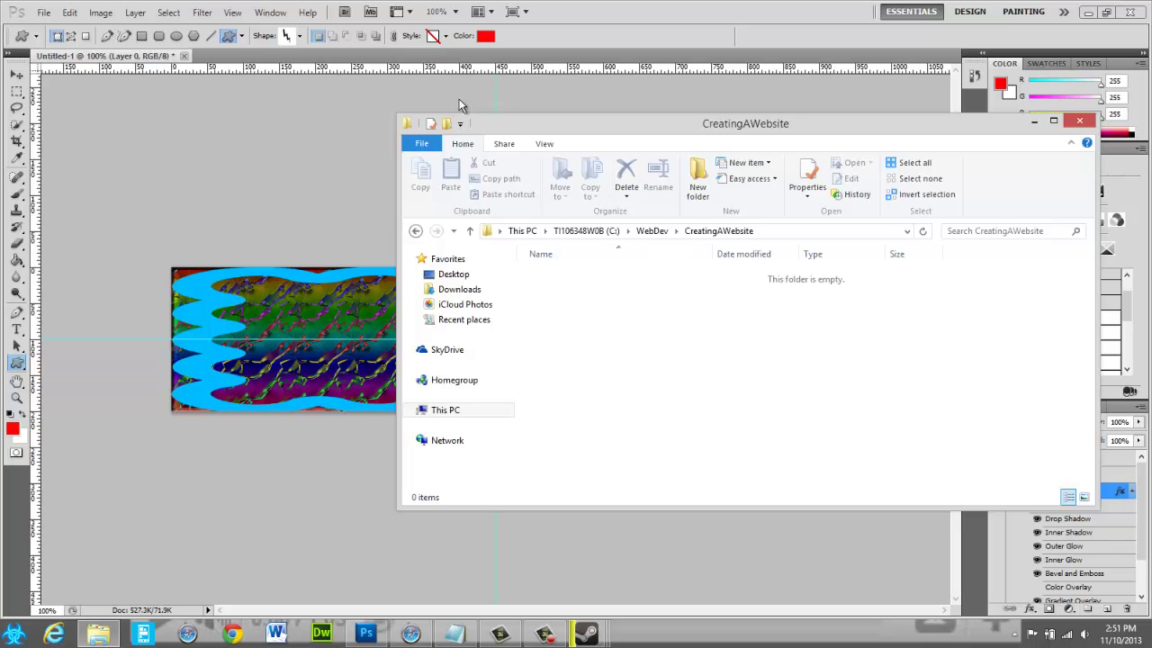
left_click(418, 144)
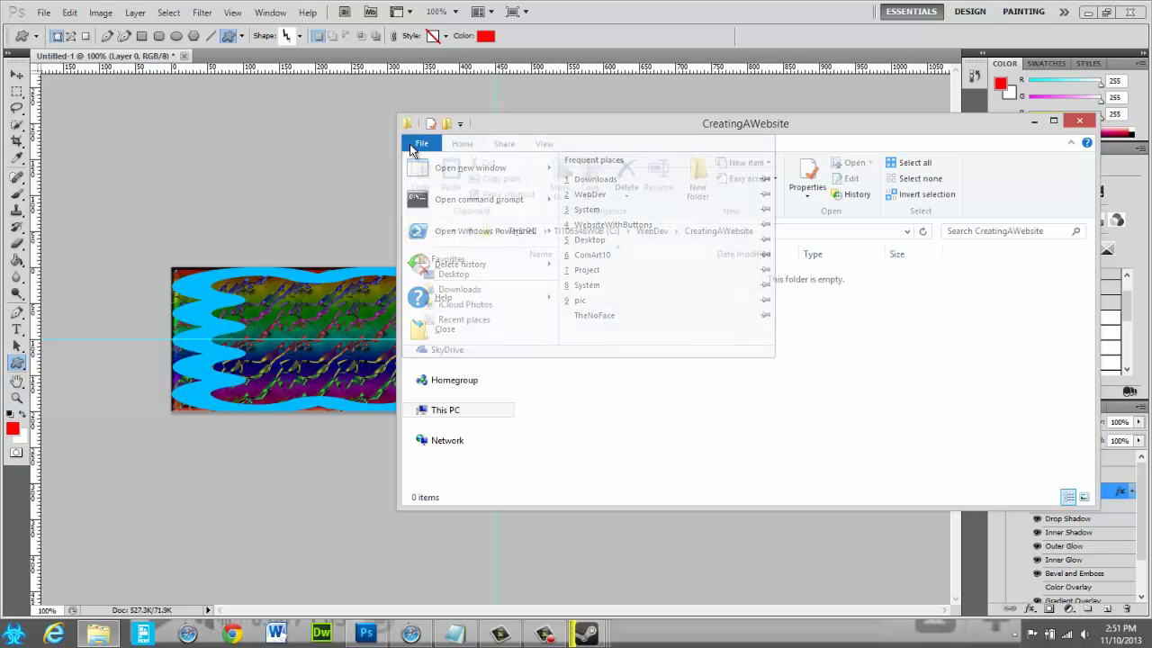
left_click(411, 147)
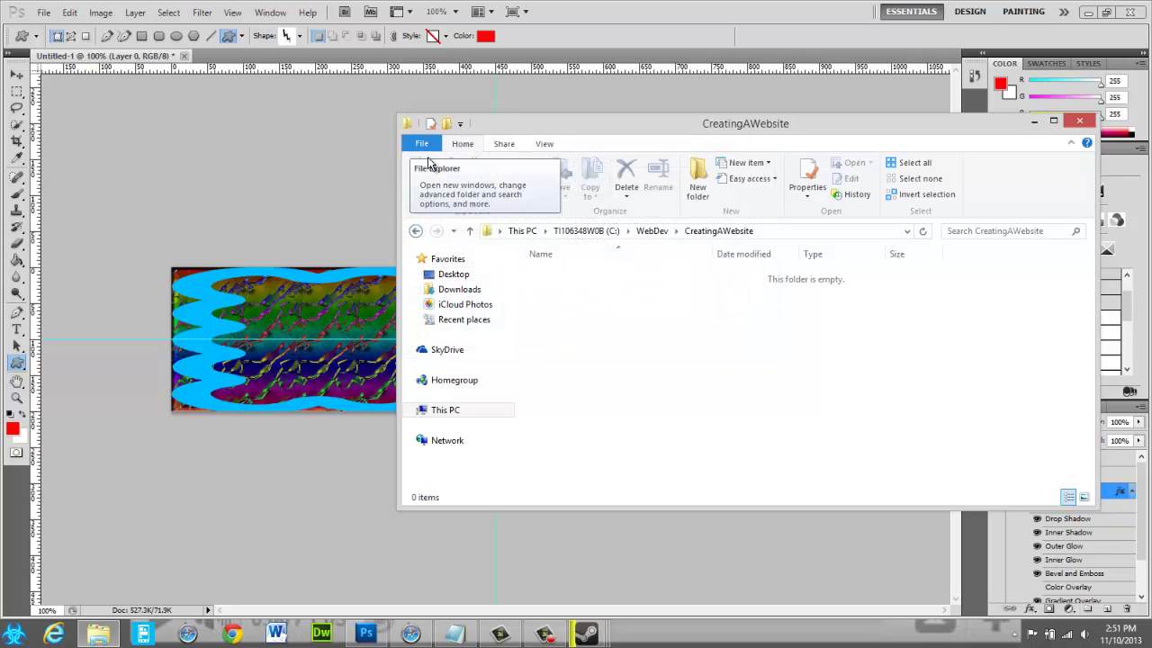
left_click(1080, 121)
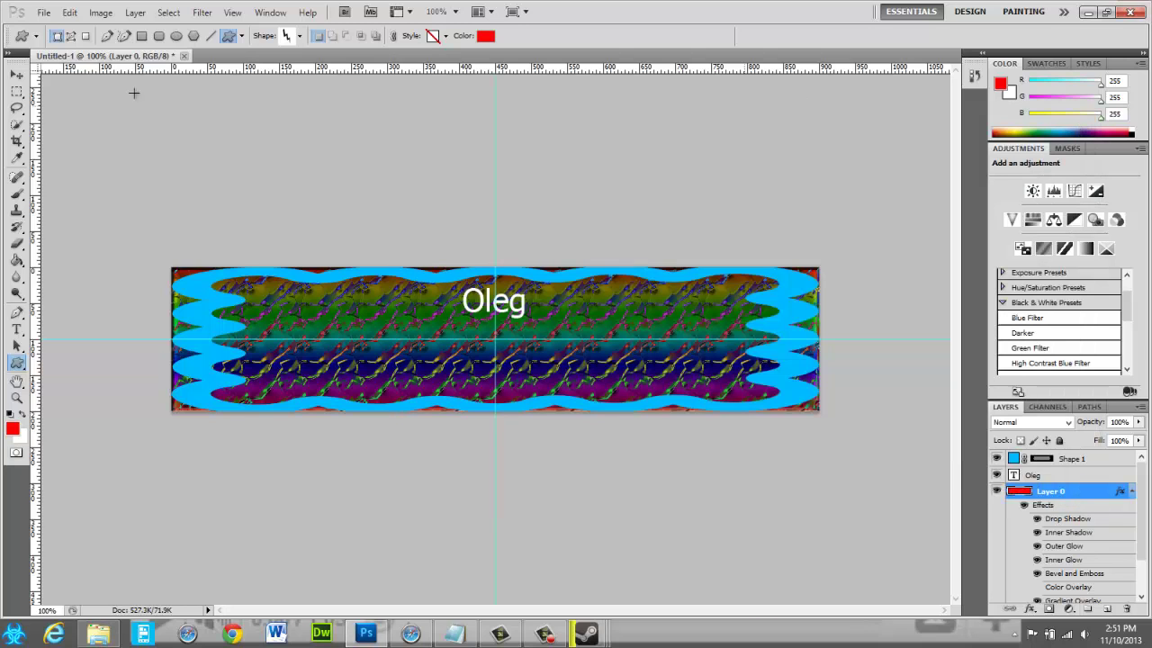
- Show Photoshop's File menu, then launch a File Explorer window
left_click(41, 13)
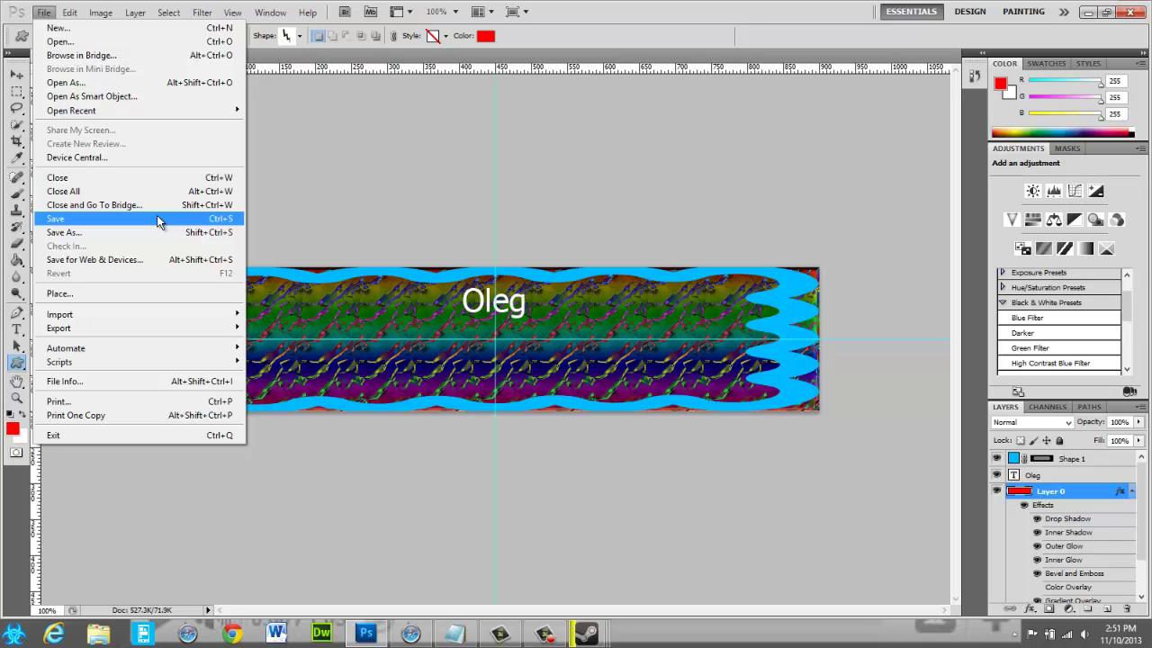
left_click(106, 635)
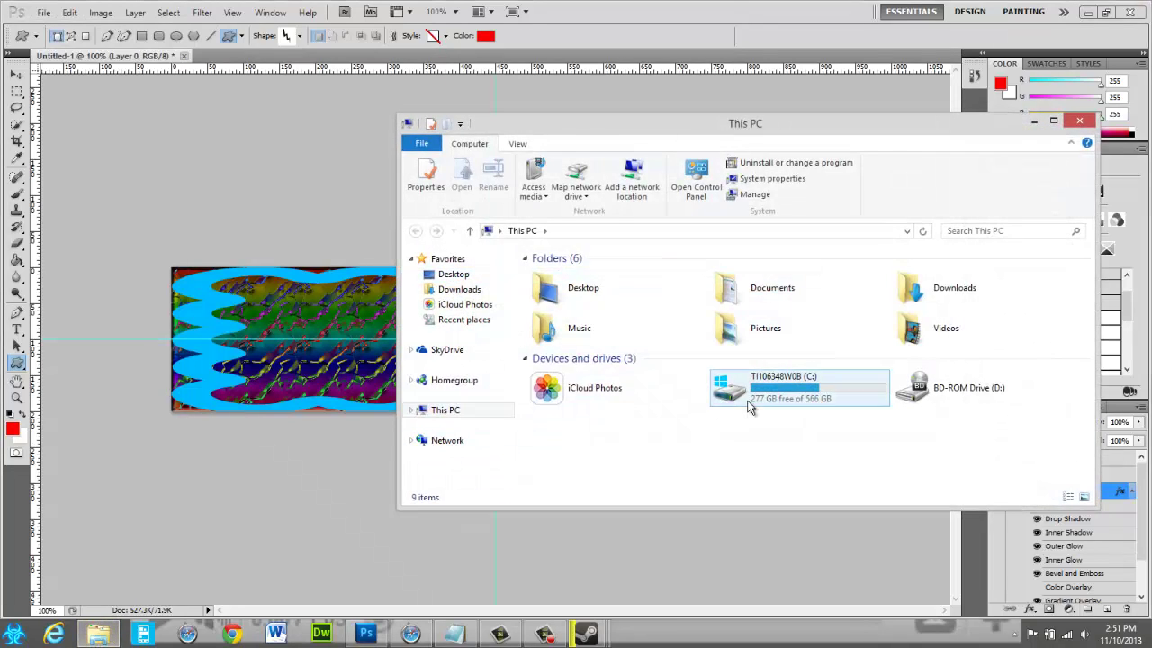
- Browse to C: > WebDev > WebsiteWithButtons and inspect Header.psd and Header.jpg
double_click(749, 407)
scroll(725, 381, "down", 7)
left_click(594, 270)
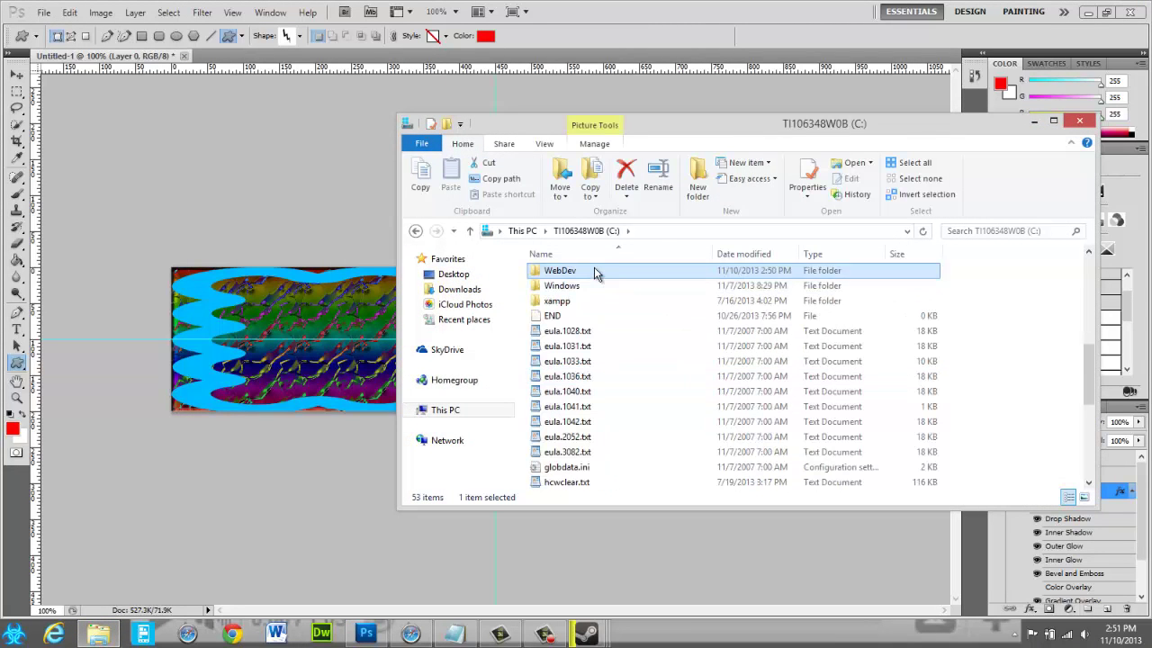
double_click(594, 271)
left_click(647, 320)
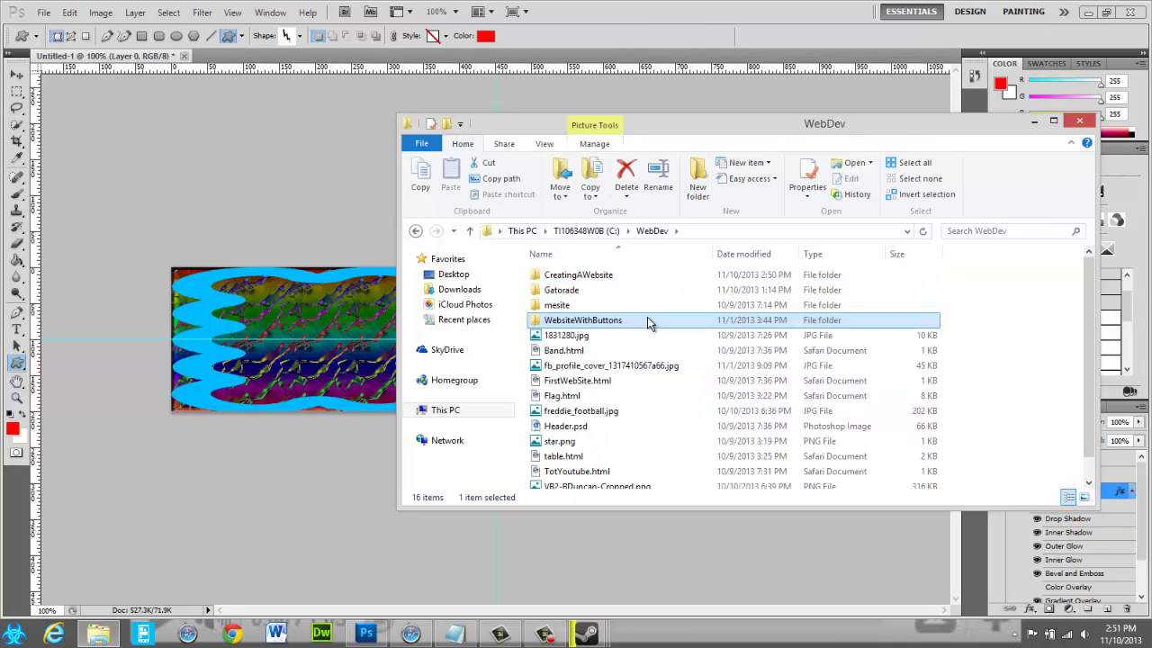
double_click(647, 317)
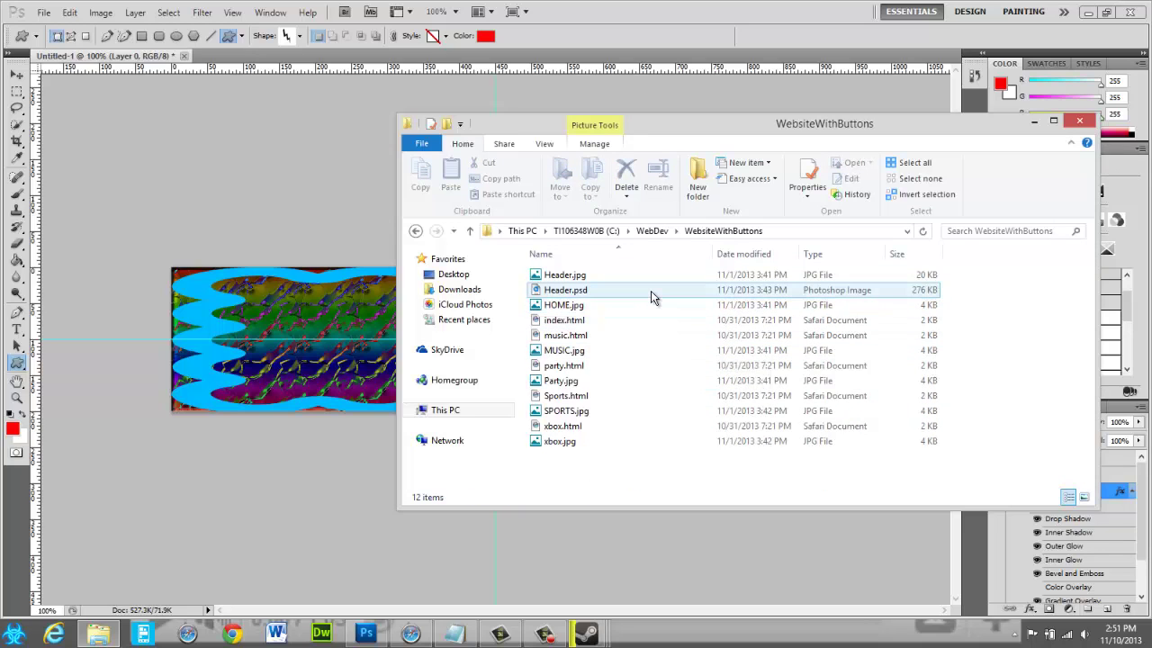
left_click(651, 290)
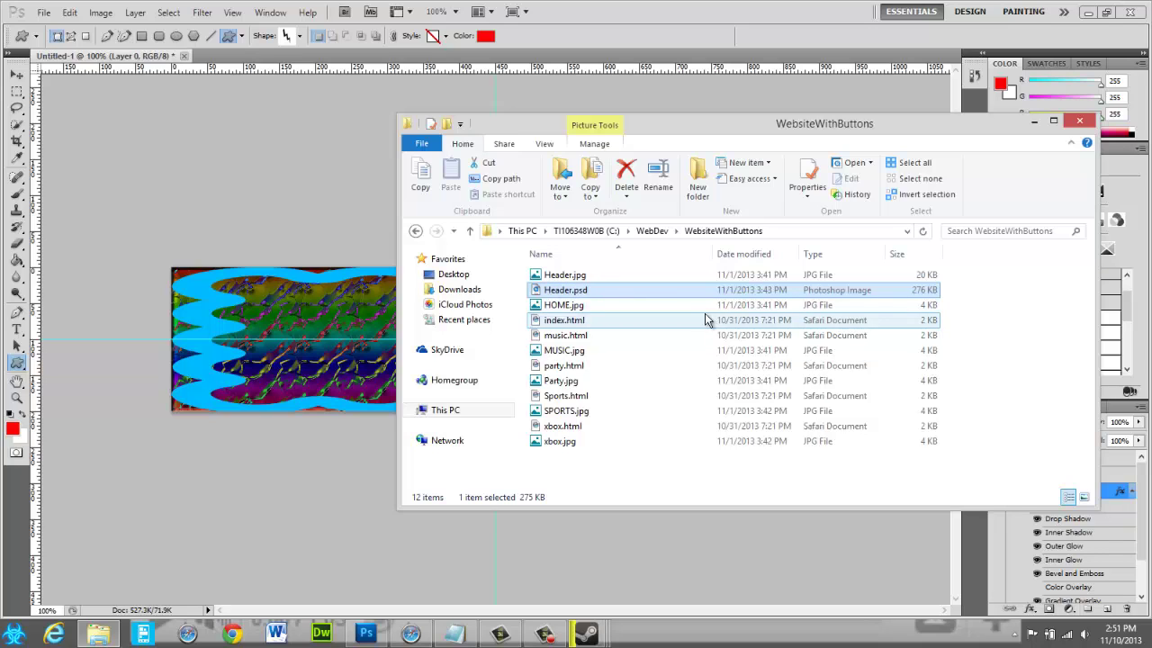
left_click(674, 275)
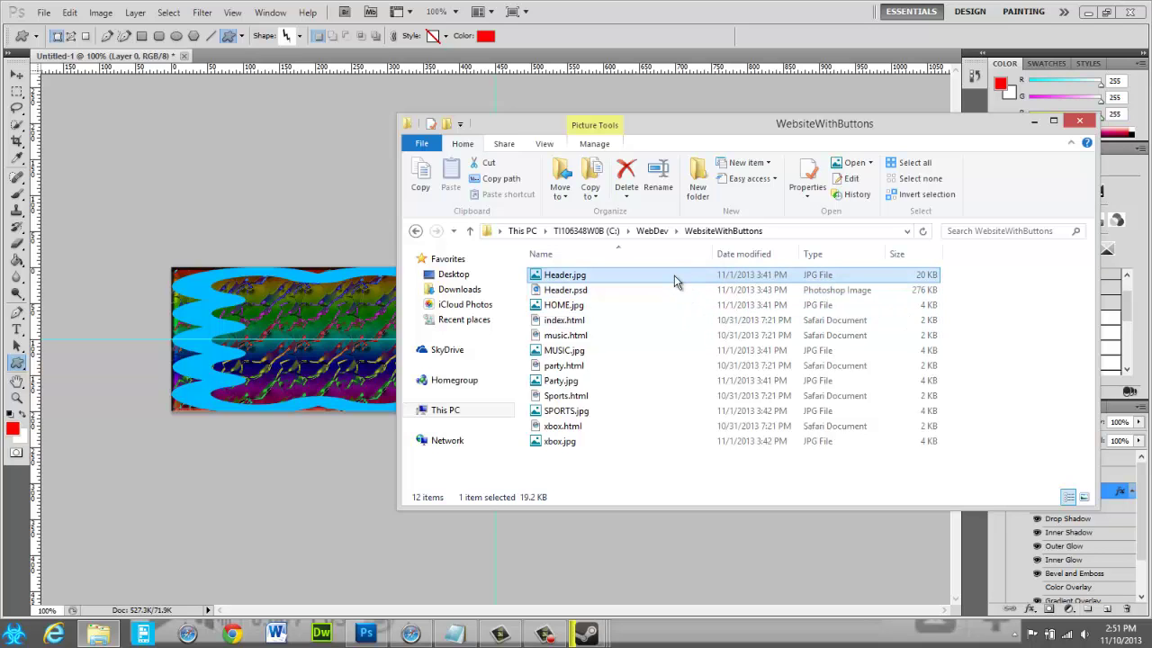
right_click(675, 277)
left_click(1035, 292)
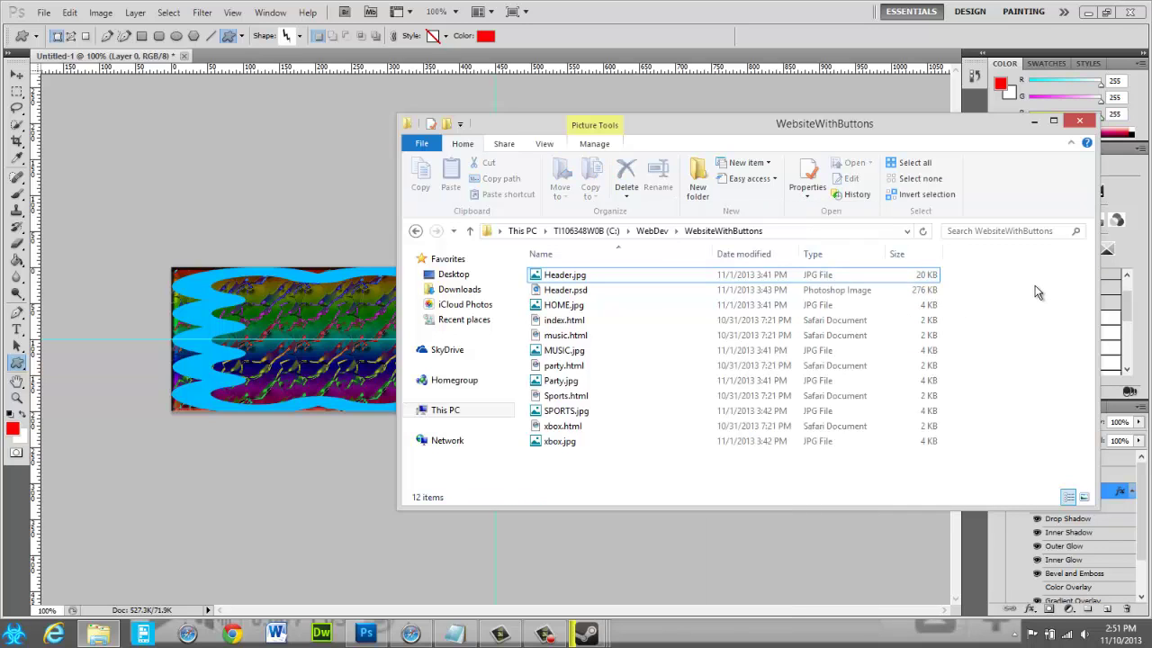
- Confirm the CreatingAWebsite folder is empty, close Explorer, and show Photoshop's File menu
left_click(415, 225)
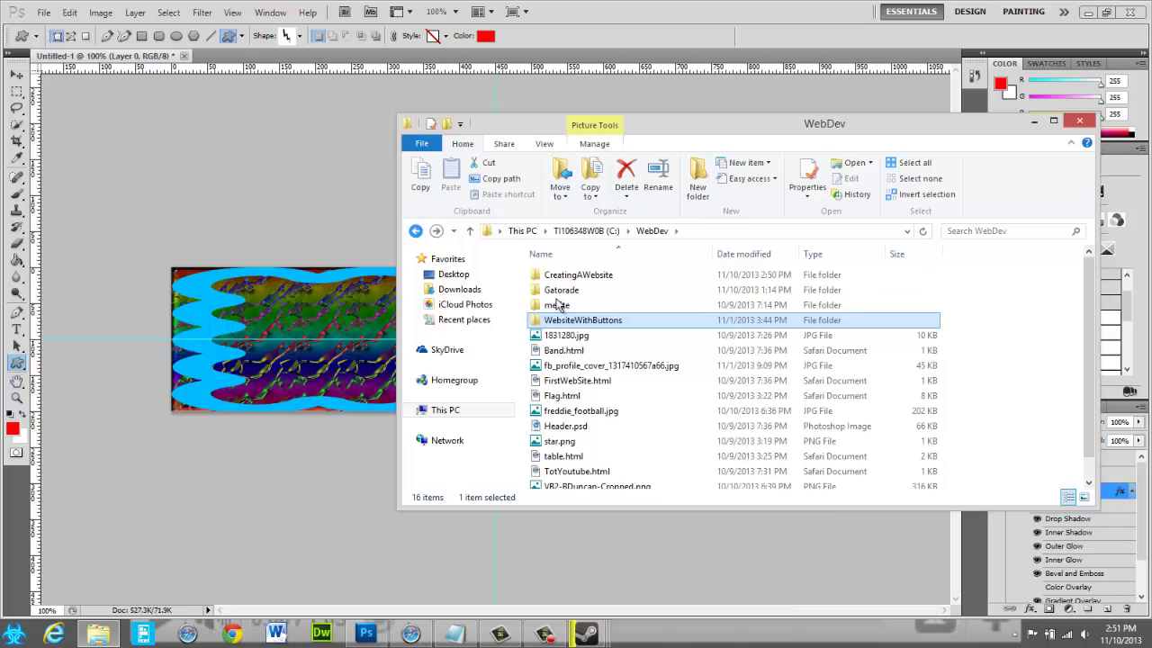
double_click(612, 277)
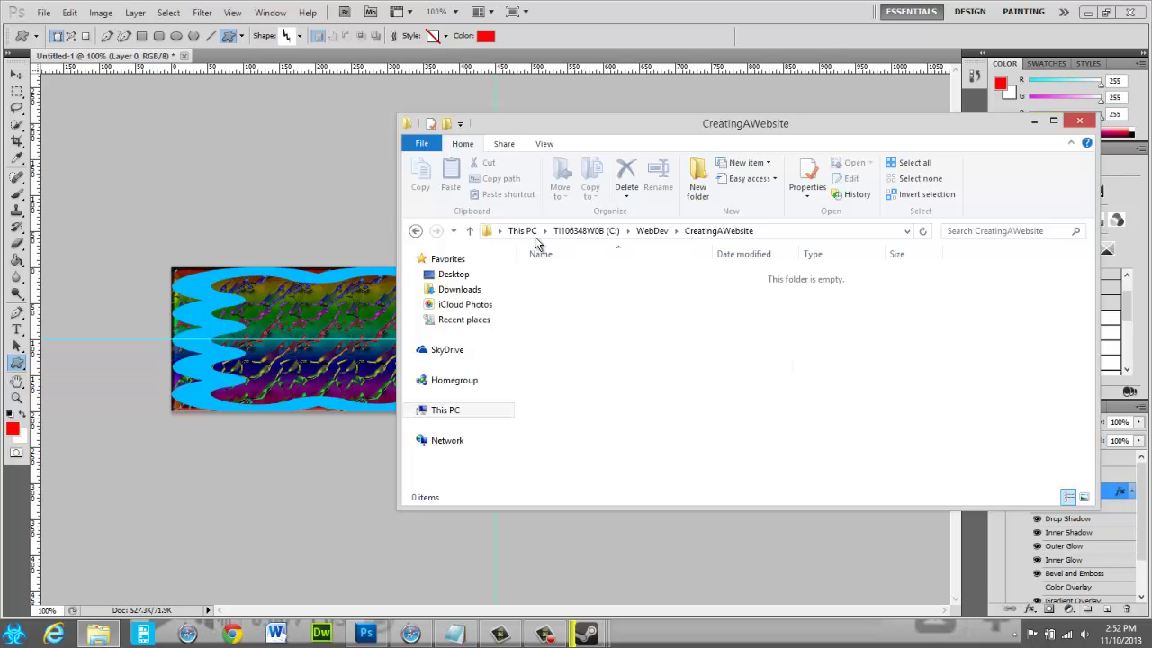
left_click(1080, 121)
left_click(43, 12)
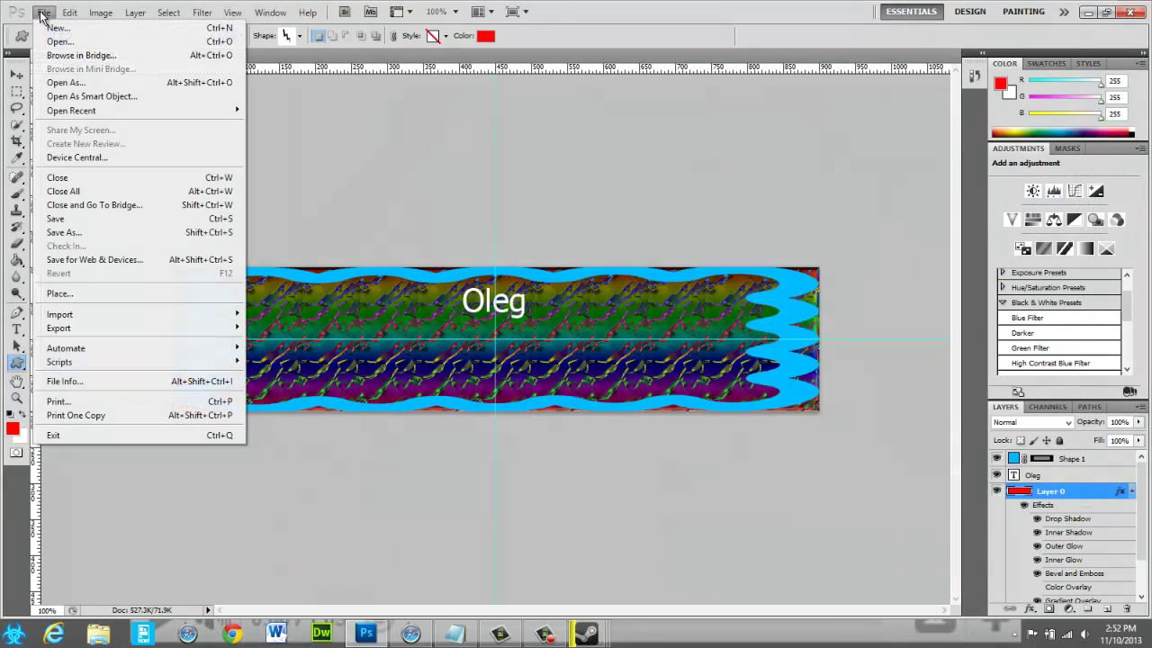
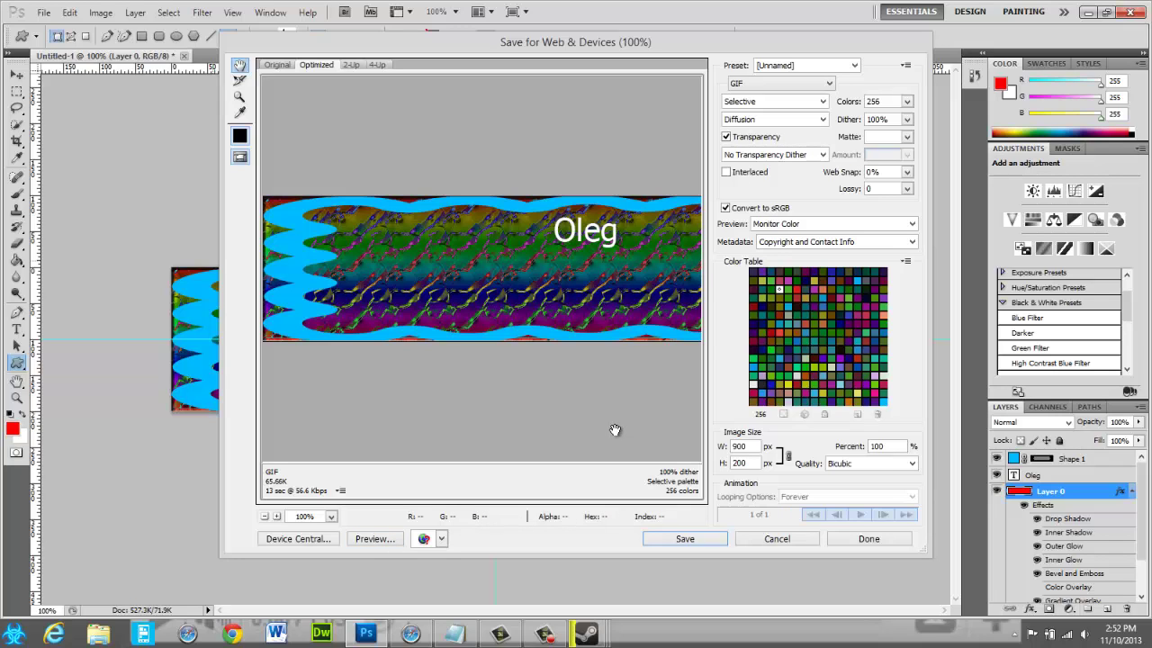
- Change the web export from GIF to JPEG at High quality 60, then proceed to save
left_click(684, 538)
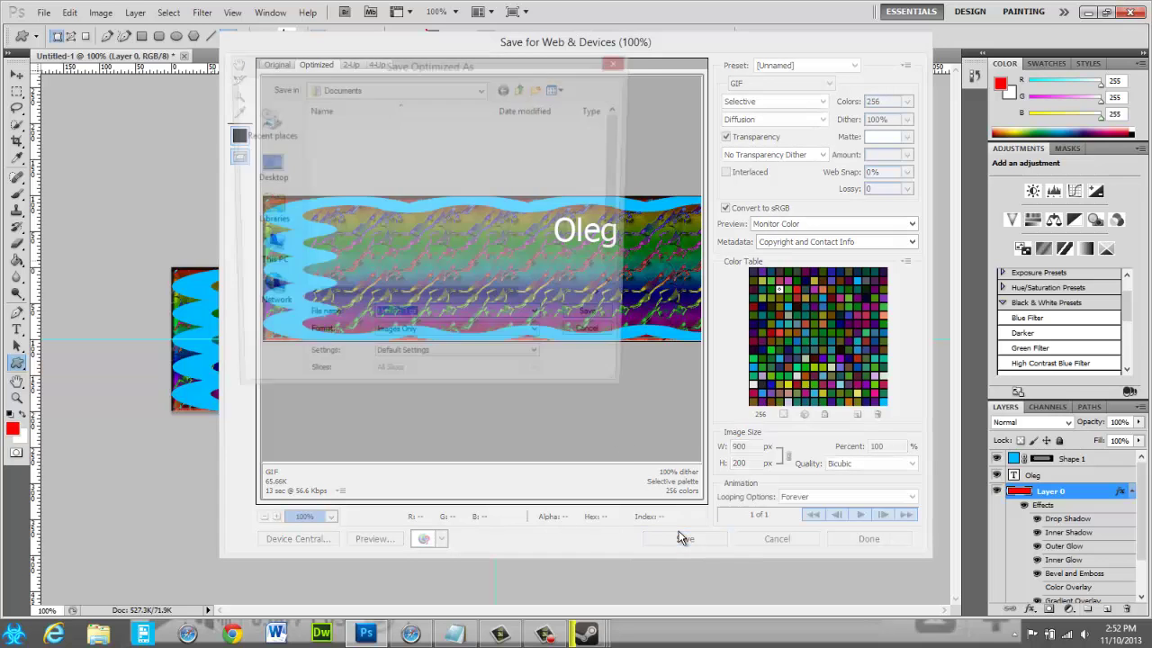
left_click(600, 338)
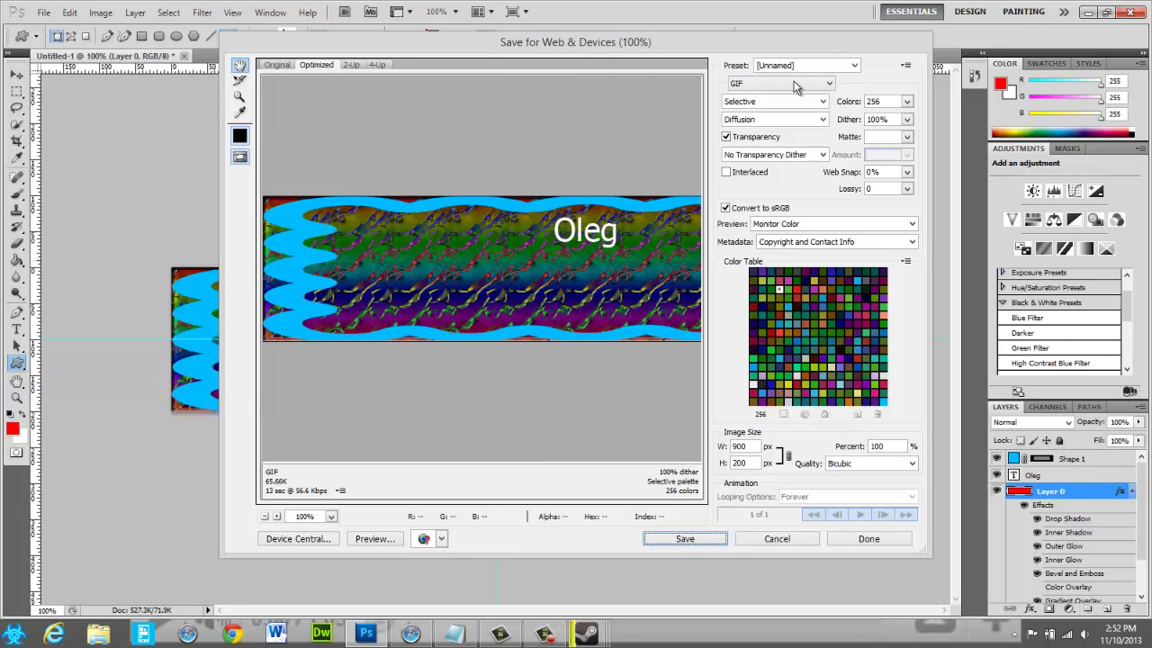
left_click(792, 84)
left_click(786, 106)
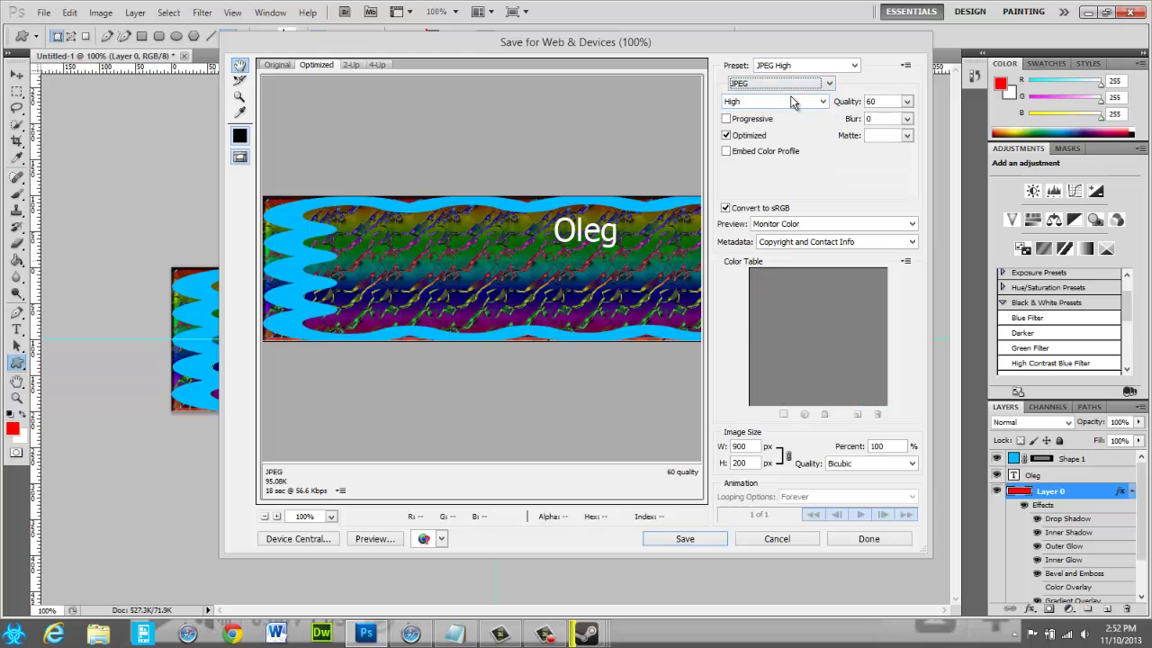
left_click(791, 103)
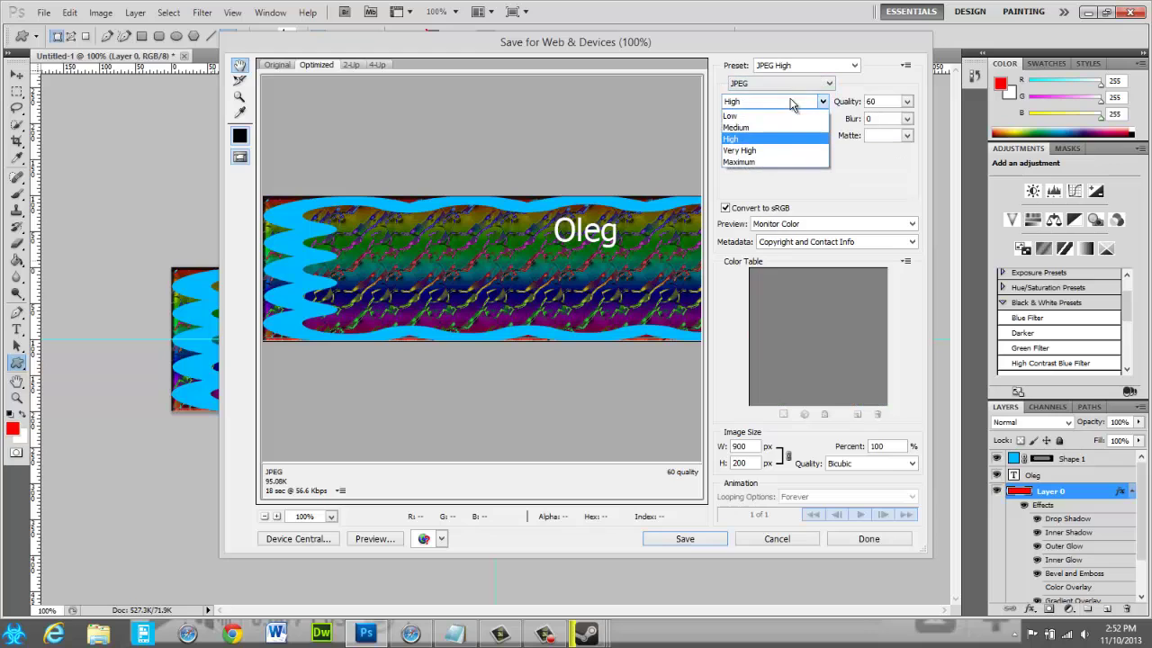
left_click(769, 151)
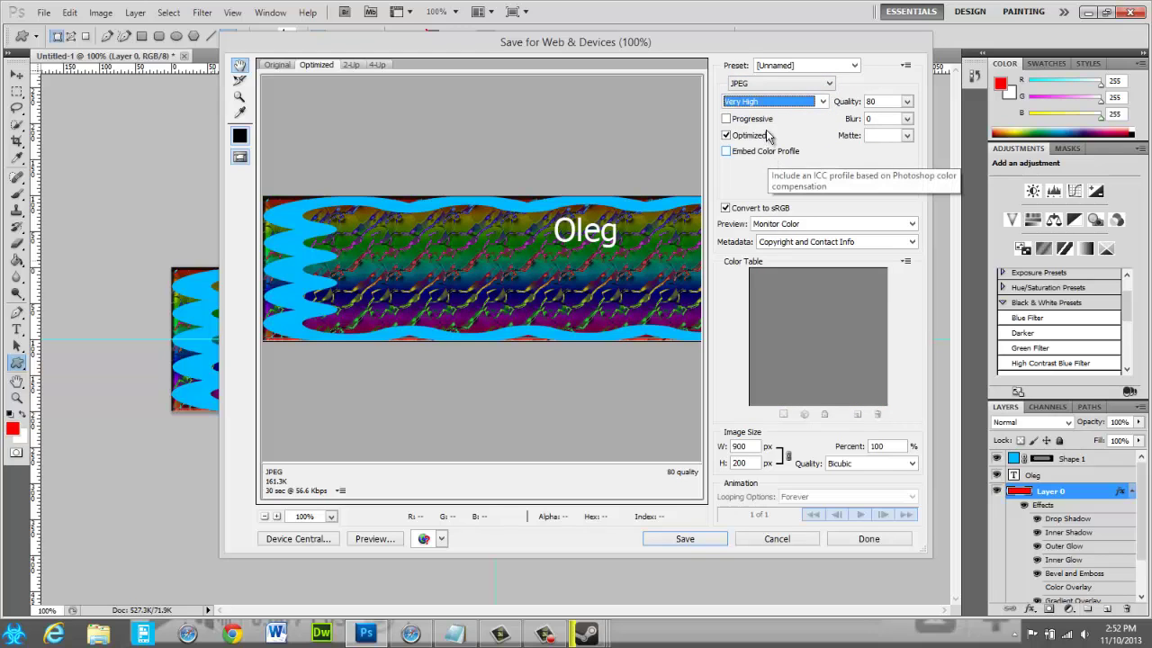
left_click(763, 102)
left_click(762, 161)
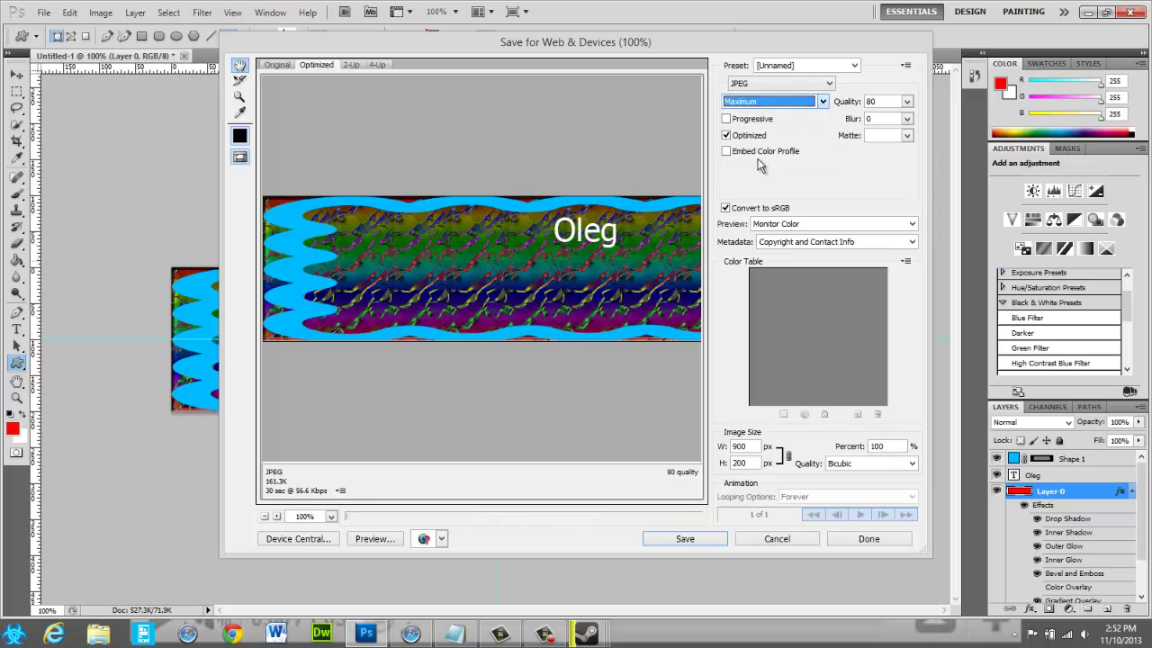
left_click(760, 101)
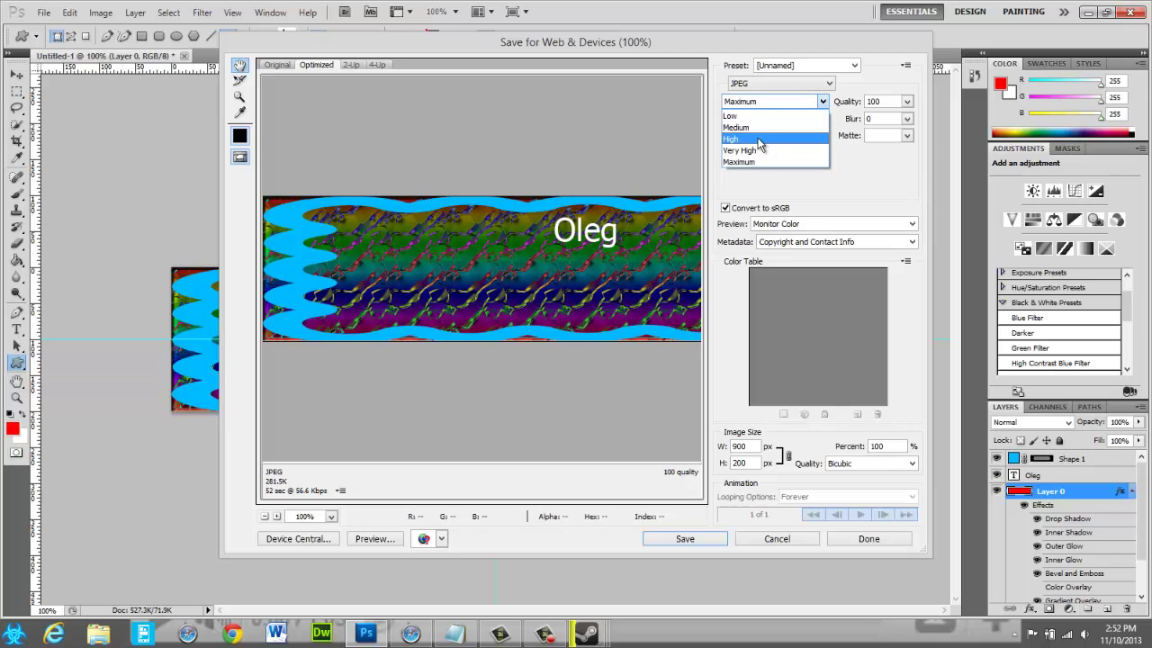
left_click(758, 140)
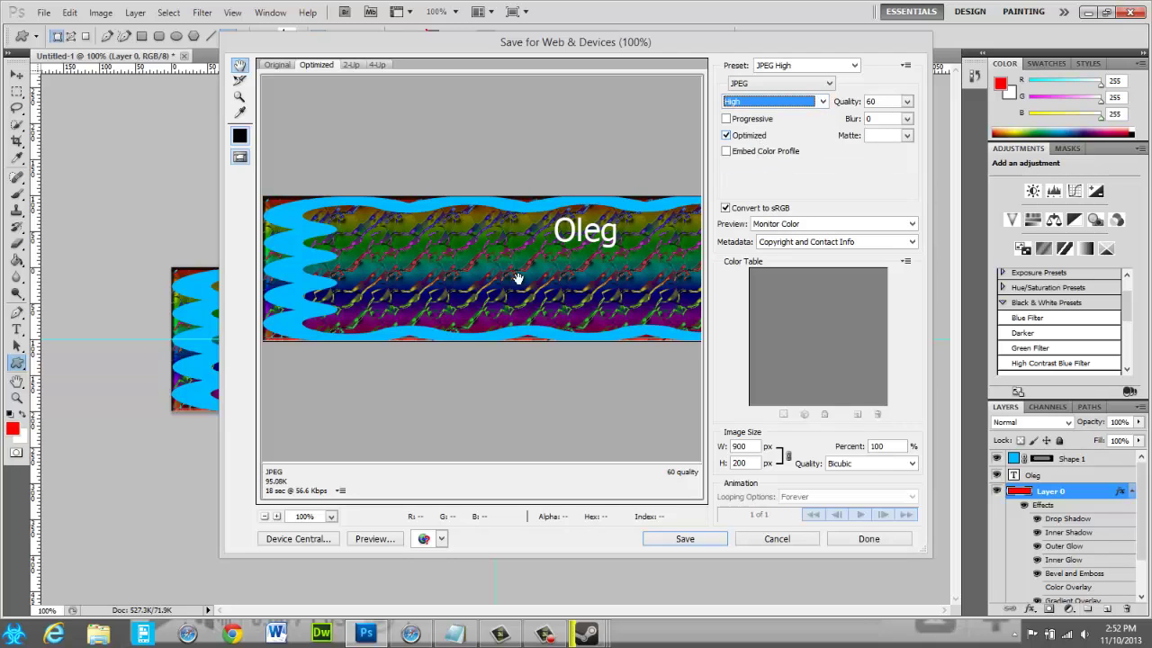
left_click(709, 540)
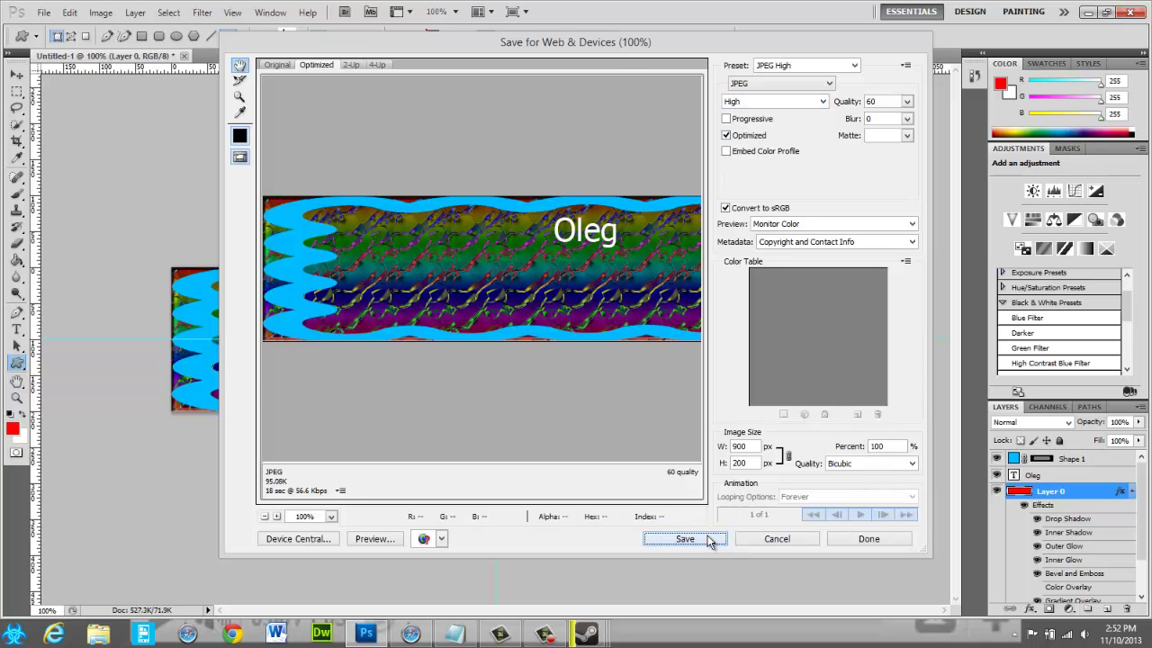
- Browse the save dialog to the C:\WebDev\CreatingAWebsite folder
left_click(385, 194)
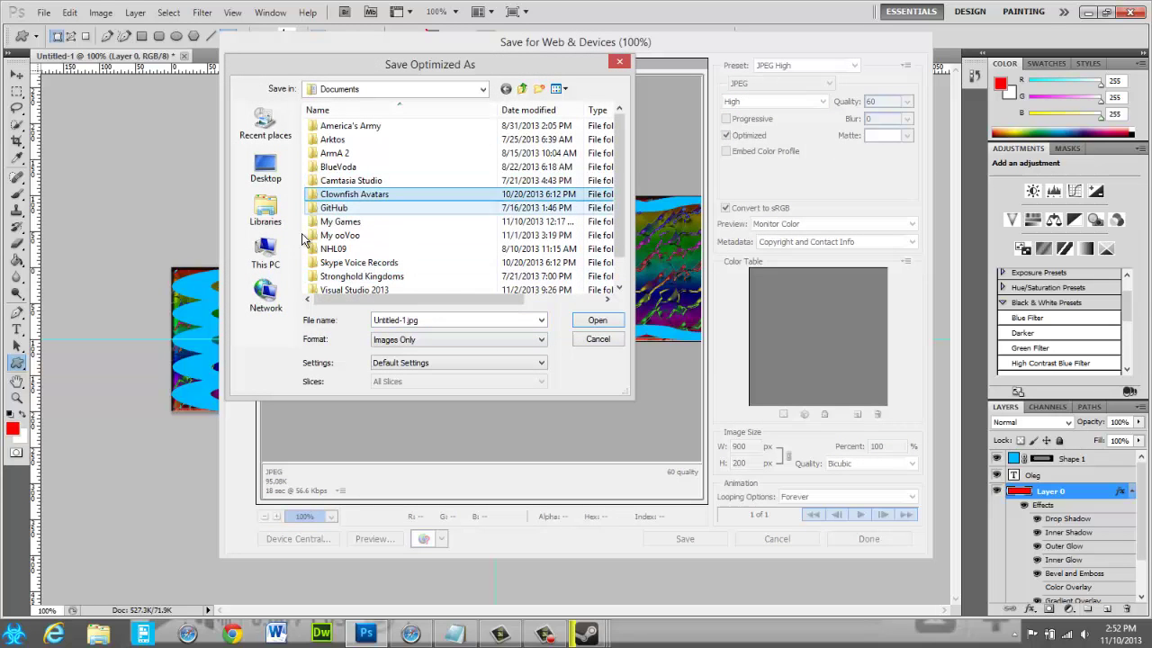
left_click(292, 250)
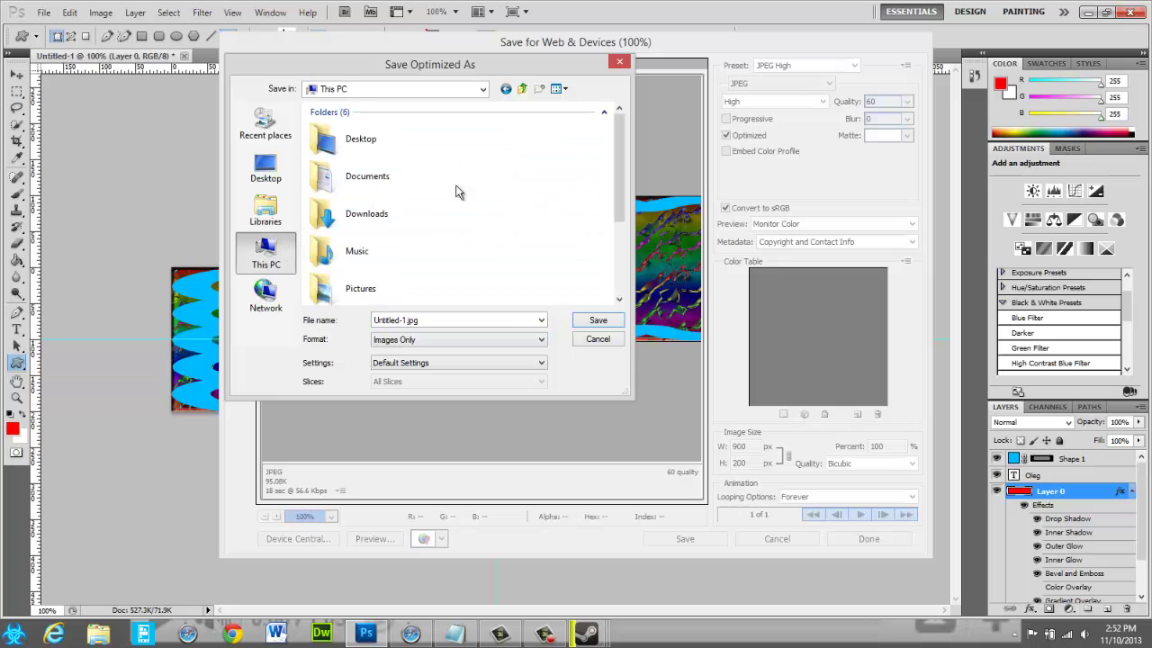
scroll(401, 190, "down", 3)
double_click(410, 244)
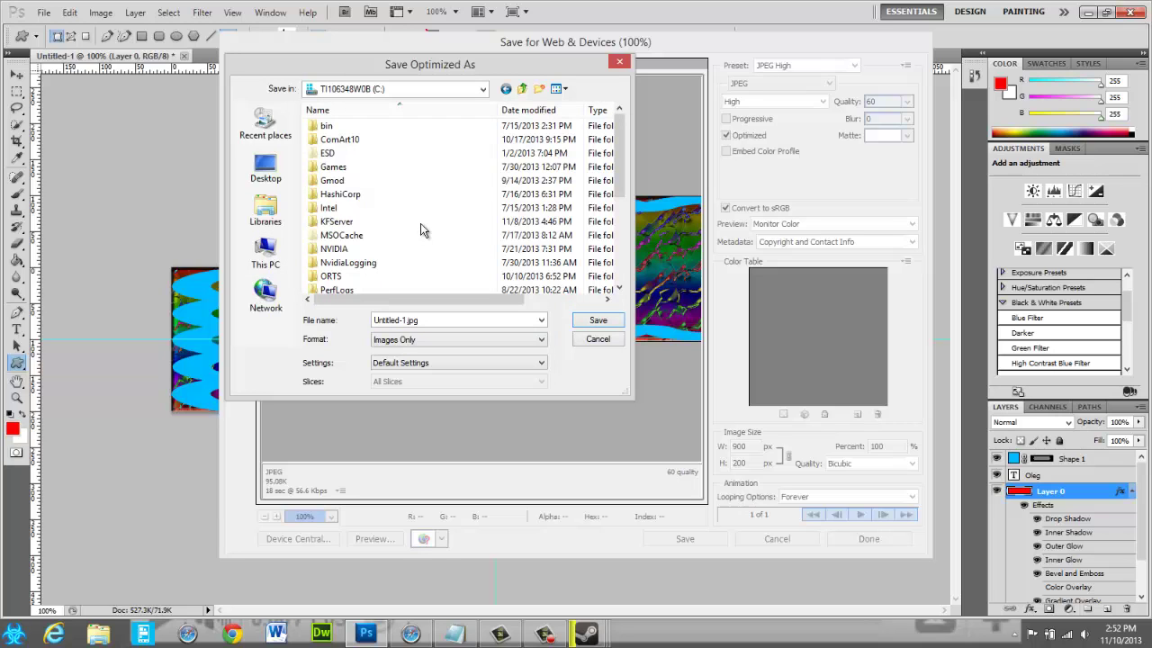
scroll(399, 171, "down", 4)
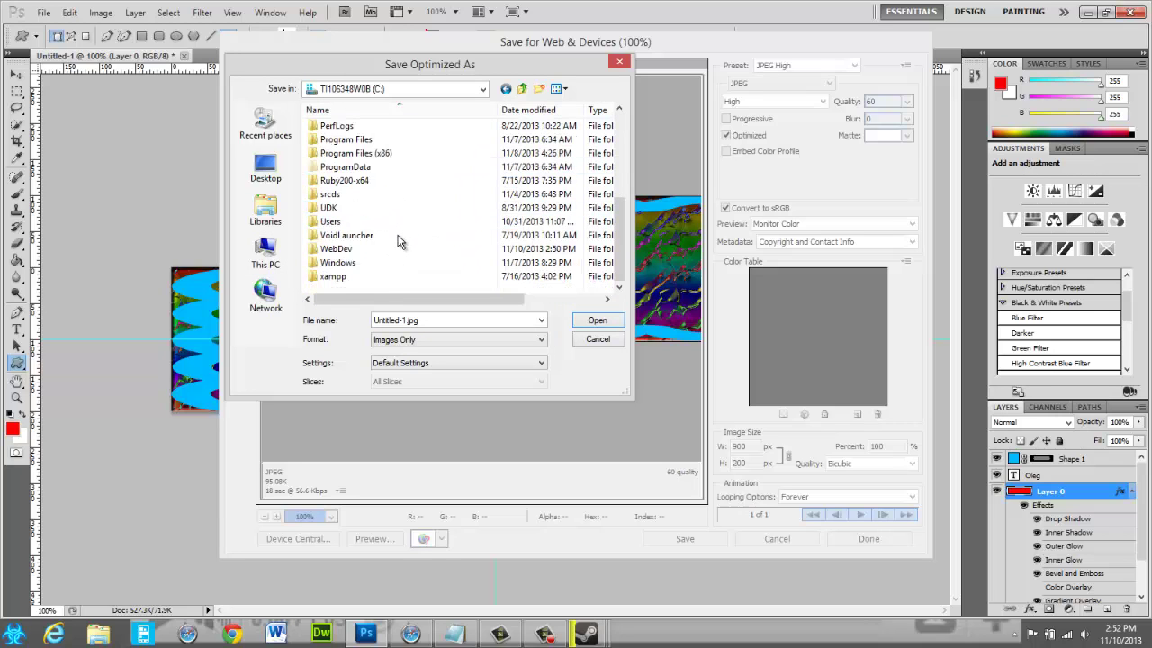
double_click(394, 249)
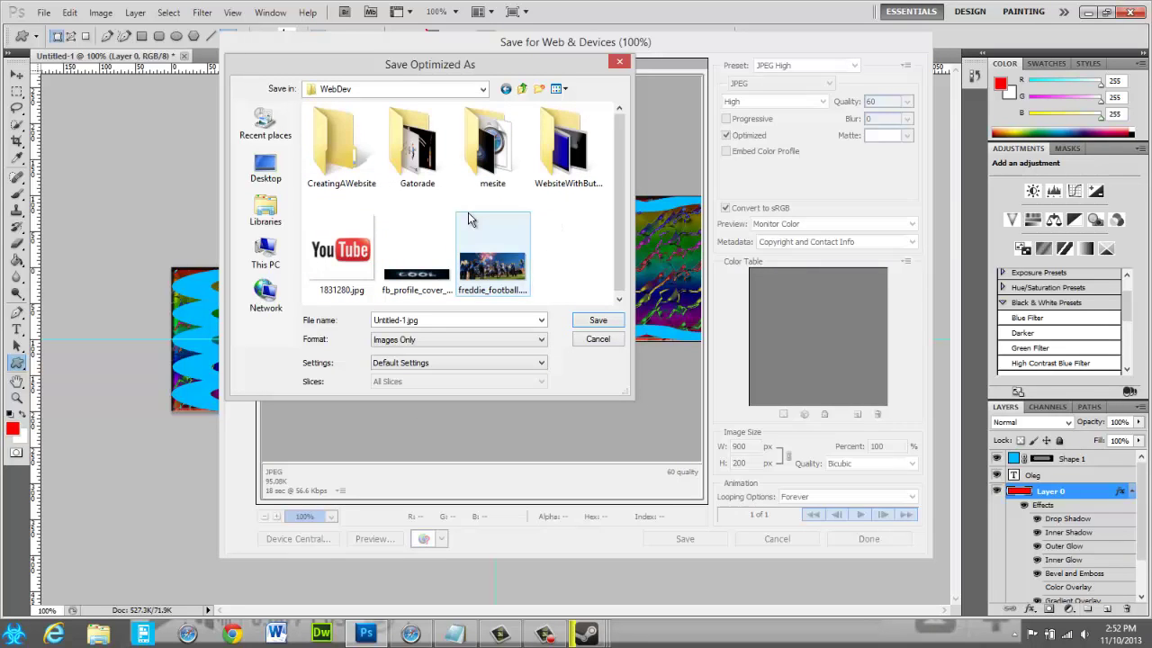
double_click(360, 169)
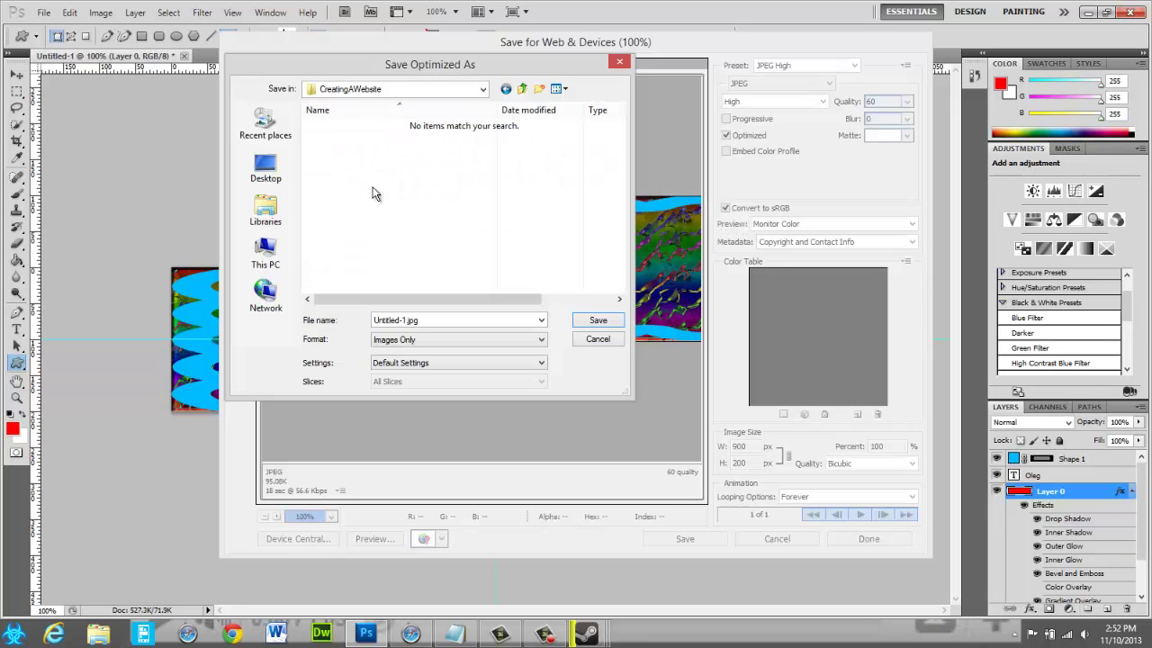
- Name the file 'header', keep Images Only, and save the JPEG
left_click(474, 319)
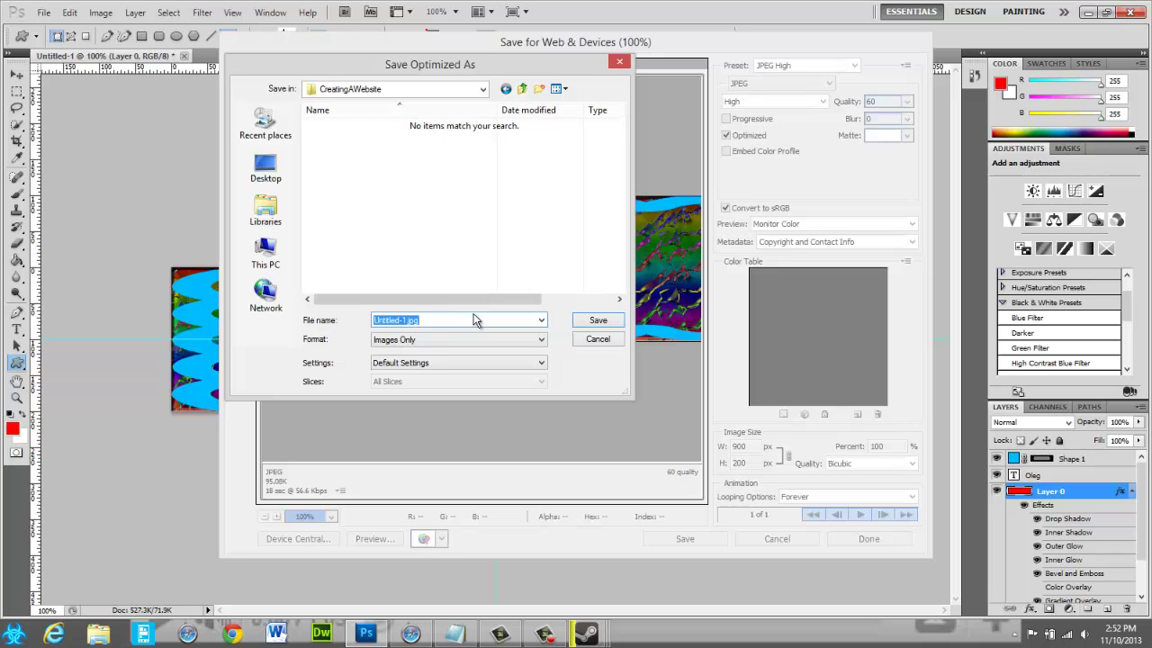
type("header")
left_click(430, 341)
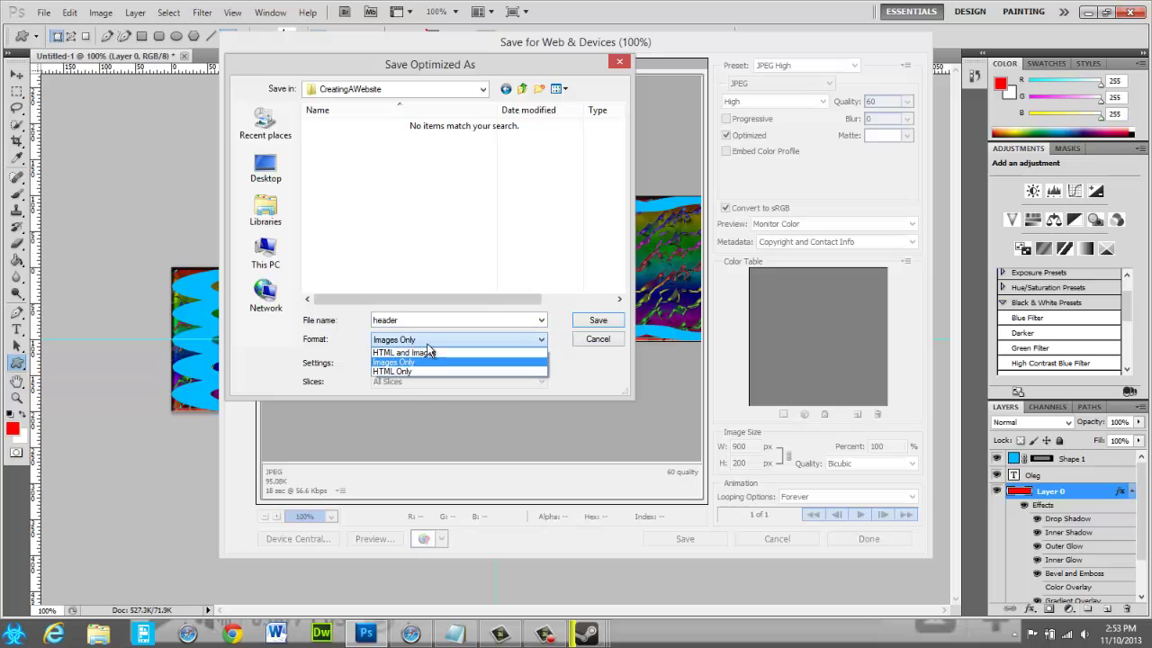
left_click(429, 343)
left_click(438, 319)
left_click(439, 319)
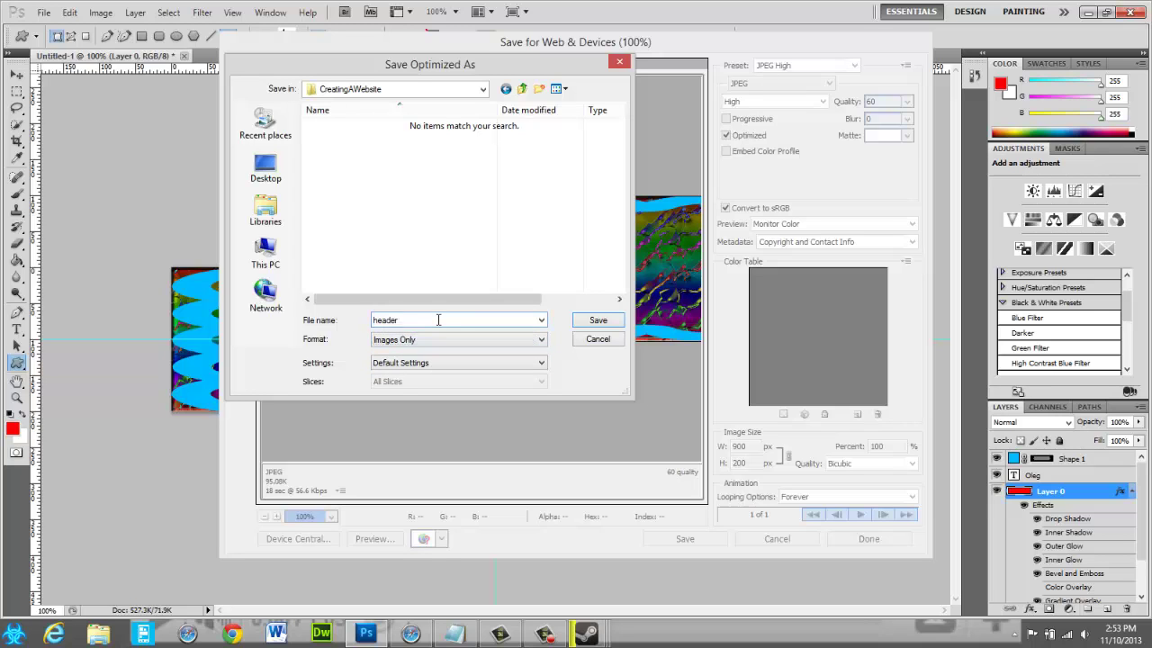
left_click(584, 322)
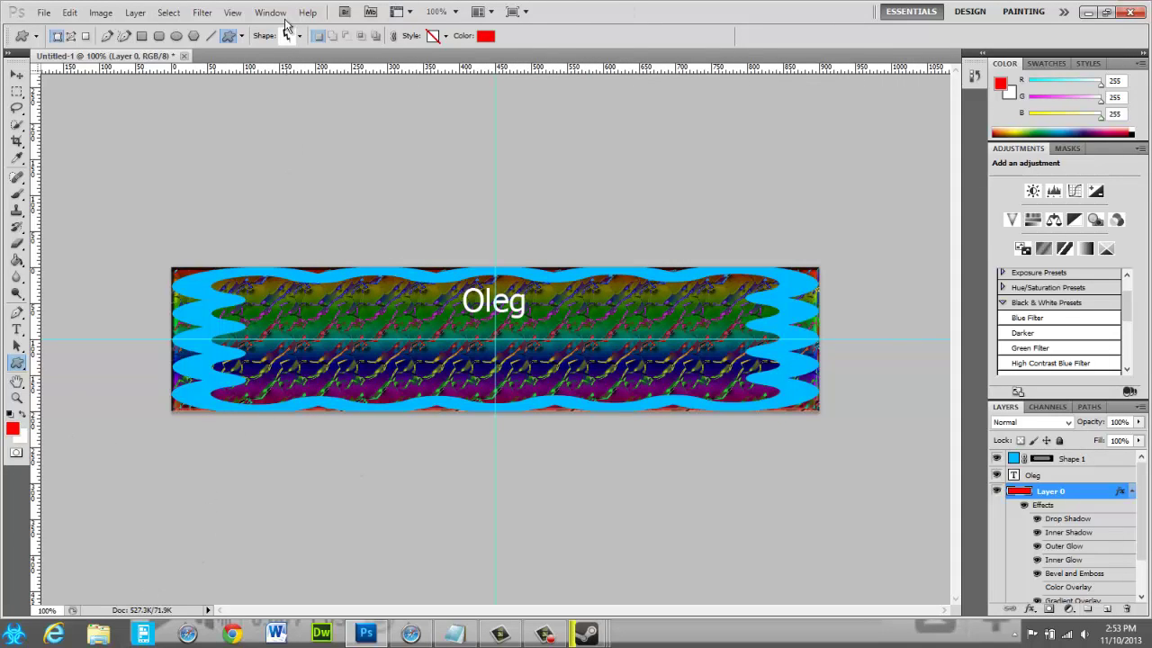
- Start Save As in Photoshop PSD format and browse to C:\WebDev\CreatingAWebsite
left_click(42, 13)
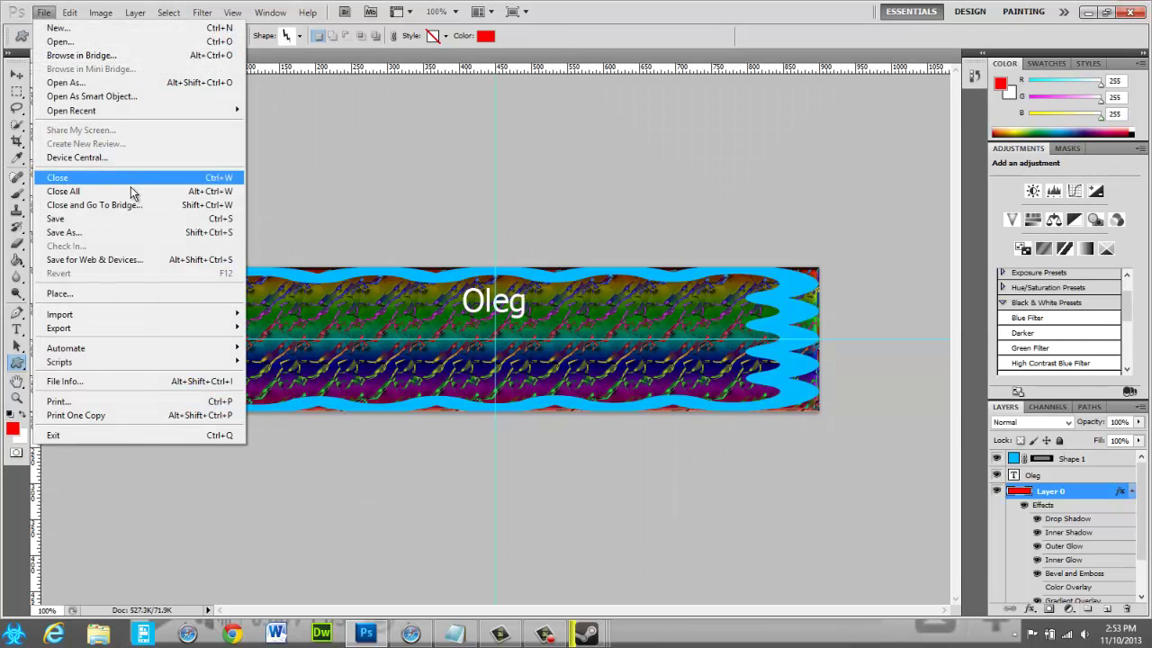
left_click(151, 233)
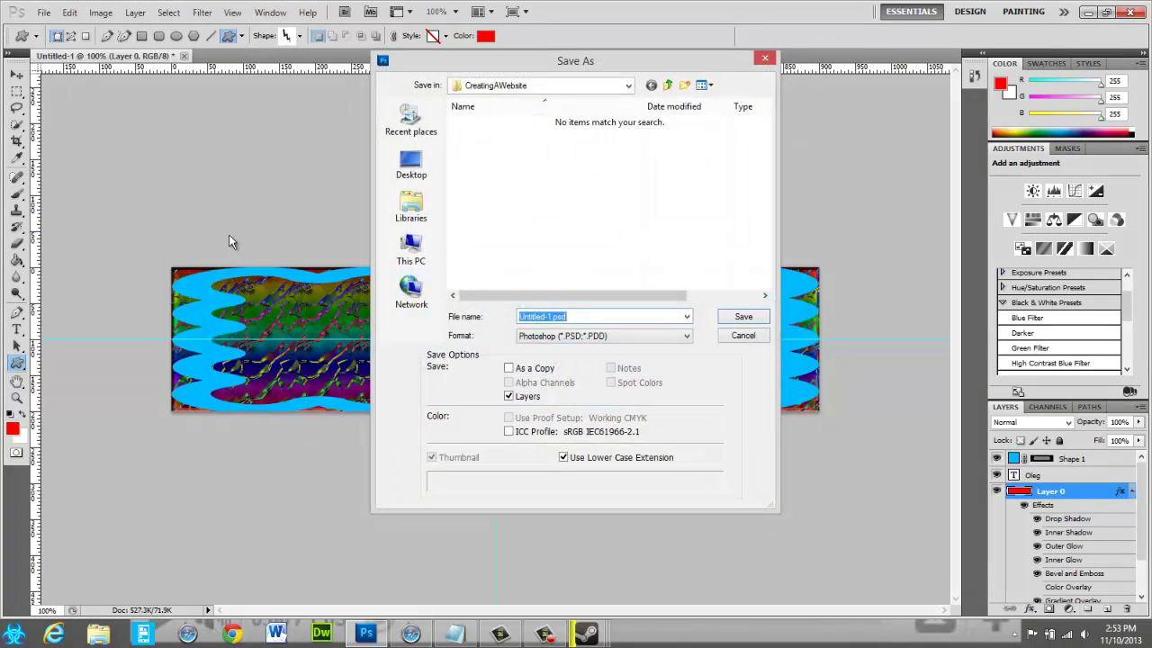
left_click(587, 337)
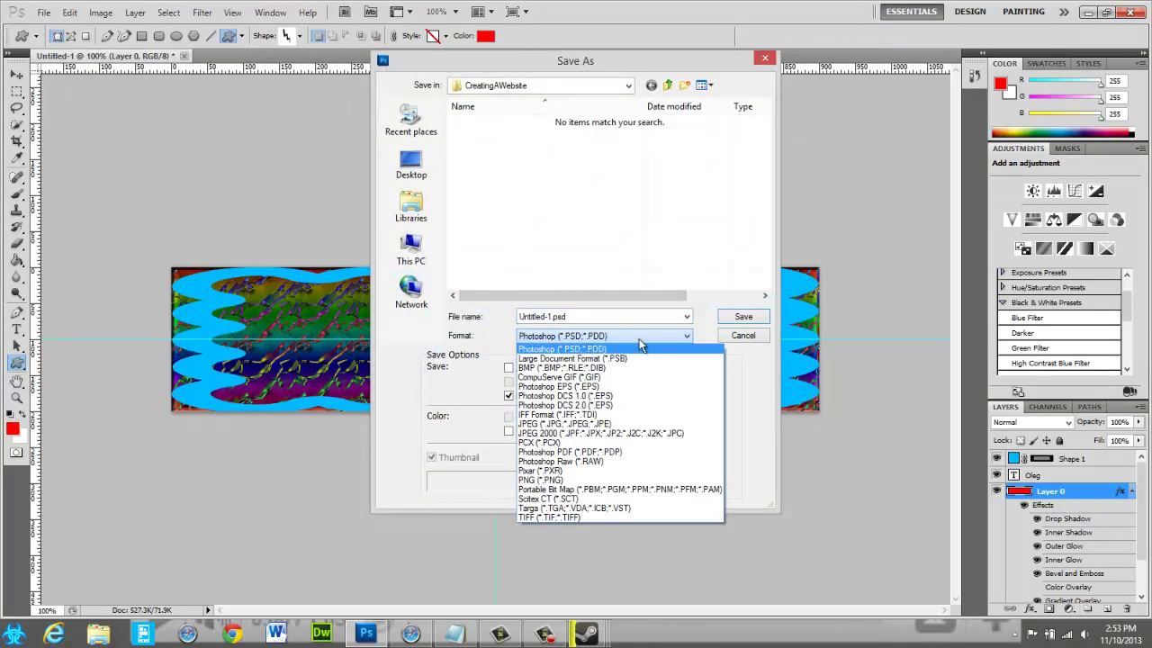
left_click(616, 335)
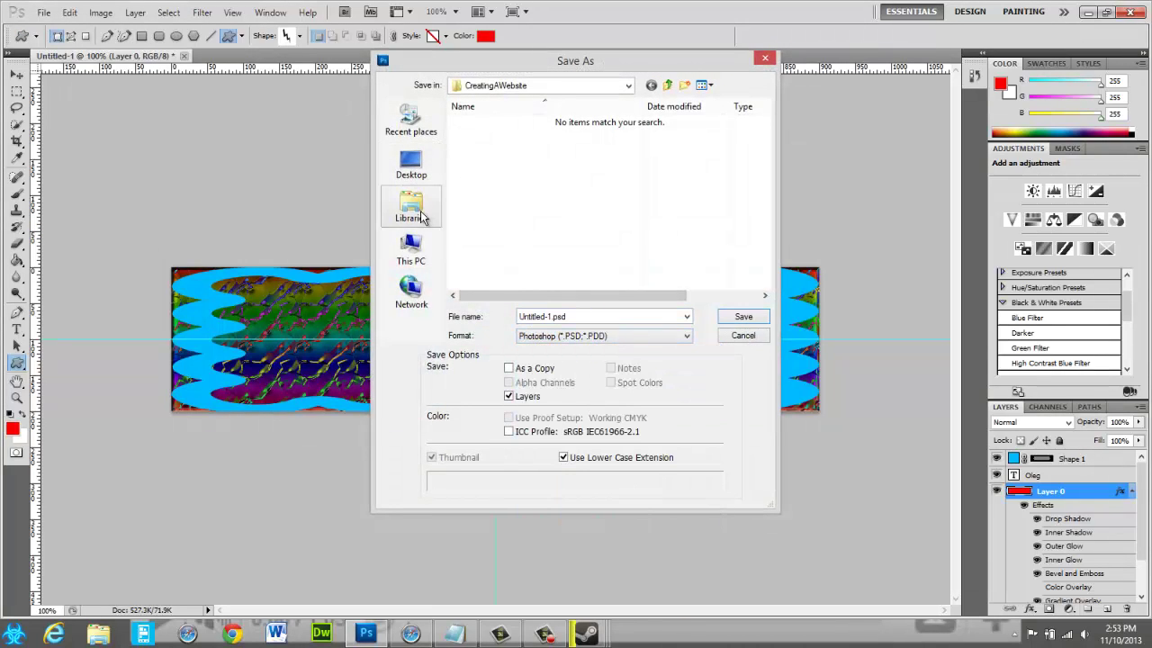
left_click(412, 249)
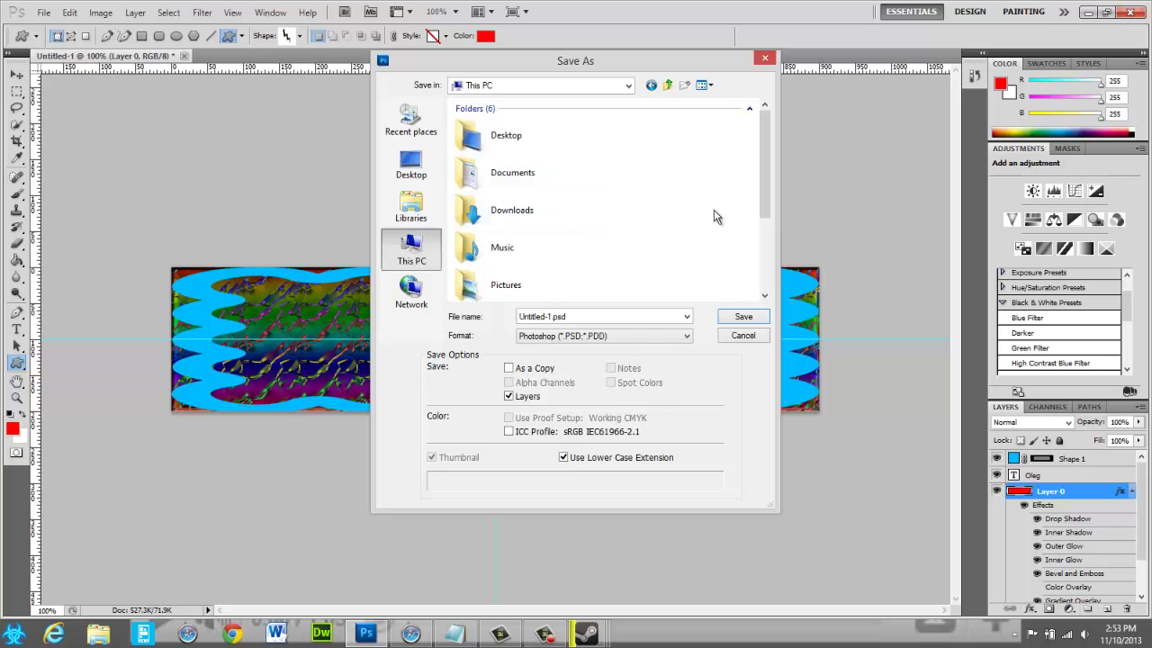
scroll(720, 209, "down", 3)
double_click(513, 237)
scroll(538, 207, "down", 4)
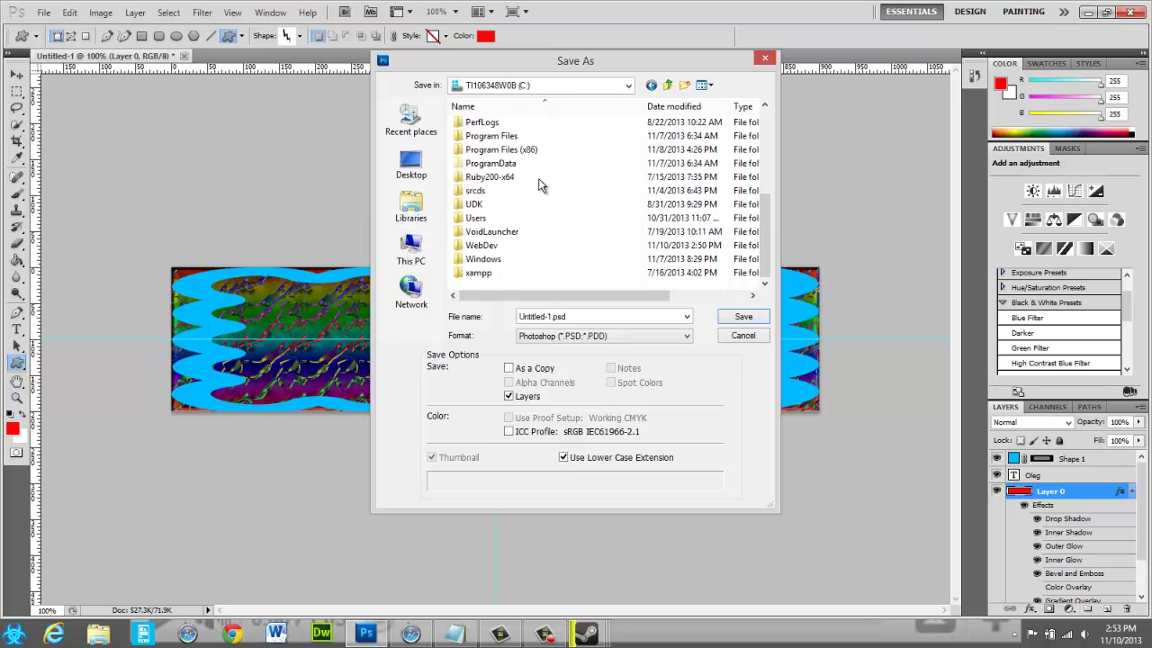
double_click(511, 246)
double_click(486, 144)
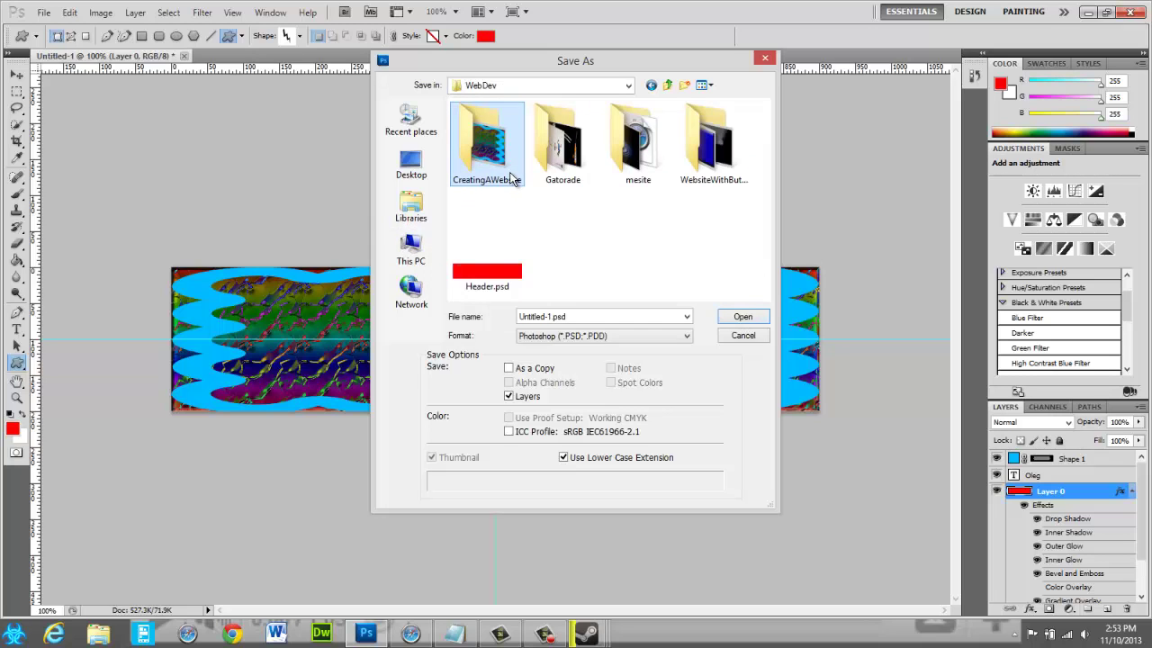
- Rename the file from Untitled-1 to header and save it, accepting compatibility options
left_click(548, 315)
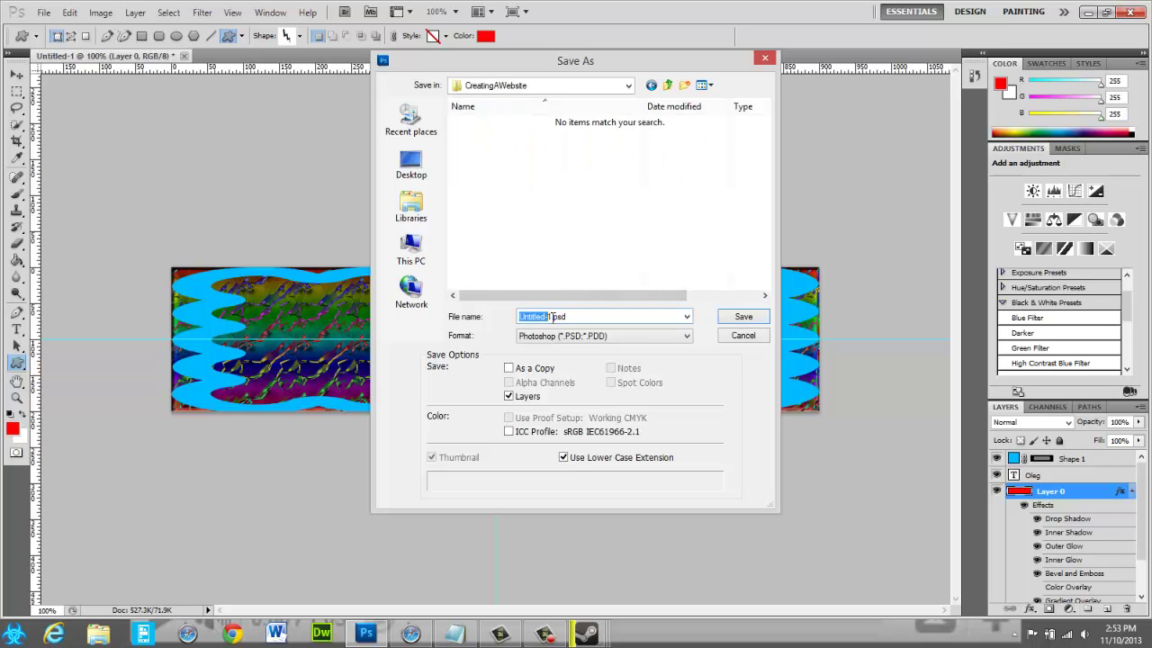
left_click(552, 316)
key("BackSpace")
key("BackSpace")
key("BackSpace")
key("BackSpace")
key("BackSpace")
key("BackSpace")
key("BackSpace")
key("BackSpace")
key("BackSpace")
key("BackSpace")
type("he")
key("Return")
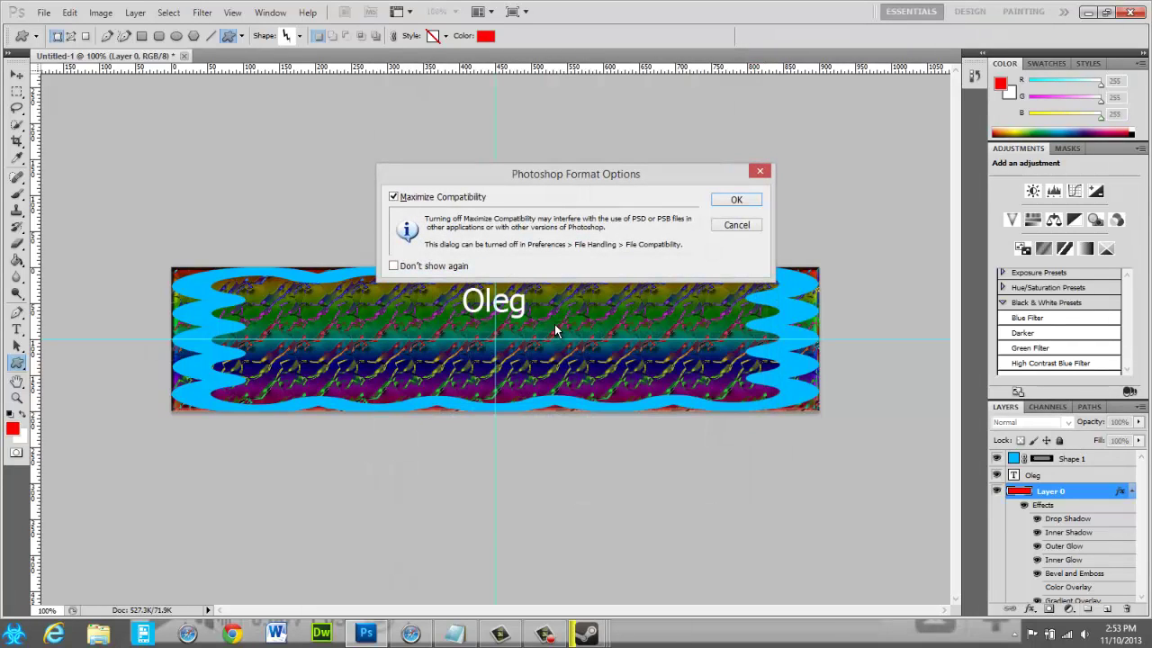
key("Return")
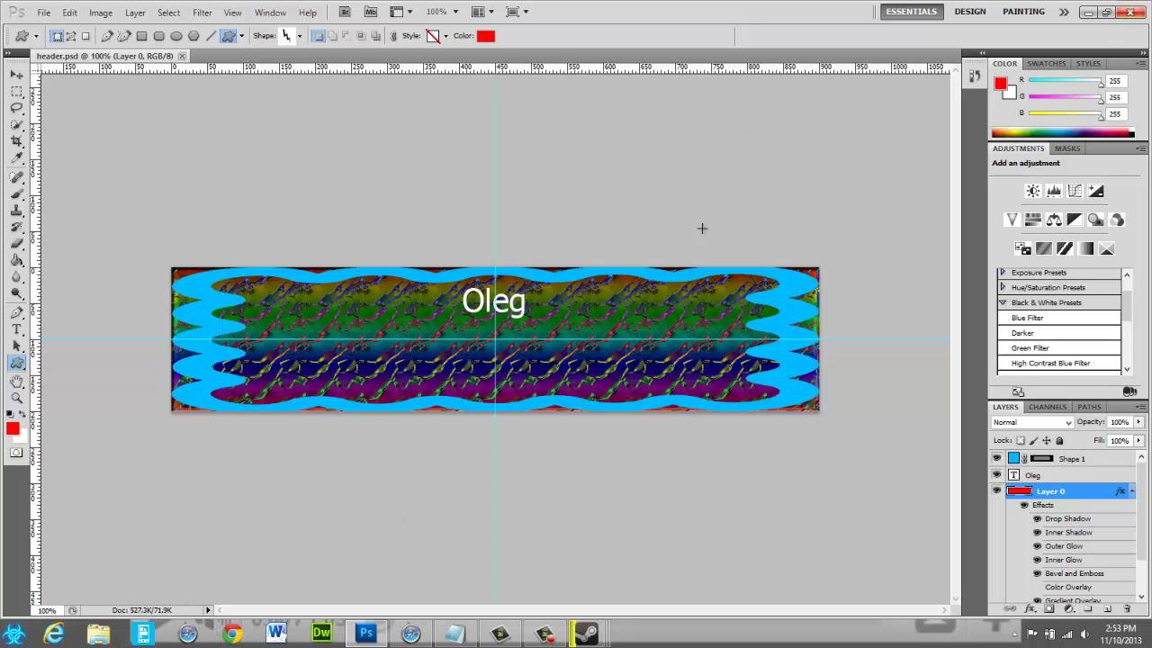
- Open C:\WebDev\CreatingAWebsite in File Explorer
left_click(99, 633)
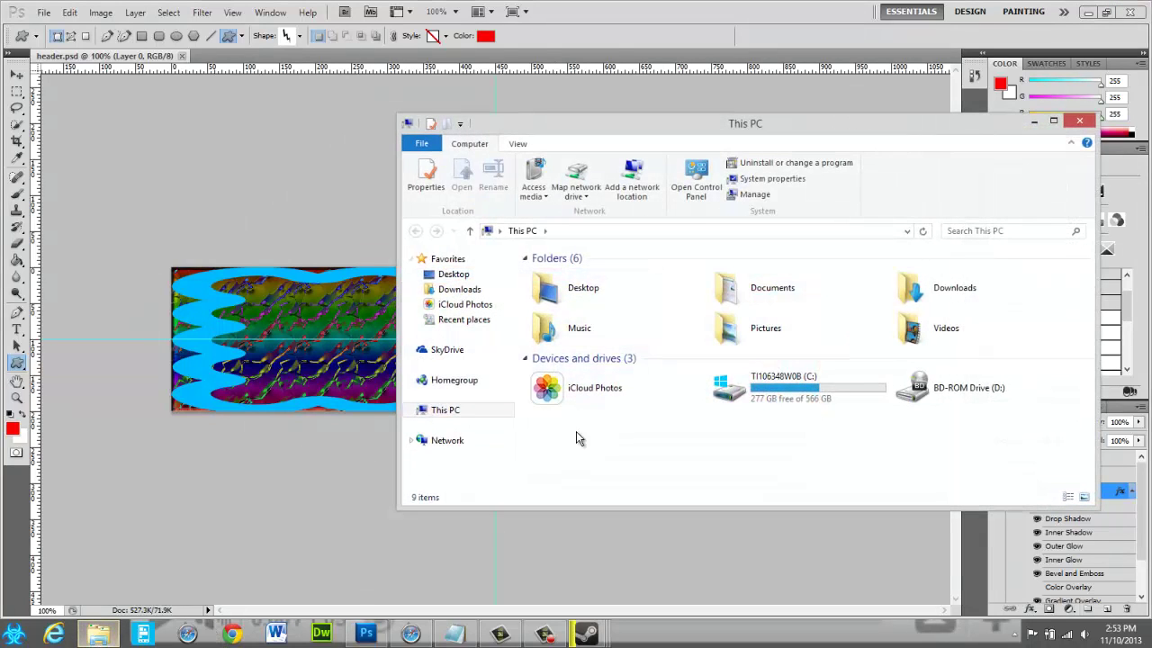
double_click(756, 387)
scroll(673, 378, "down", 10)
scroll(673, 378, "up", 7)
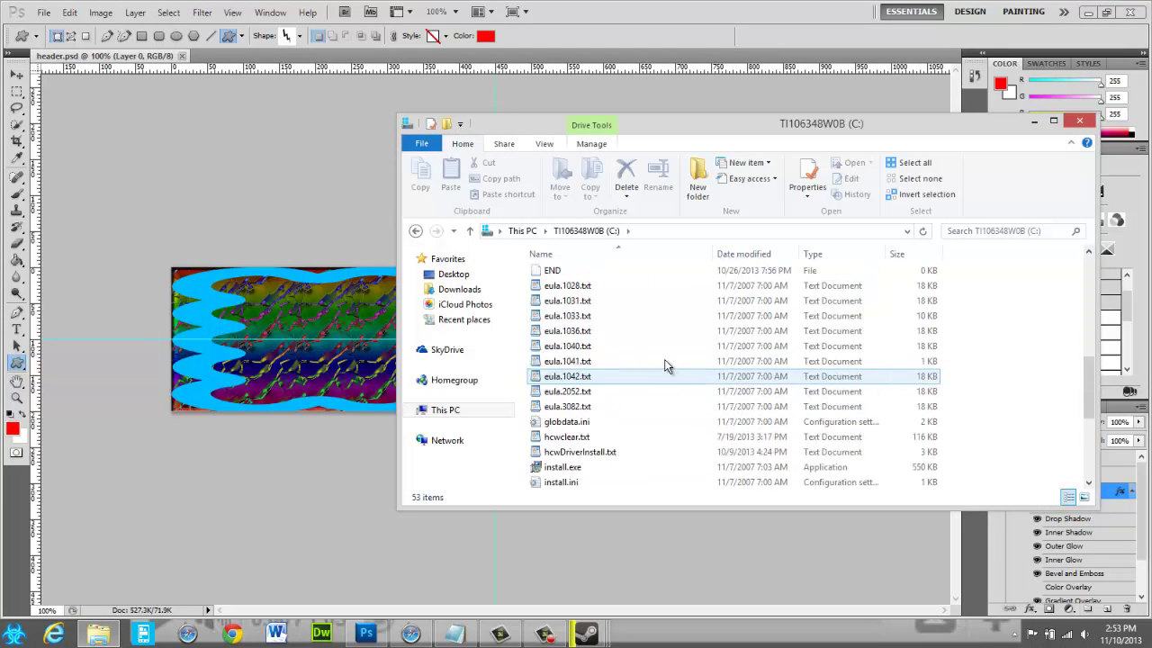
scroll(607, 432, "down", 3)
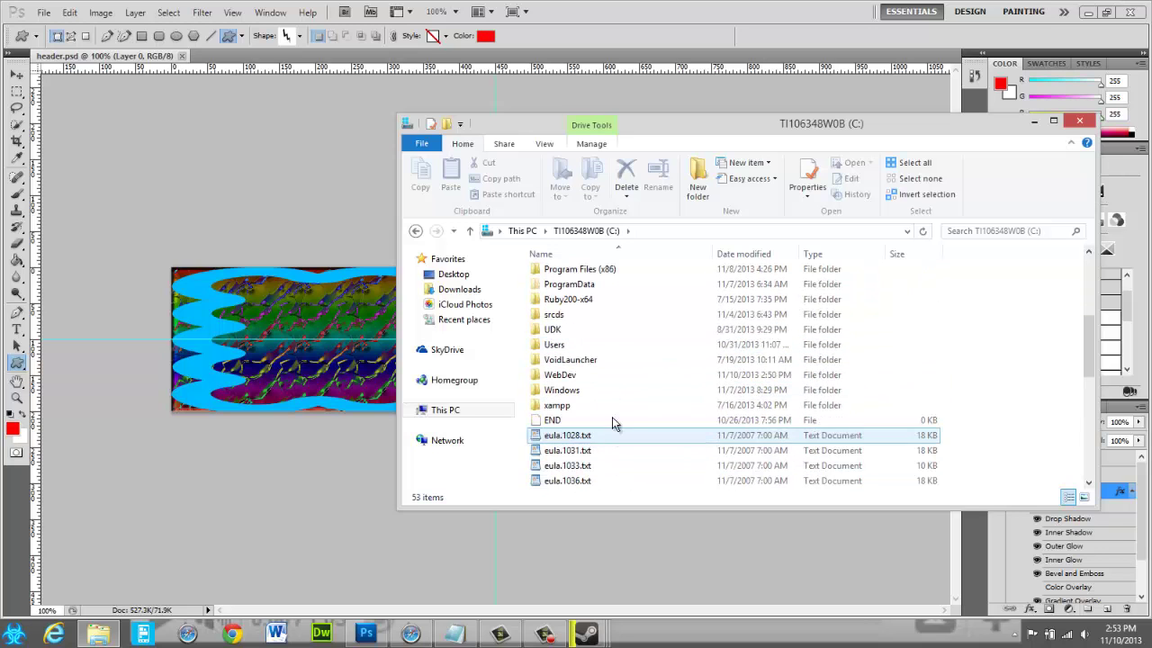
double_click(619, 386)
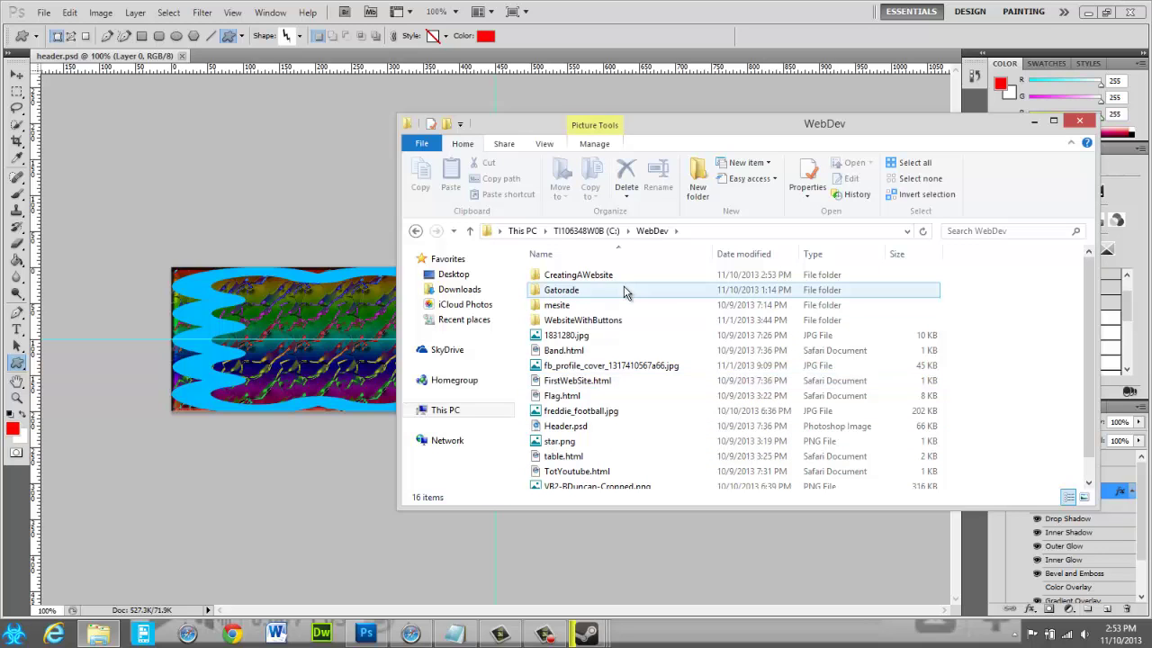
double_click(621, 276)
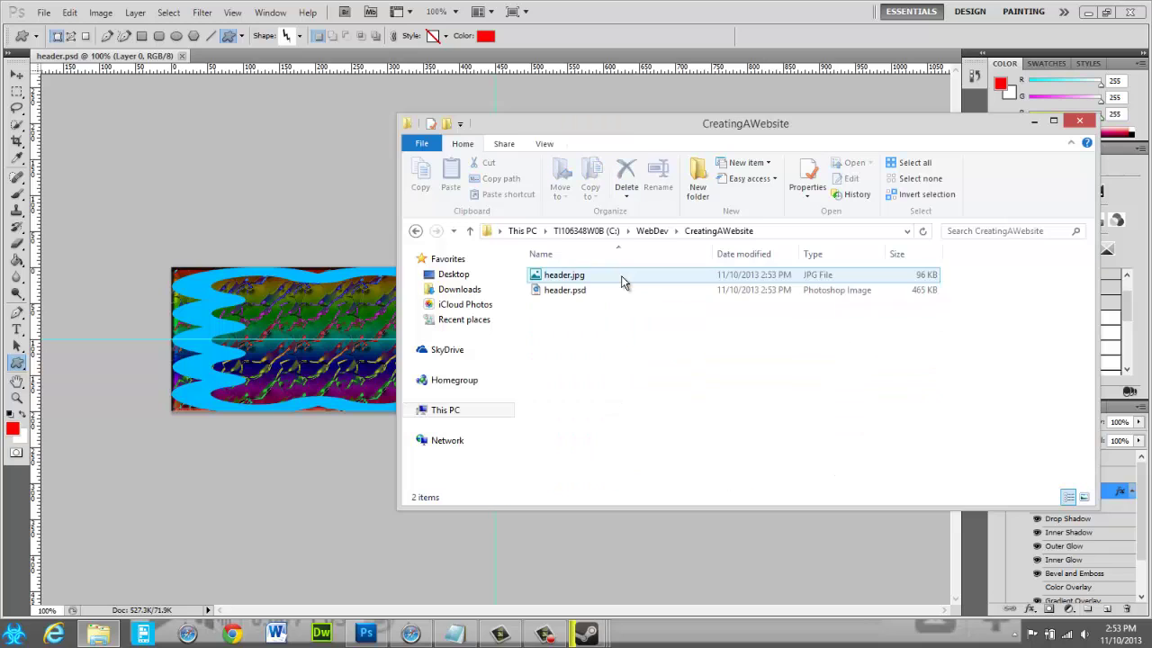
- Check that header.jpg and header.psd are there, then close Explorer
left_click(621, 275)
left_click(621, 290)
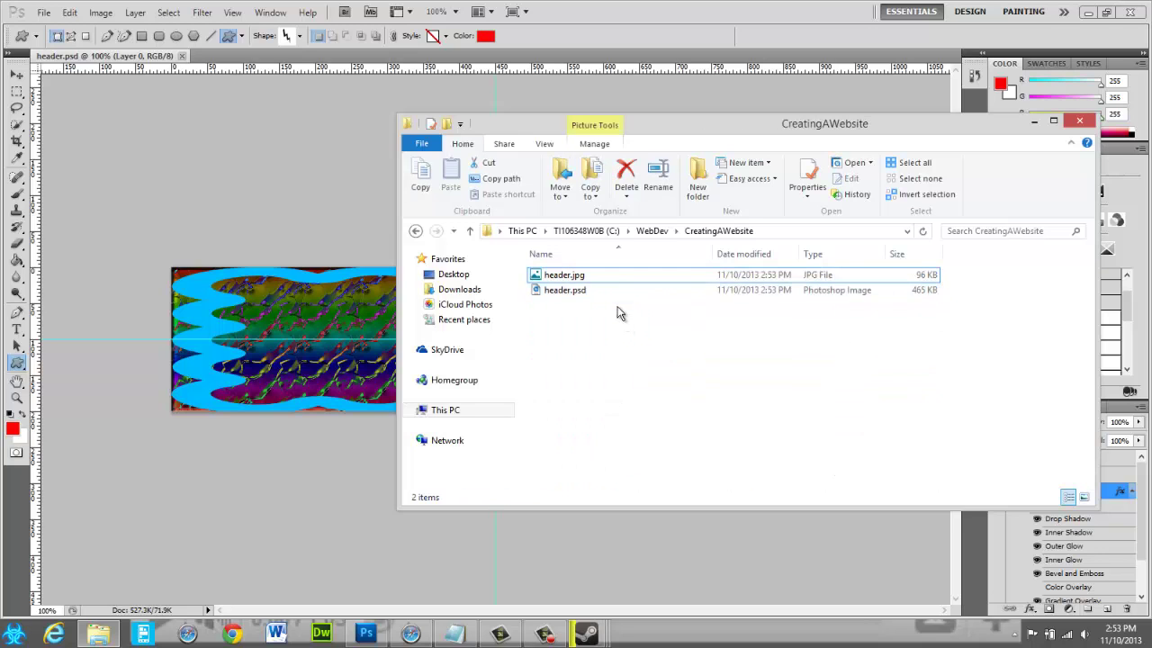
left_click(619, 297)
right_click(617, 291)
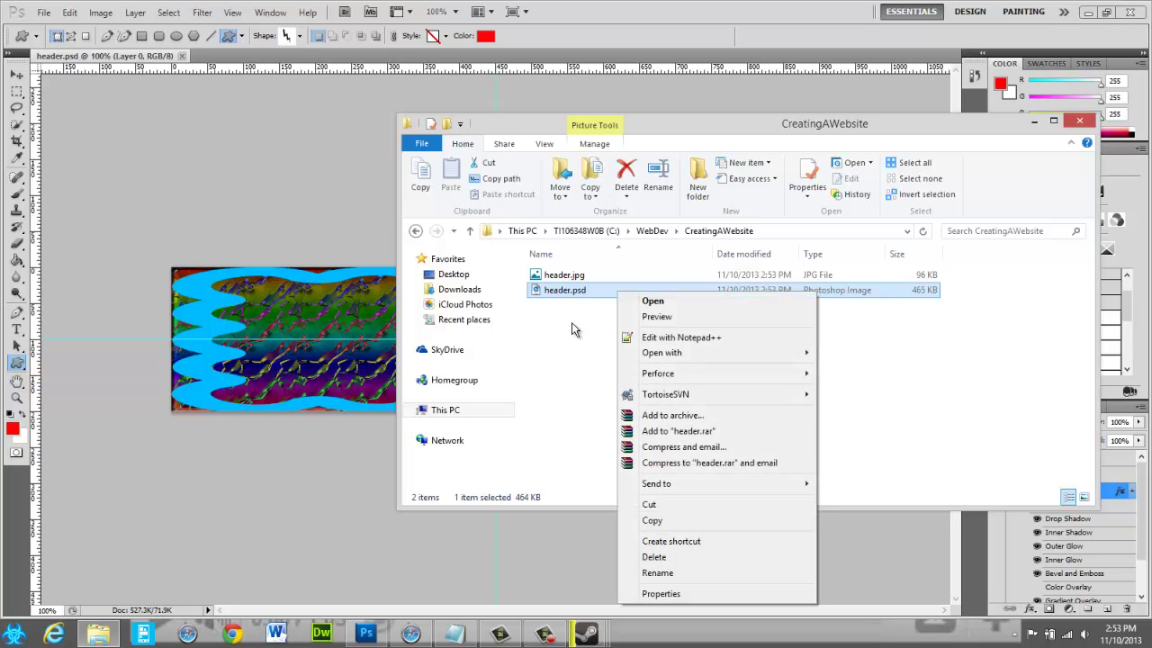
left_click(549, 277)
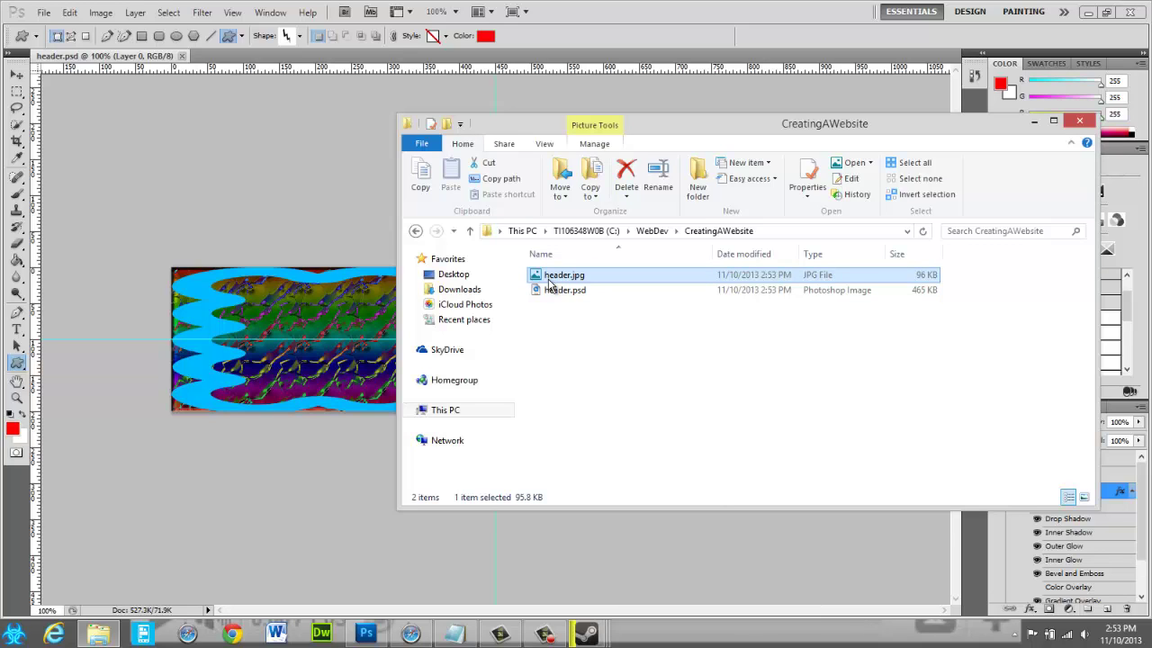
left_click(563, 294)
left_click(663, 375)
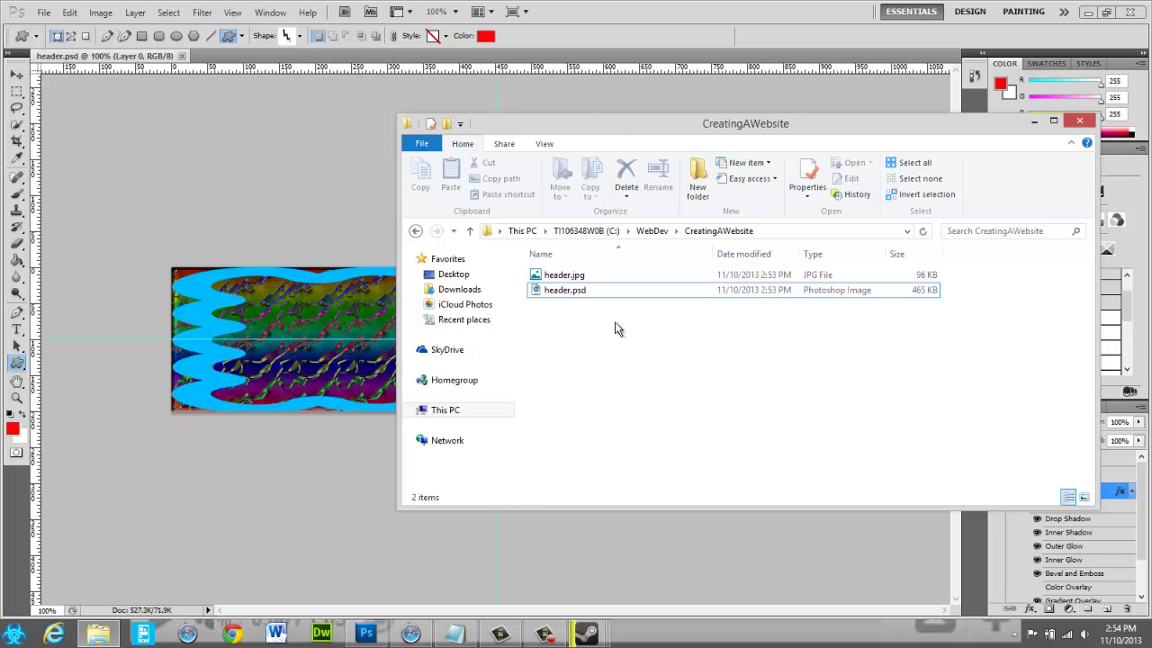
left_click(534, 298)
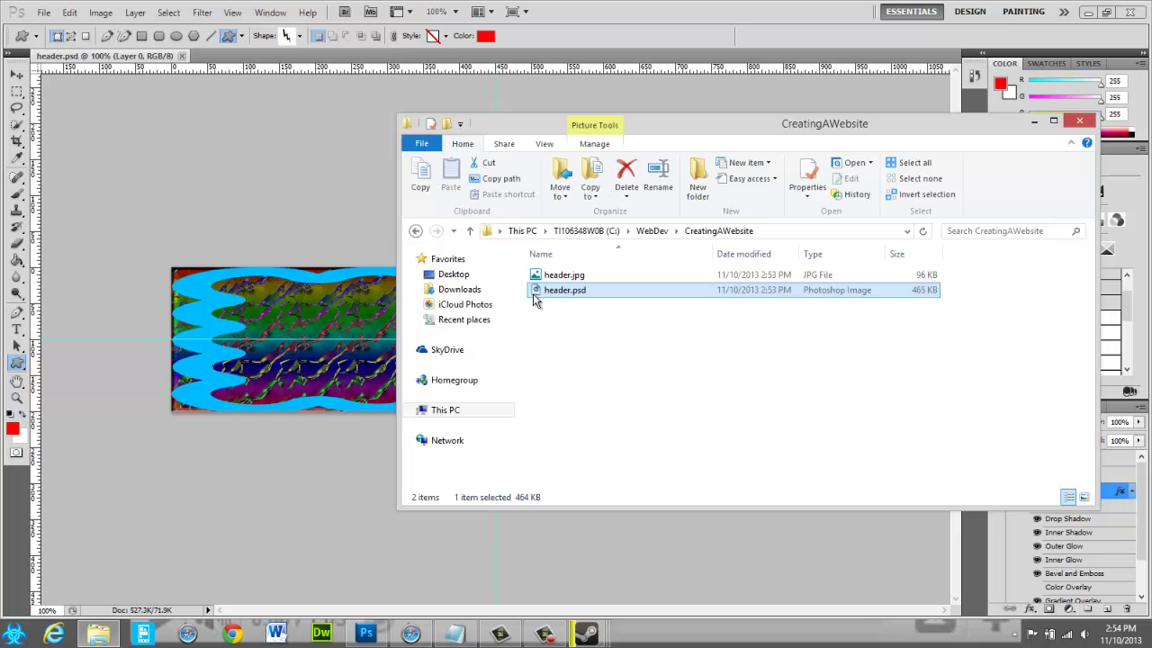
left_click(870, 163)
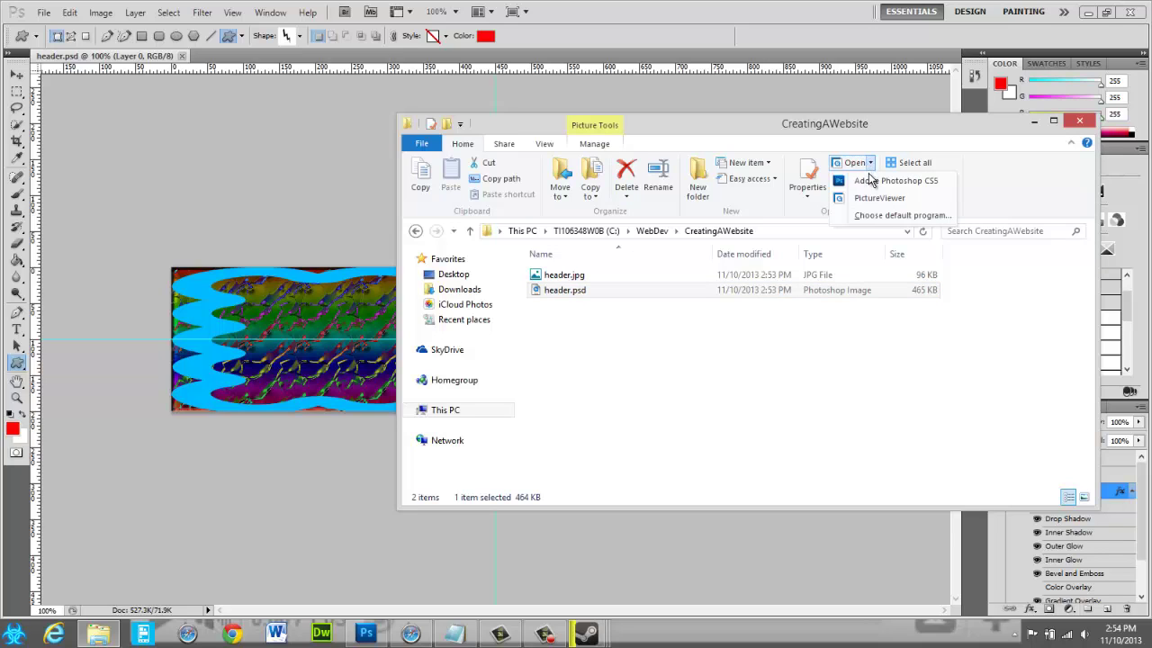
left_click(720, 321)
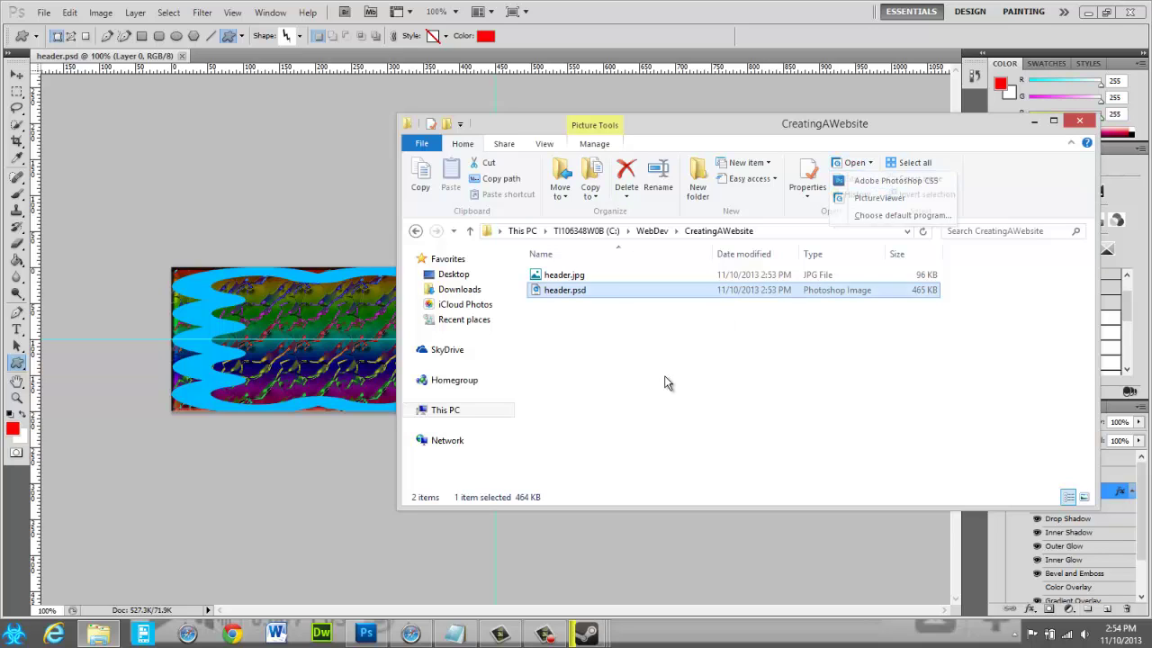
left_click(604, 275)
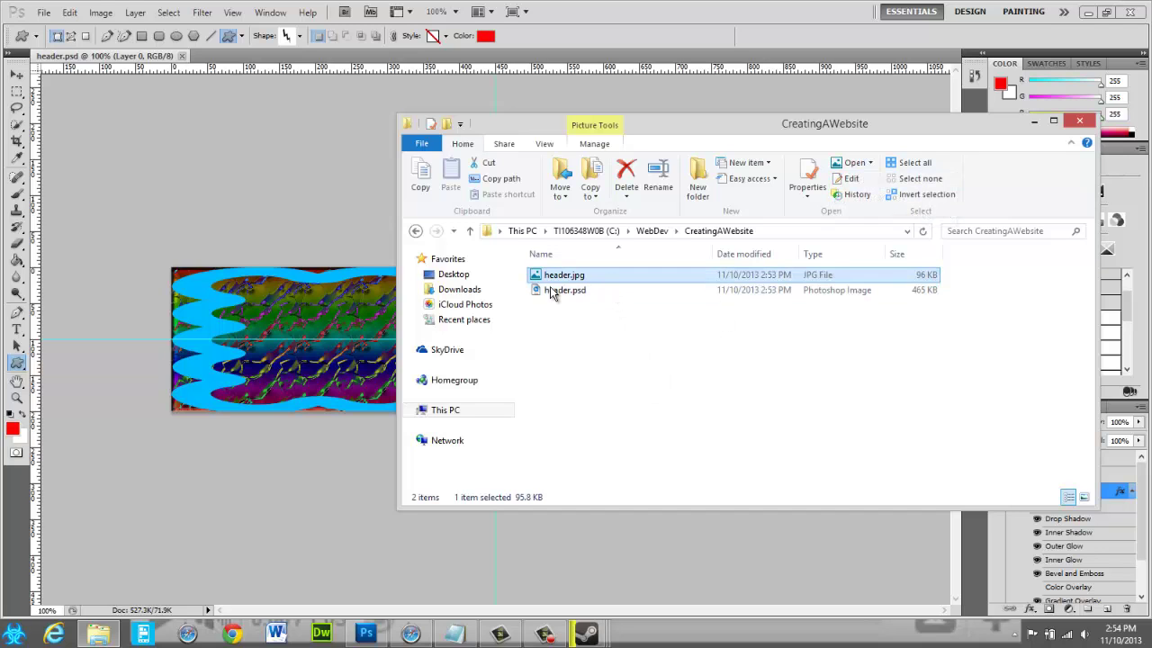
key("alt+F4")
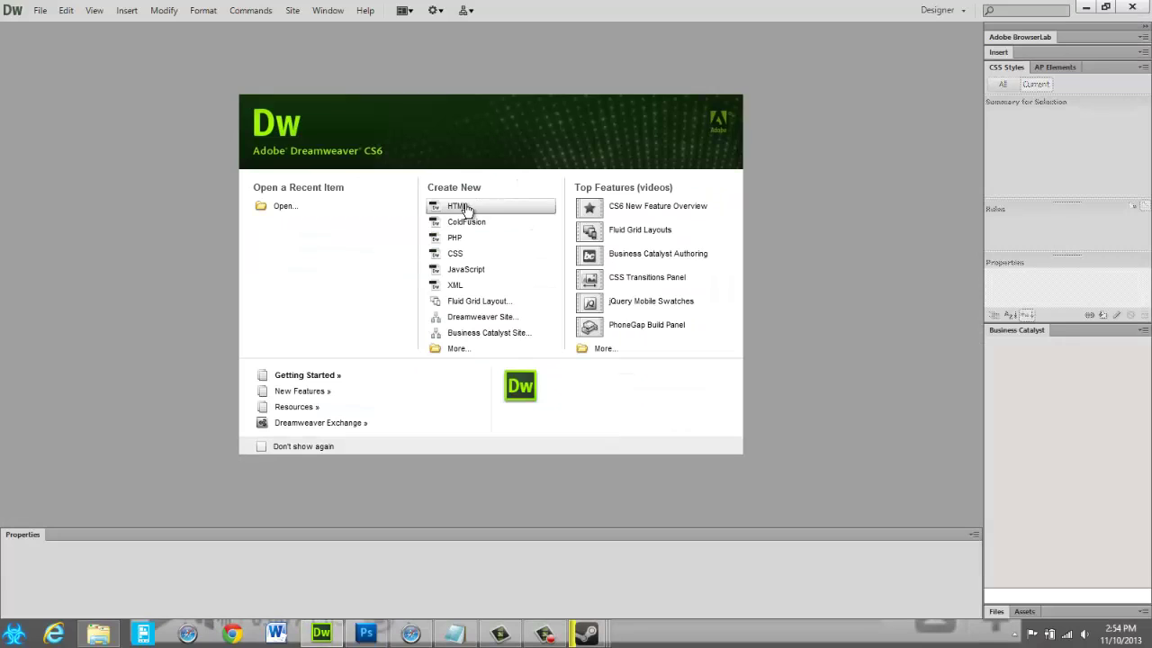
- Create a blank HTML document, then open YouTubeParts.html and select its banner image
left_click(463, 207)
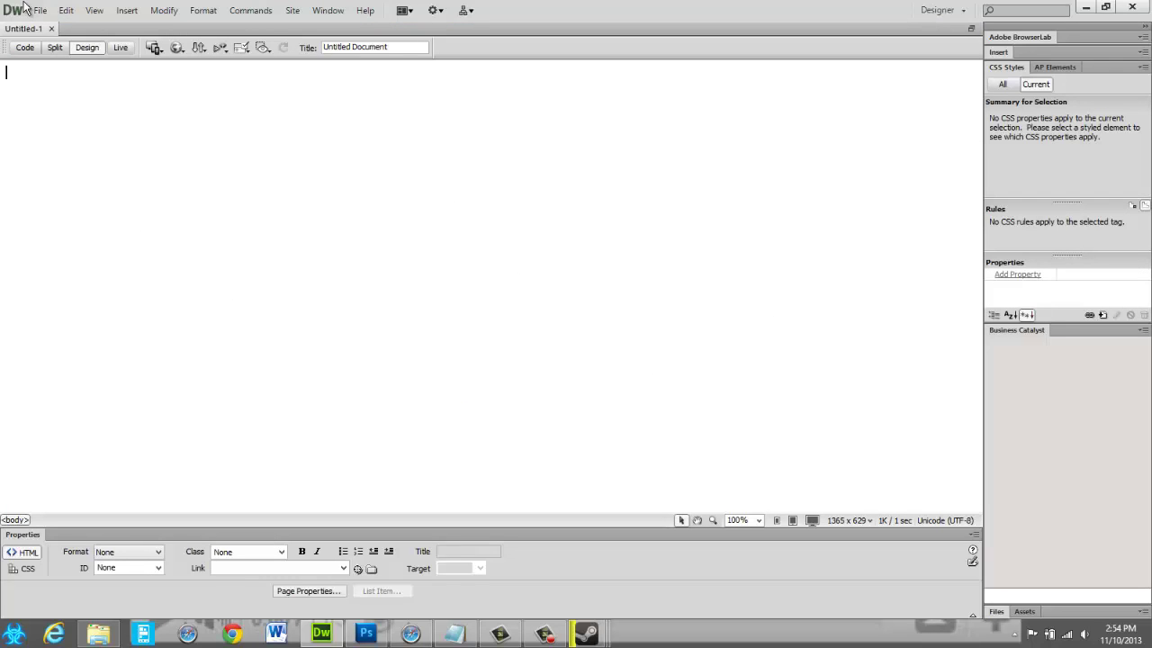
left_click(39, 12)
left_click(49, 12)
left_click(66, 10)
mouse_move(40, 10)
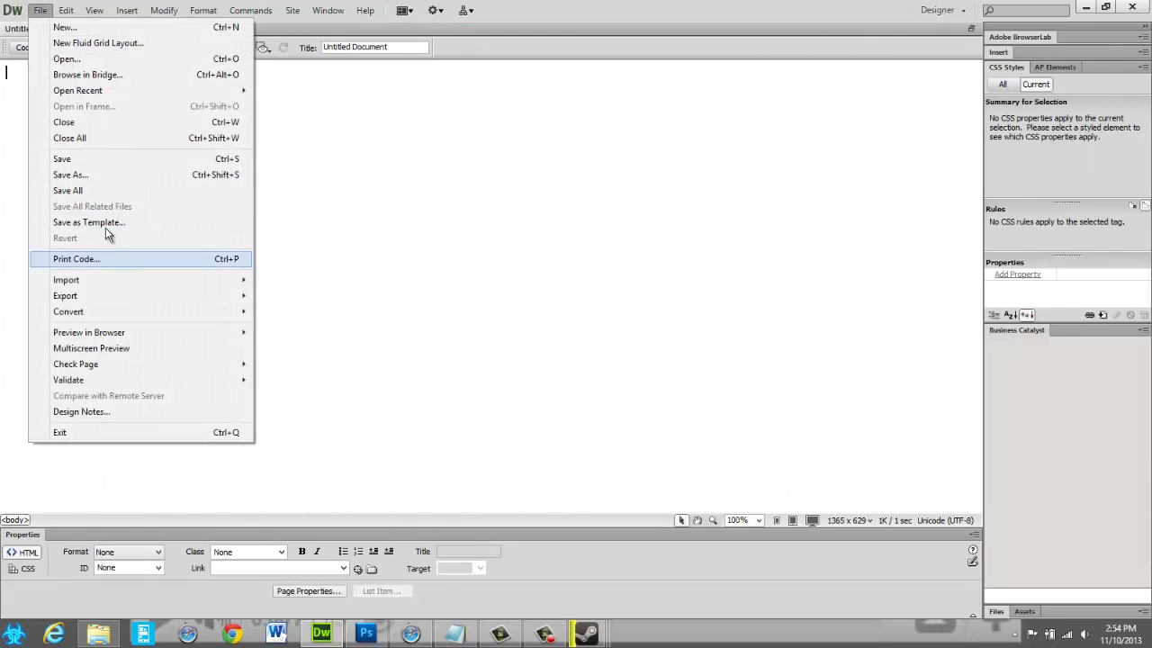
left_click(90, 59)
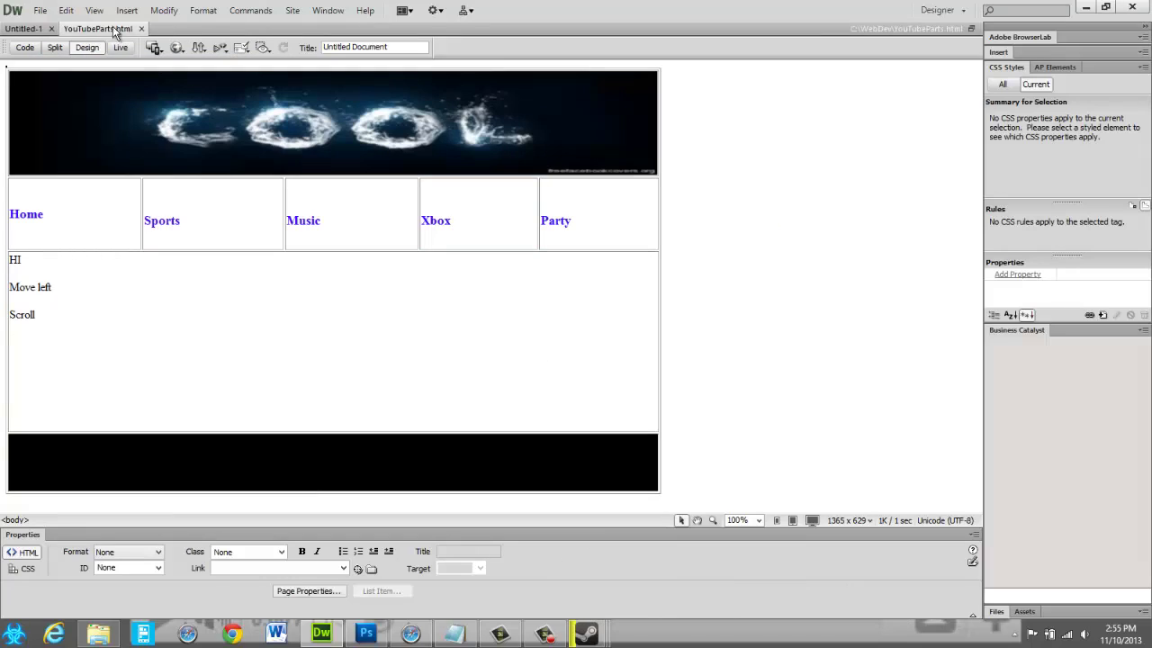
left_click(477, 126)
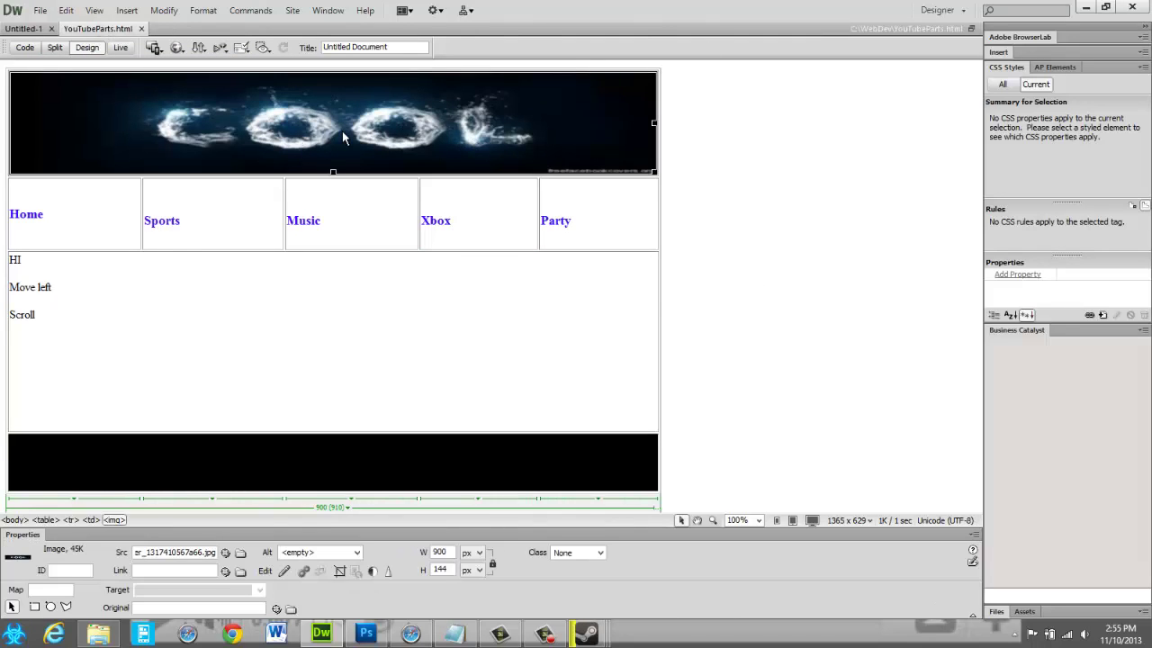
- Switch to Code and Design view and delete the old banner img tag
left_click(94, 10)
left_click(136, 74)
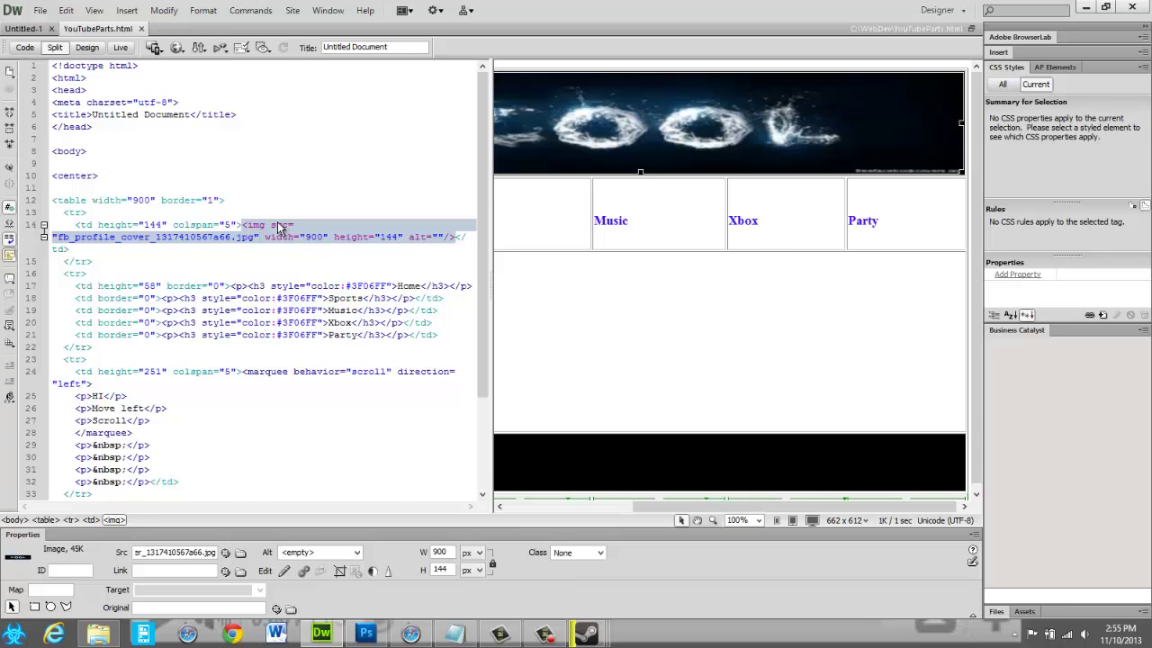
key("Delete")
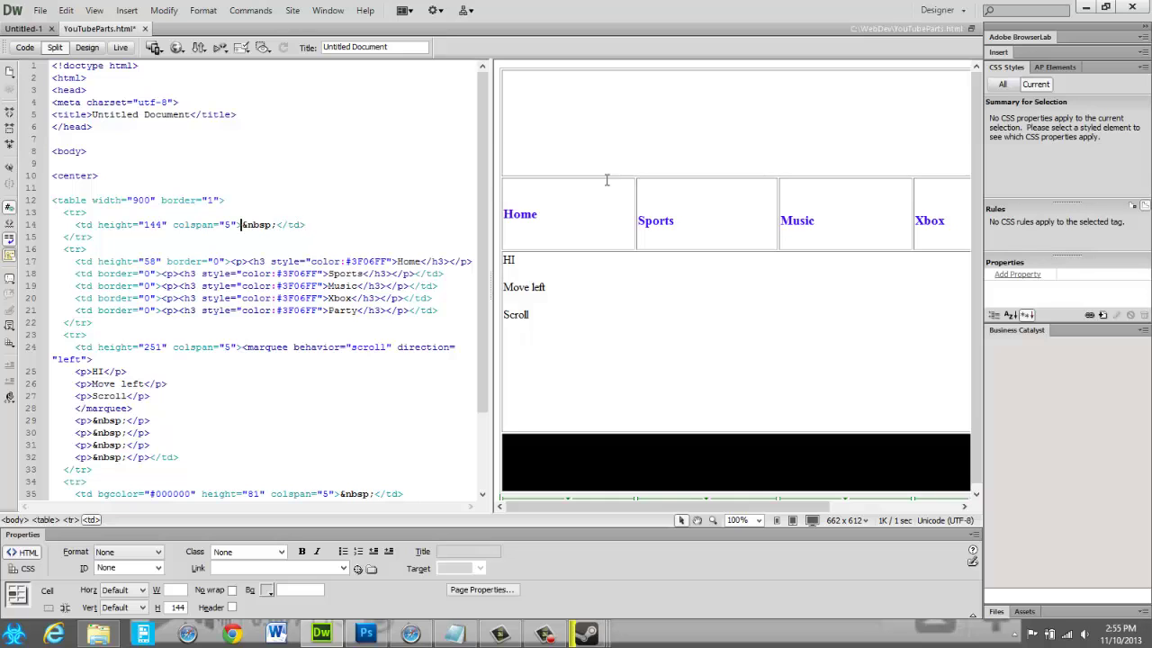
- Insert header.jpg from the CreatingAWebsite folder as the new banner image
left_click(105, 10)
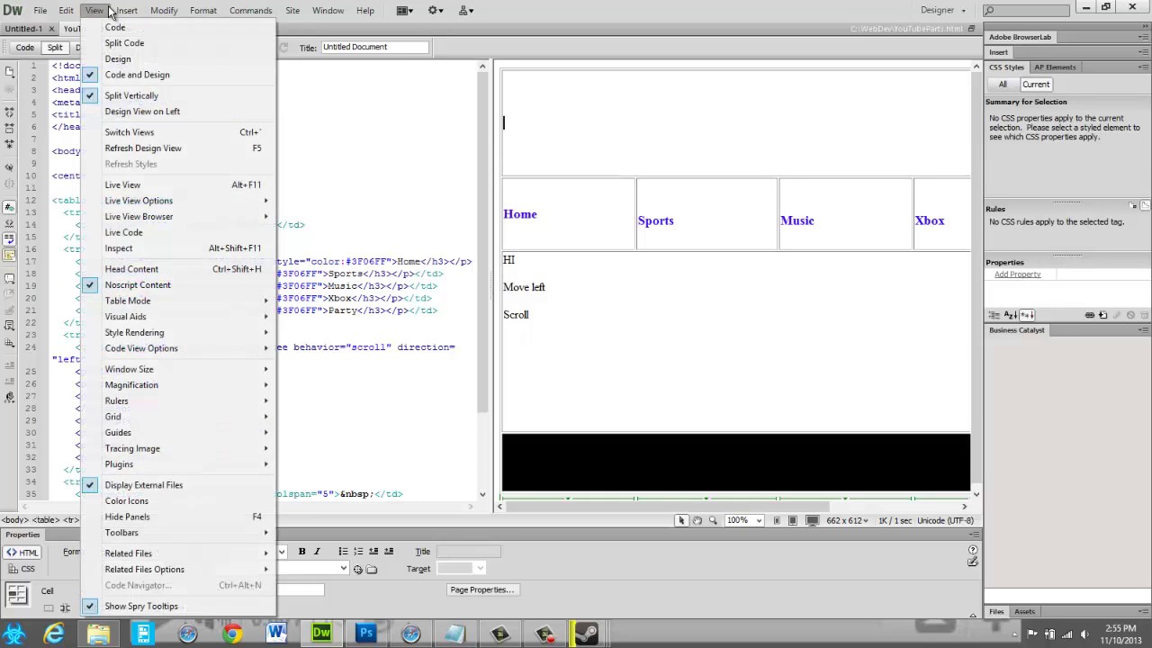
left_click(106, 10)
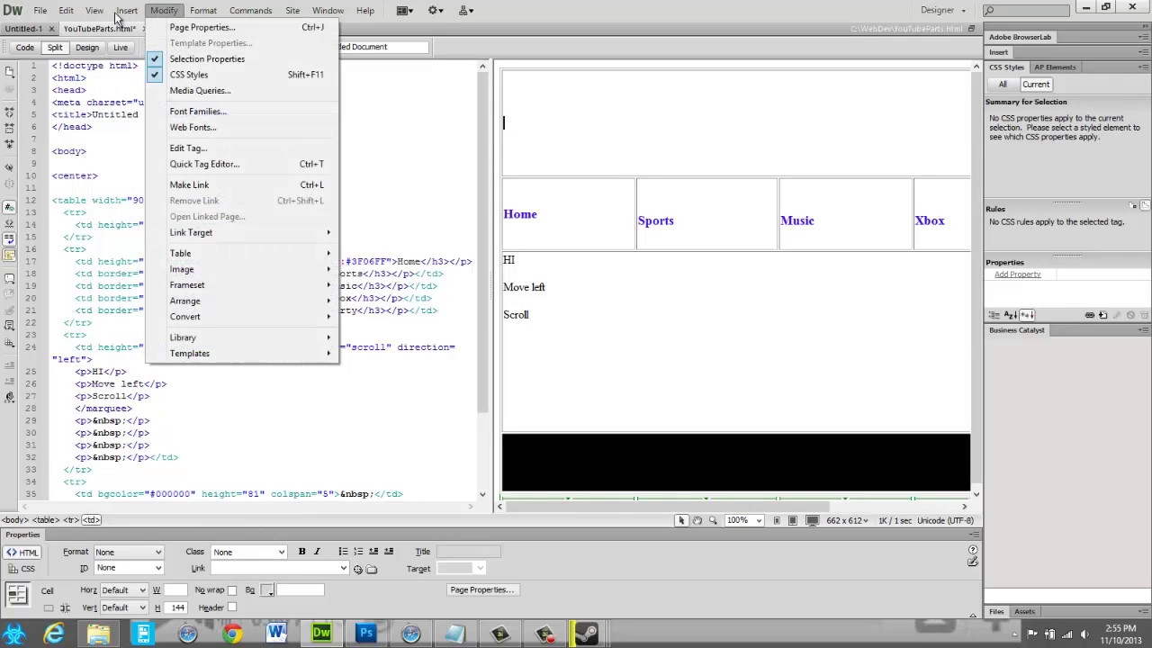
mouse_move(87, 18)
mouse_move(126, 10)
left_click(135, 41)
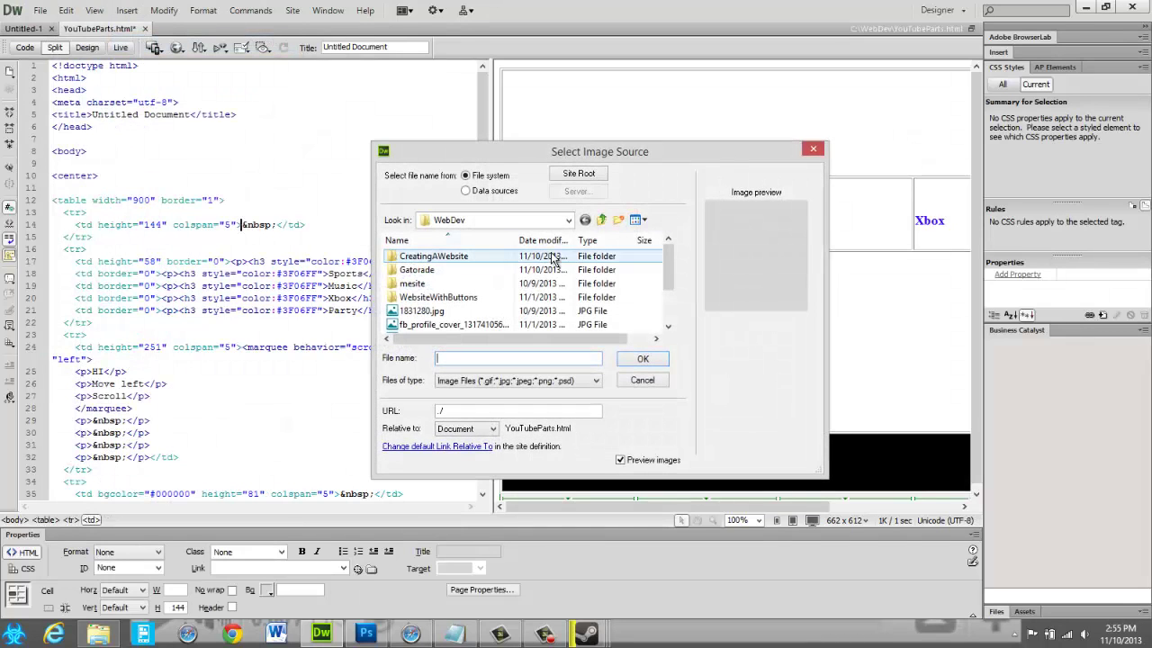
left_click(507, 298)
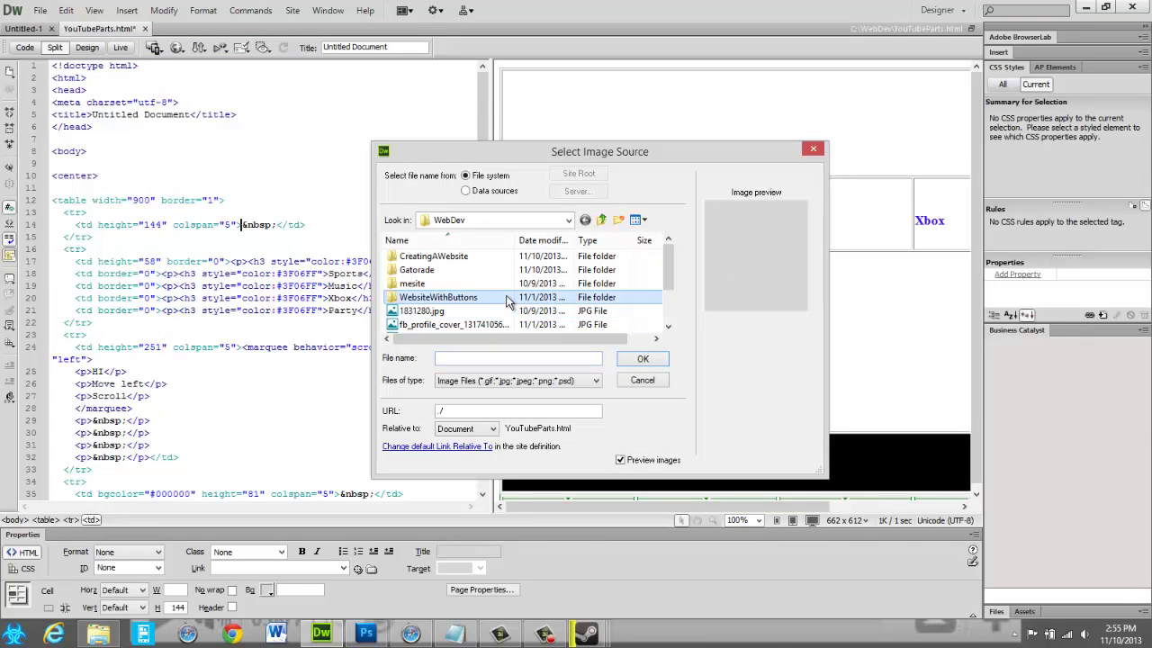
scroll(506, 302, "down", 1)
scroll(506, 302, "up", 1)
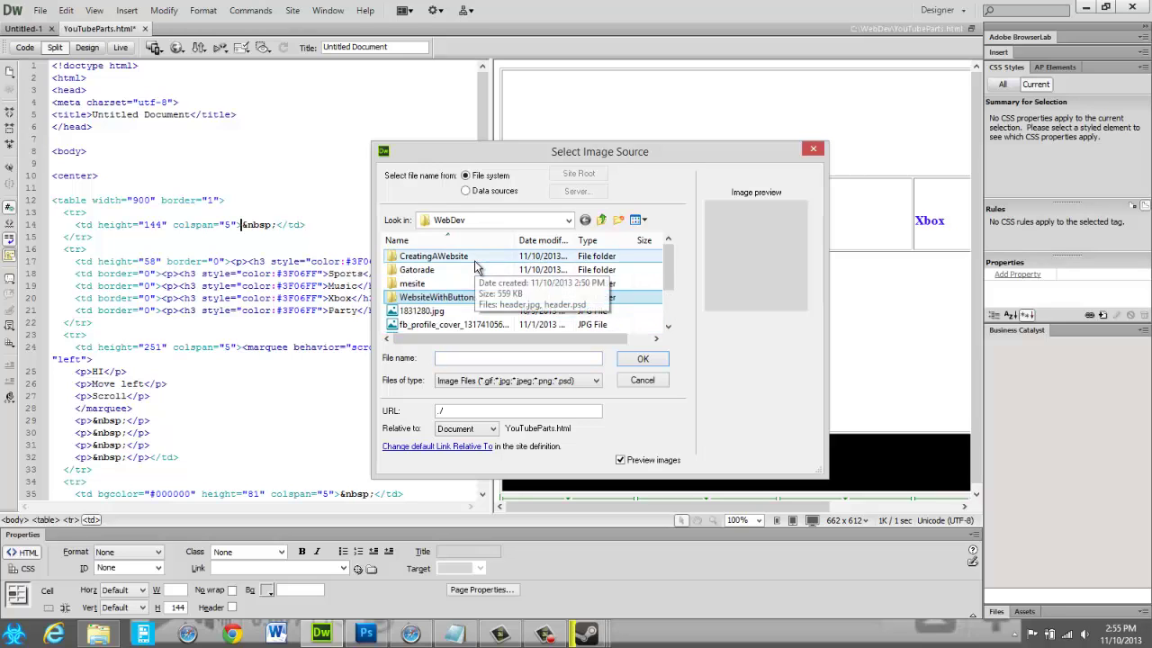
double_click(475, 259)
left_click(468, 259)
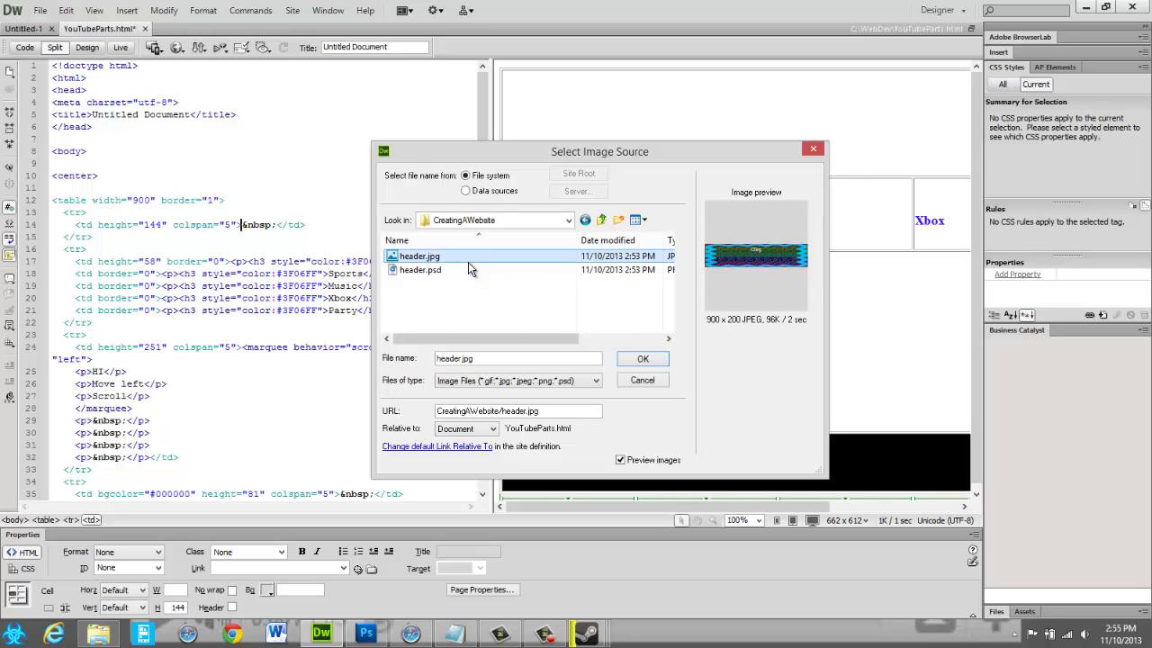
left_click(513, 270)
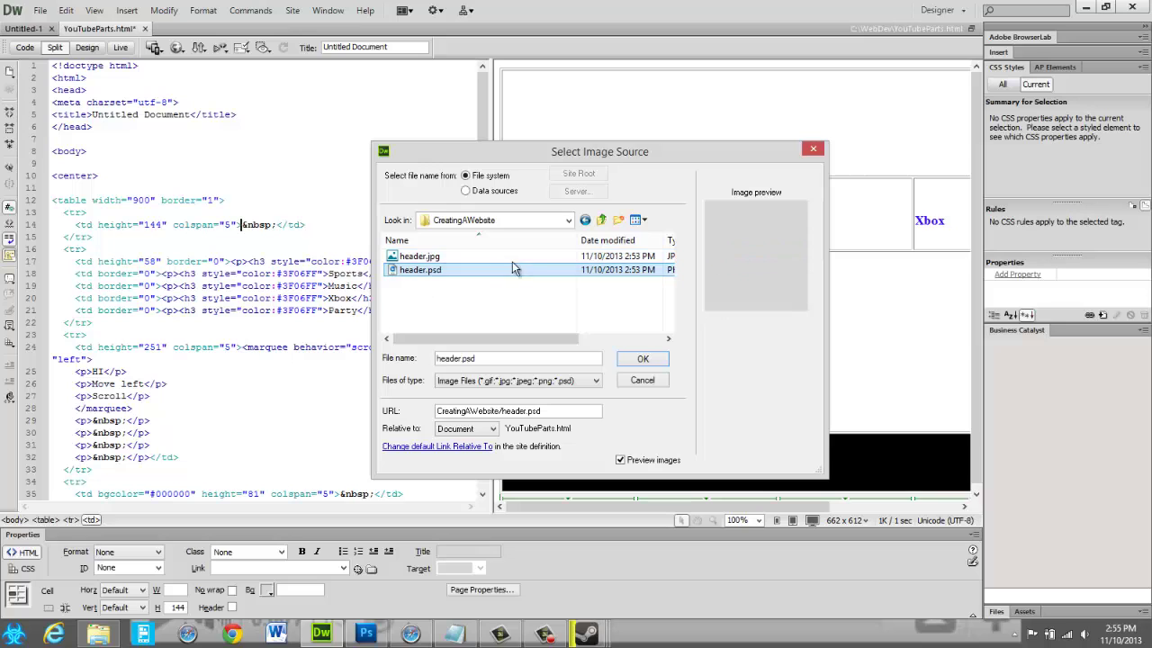
left_click(507, 258)
left_click(646, 358)
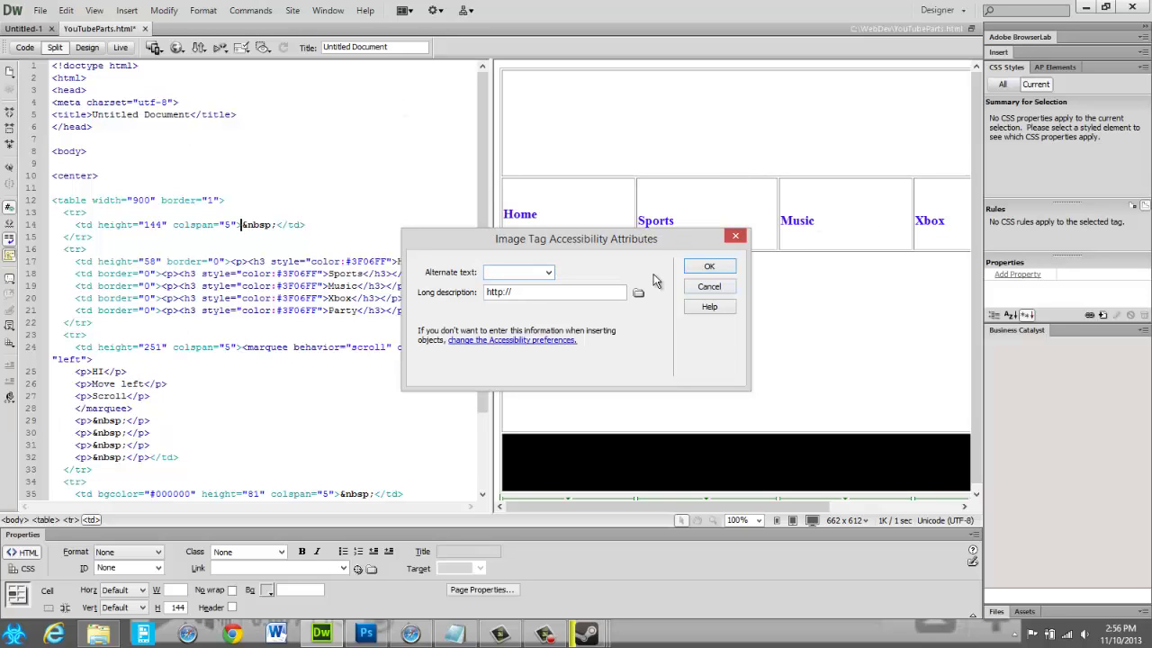
left_click(708, 267)
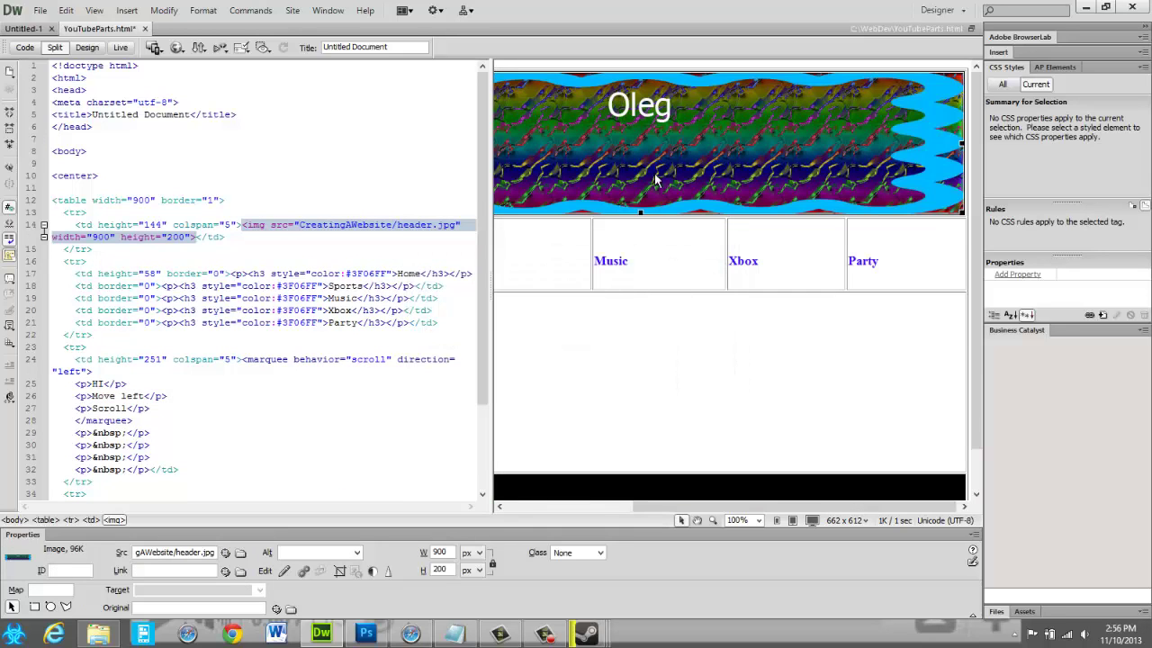
left_click(800, 303)
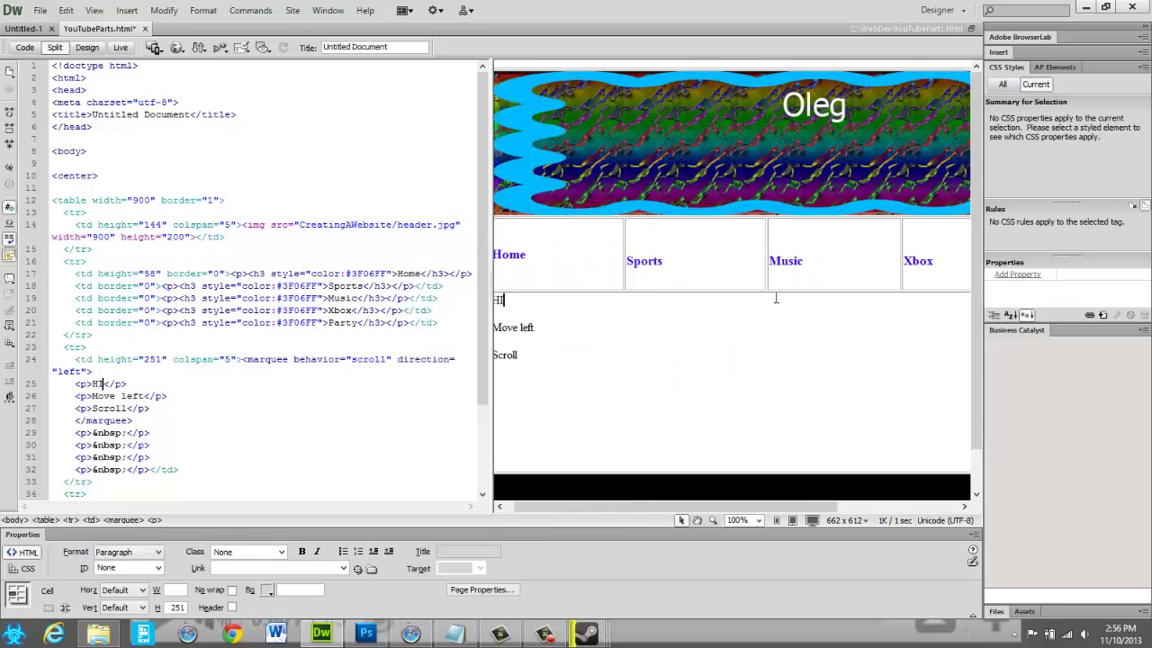
left_click(654, 180)
left_click(200, 239)
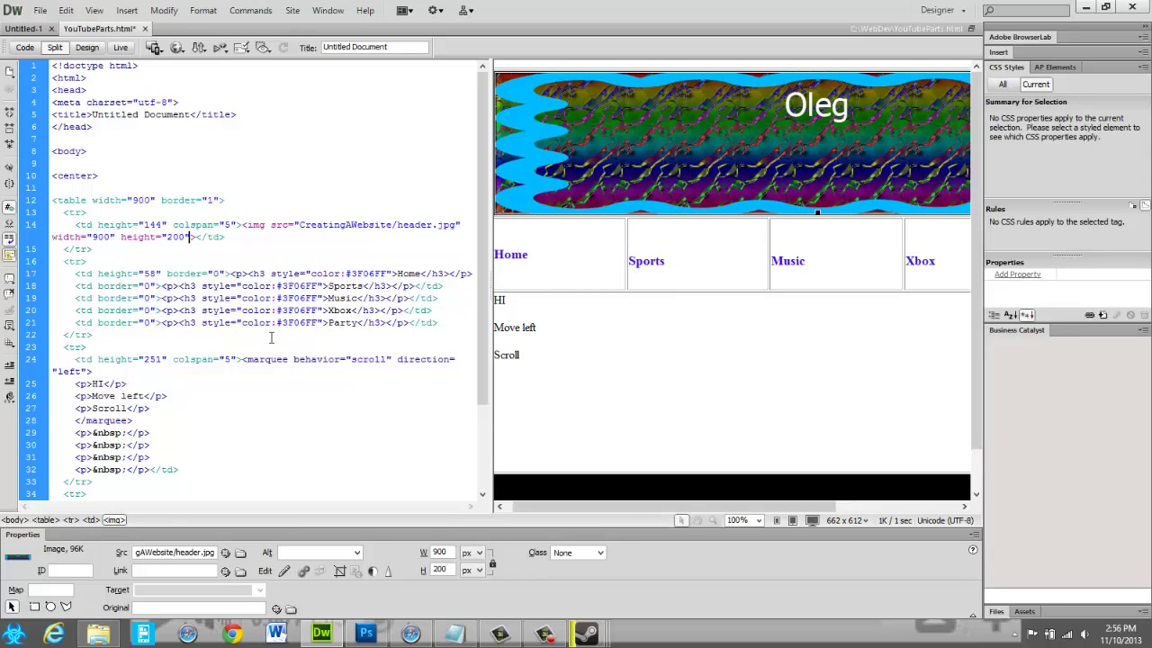
left_click(768, 128)
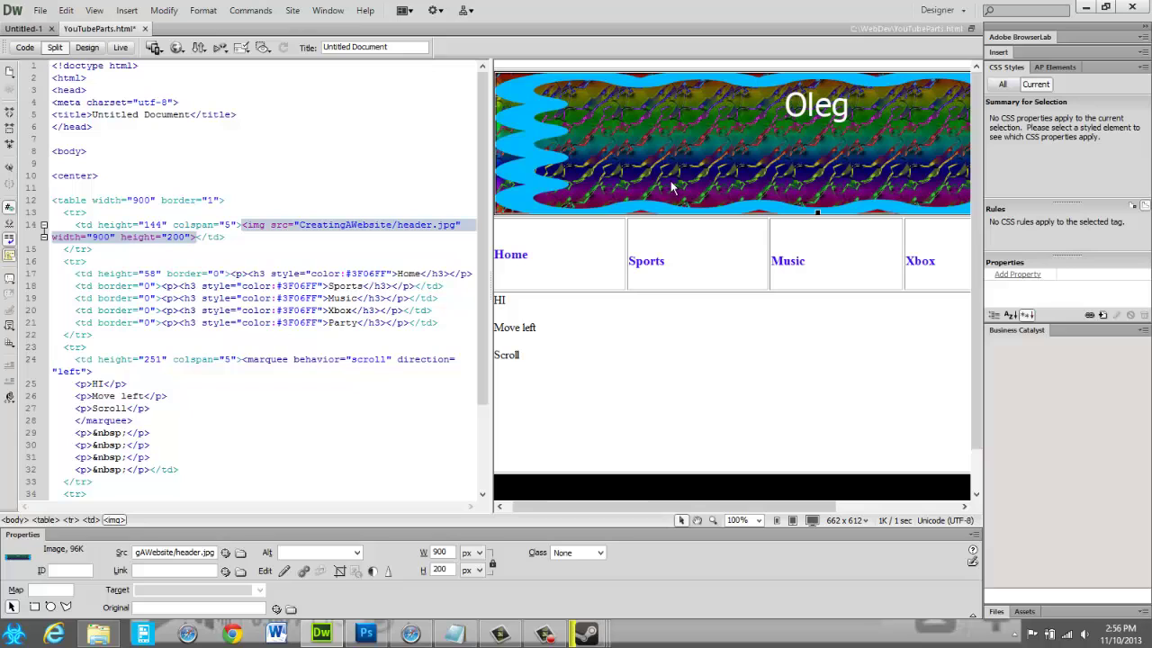
left_click_drag(705, 506, 563, 511)
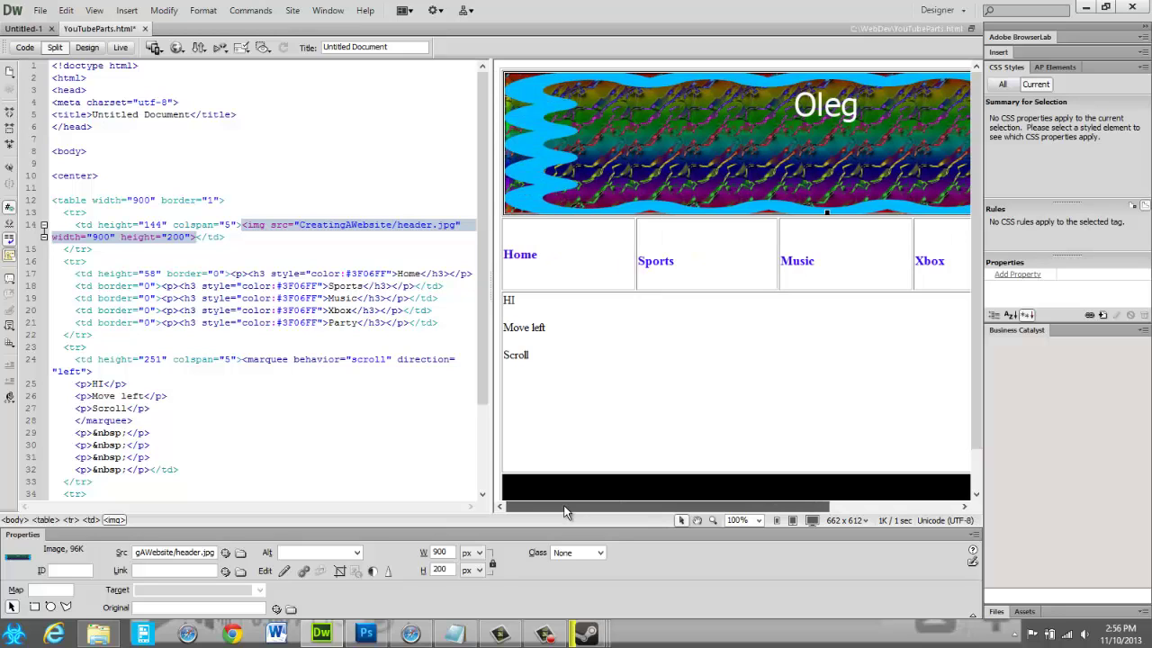
mouse_move(640, 509)
left_mouse_down()
mouse_move(961, 490)
mouse_move(651, 491)
mouse_move(641, 504)
left_mouse_up()
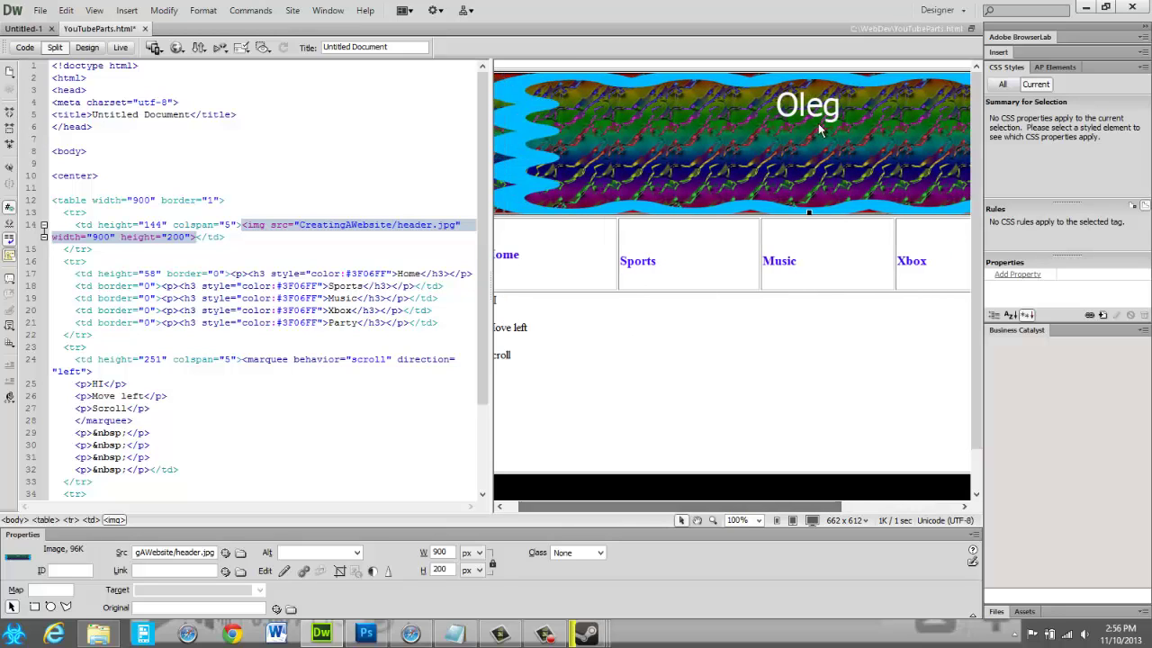
left_click(197, 237)
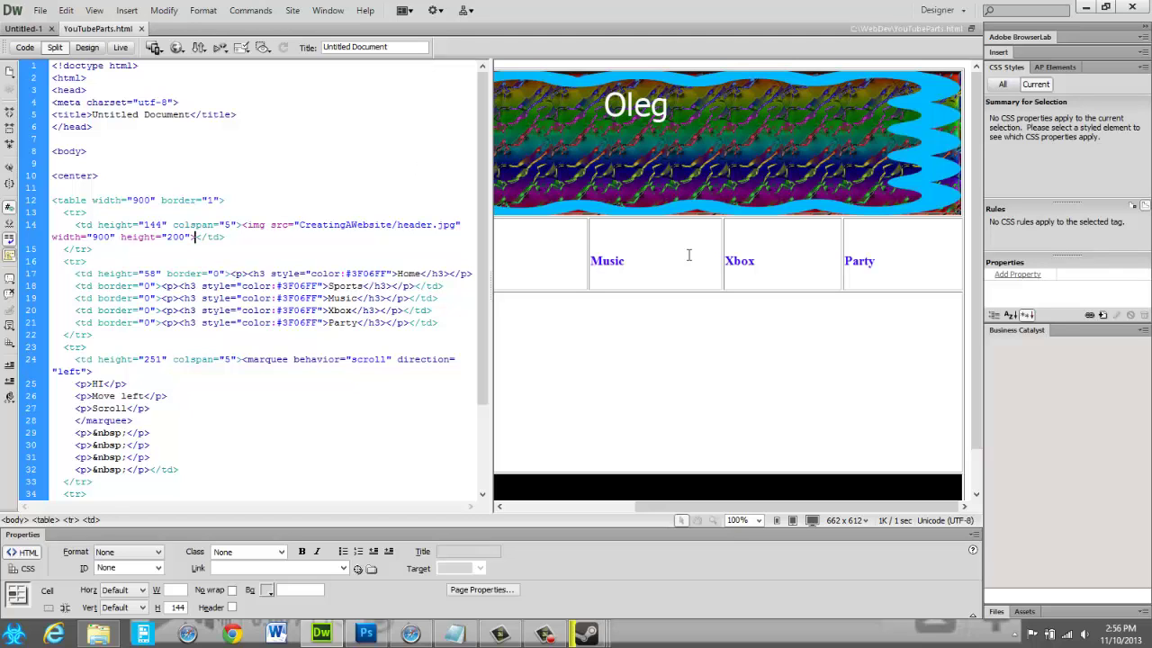
left_click_drag(650, 506, 540, 497)
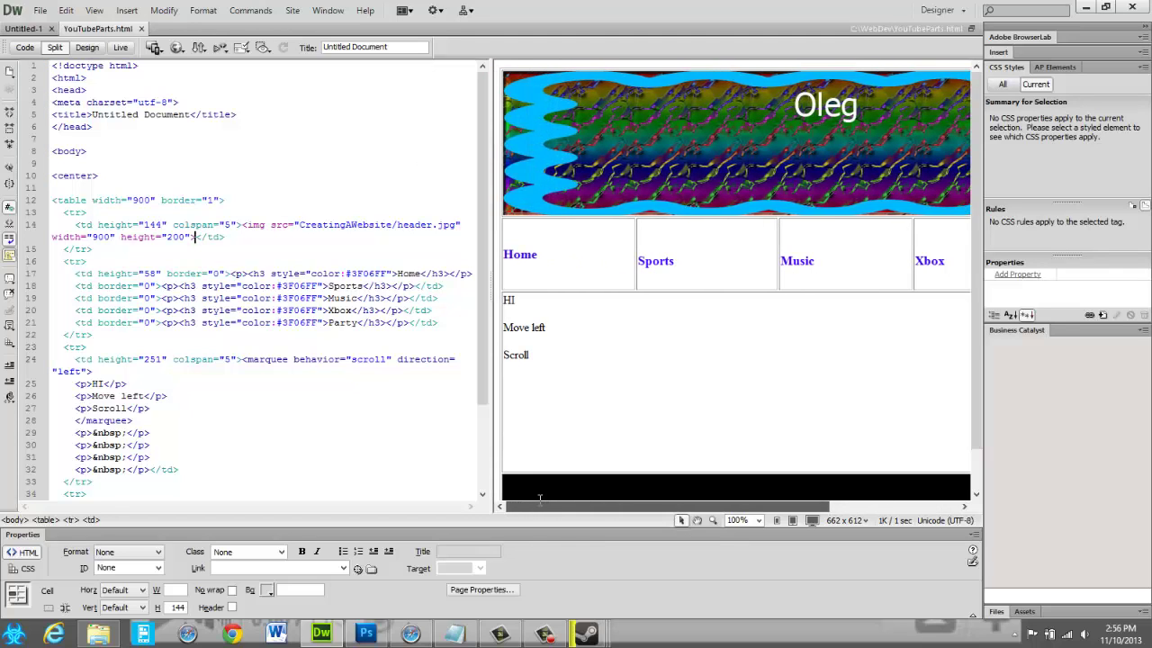
left_click(627, 267)
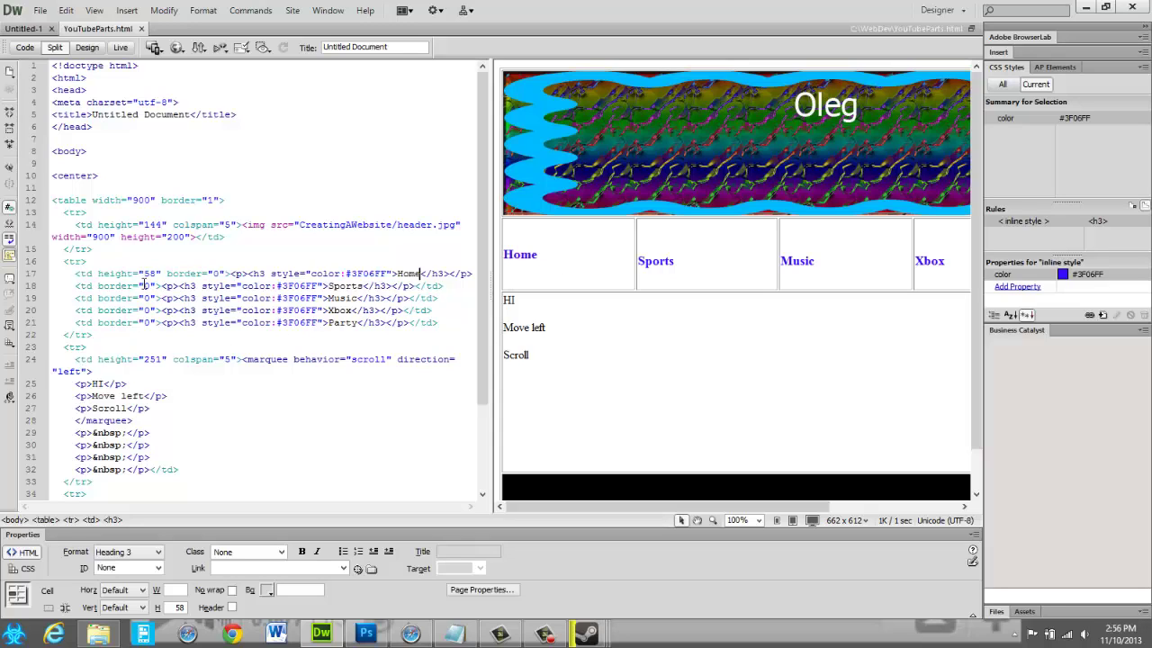
- Delete border="0" from the Party, Xbox, Music and Sports cell tags
left_click_drag(155, 322, 114, 273)
left_click(115, 273)
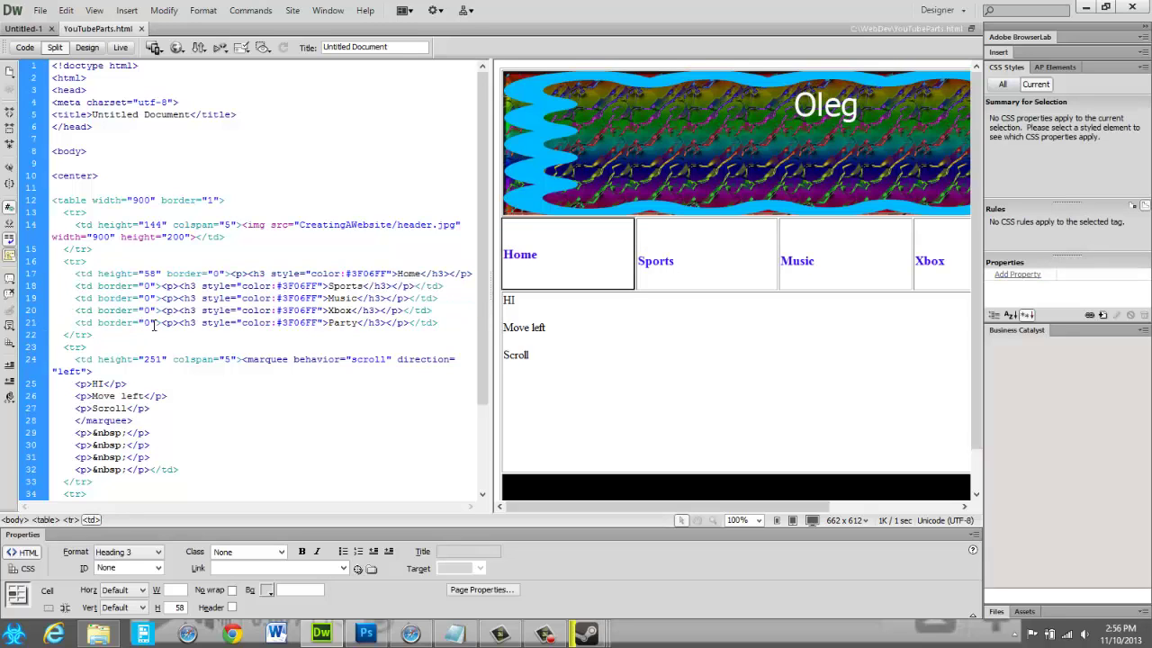
left_click_drag(154, 325, 148, 299)
left_click(149, 299)
left_click(156, 328)
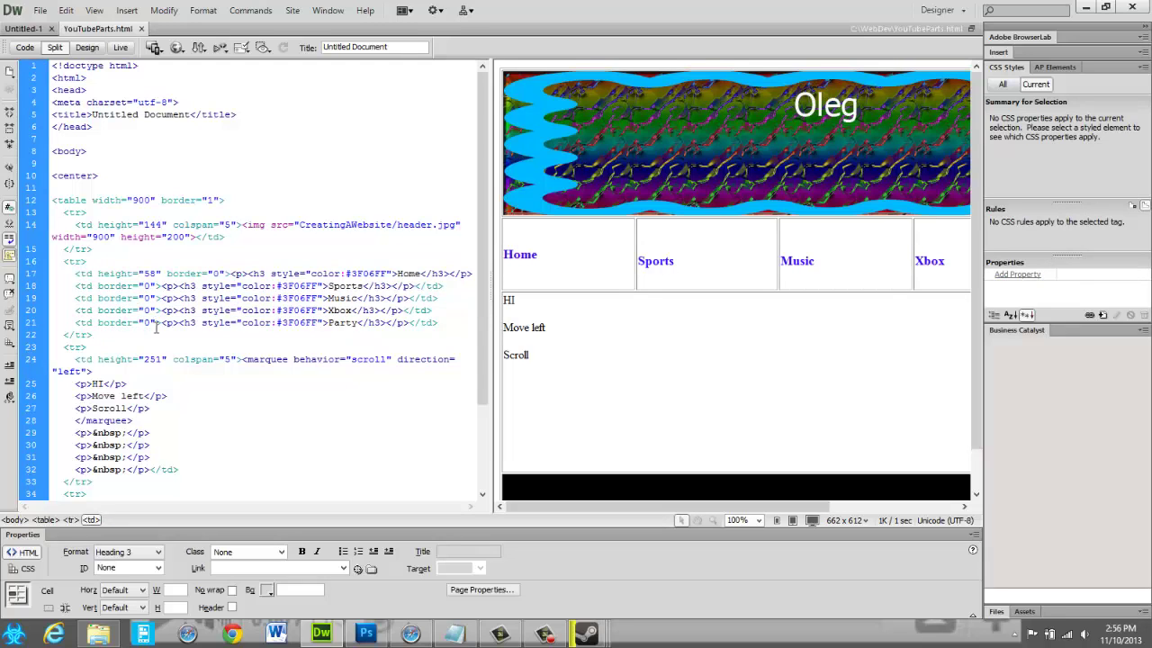
key("BackSpace")
key("BackSpace")
key("BackSpace")
key("BackSpace")
key("BackSpace")
key("BackSpace")
key("BackSpace")
key("BackSpace")
key("BackSpace")
key("BackSpace")
key("BackSpace")
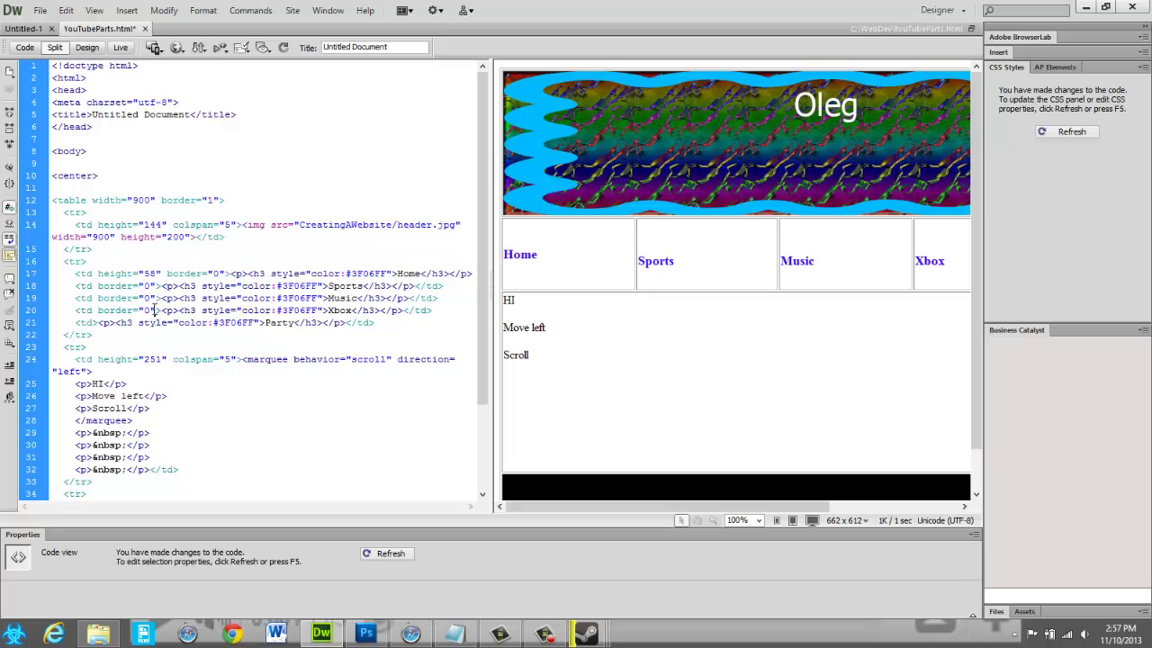
left_click(155, 310)
key("BackSpace")
key("BackSpace")
key("BackSpace")
key("BackSpace")
key("BackSpace")
key("BackSpace")
key("BackSpace")
key("BackSpace")
key("BackSpace")
key("BackSpace")
key("BackSpace")
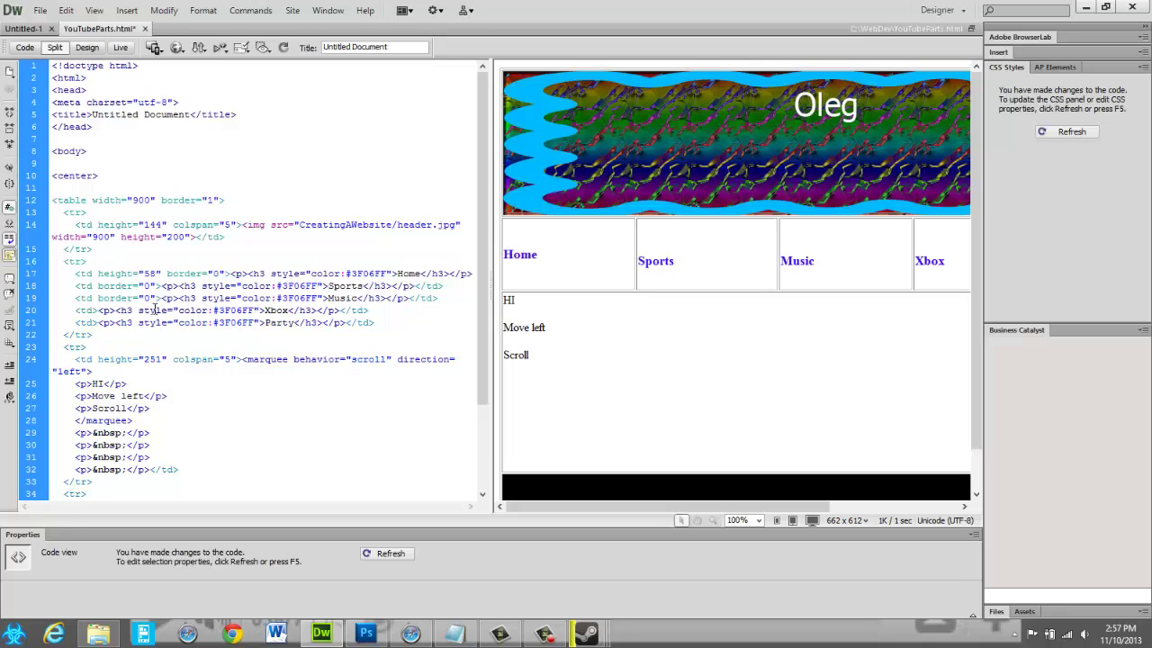
left_click(155, 298)
key("BackSpace")
key("BackSpace")
key("BackSpace")
key("BackSpace")
key("BackSpace")
key("BackSpace")
key("BackSpace")
key("BackSpace")
key("BackSpace")
key("BackSpace")
key("BackSpace")
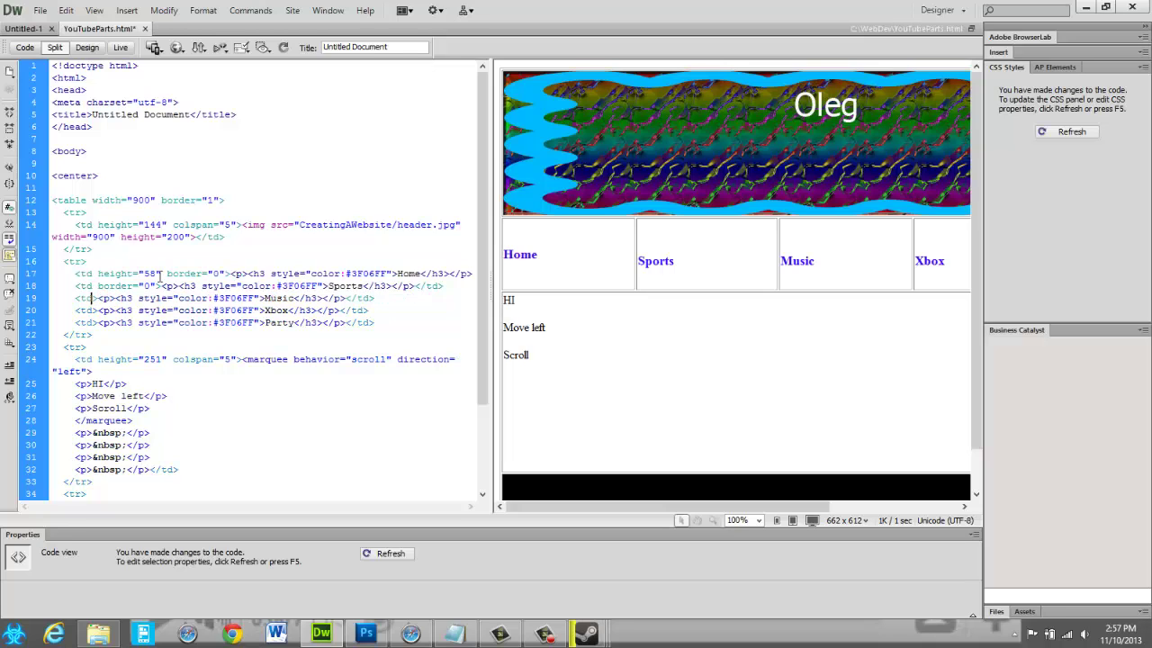
left_click(157, 286)
key("BackSpace")
key("BackSpace")
key("BackSpace")
key("BackSpace")
key("BackSpace")
key("BackSpace")
key("BackSpace")
key("BackSpace")
key("BackSpace")
key("BackSpace")
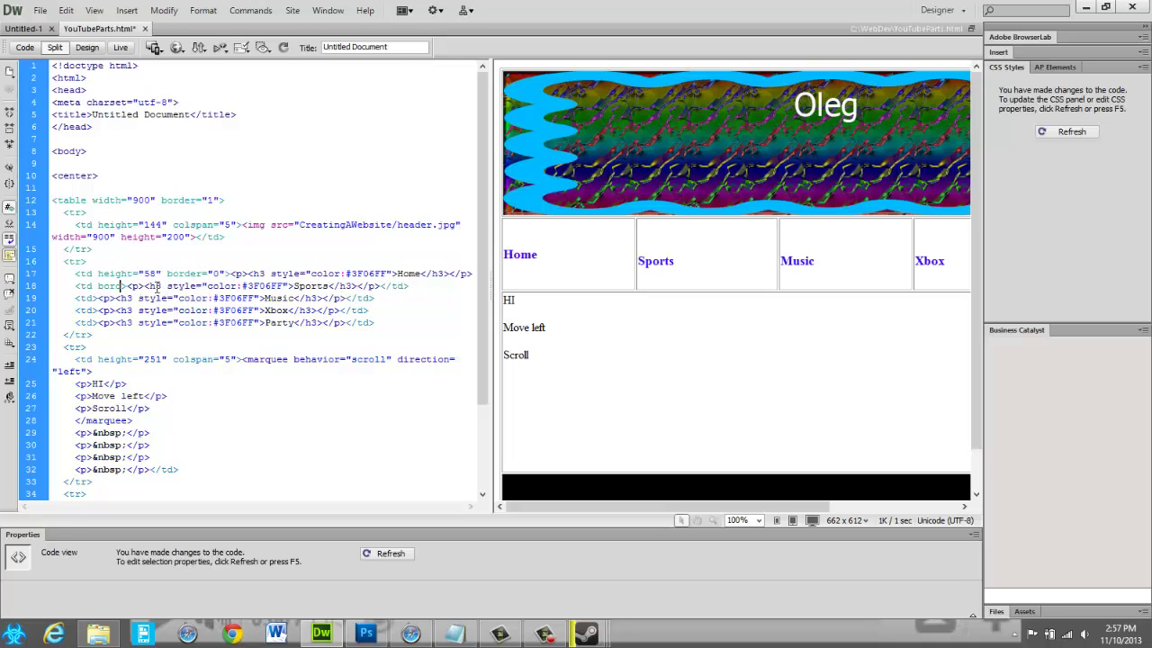
key("BackSpace")
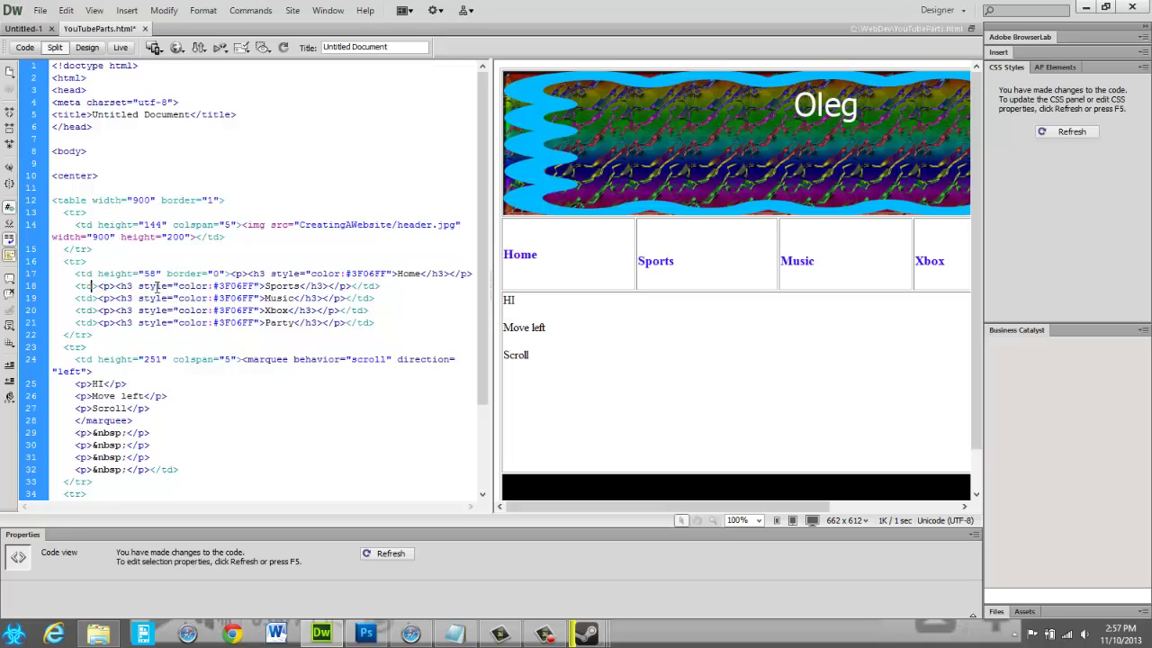
- Place the caret at several spots on the page, then switch to Photoshop's header.psd
left_click(650, 313)
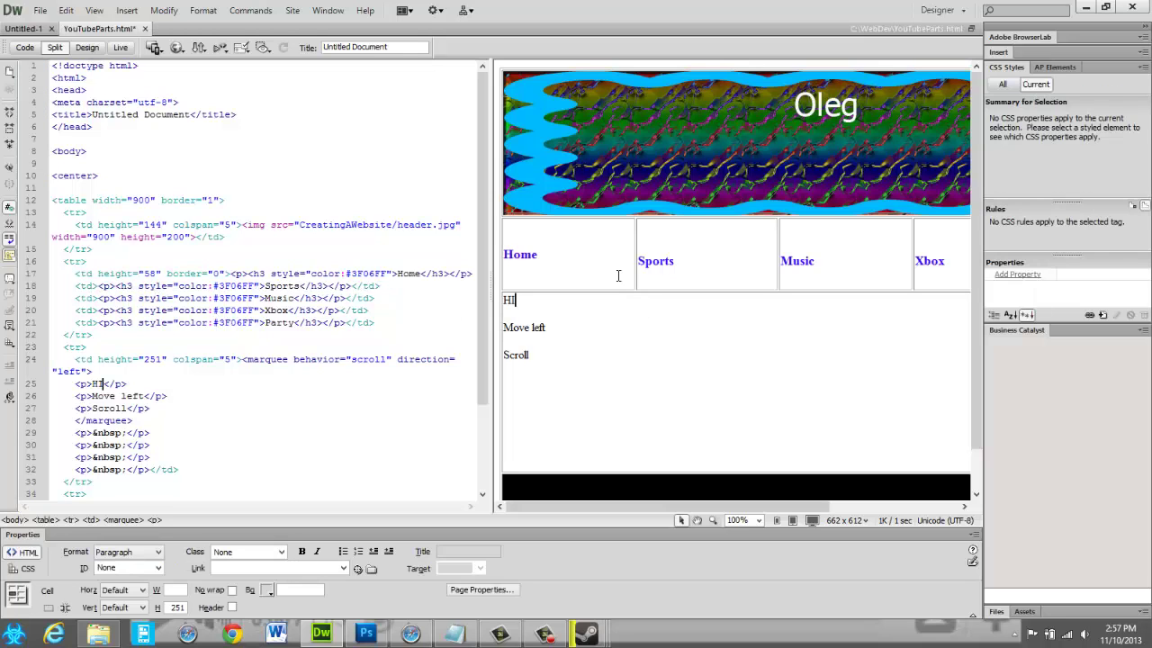
left_click(596, 247)
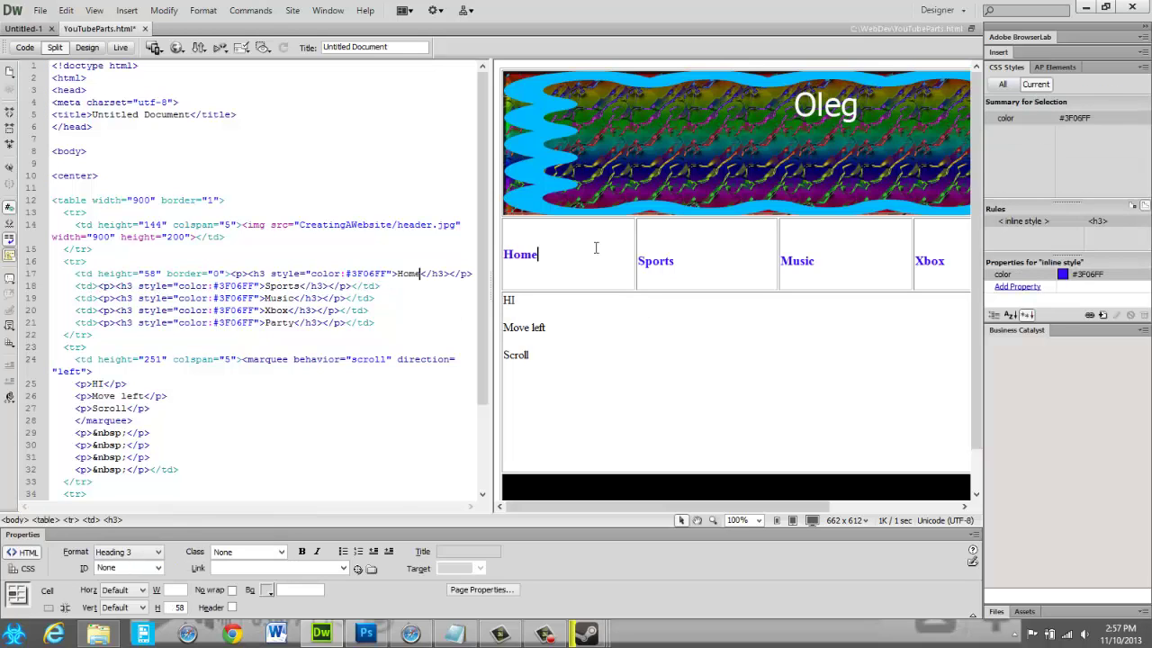
left_click(666, 493)
left_click_drag(666, 507, 514, 468)
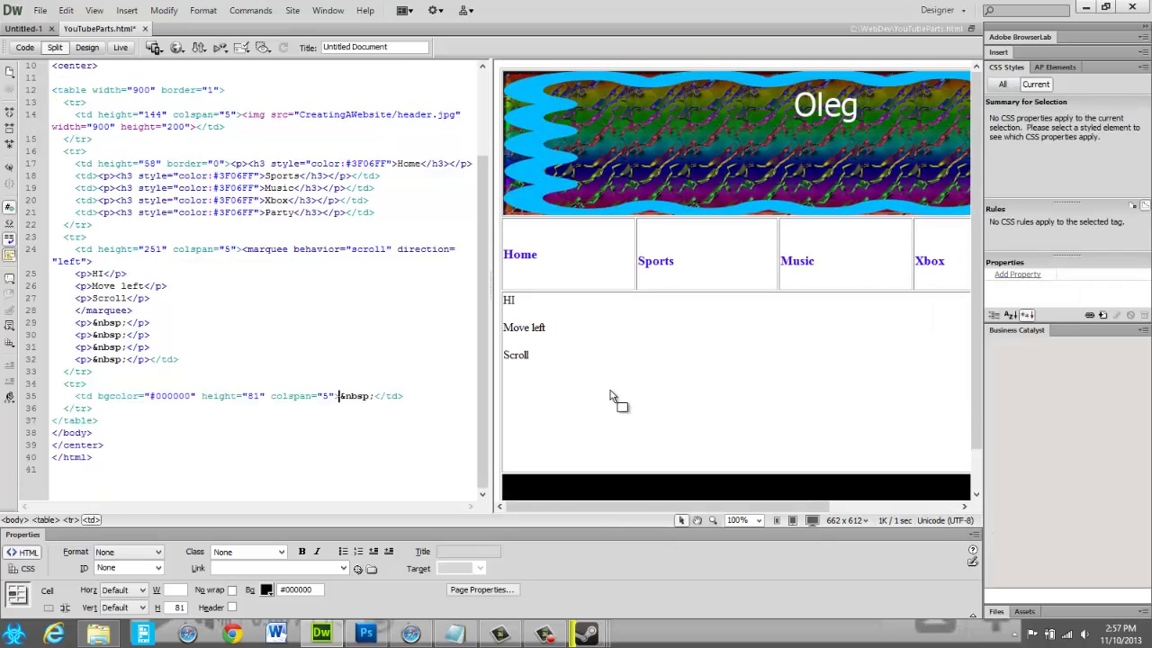
left_click(543, 239)
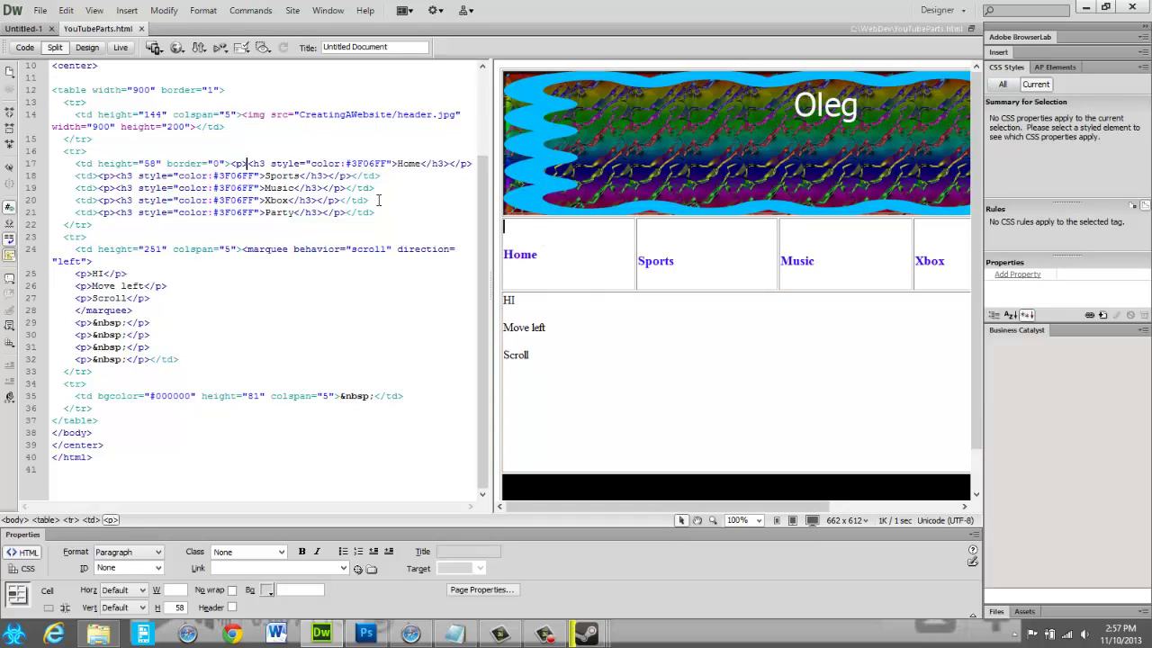
left_click(379, 200)
left_click(365, 633)
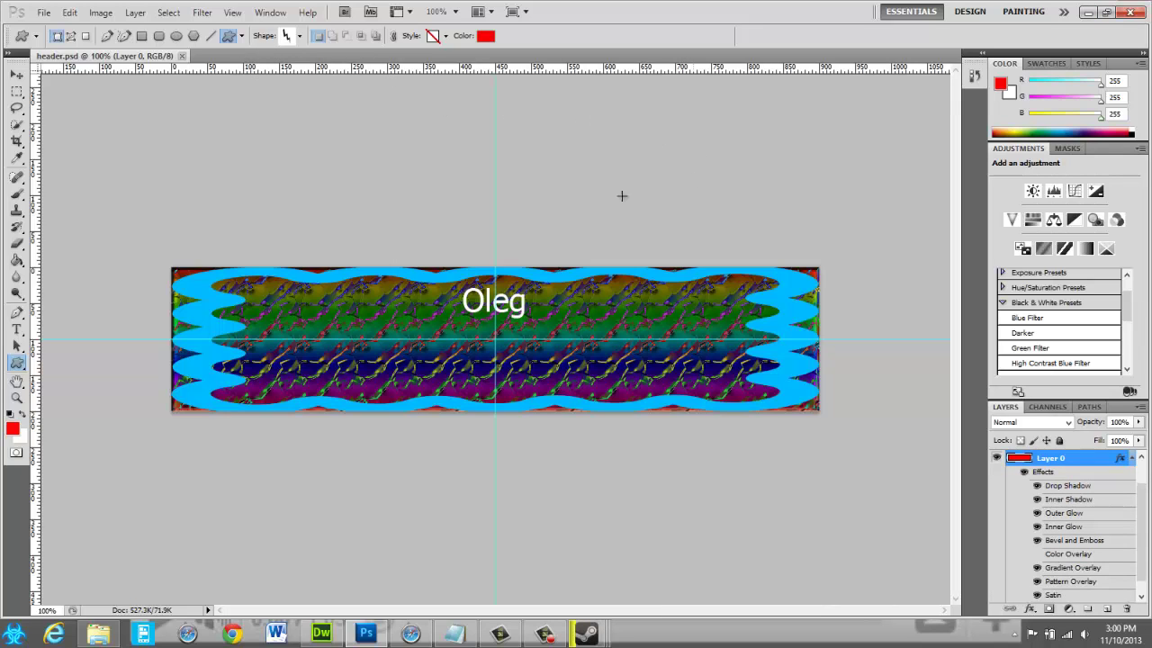
- Create a new document 180 pixels wide and 45 pixels high
left_click(41, 13)
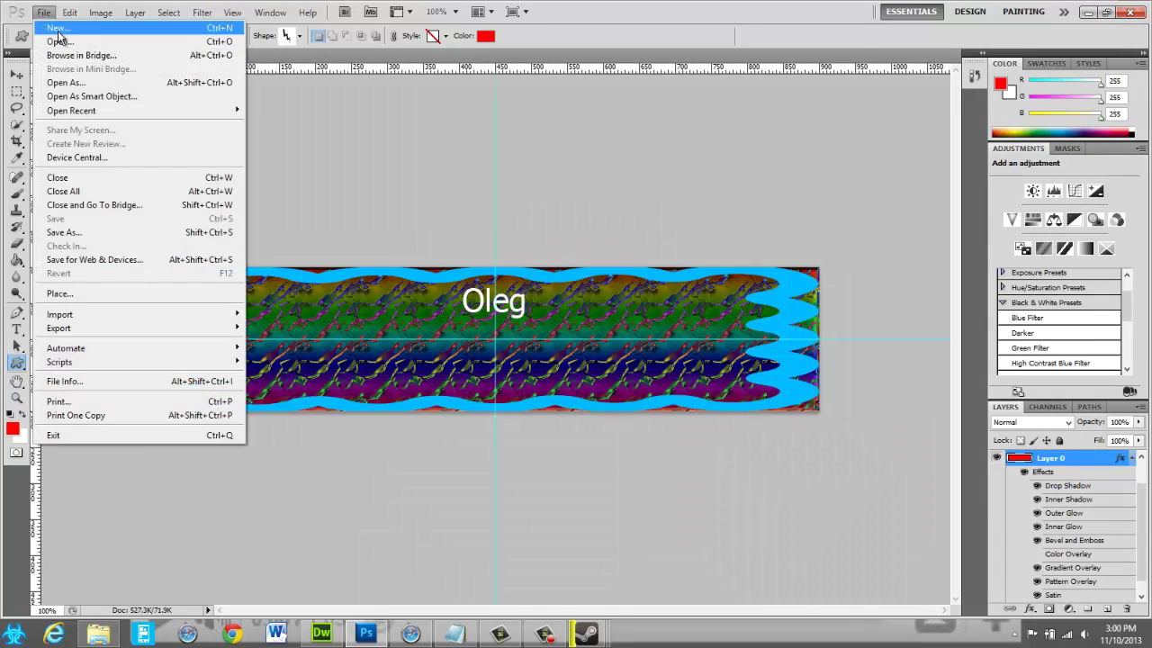
left_click(56, 22)
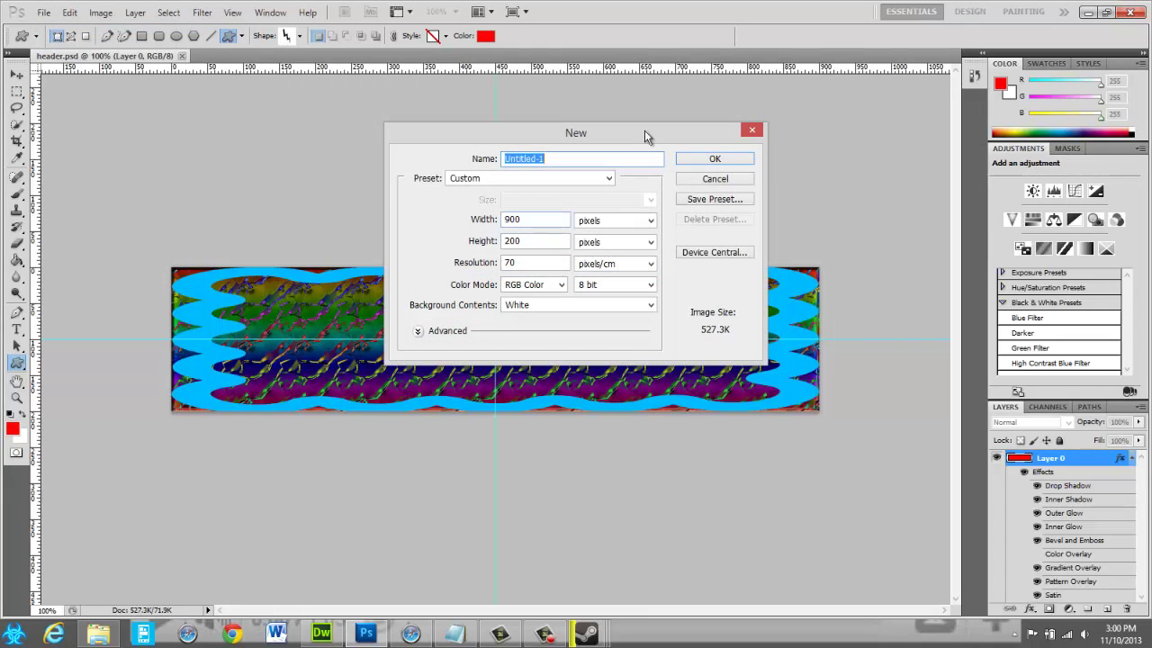
left_click(536, 218)
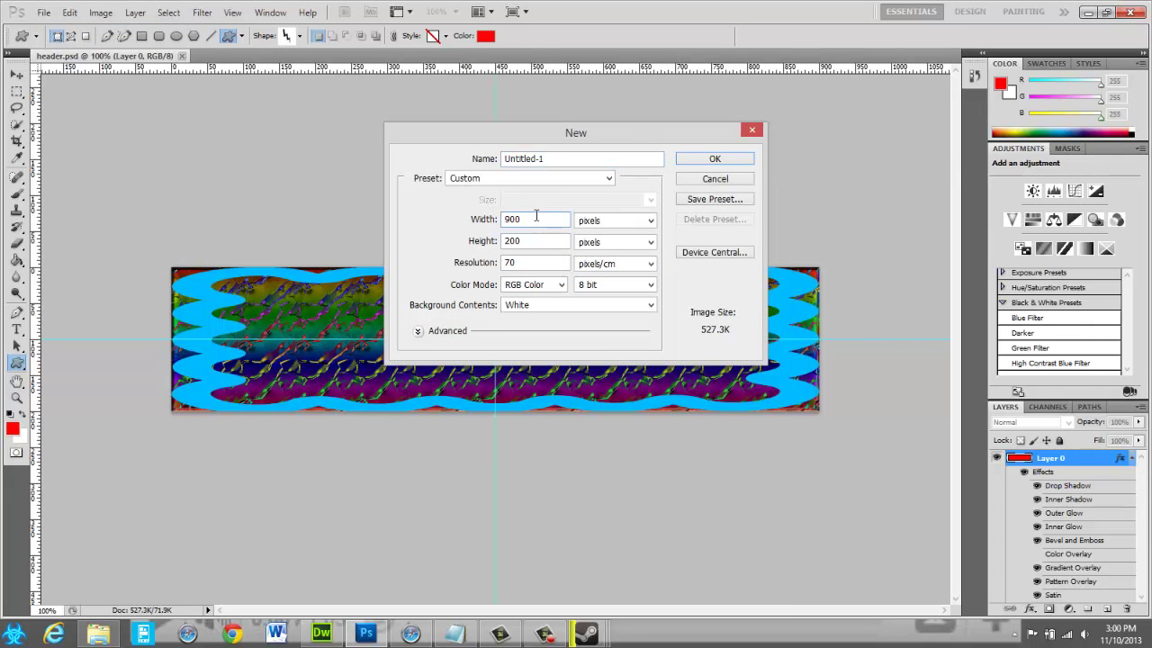
key("BackSpace")
key("BackSpace")
key("BackSpace")
type("180")
key("Tab")
key("Tab")
type("45")
key("Tab")
key("Tab")
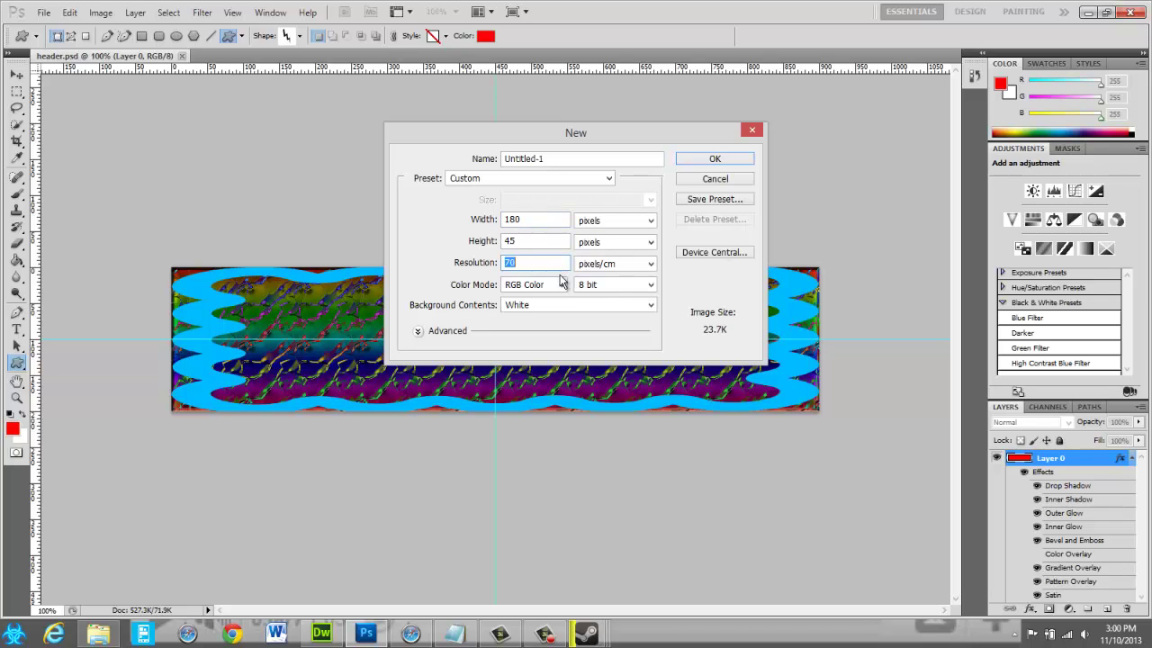
left_click(700, 163)
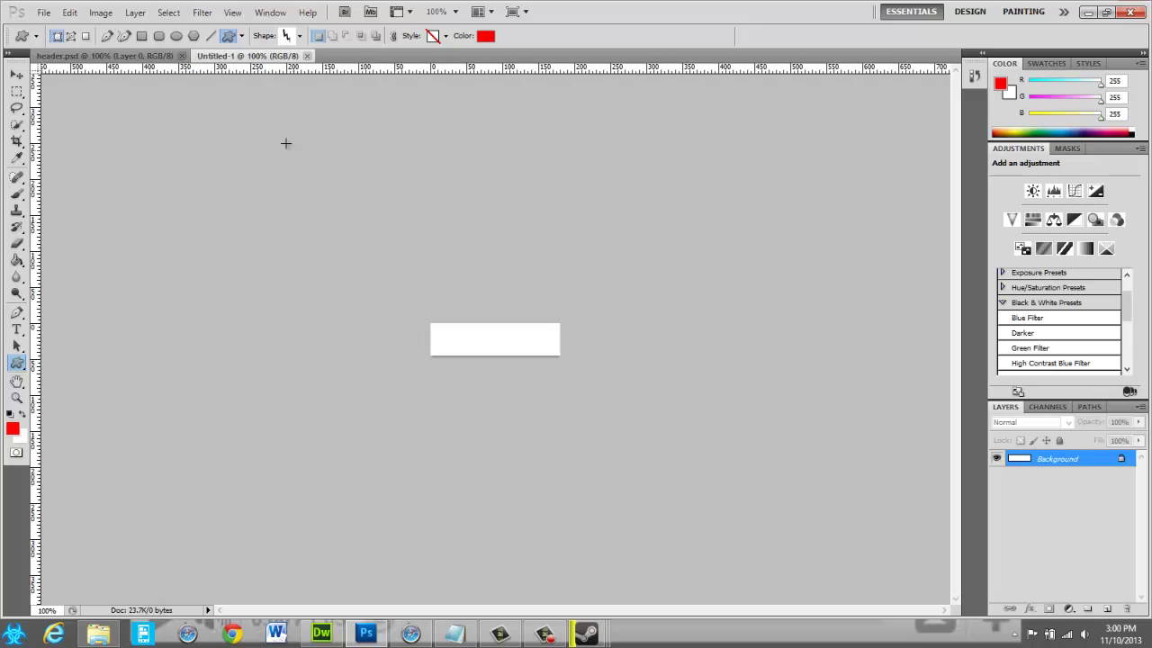
- Place guides on all four canvas edges, zoom in, and convert the Background layer
left_click_drag(34, 180, 428, 210)
left_click_drag(506, 58, 570, 323)
left_click_drag(37, 418, 560, 404)
left_click_drag(499, 68, 577, 359)
key("ctrl+plus")
key("ctrl+plus")
key("ctrl+plus")
key("ctrl+plus")
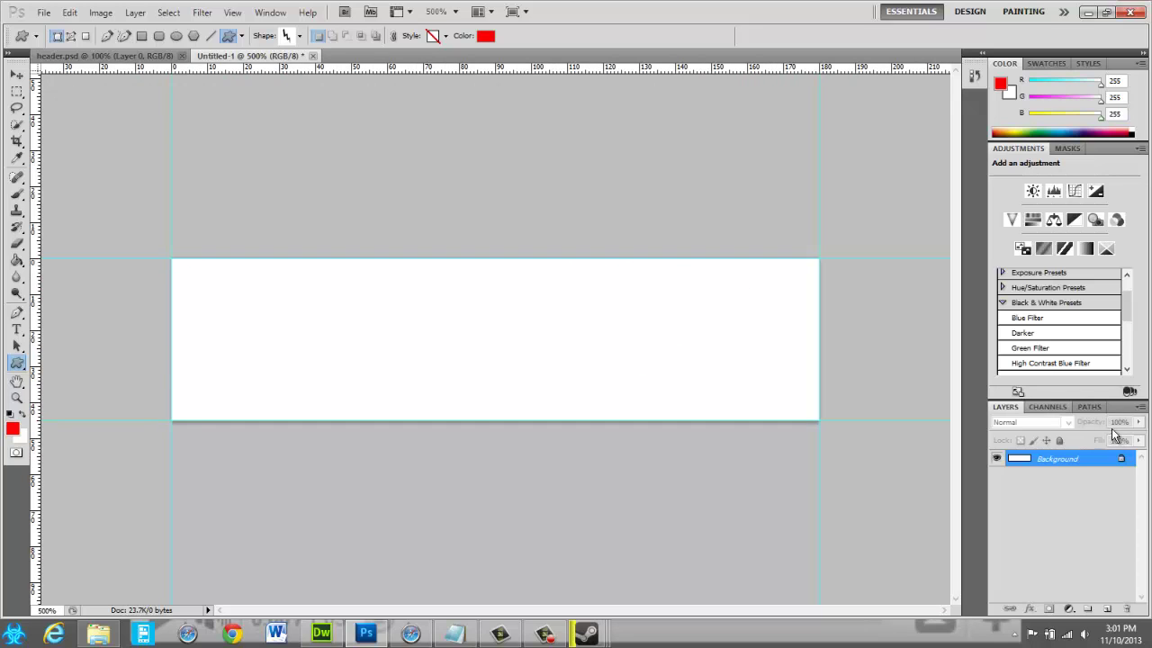
double_click(1112, 463)
- Confirm the Background becomes Layer 0 and select the Paint Bucket tool
left_click(691, 203)
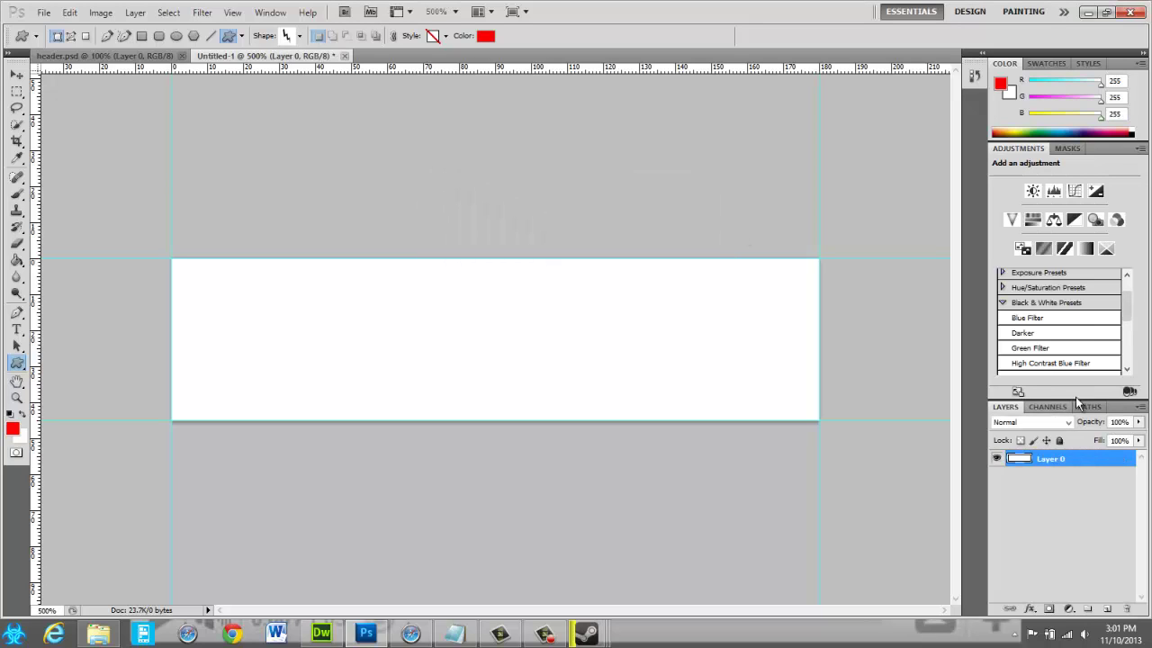
left_click(1005, 304)
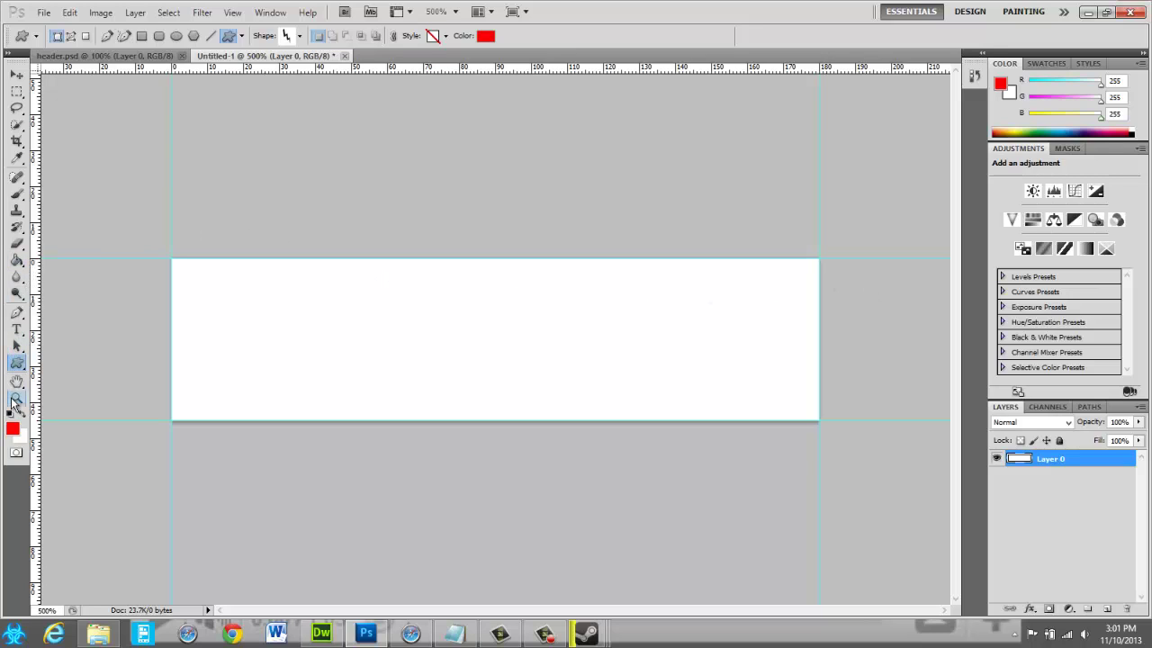
left_click(17, 264)
left_click(17, 266)
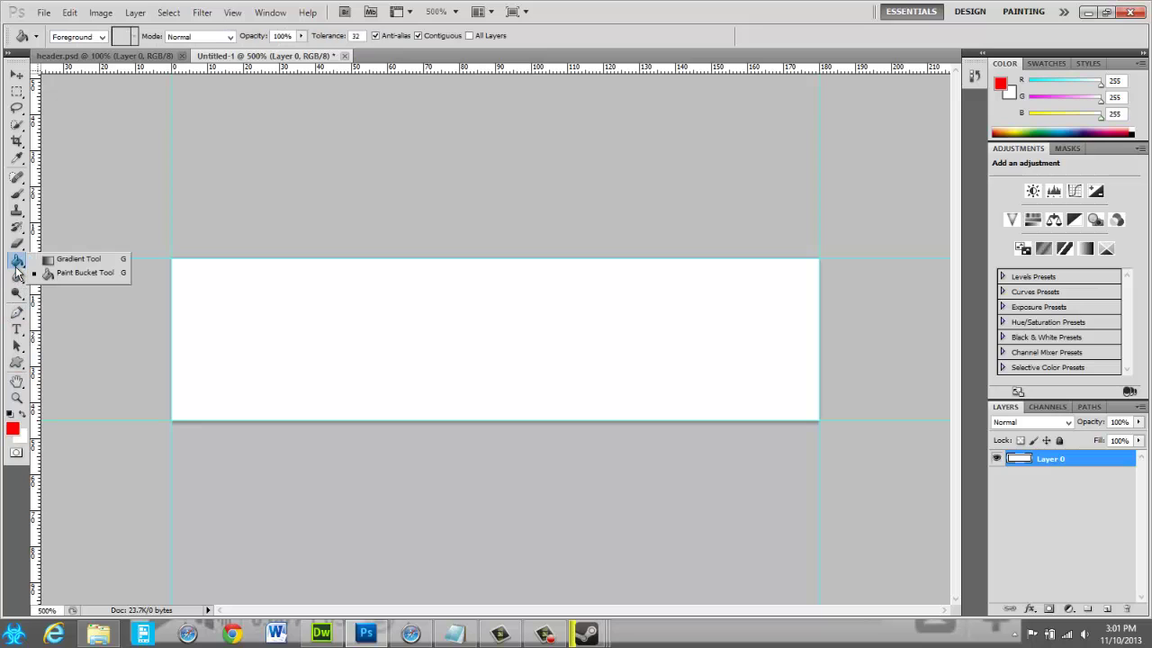
left_click(16, 273)
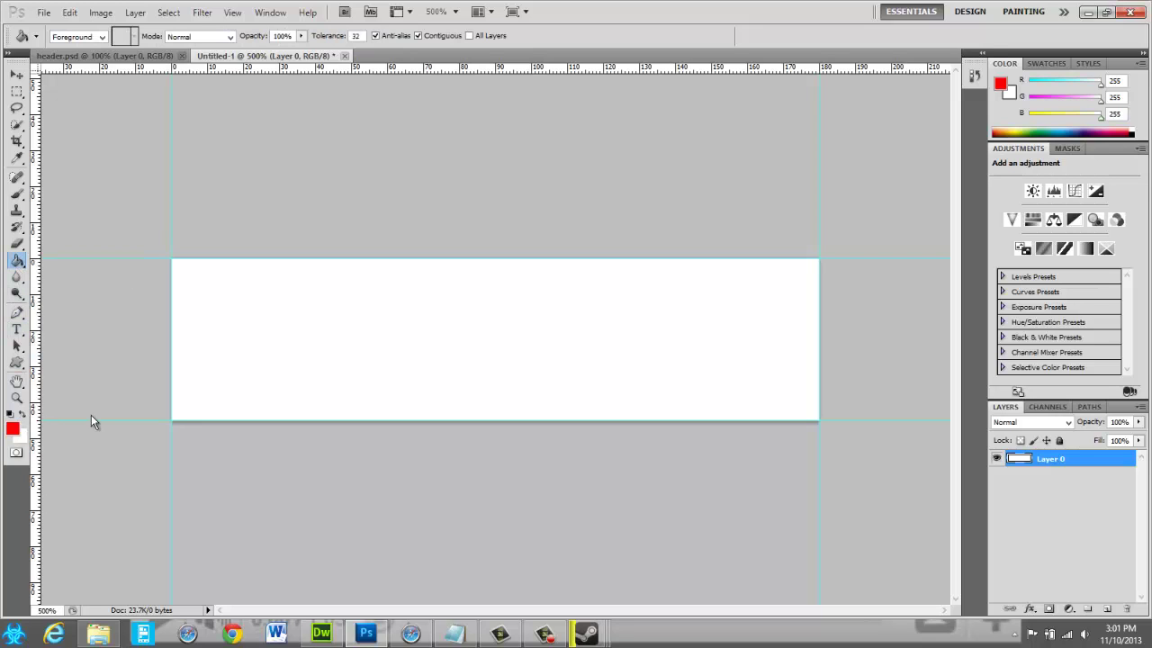
- Open the foreground colour picker and browse PANTONE solid coated to the purple shades
left_click(1006, 86)
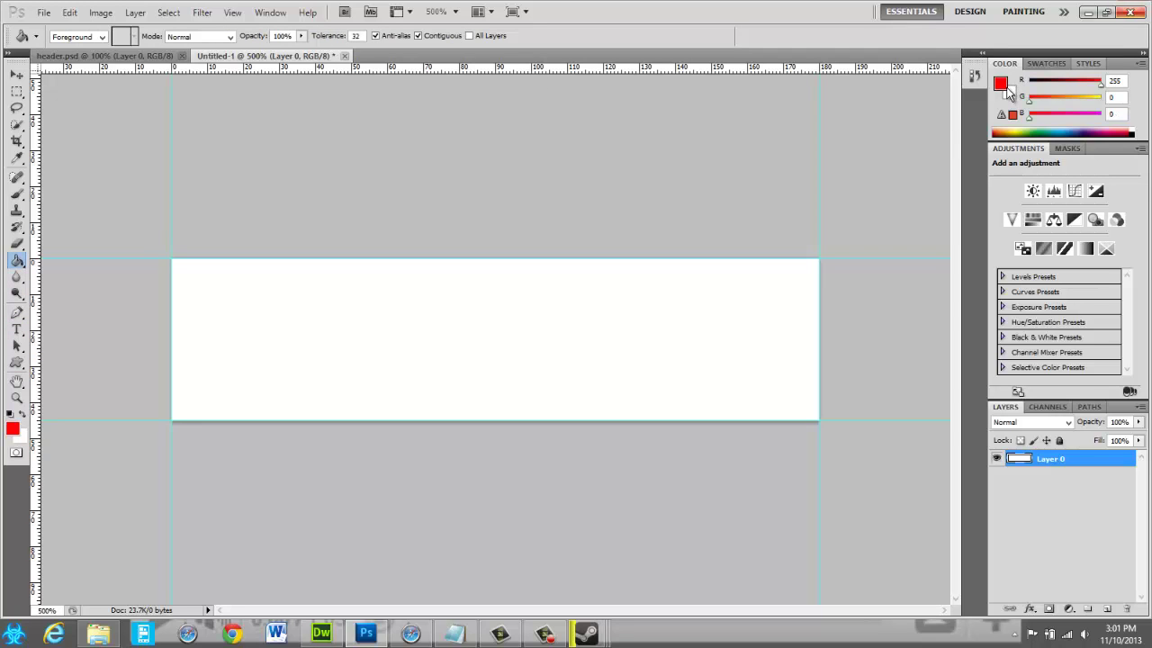
left_click(1006, 87)
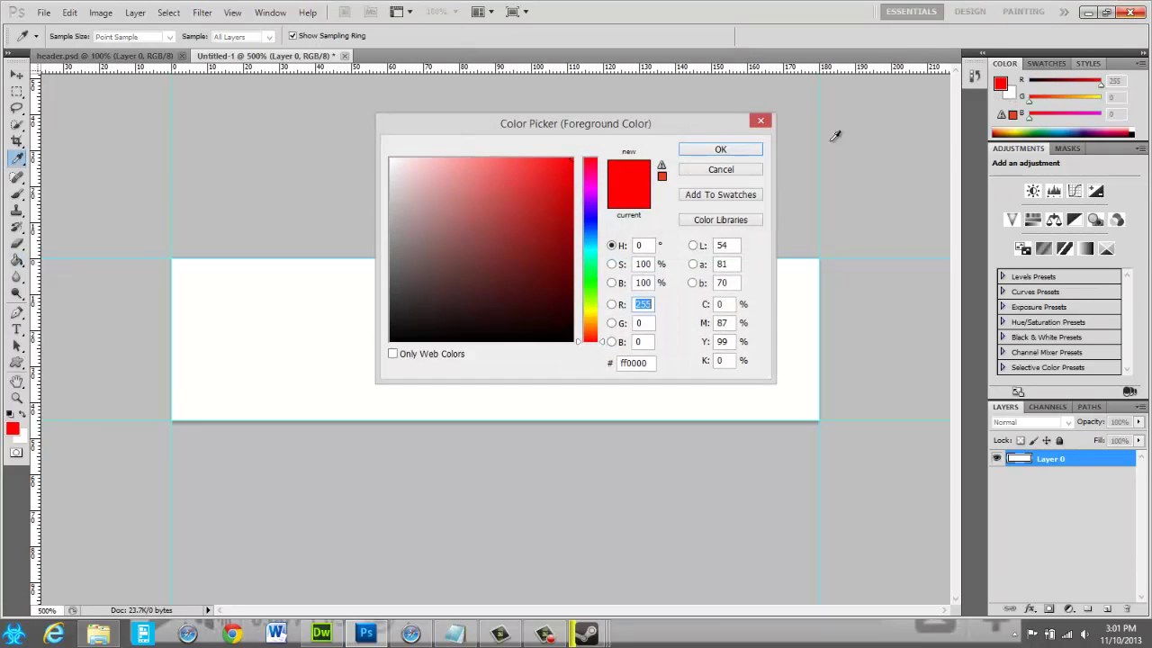
left_click(721, 194)
left_click(695, 236)
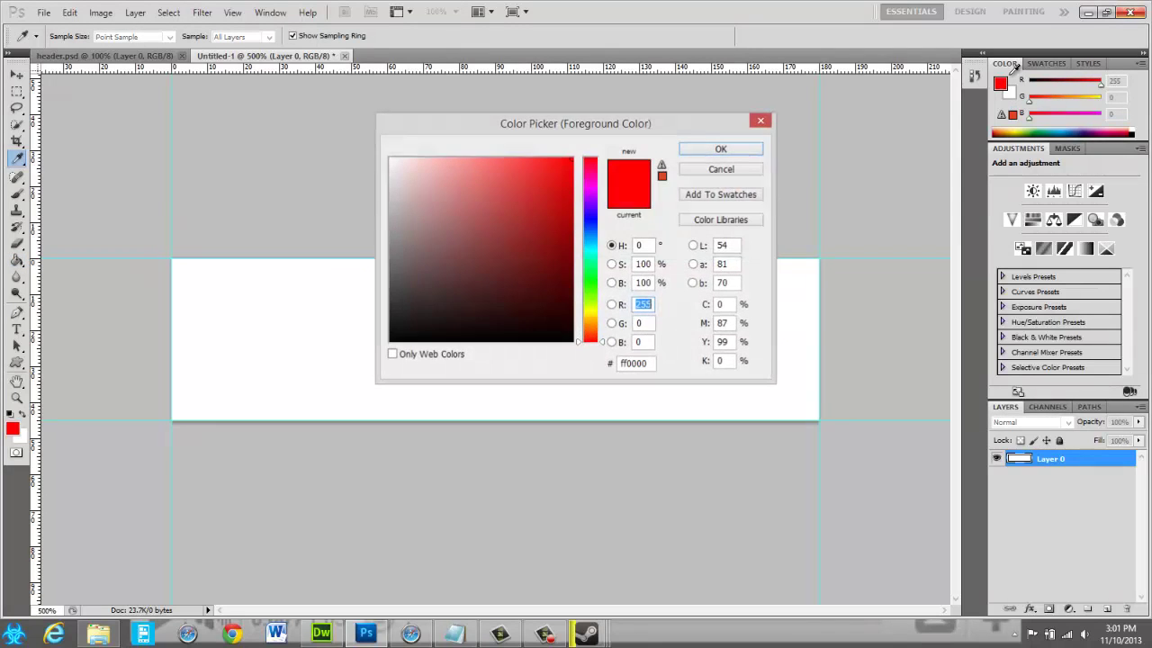
left_click(745, 220)
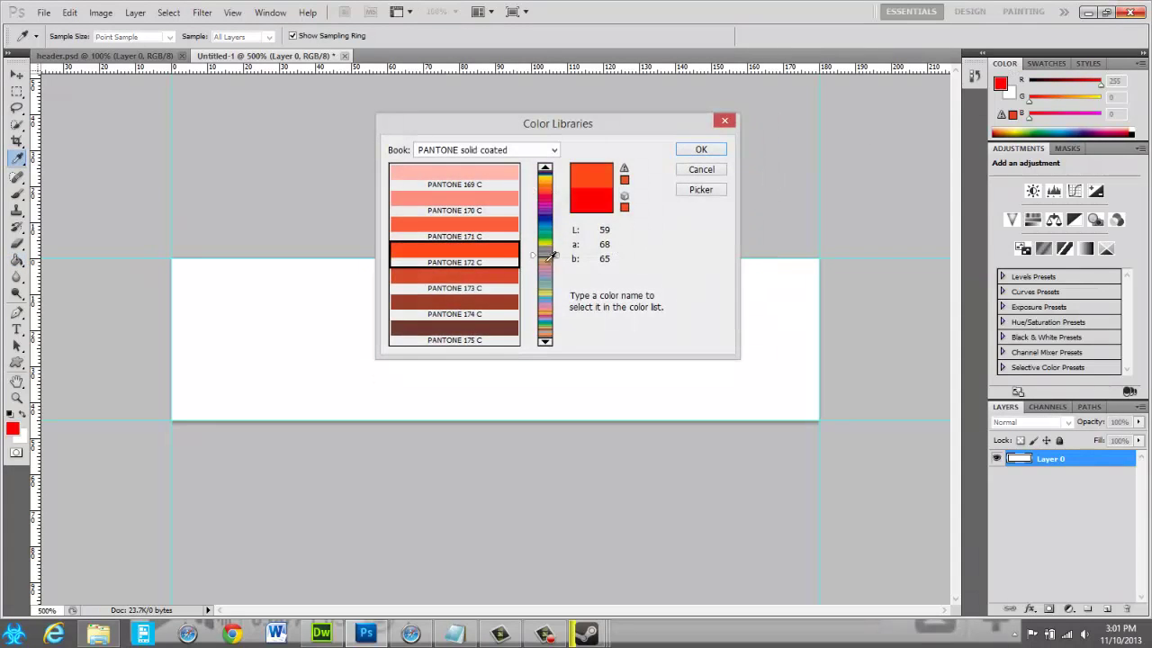
left_click_drag(546, 249, 546, 245)
left_click(545, 212)
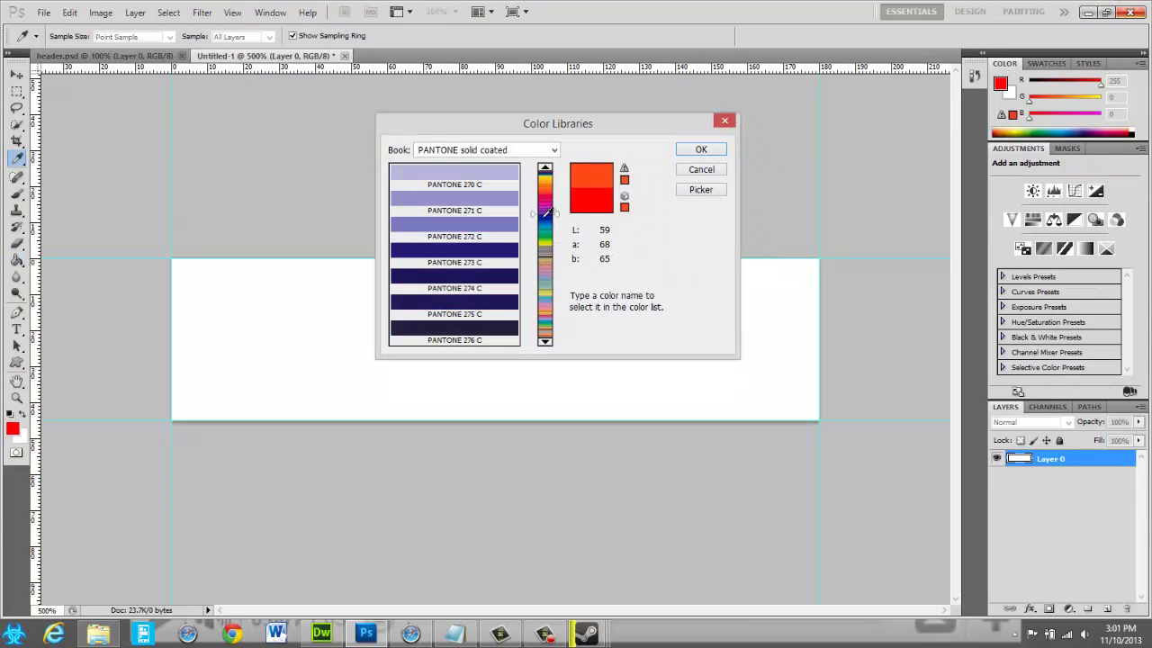
- Glance at the browser, Dreamweaver and the exported button files before returning to Photoshop
left_click(412, 634)
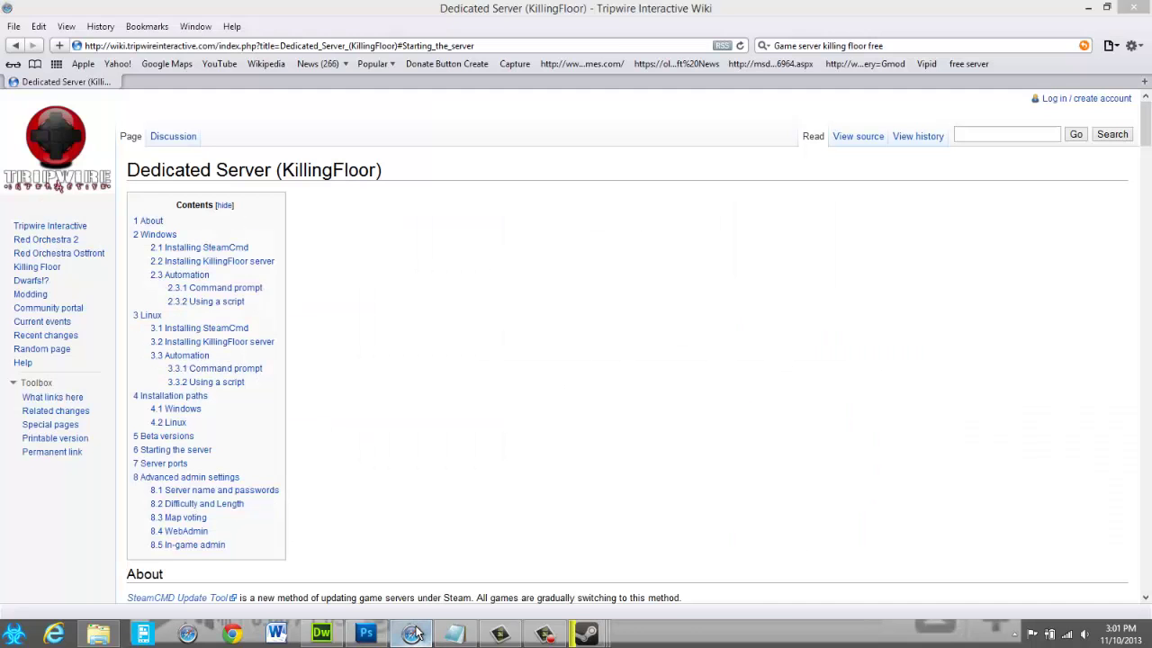
left_click(365, 634)
left_click(351, 636)
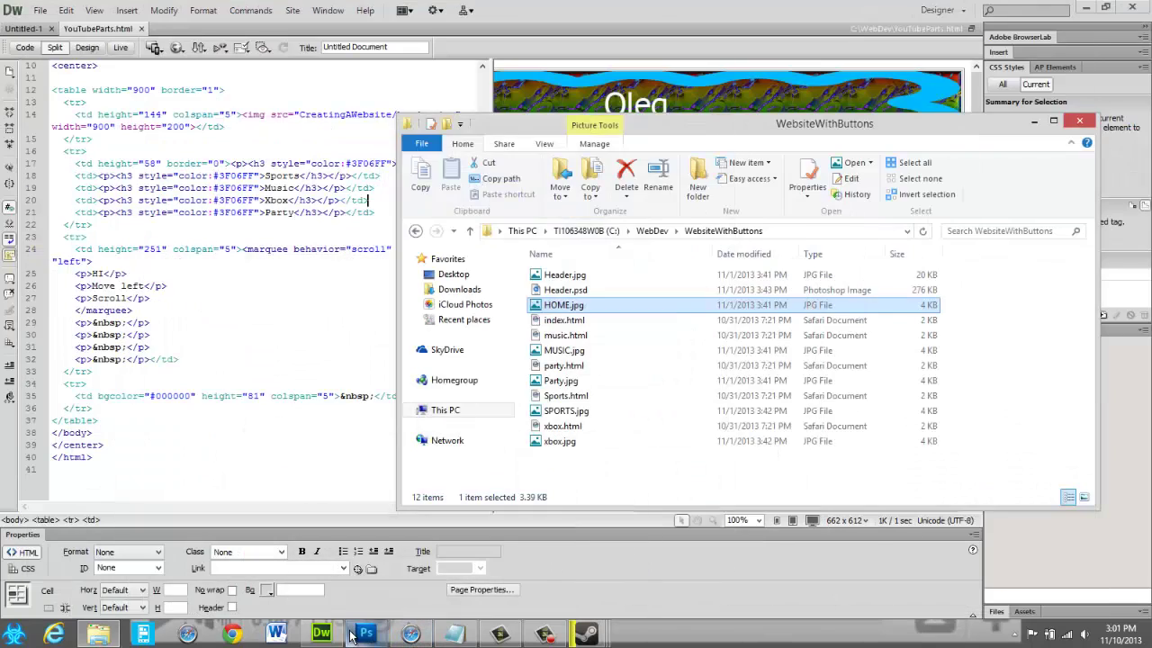
left_click(351, 636)
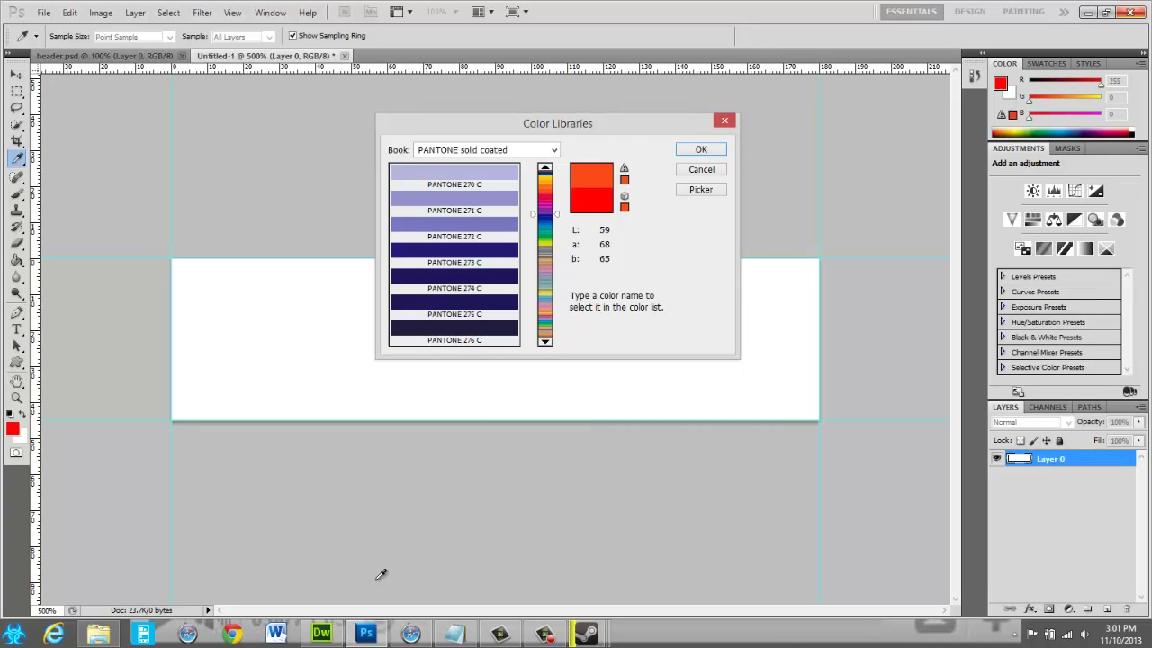
- Accept the bright orange colour and fill the blank button canvas with it using the Paint Bucket
left_click(322, 634)
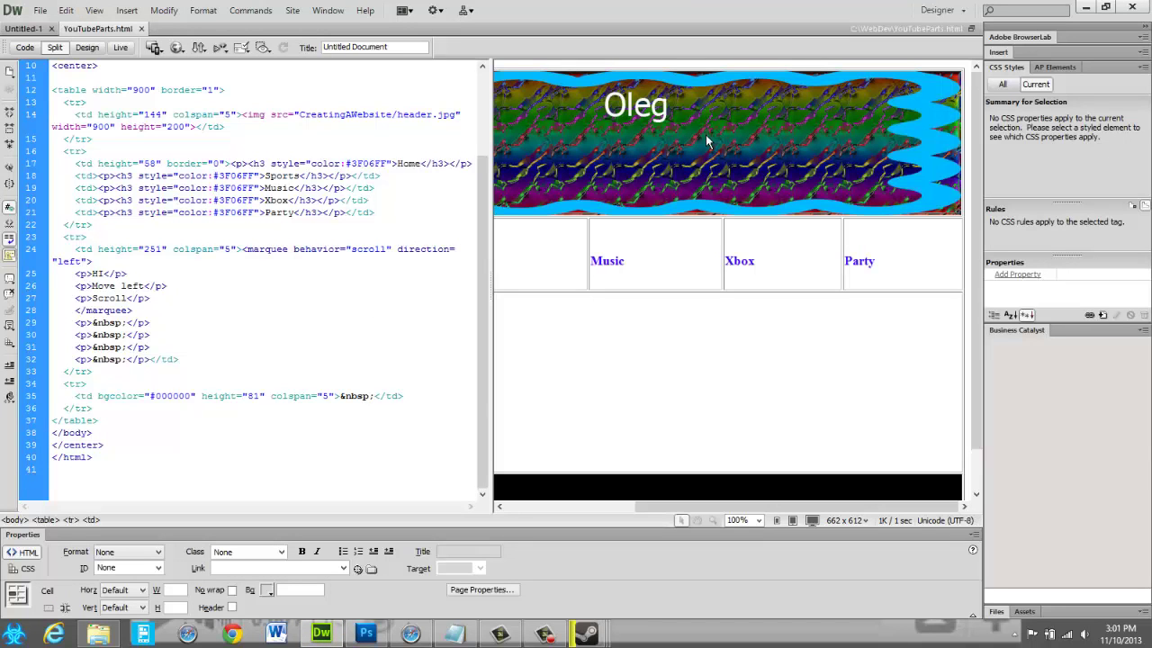
left_click(365, 633)
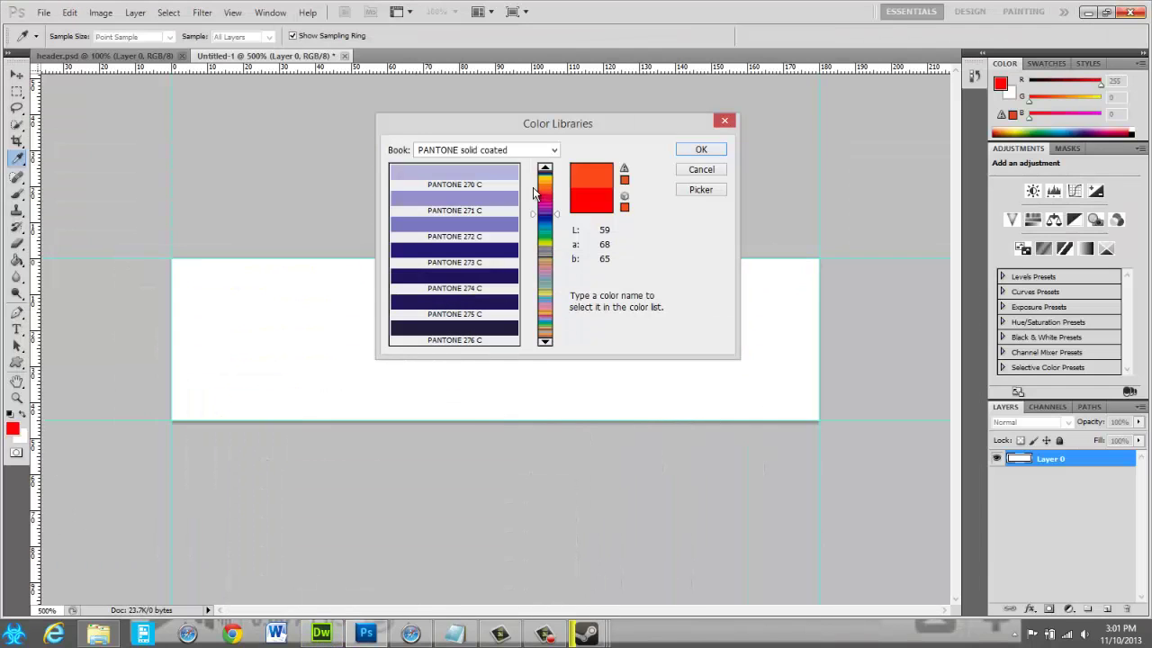
left_click_drag(553, 196, 556, 173)
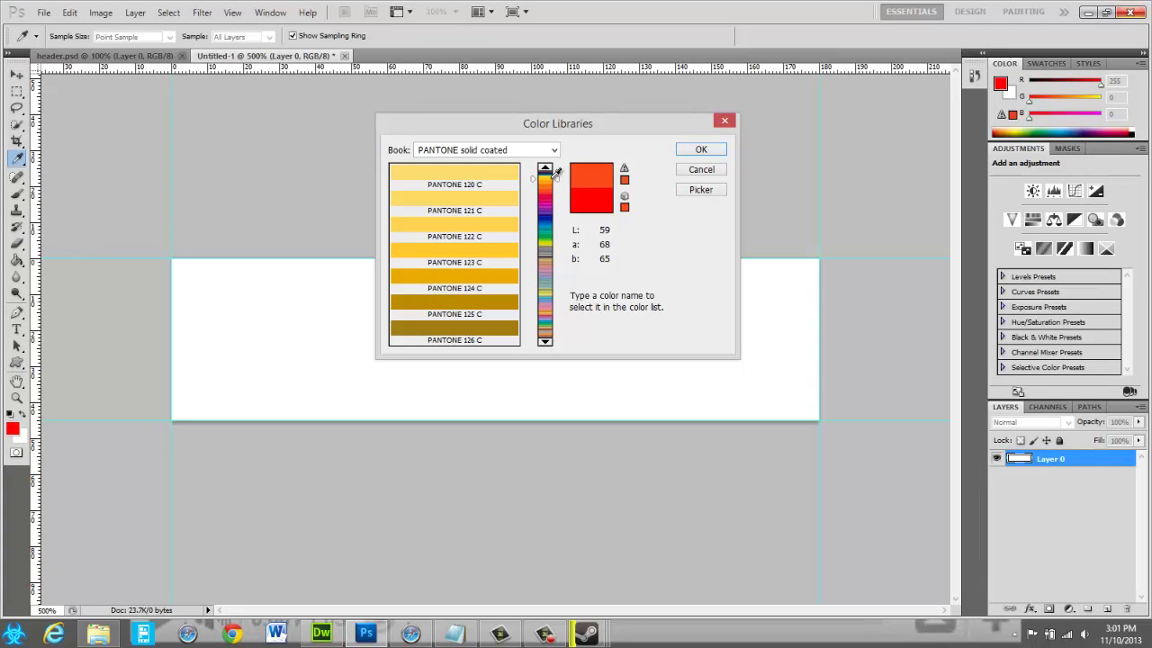
left_click(681, 150)
key("g")
left_click(632, 335)
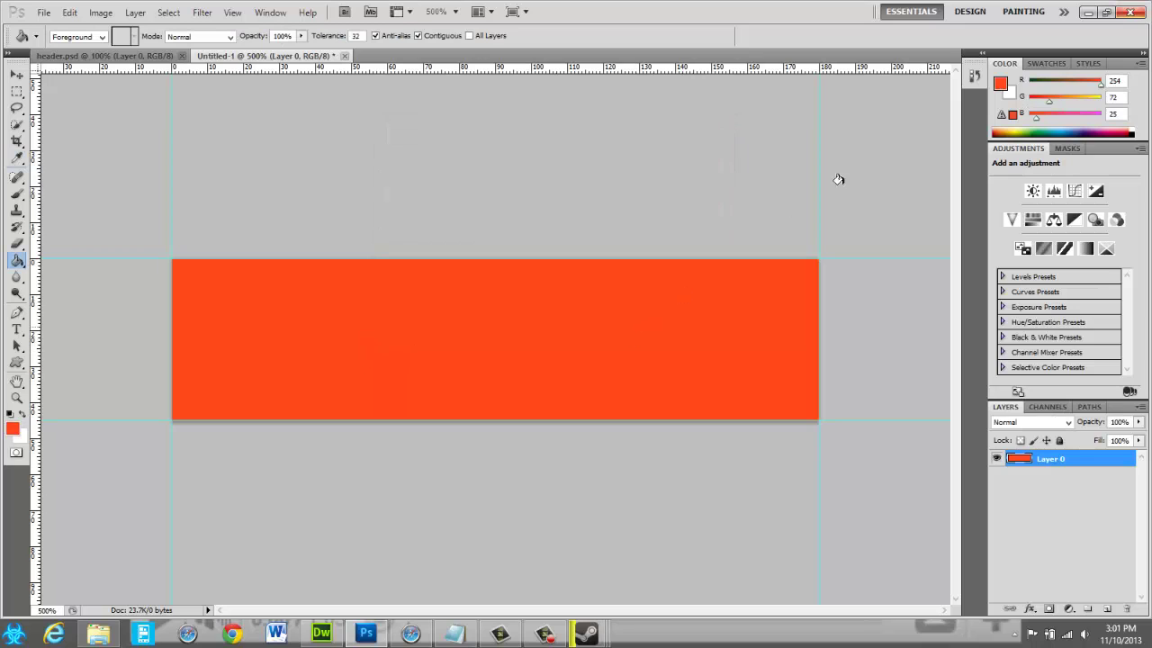
- Set the background colour to PANTONE 1235 C from the Color Libraries
left_click(1010, 94)
left_click(1010, 93)
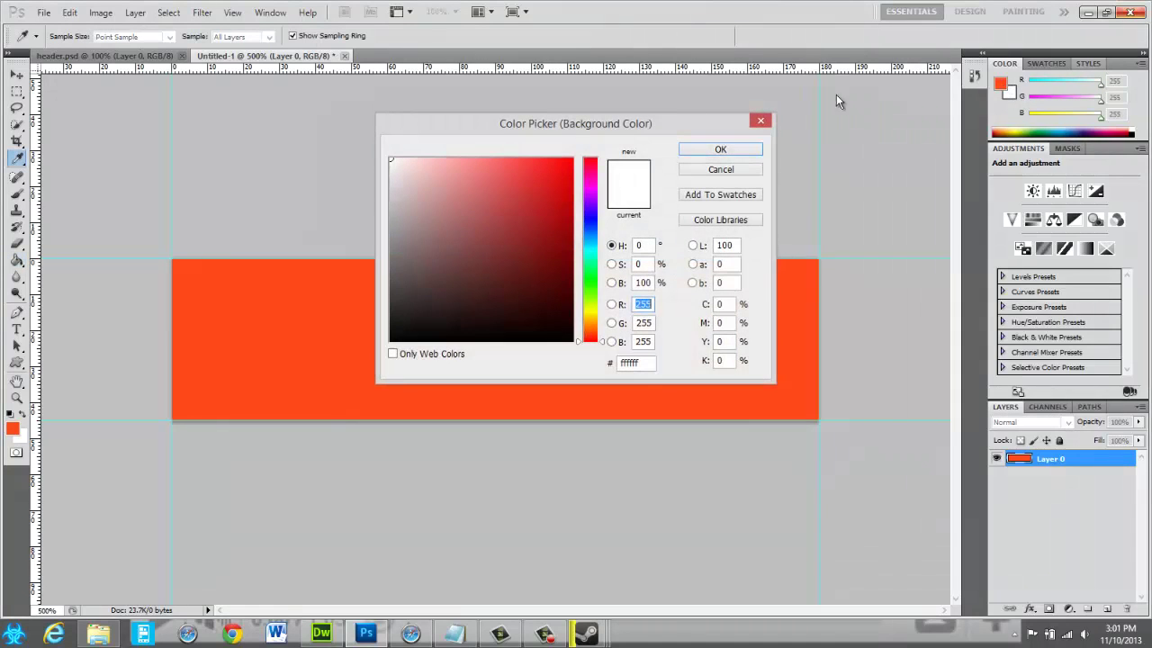
left_click(735, 219)
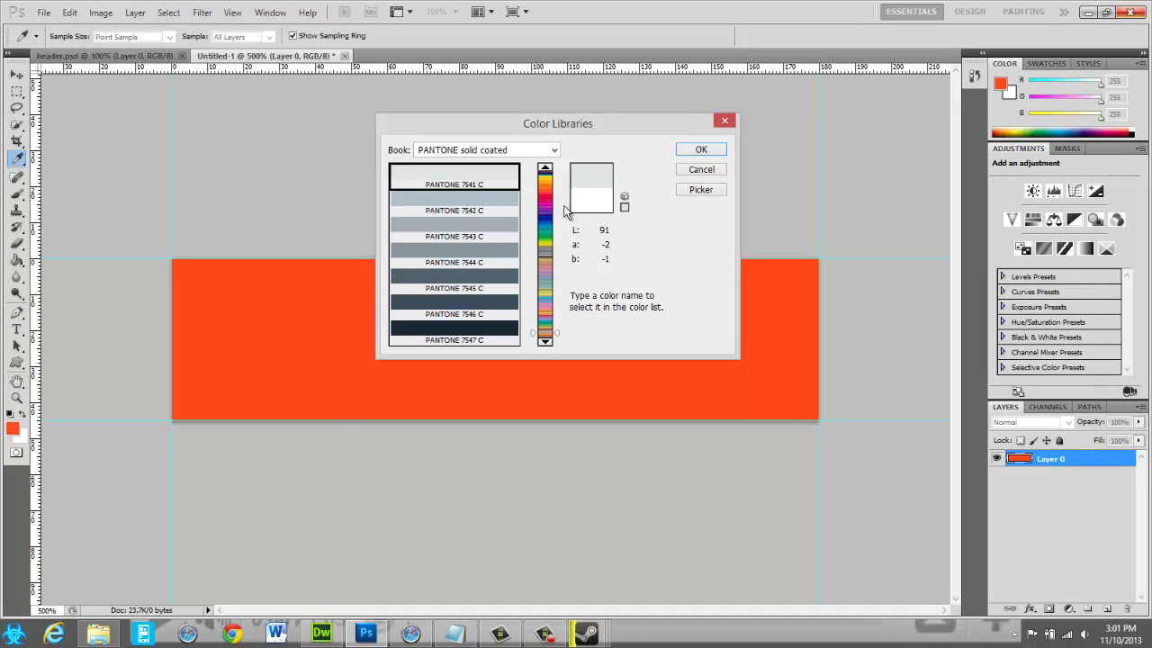
left_click_drag(555, 207, 555, 179)
left_click(499, 178)
left_click(488, 240)
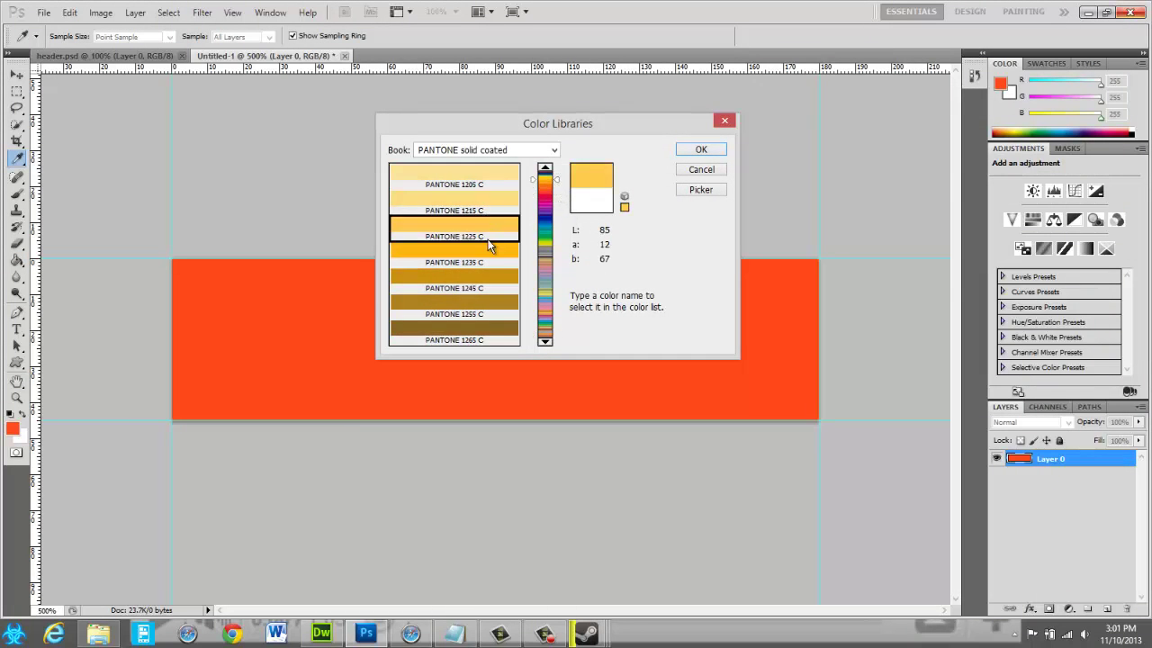
left_click(488, 244)
left_click(701, 150)
key("g")
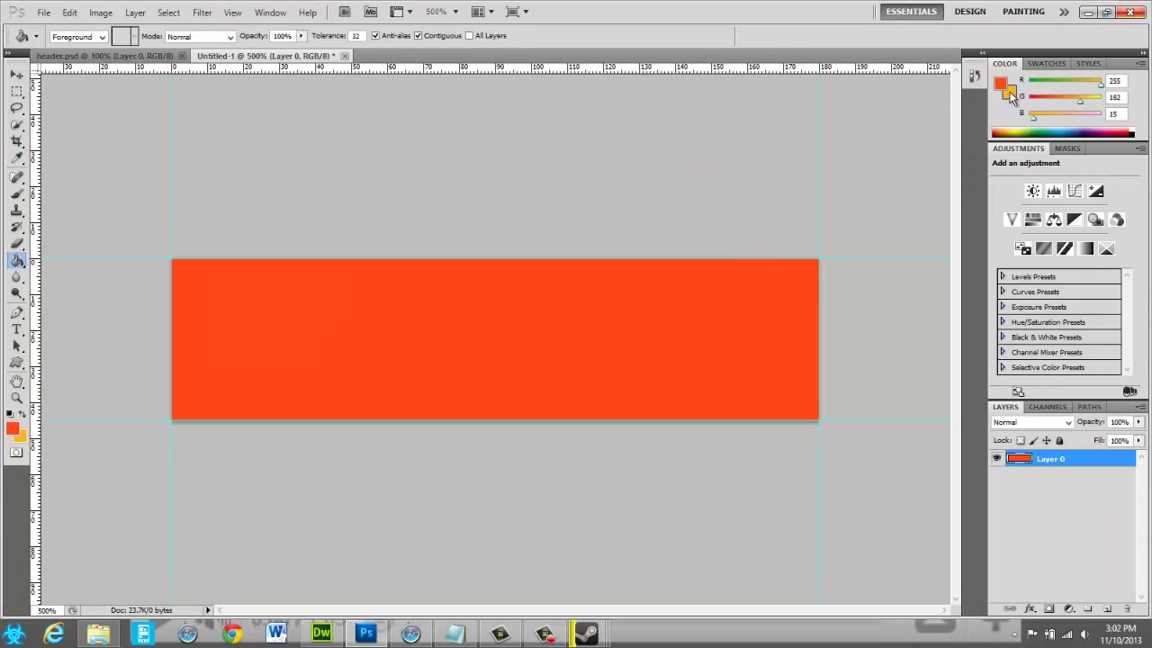
- Reopen the background colour library a few times and close it unchanged
left_click(1000, 83)
left_click(710, 154)
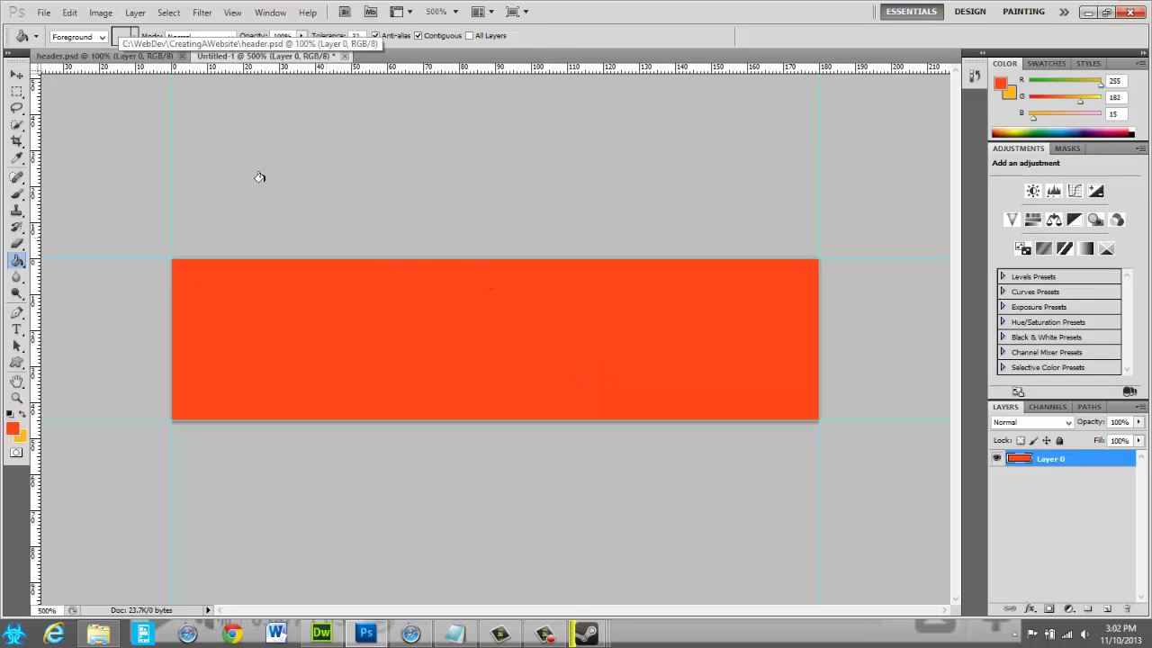
left_click(1009, 90)
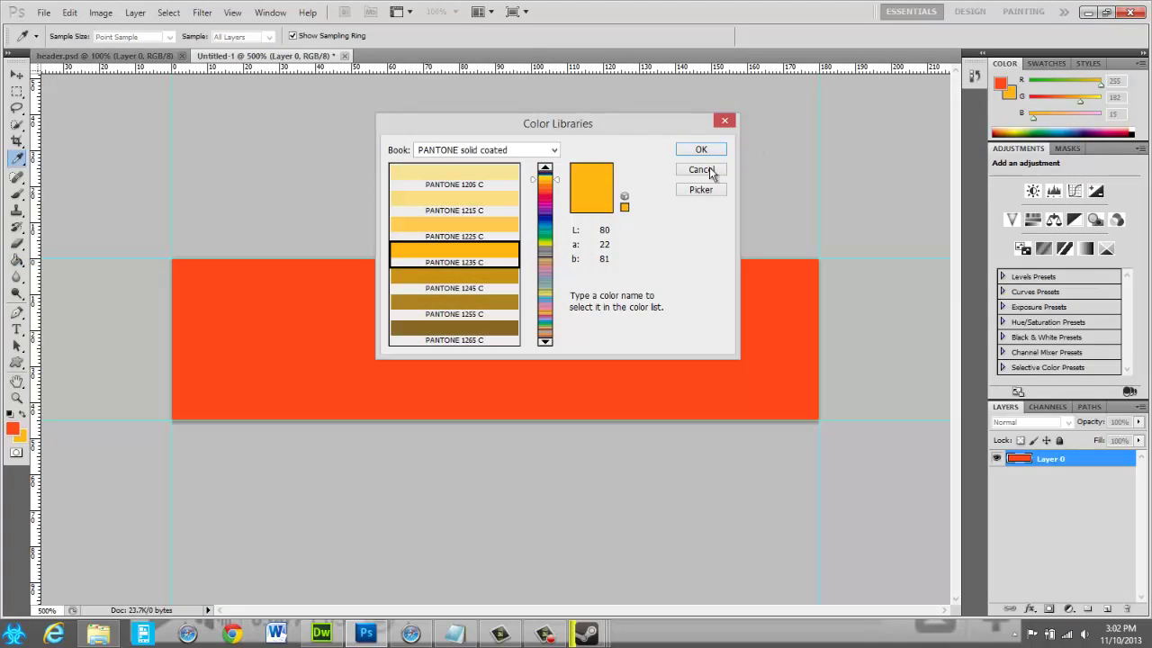
left_click(701, 169)
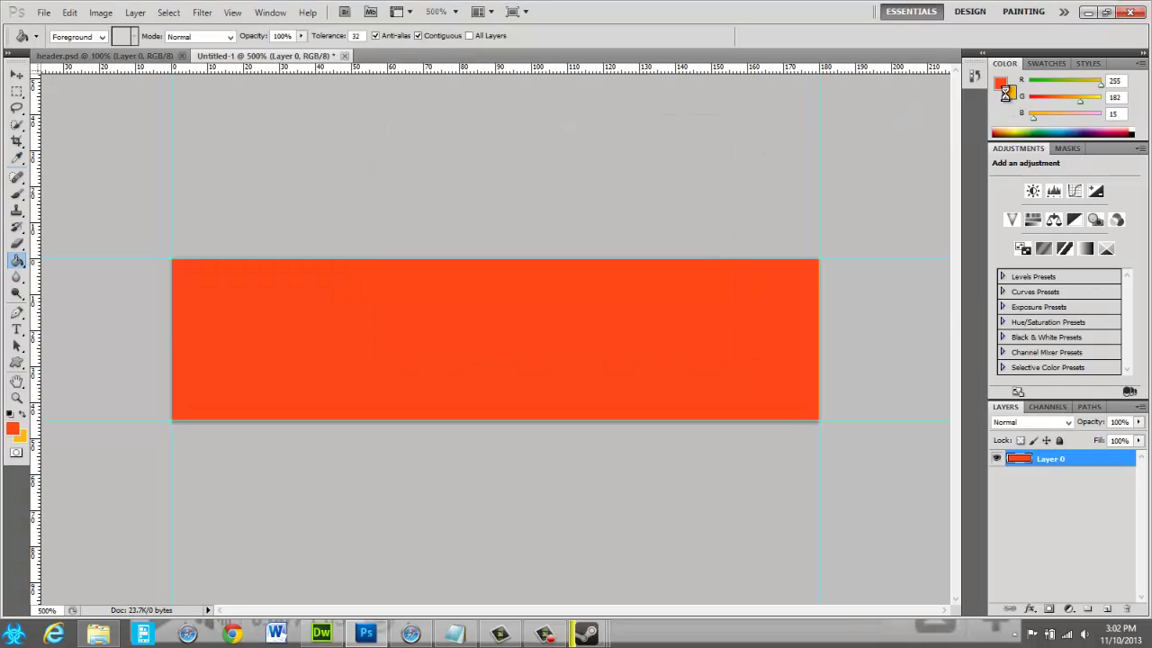
left_click(1009, 90)
left_click(701, 169)
- Make white the foreground colour in the full Color Picker
left_click(1003, 90)
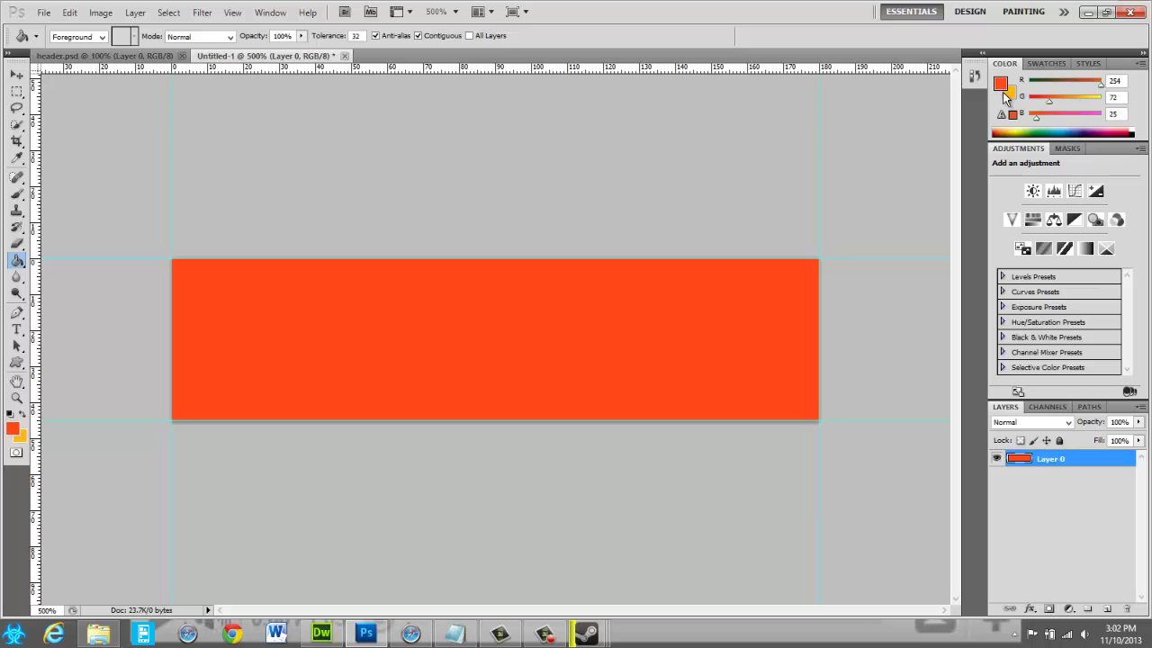
left_click(999, 83)
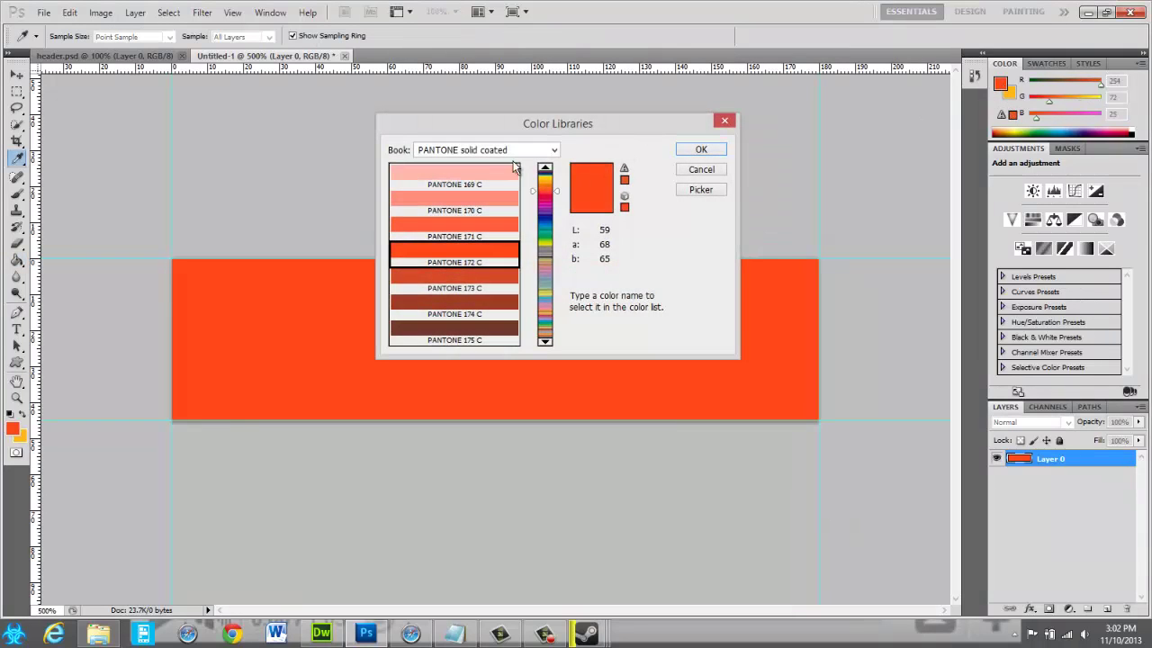
left_click(702, 189)
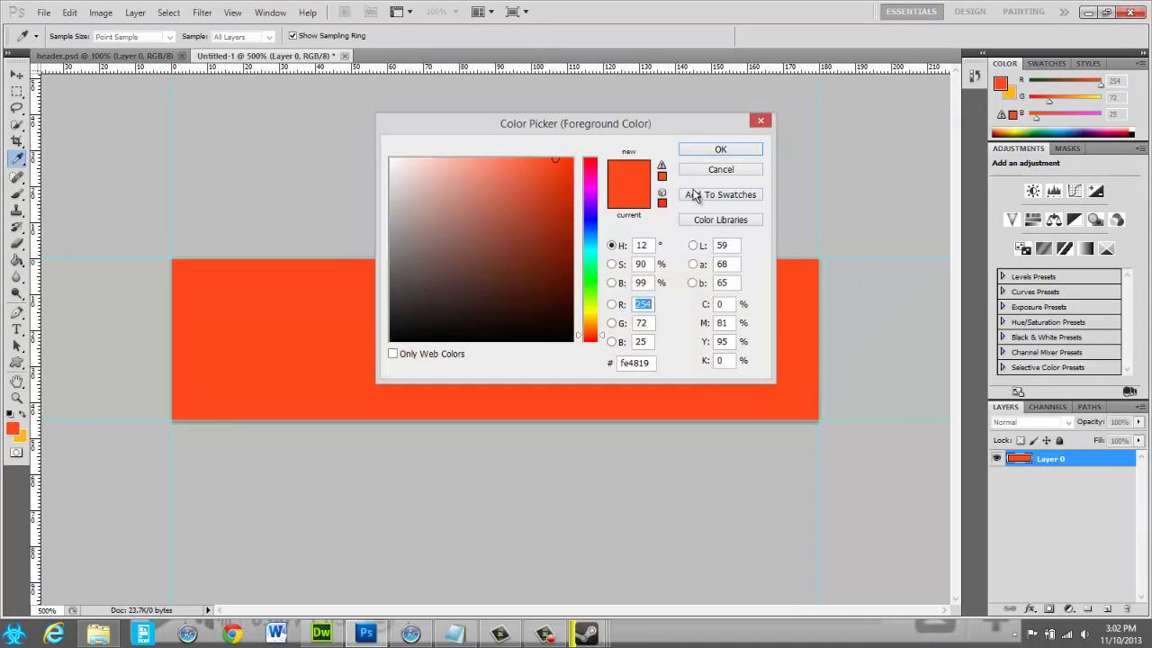
left_click_drag(549, 162, 327, 141)
left_click(754, 151)
- Fill the canvas white, then make PANTONE 1235 C amber the foreground and fill with it
key("g")
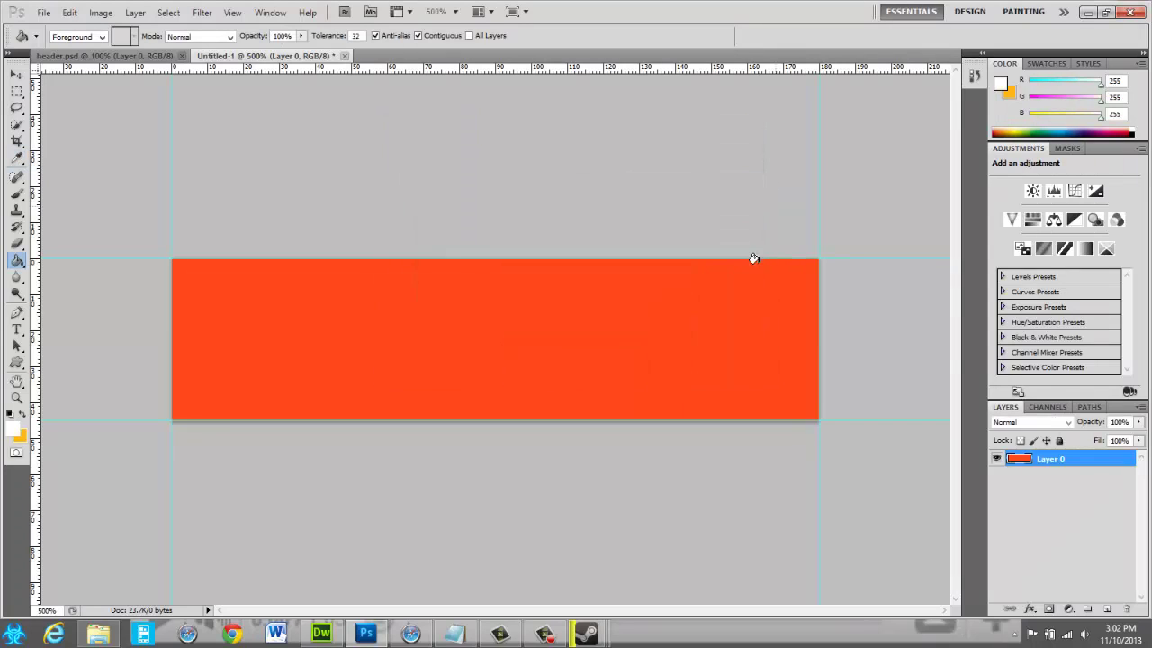
left_click(746, 276)
left_click(1010, 96)
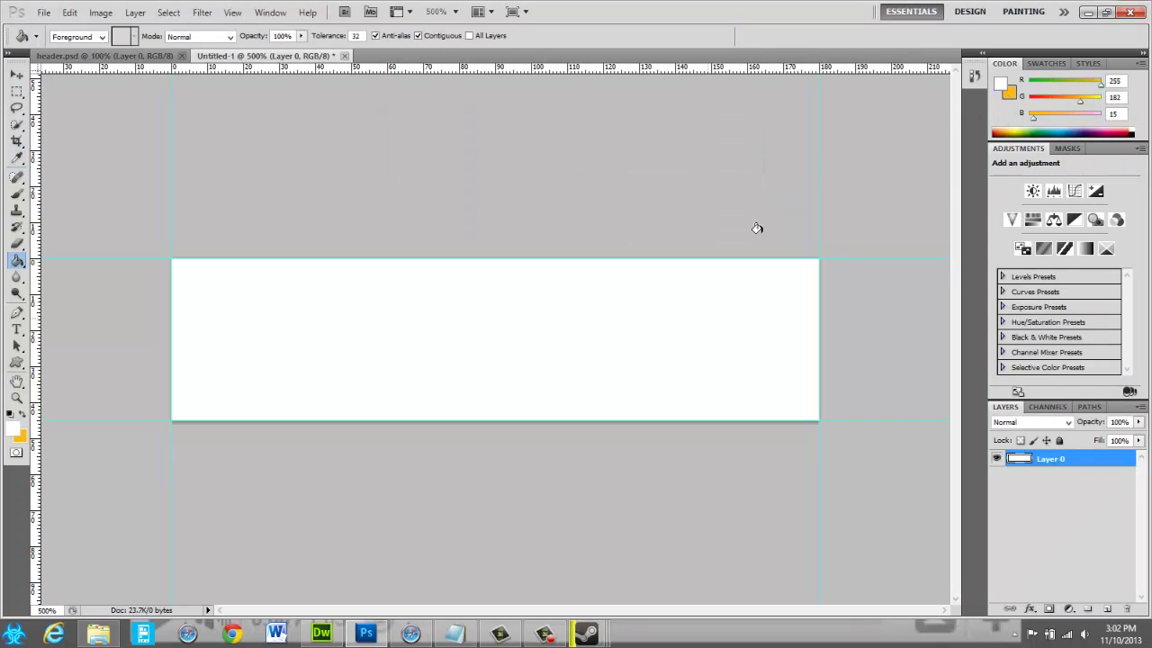
left_click(1006, 96)
left_click(700, 151)
left_click(18, 436)
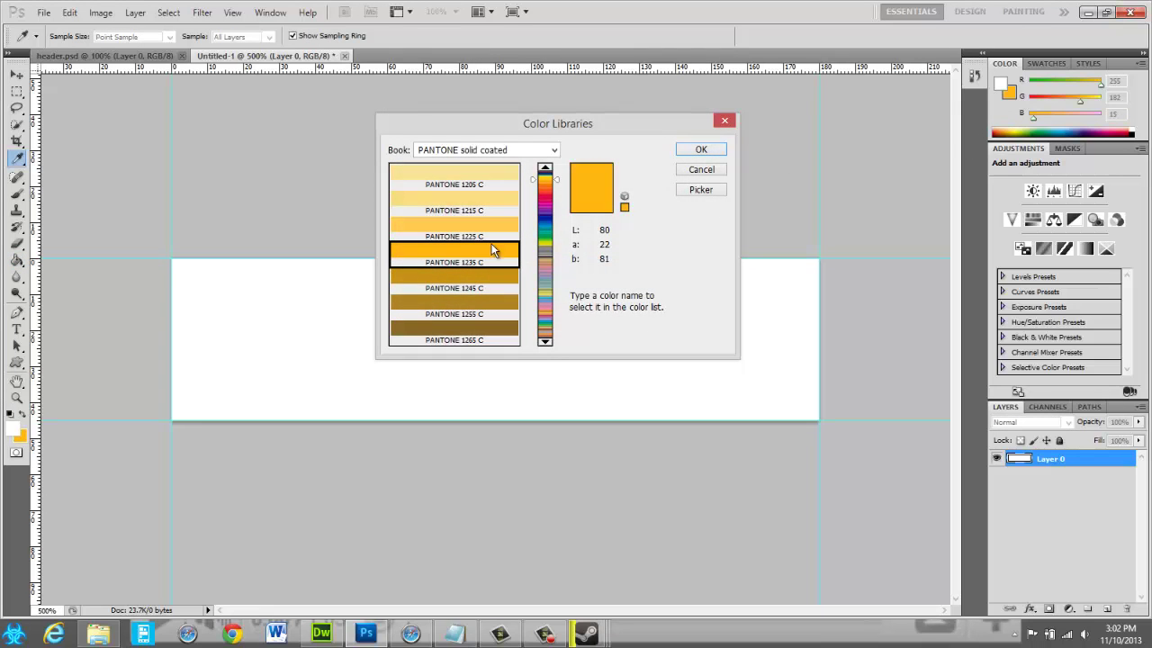
left_click(701, 150)
left_click(25, 413)
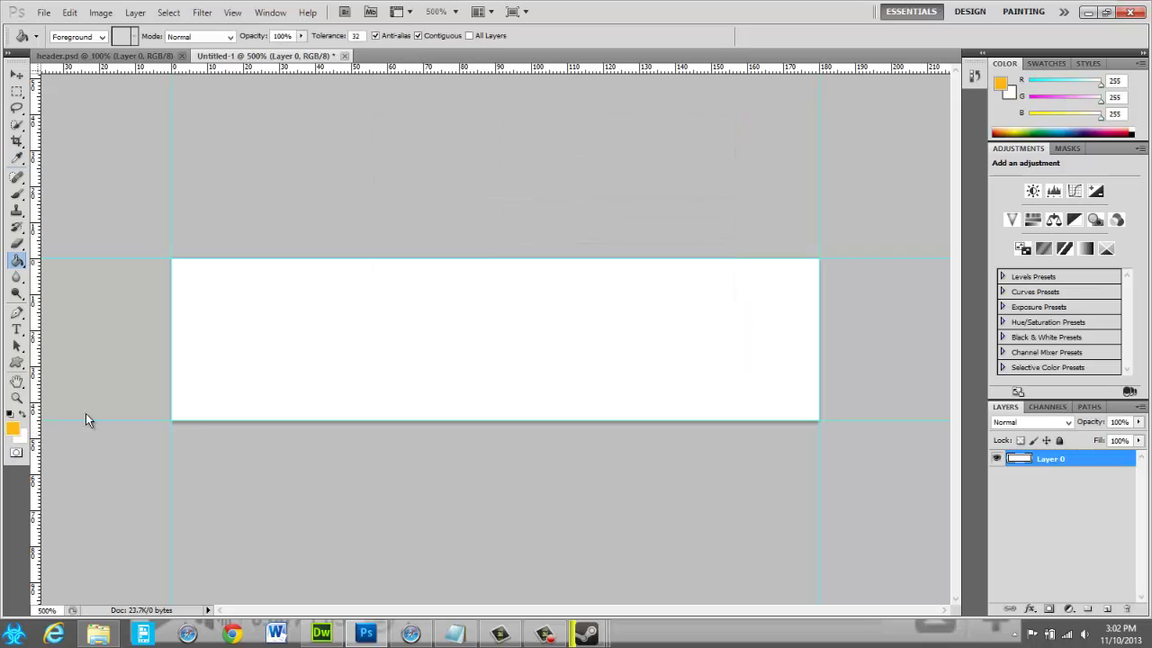
left_click(328, 347)
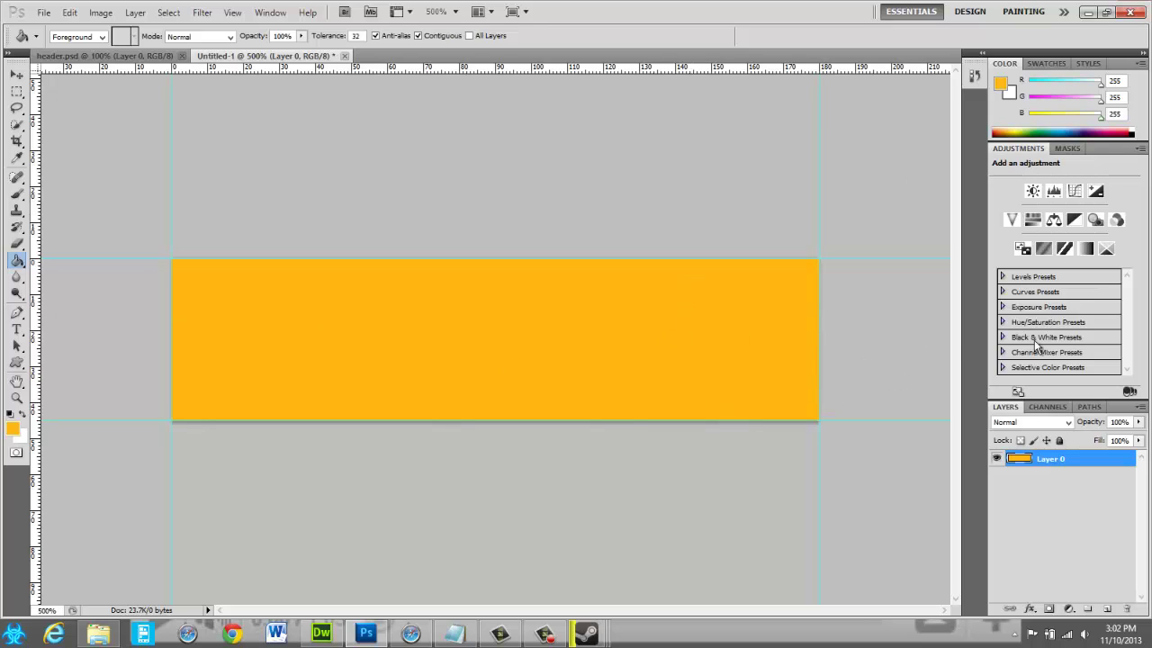
- Switch to the Horizontal Type tool
left_click(1005, 292)
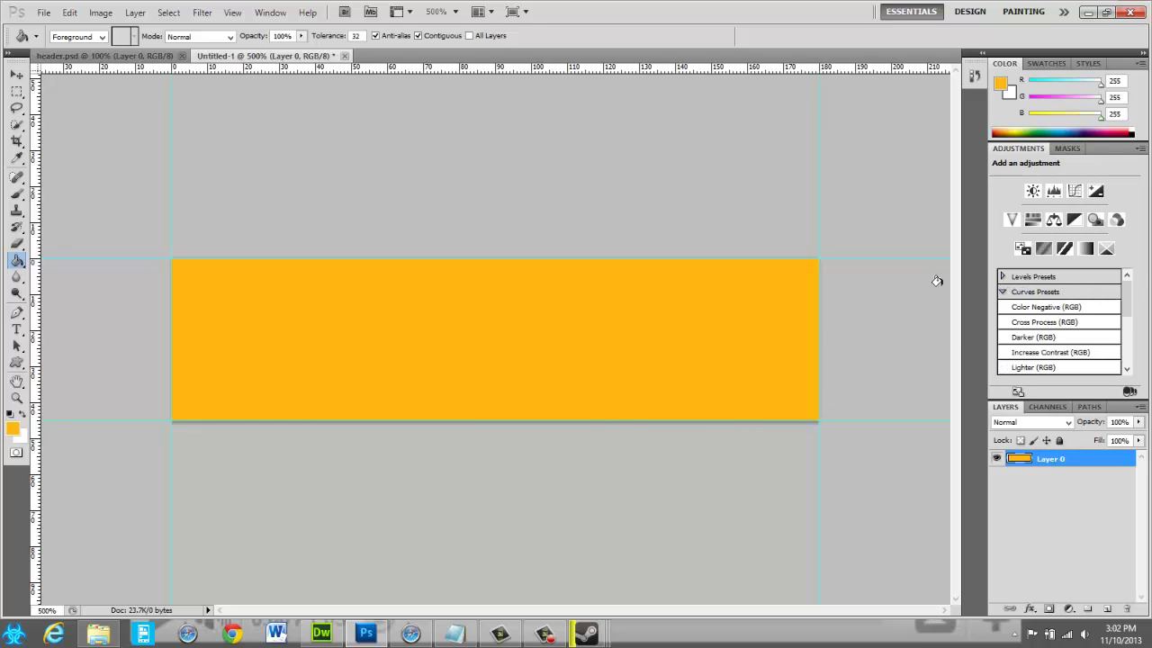
left_click(16, 344)
left_click(16, 329)
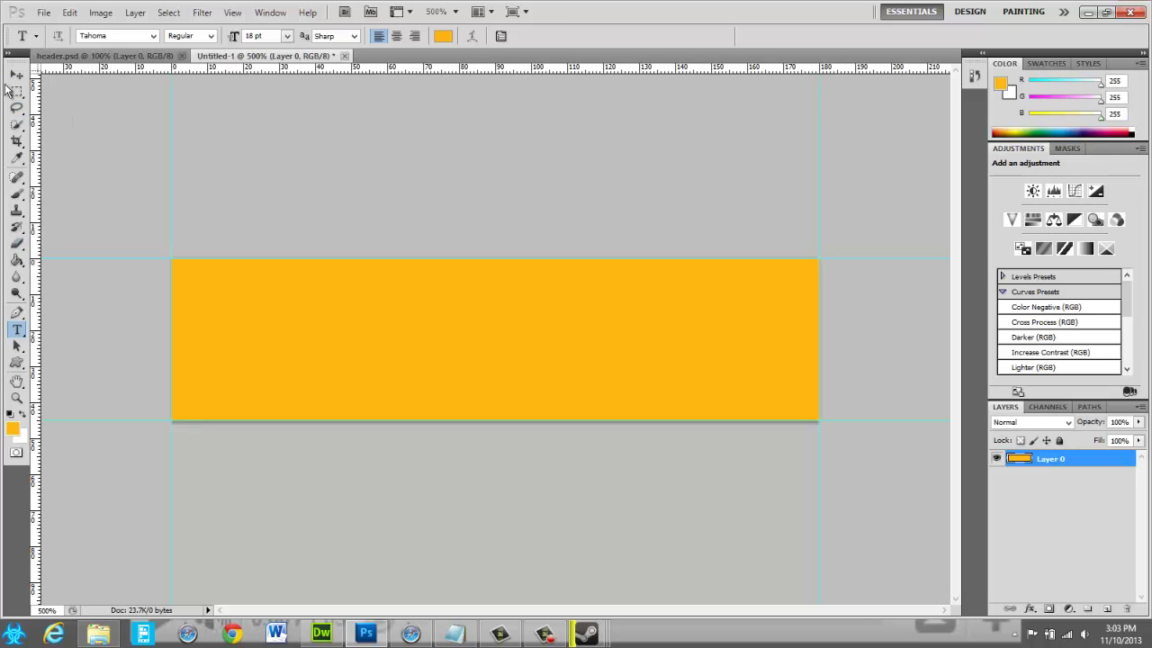
- Add vertical and horizontal guides through the button's centre and draw a text box there
left_click(14, 350)
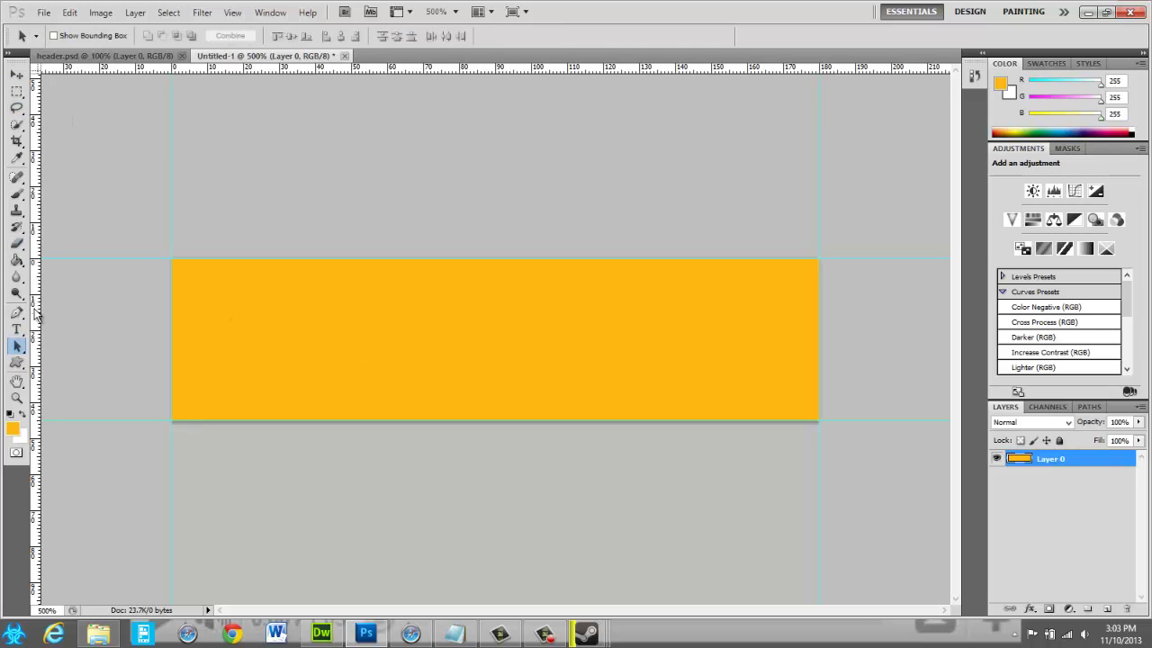
left_click_drag(36, 313, 477, 354)
left_click_drag(543, 69, 591, 349)
left_click(16, 329)
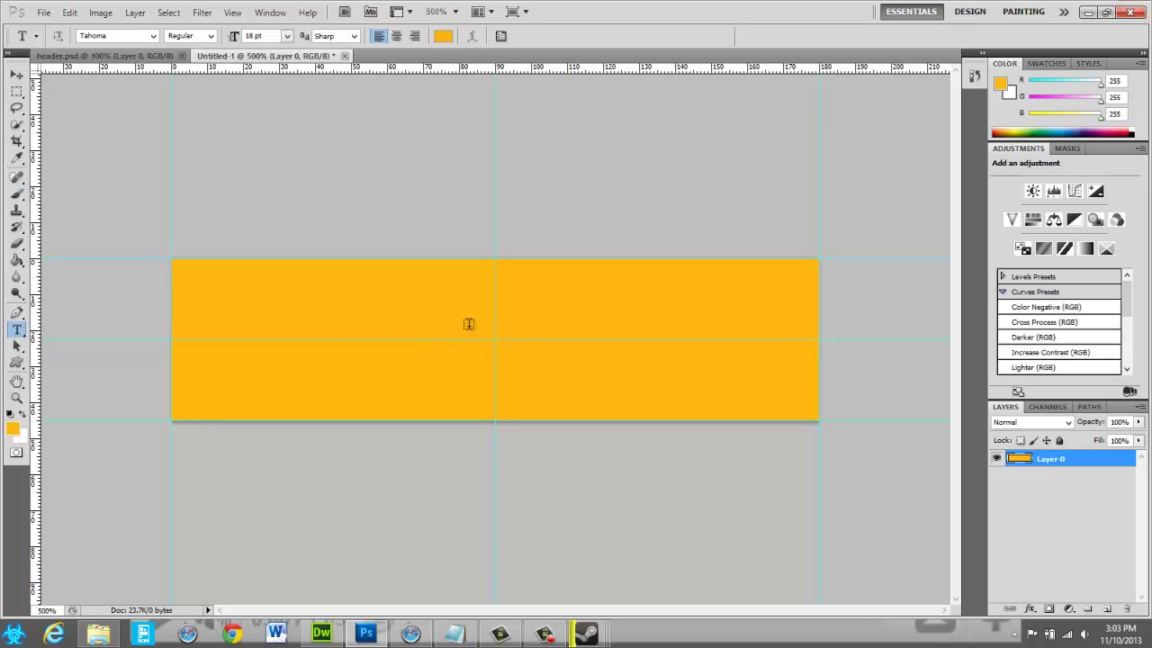
left_click_drag(469, 326, 558, 351)
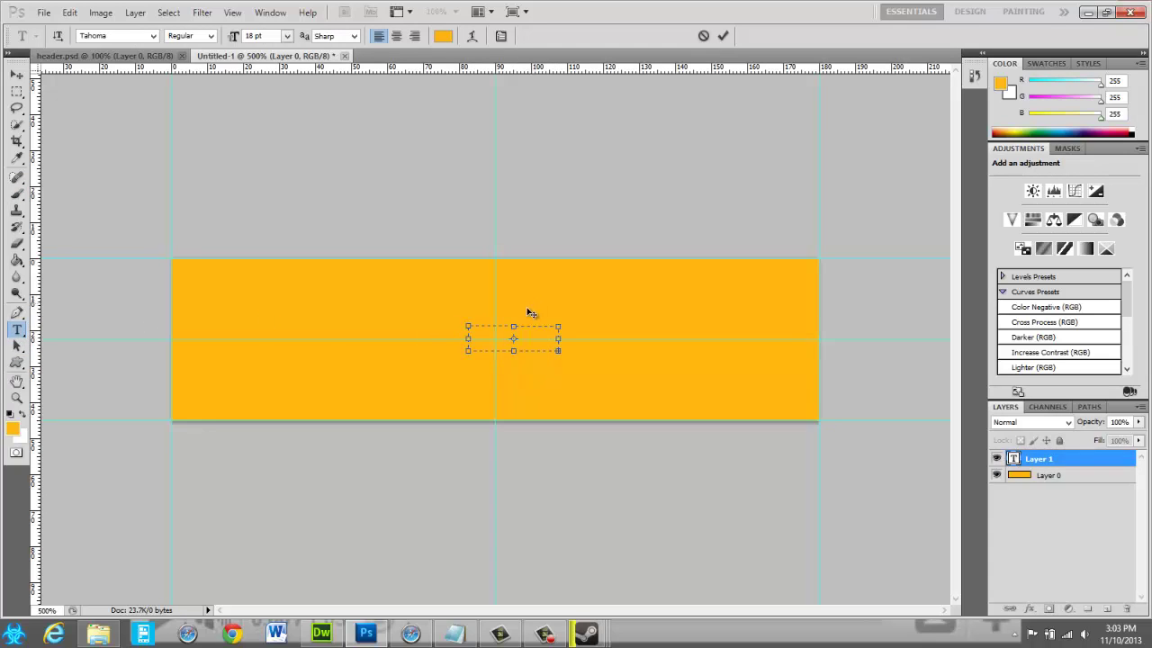
left_click_drag(531, 312, 513, 314)
- Change the text colour to blue, then move and enlarge the empty text box
left_click(442, 36)
left_click(534, 171)
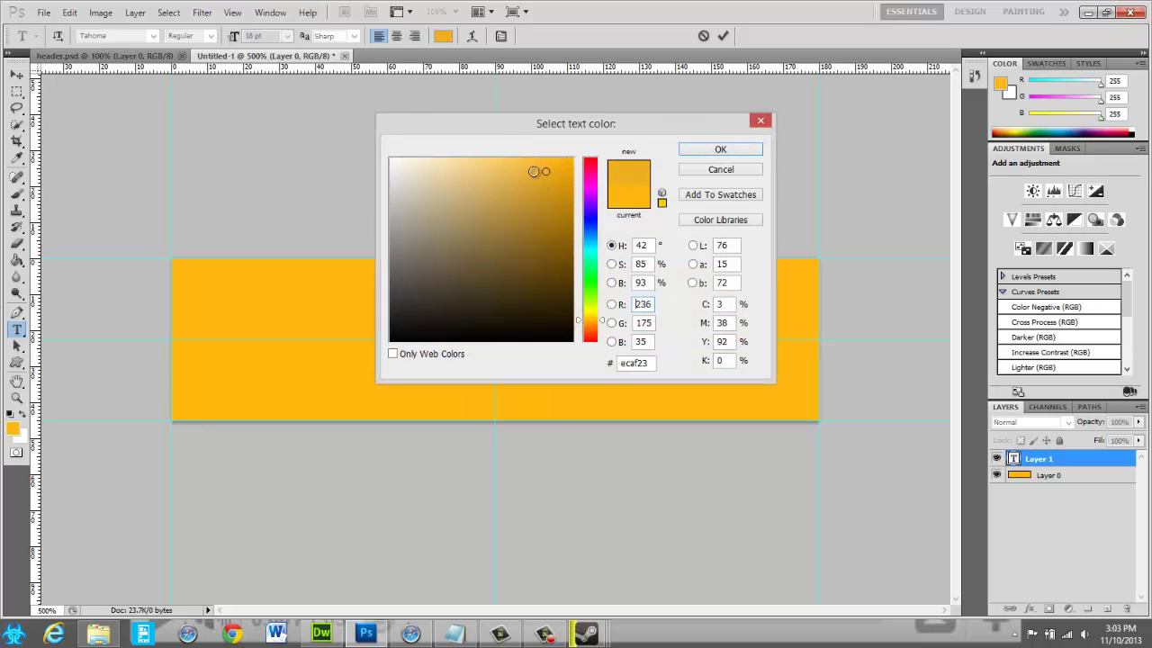
left_click(597, 218)
left_click(685, 149)
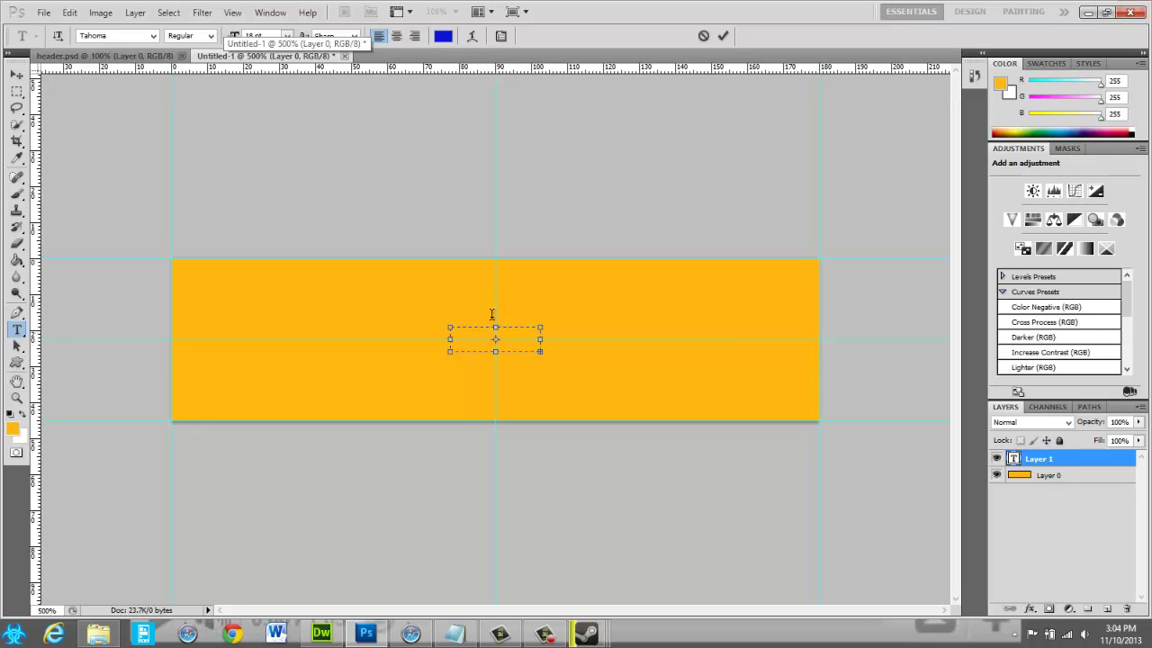
left_click_drag(521, 335, 619, 192)
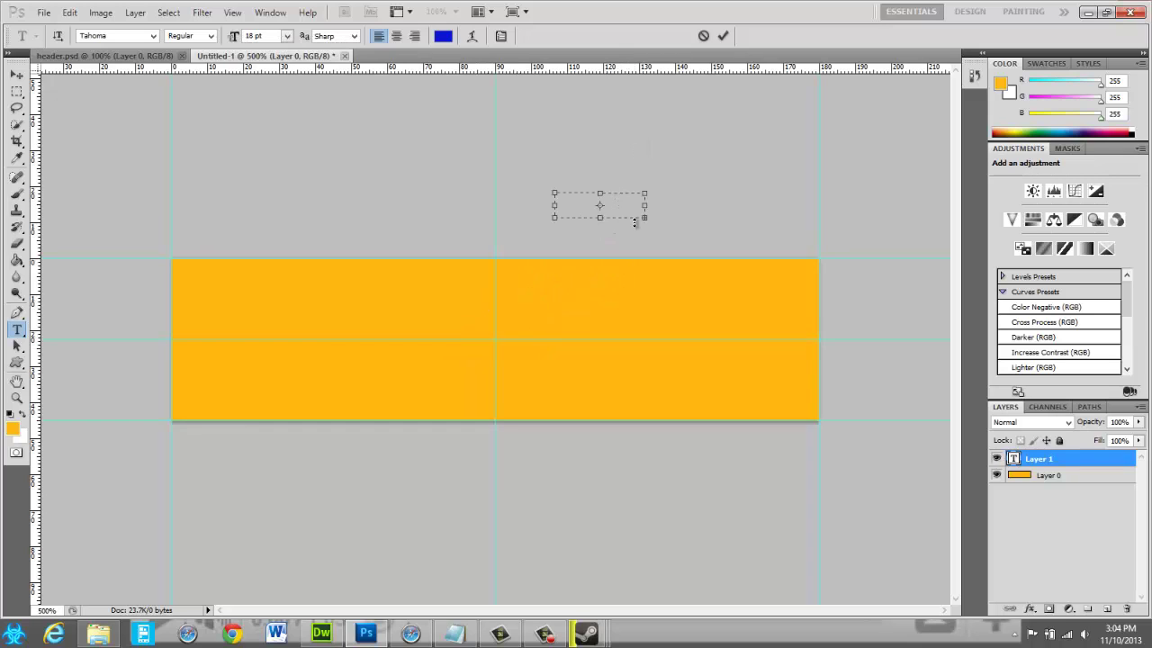
left_click_drag(644, 216, 743, 298)
right_click(687, 276)
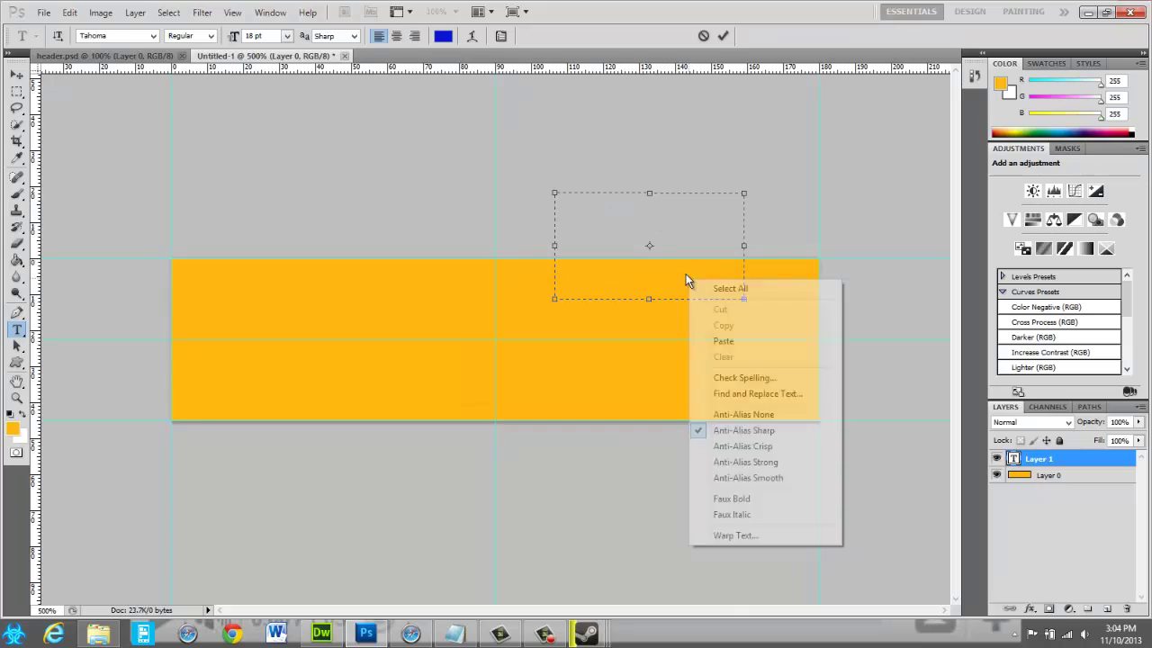
left_click(629, 236)
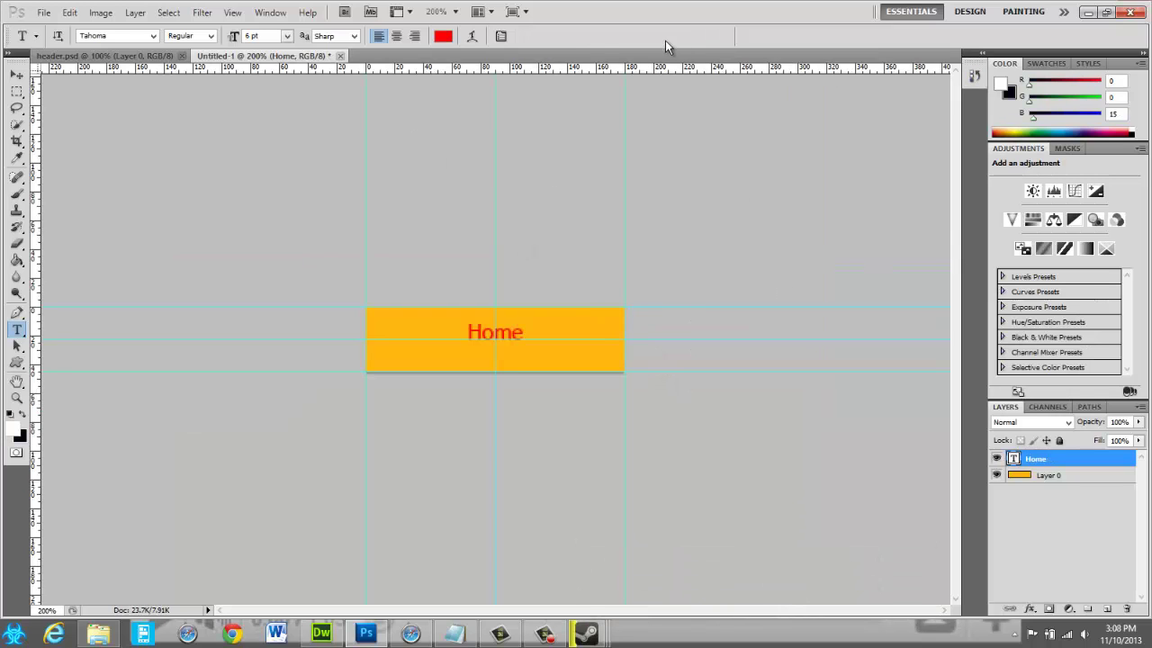
- Delete the Home text layer and return to the Type tool
right_click(1036, 457)
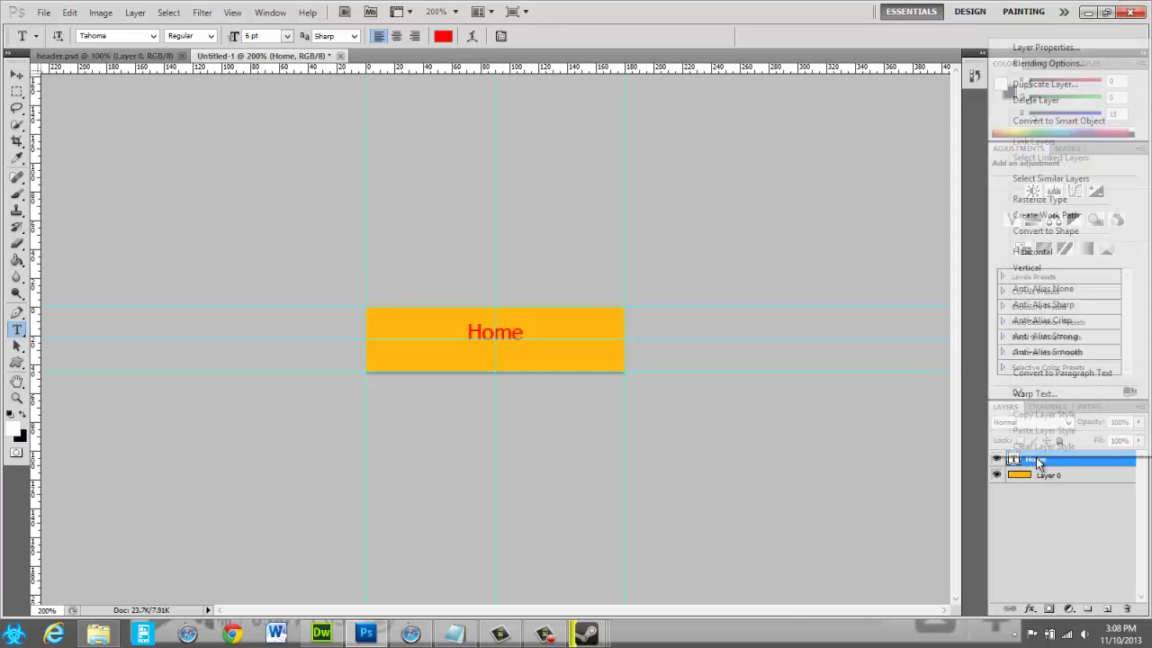
left_click(1035, 99)
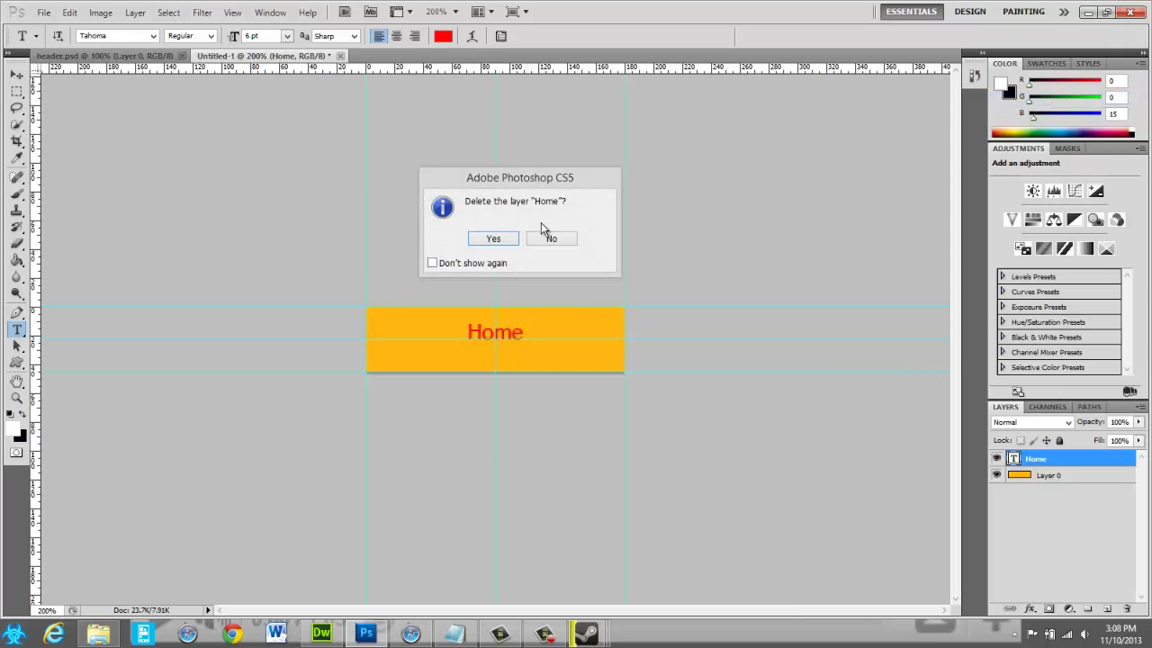
left_click(492, 237)
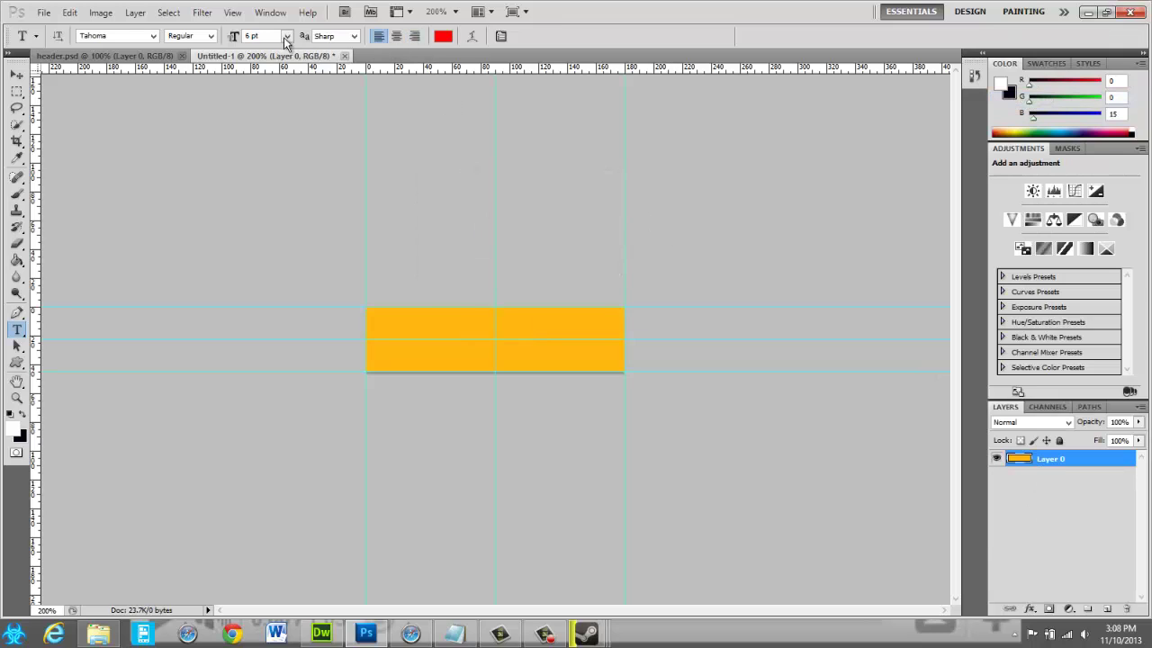
left_click(18, 312)
left_click(18, 331)
left_click(17, 345)
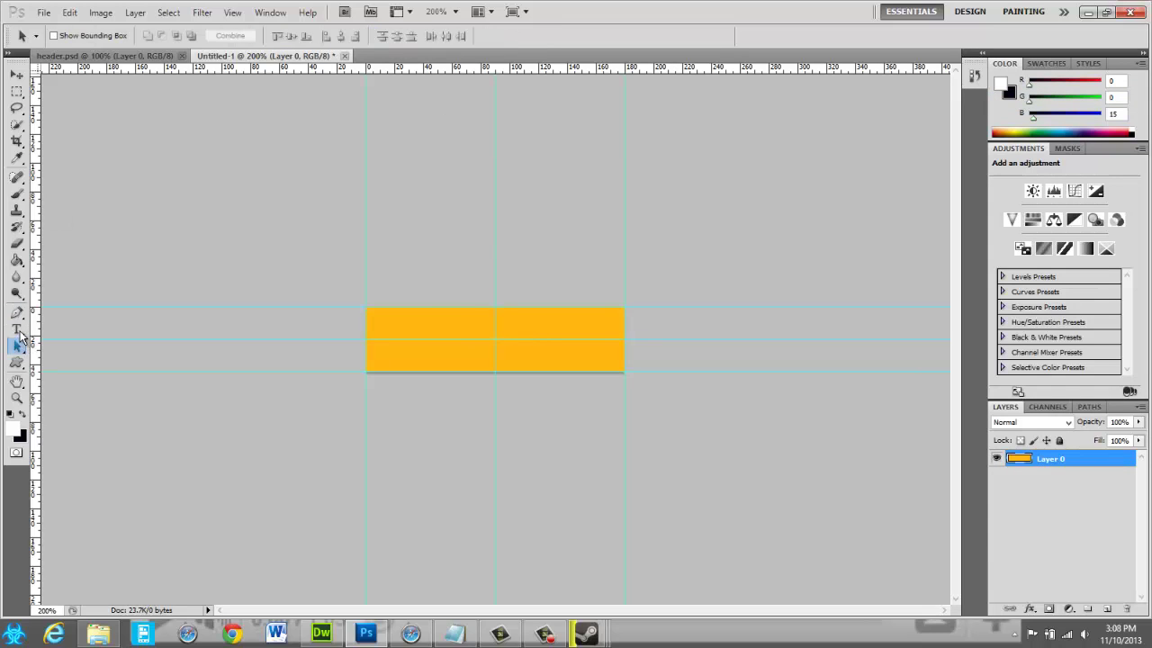
left_click(18, 330)
- Type 'Home' in a paragraph text box centred on the guide intersection and commit it
left_click_drag(482, 334, 546, 358)
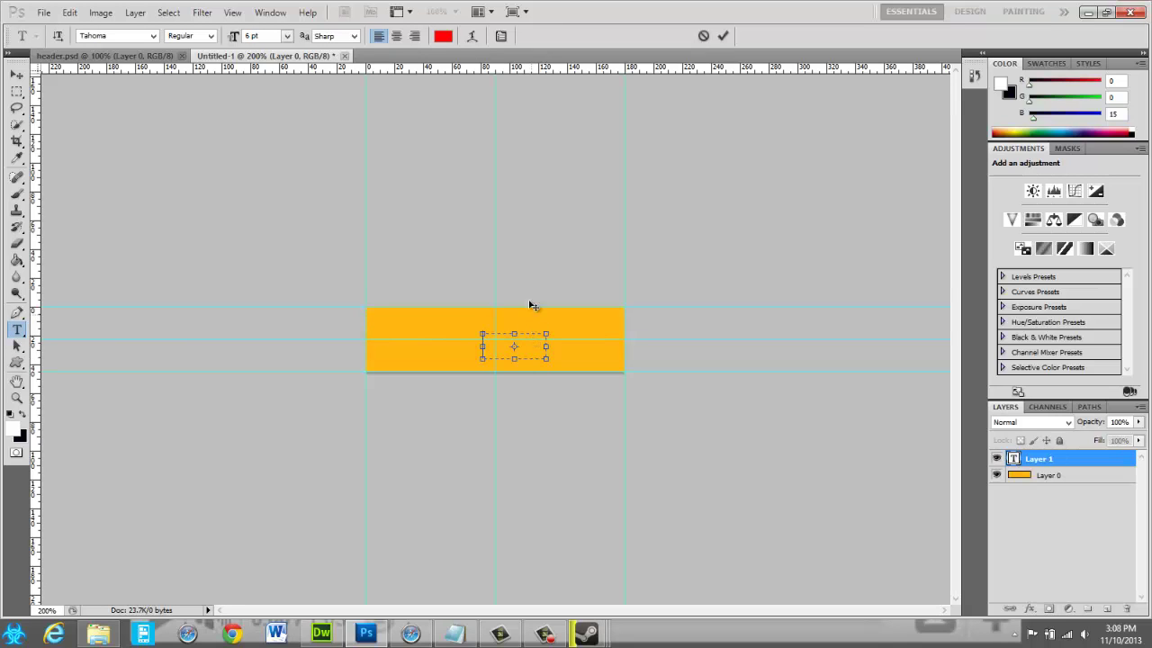
left_click_drag(533, 307, 510, 275)
type("F")
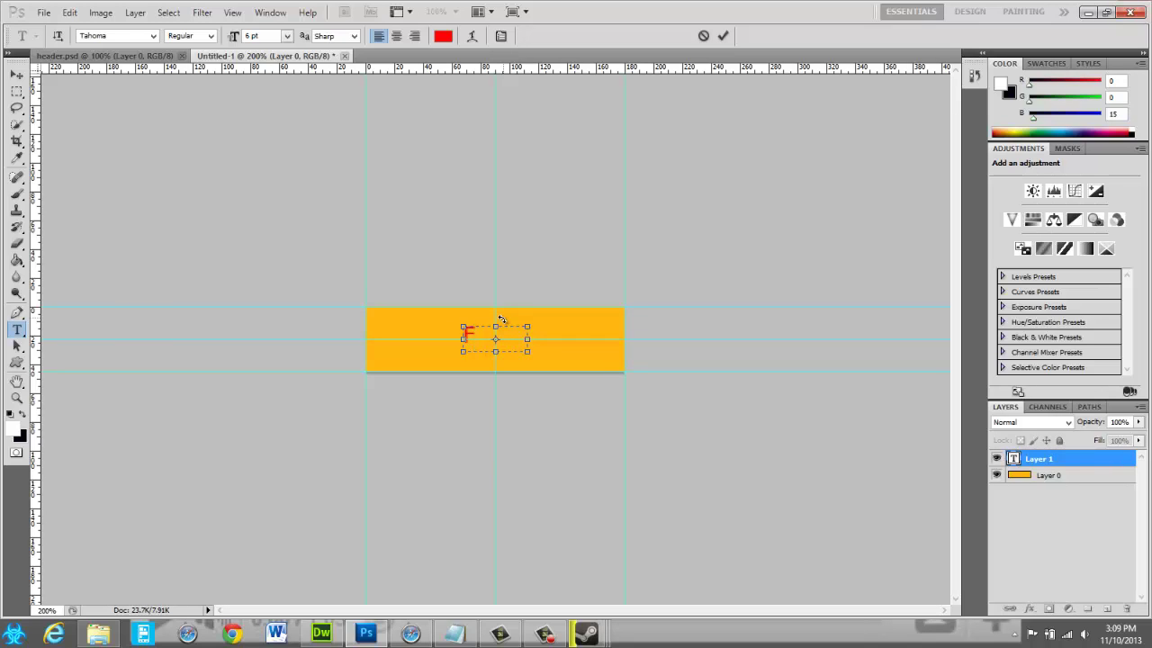
key("BackSpace")
type("Home")
left_click_drag(529, 339, 523, 338)
left_click_drag(504, 273, 508, 275)
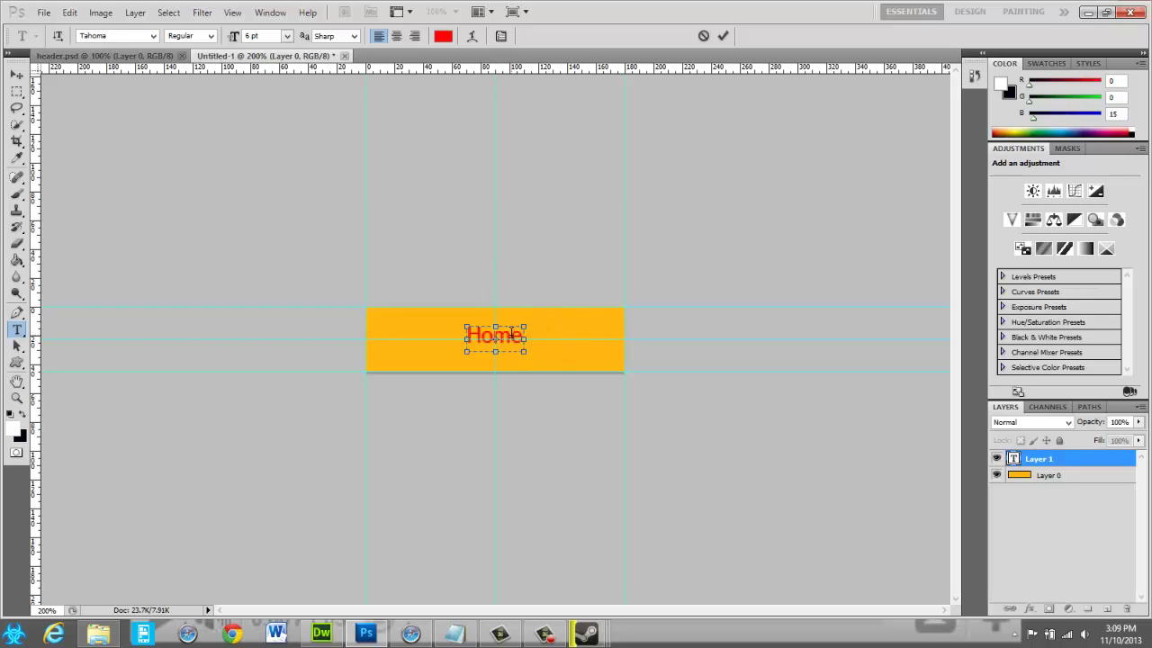
left_click(725, 37)
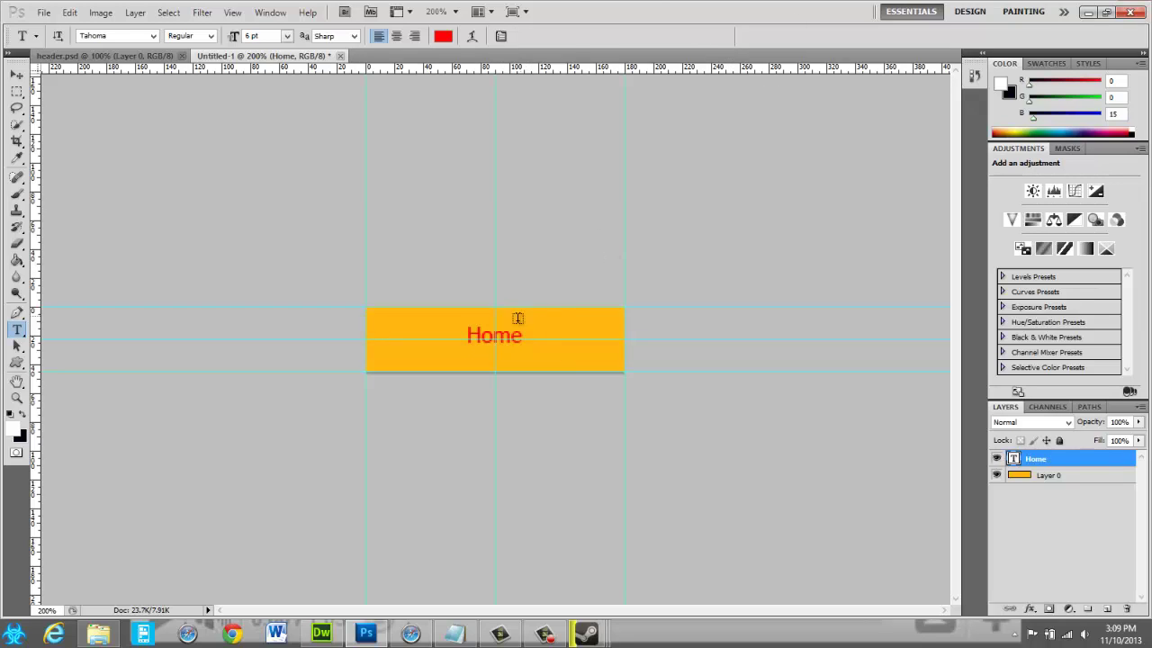
key("ctrl+plus")
key("ctrl+plus")
key("ctrl+plus")
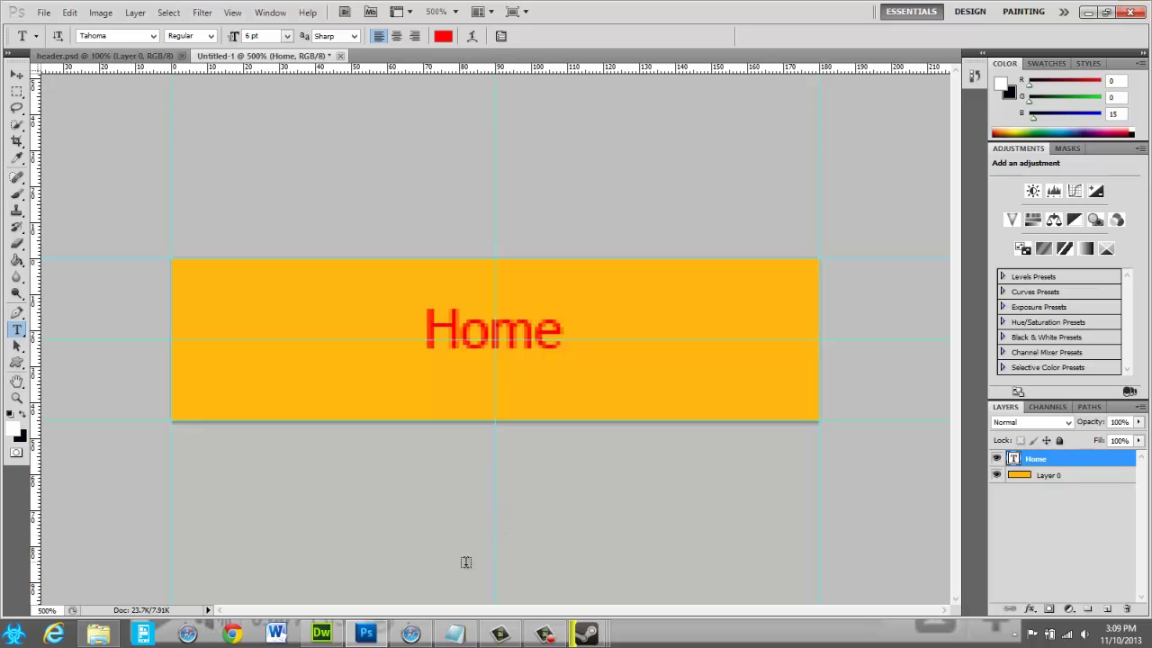
left_click(321, 634)
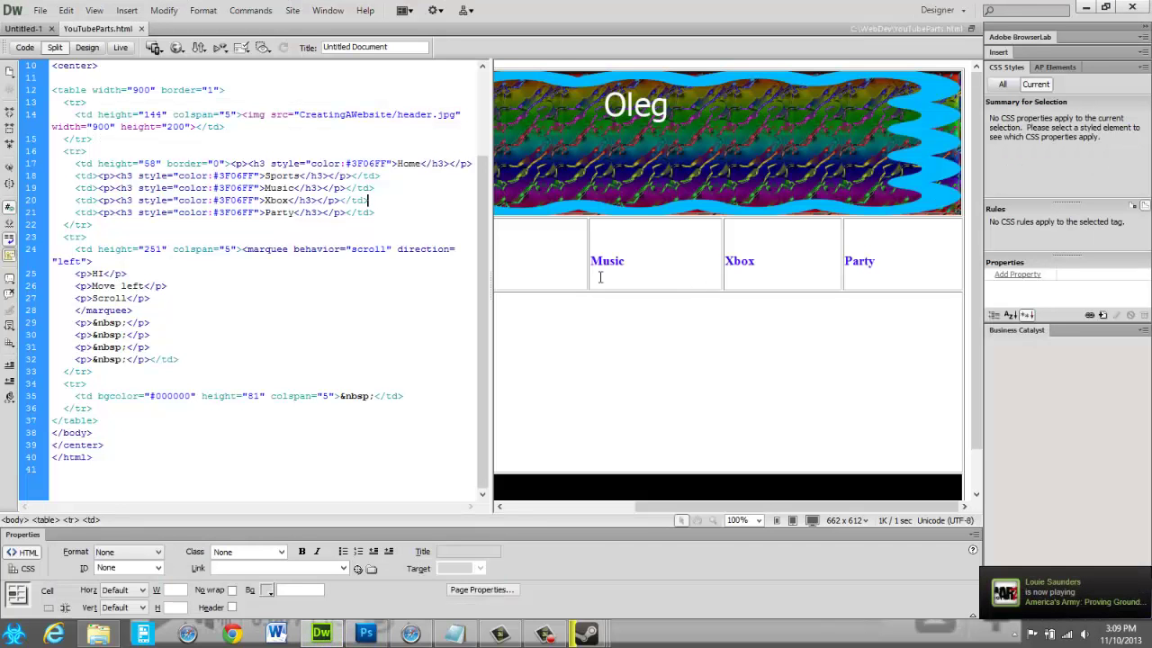
left_click(573, 253)
left_click(723, 271)
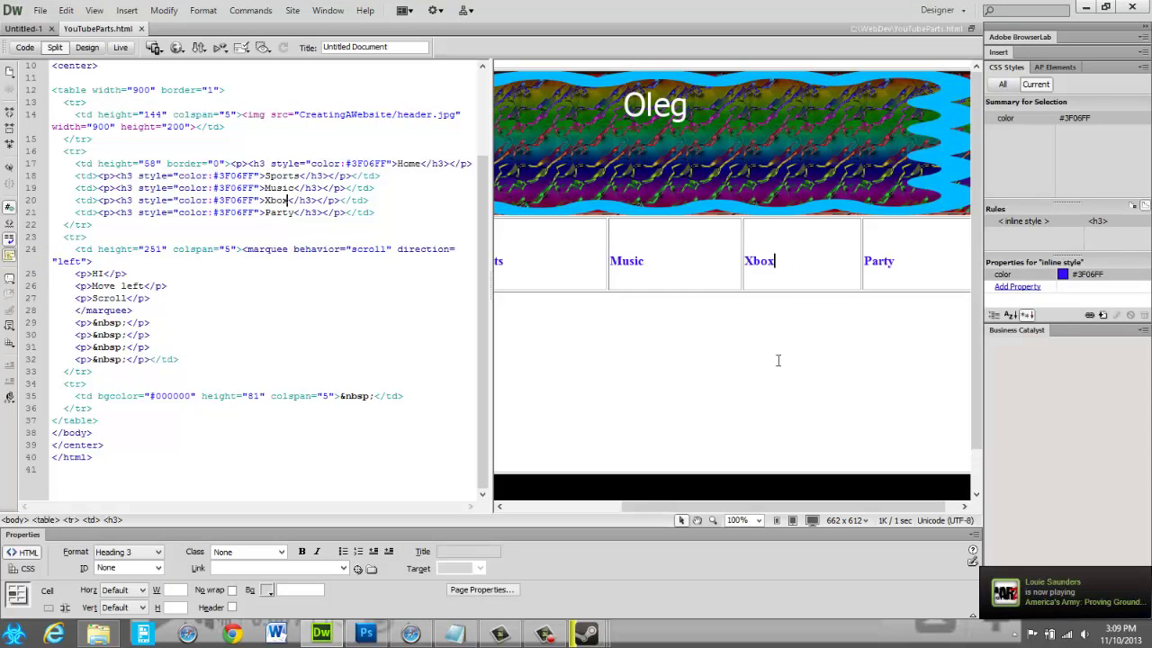
left_click_drag(729, 506, 514, 493)
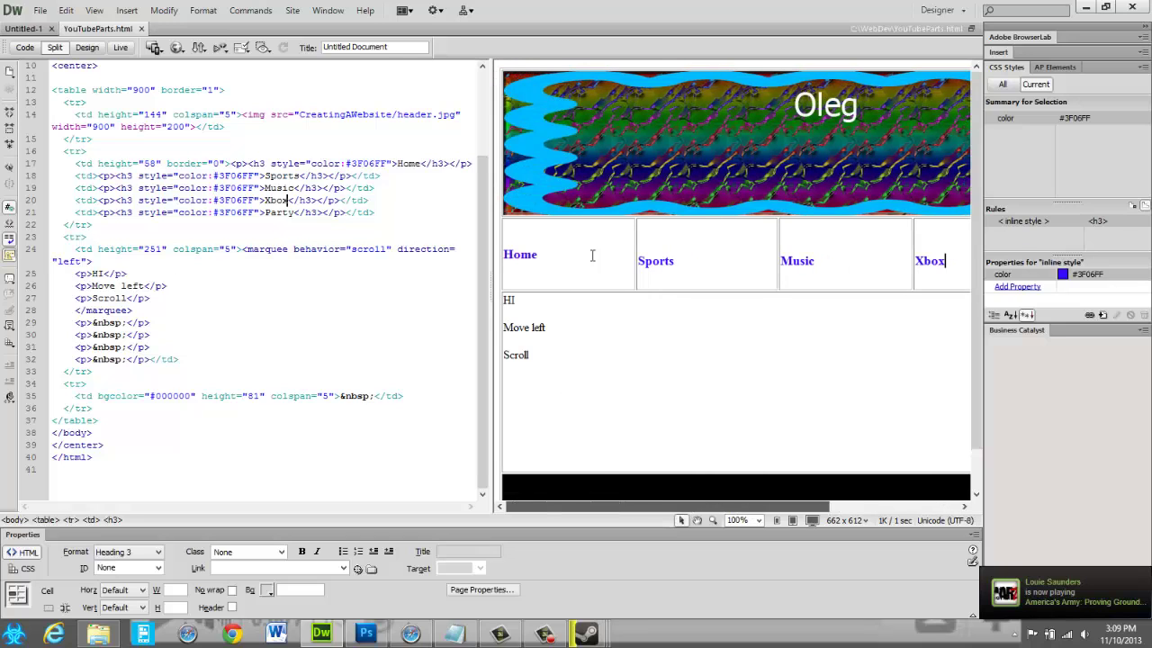
left_click(922, 261)
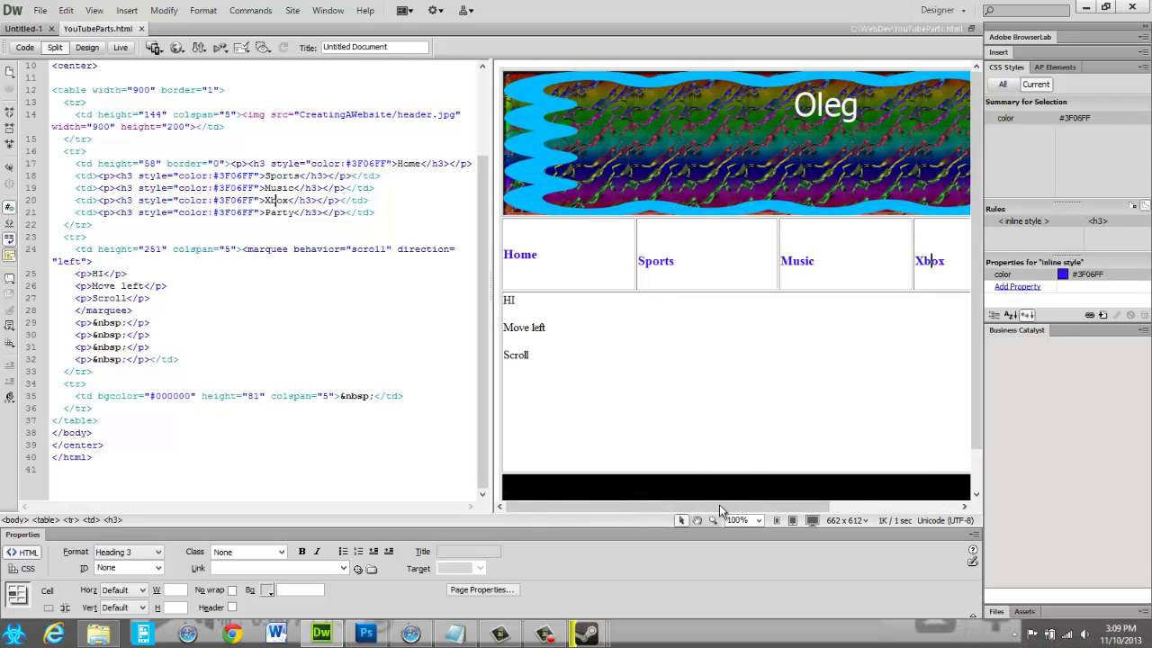
left_click_drag(719, 507, 848, 506)
left_click(860, 261)
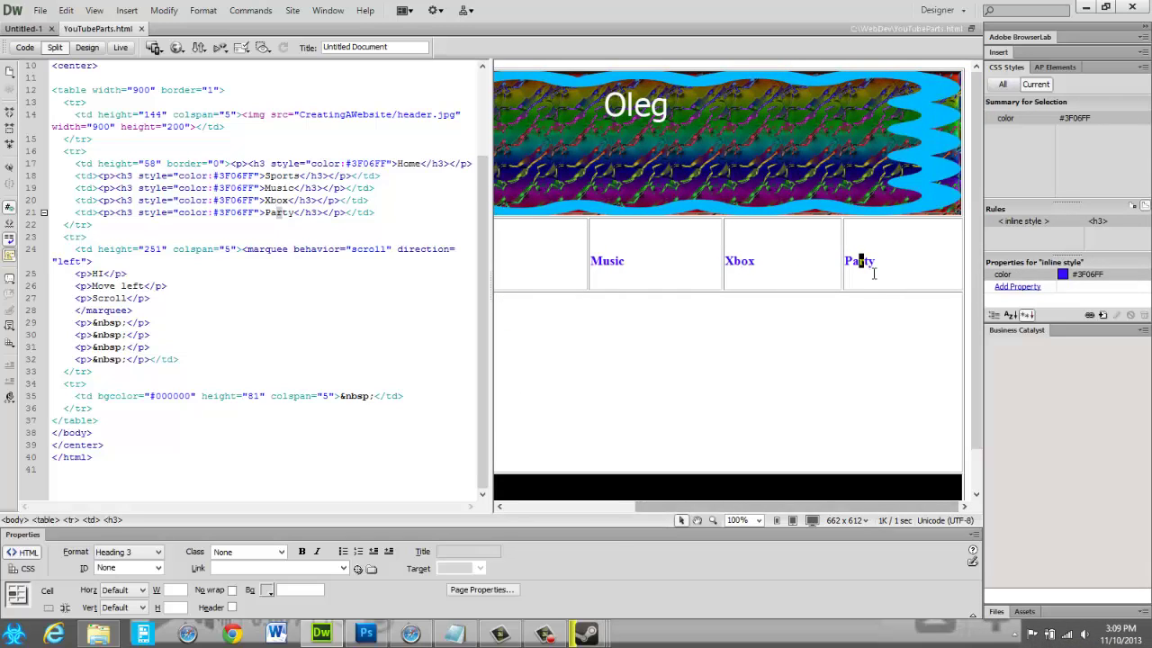
left_click(1094, 6)
left_click(635, 320)
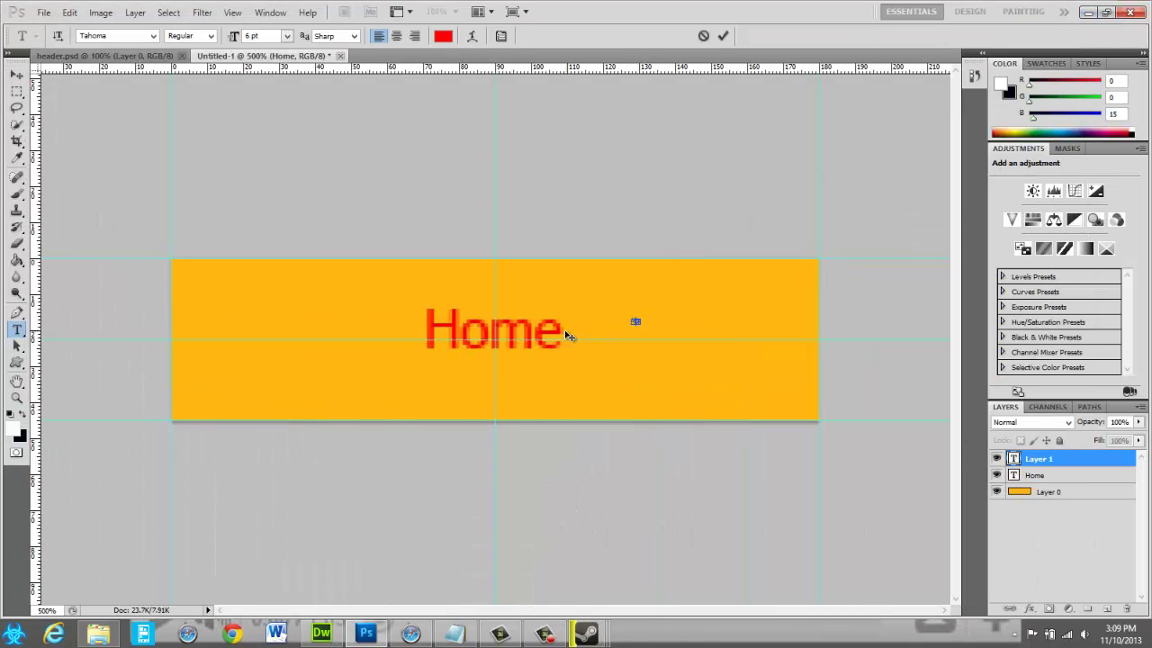
- Delete the empty Layer 1 and a trial Selective Color adjustment layer
left_click(1047, 459)
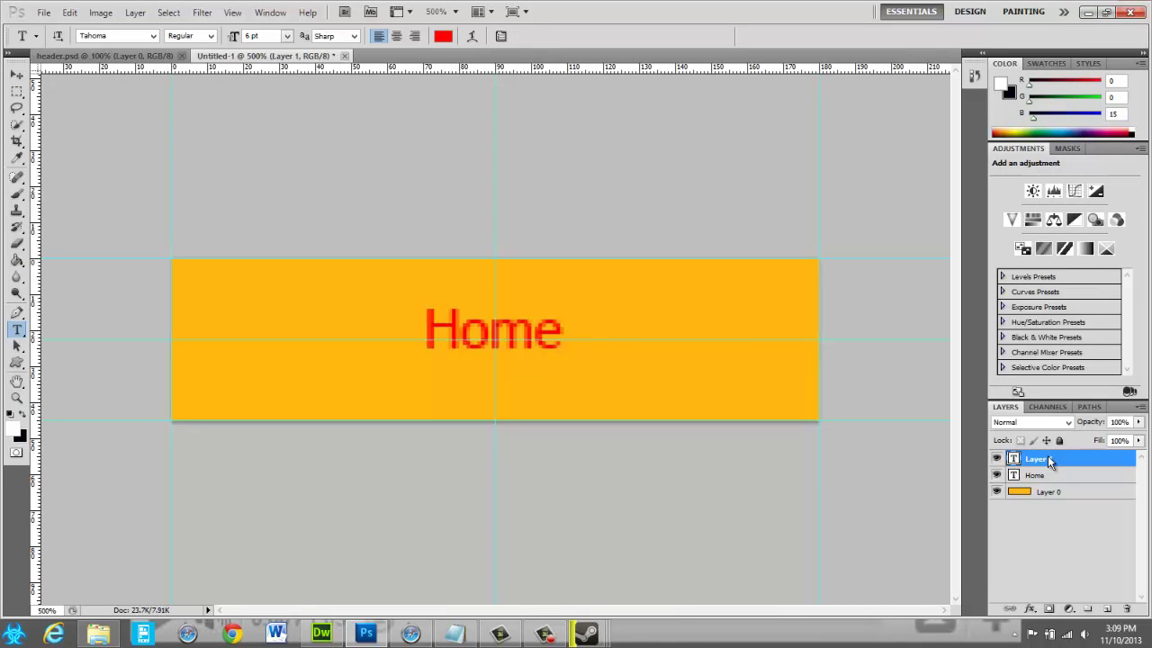
right_click(1048, 456)
left_click(1050, 93)
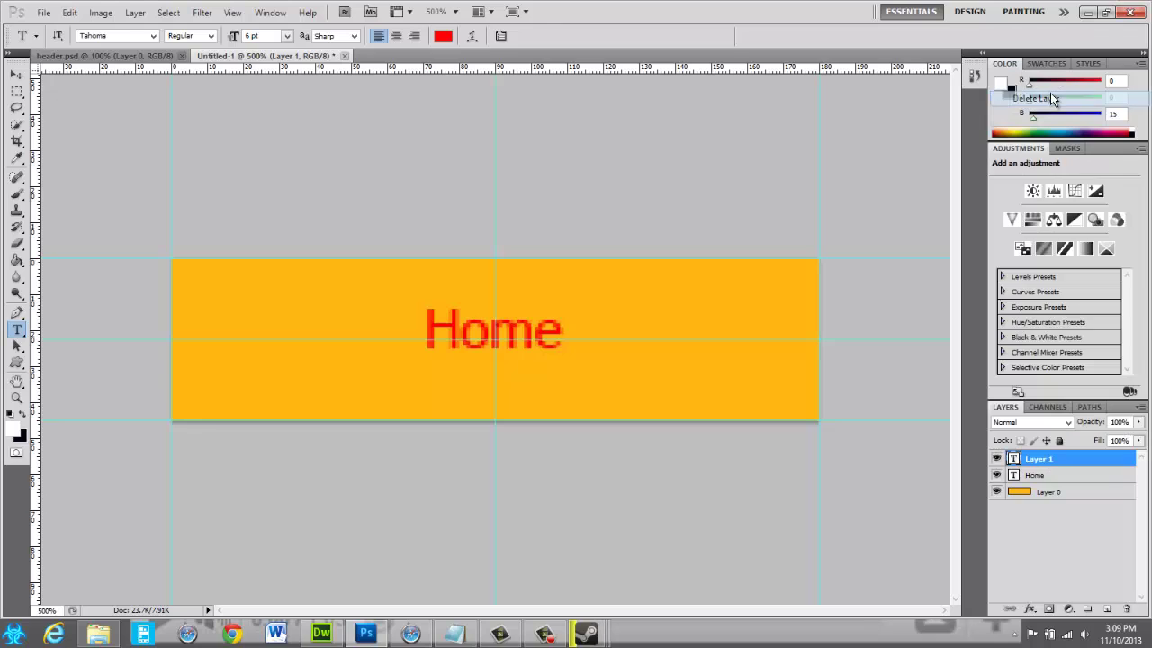
left_click(494, 237)
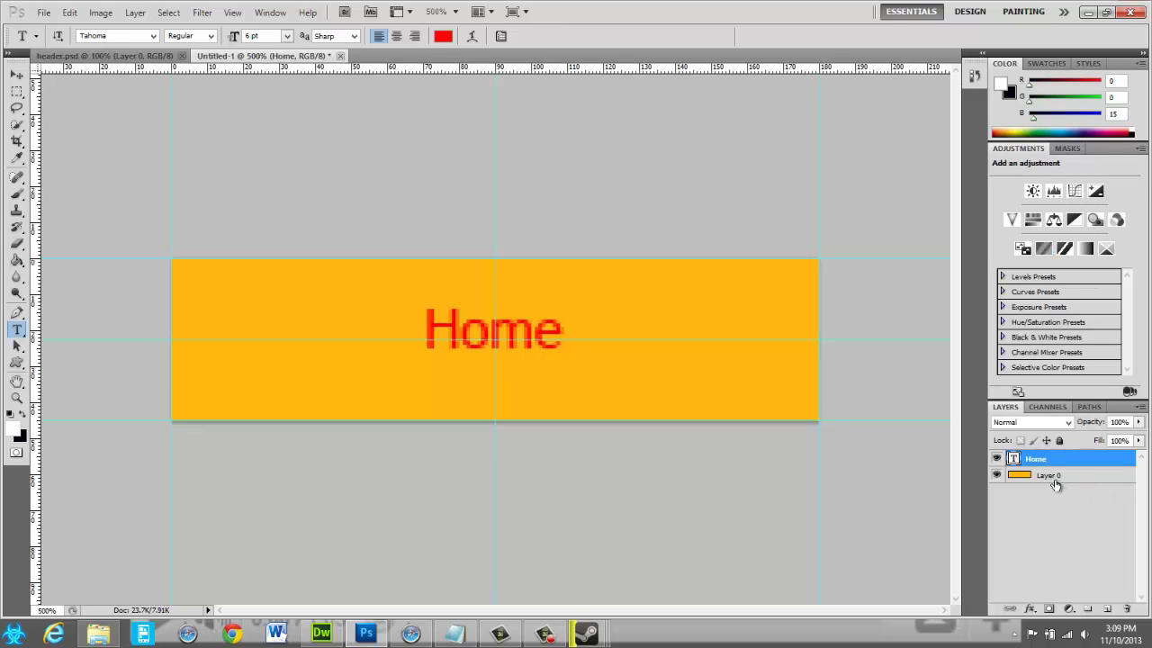
left_click(1106, 251)
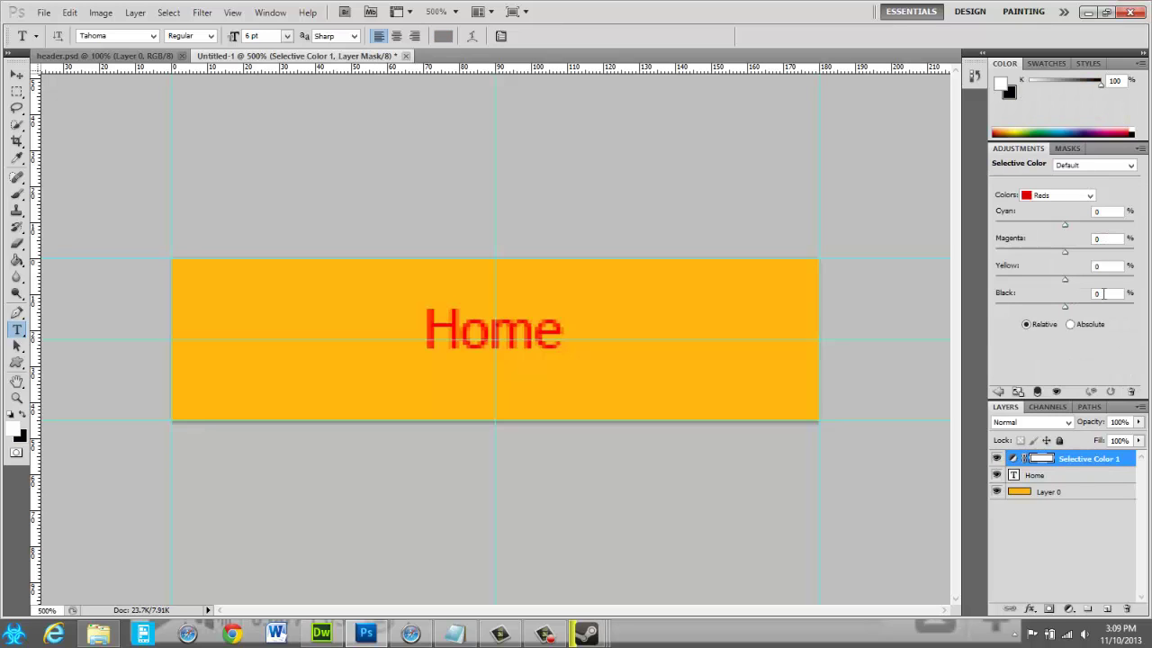
right_click(1084, 458)
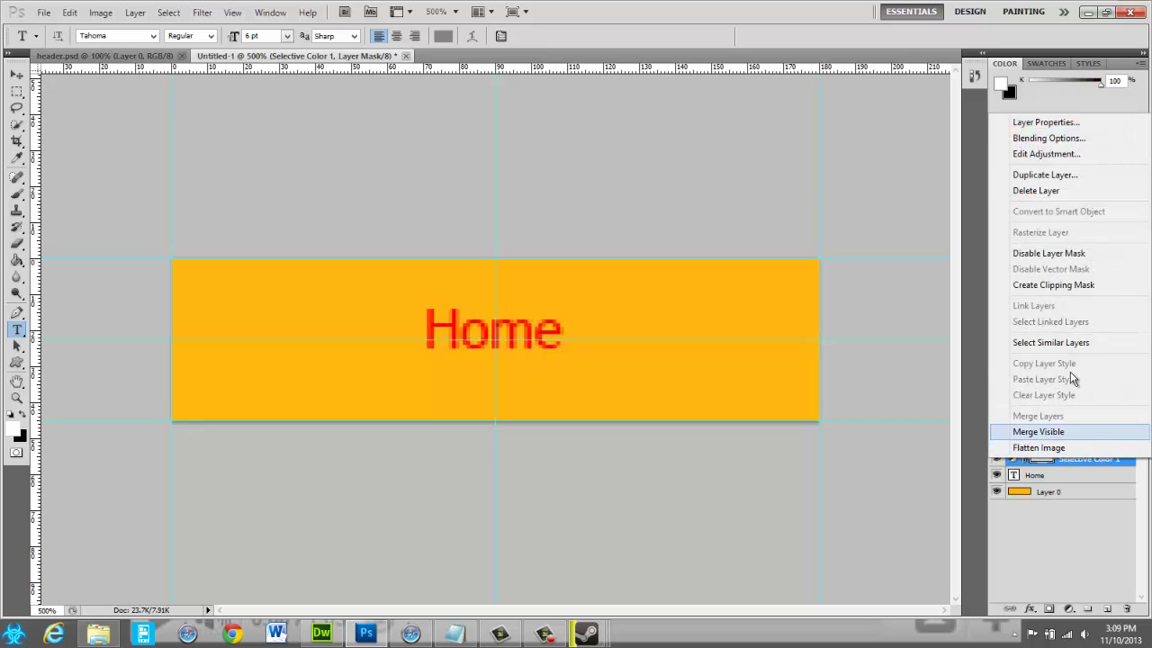
left_click(1059, 192)
key("Return")
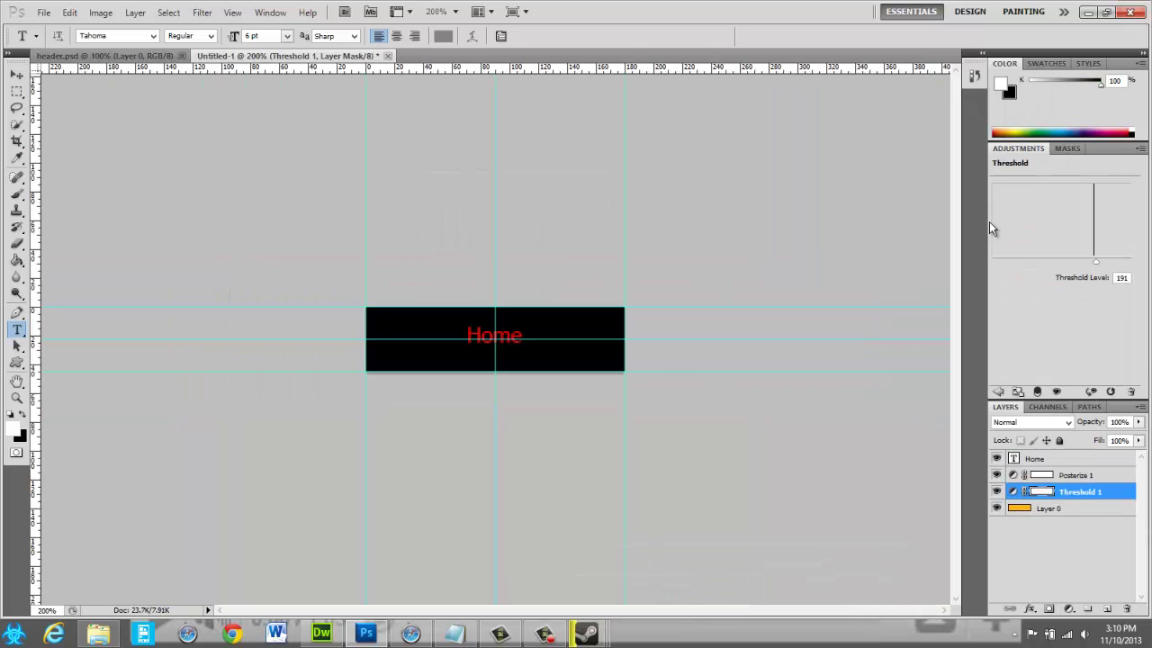
- Add a Threshold adjustment above Layer 0 at level 187, turning the bar black
left_click(1071, 511)
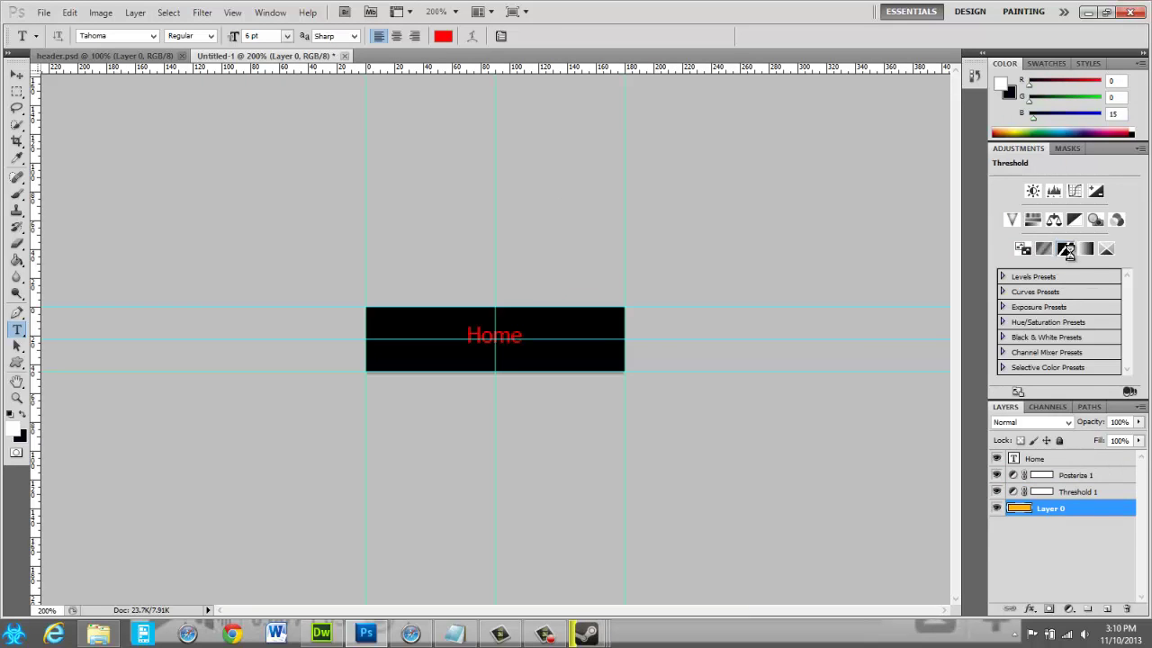
left_click(1066, 249)
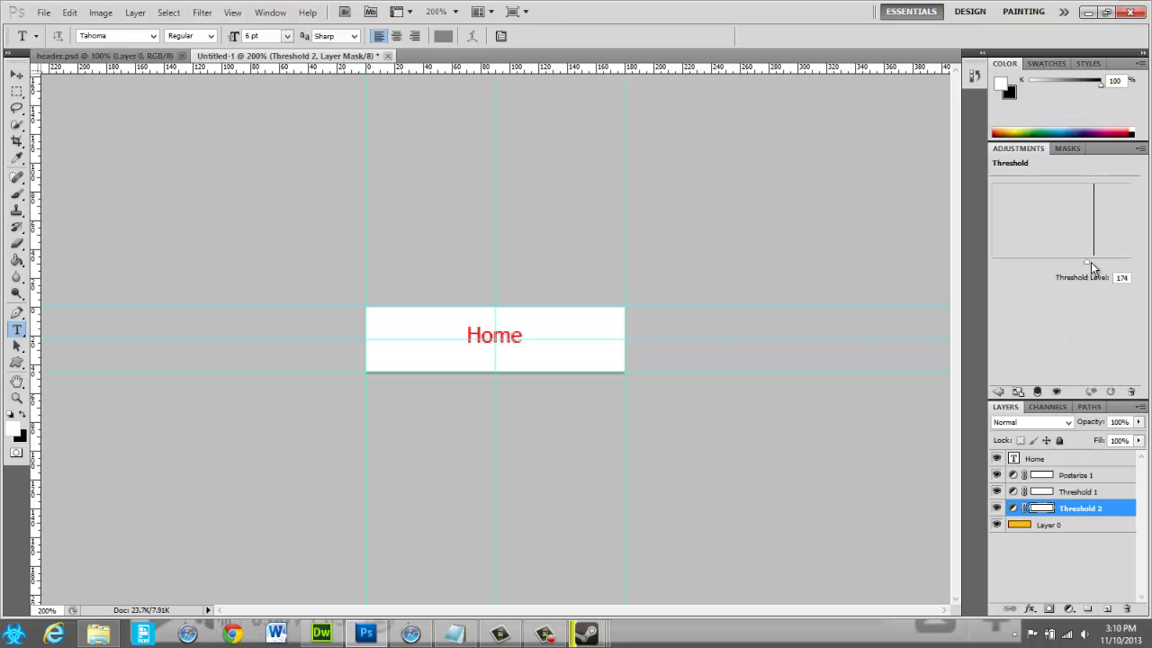
left_click_drag(1092, 267, 1096, 268)
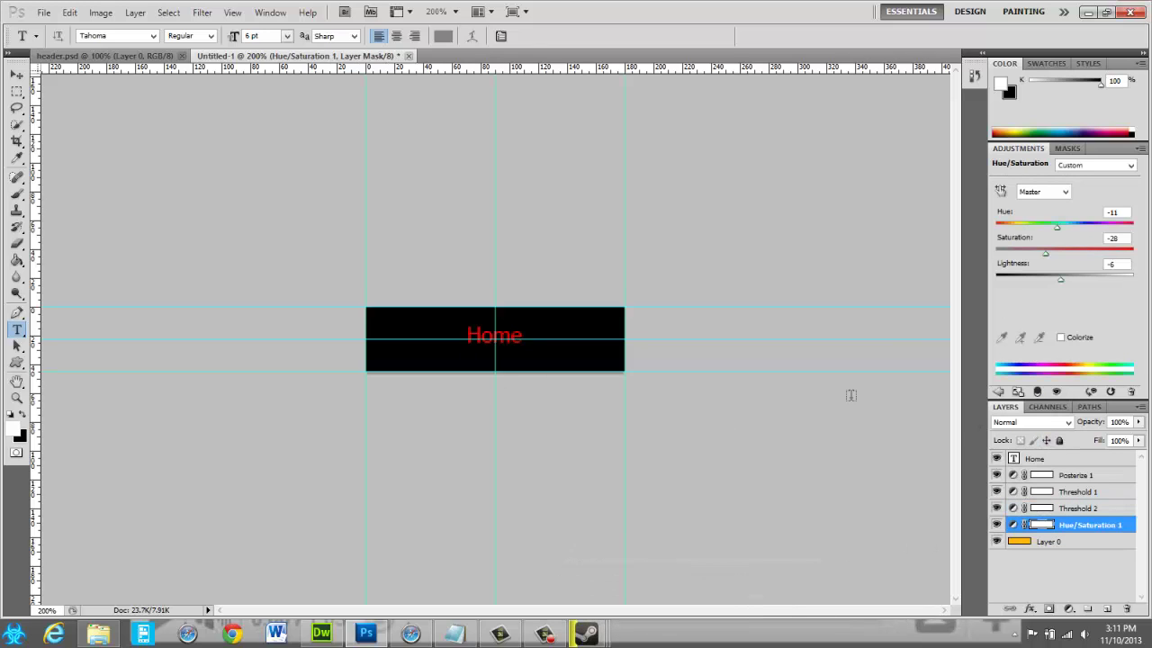
left_click(1060, 543)
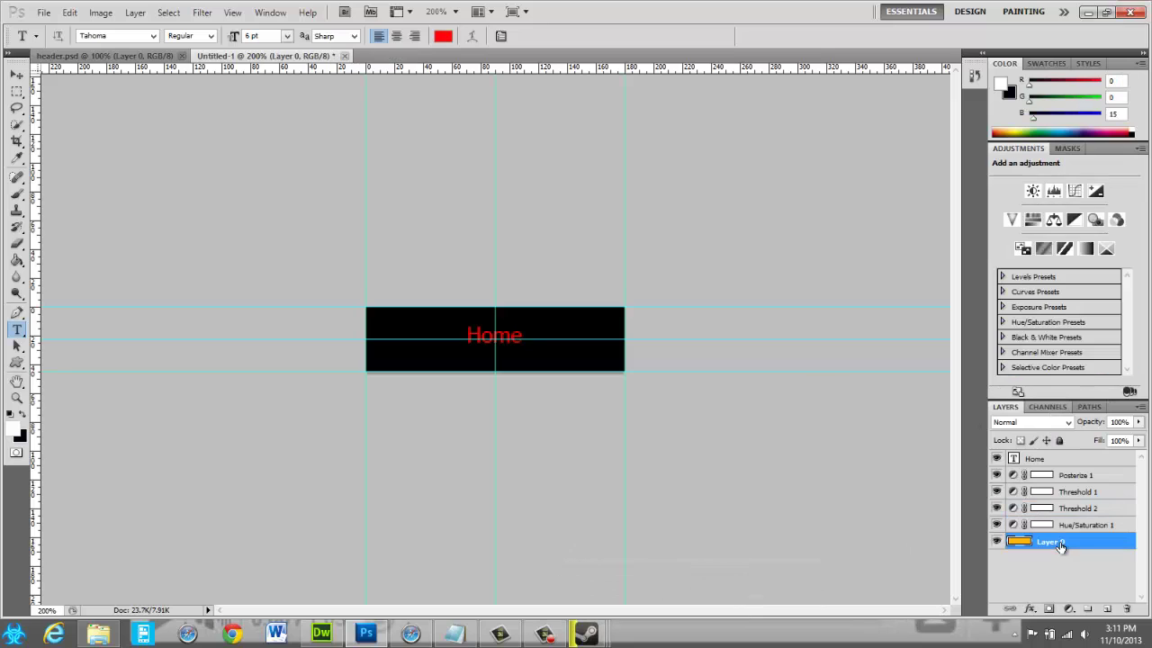
- Open Save for Web & Devices and keep the JPEG High preset
left_click(43, 13)
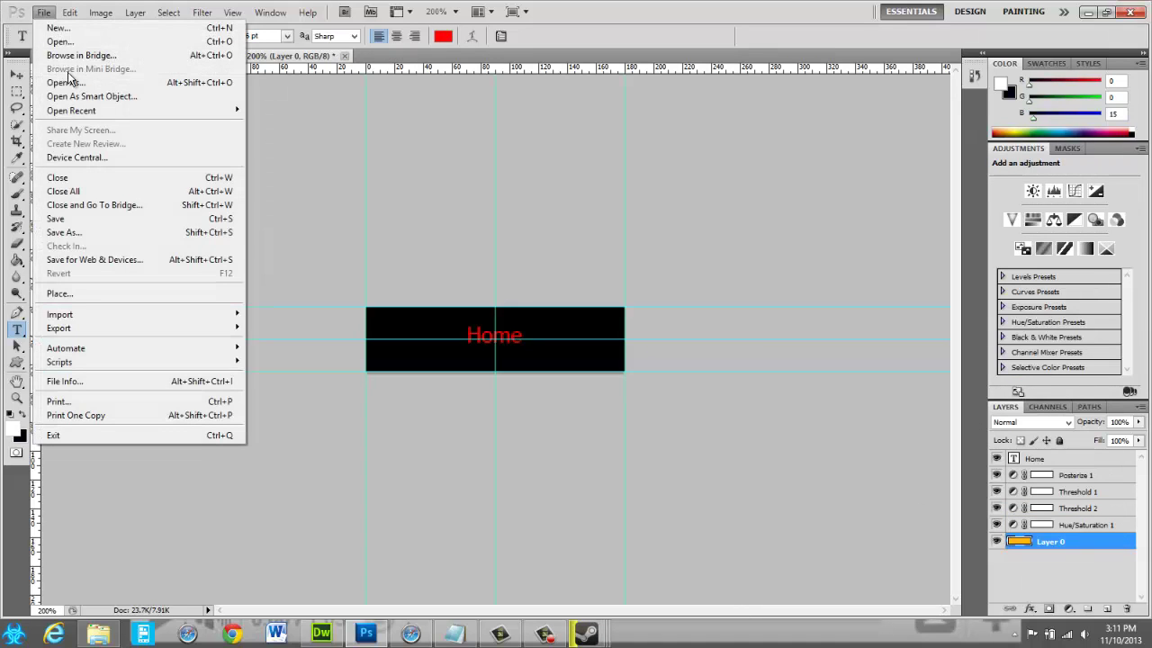
left_click(136, 234)
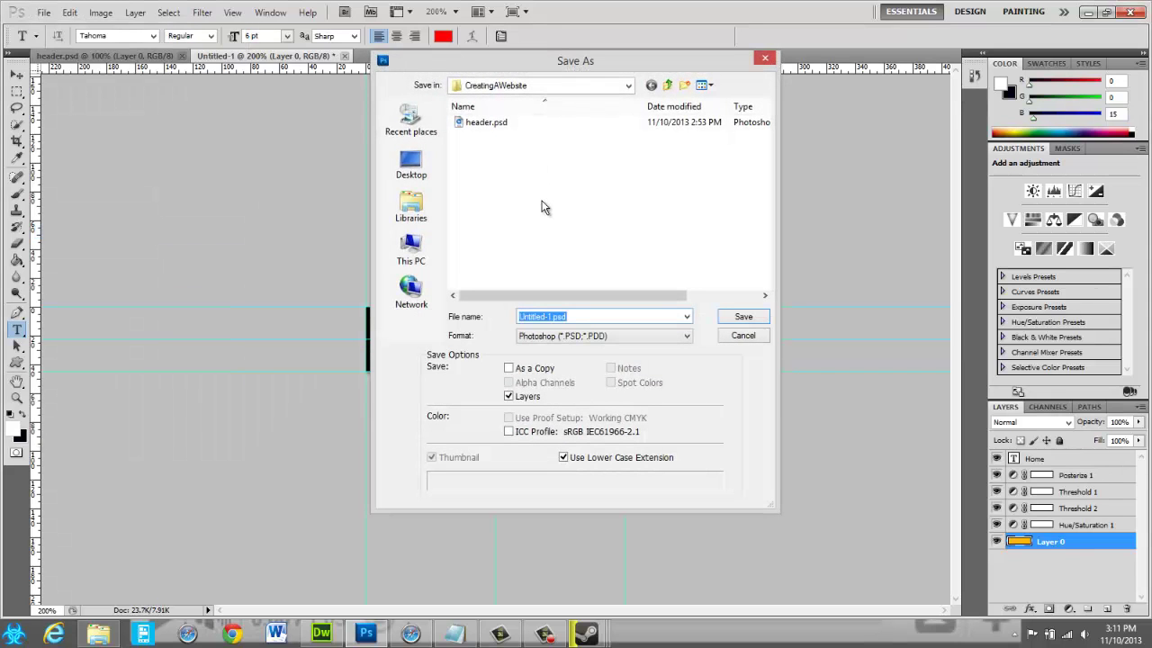
left_click(758, 340)
left_click(65, 13)
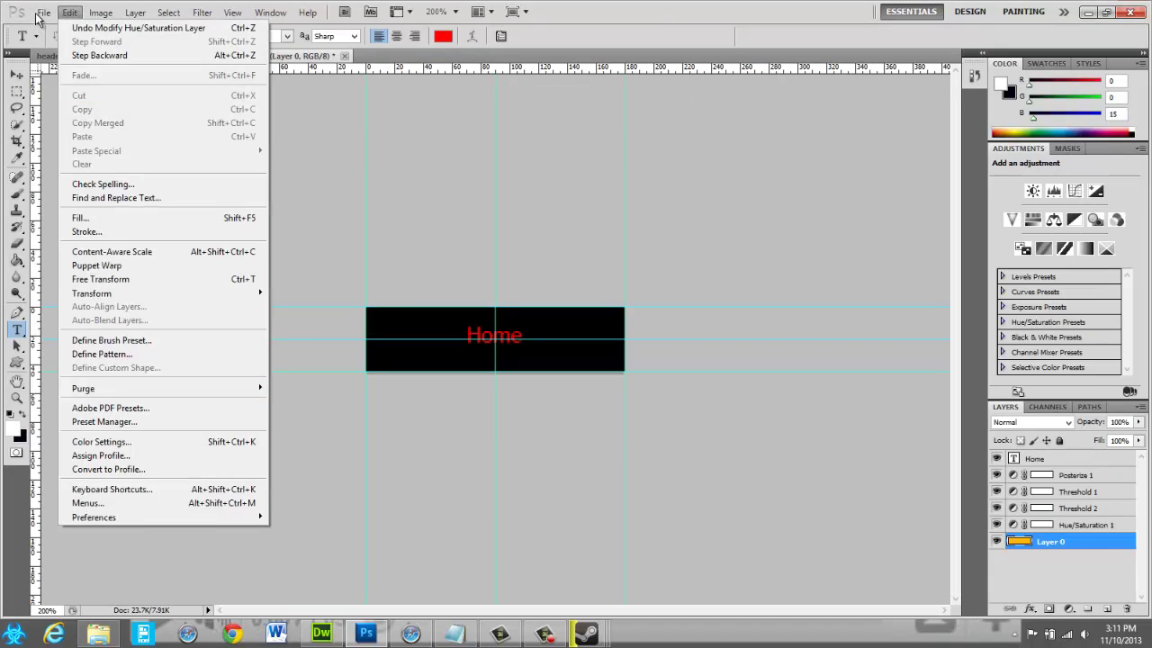
mouse_move(42, 17)
left_click(113, 260)
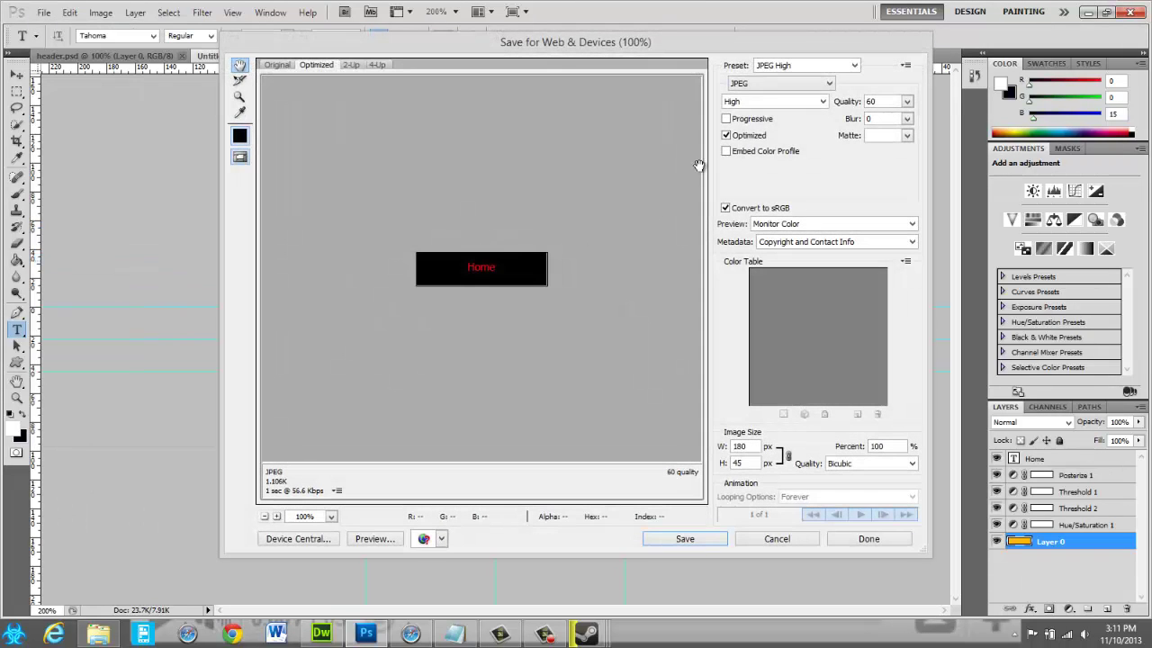
left_click(779, 86)
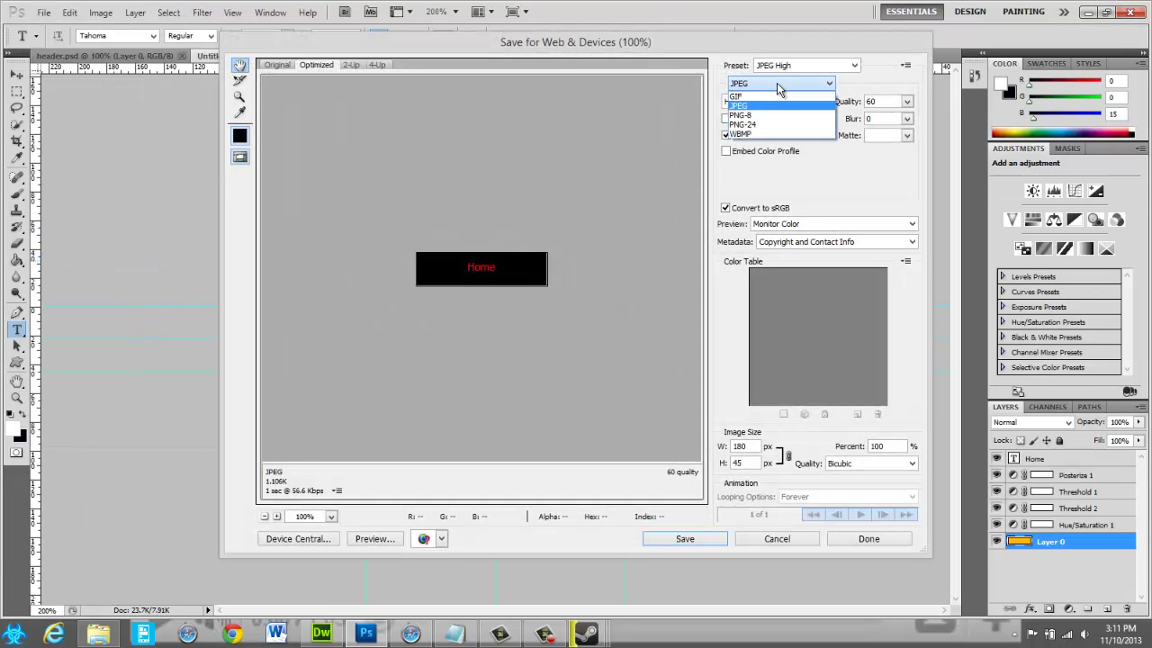
left_click(779, 84)
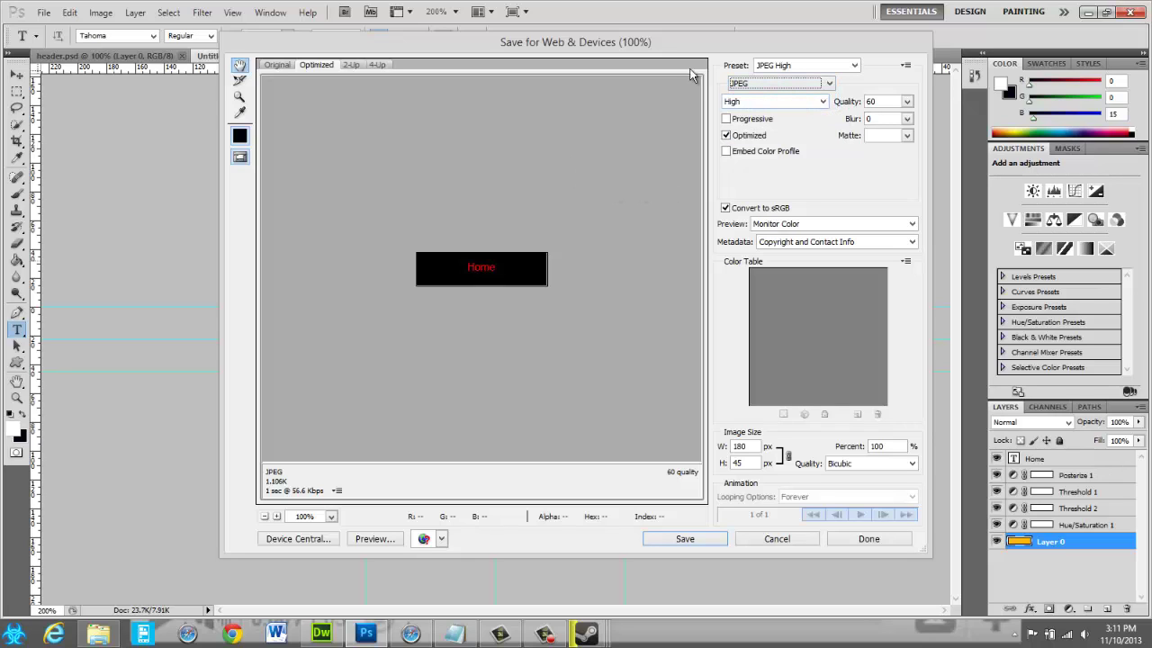
left_click(756, 104)
left_click(753, 113)
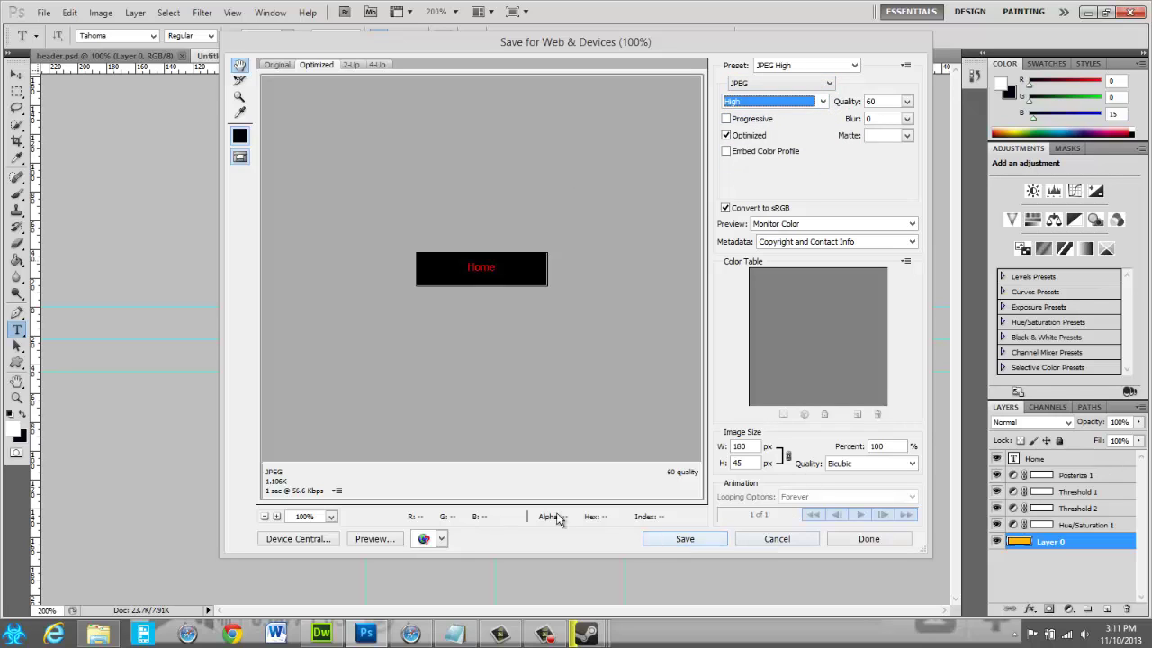
- Save the export as Home.jpg in the CreatingAWebsite folder
left_click(686, 538)
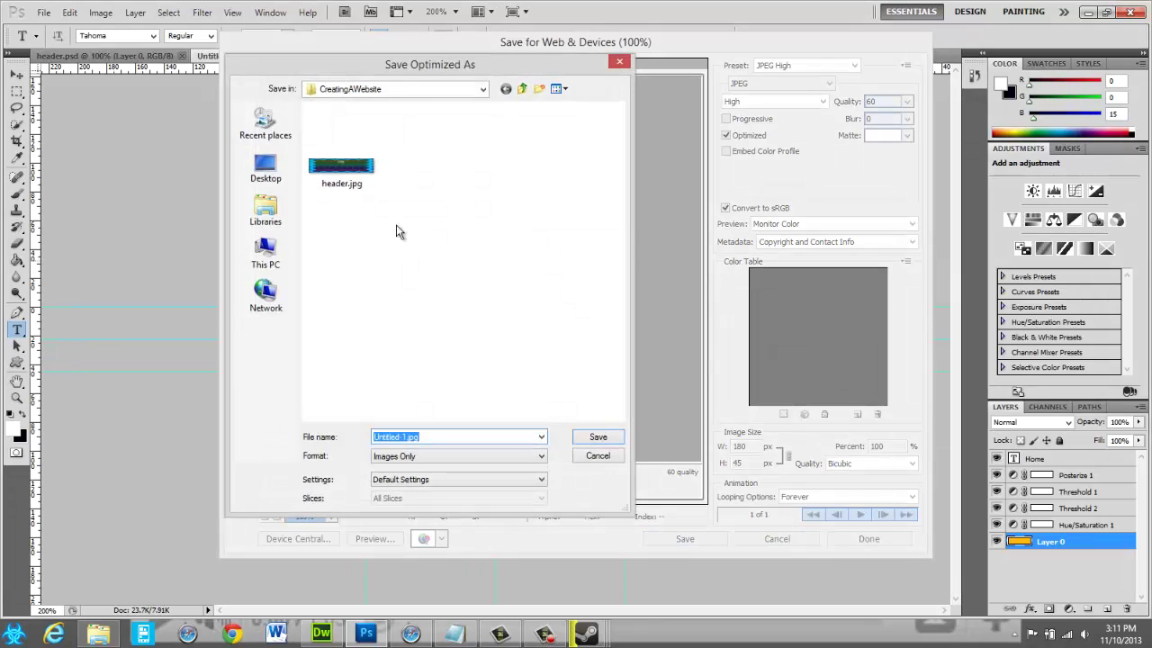
left_click(402, 437)
key("BackSpace")
key("BackSpace")
key("BackSpace")
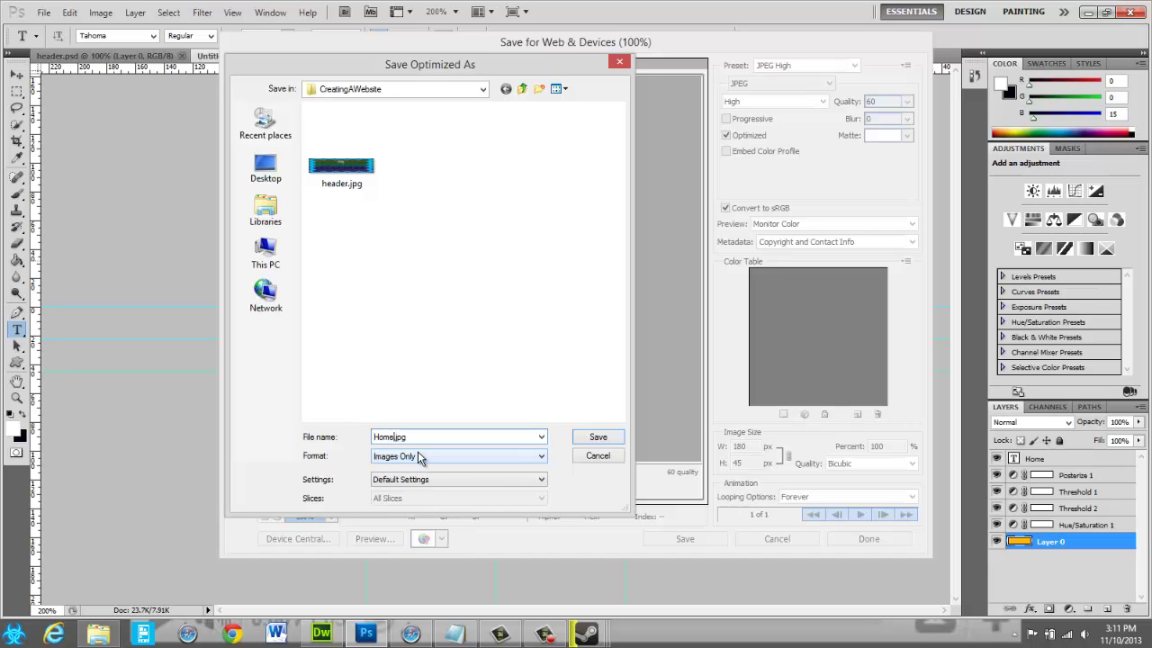
key("Return")
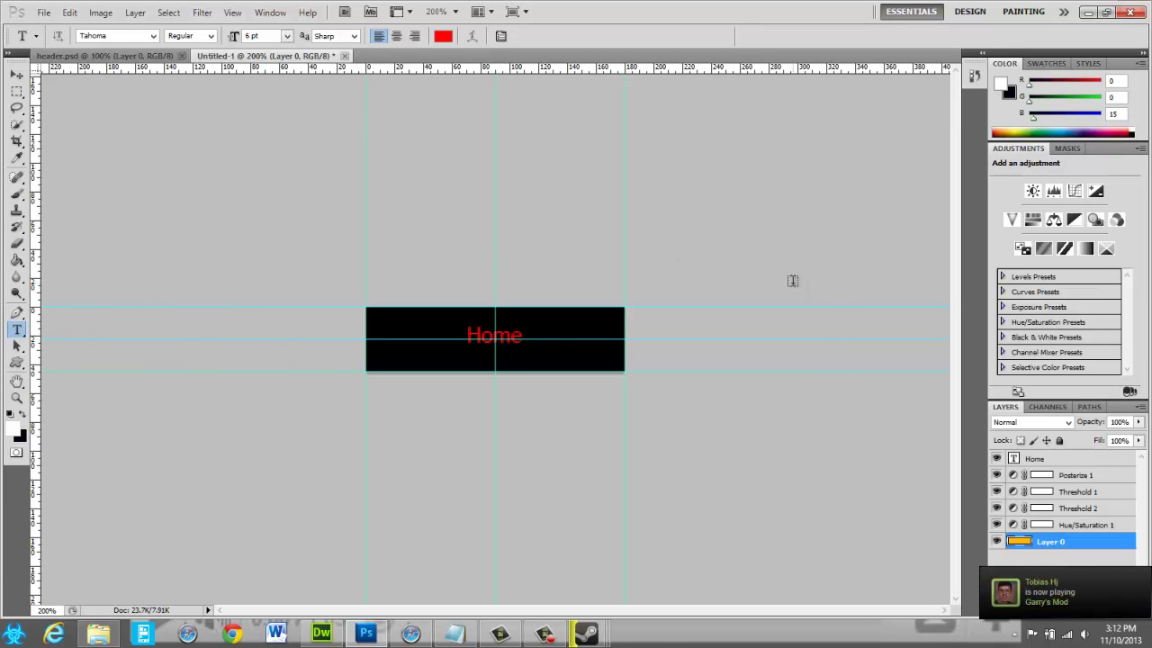
- Glance through the File menu, then turn off the Home layer's visibility
left_click(41, 12)
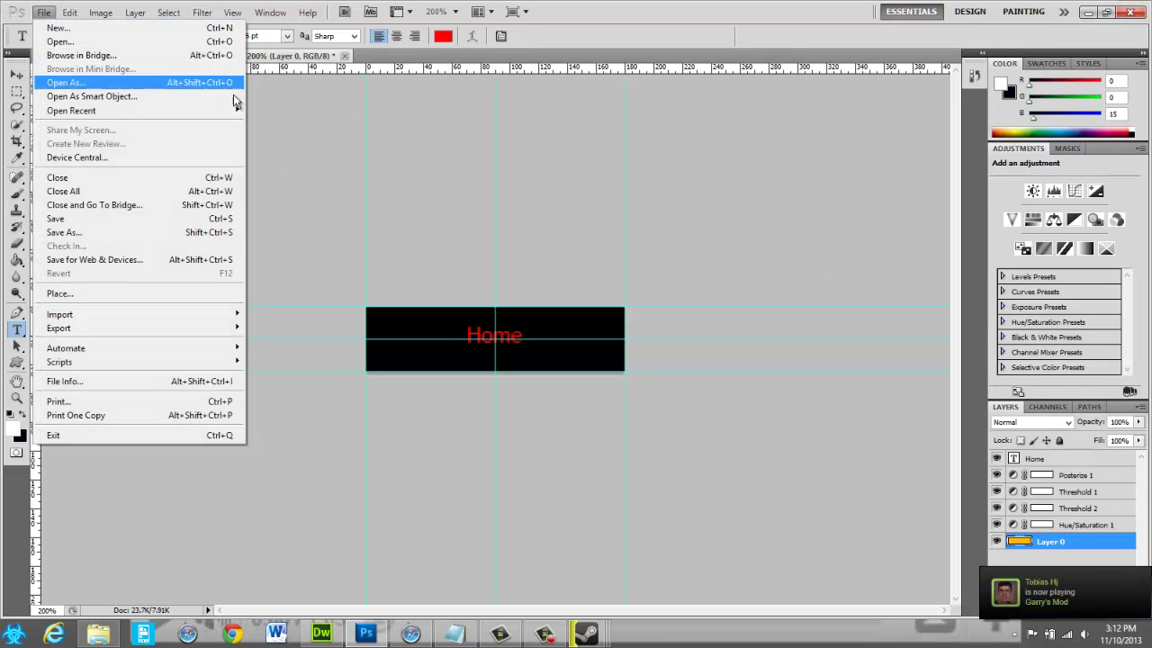
key("Right")
key("Escape")
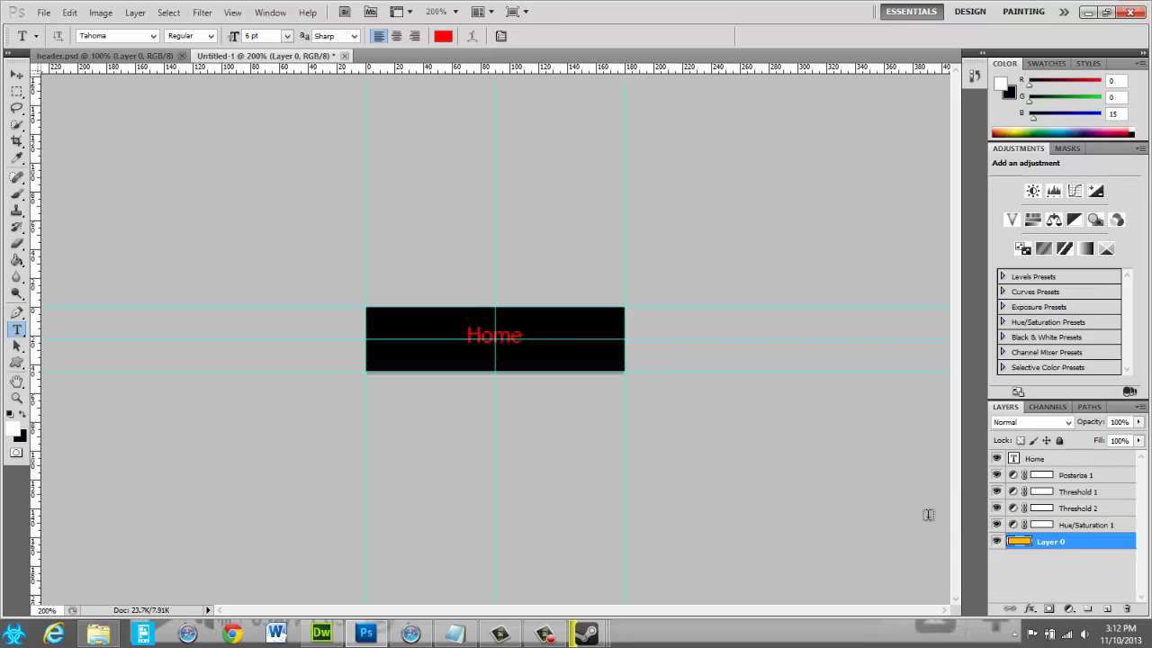
left_click(996, 459)
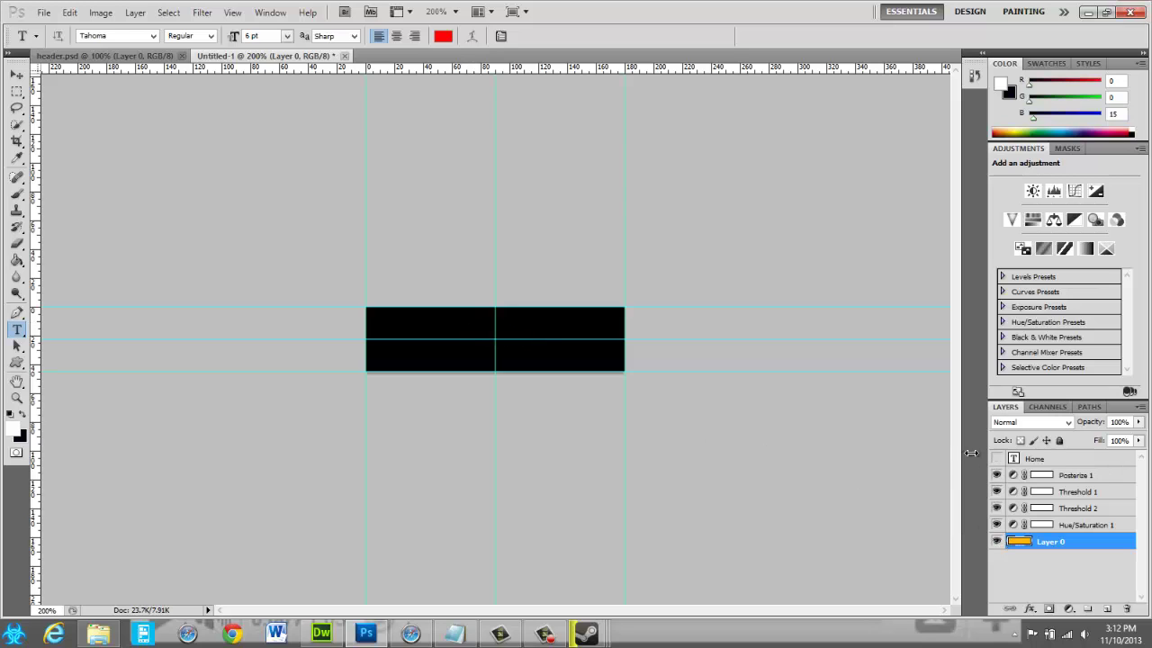
- Duplicate the Home text layer and hide the original
left_click(996, 459)
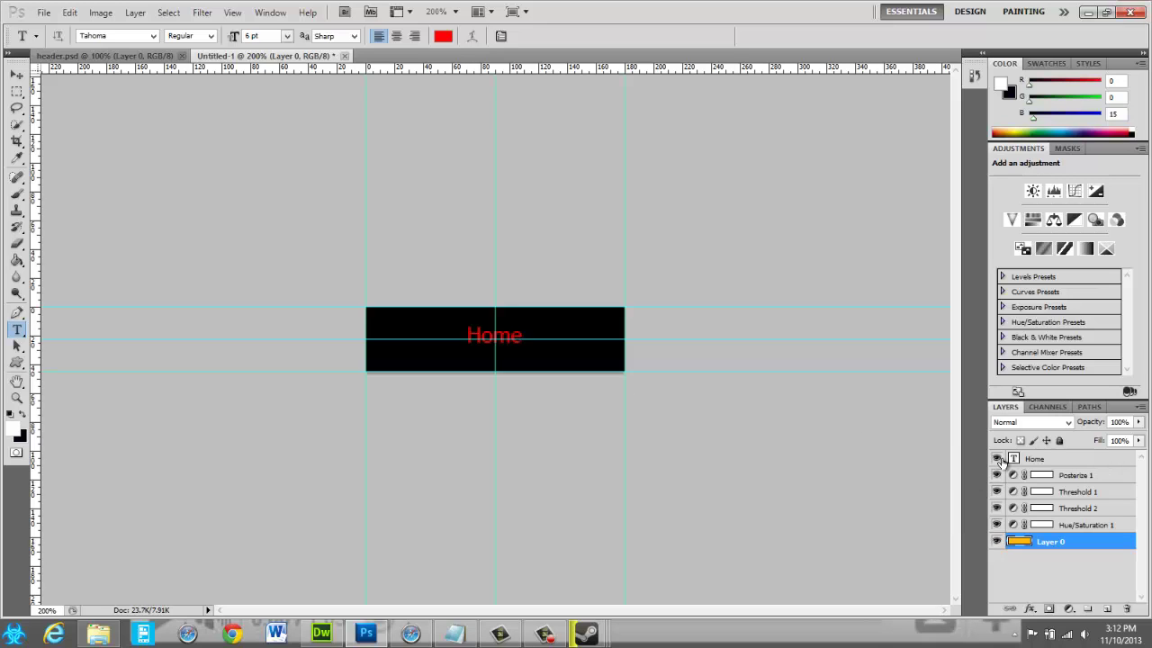
right_click(1037, 459)
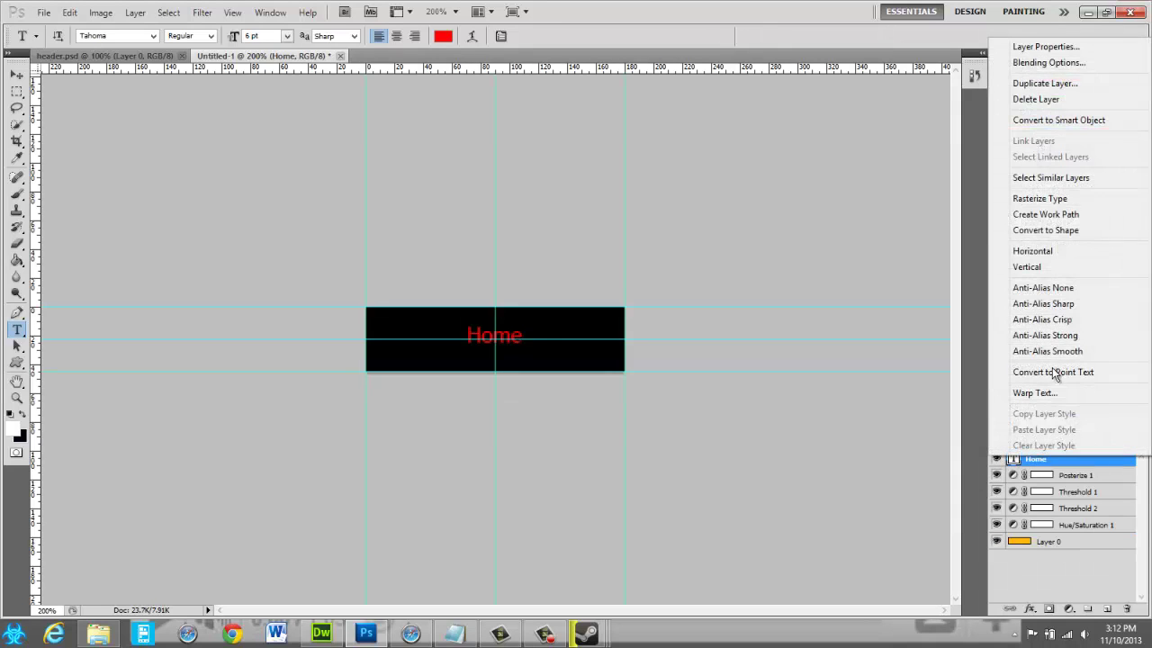
left_click(1062, 83)
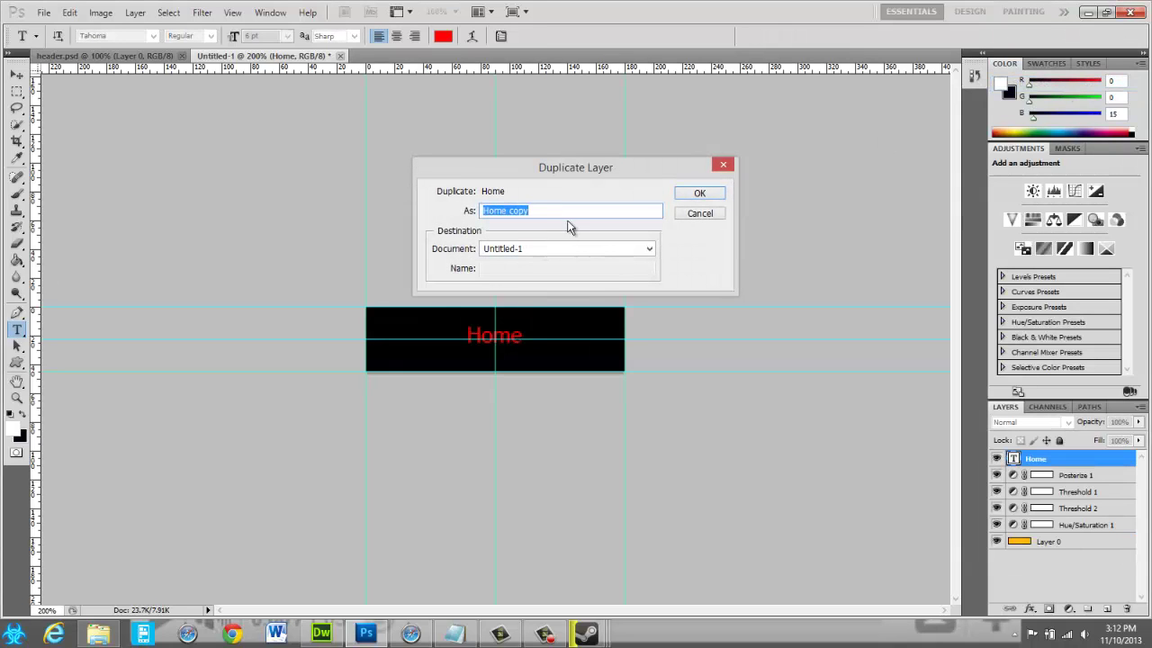
left_click(711, 195)
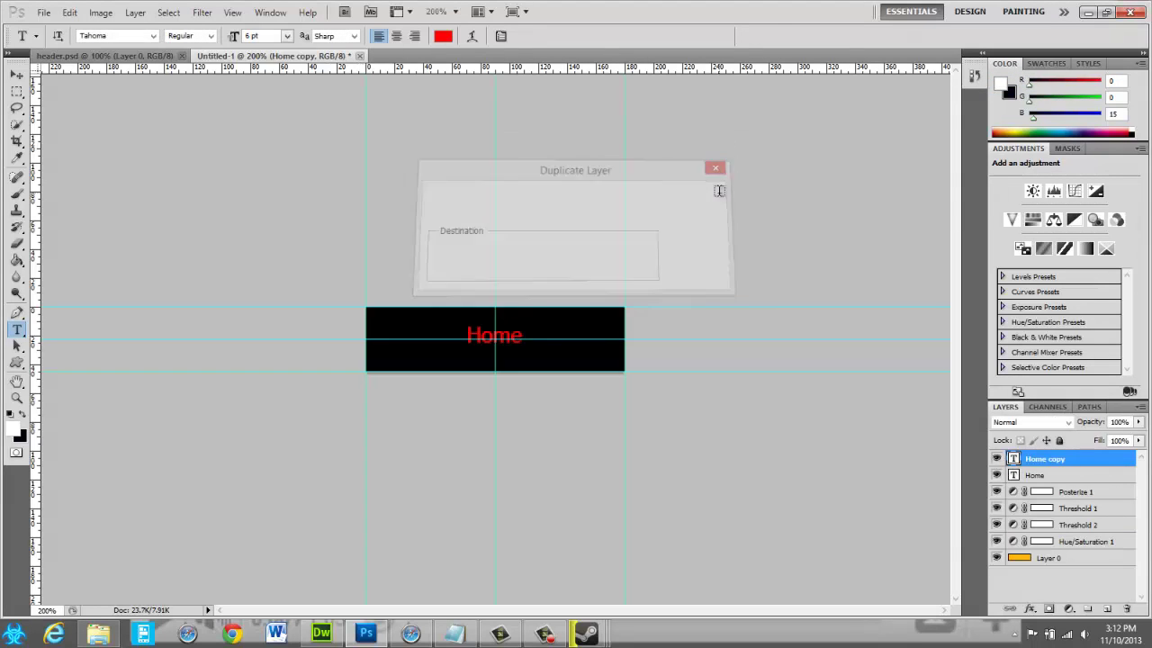
left_click(996, 476)
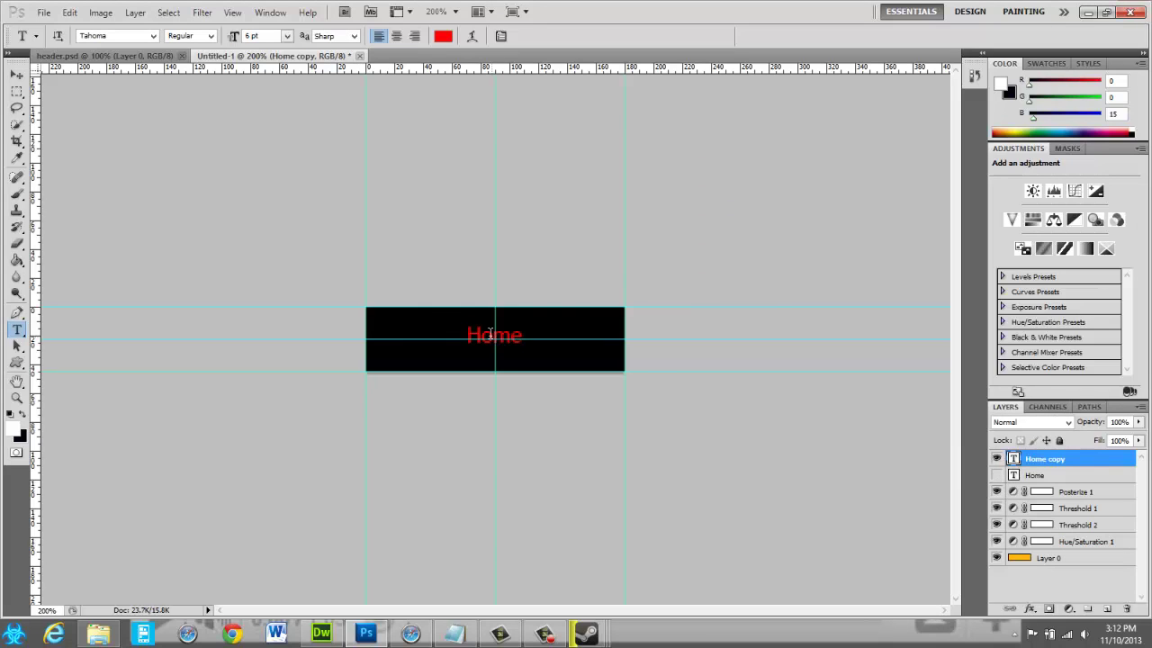
- Retype the copied text as 'Sport' and commit it
left_click_drag(466, 335, 522, 342)
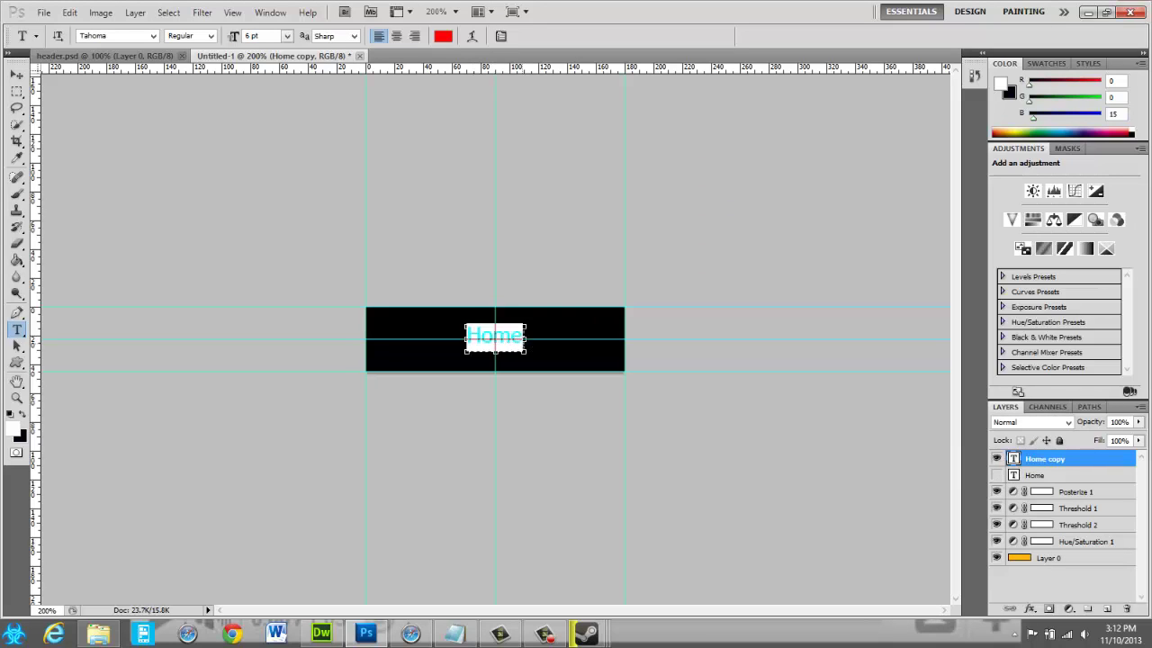
key("BackSpace")
type("F")
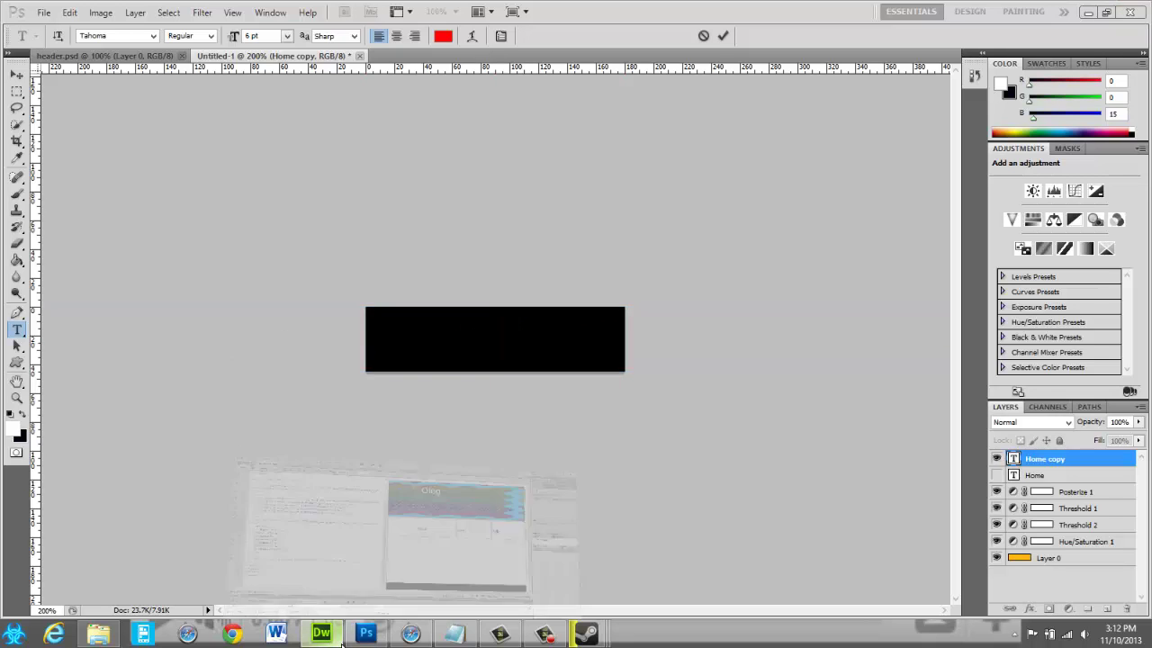
left_click(322, 632)
left_click_drag(765, 504, 657, 505)
left_click(1084, 9)
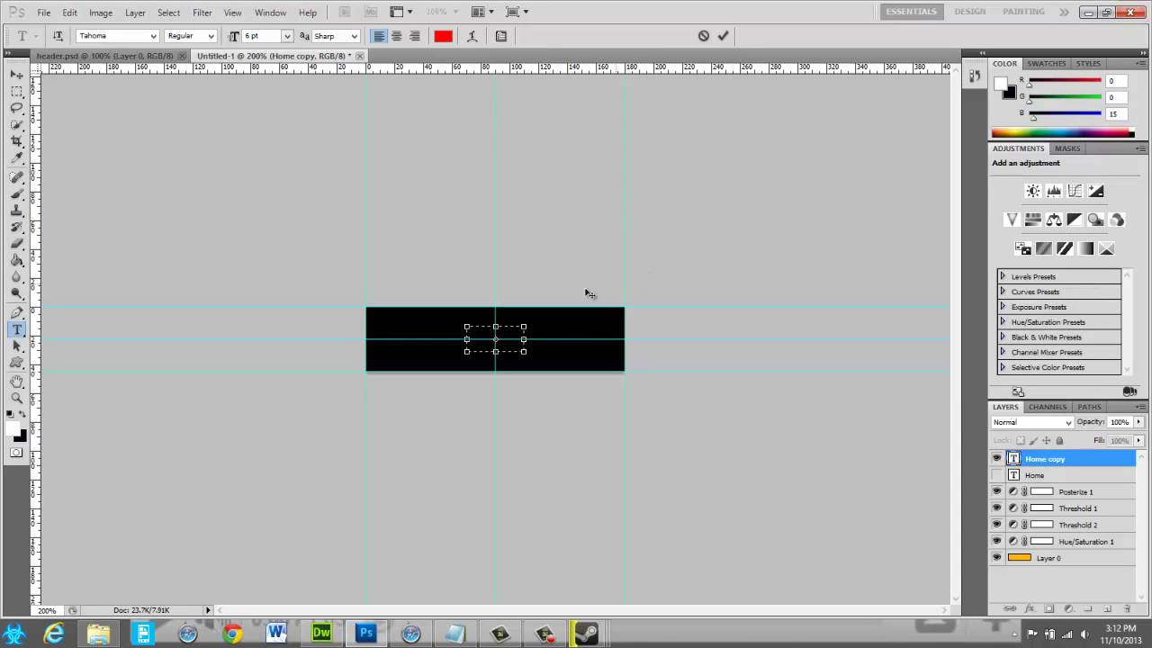
type("Sport")
left_click(725, 36)
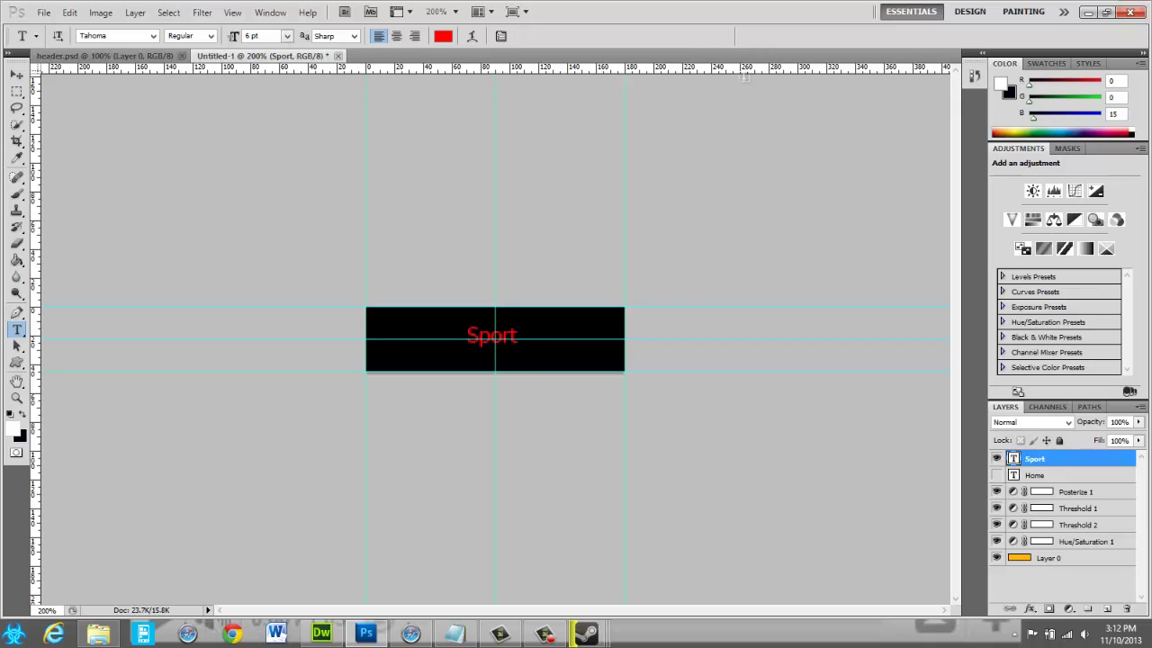
- Toggle the Home and Sport layers to compare, leaving Sport visible
left_click(999, 459)
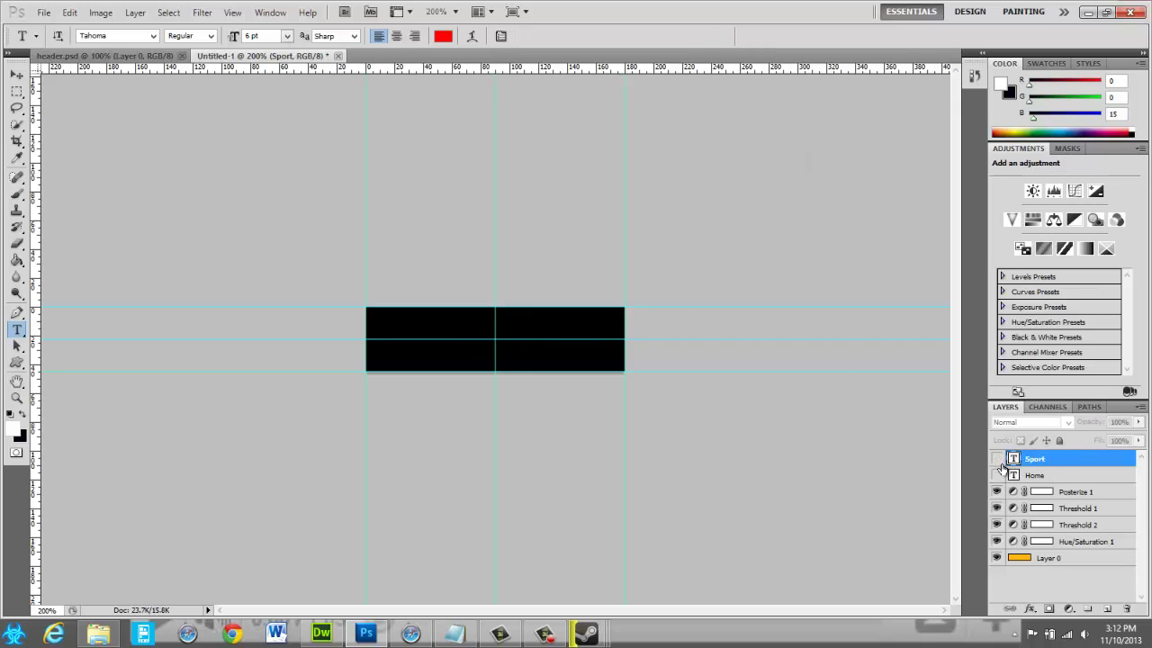
left_click(1007, 474)
left_click(996, 476)
left_click(996, 459)
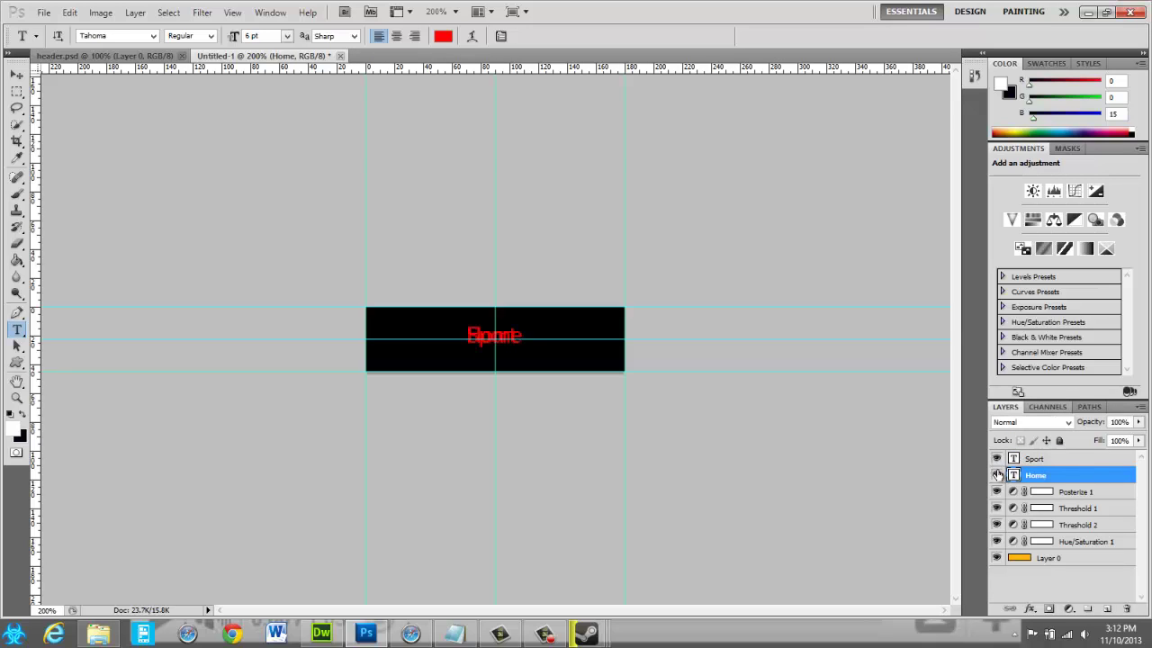
left_click(997, 476)
left_click(996, 459)
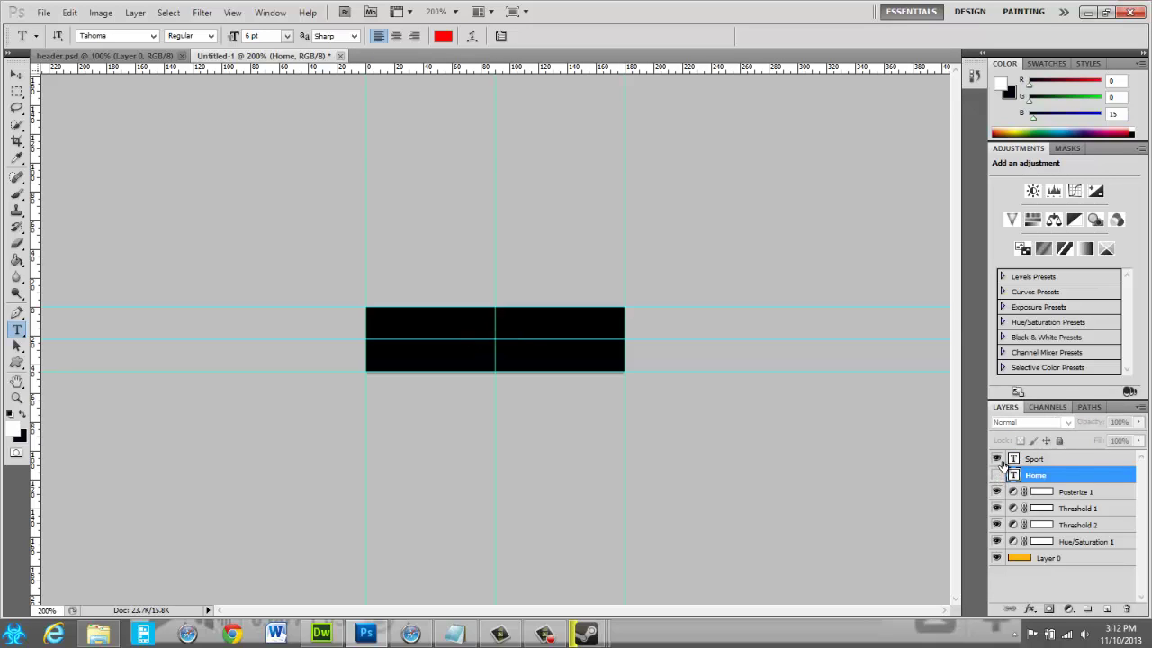
left_click(996, 459)
- Export the button via Save for Web & Devices as Sport.jpg
left_click(44, 13)
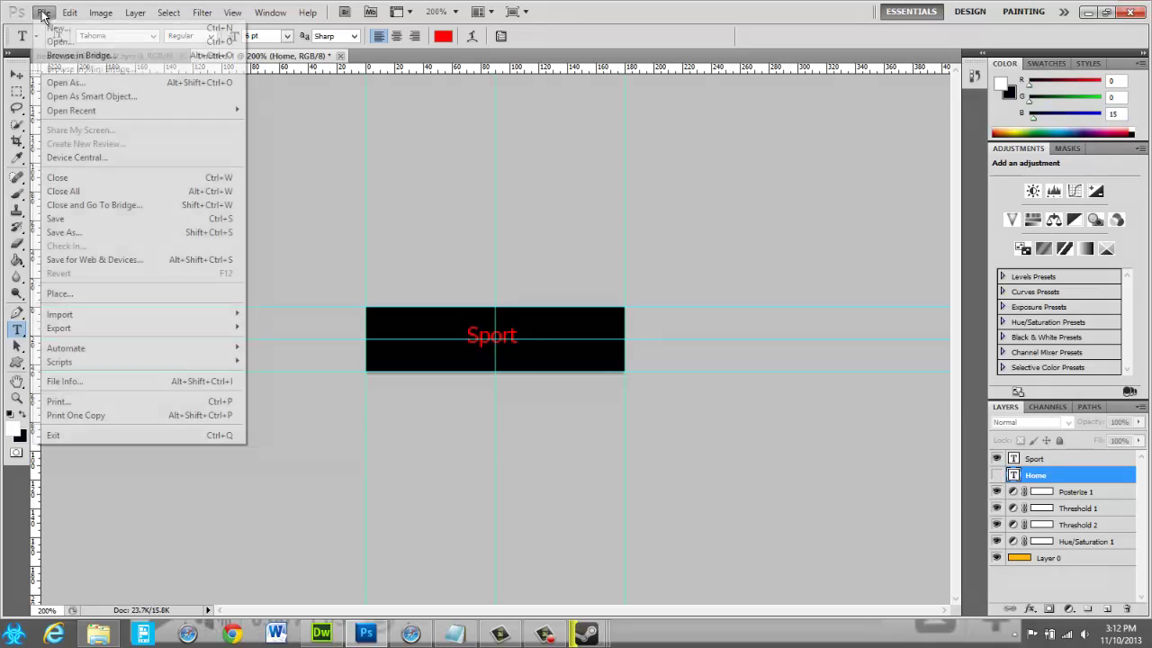
left_click(149, 259)
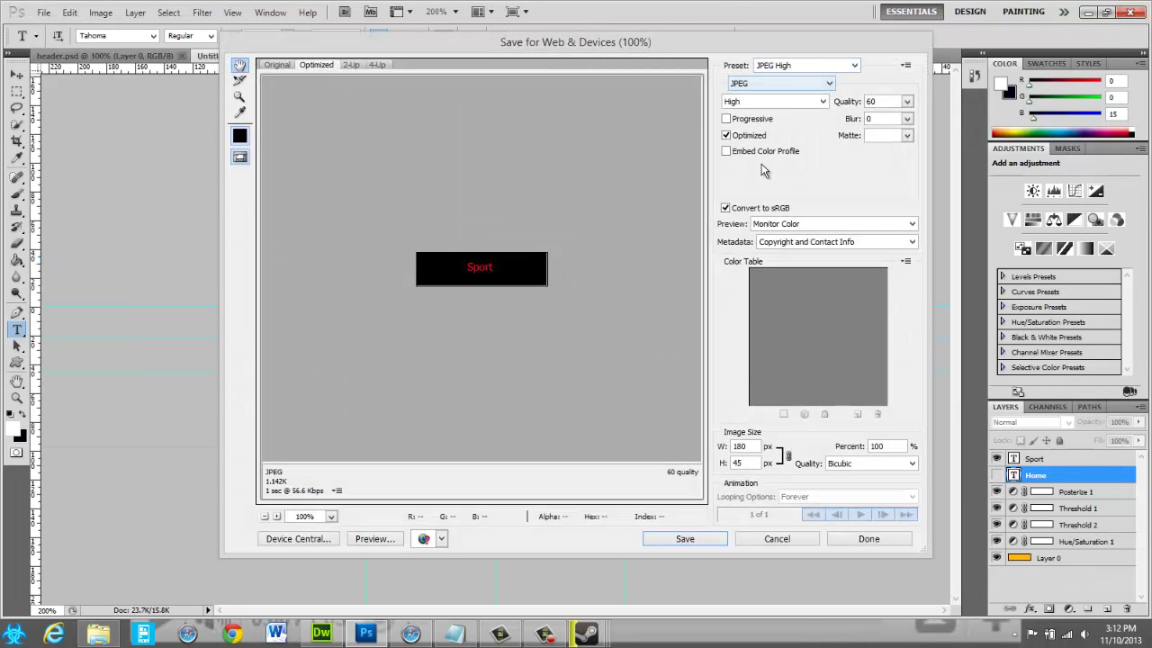
left_click(646, 543)
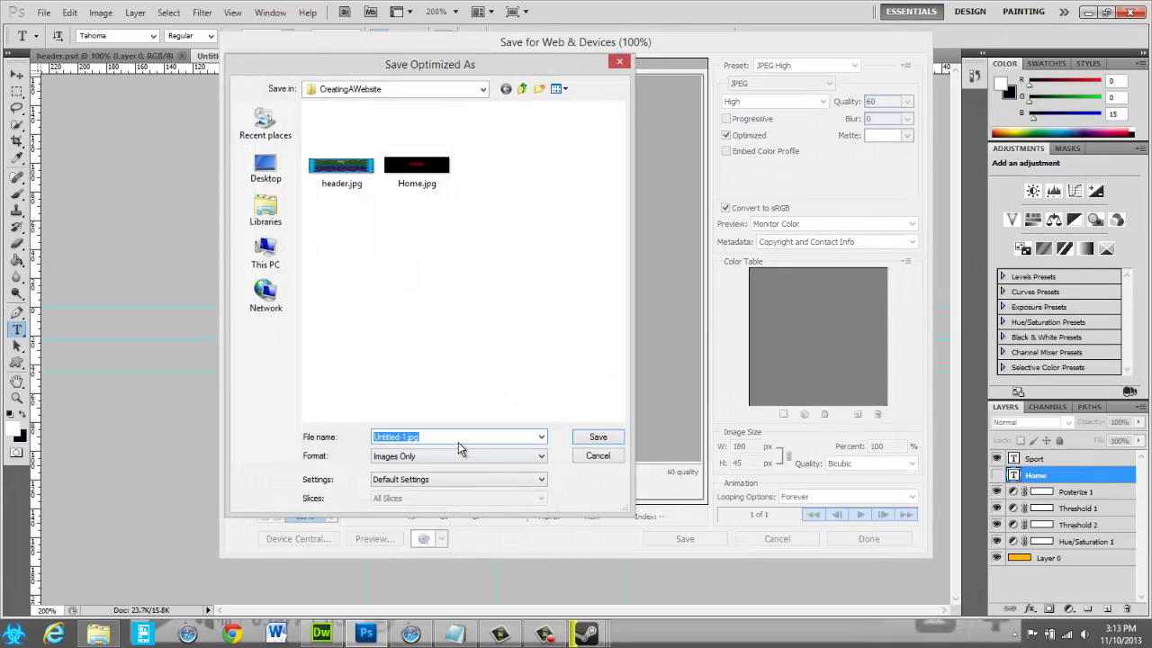
left_click(402, 437)
key("BackSpace")
key("BackSpace")
key("BackSpace")
key("BackSpace")
key("BackSpace")
key("BackSpace")
key("BackSpace")
key("BackSpace")
key("Return")
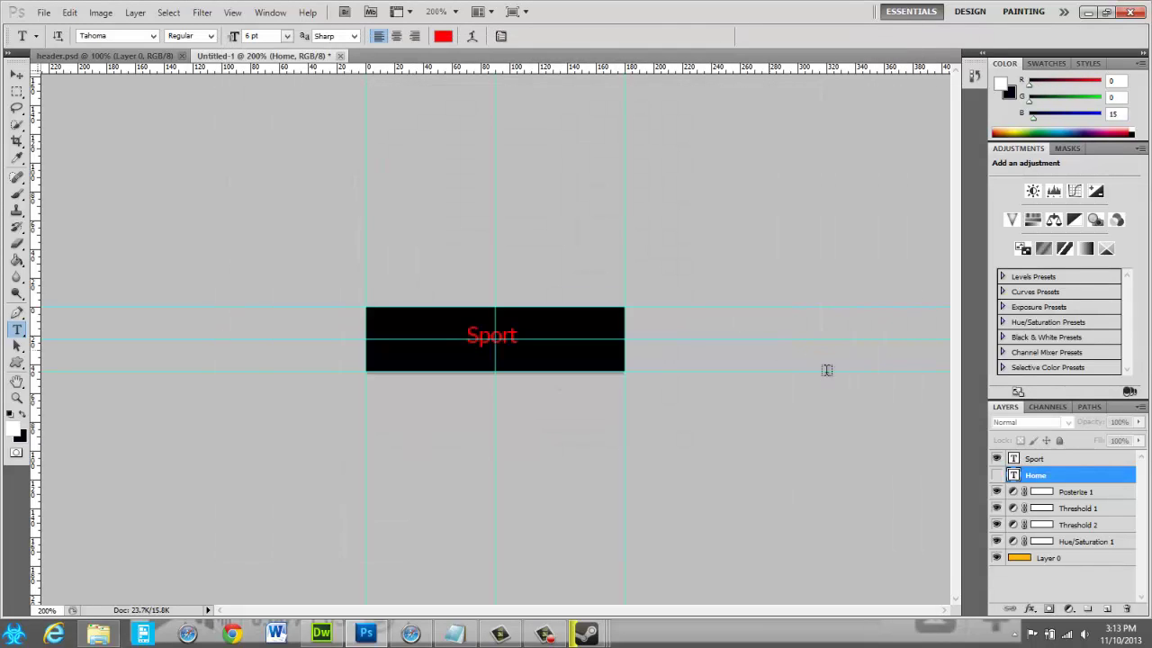
- Duplicate the Sport text layer and retype the copy as 'Music'
left_click(997, 458)
left_click(1023, 460)
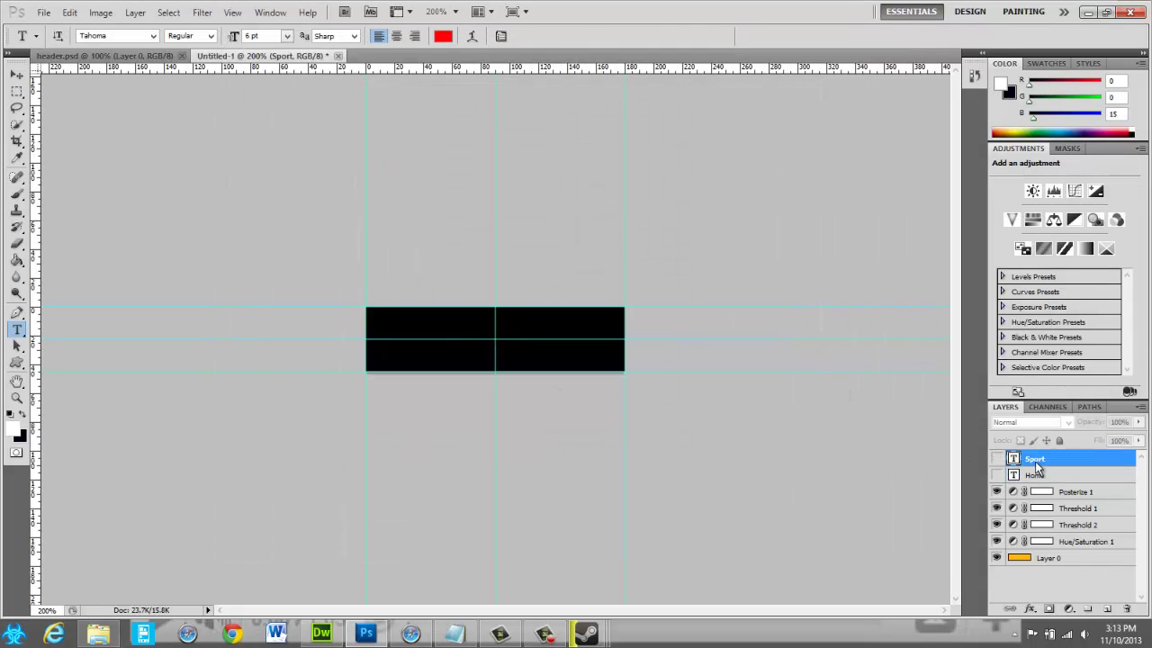
right_click(1035, 463)
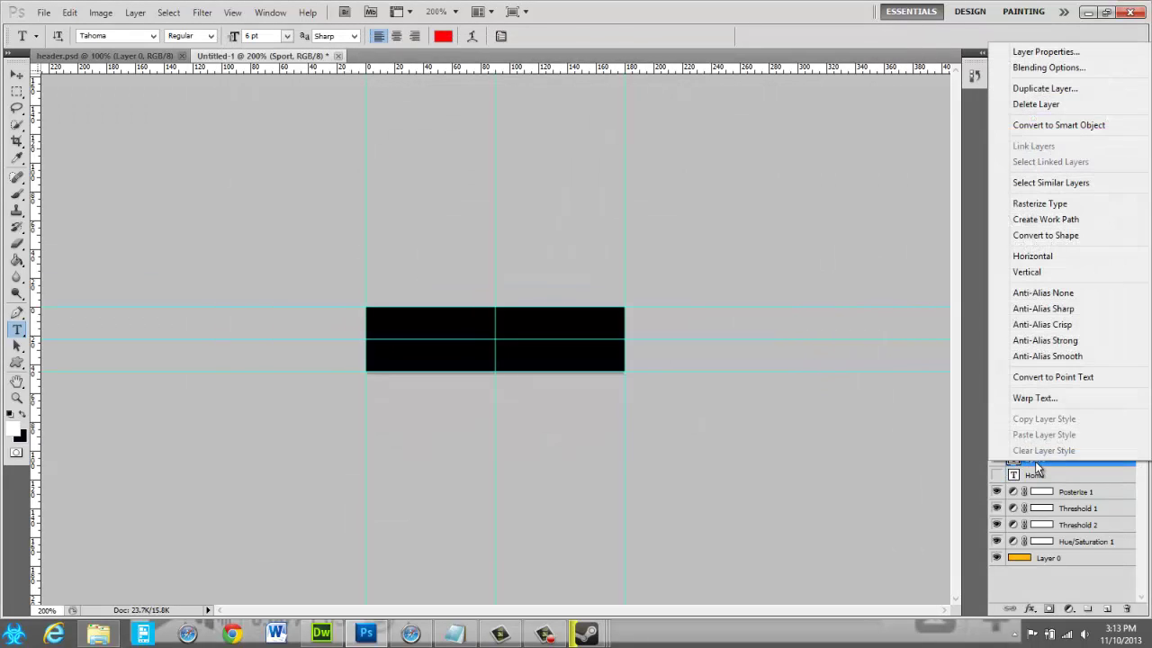
left_click(1061, 90)
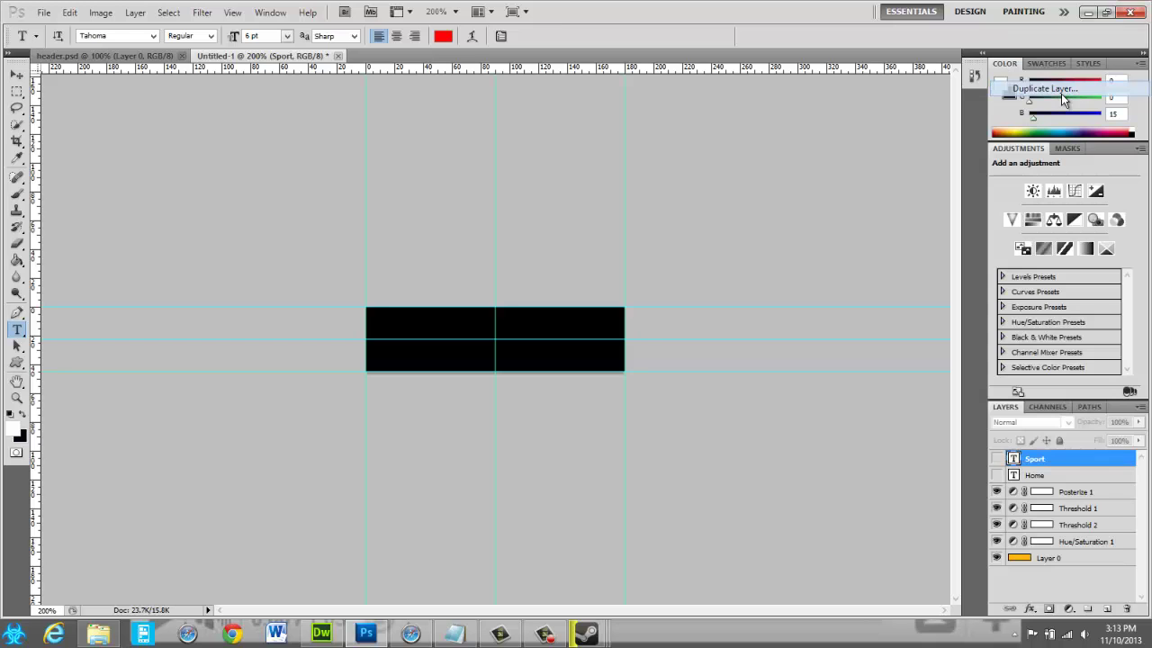
left_click(719, 197)
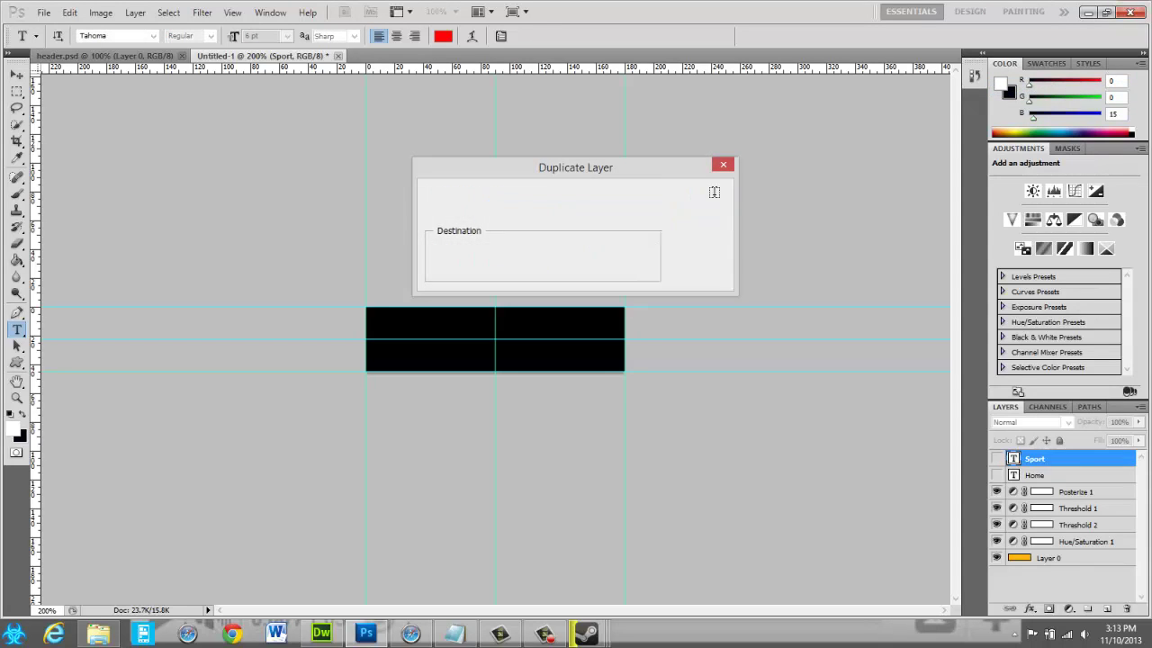
left_click(997, 458)
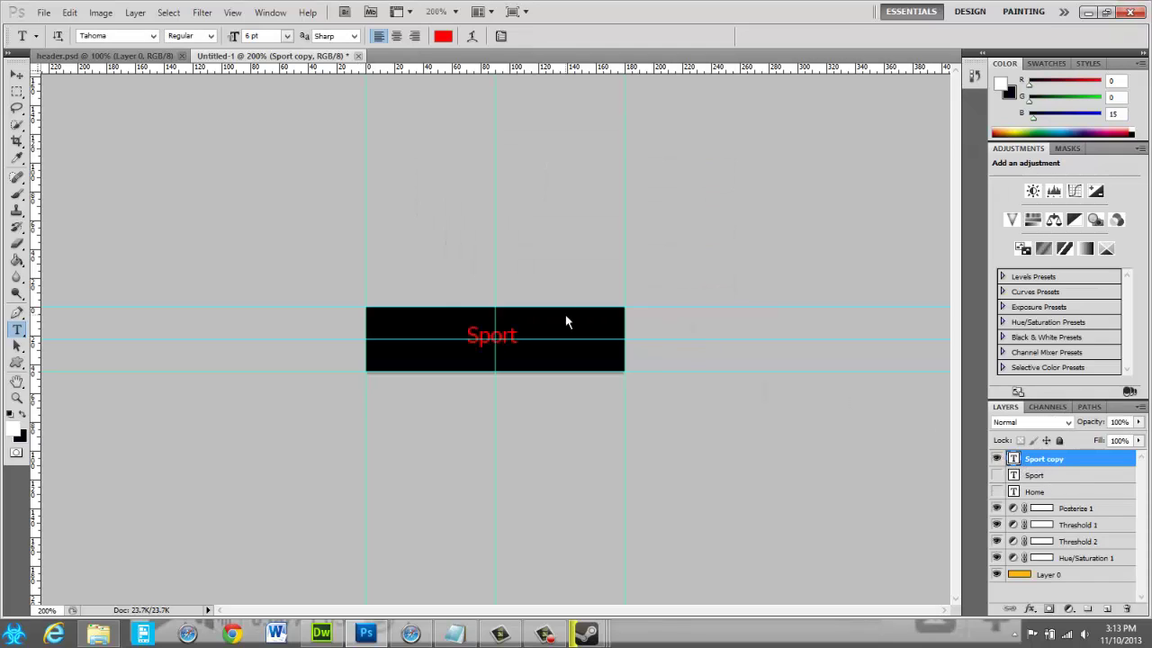
double_click(470, 333)
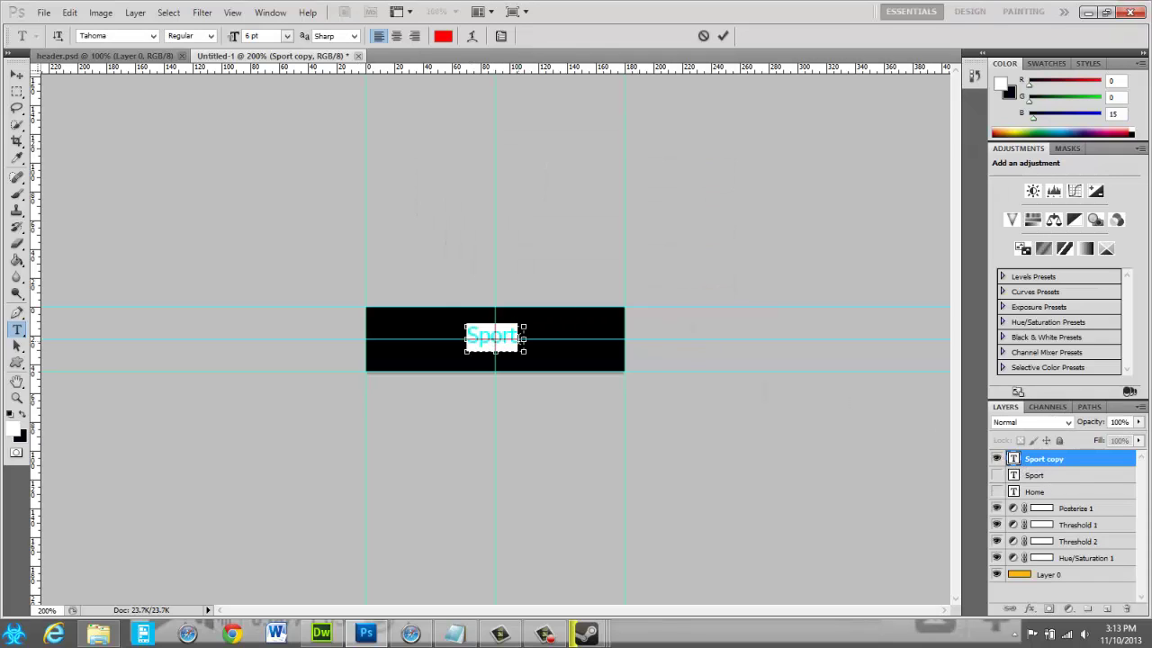
type("Music")
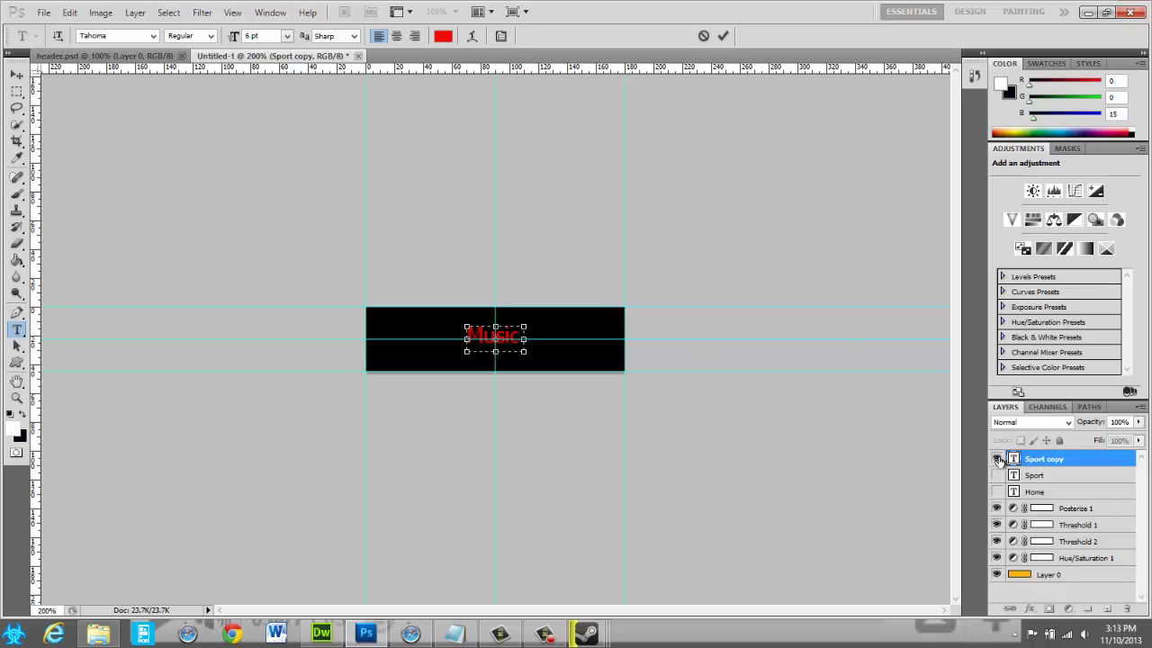
left_click(725, 37)
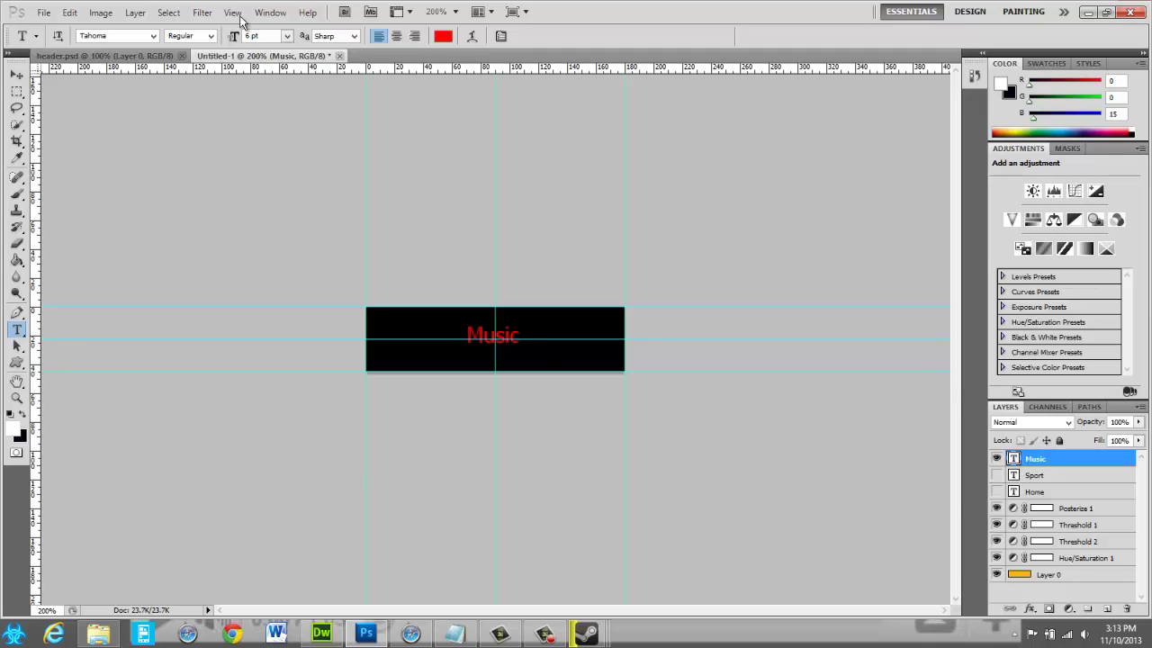
- Export the button via Save for Web & Devices as Music.jpg
left_click(44, 12)
left_click(153, 261)
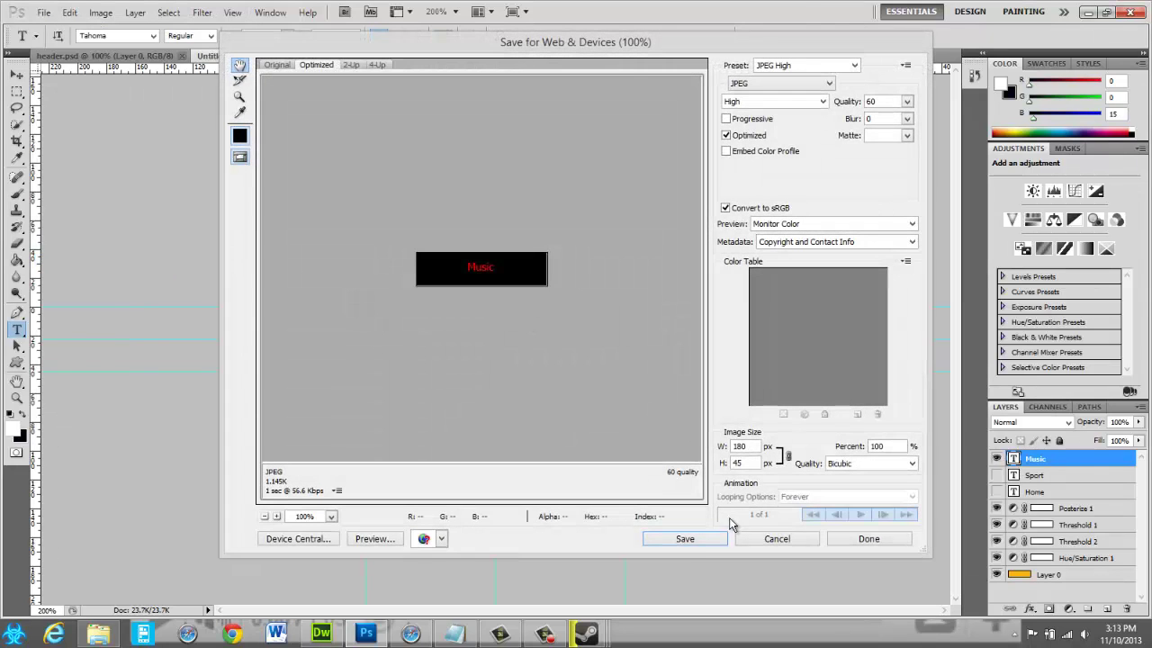
left_click(689, 539)
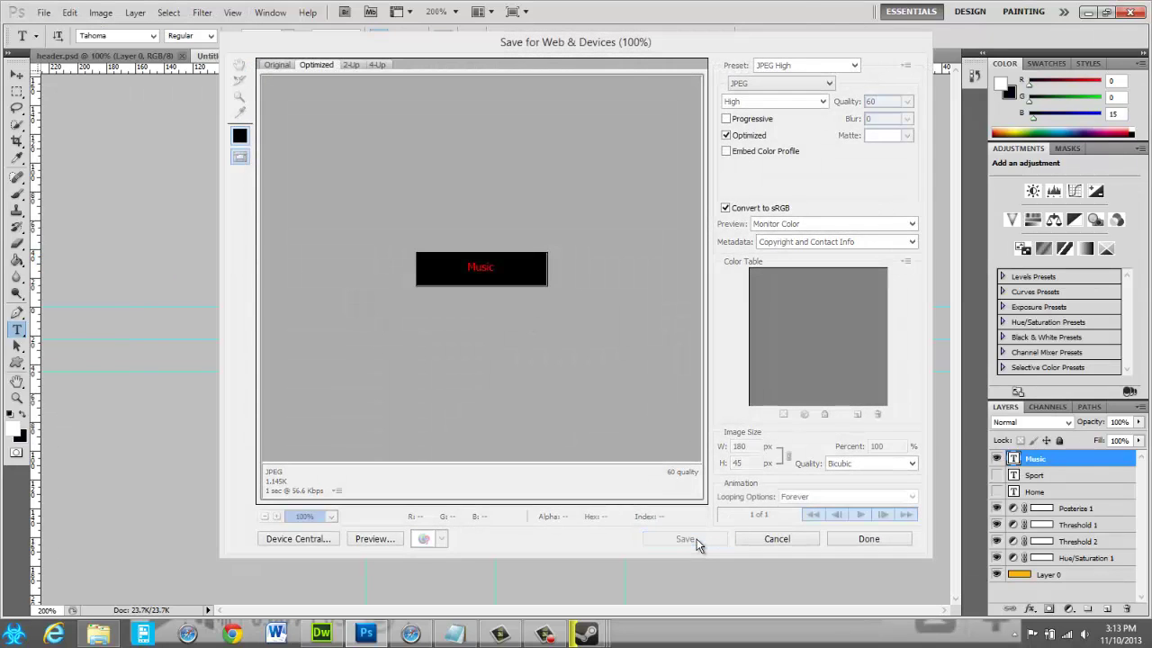
key("End")
key("BackSpace")
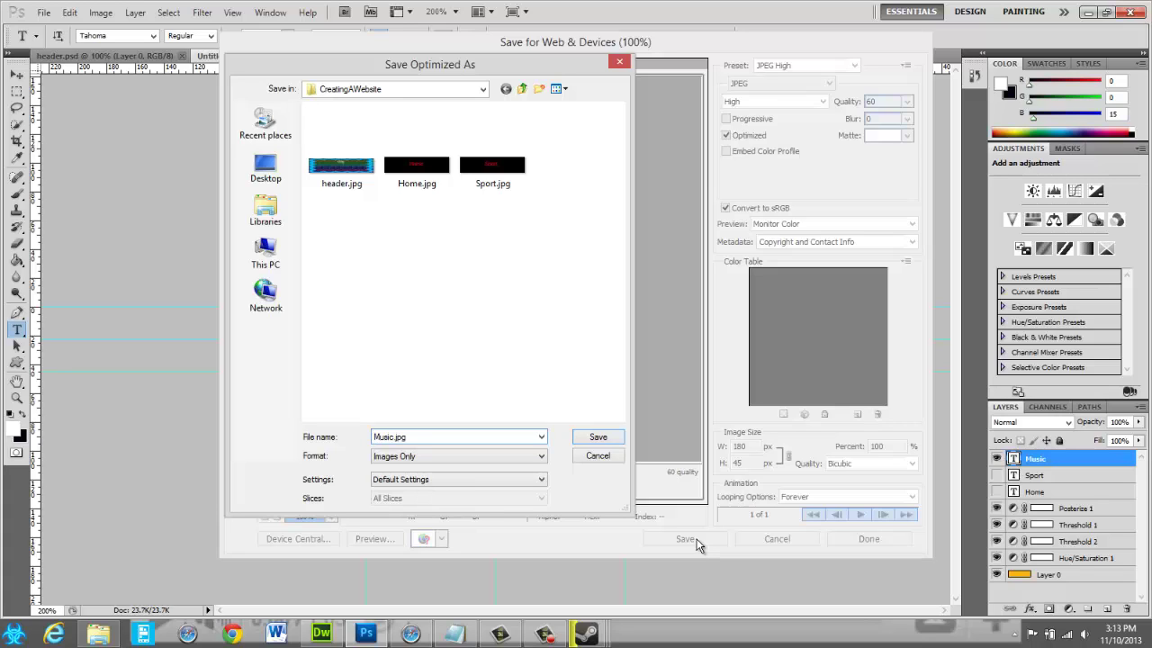
key("Return")
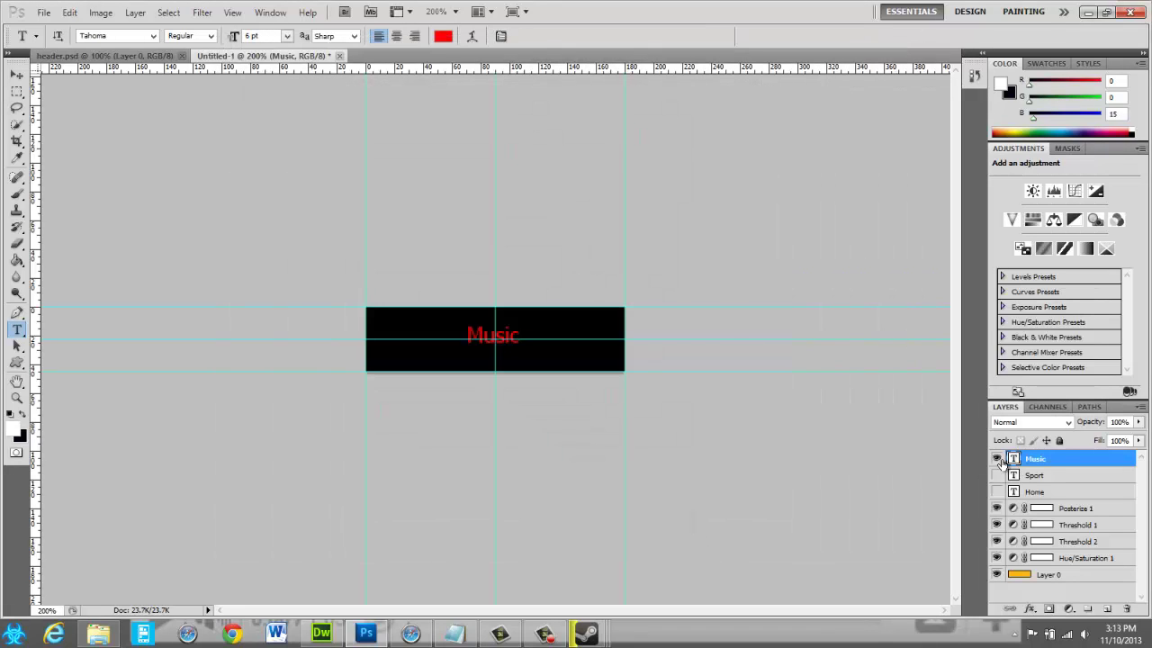
- Hide the Music layer, duplicate it, and change the copy's text to Xbox
left_click(997, 459)
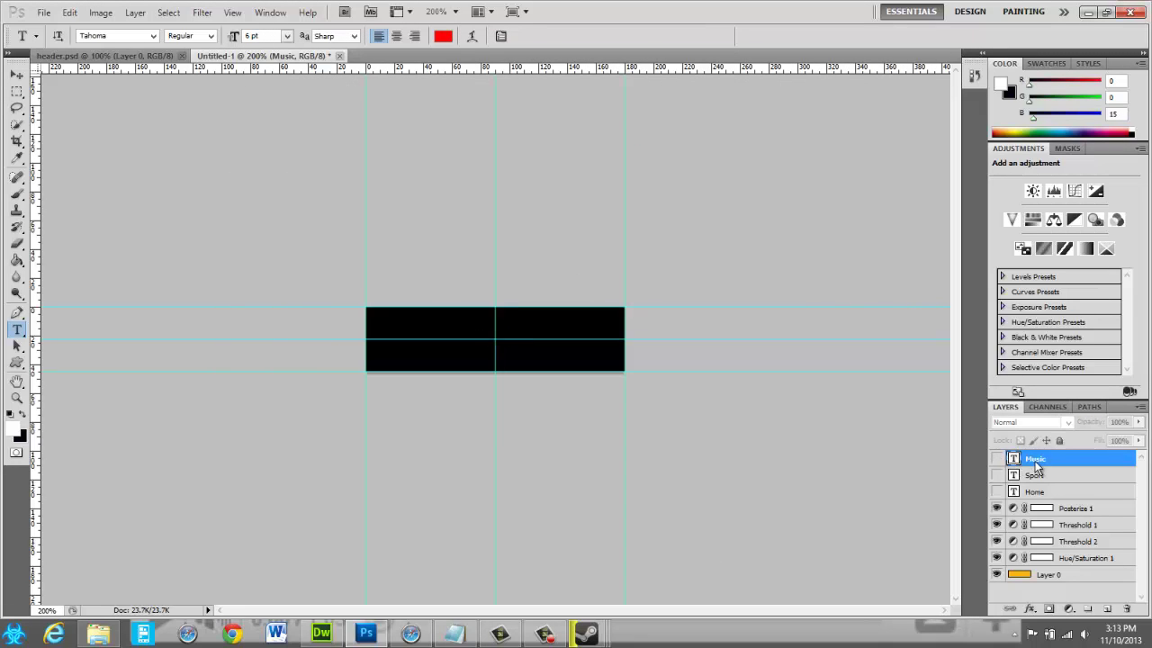
right_click(1034, 463)
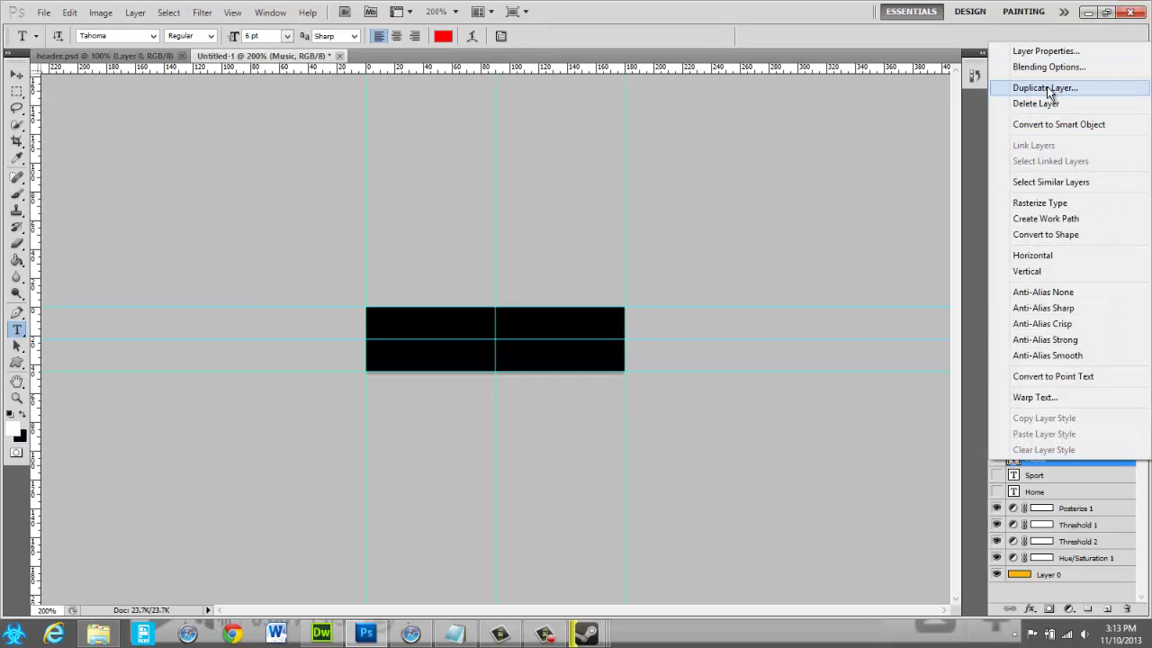
left_click(1044, 89)
left_click(704, 196)
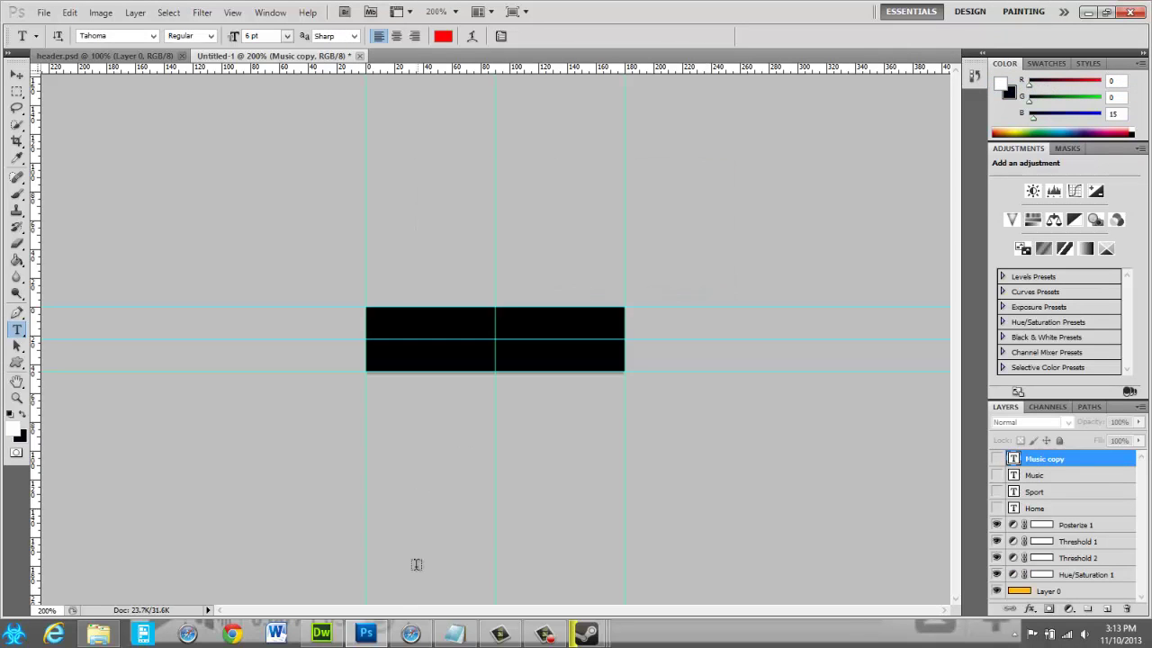
left_click(321, 634)
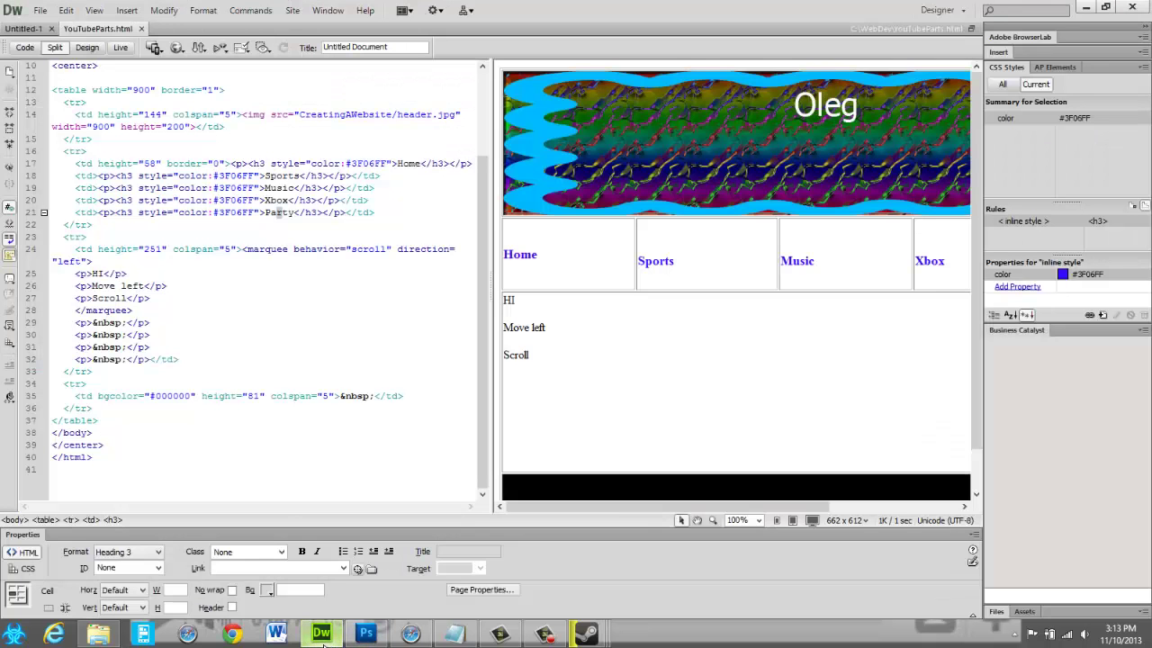
left_click(322, 635)
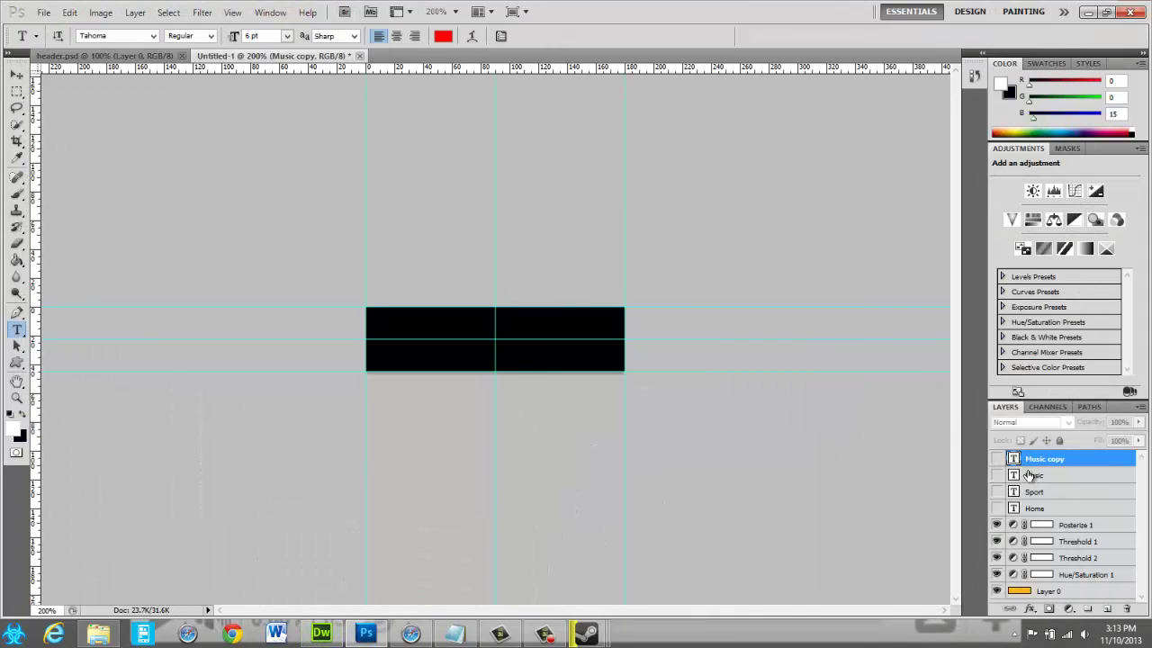
left_click(996, 459)
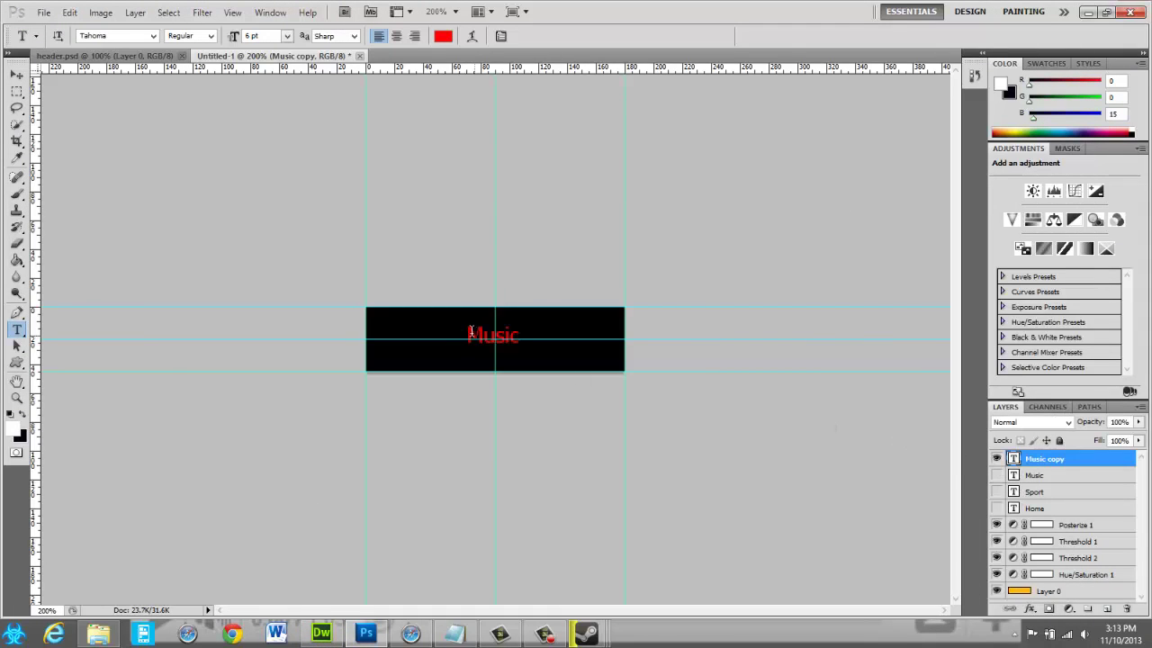
left_click_drag(470, 331, 524, 339)
type("Xbox")
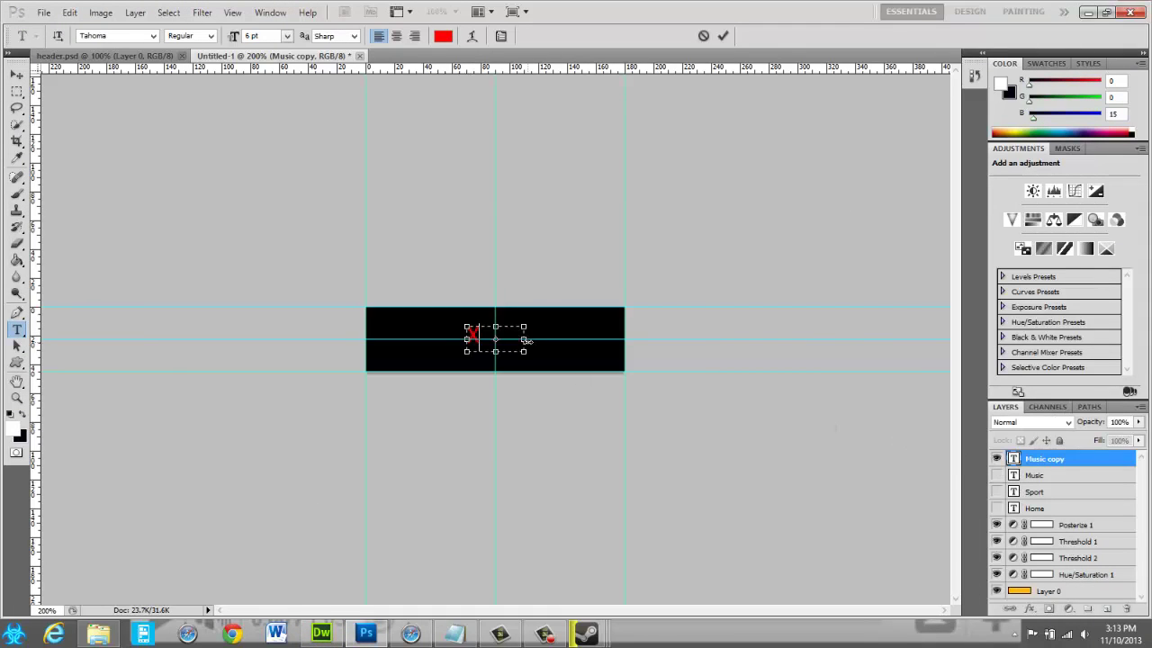
left_click(724, 37)
- Export the button with Save for Web & Devices as Xbox.jpg
left_click(42, 13)
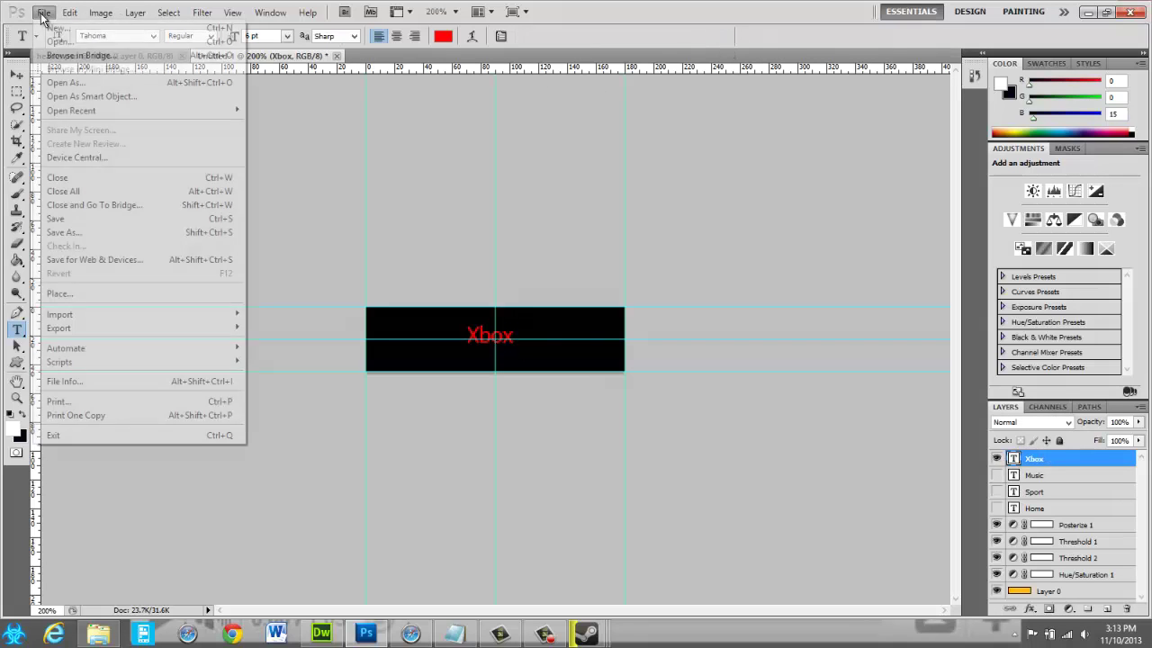
left_click(114, 263)
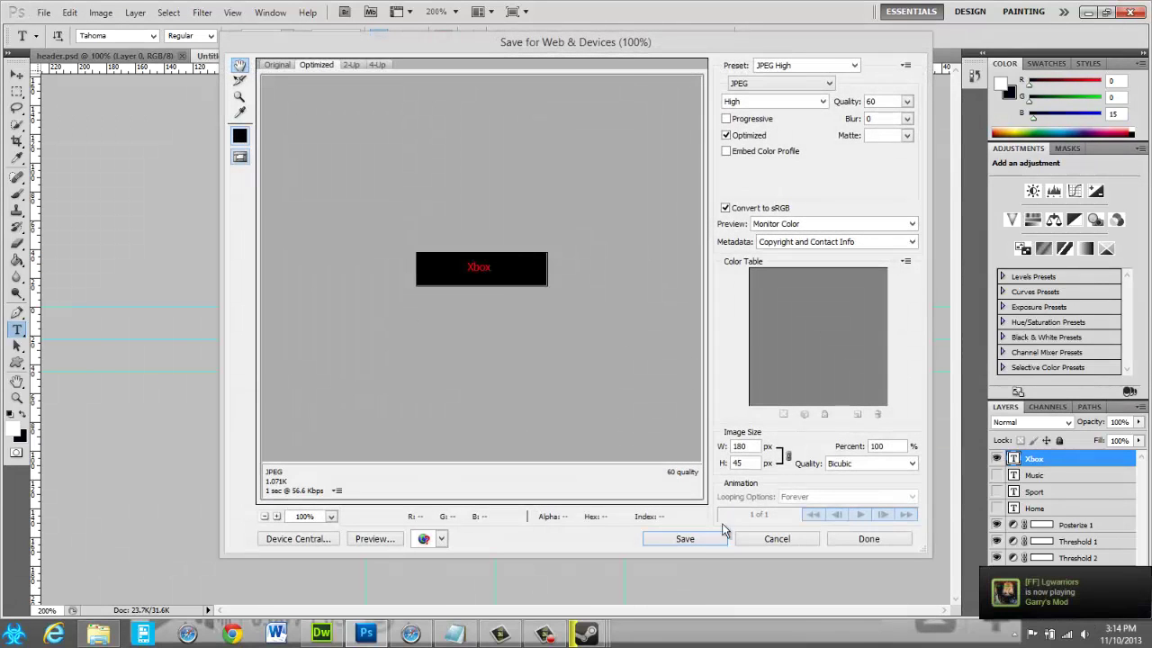
left_click(700, 542)
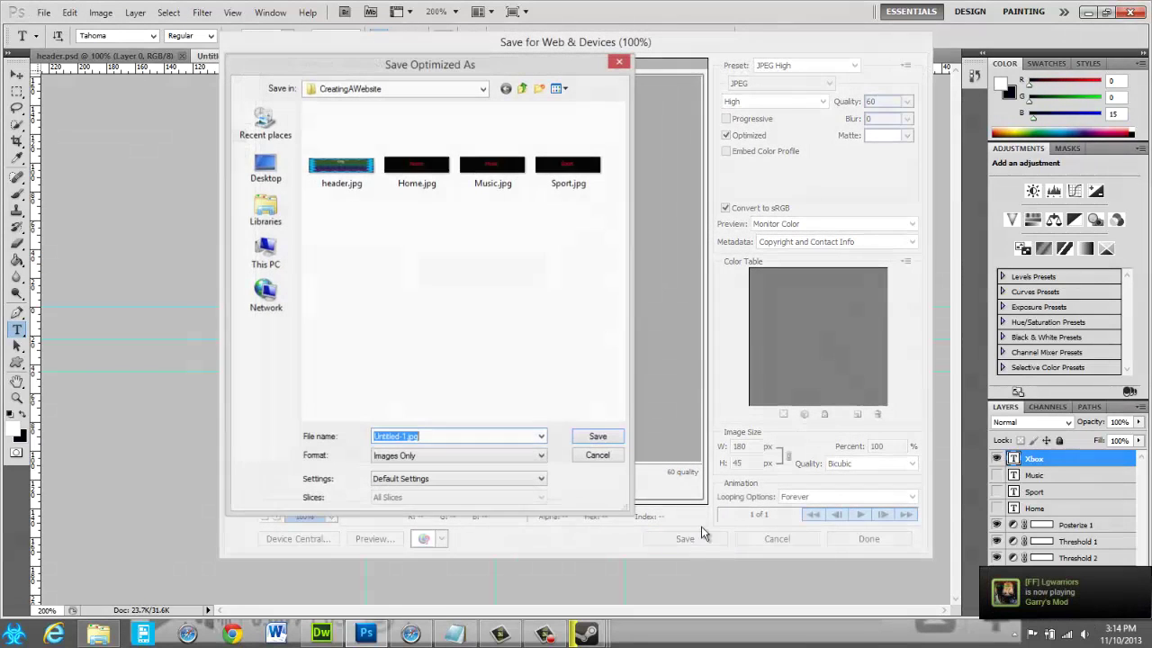
left_click(404, 436)
key("BackSpace")
key("BackSpace")
key("BackSpace")
key("BackSpace")
key("BackSpace")
key("BackSpace")
key("BackSpace")
key("BackSpace")
key("BackSpace")
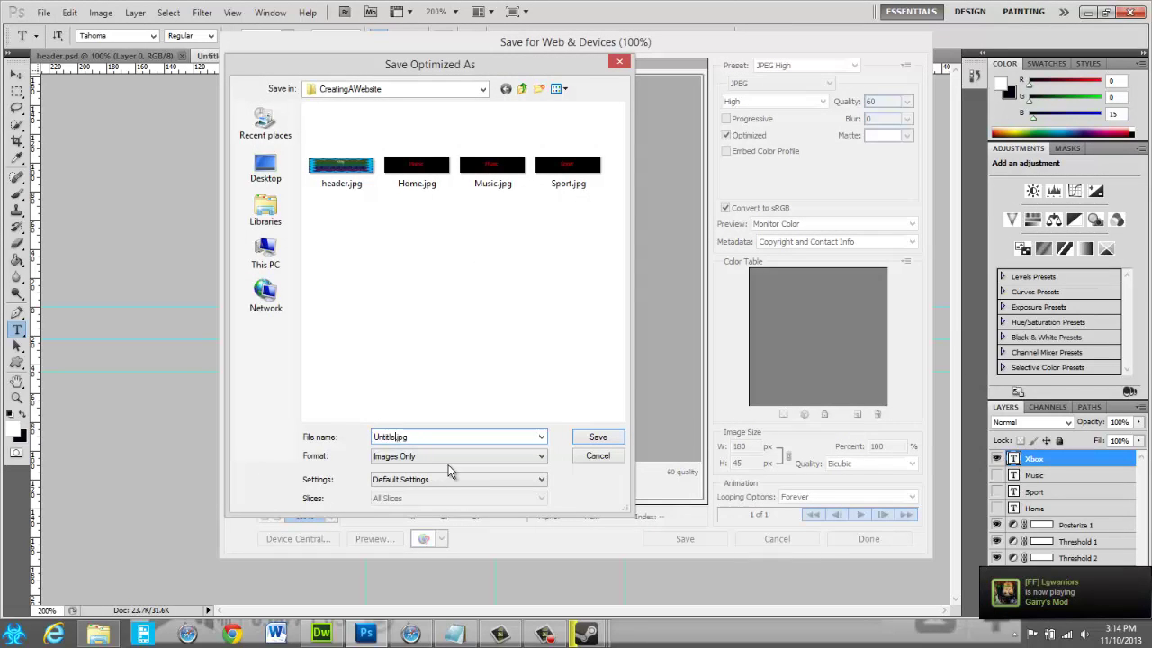
type("xb")
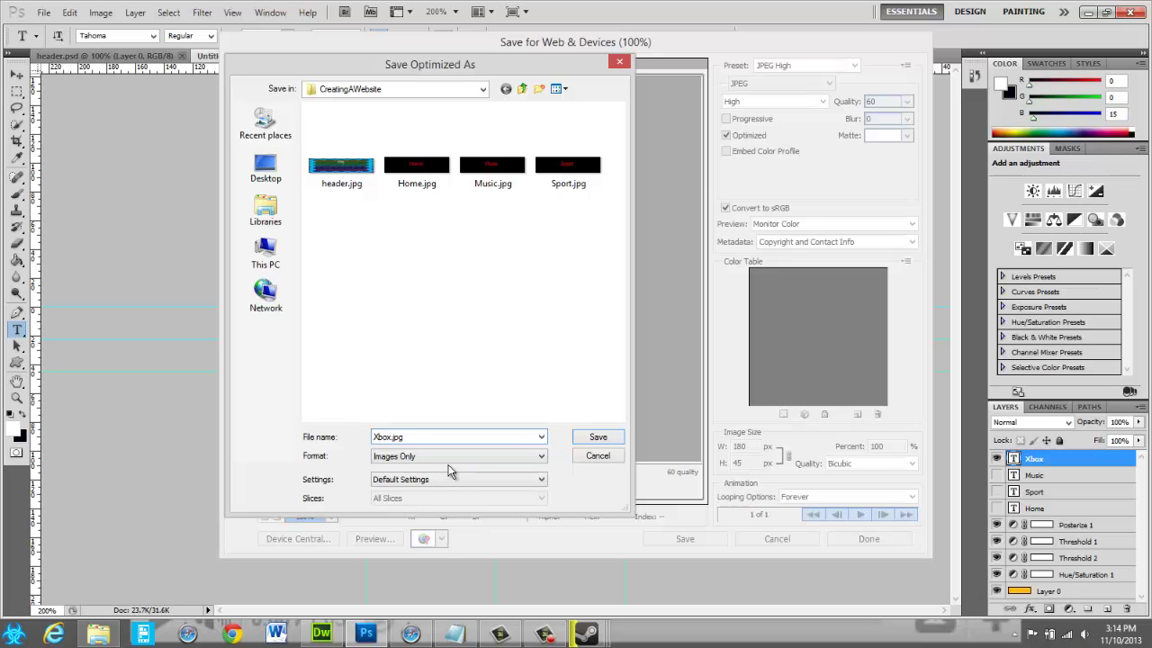
key("Return")
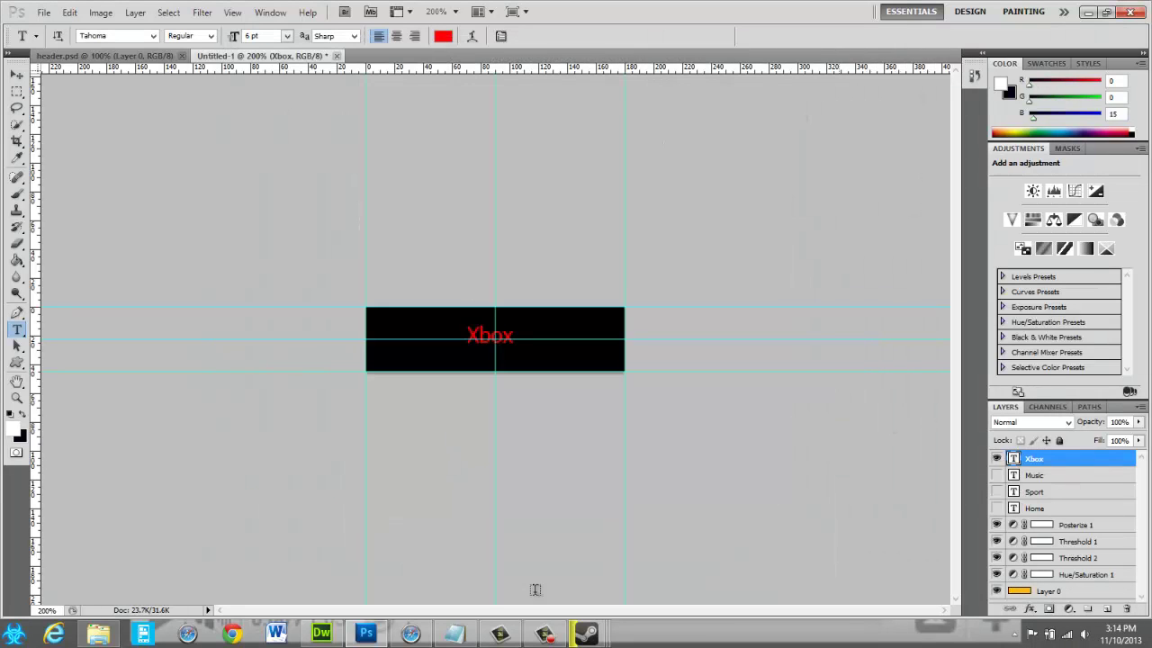
- Check the button labels on the Dreamweaver page, then return to Photoshop's Xbox layer
left_click(321, 632)
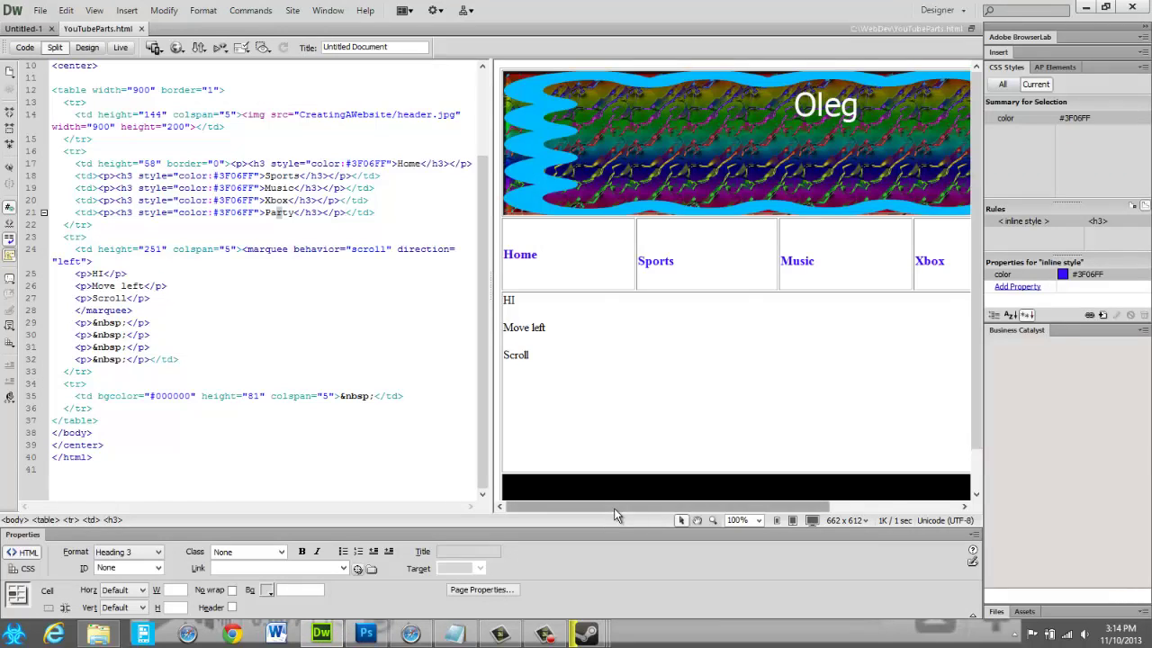
left_click_drag(630, 507, 761, 506)
left_click(1086, 7)
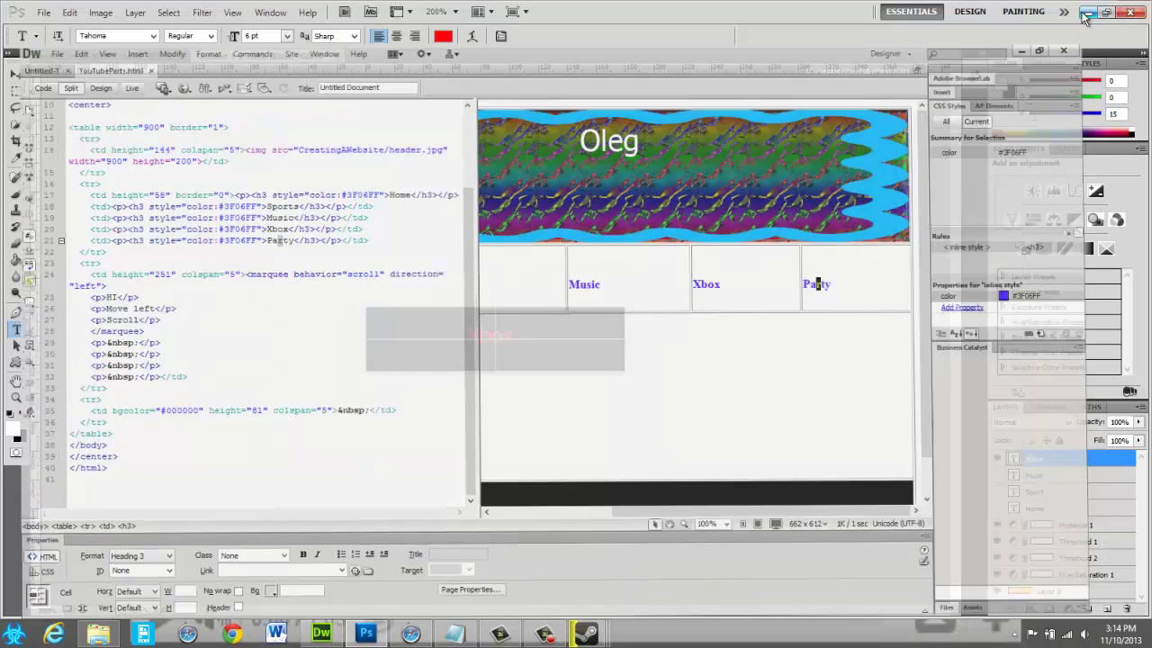
right_click(1037, 461)
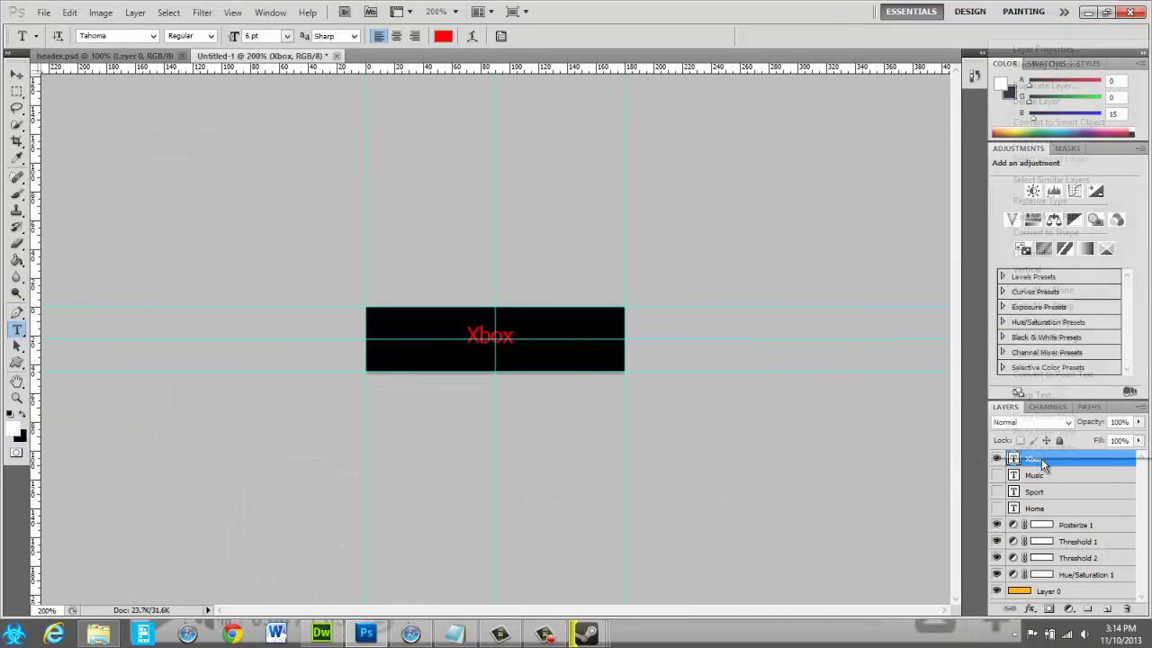
- Duplicate the Xbox layer, hide the original, and retype the copy as Party
left_click(1065, 87)
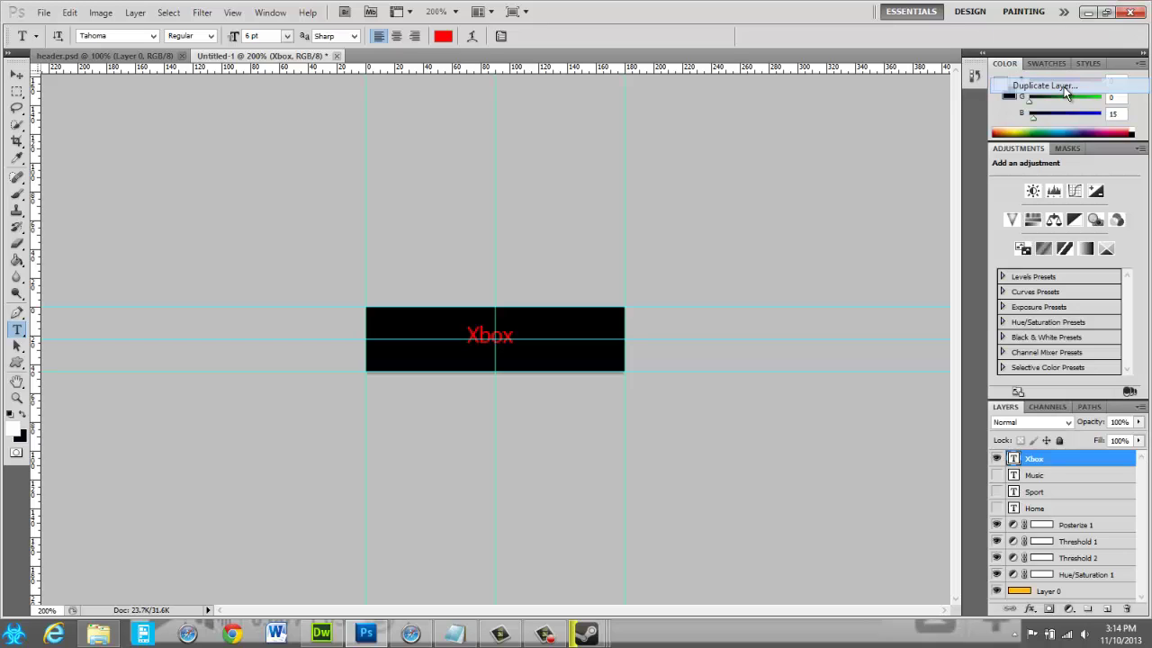
left_click(695, 197)
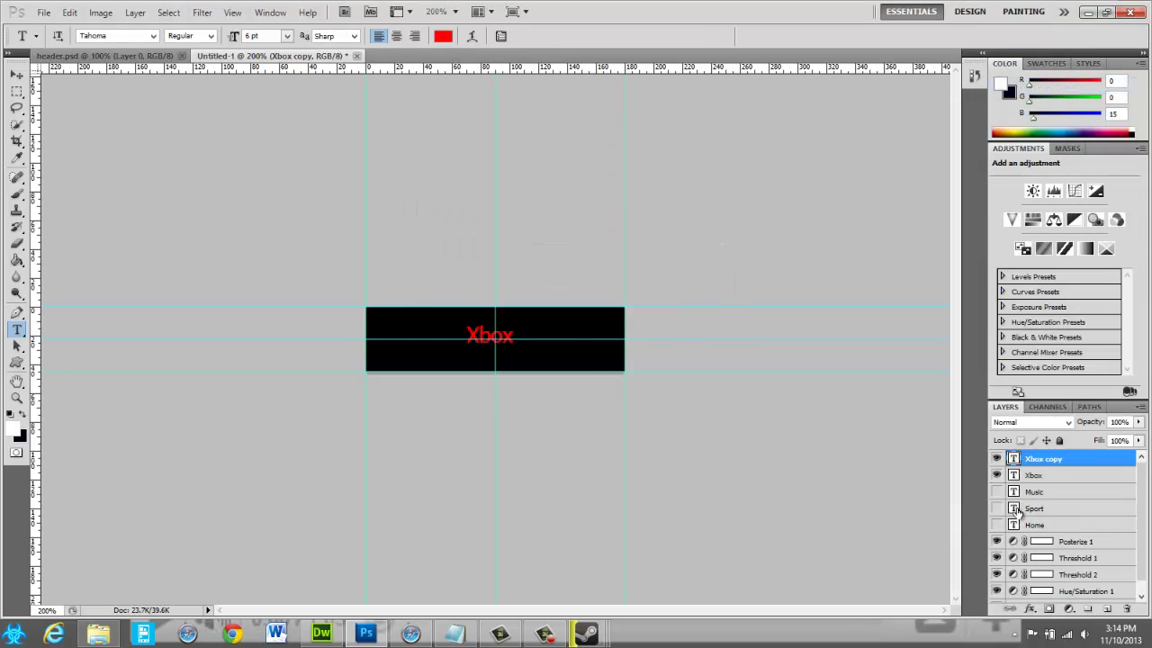
left_click(996, 475)
left_click_drag(467, 334, 529, 336)
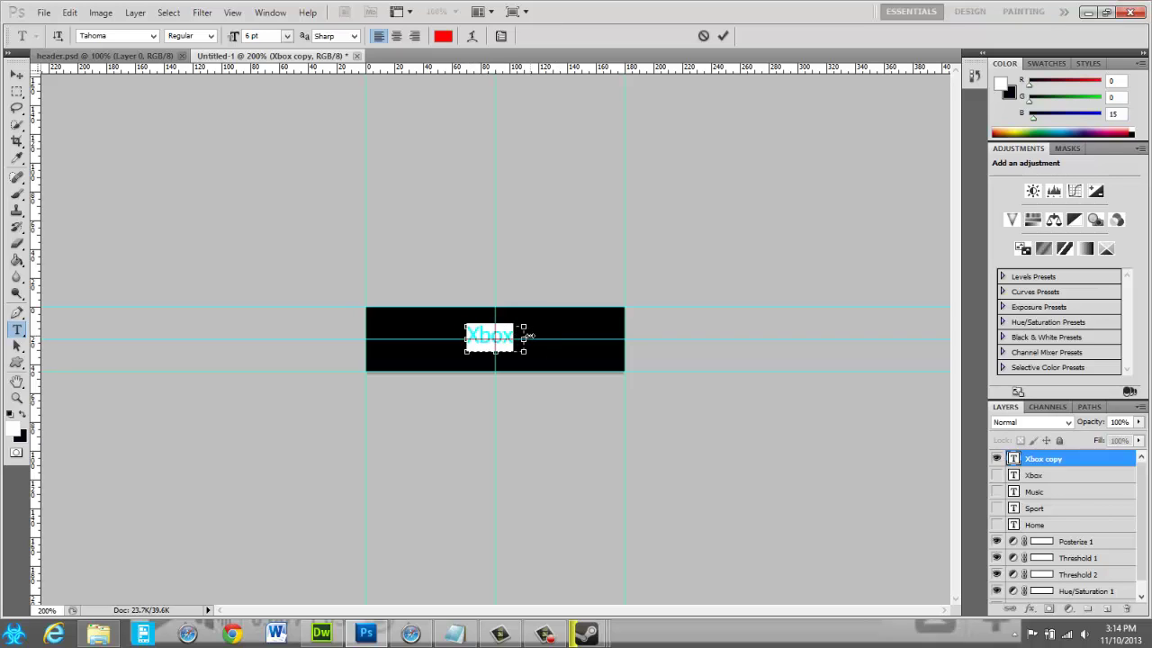
type("Party")
left_click(722, 36)
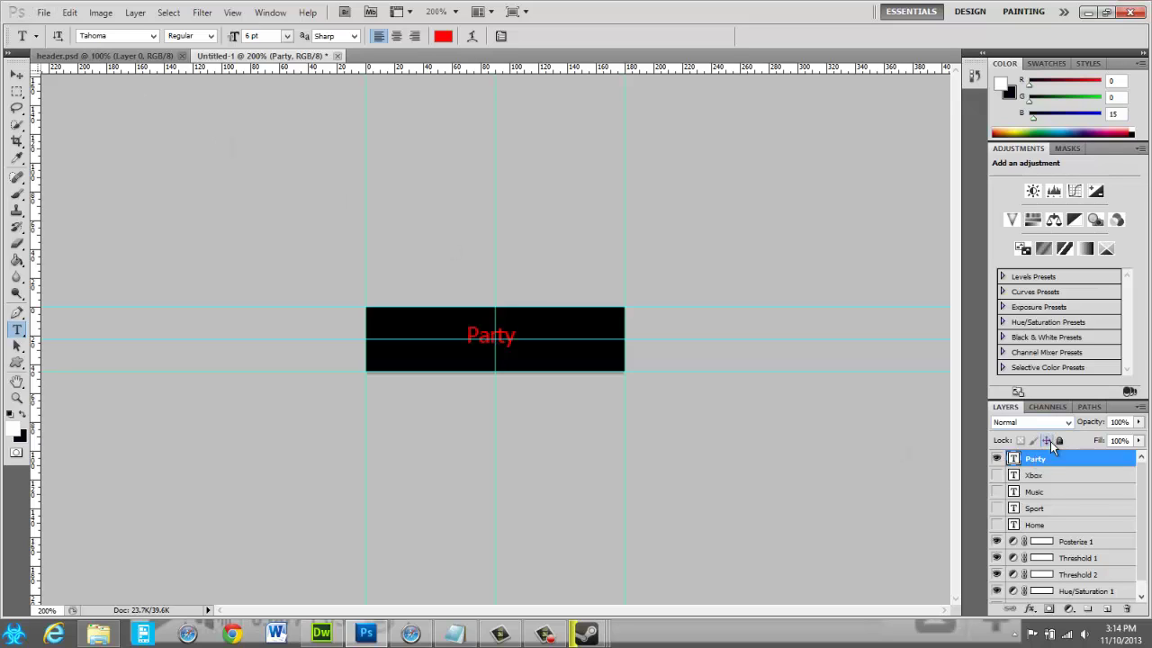
- Tighten the Party text box, nudge it slightly right, and commit
left_click_drag(467, 332, 517, 338)
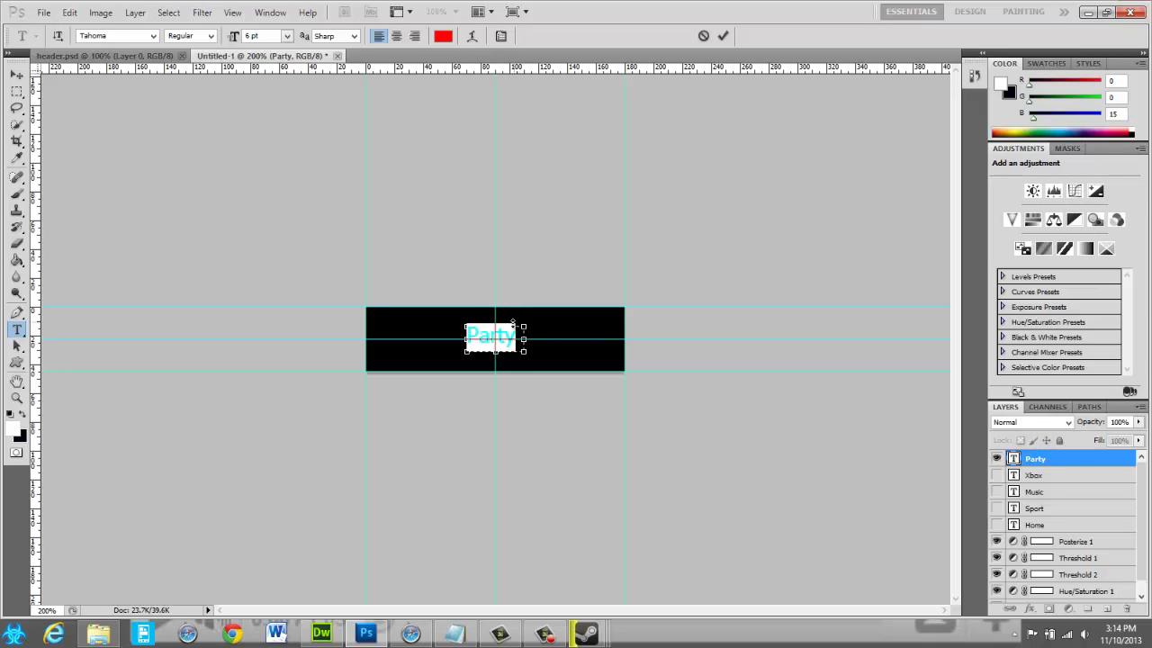
left_click(516, 335)
left_click_drag(525, 339, 518, 339)
left_click_drag(497, 295, 501, 294)
left_click(723, 36)
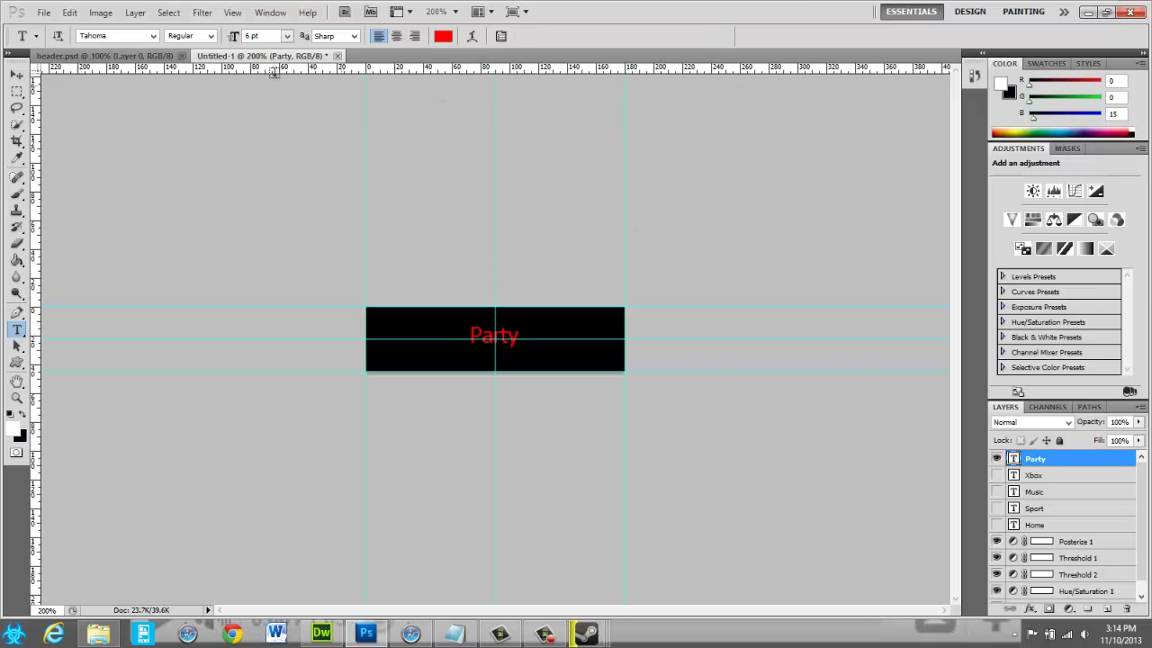
left_click(43, 12)
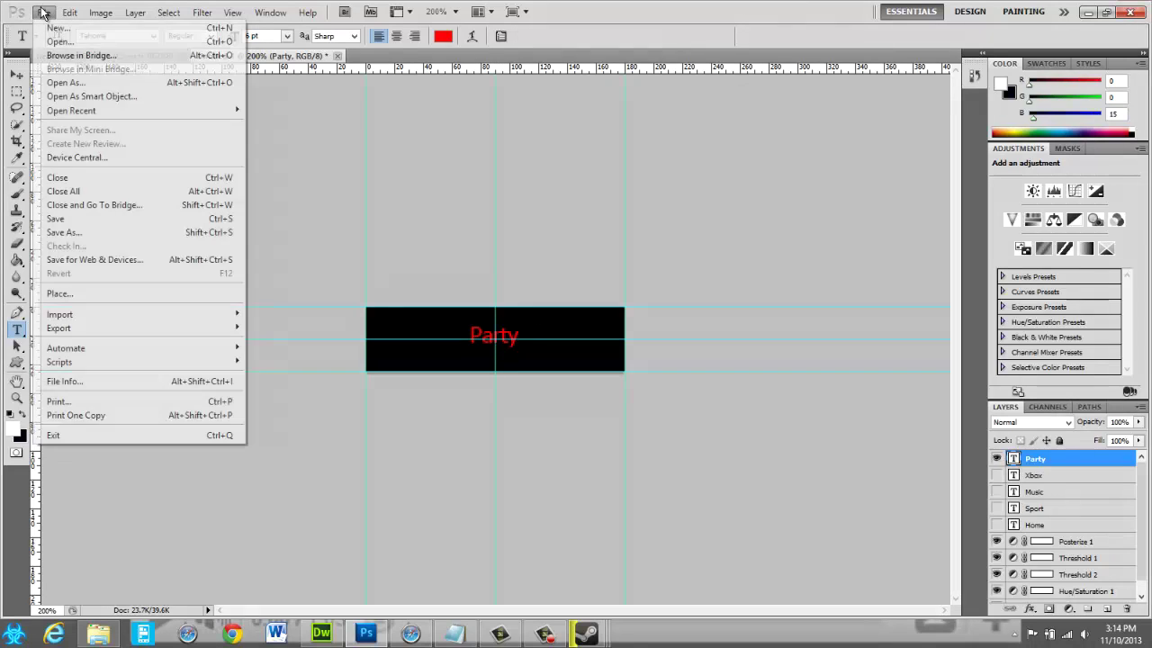
- Save the Party button for web as Party.jpg in CreatingAWebsite
left_click(140, 260)
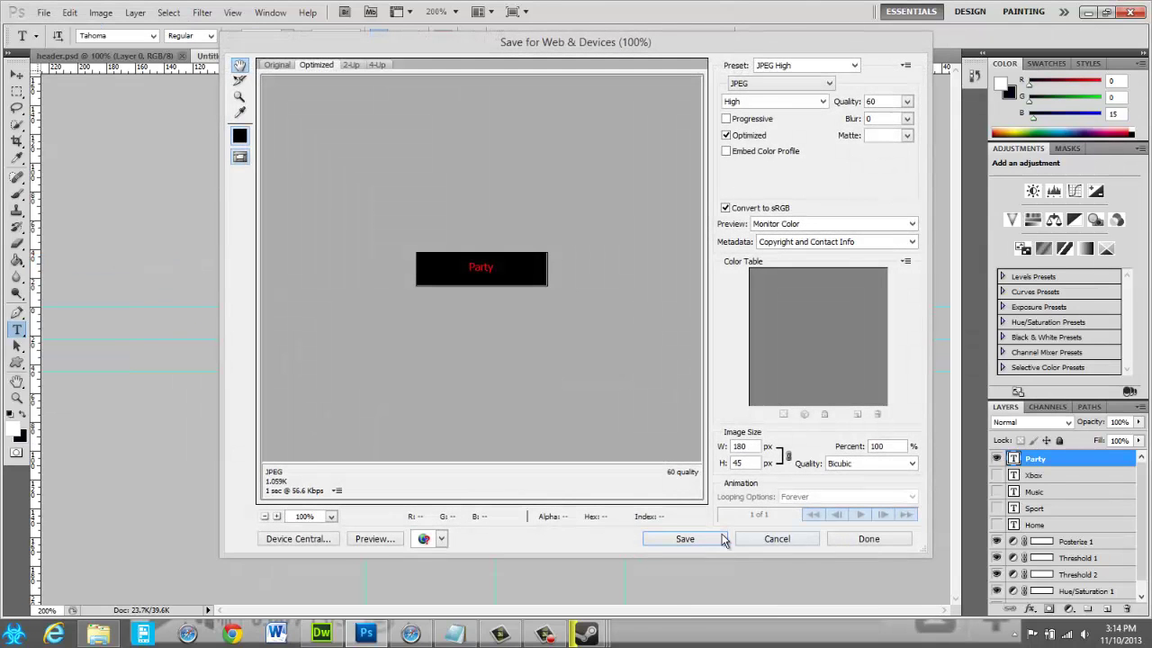
left_click(707, 539)
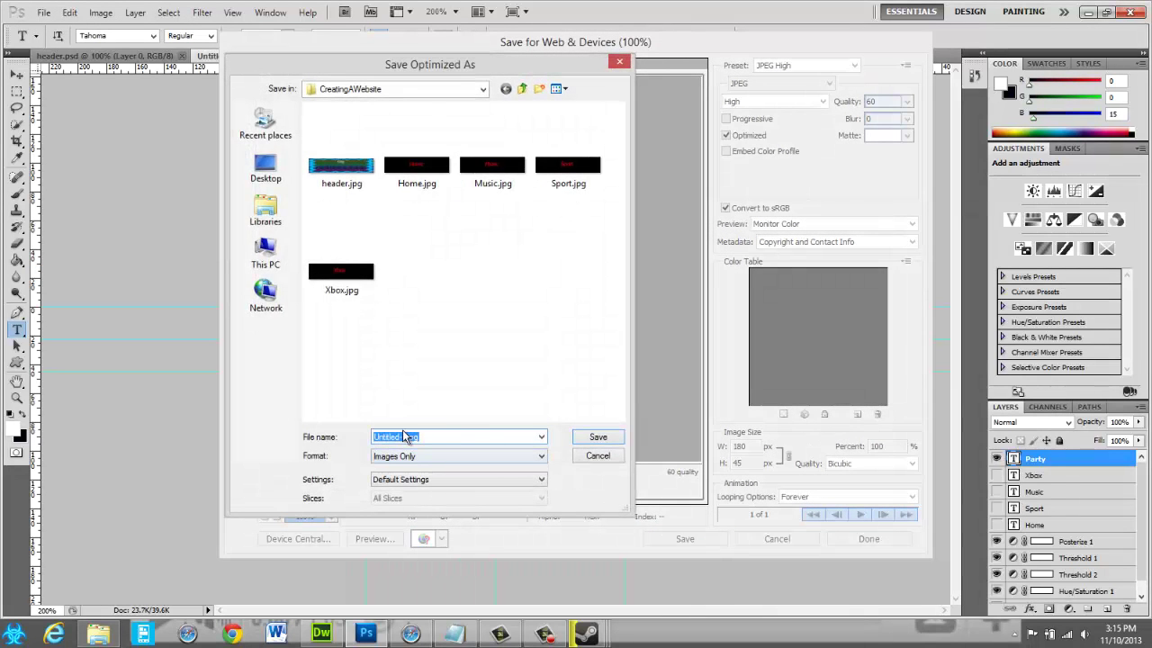
left_click(407, 437)
key("BackSpace")
key("BackSpace")
key("BackSpace")
key("BackSpace")
key("BackSpace")
key("BackSpace")
key("BackSpace")
key("BackSpace")
key("BackSpace")
key("BackSpace")
key("Return")
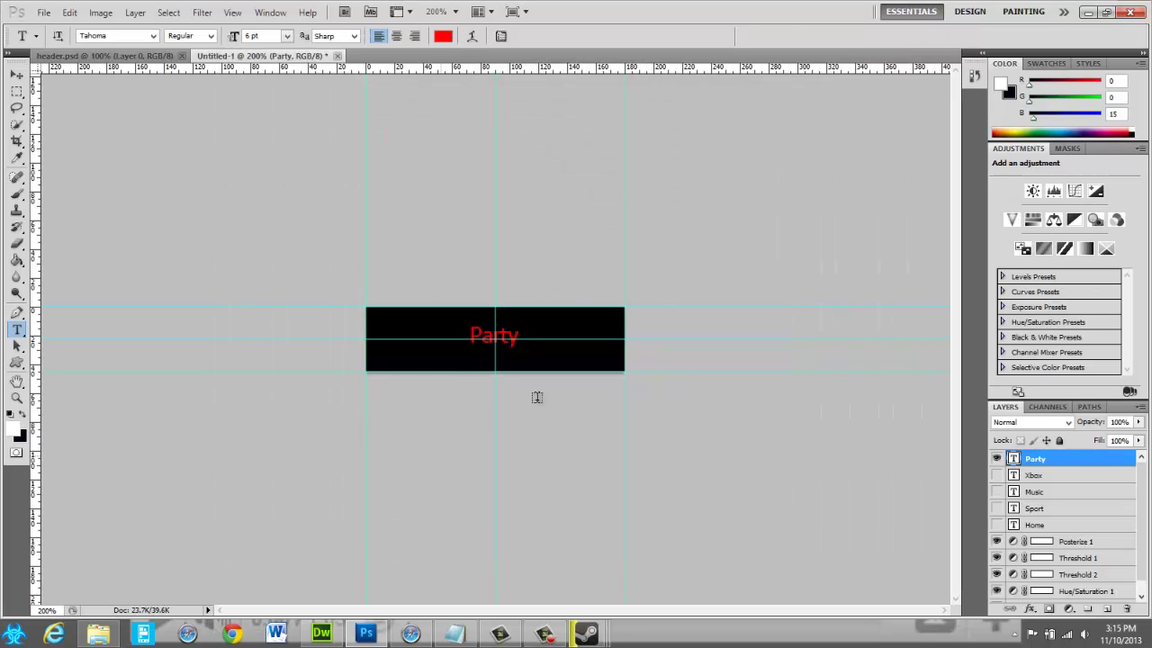
- Show the Xbox layer again, narrow and commit its text box, then cancel Save As
left_click(997, 475)
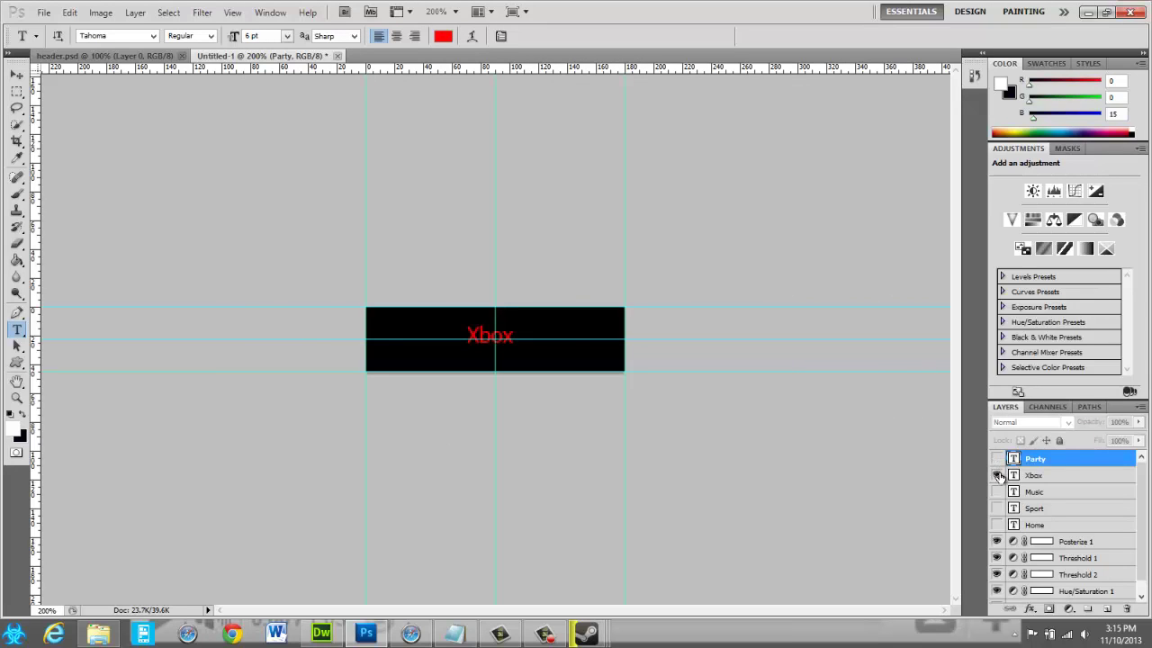
left_click(507, 336)
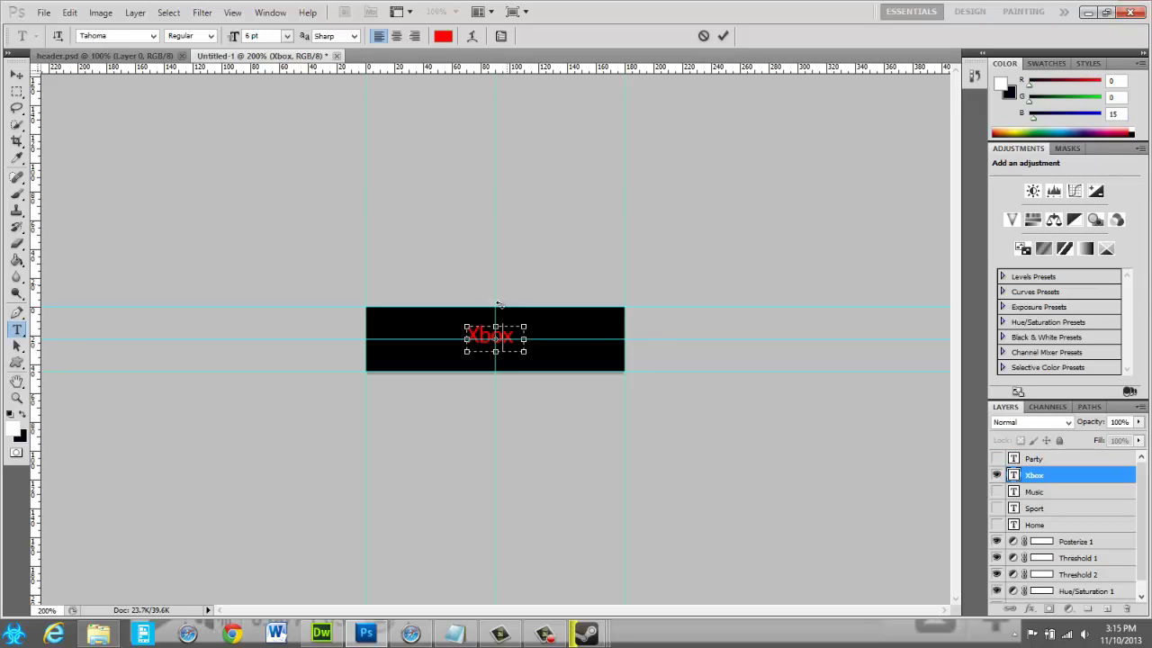
left_click_drag(524, 340, 516, 342)
key("ctrl+h")
key("ctrl+h")
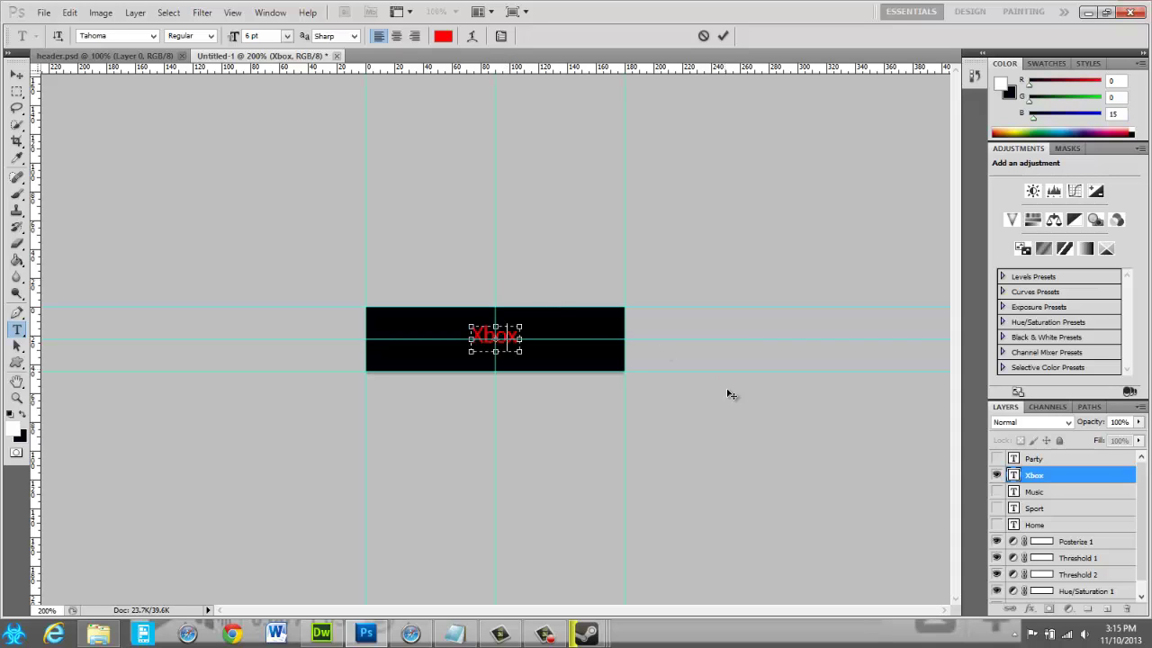
left_click(723, 36)
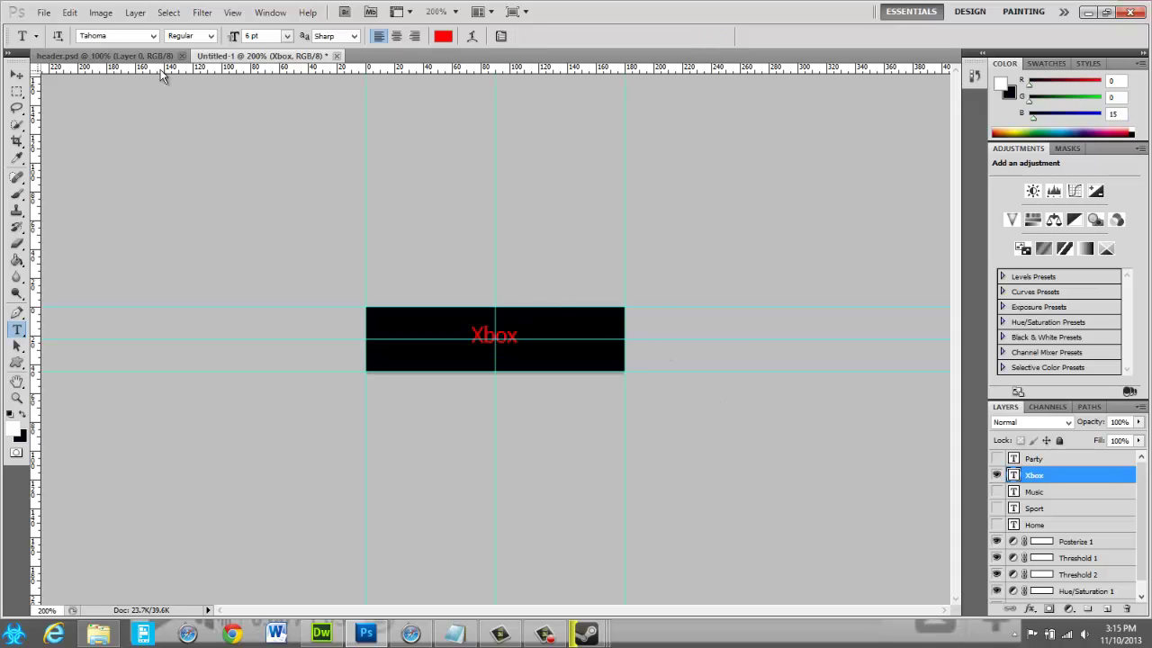
key("ctrl+s")
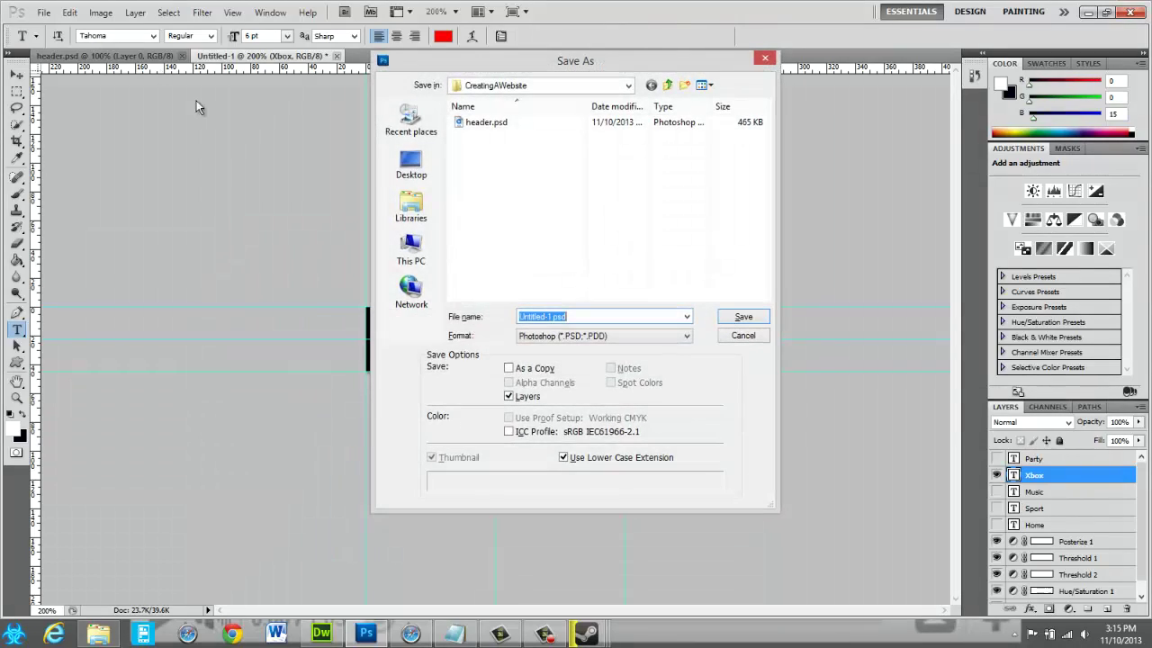
left_click(743, 336)
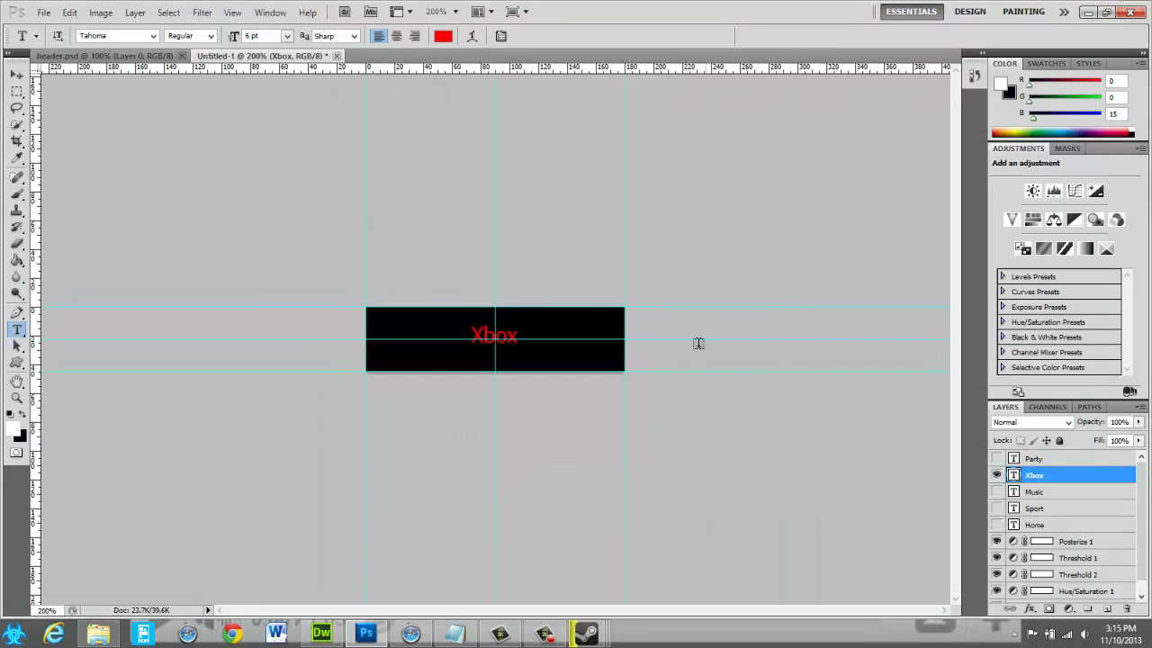
- Re-export the button as Xbox.jpg, replacing the old file, then hide the Xbox label
left_click(41, 13)
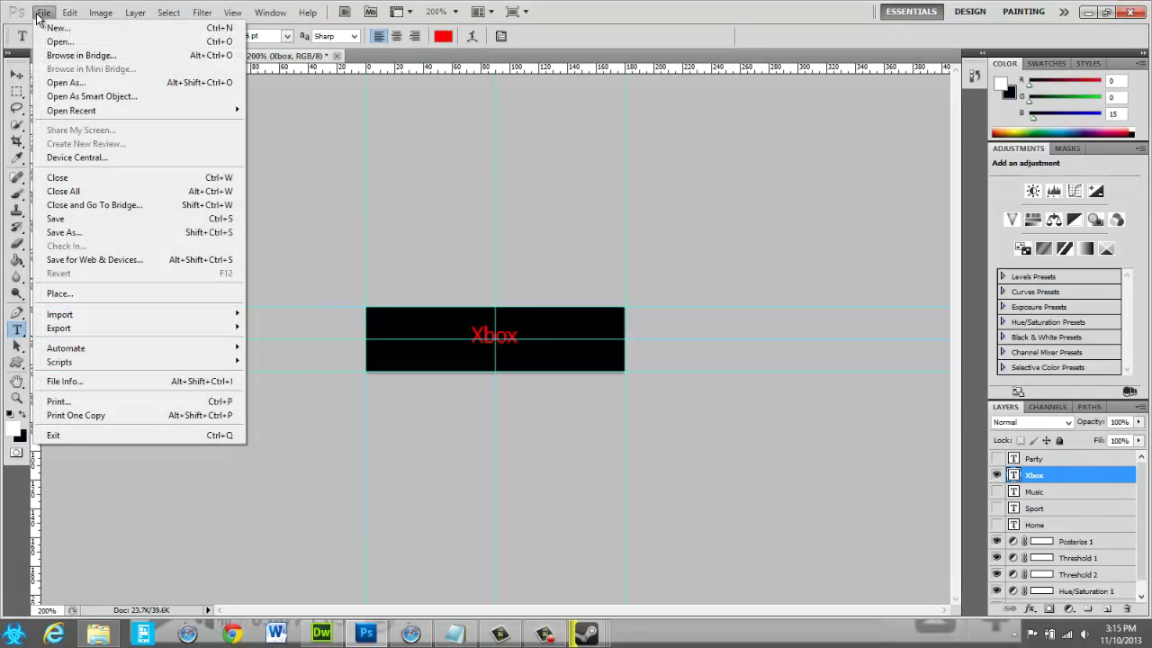
left_click(131, 259)
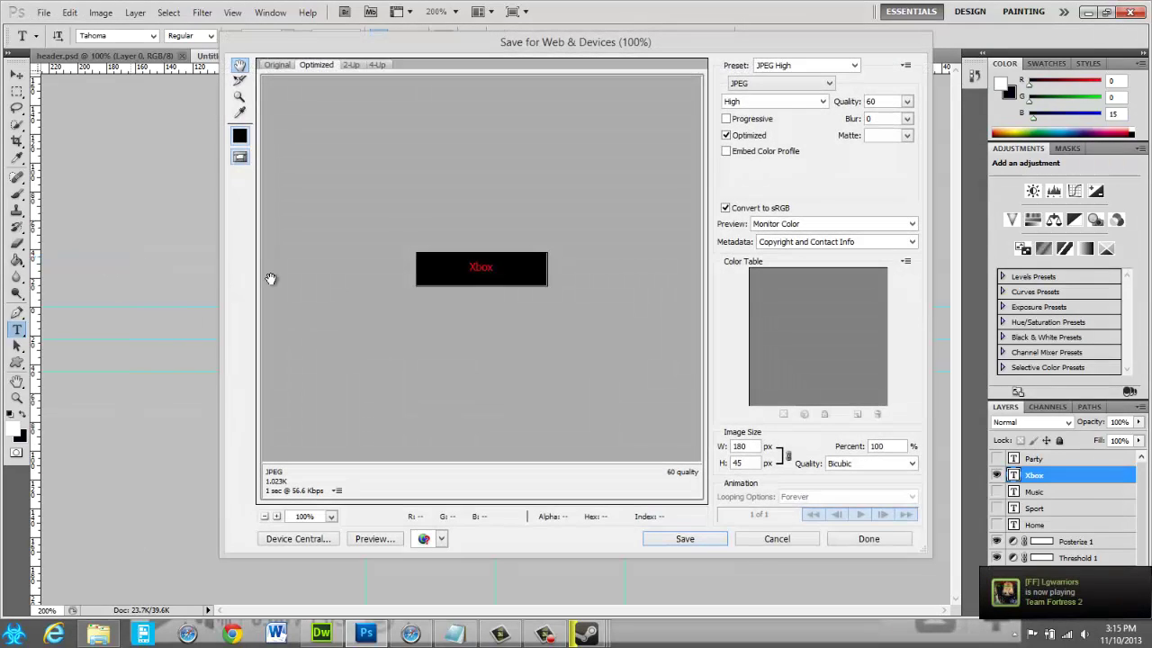
left_click(687, 540)
left_click(416, 270)
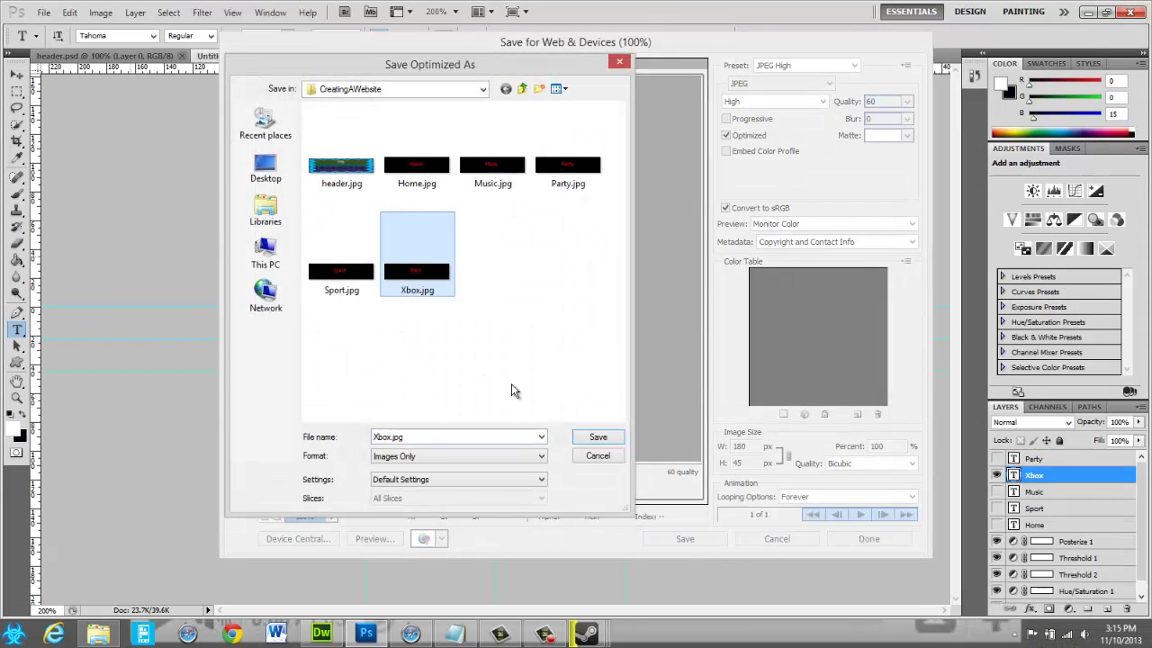
left_click(594, 438)
left_click(615, 318)
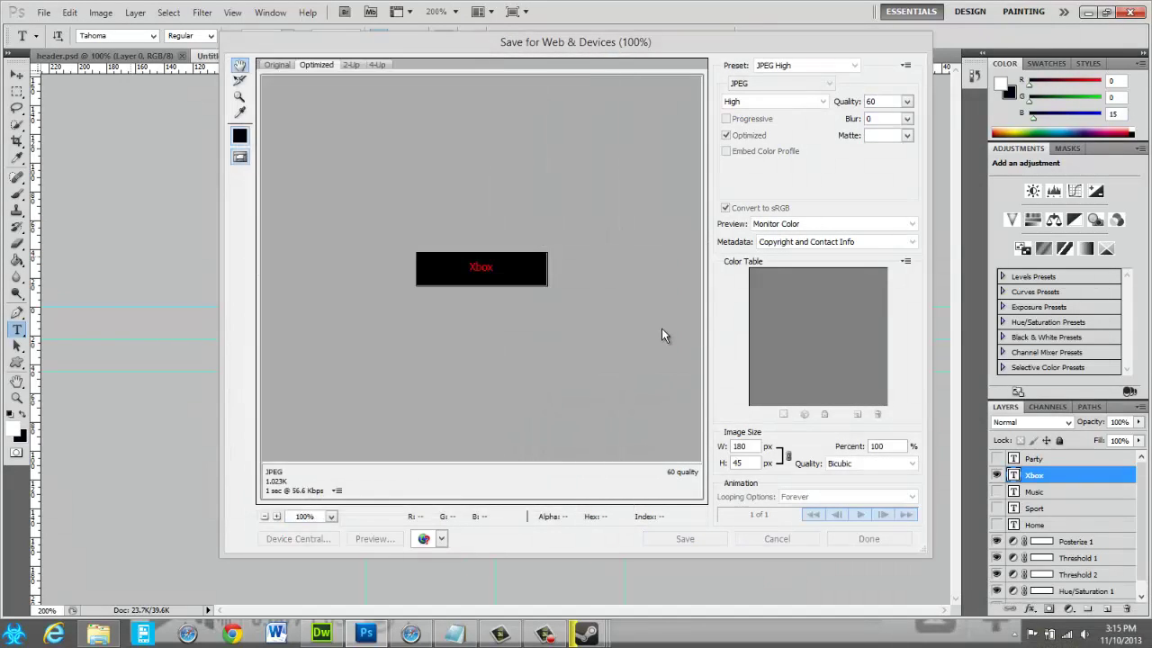
left_click(997, 477)
- Show the Music label and delete the stray empty Layer 1
left_click(997, 491)
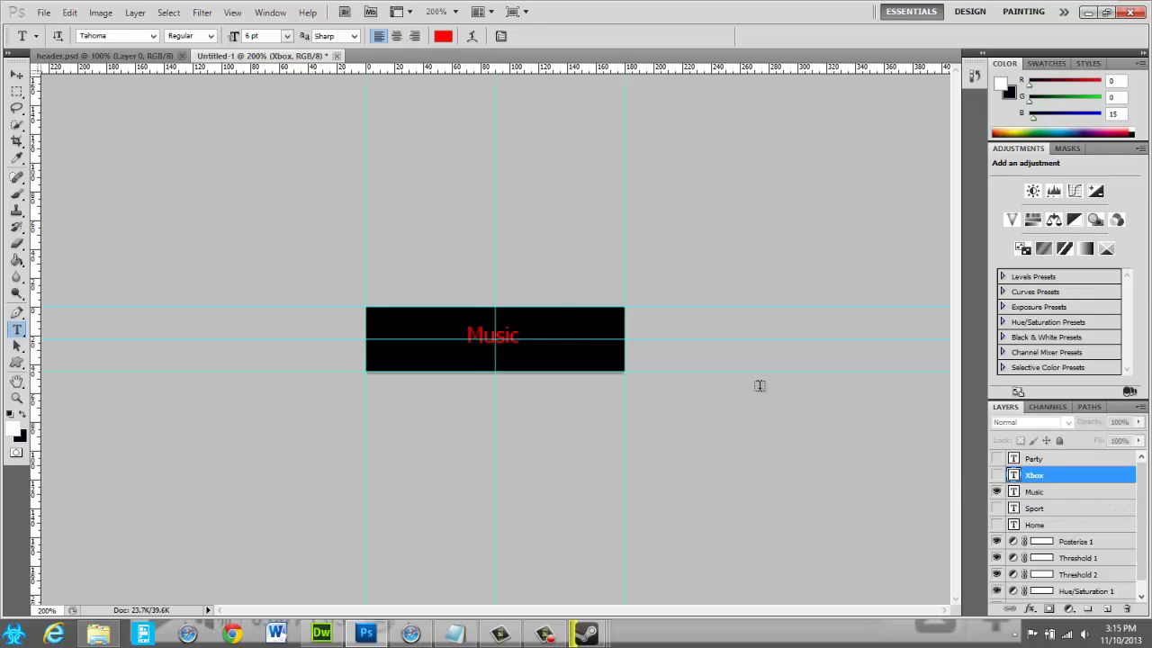
left_click(520, 333)
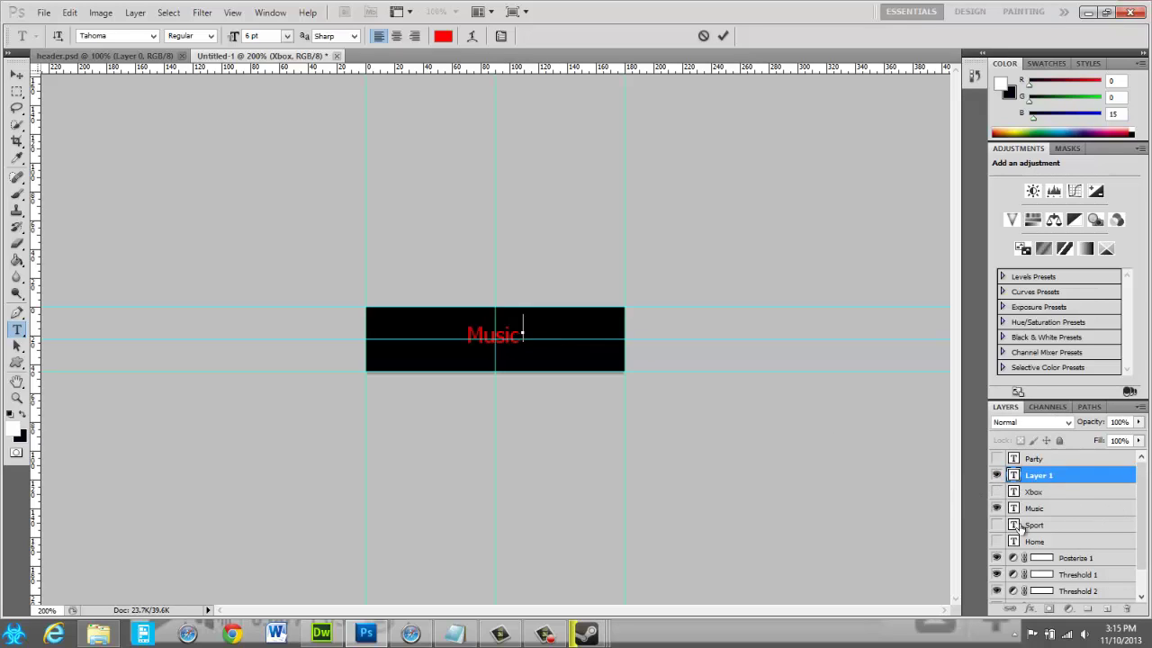
right_click(1053, 479)
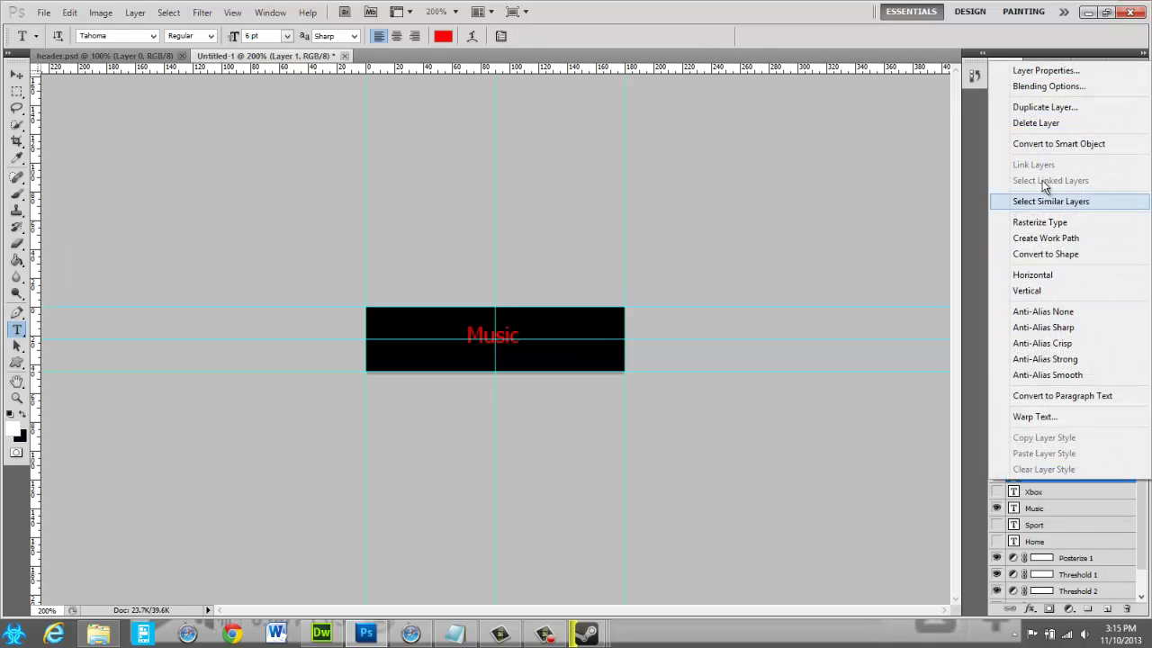
left_click(1040, 123)
left_click(501, 240)
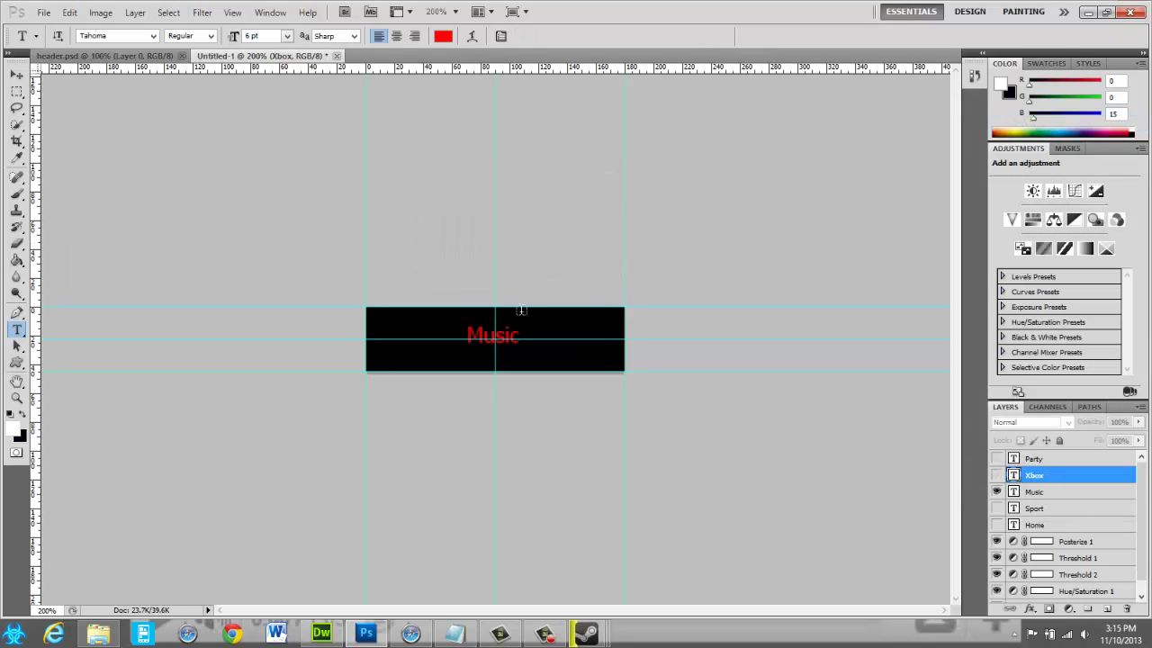
- Select the Music layer and trim the last character of its text
left_click(1040, 495)
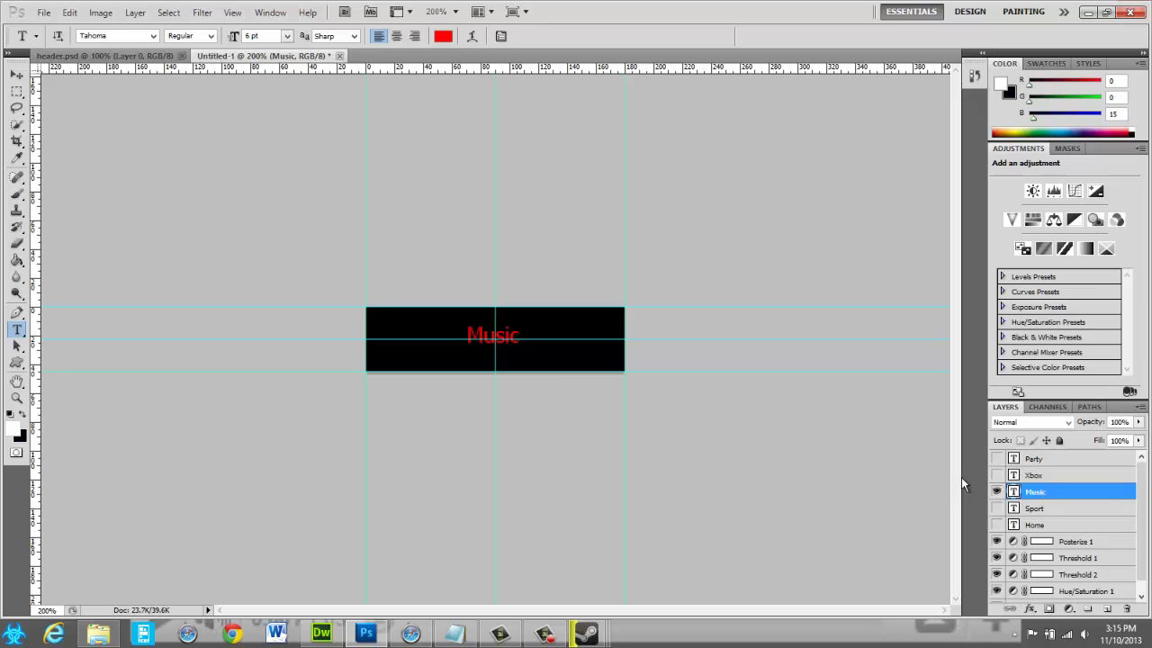
left_click(498, 335)
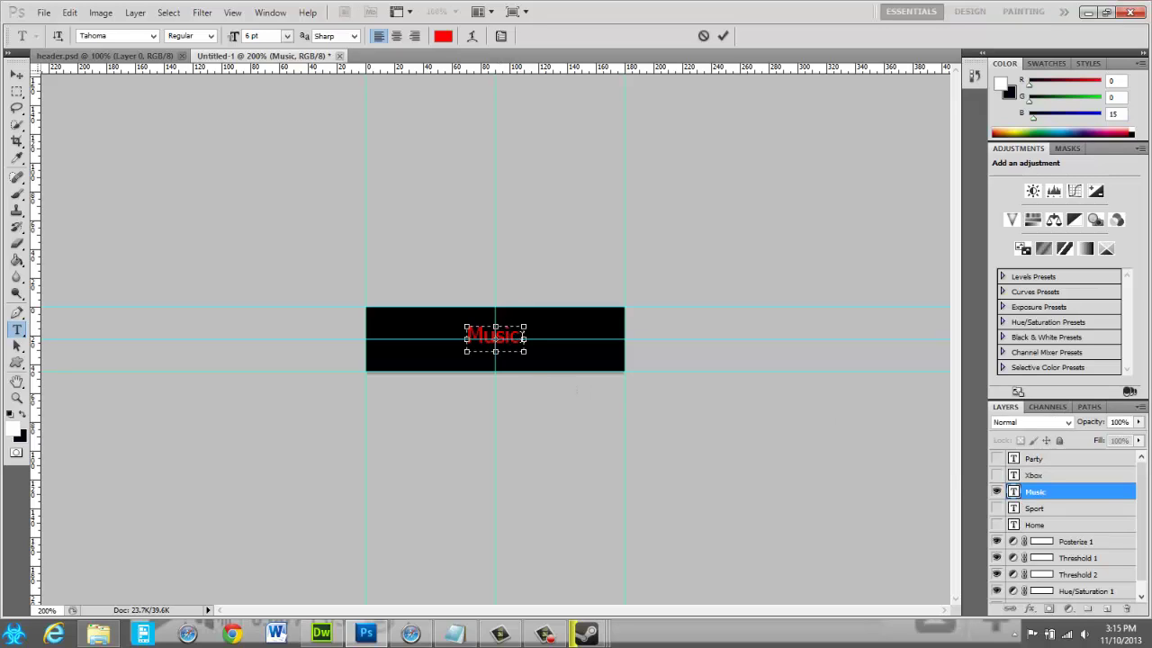
key("BackSpace")
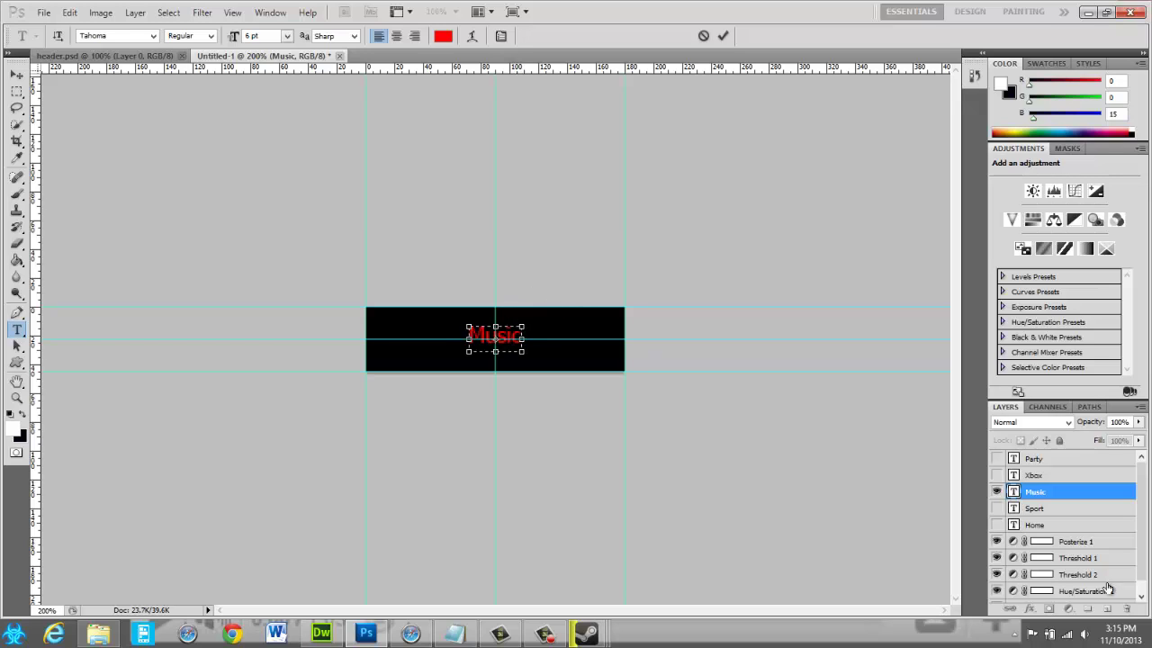
left_click(1008, 495)
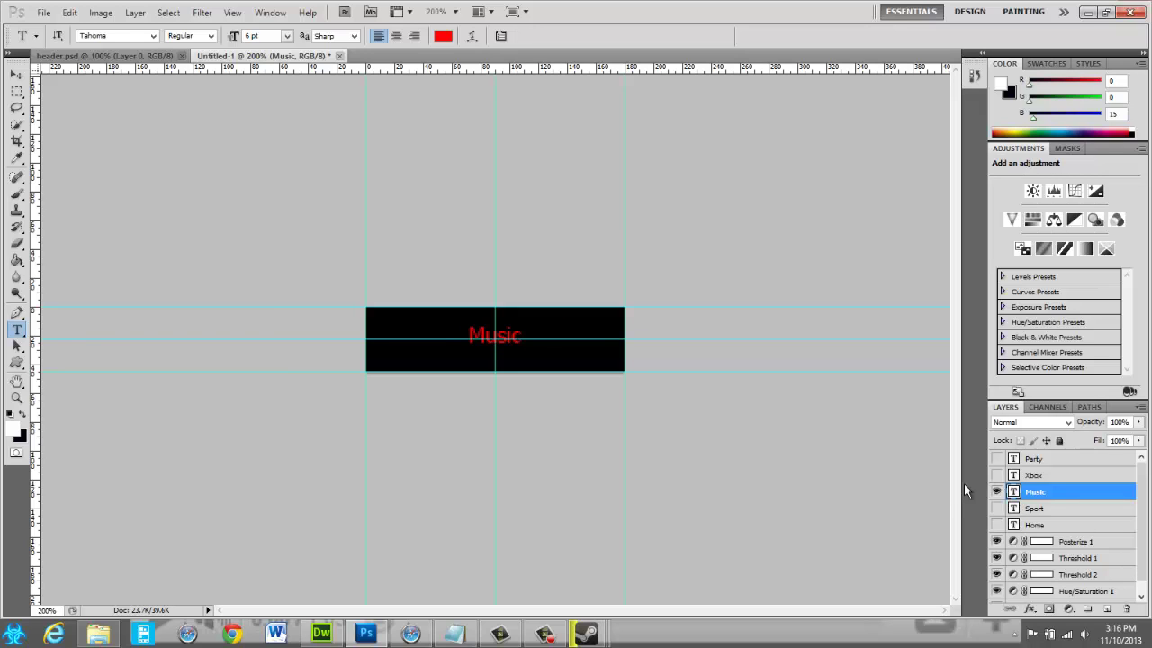
- Re-export the Music button as Music.jpg, overwriting the existing file
left_click(43, 13)
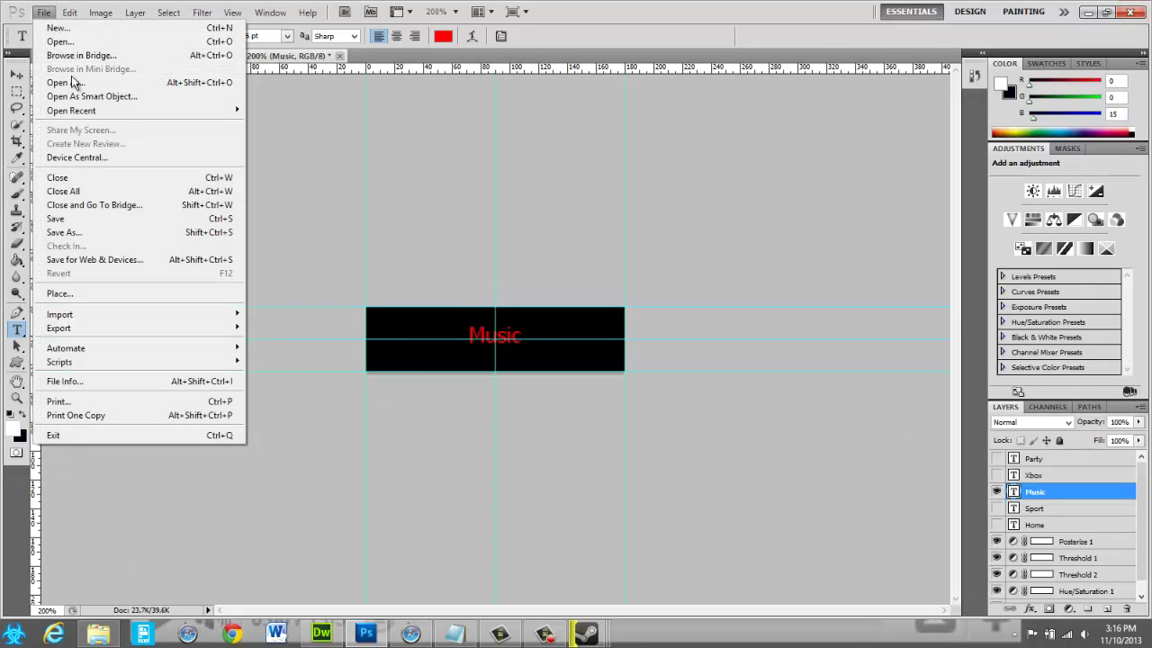
left_click(177, 264)
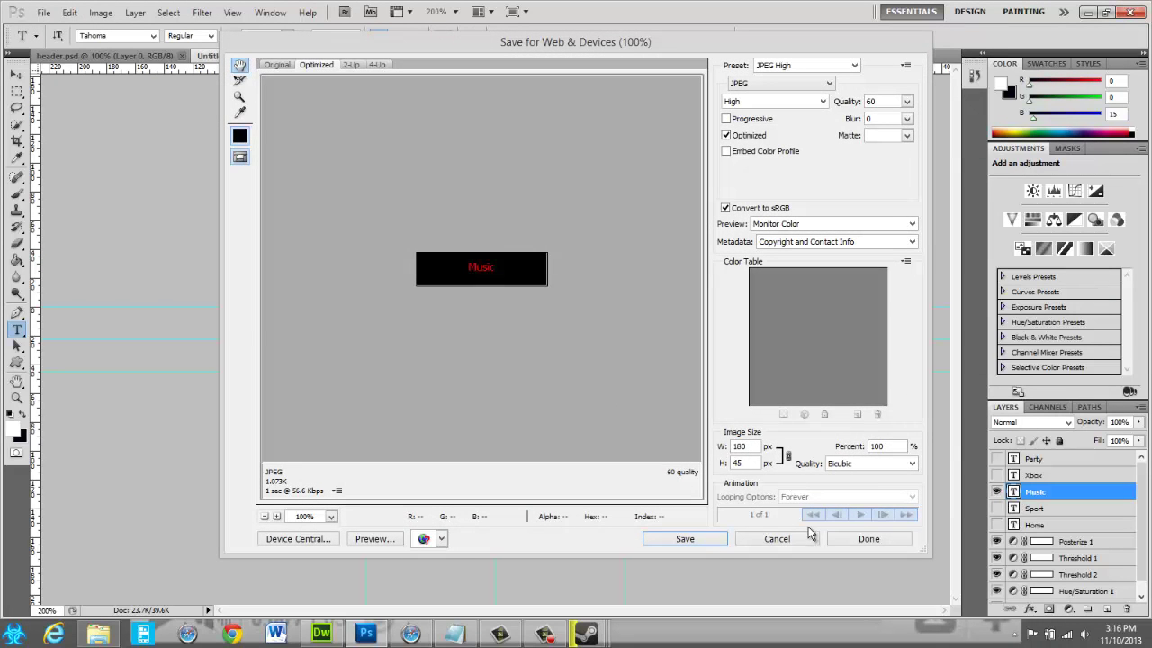
left_click(713, 538)
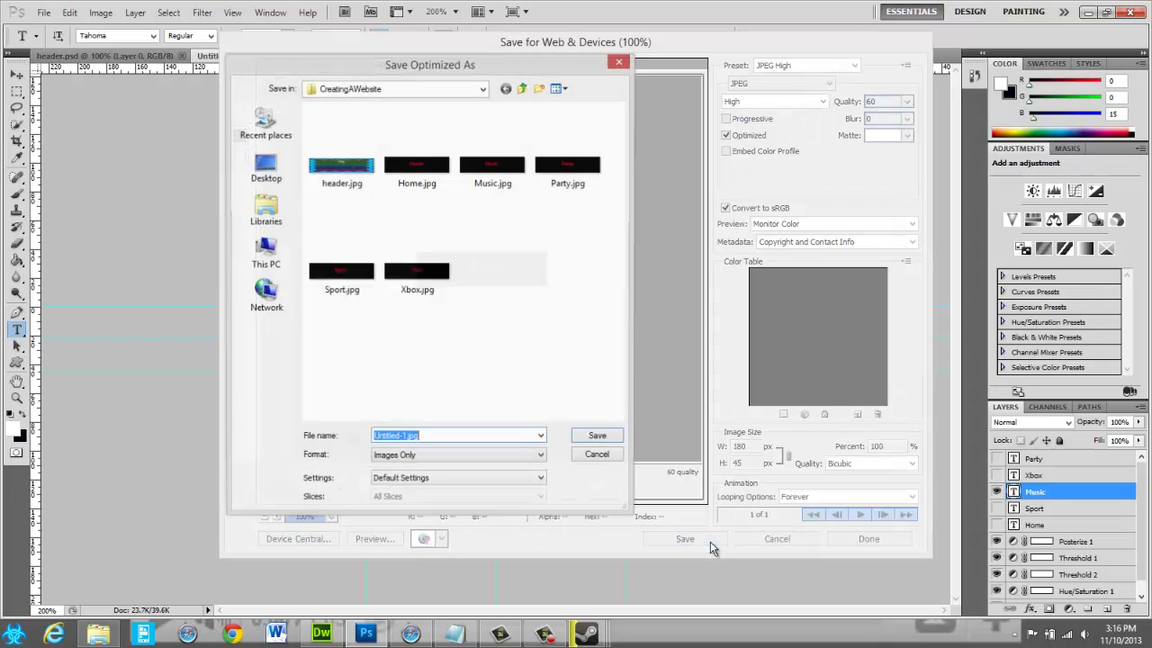
left_click(490, 173)
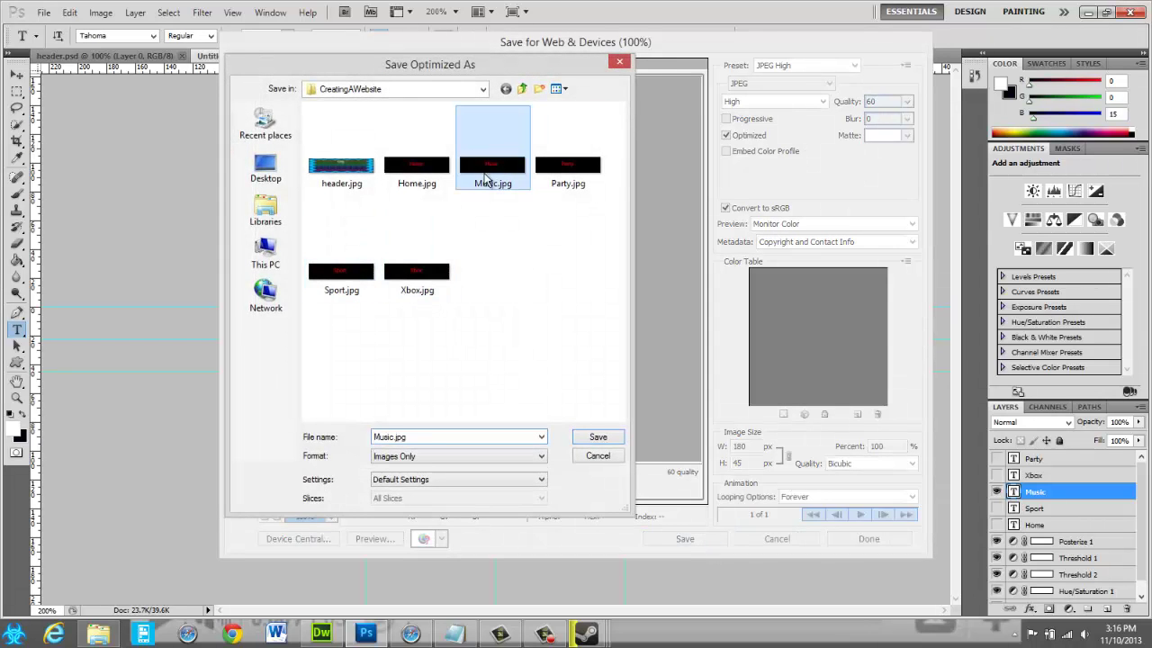
left_click(598, 437)
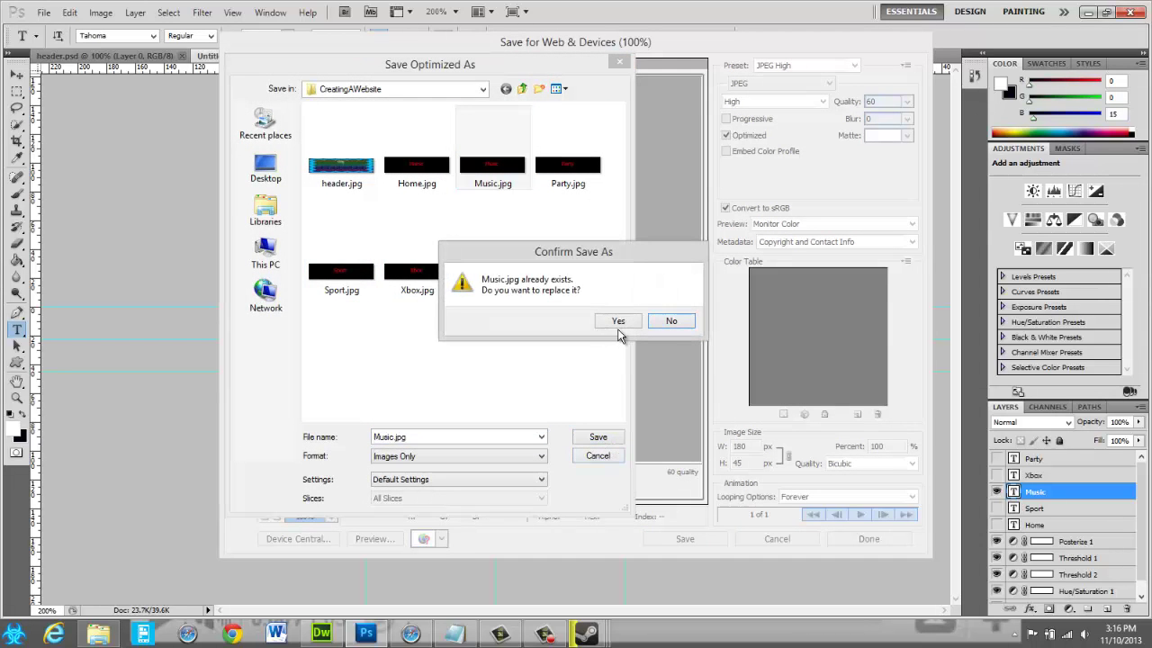
left_click(619, 326)
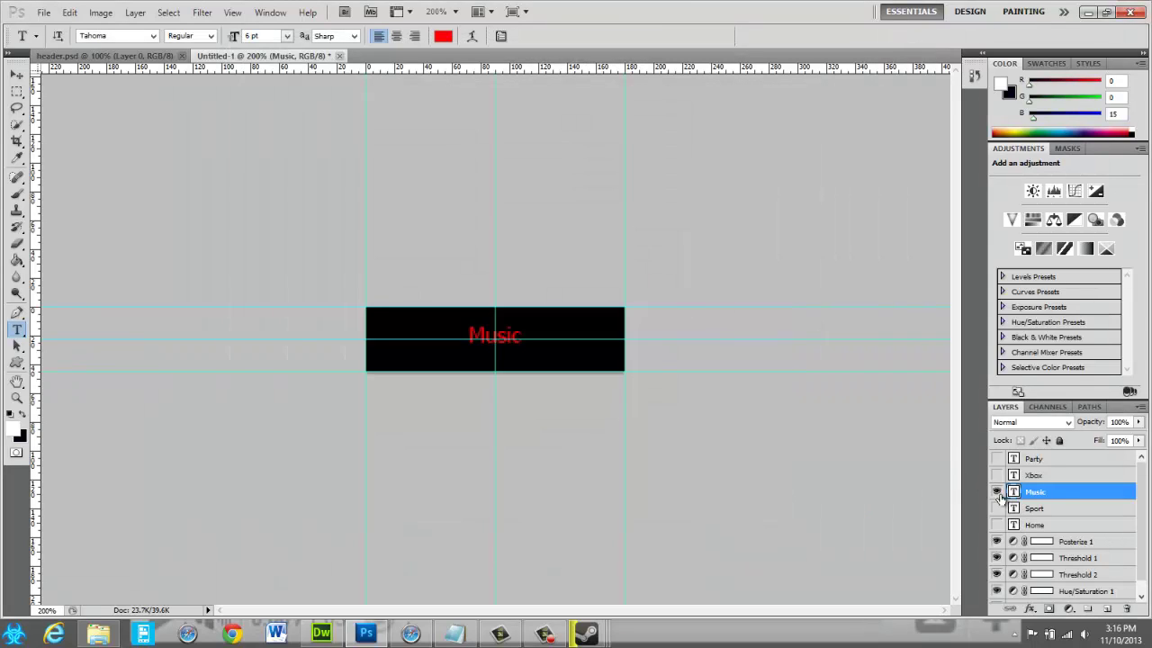
- Hide the Music and Sport labels, leaving only the Home label visible
left_click(997, 492)
left_click(1002, 510)
left_click(997, 509)
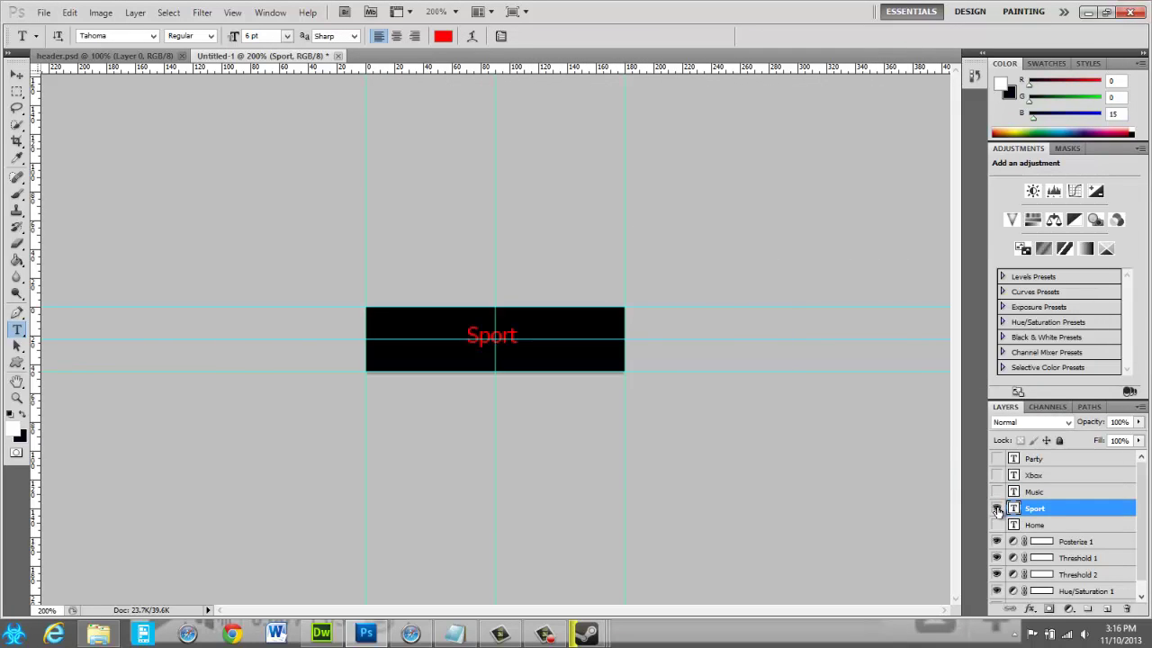
left_click(997, 509)
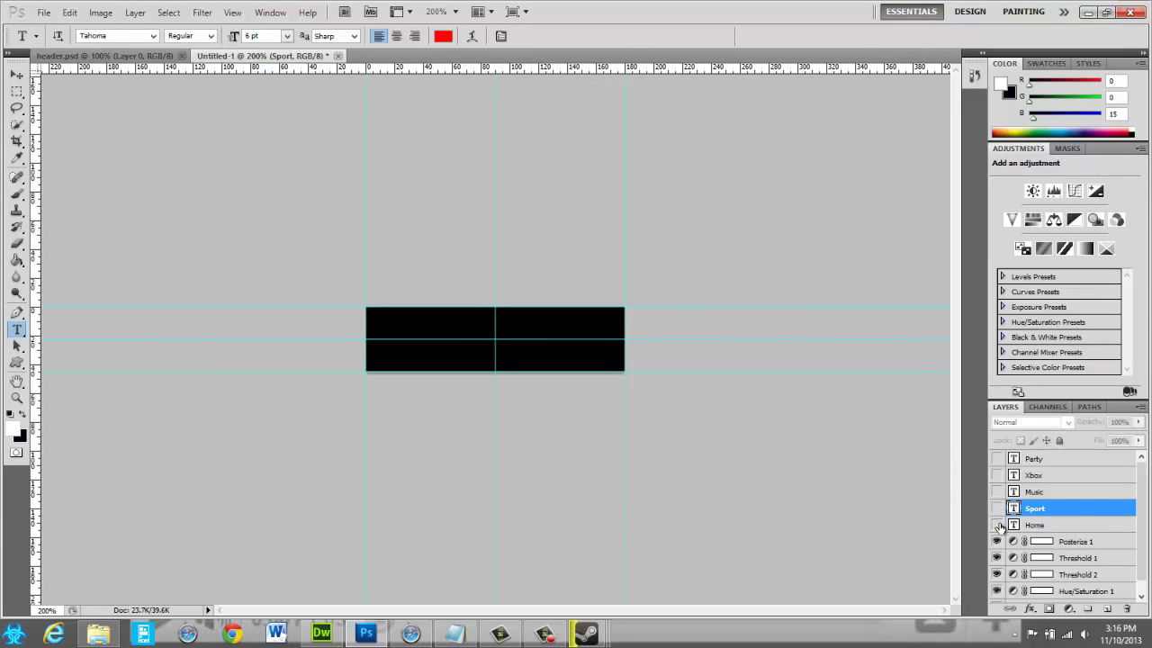
left_click(997, 525)
left_click(997, 526)
scroll(1003, 504, "down", 1)
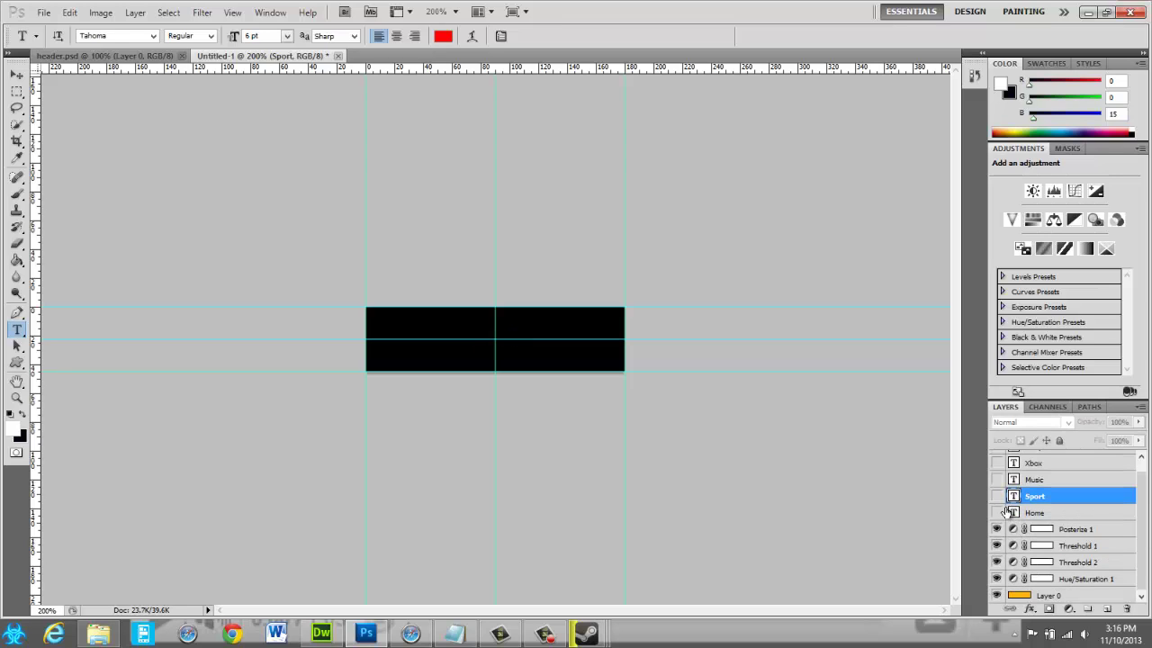
left_click(997, 513)
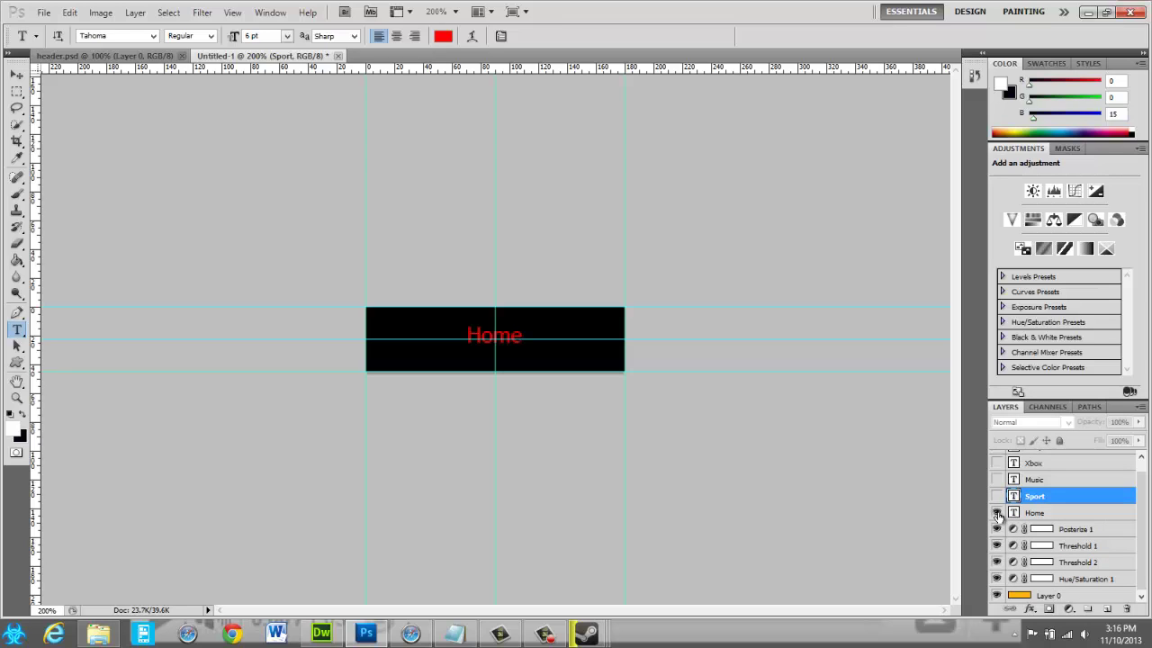
left_click(997, 513)
left_click(997, 513)
scroll(1004, 519, "up", 1)
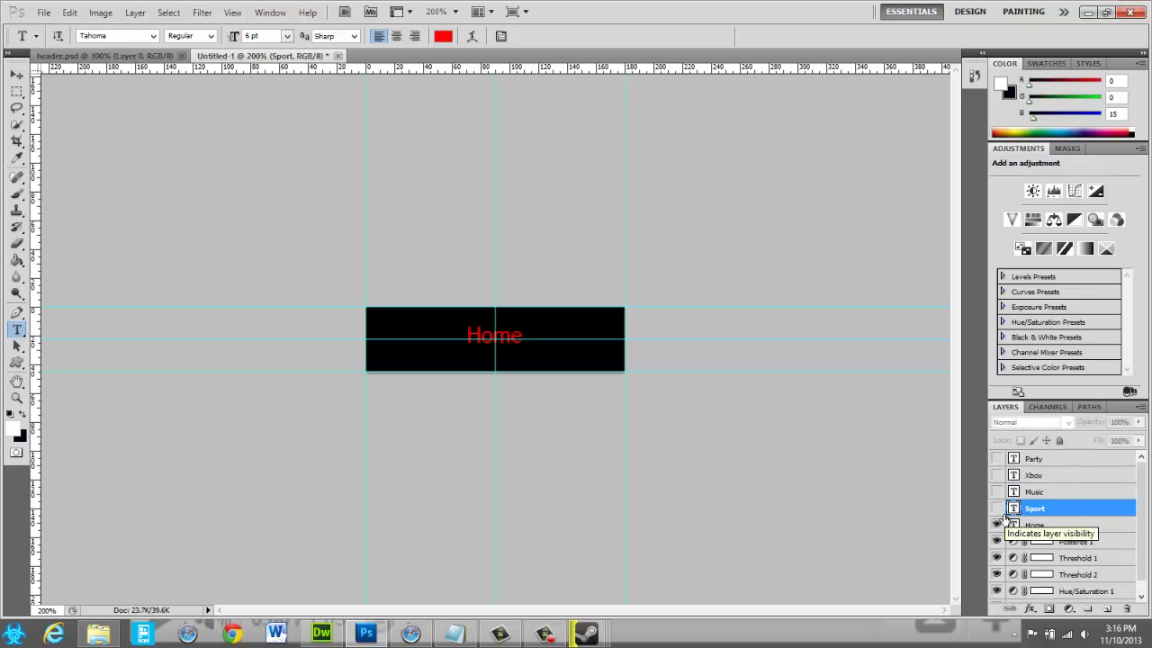
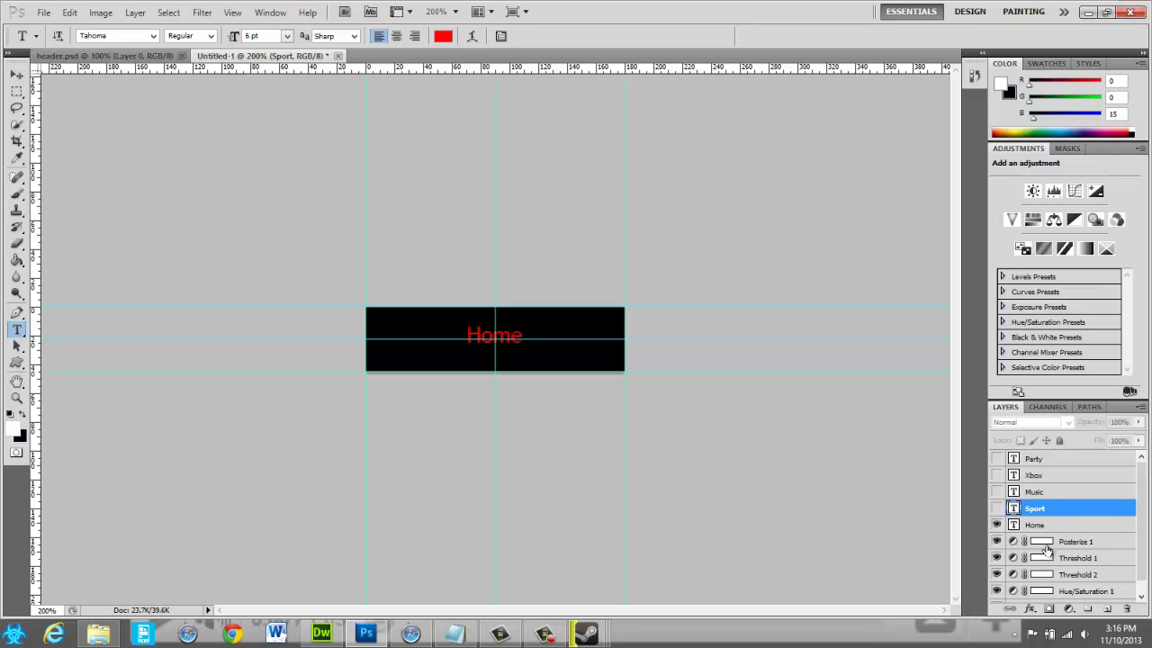
- Leave only the Home label layer visible and save the artwork as buttons.psd
mouse_move(999, 528)
left_mouse_down()
mouse_move(996, 463)
mouse_move(1008, 534)
left_mouse_up()
left_click(1022, 527)
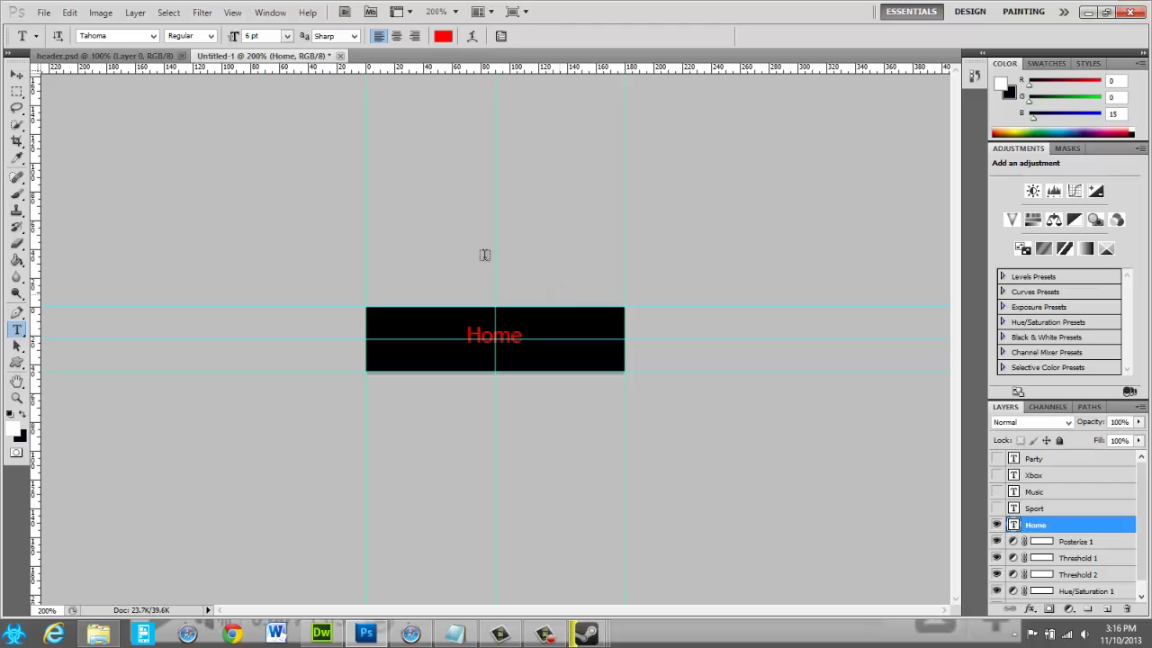
left_click(43, 13)
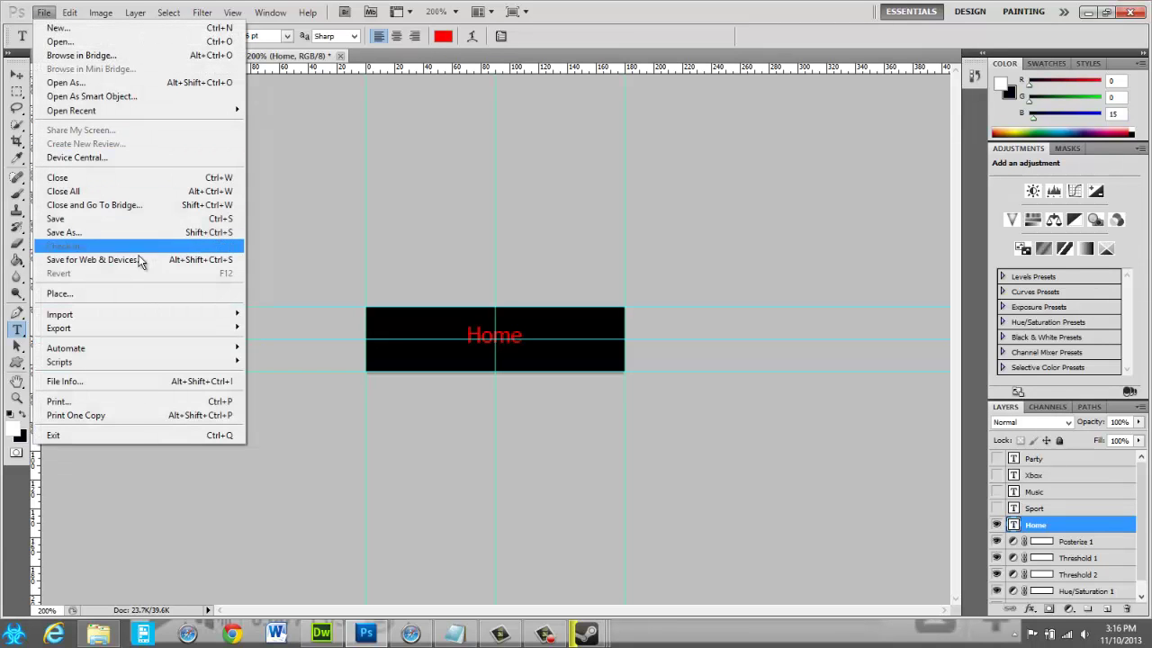
left_click(125, 232)
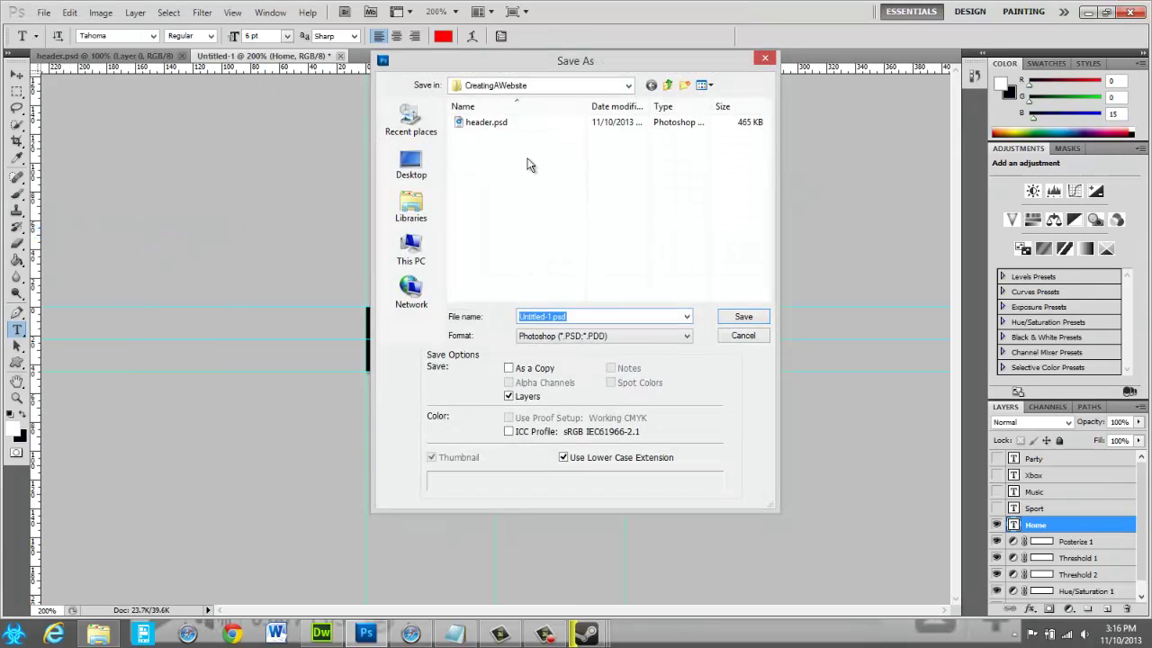
left_click(556, 317)
key("Return")
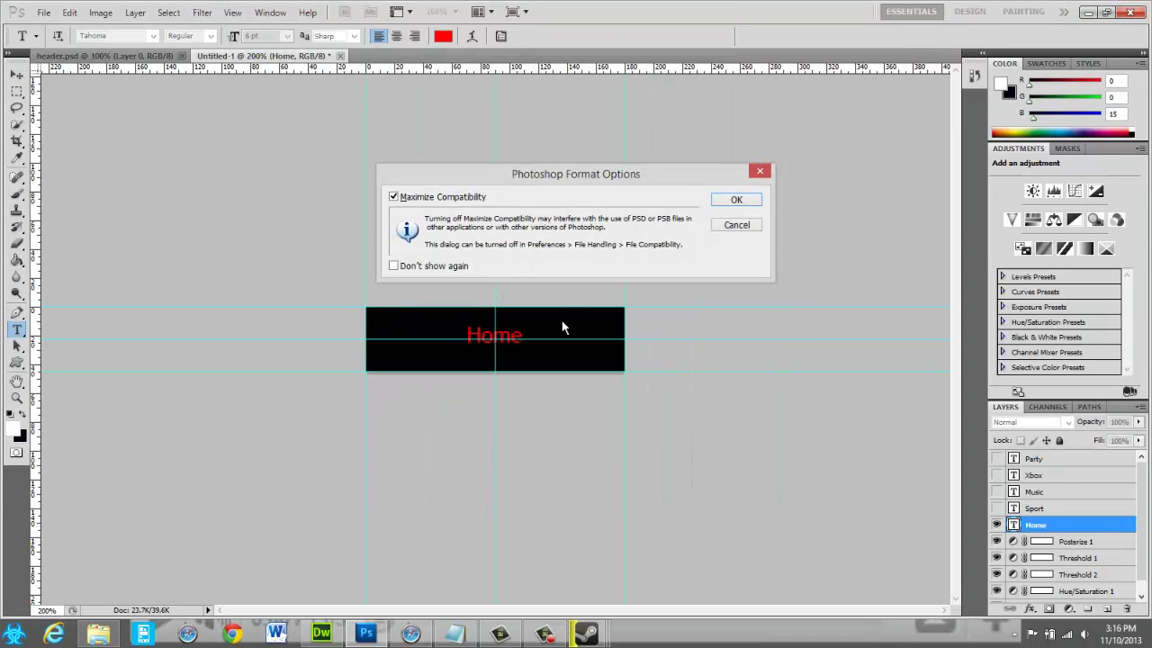
key("Return")
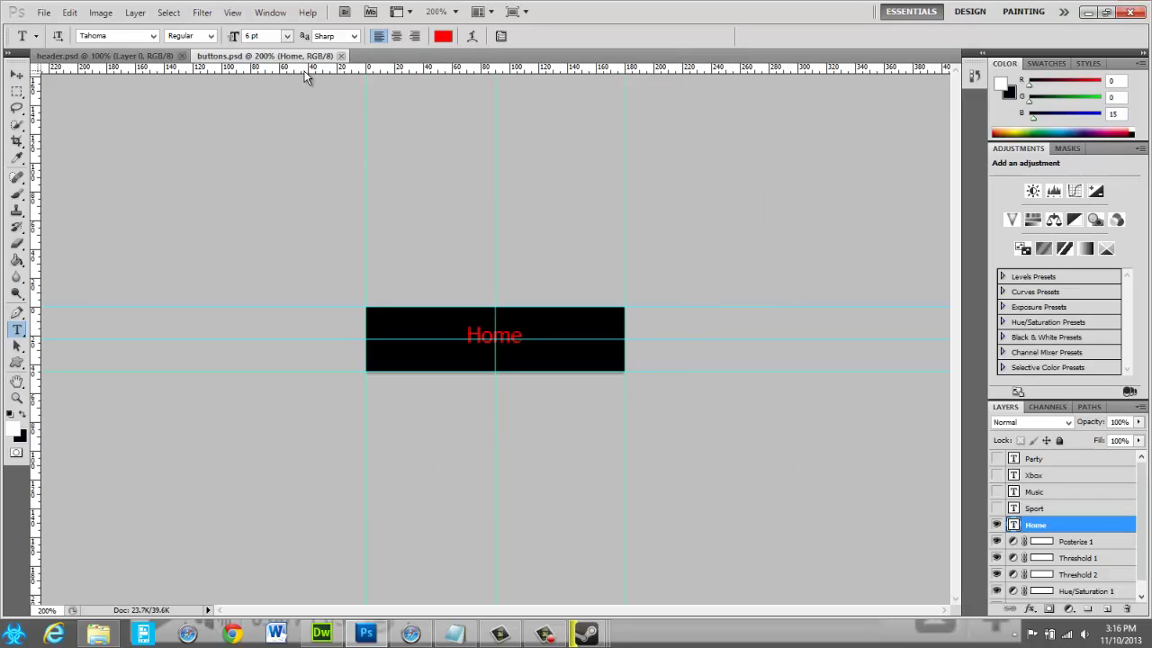
- Toggle the Sport label layer, then close buttons.psd without saving the changes
left_click(997, 509)
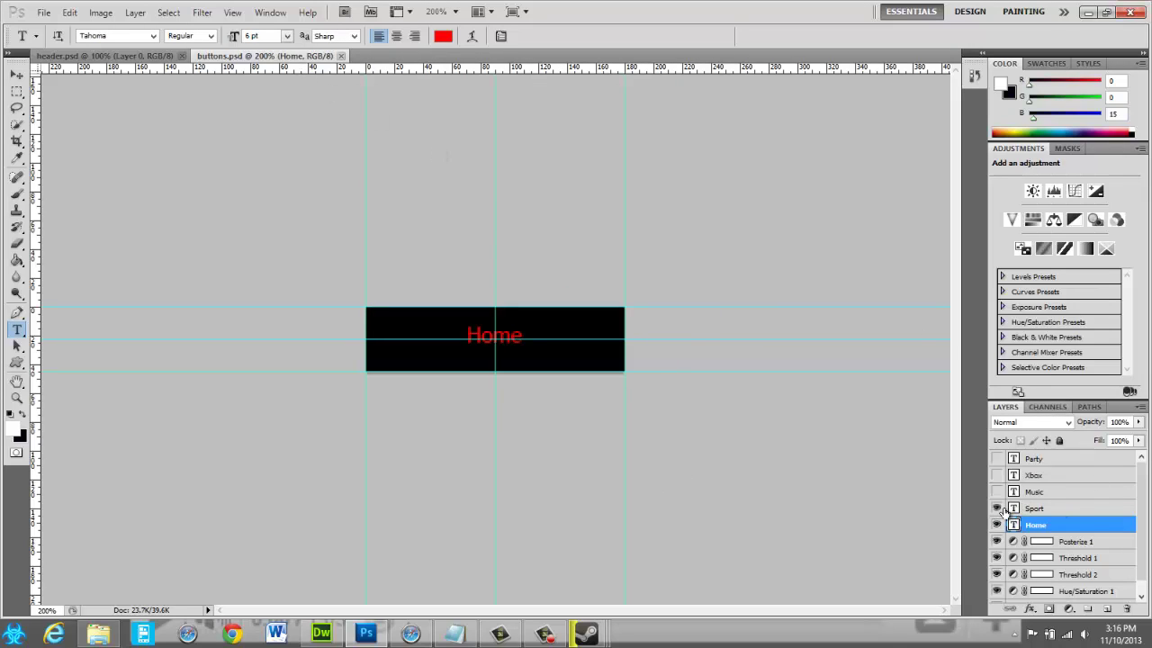
left_click(997, 509)
left_click(1047, 511)
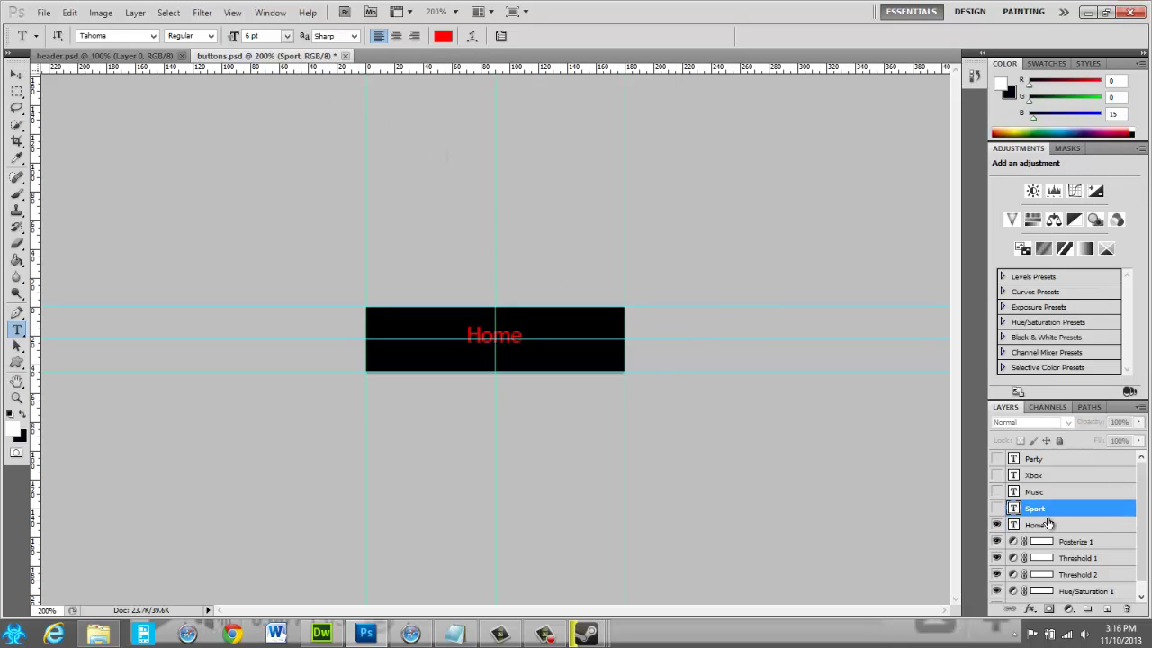
left_click(1051, 525)
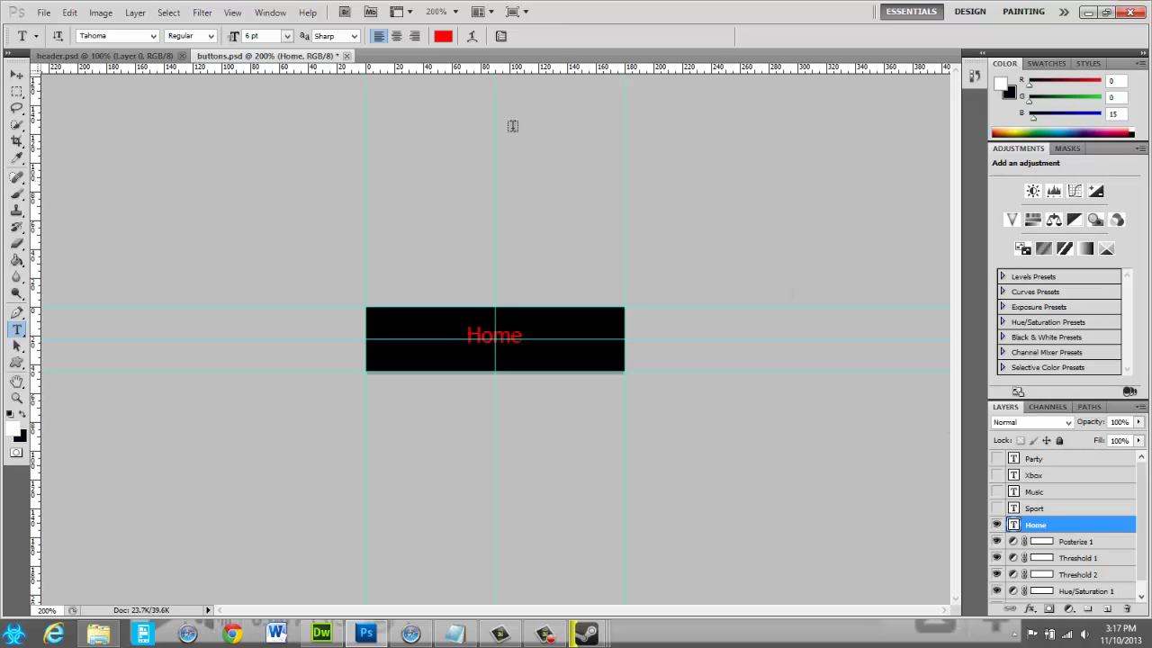
left_click(346, 56)
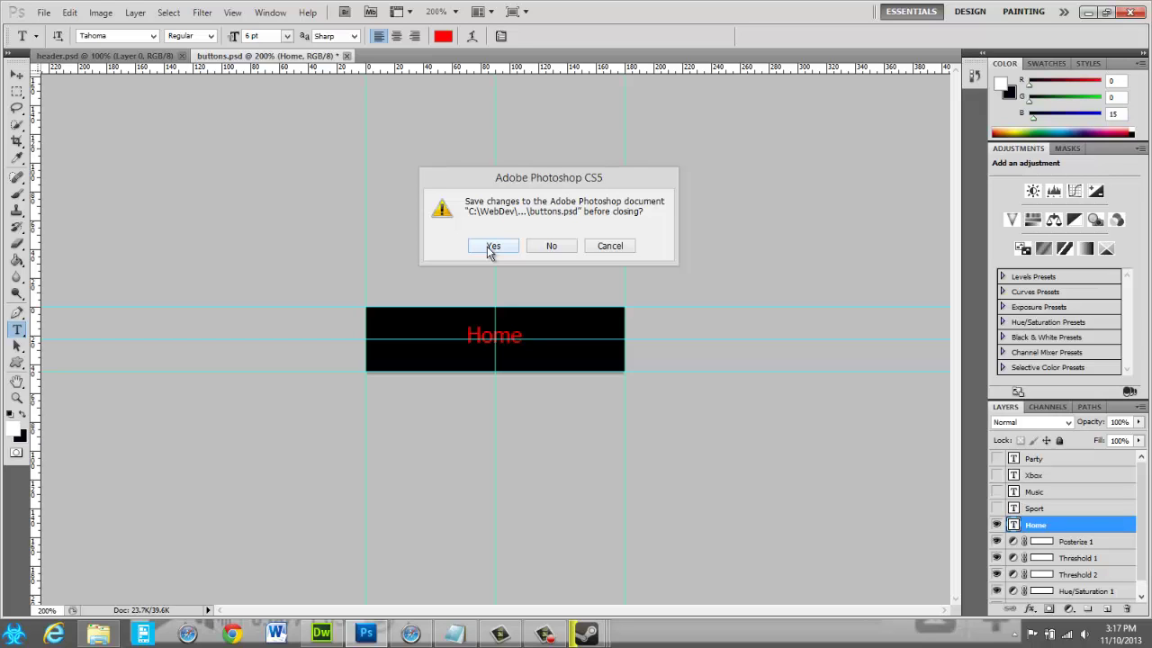
left_click(556, 245)
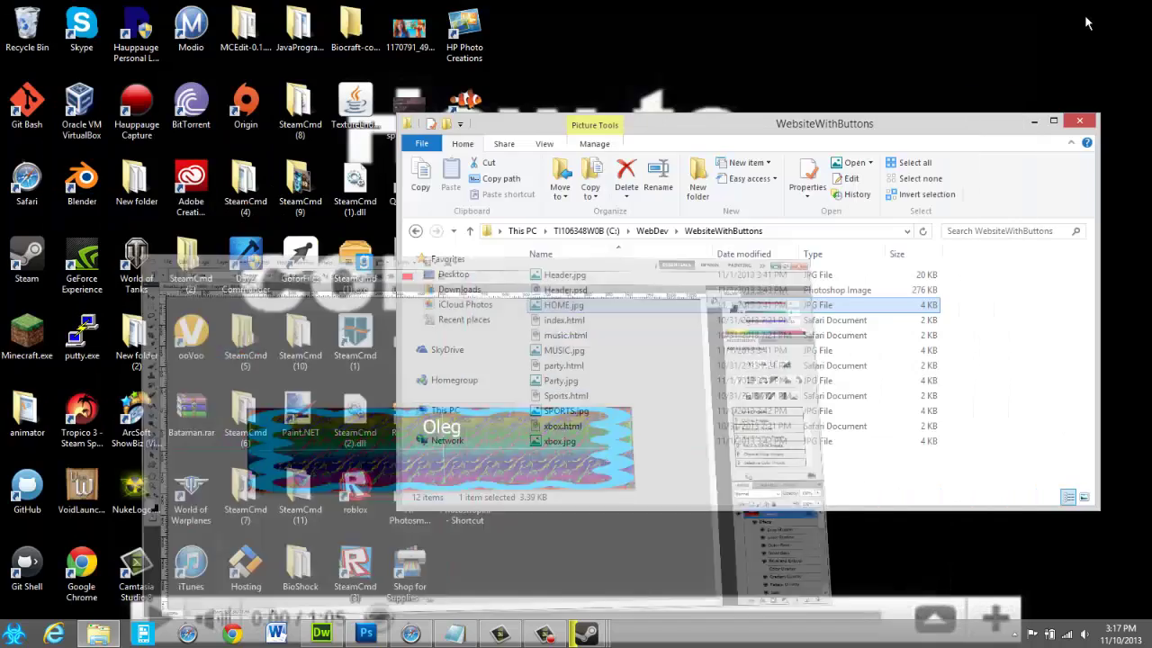
- Bring Dreamweaver with YouTubeParts.html back to the front
left_click(1088, 12)
left_click(322, 633)
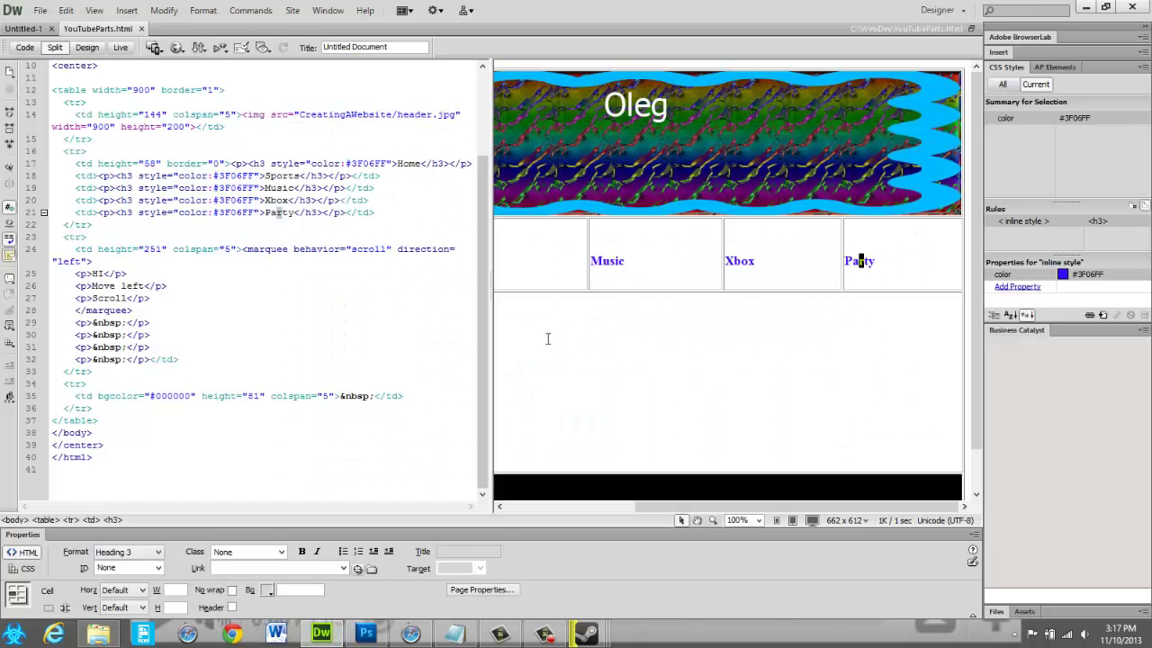
left_click(560, 265)
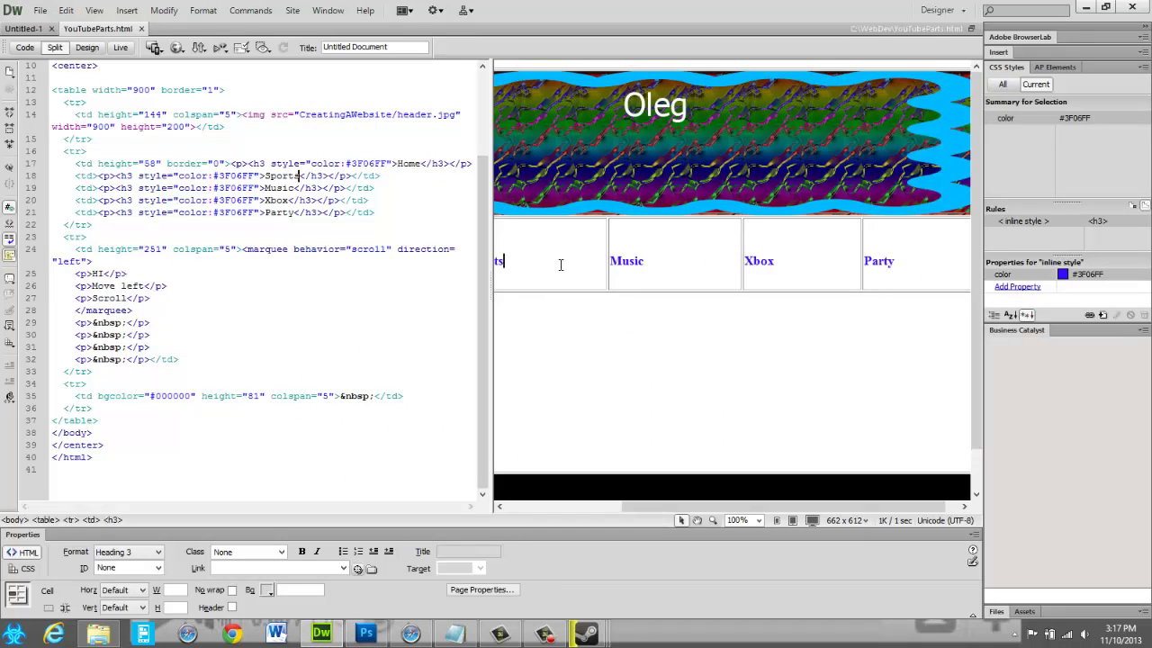
left_click_drag(652, 509, 567, 508)
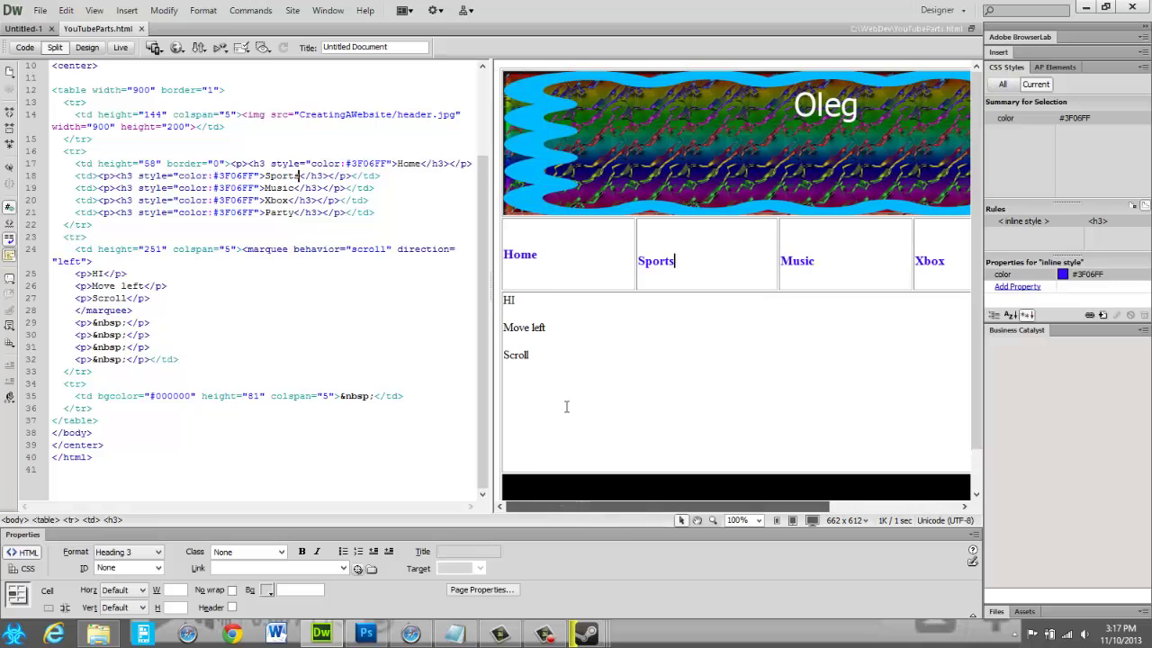
left_click(558, 259)
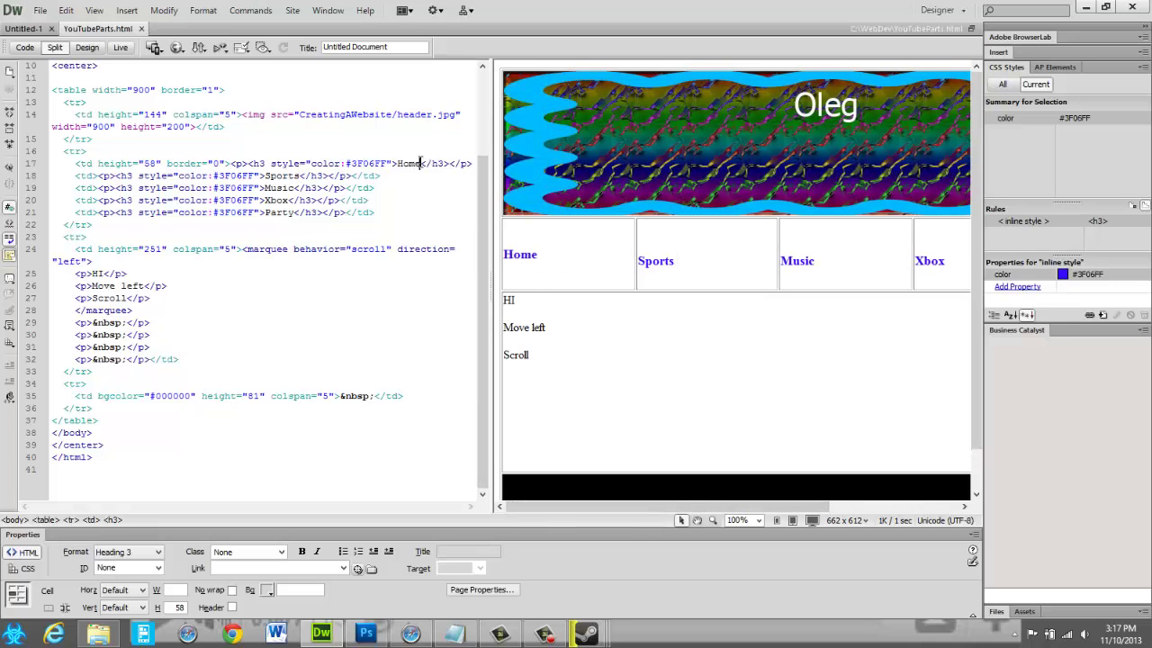
- Delete the Home paragraph and heading markup on line 17 and its border attribute
left_click_drag(420, 163, 265, 164)
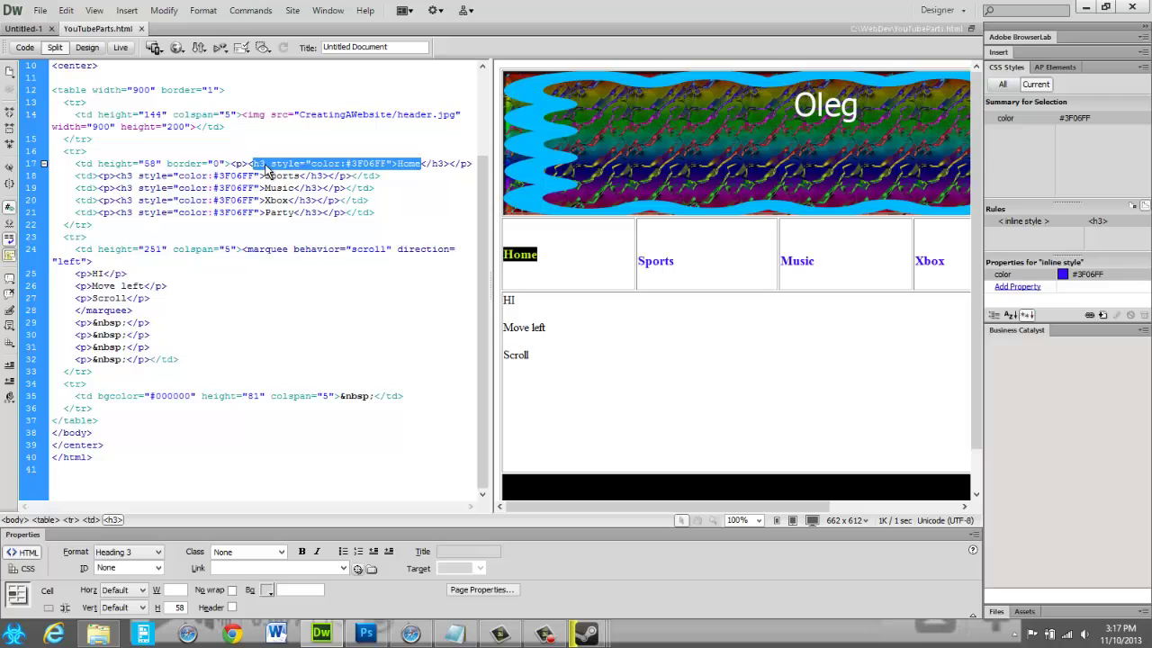
left_click(471, 164)
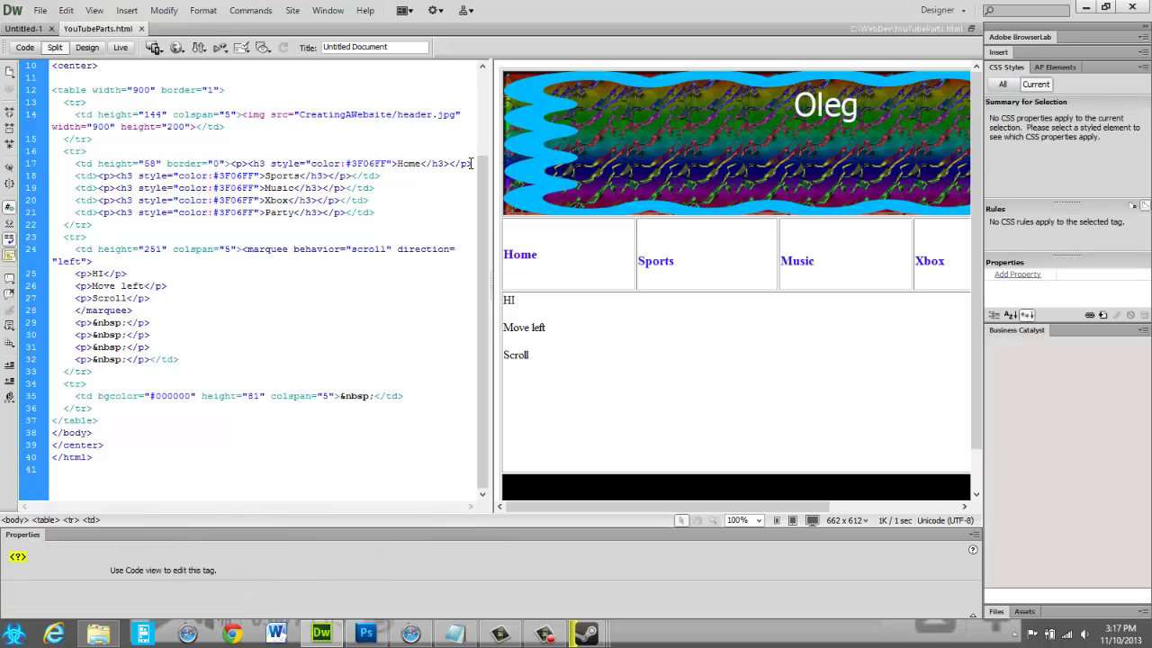
left_click_drag(472, 164, 233, 159)
key("Delete")
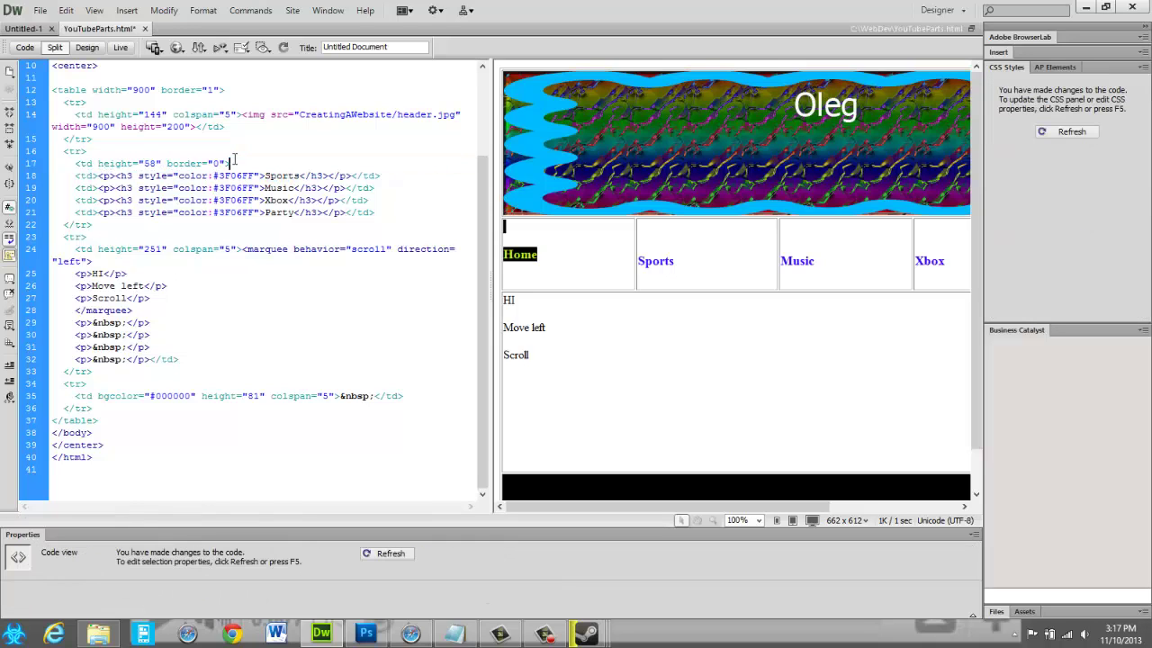
key("BackSpace")
key("BackSpace")
key("BackSpace")
left_click(565, 453)
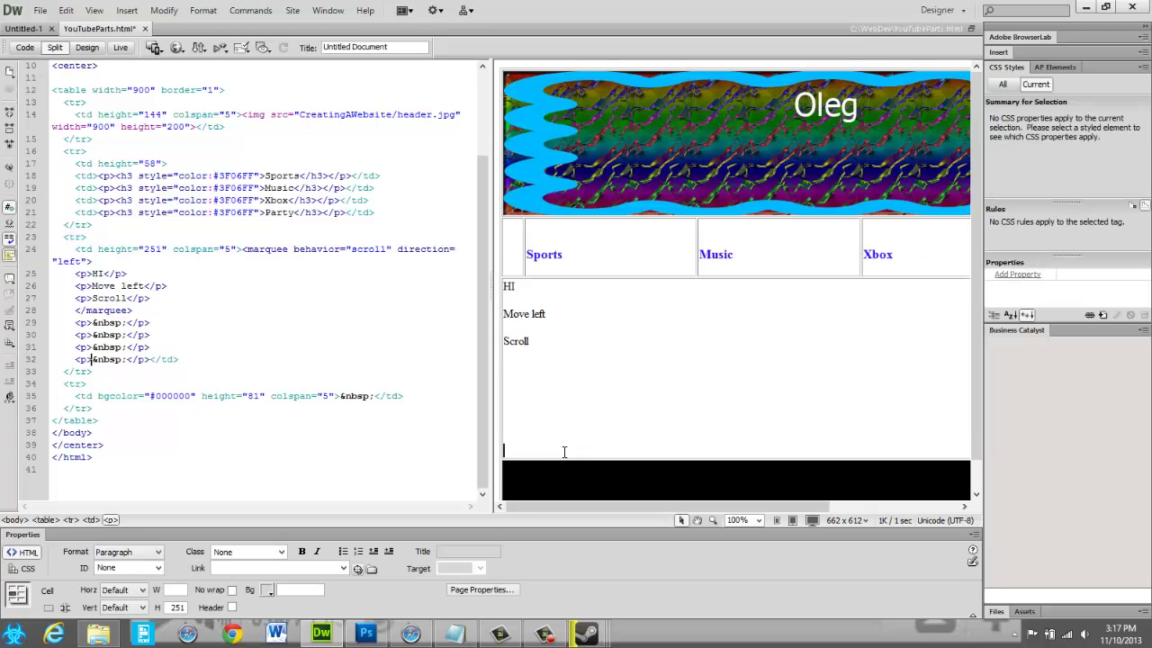
left_click_drag(754, 509, 551, 486)
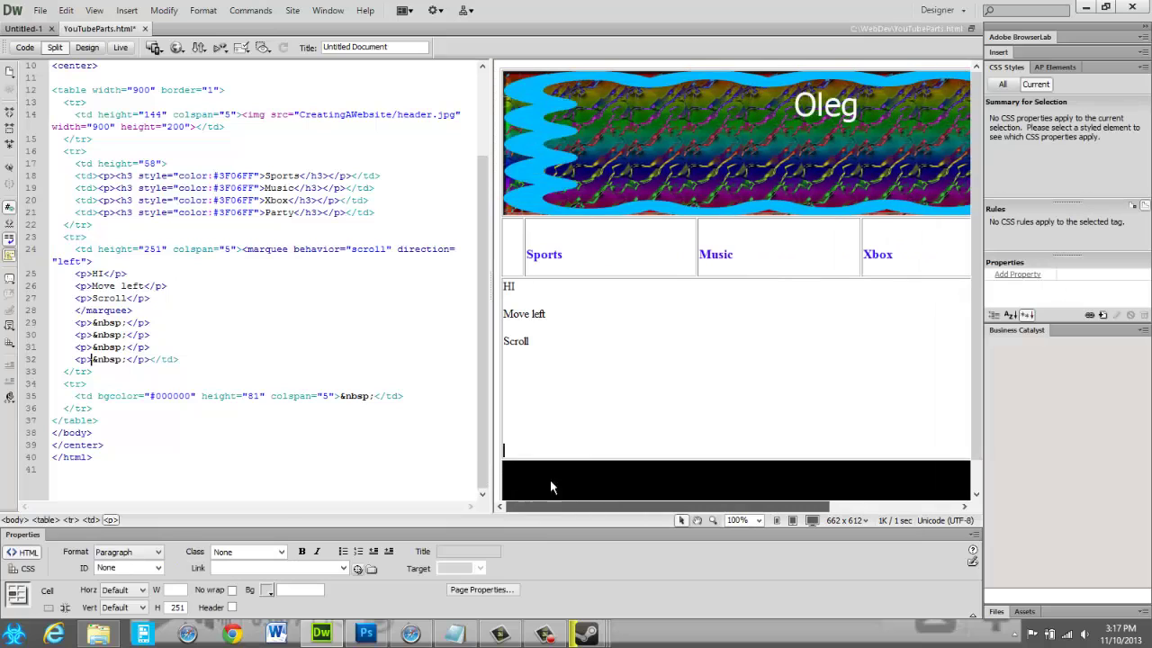
left_click(505, 269)
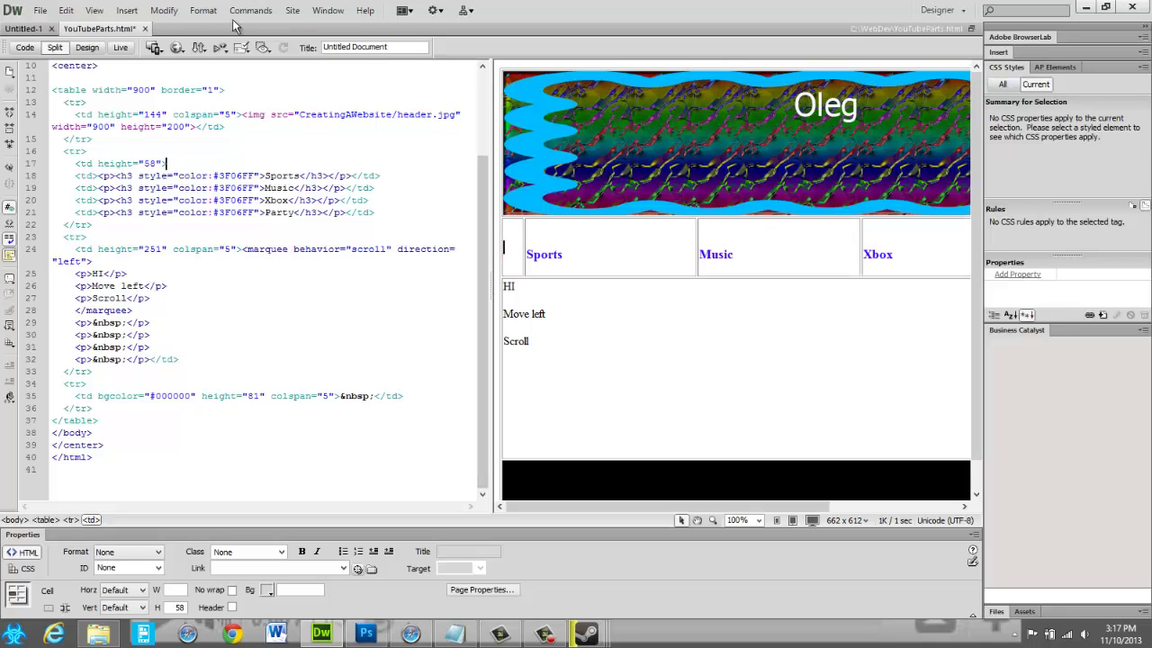
- Insert Home.jpg as an image into the first navigation cell
left_click(126, 10)
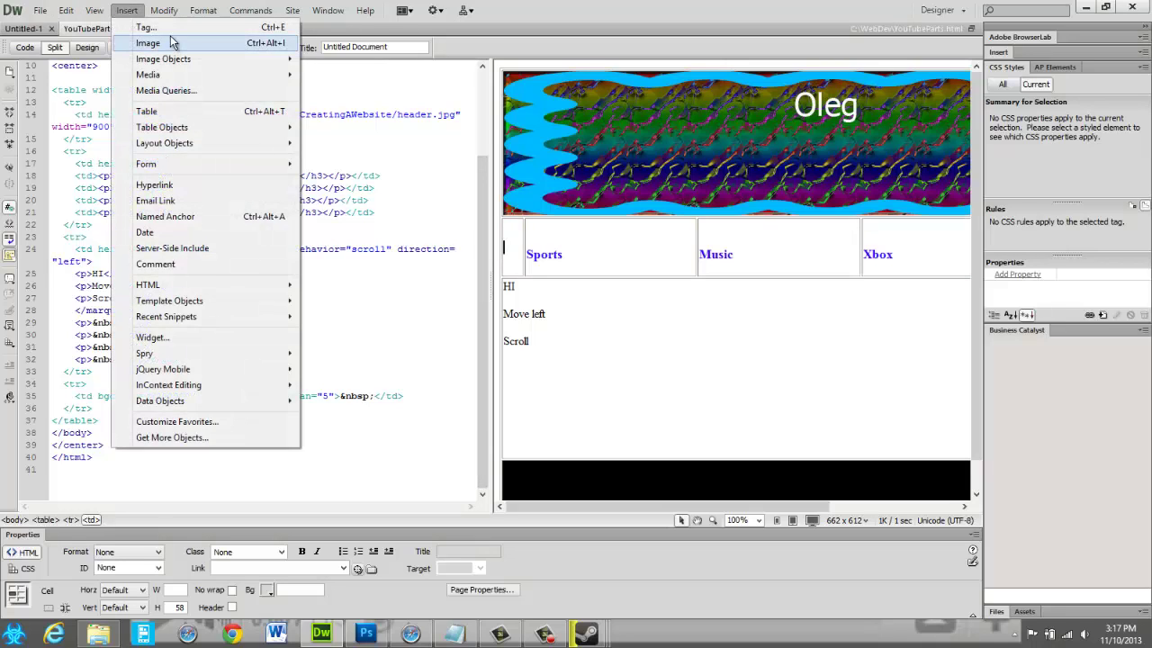
left_click(148, 39)
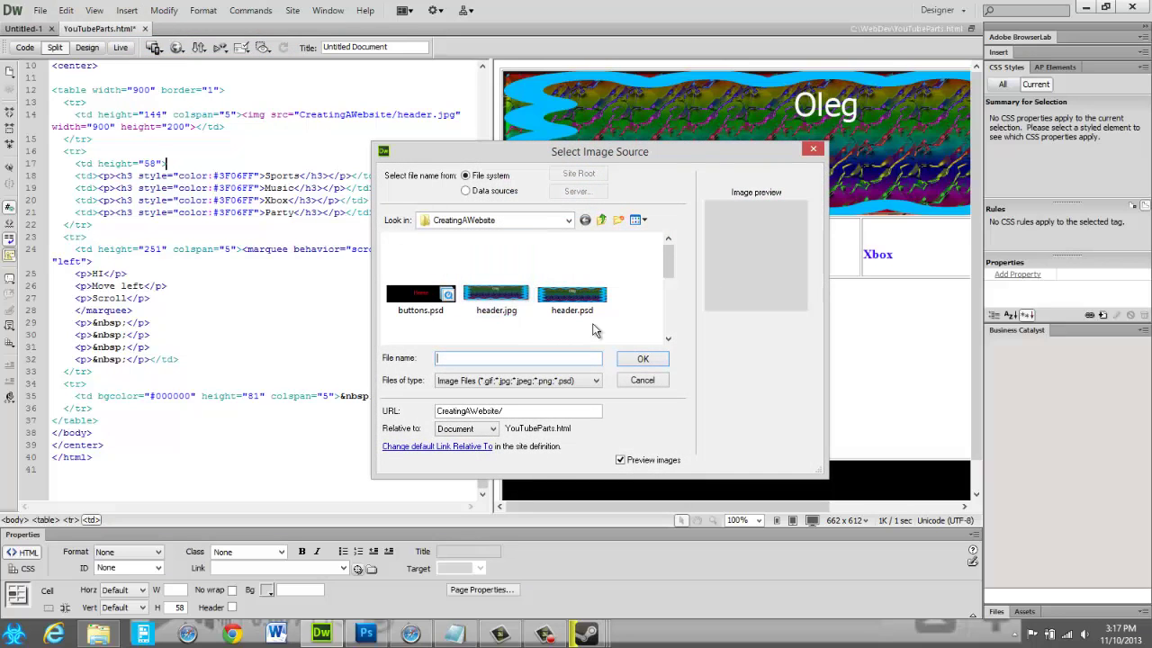
left_click_drag(671, 263, 671, 294)
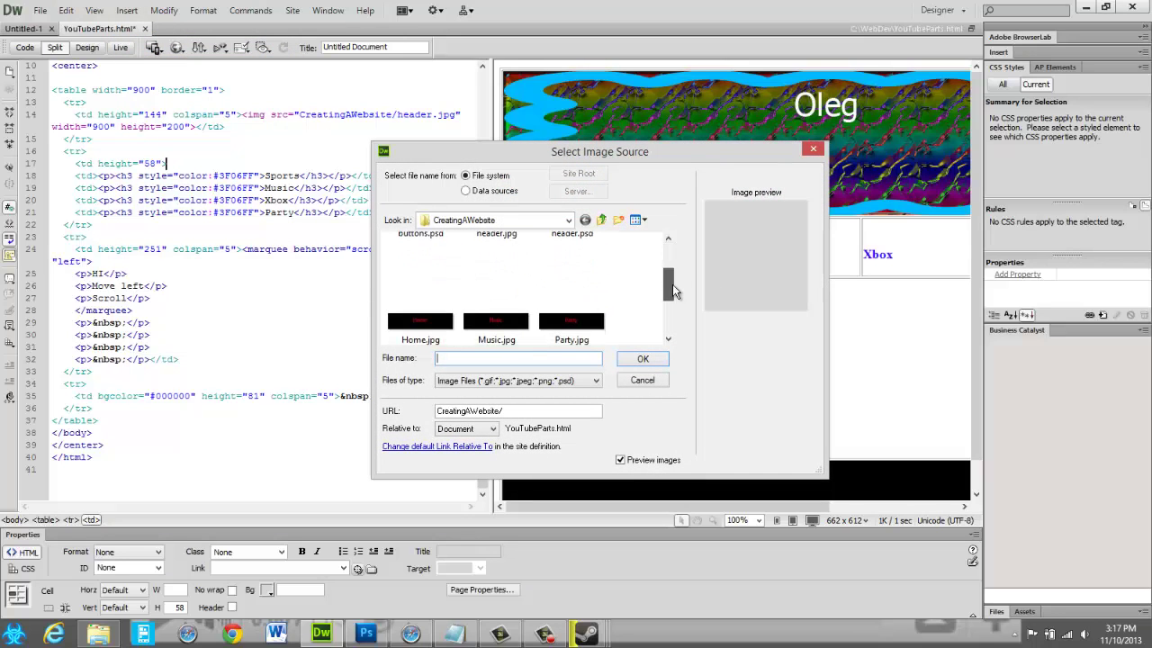
left_click(421, 302)
left_click(641, 360)
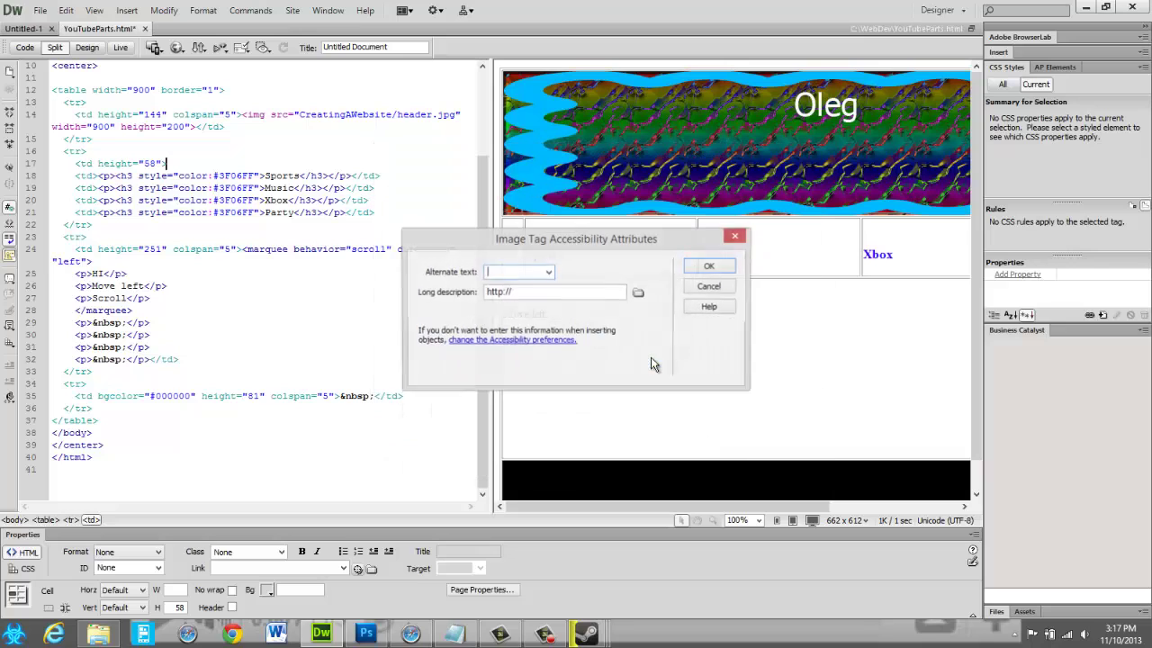
left_click(706, 267)
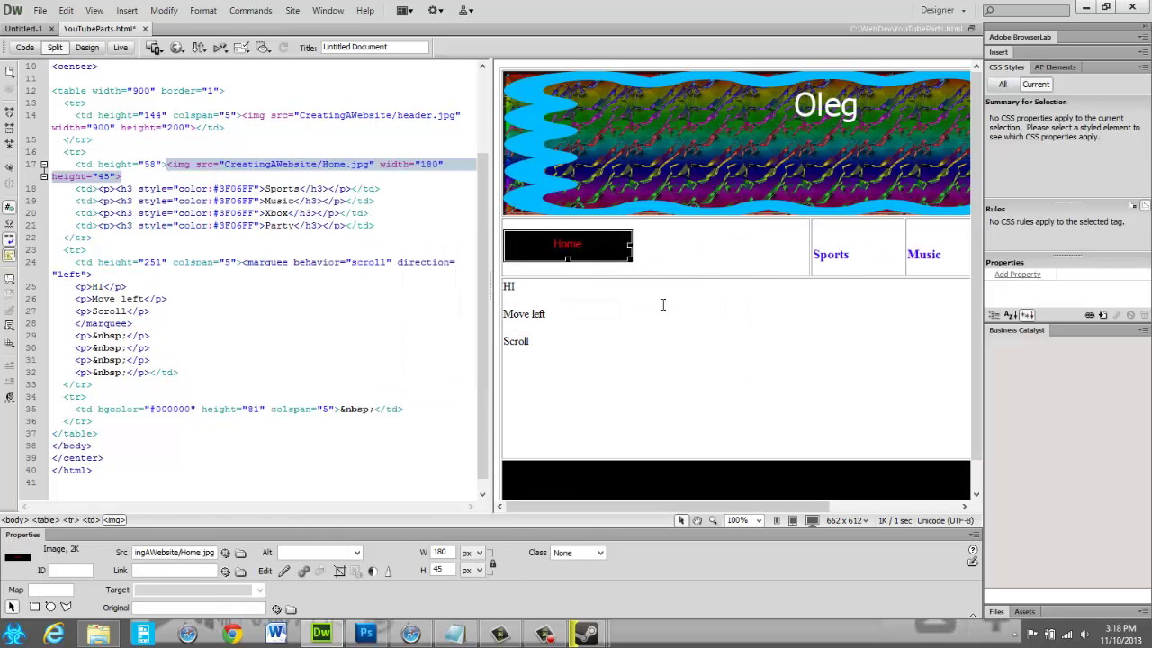
- Change the Home cell's height from 58 to 45
left_click(664, 305)
left_click(622, 247)
left_click(622, 234)
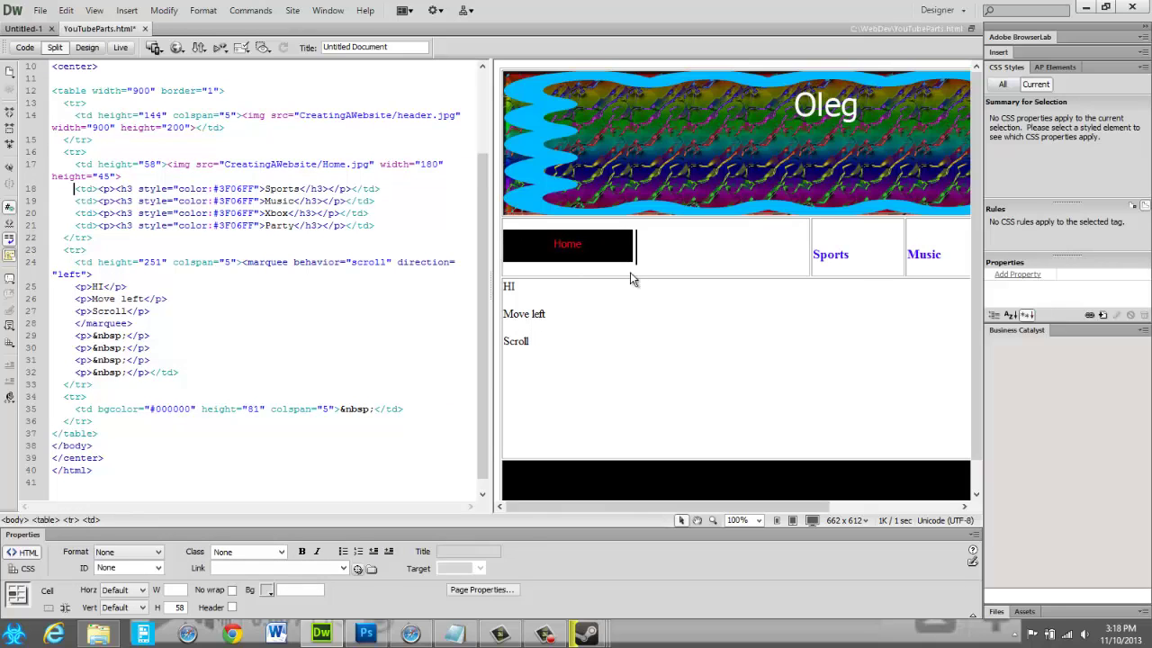
left_click(597, 248)
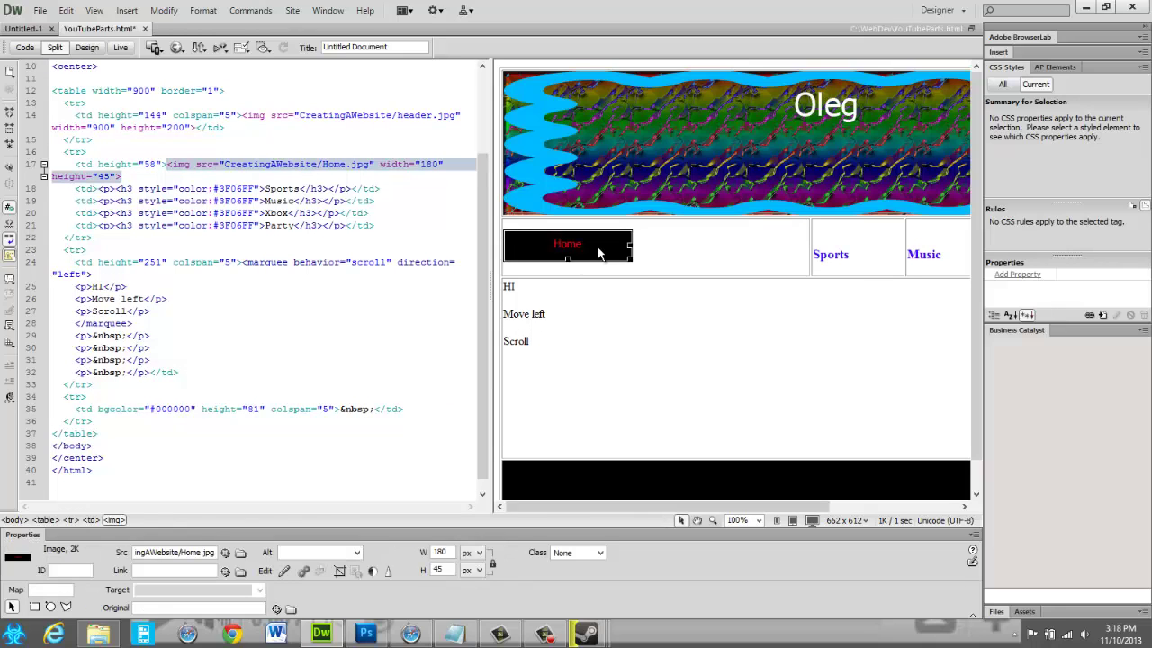
left_click(658, 249)
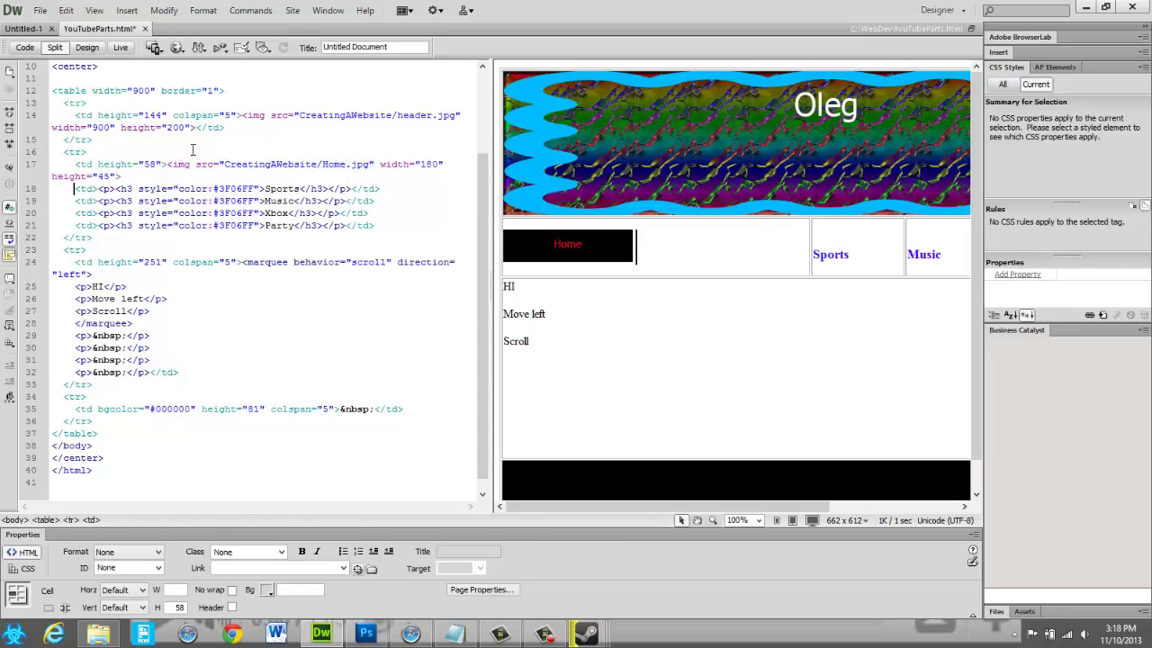
left_click(154, 164)
key("BackSpace")
key("BackSpace")
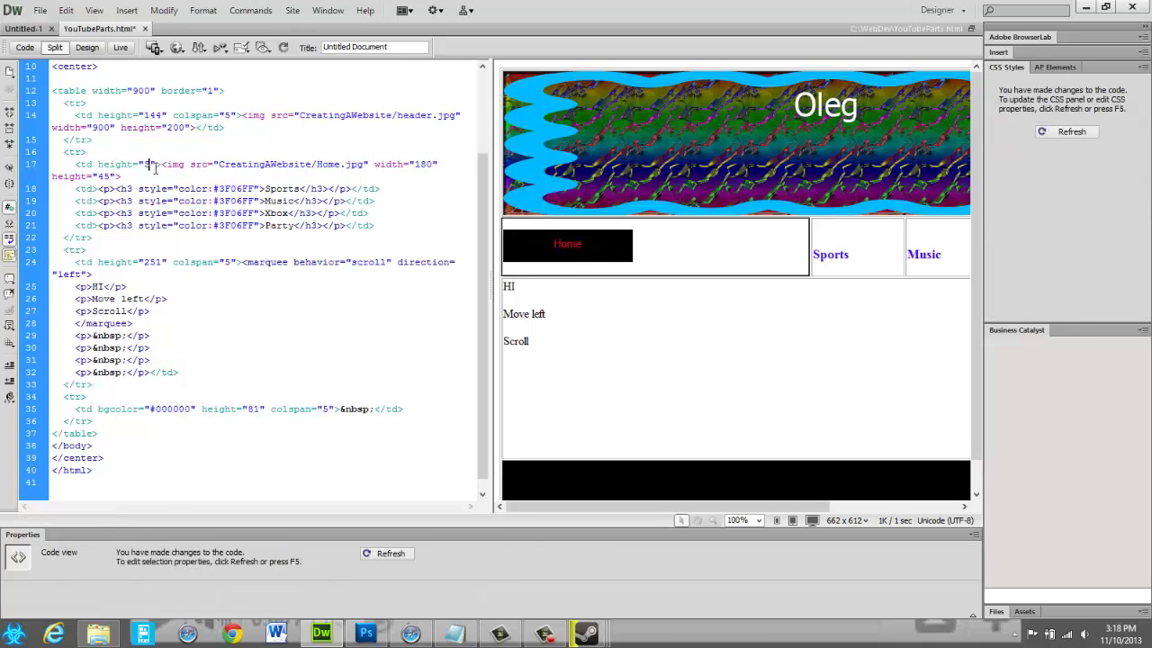
type("45")
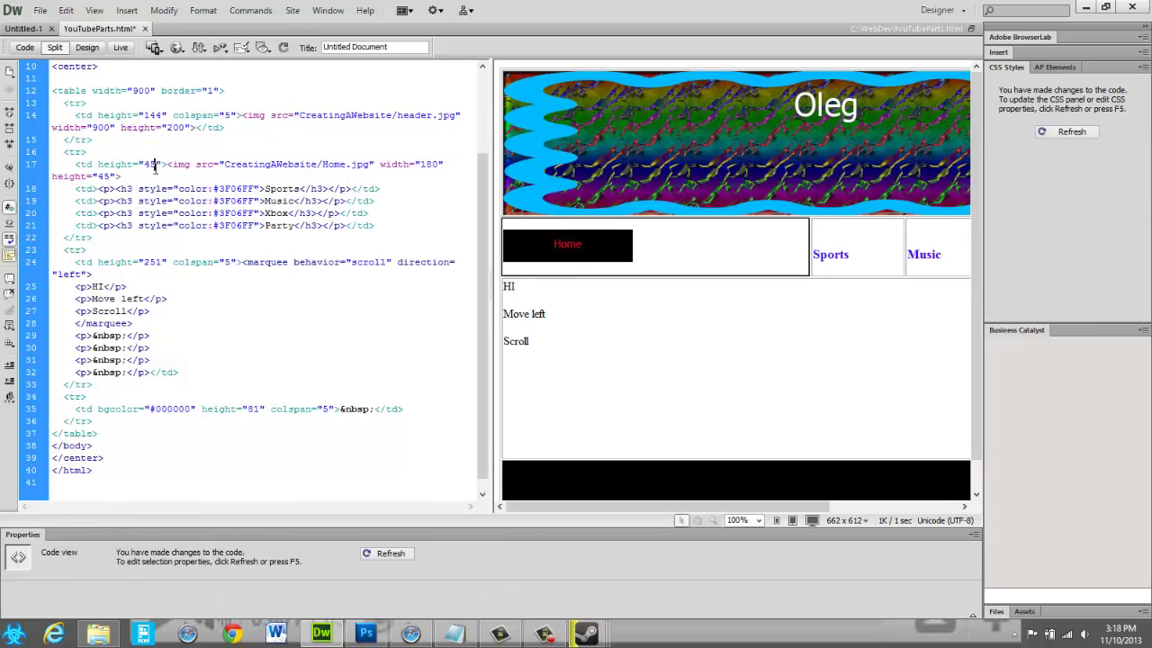
left_click(646, 324)
- Add border="0" to the Home cell's tag in Code view
left_click(644, 268)
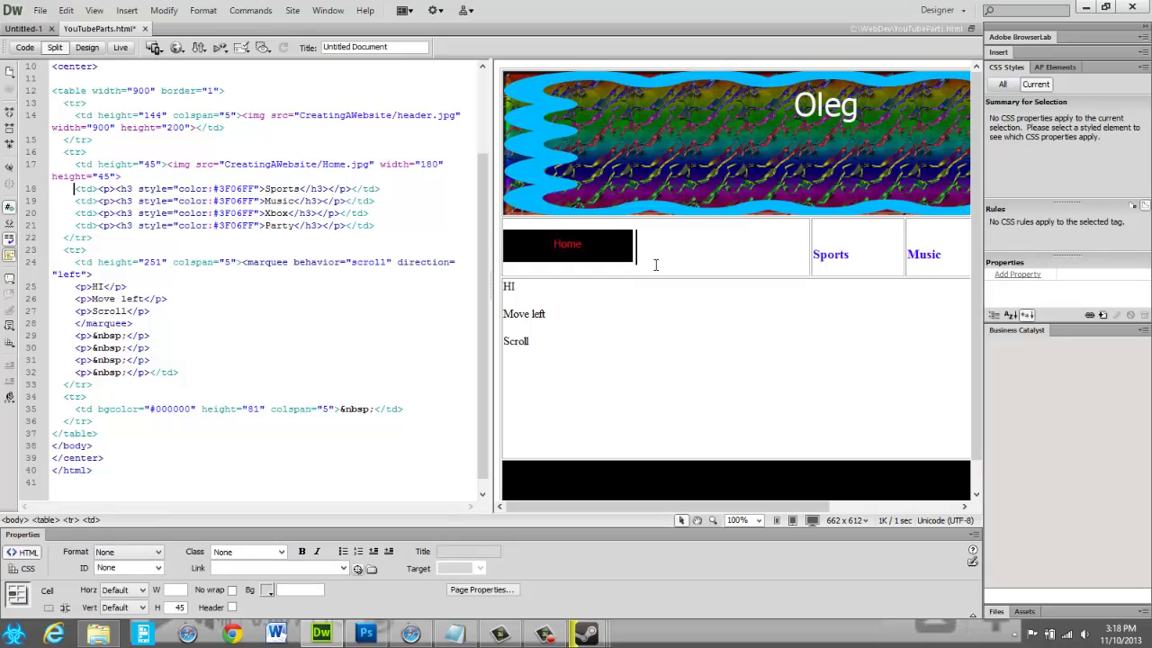
left_click(591, 241)
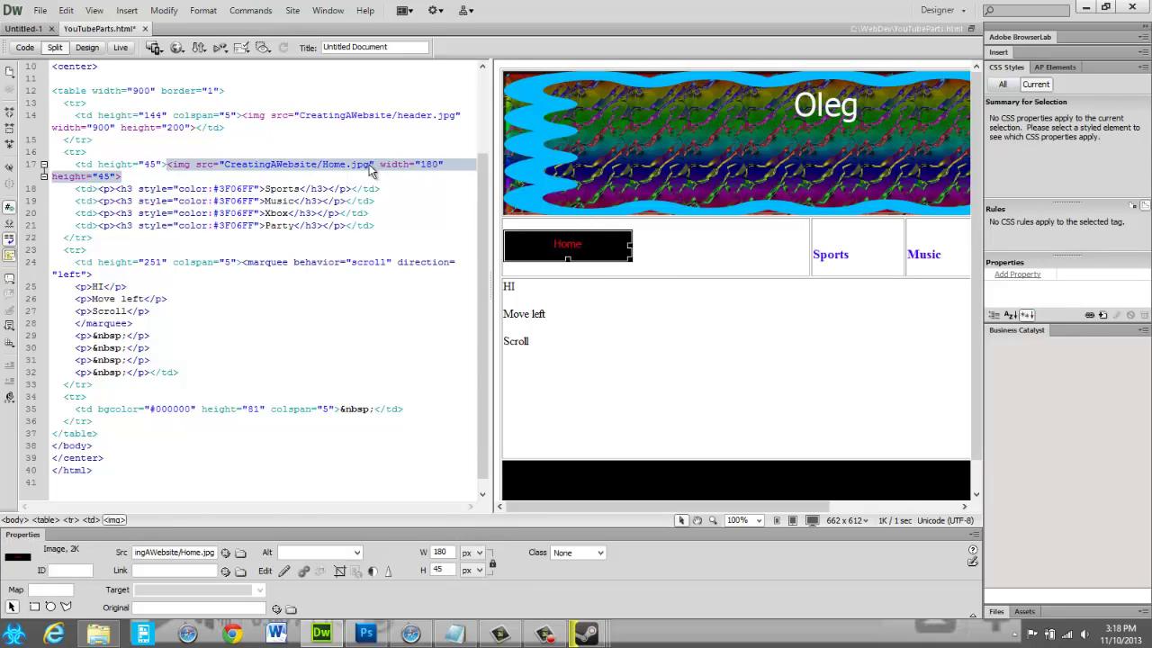
left_click(155, 165)
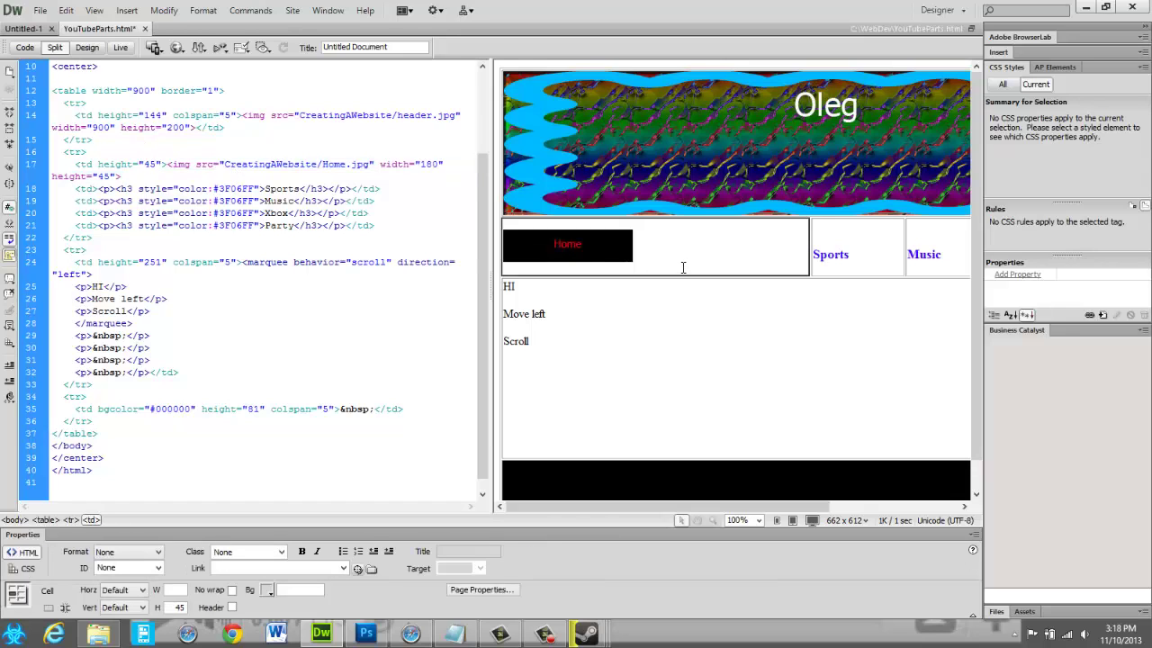
type("border")
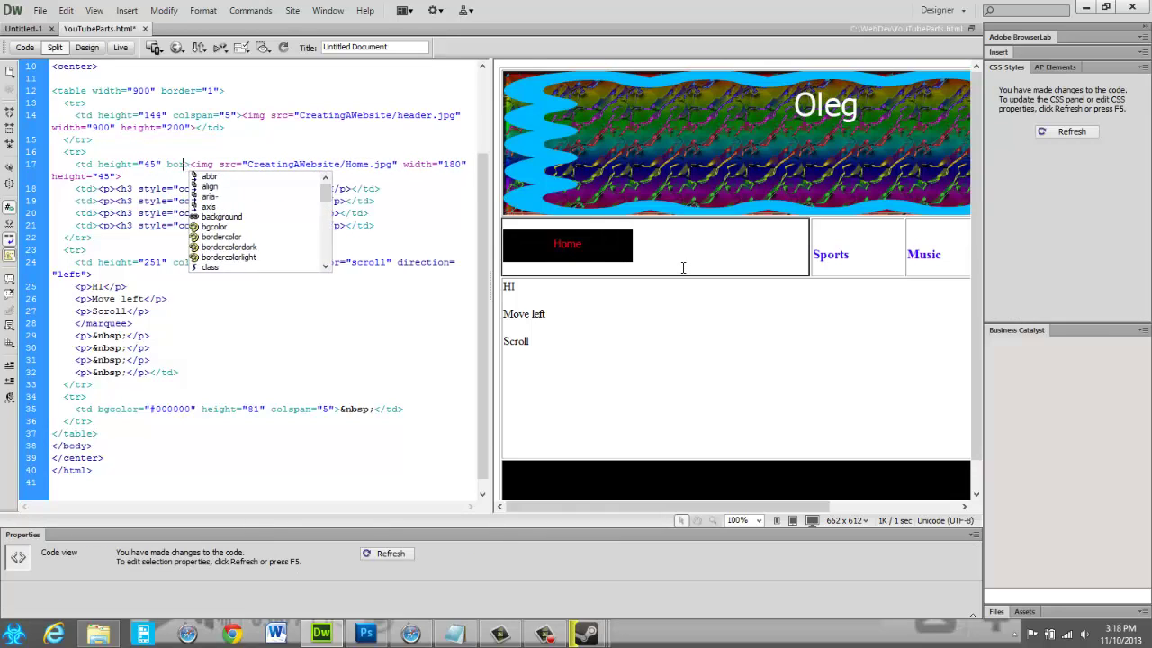
key("Return")
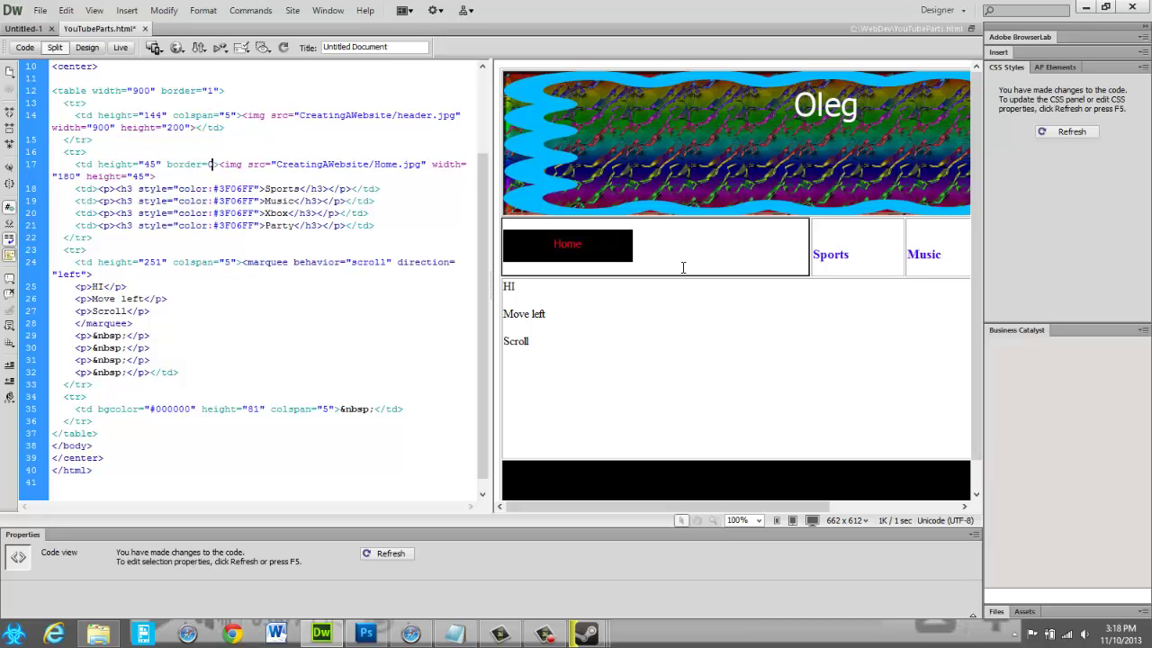
key("BackSpace")
type("\"1")
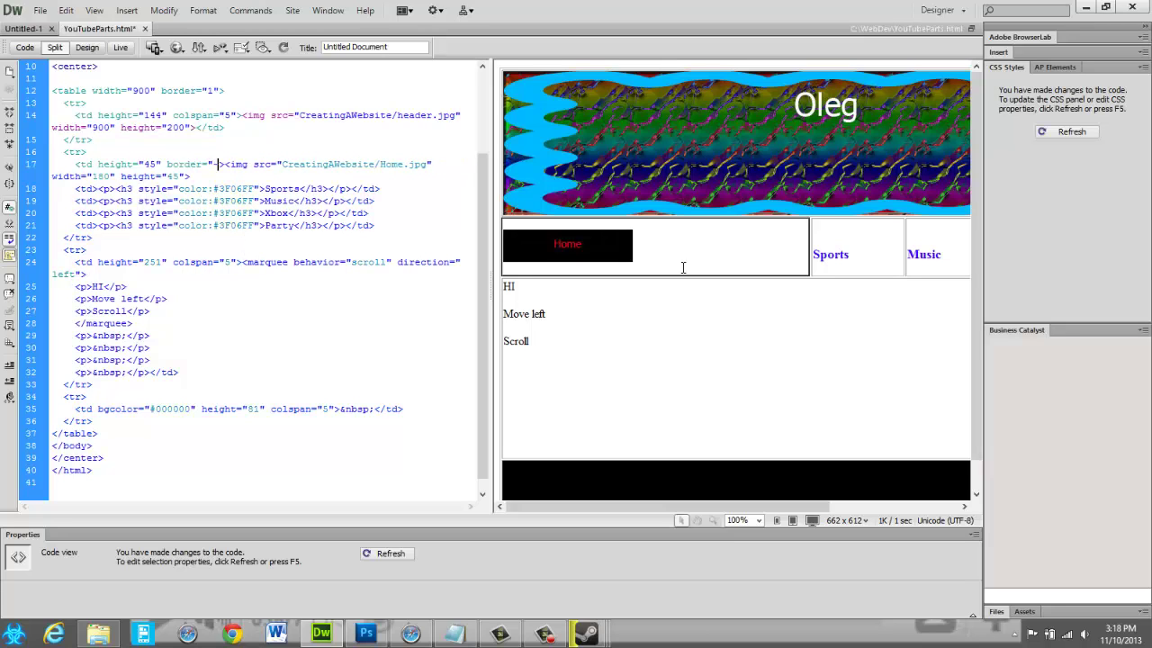
key("BackSpace")
type("0")
left_click(713, 291)
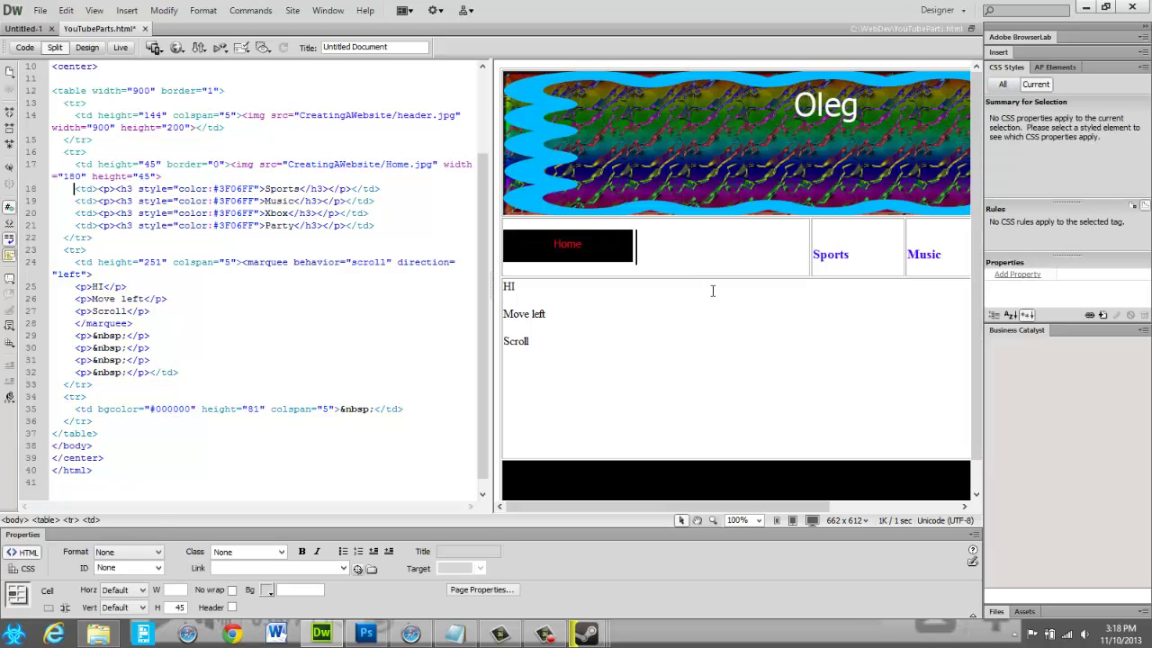
- Delete the <p><h3>Sports</h3></p> code on line 18
left_click(607, 234)
left_click(709, 256)
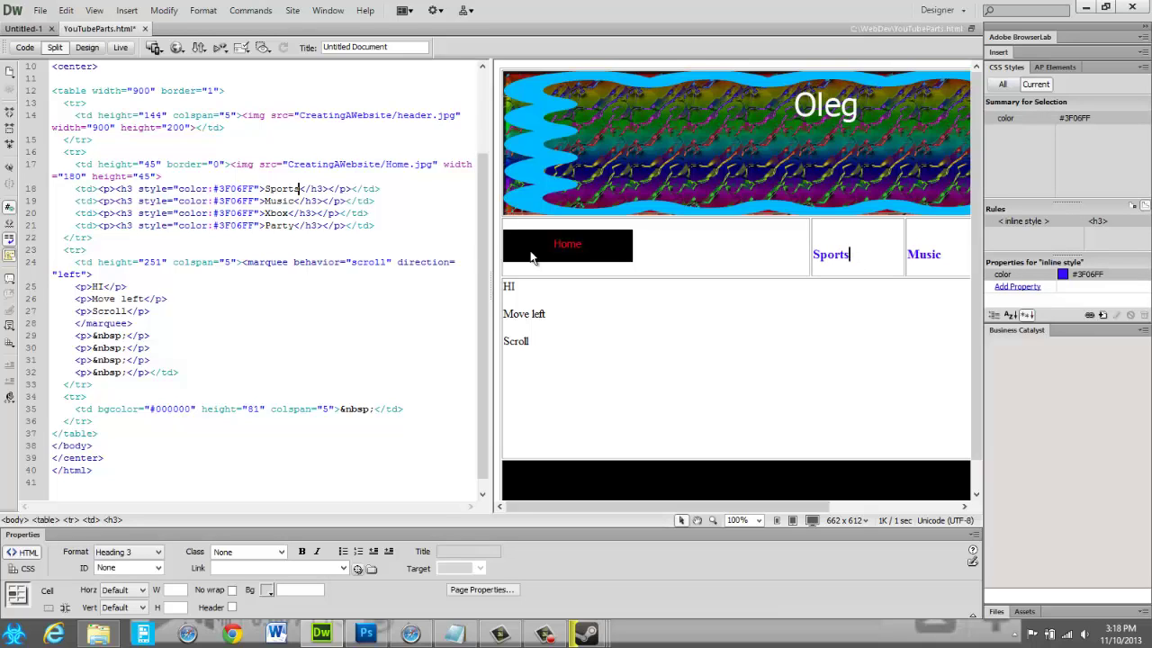
double_click(329, 188)
left_click_drag(354, 189, 98, 190)
key("Delete")
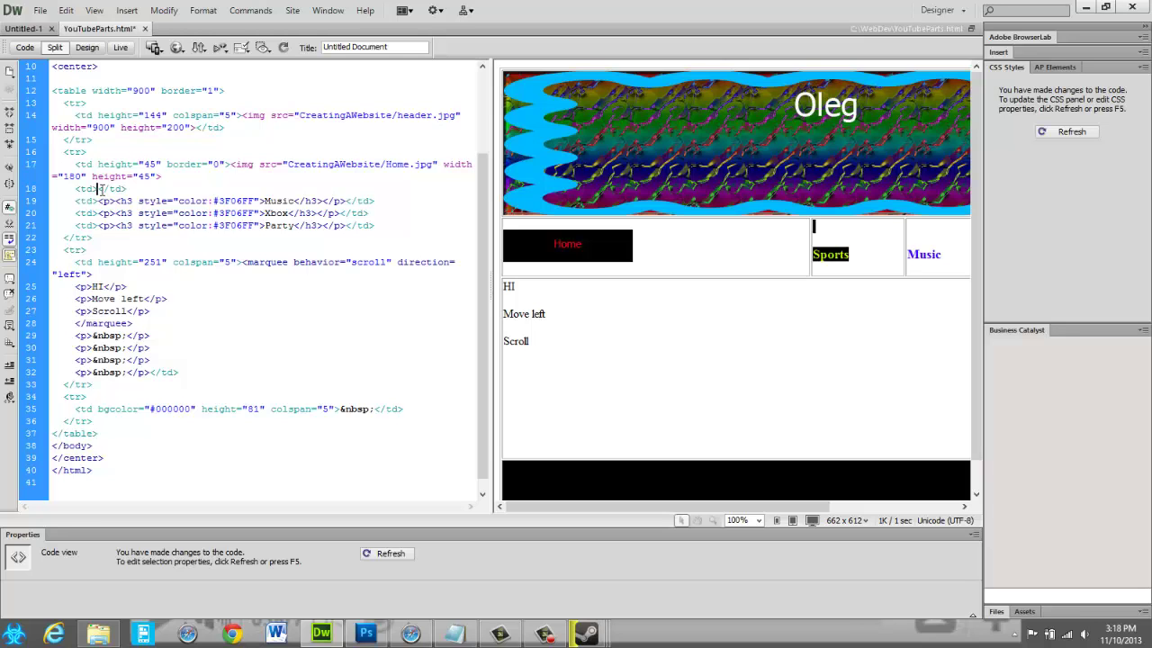
- Insert Sport.jpg into the emptied second navigation cell without alt text
left_click(126, 10)
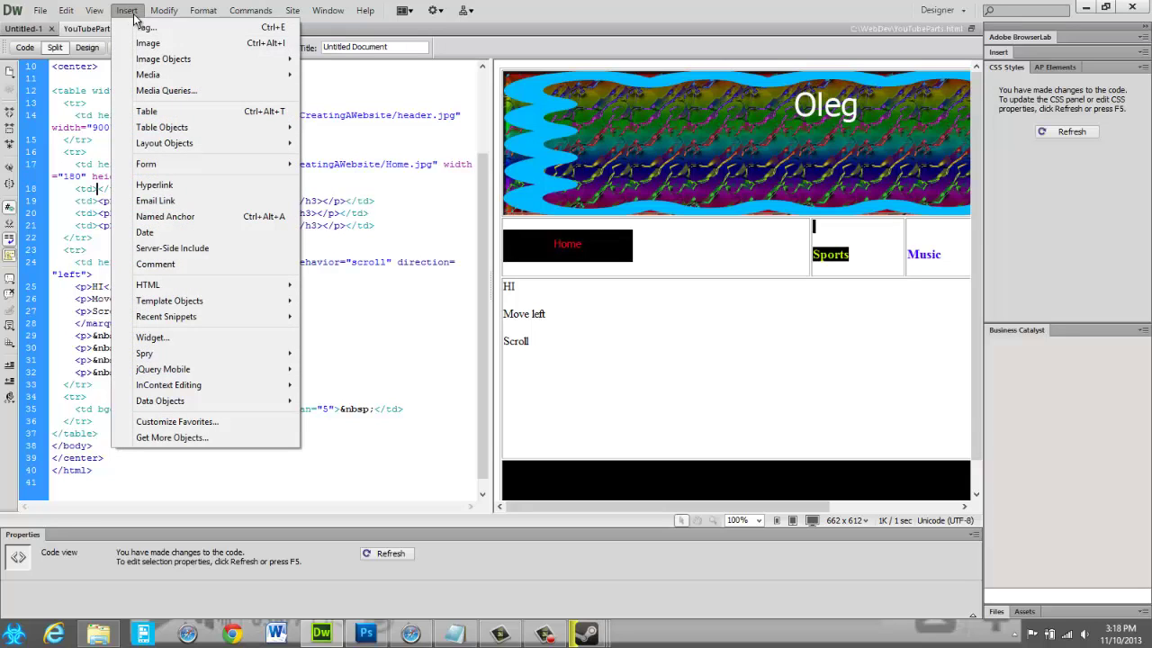
left_click(157, 42)
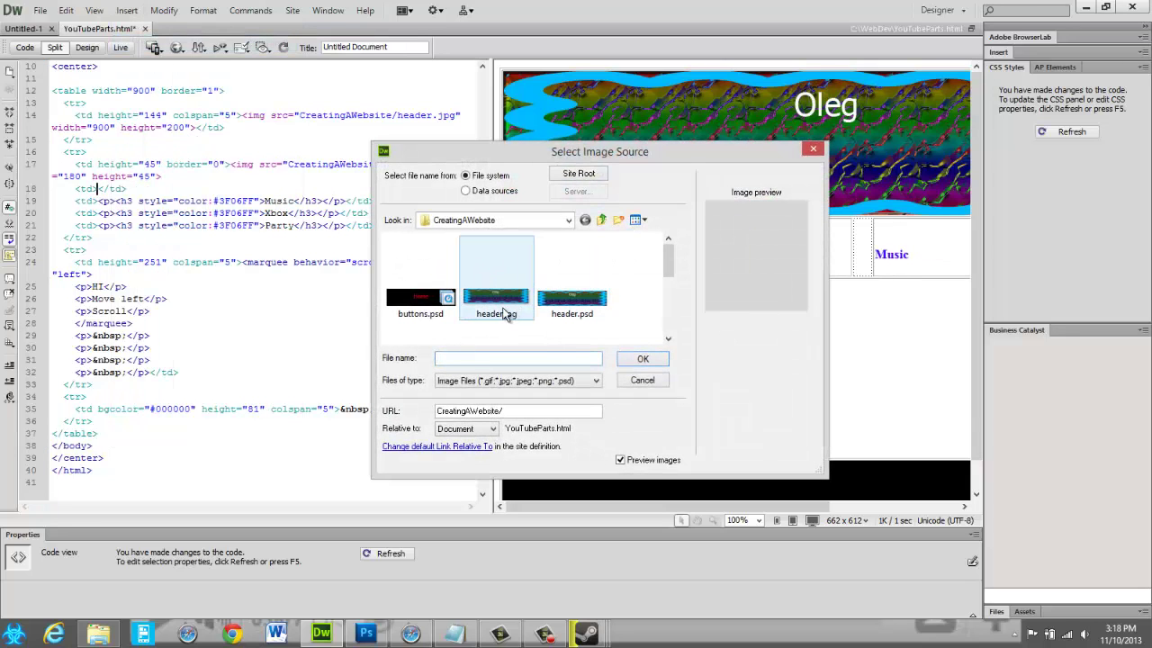
left_click(594, 306)
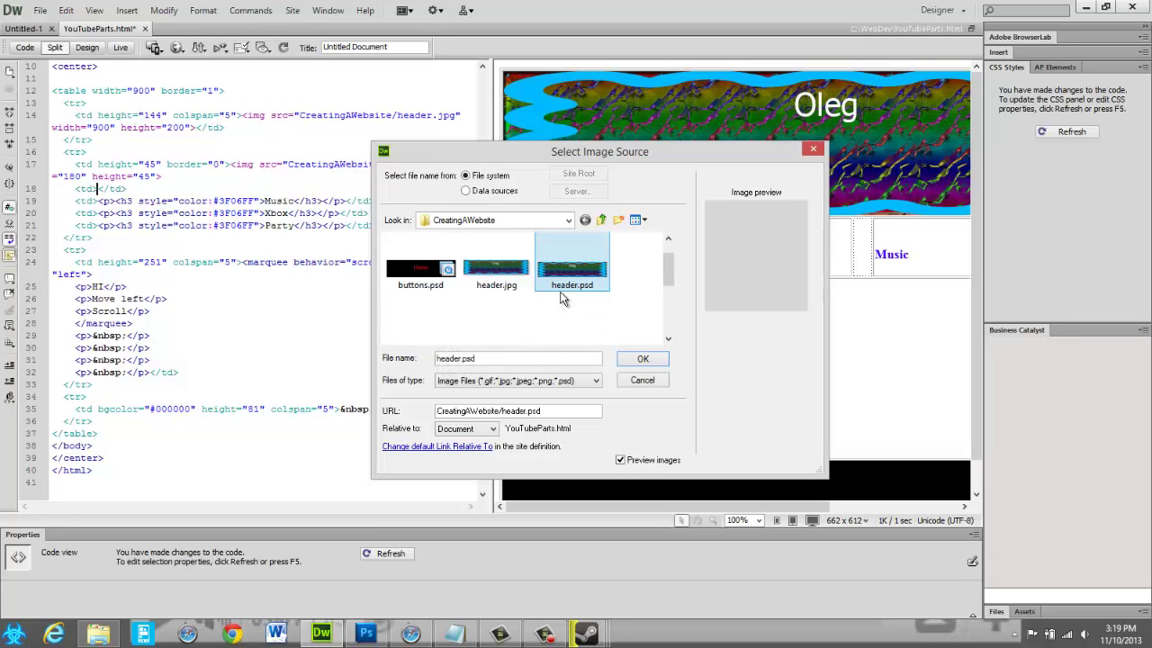
scroll(486, 306, "down", 2)
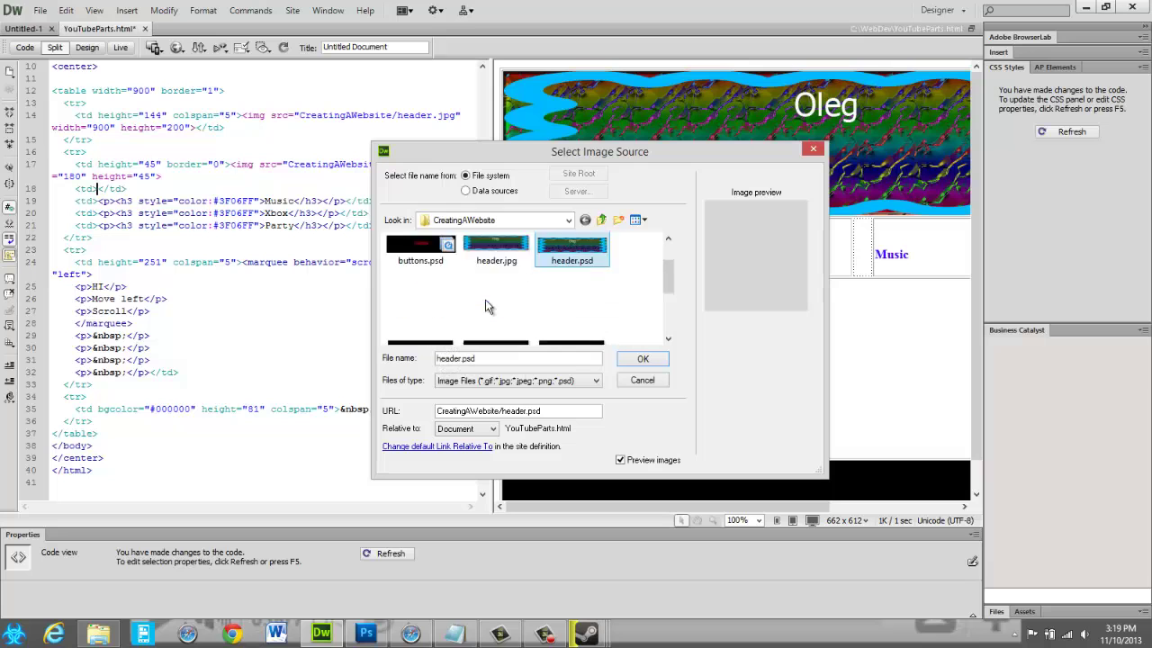
double_click(428, 317)
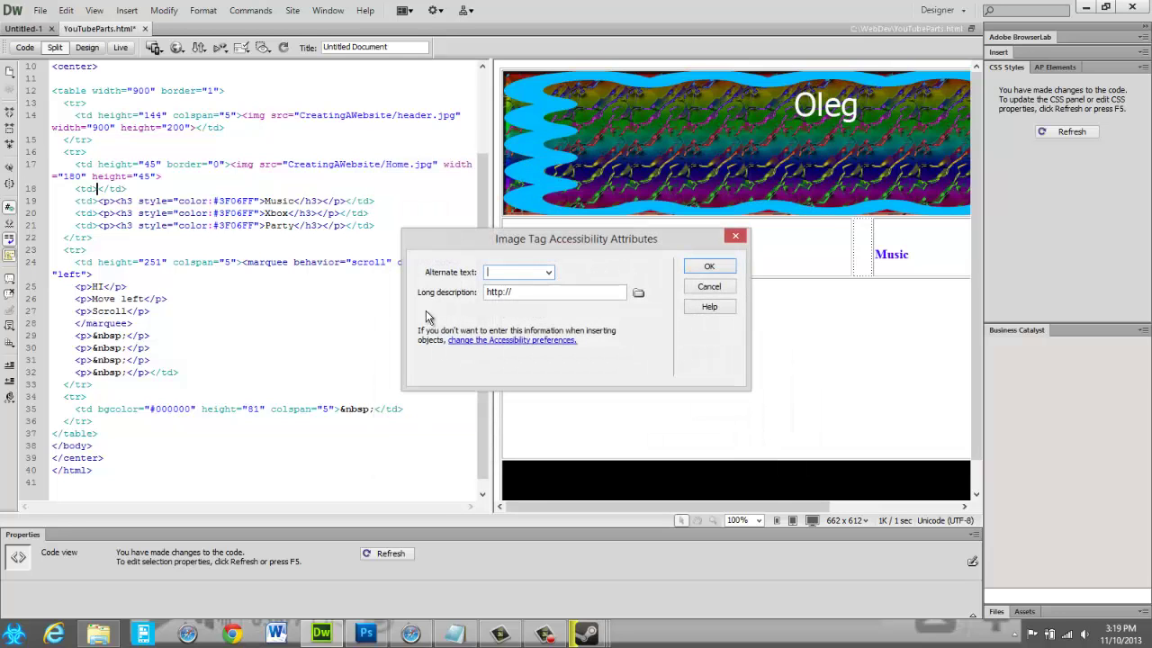
left_click(699, 272)
left_click(819, 266)
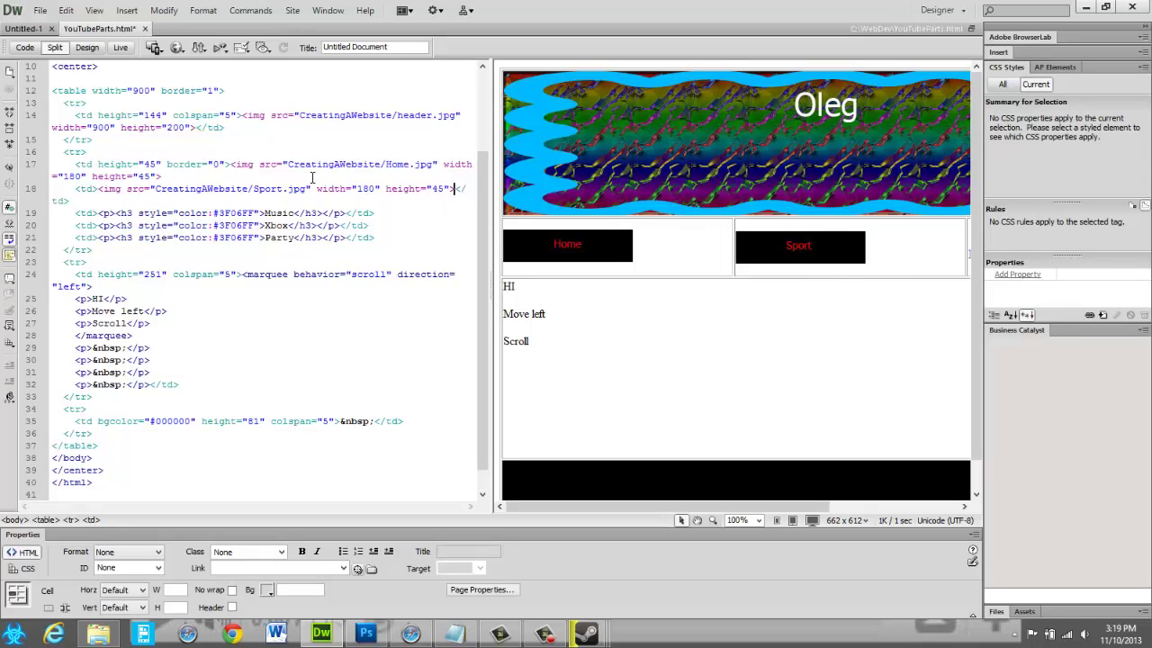
- Drag the Oleg header row's bottom border down to make the row taller
left_click(650, 261)
left_click(706, 273)
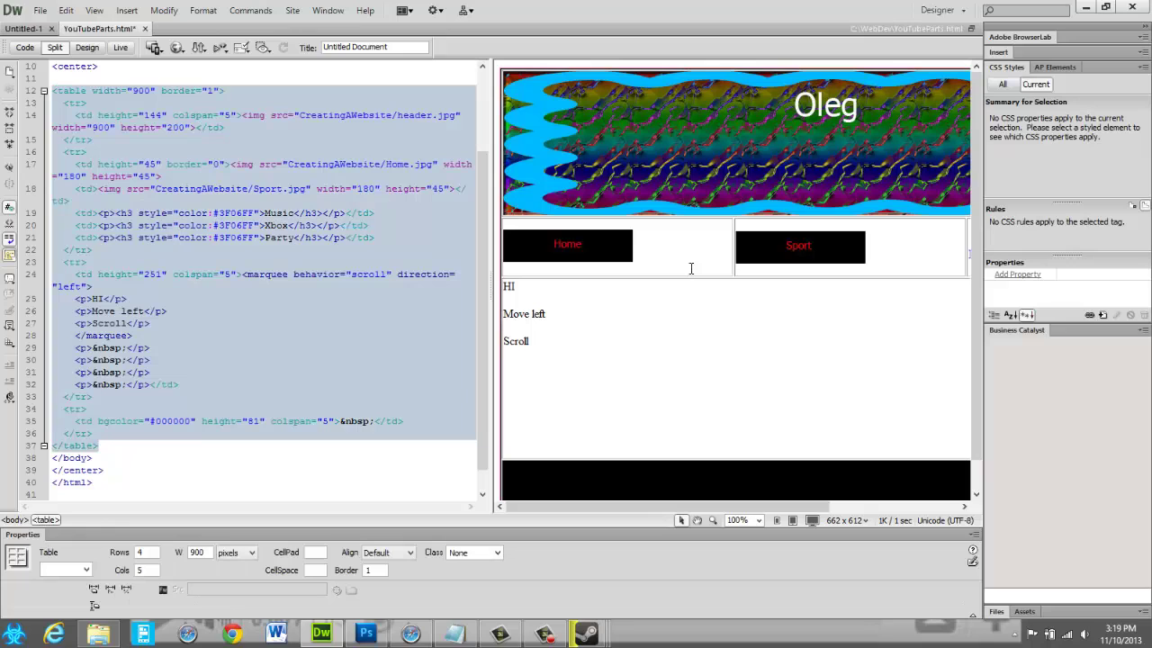
left_click_drag(694, 218, 695, 216)
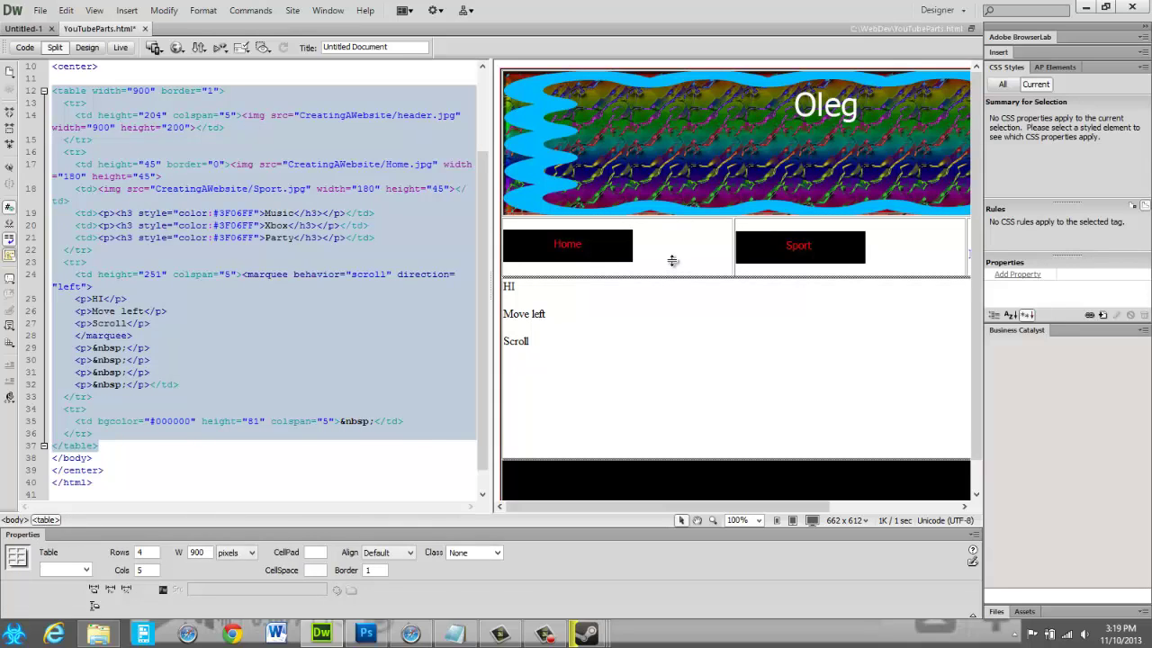
left_click(670, 252)
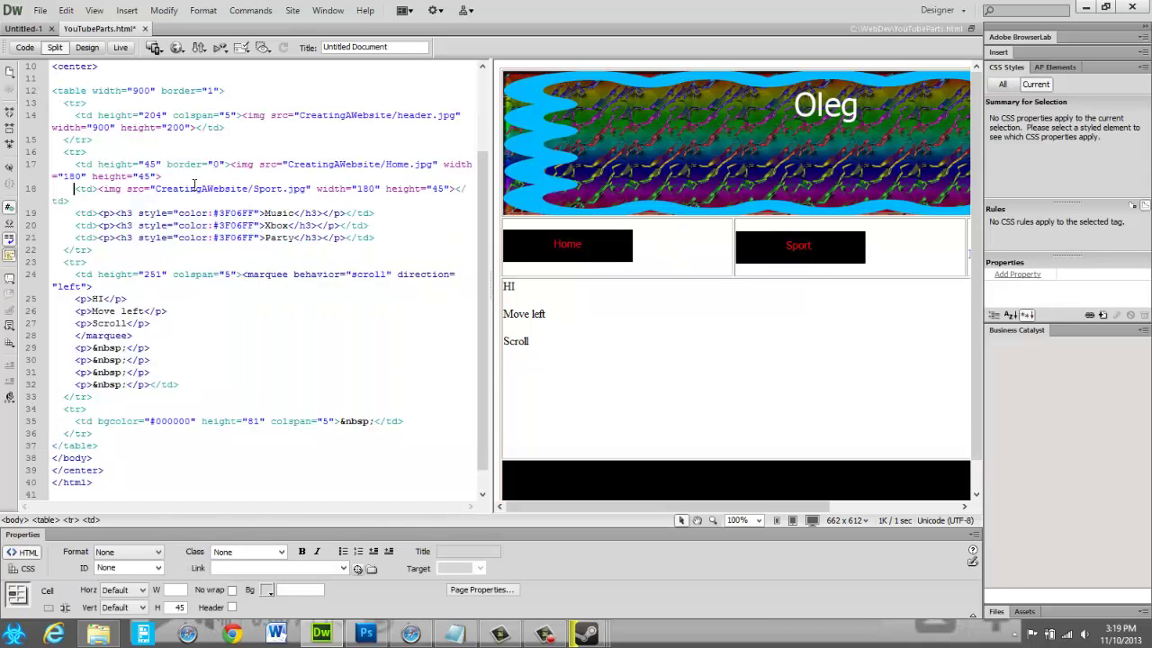
- Add border="0" to the Home image tag on line 17
left_click(148, 177)
type("bo")
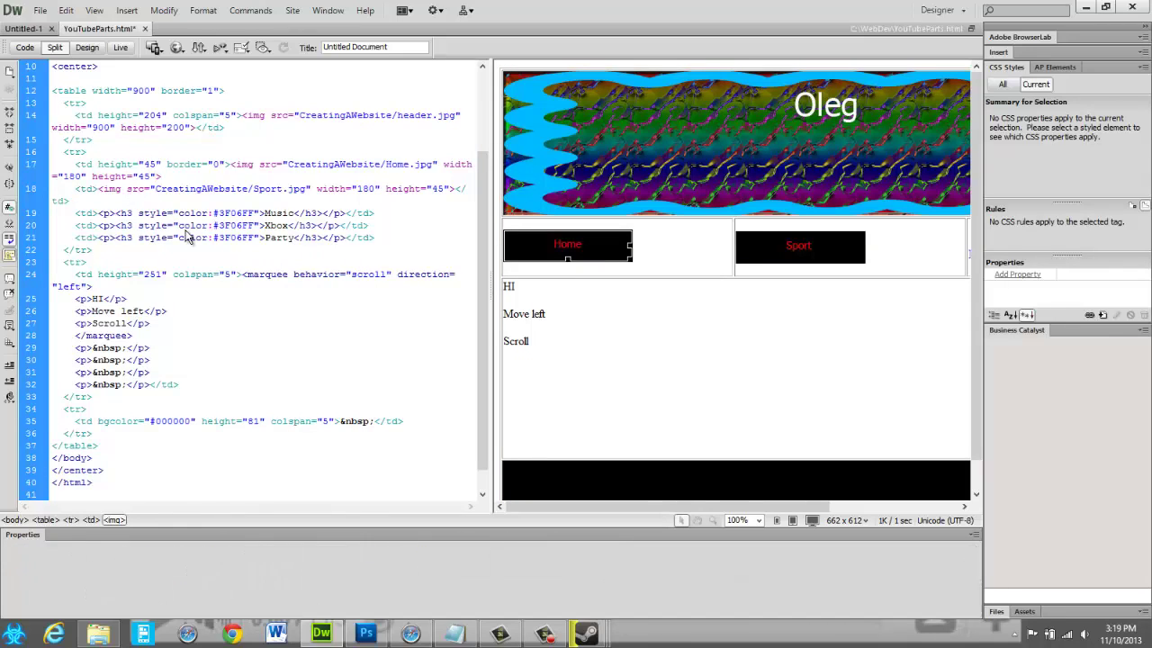
type("r")
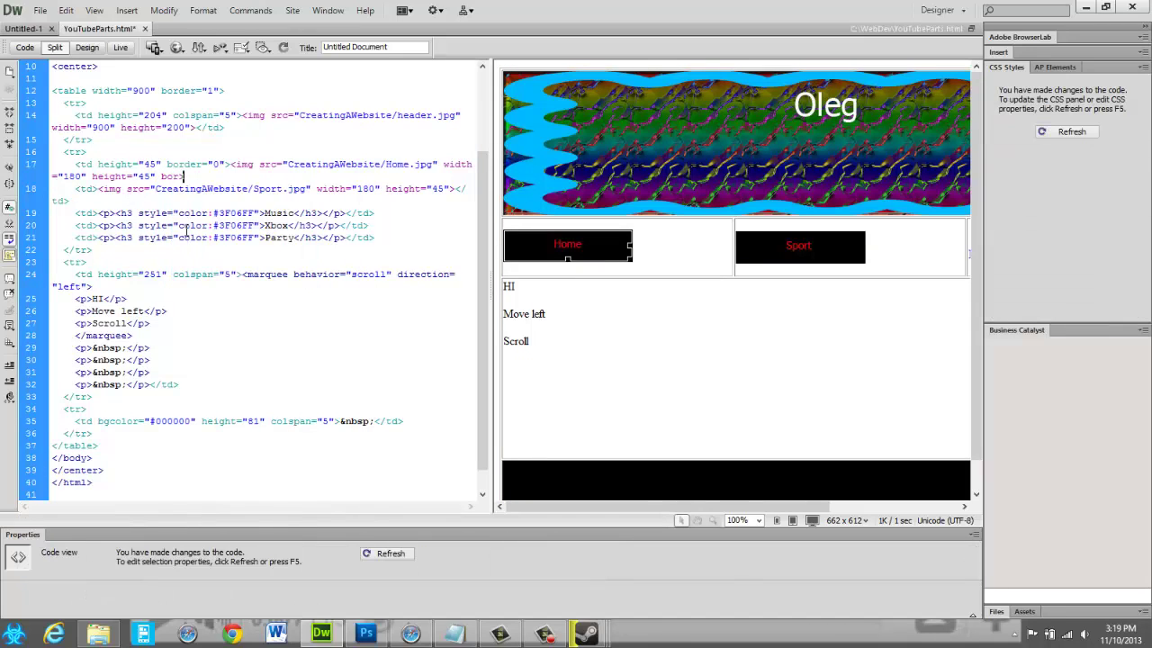
type("der=\"0\"><img")
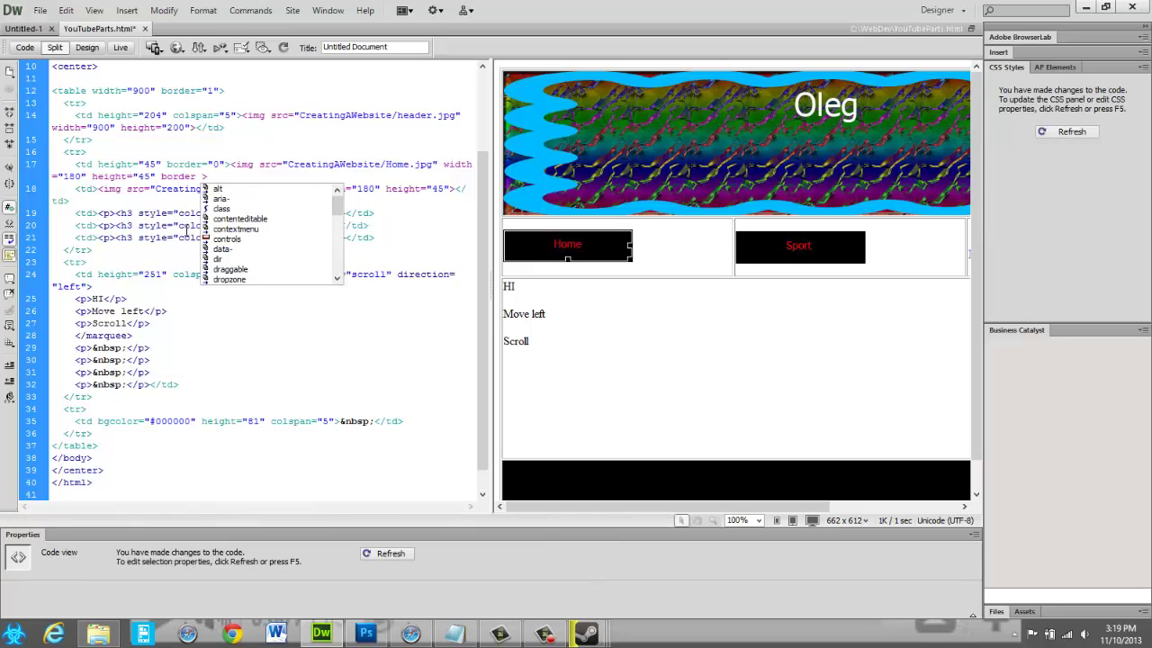
key("BackSpace")
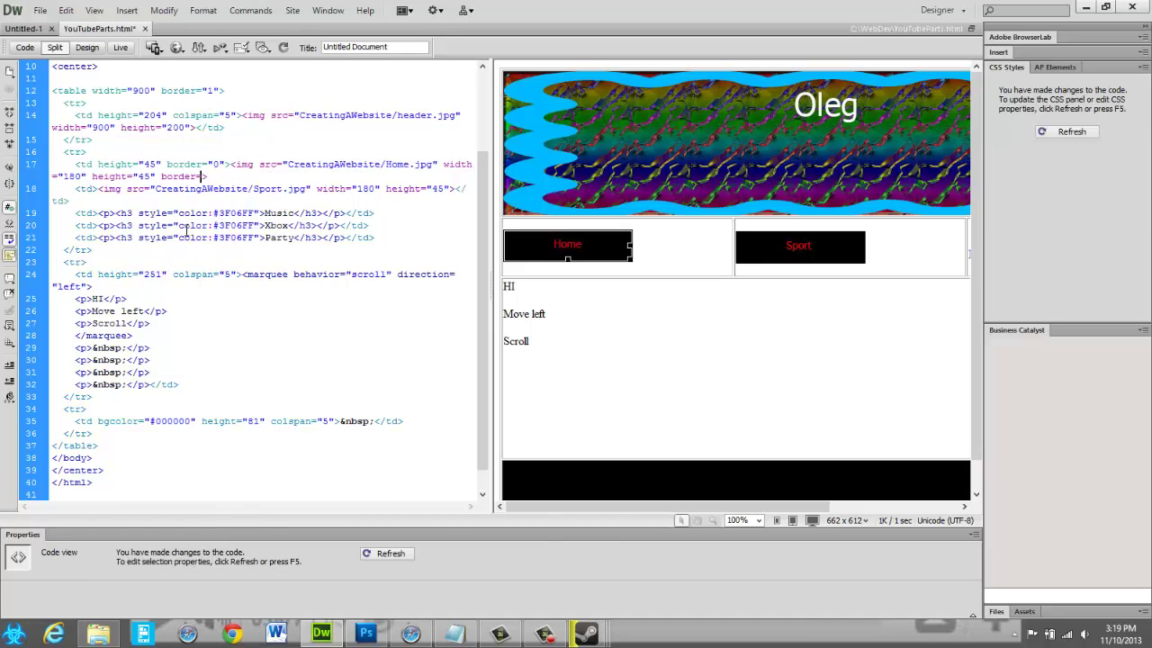
type("\"0\">")
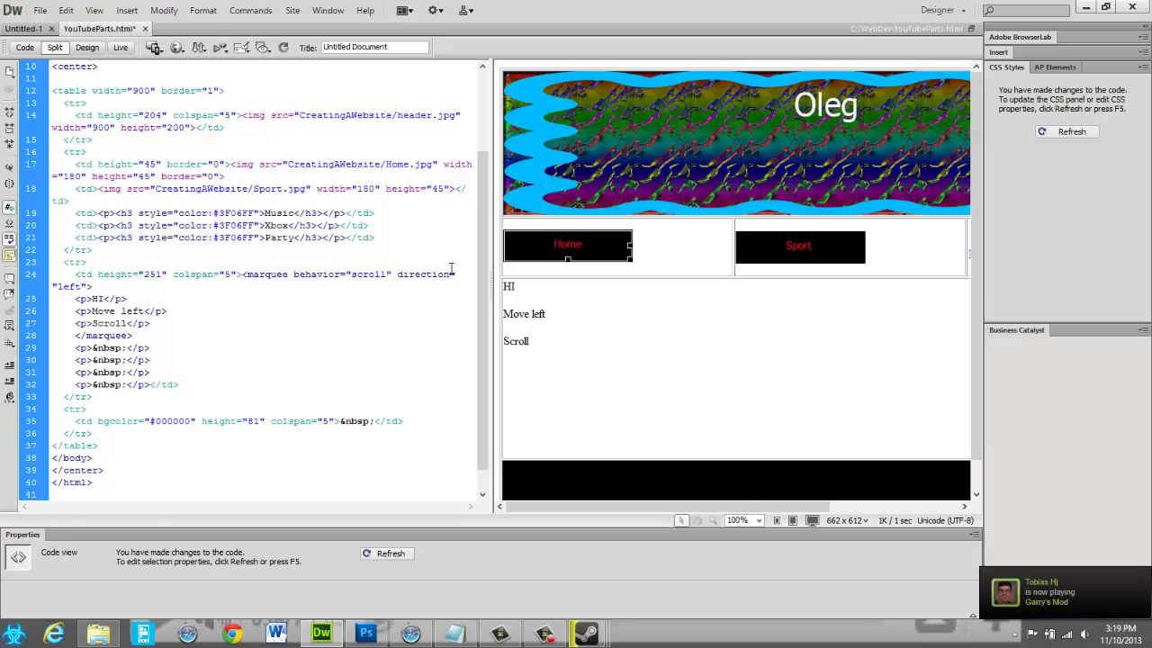
left_click(564, 306)
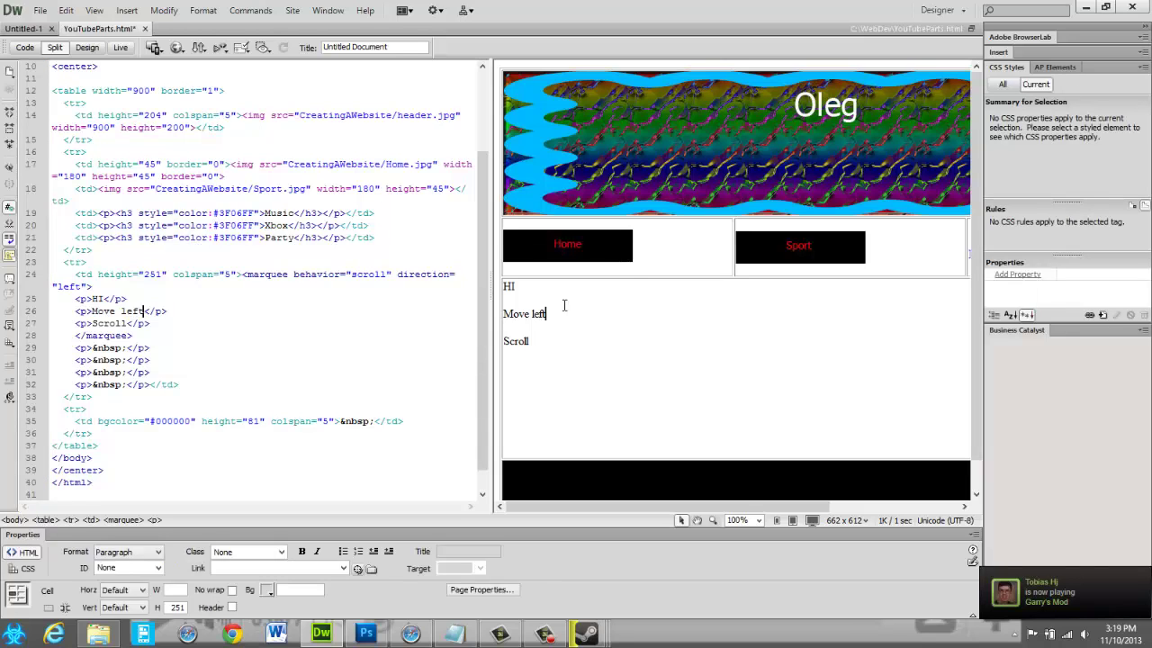
left_click(717, 249)
left_click(810, 264)
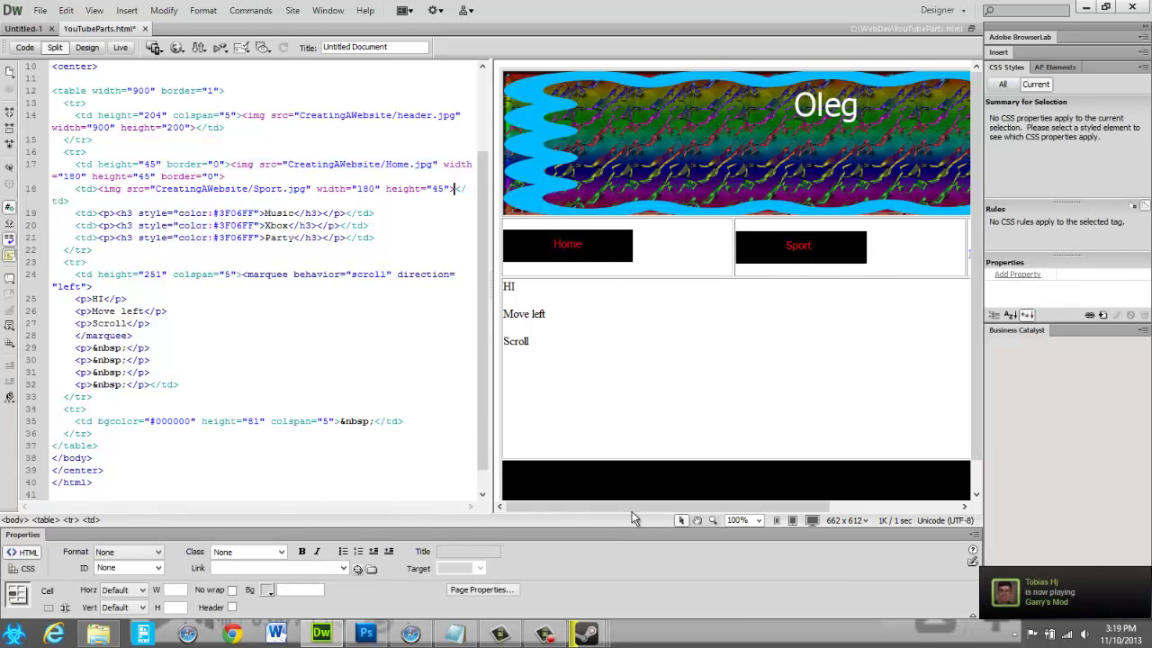
left_click_drag(634, 507, 794, 504)
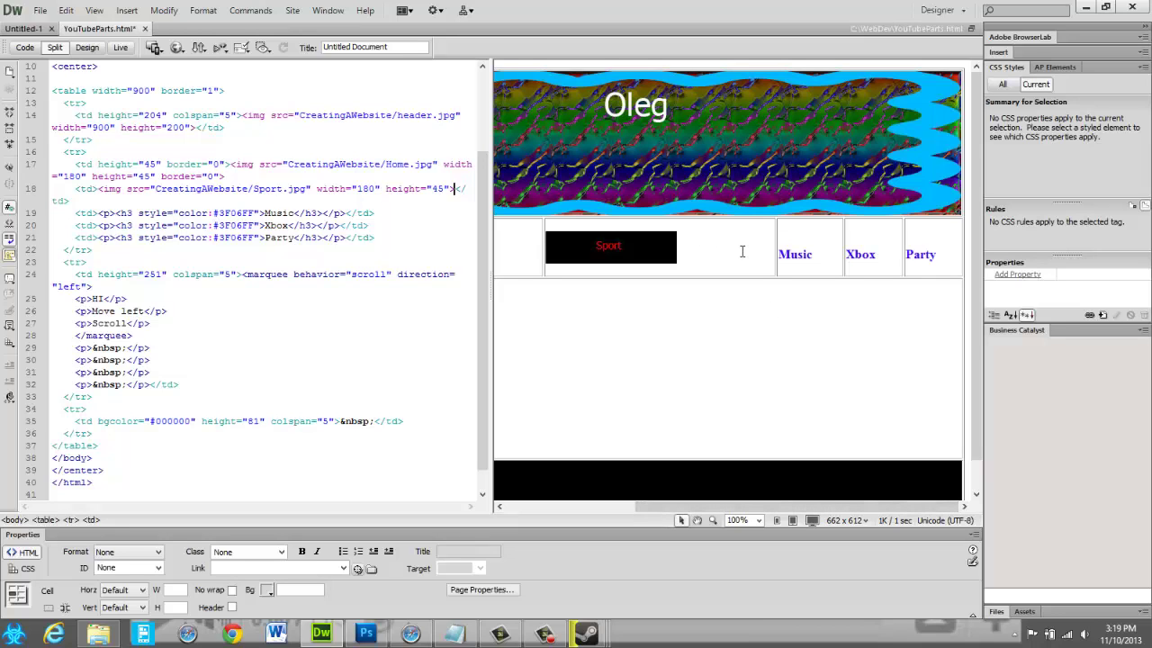
left_click_drag(639, 507, 511, 507)
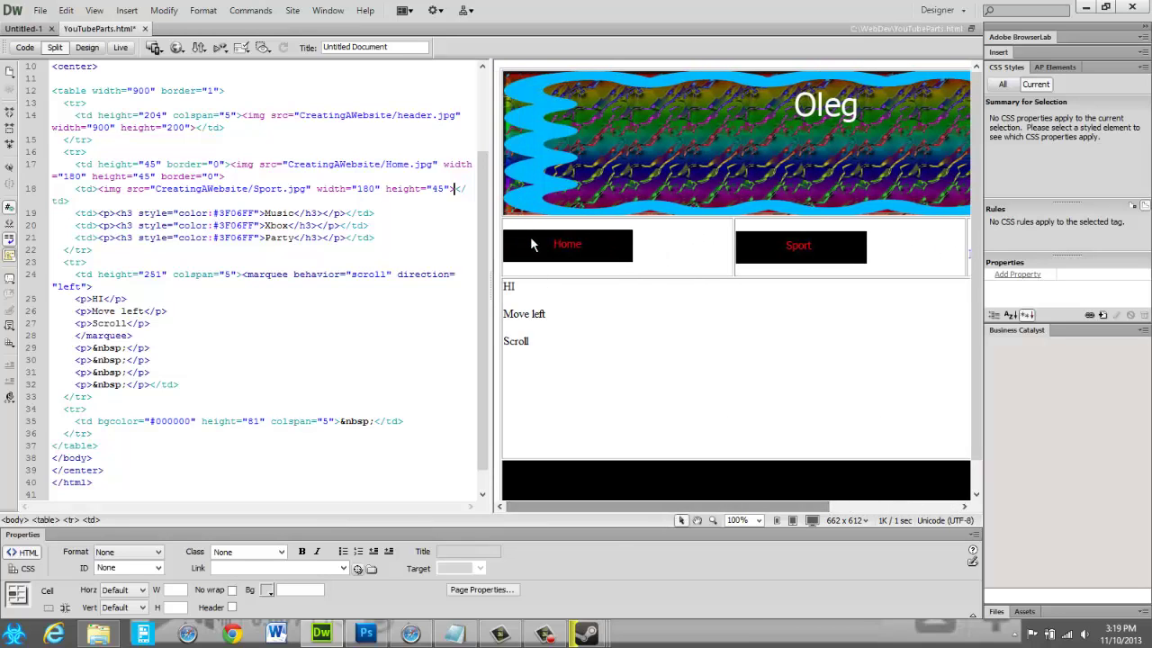
left_click(506, 216)
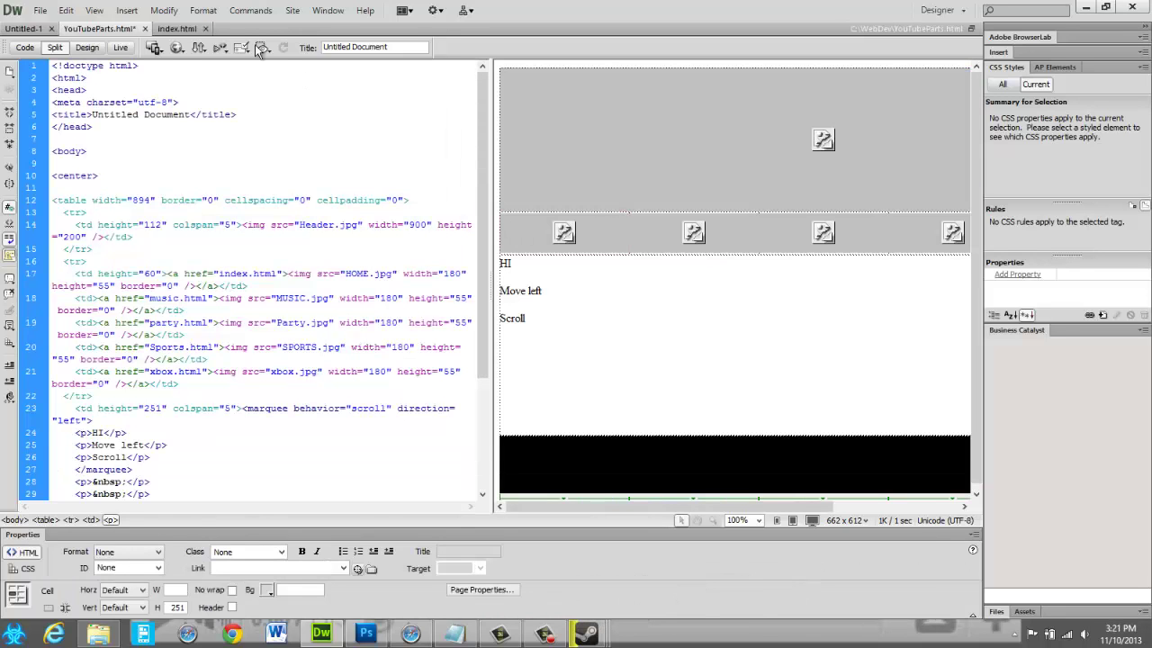
- Review the layout table code in YouTubeParts.html and ready the line-14 header image source
left_click(183, 30)
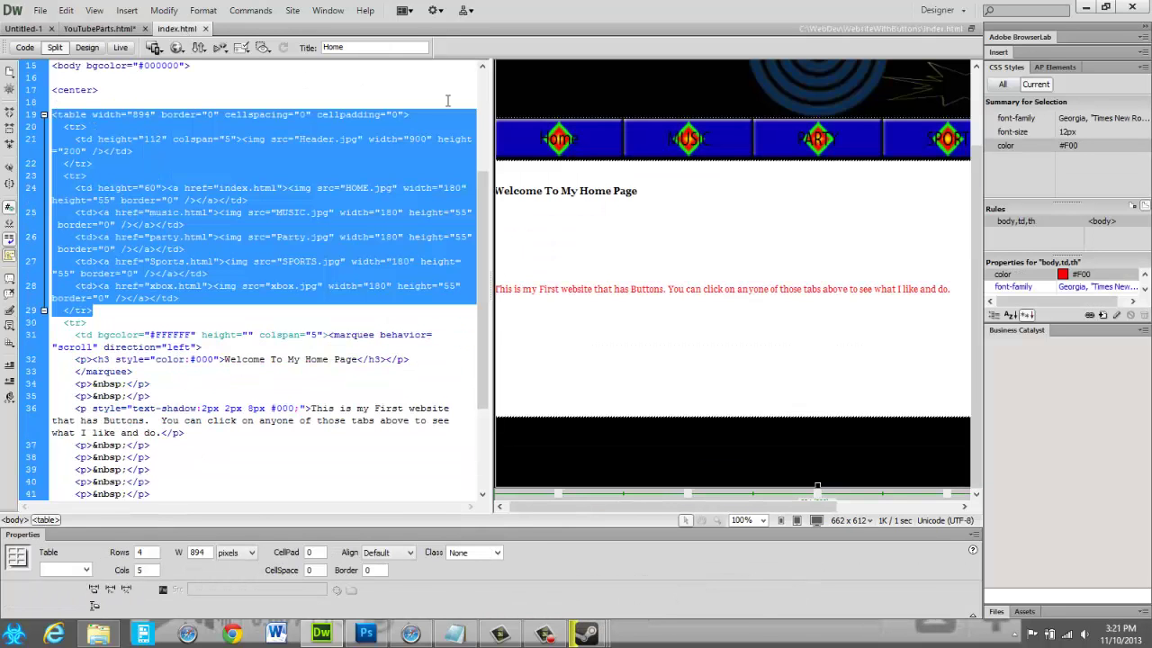
left_click(99, 28)
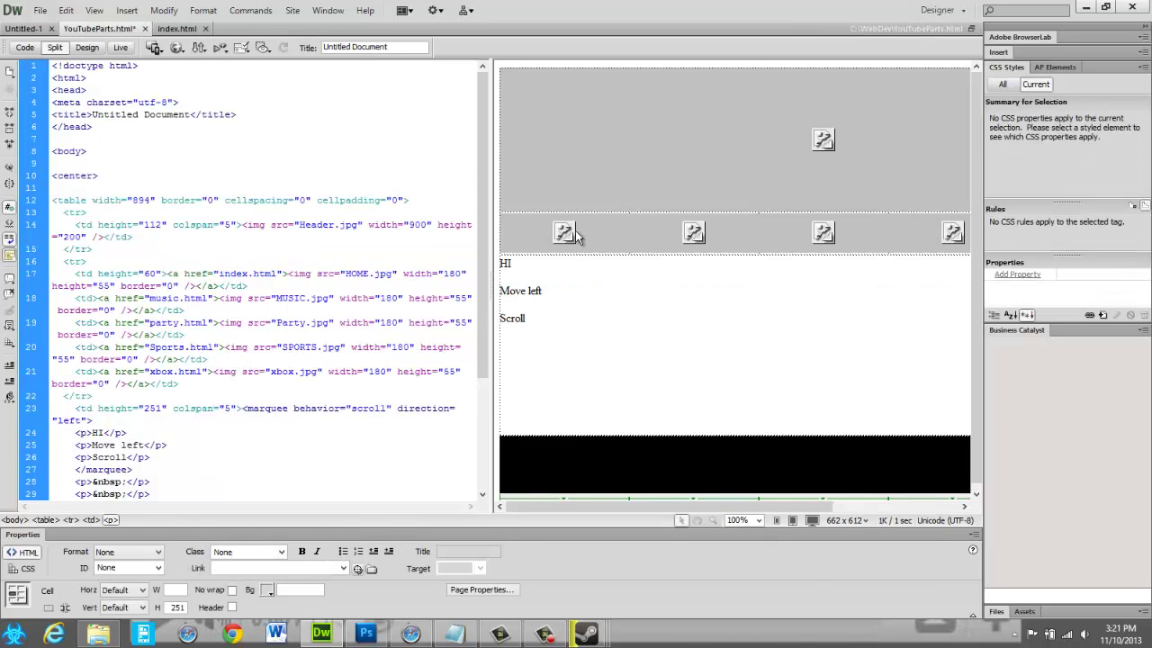
left_click(93, 200)
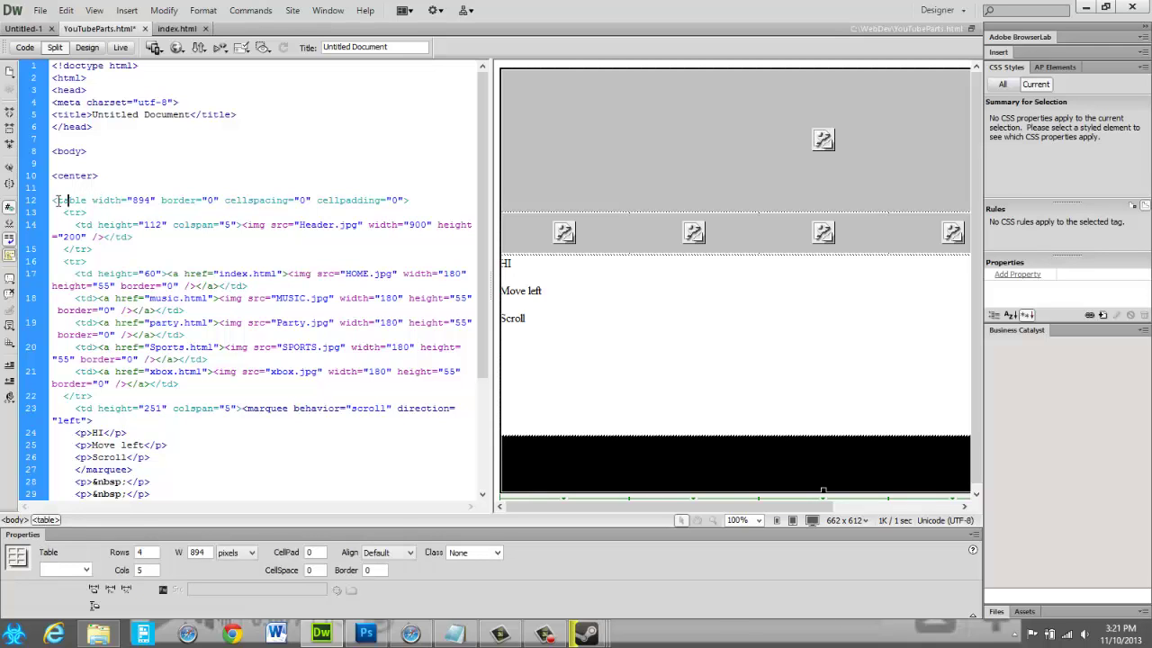
left_click_drag(53, 200, 289, 397)
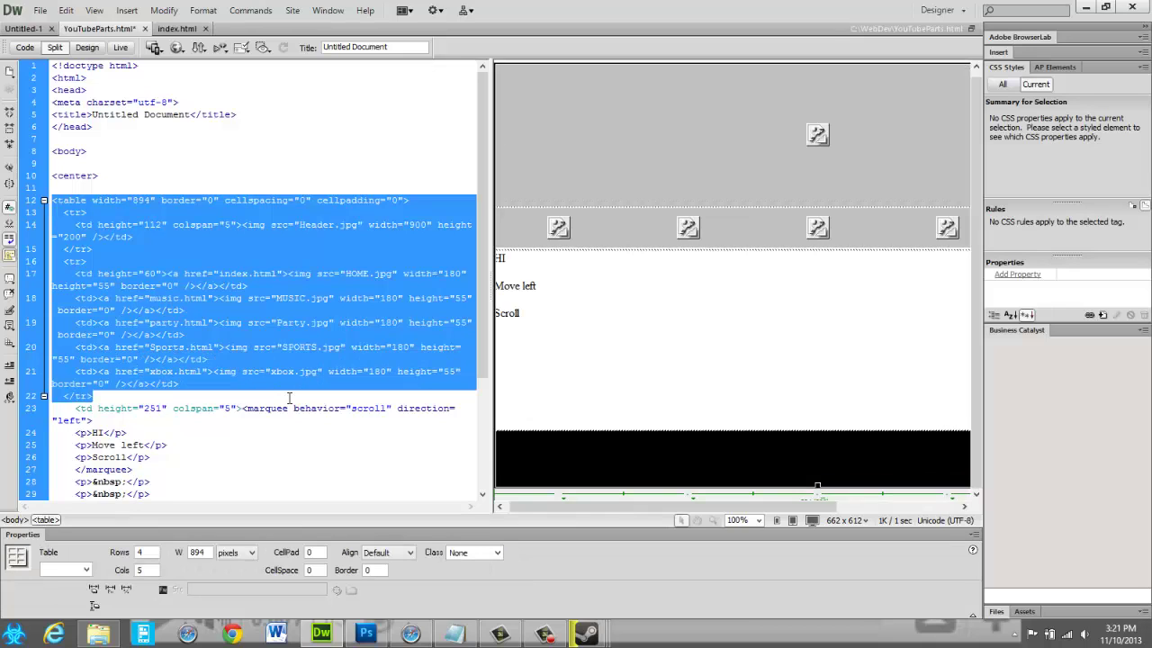
left_click(185, 200)
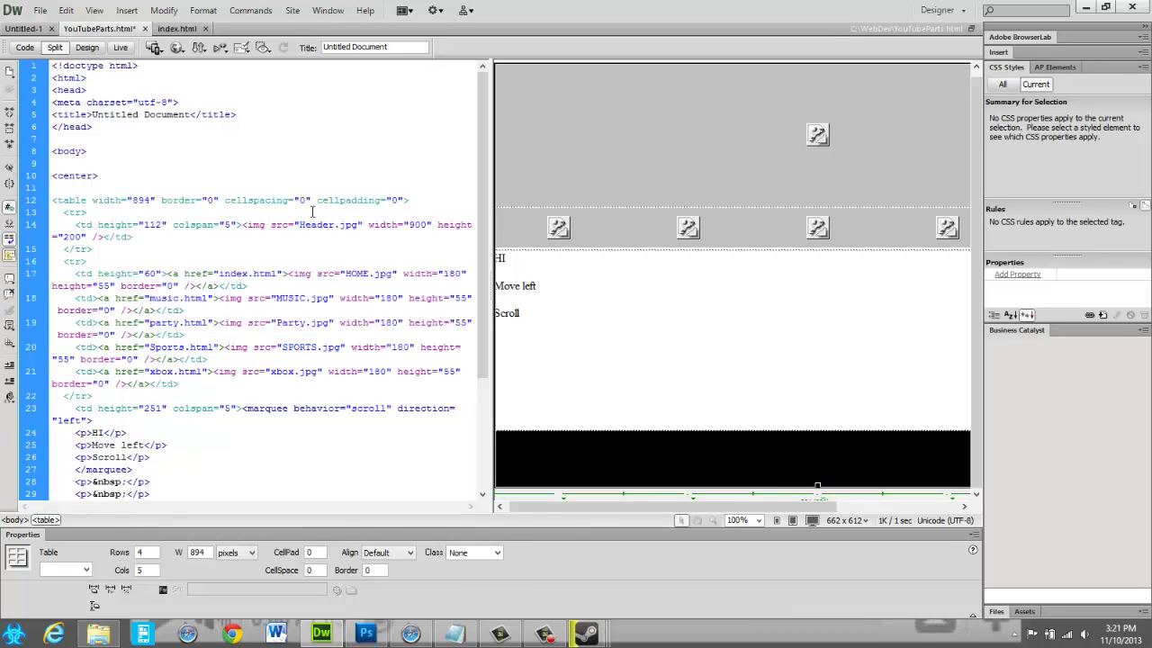
left_click(365, 225)
- Replace the header image source with Header.jpg through the file chooser
key("BackSpace")
key("BackSpace")
key("BackSpace")
key("BackSpace")
key("BackSpace")
key("BackSpace")
key("BackSpace")
key("BackSpace")
key("BackSpace")
key("BackSpace")
key("BackSpace")
key("BackSpace")
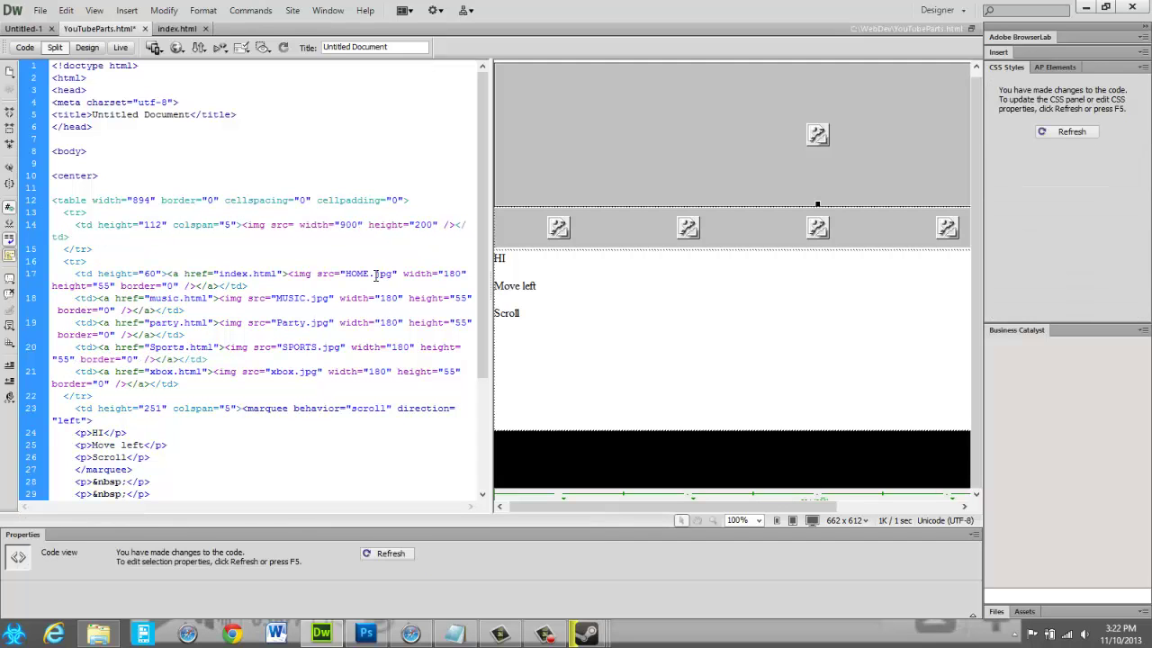
type("\"")
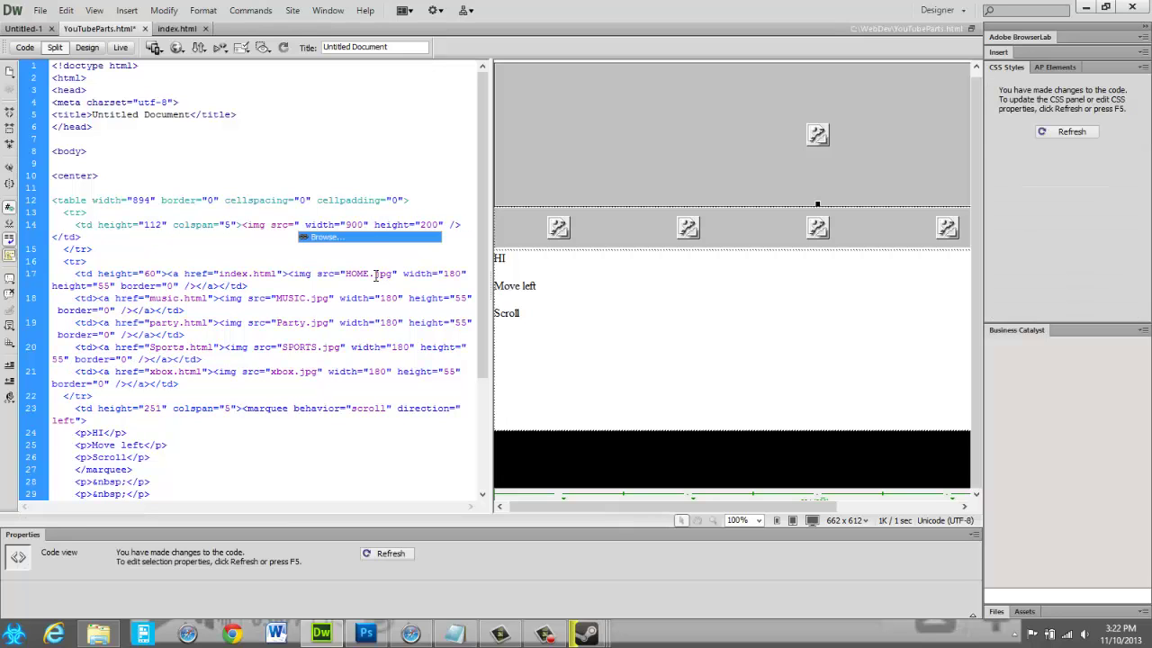
left_click(378, 237)
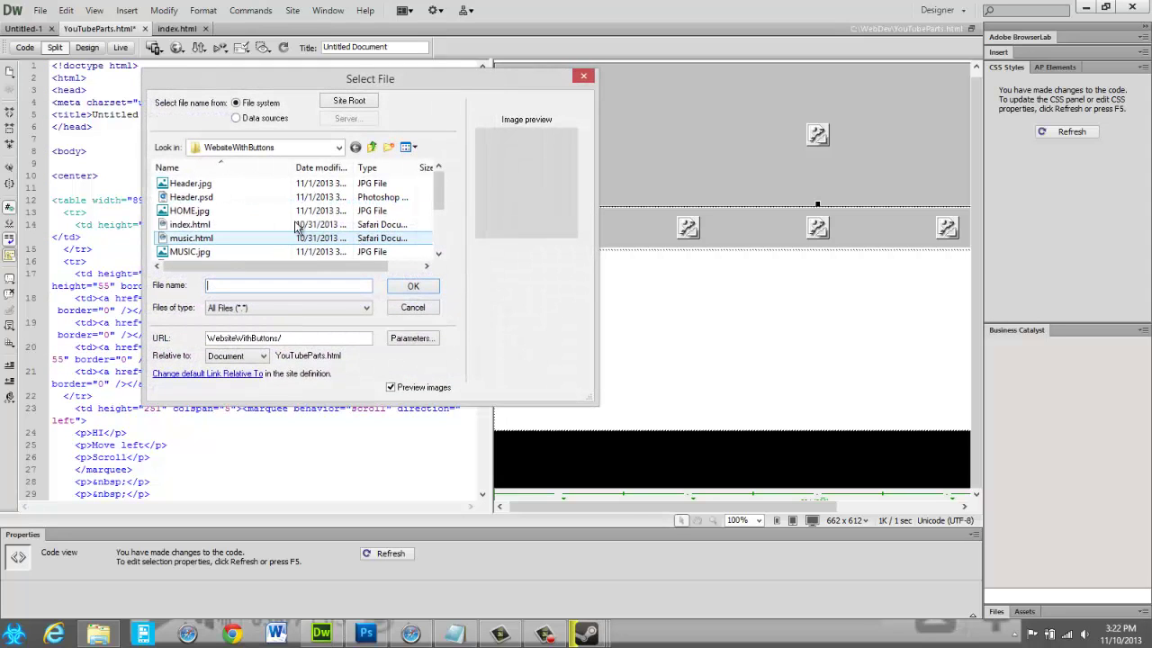
left_click(288, 148)
left_click(283, 147)
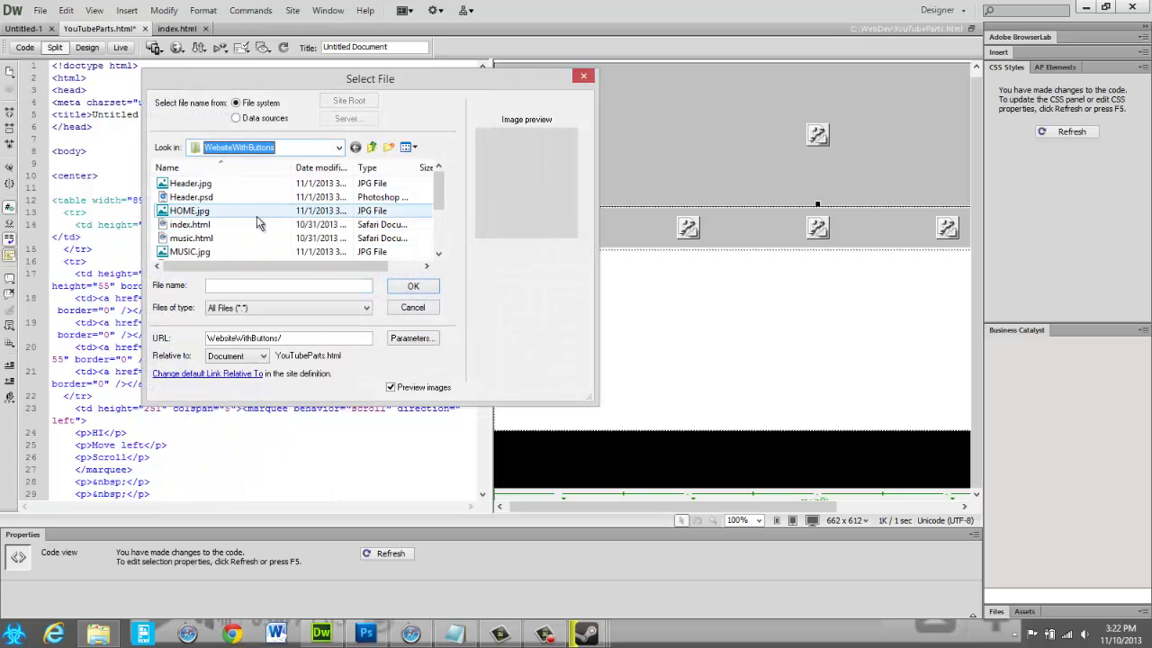
double_click(238, 183)
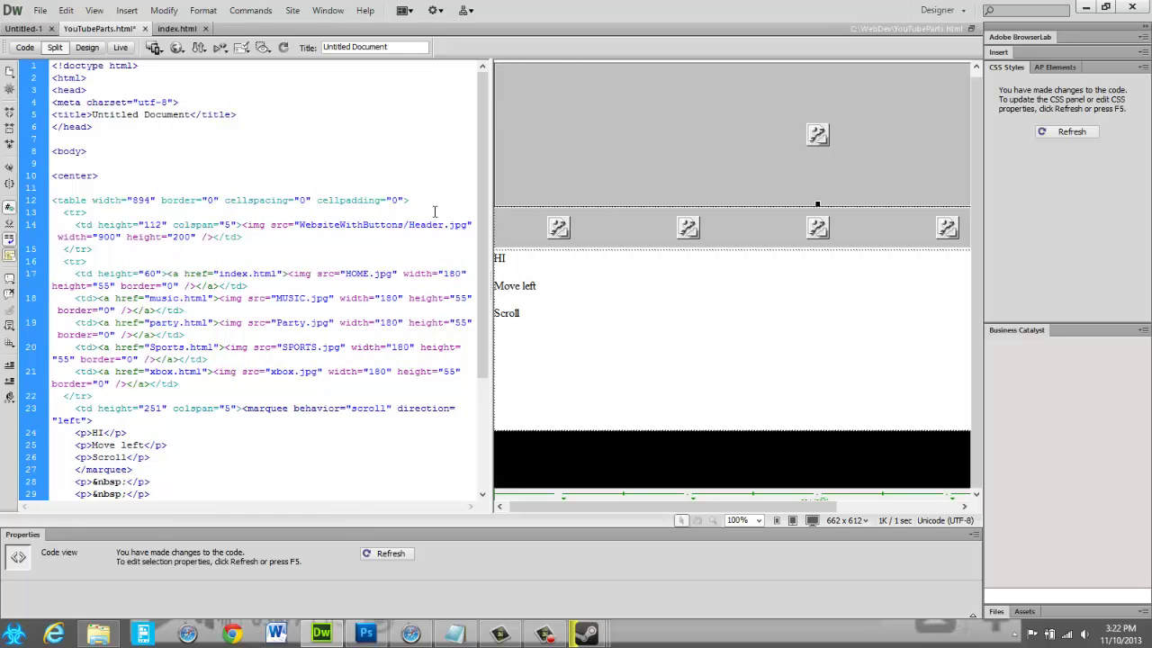
left_click(541, 172)
- Re-point the header image source to header.jpg in the WebDev/CreatingAWebsite folder
left_click(227, 225)
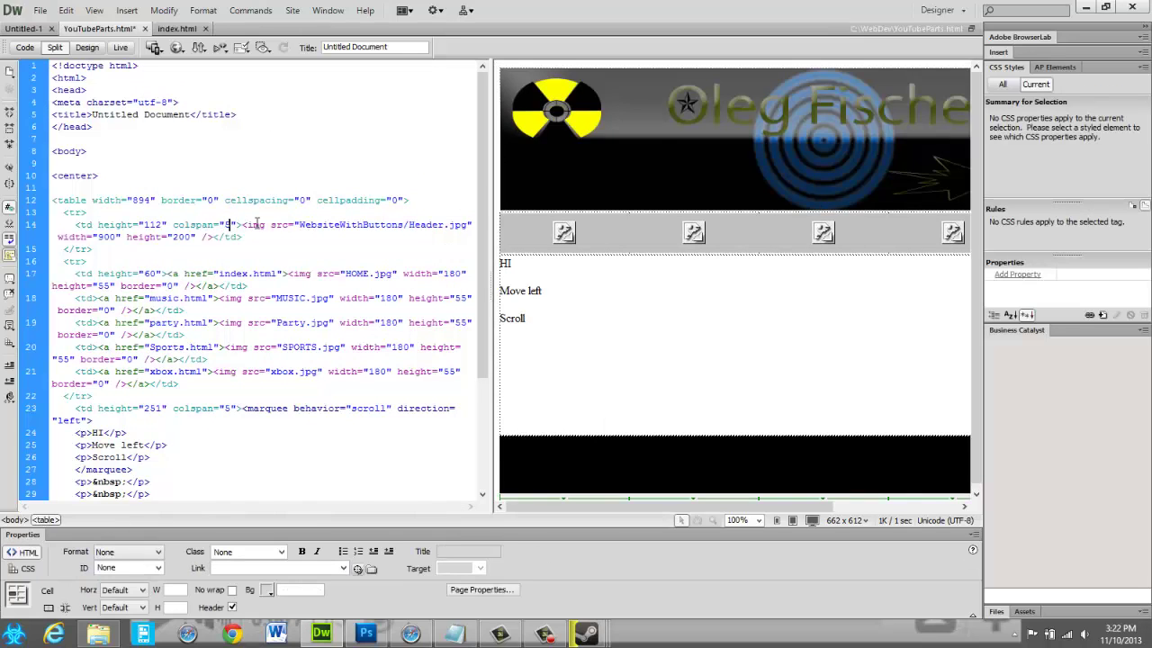
double_click(320, 225)
key("BackSpace")
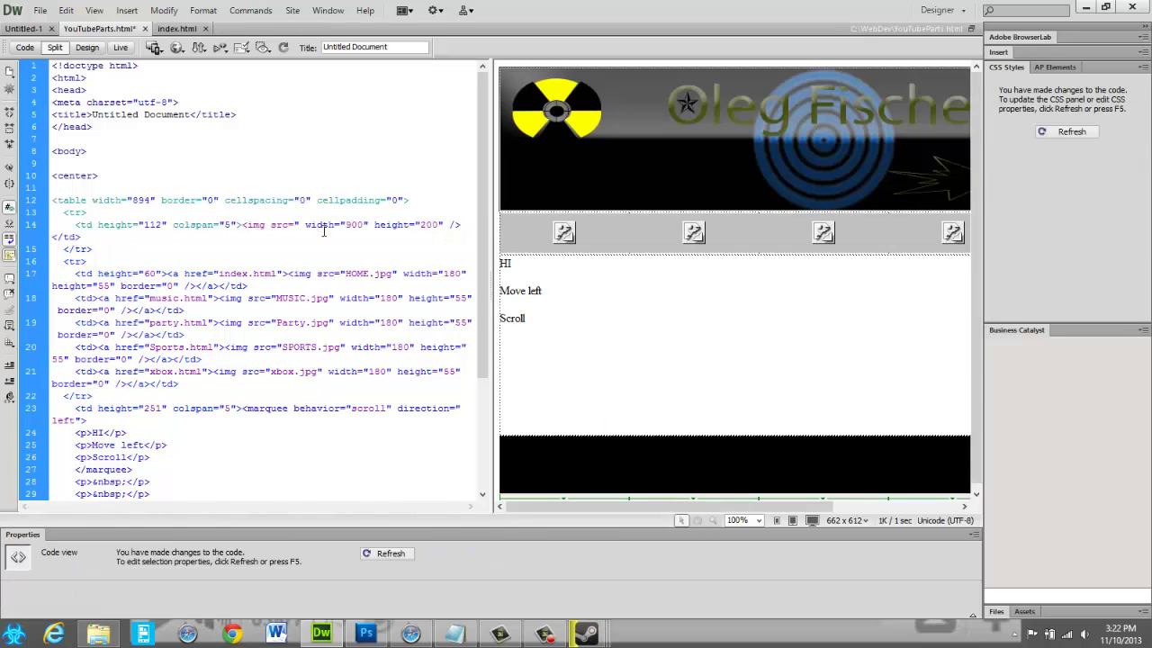
key("ctrl+space")
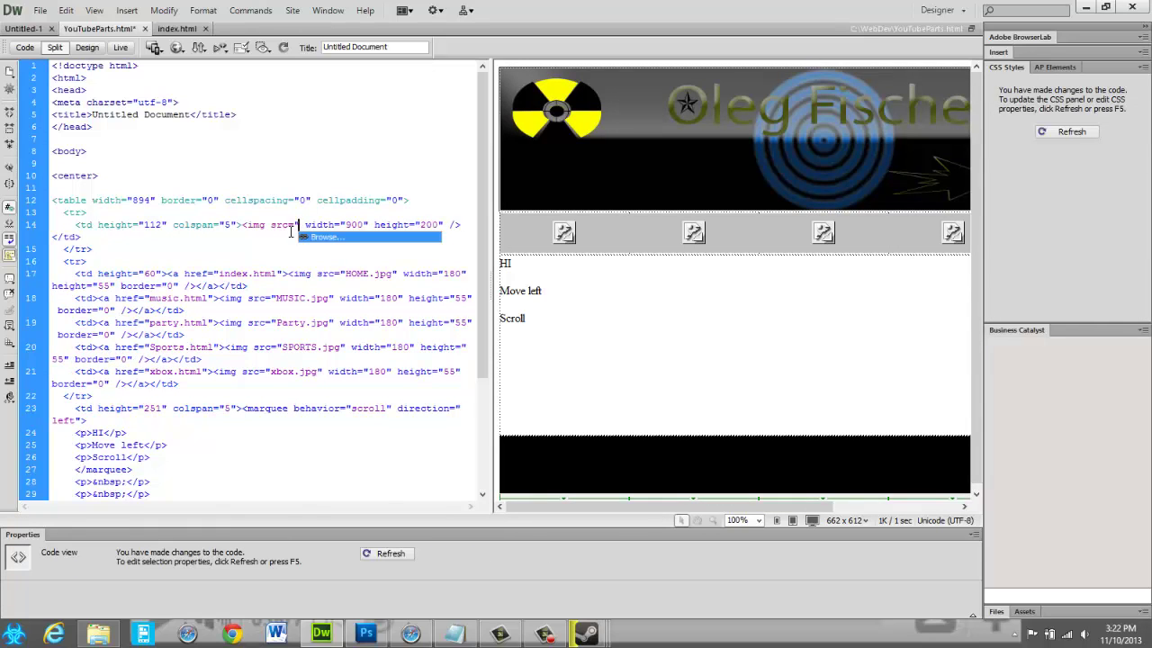
left_click(333, 237)
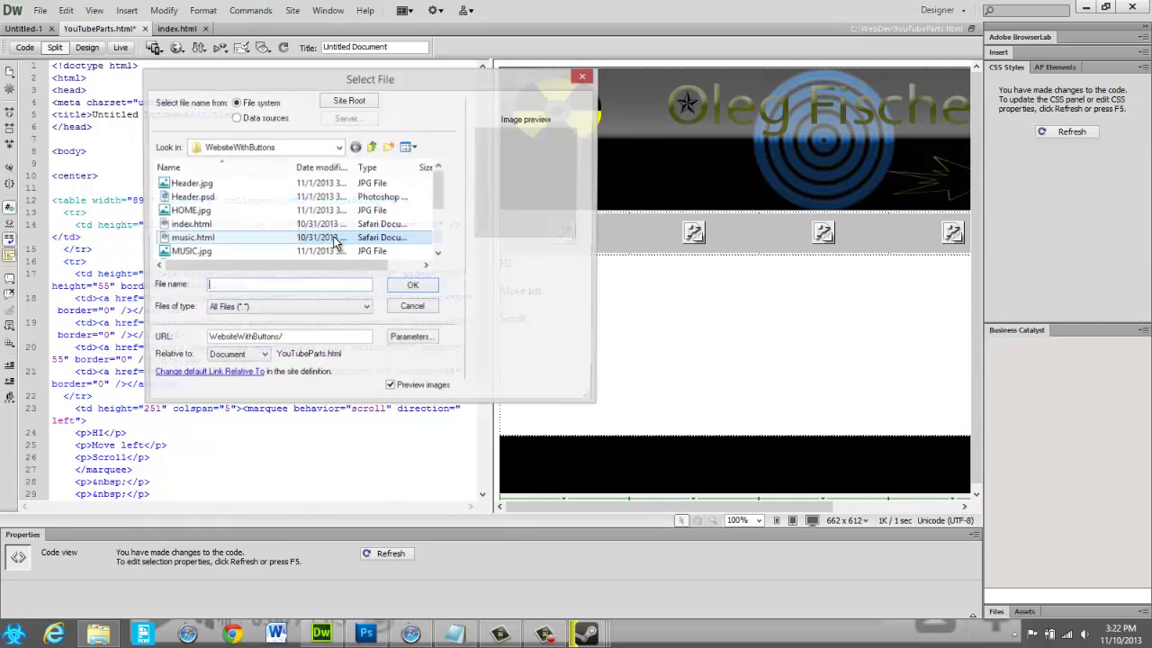
left_click(252, 147)
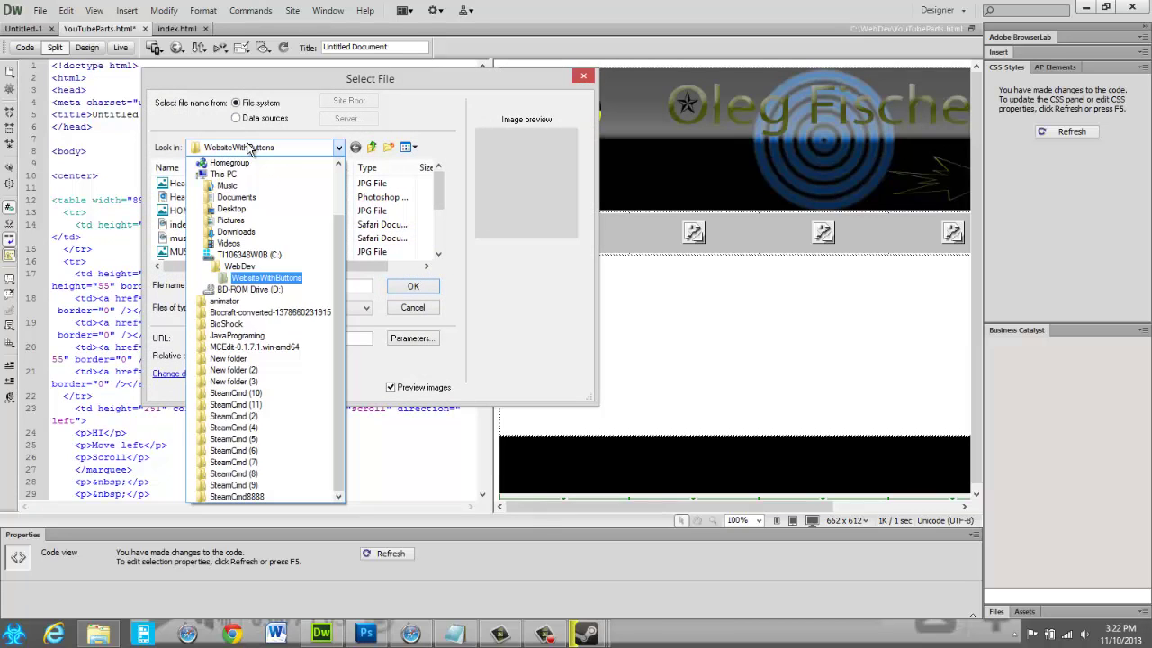
left_click(241, 266)
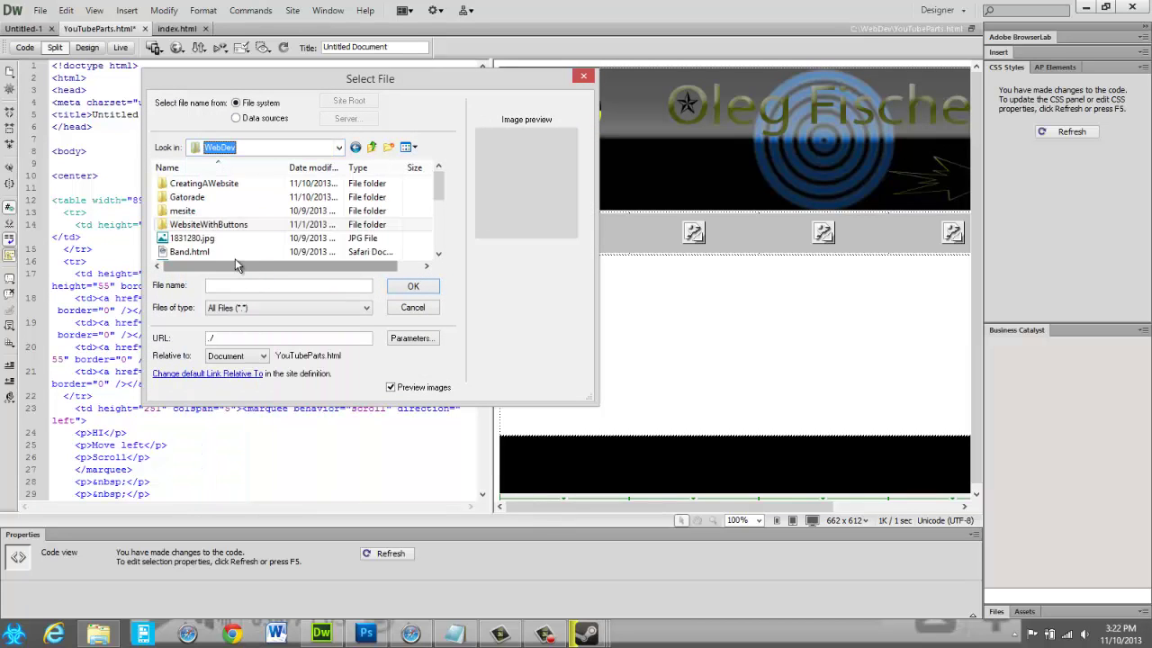
double_click(245, 185)
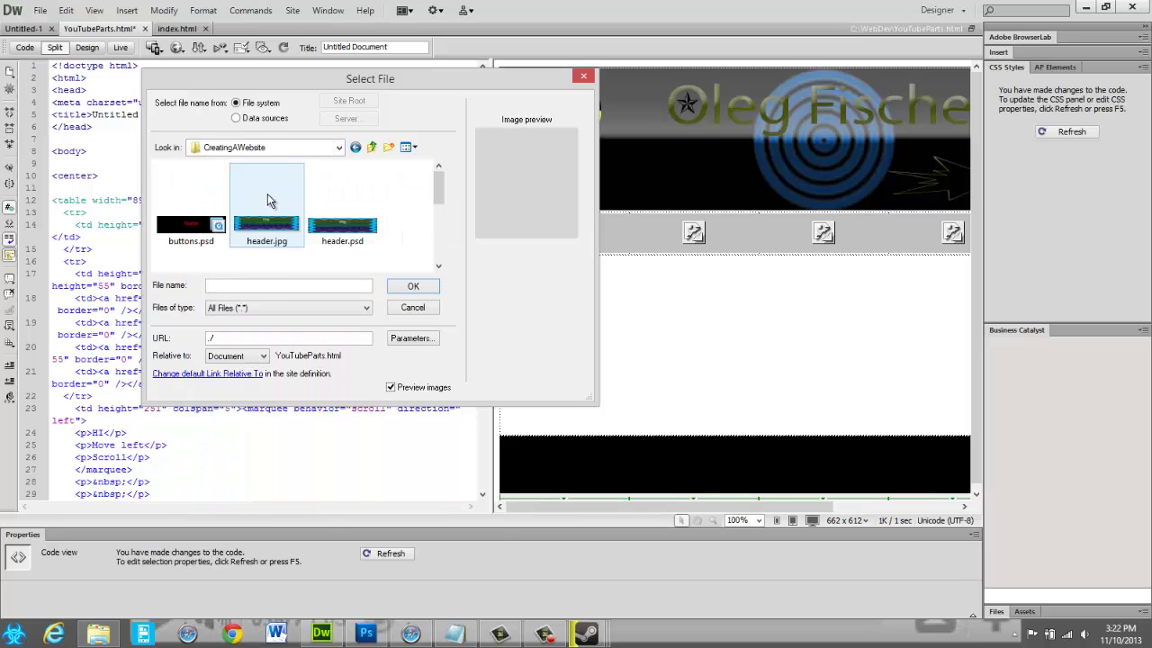
left_click(242, 216)
scroll(241, 214, "down", 1)
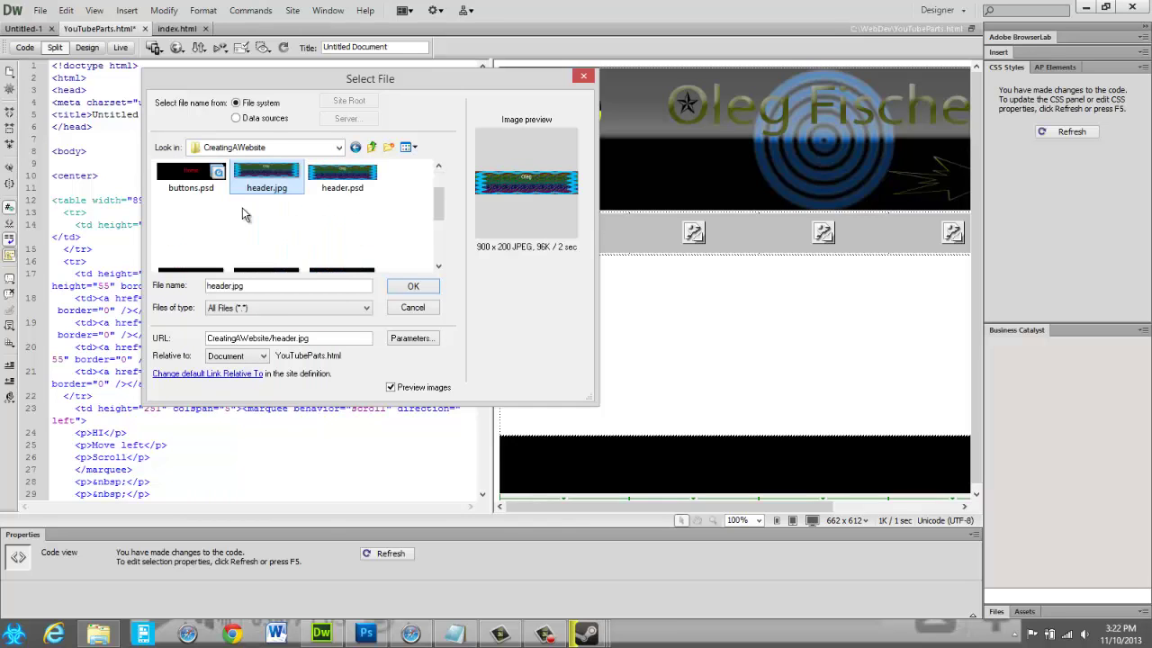
scroll(242, 207, "up", 1)
double_click(266, 207)
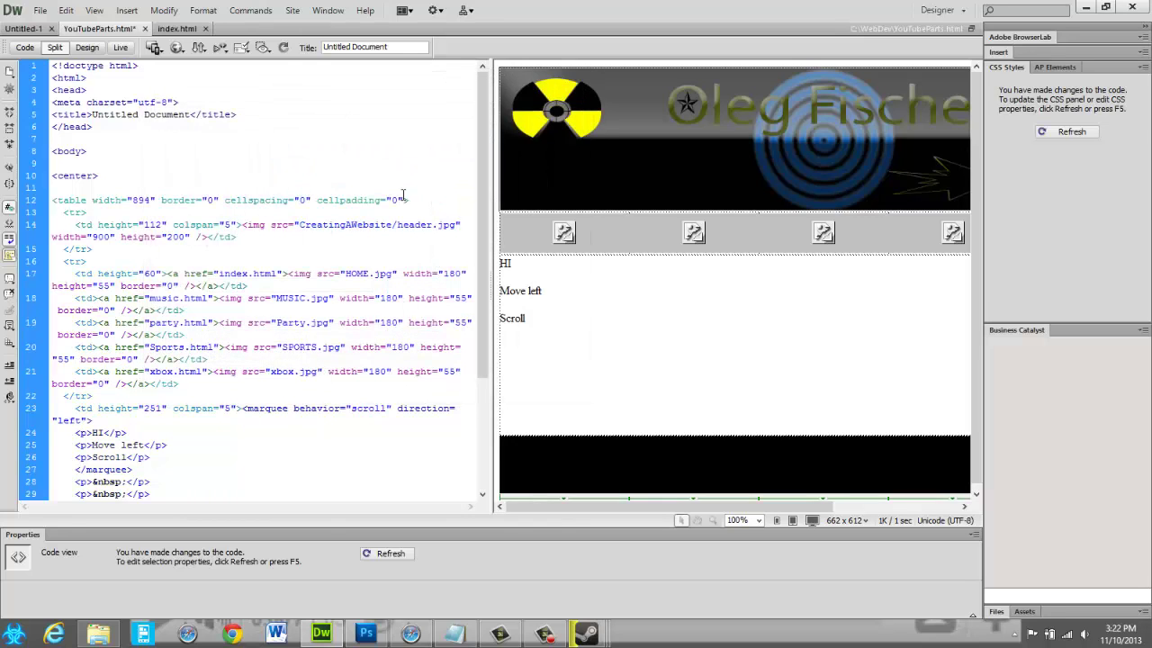
left_click(297, 223)
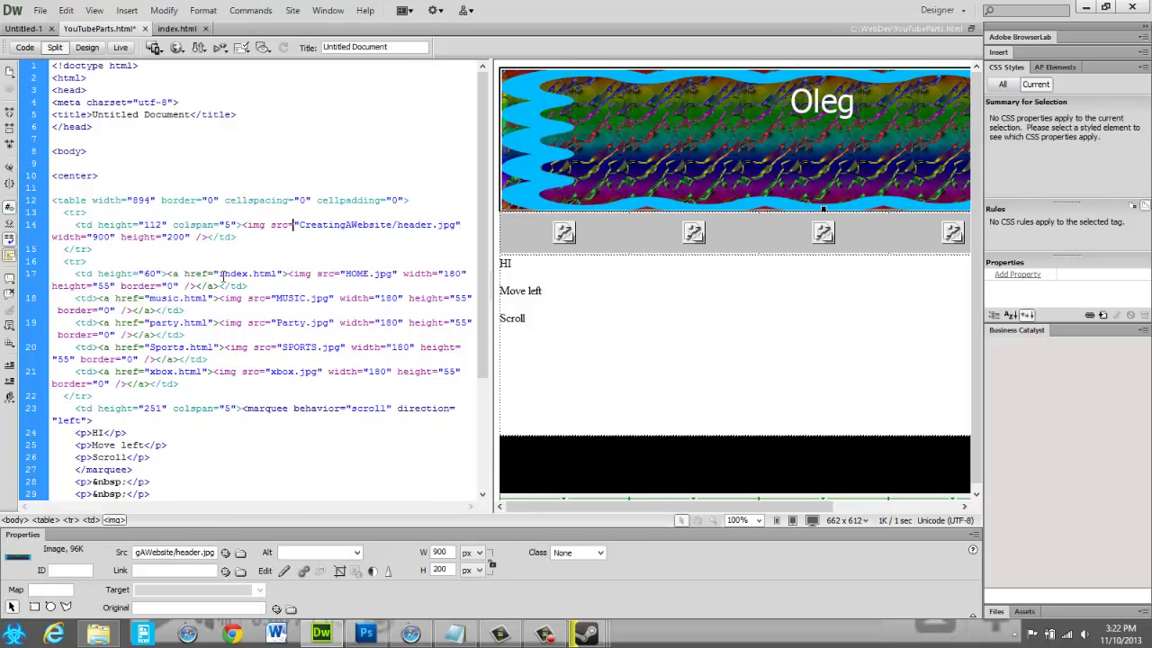
- Point the Home button image source to Home.jpg from CreatingAWebsite
left_click(342, 274)
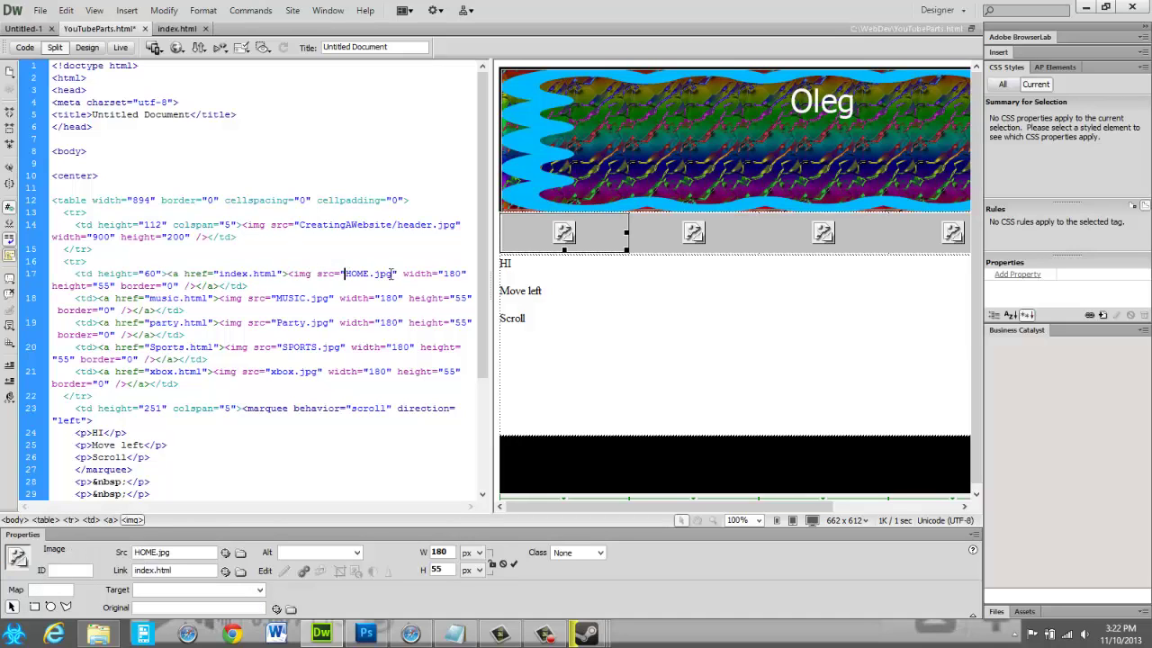
key("BackSpace")
key("BackSpace")
key("BackSpace")
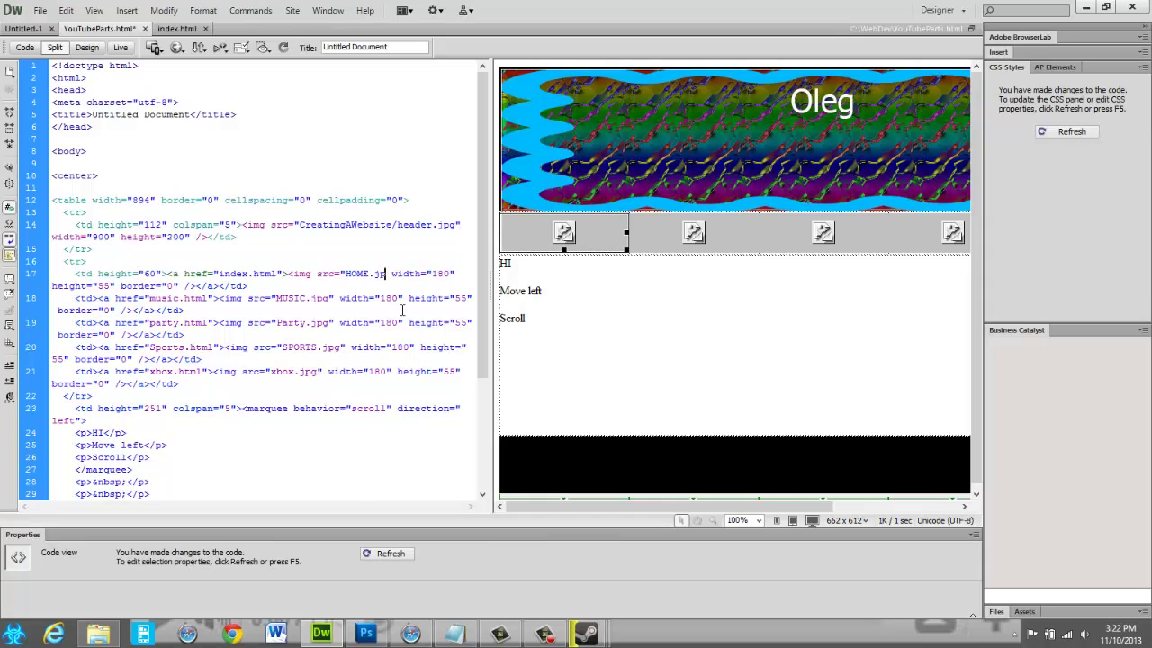
key("BackSpace")
key("BackSpace")
key("BackSpace")
key("BackSpace")
key("BackSpace")
key("BackSpace")
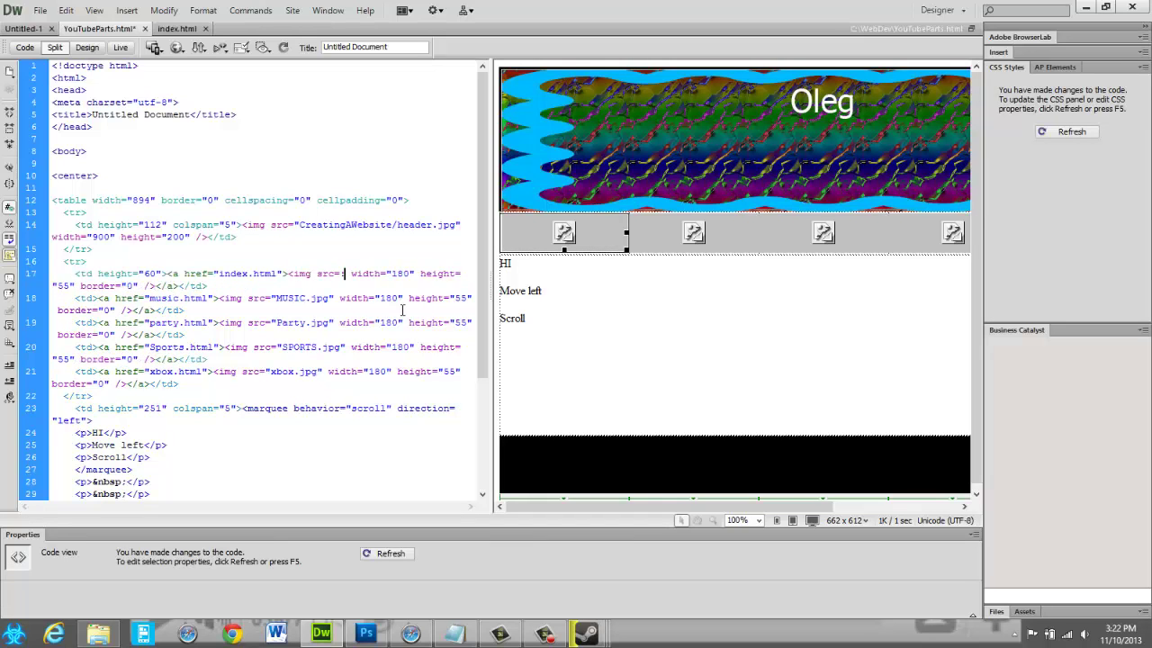
type("\"")
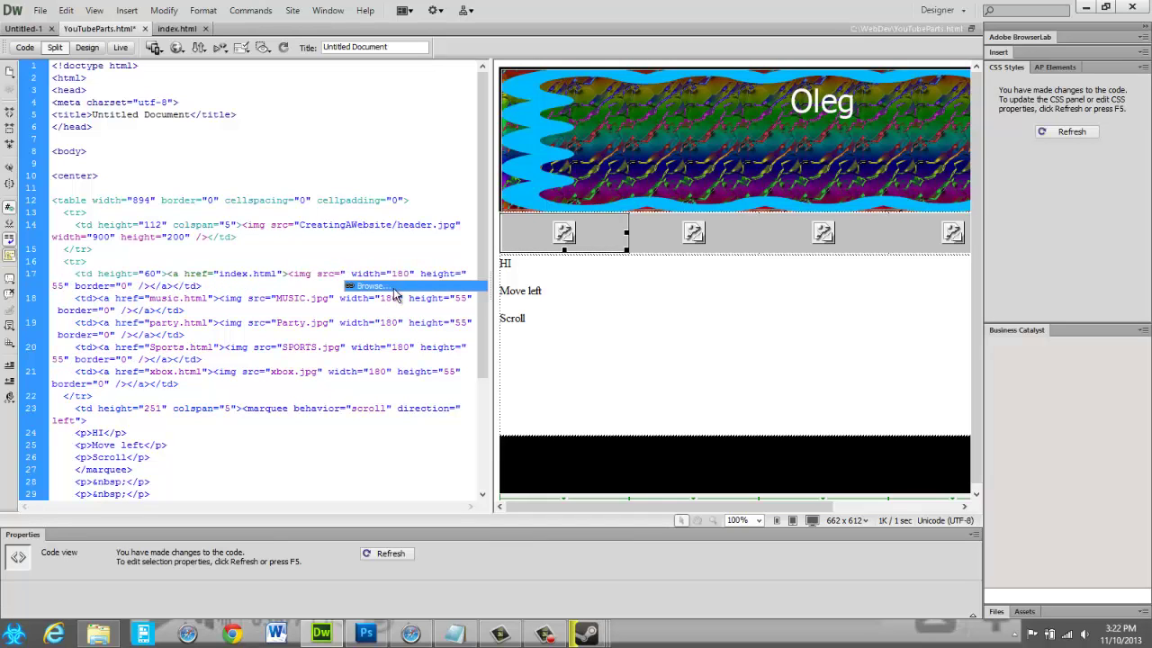
left_click(390, 285)
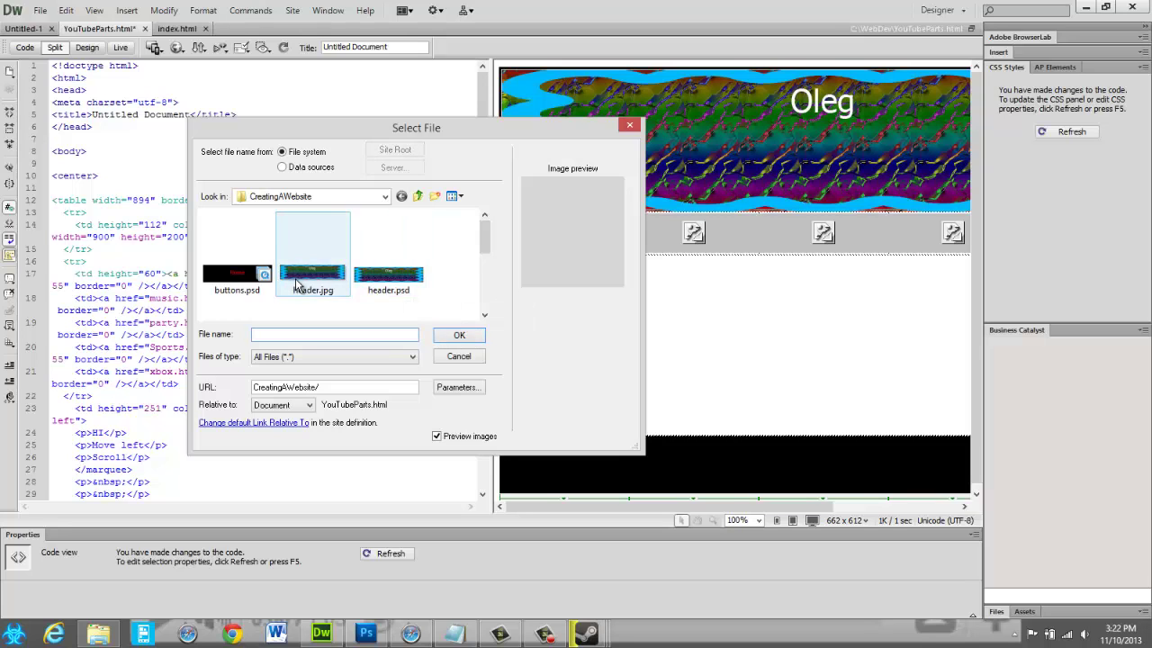
scroll(475, 254, "down", 2)
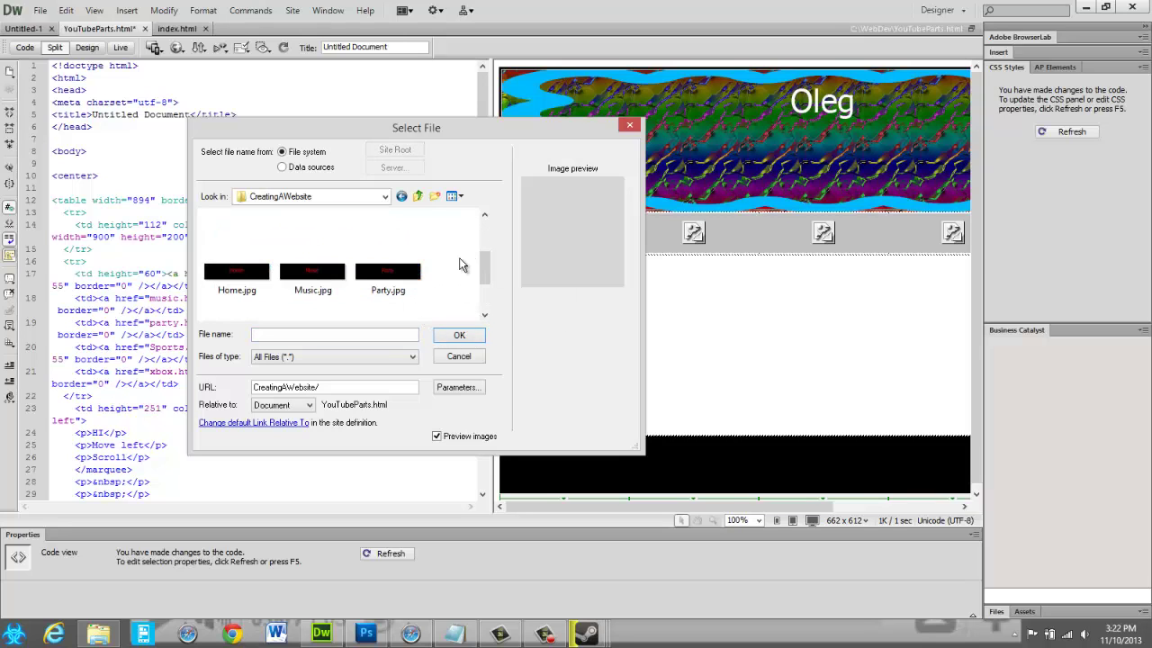
double_click(237, 270)
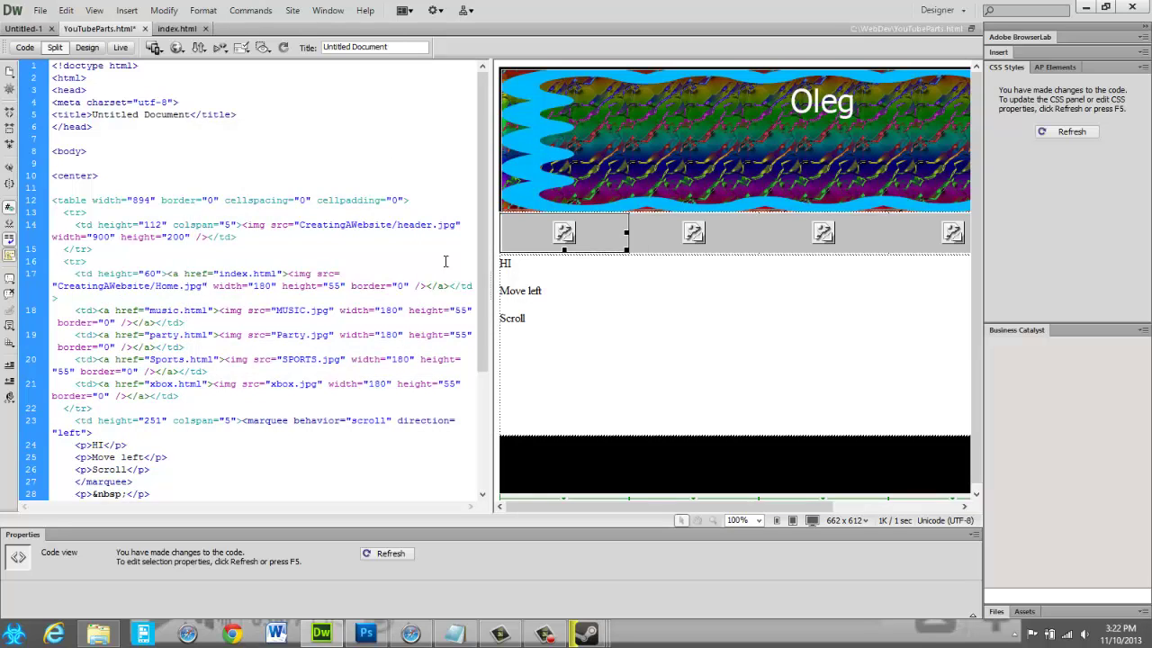
left_click(507, 264)
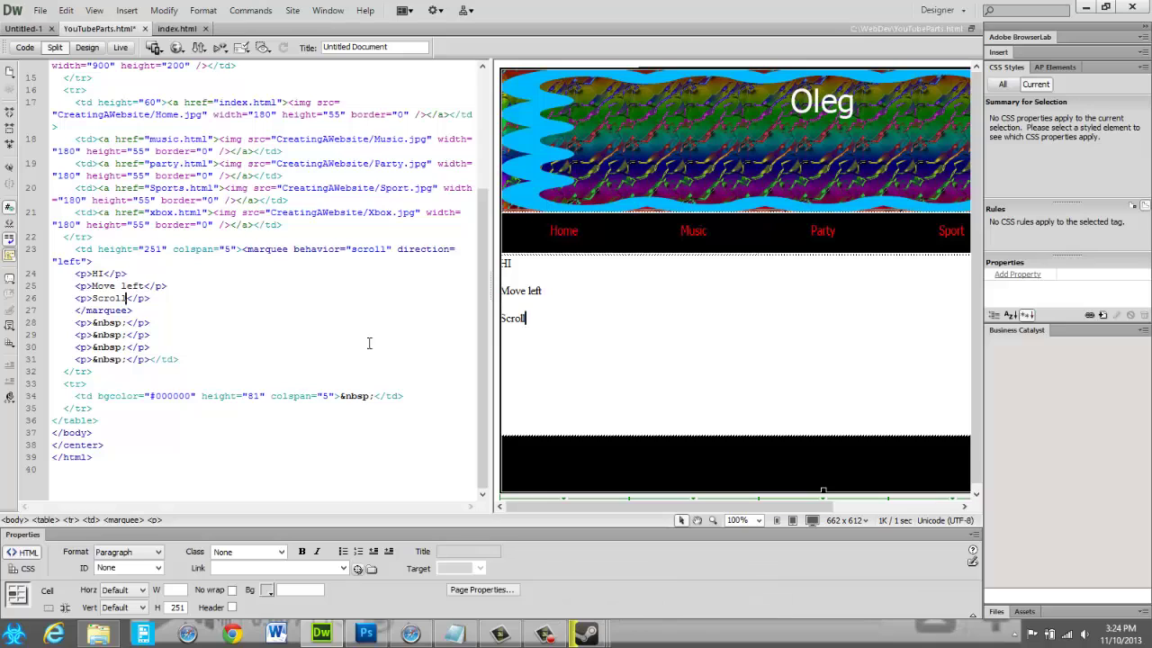
left_click(707, 298)
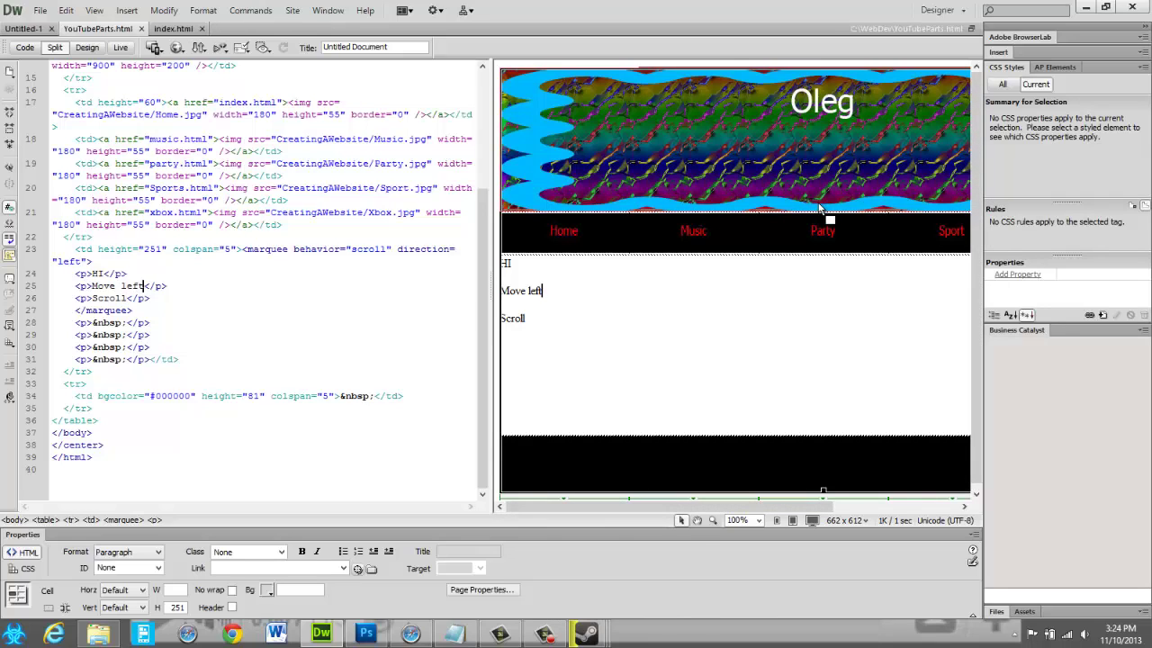
- Preview the page in Internet Explorer with F12
left_click(229, 339)
scroll(346, 284, "up", 1)
scroll(347, 284, "up", 3)
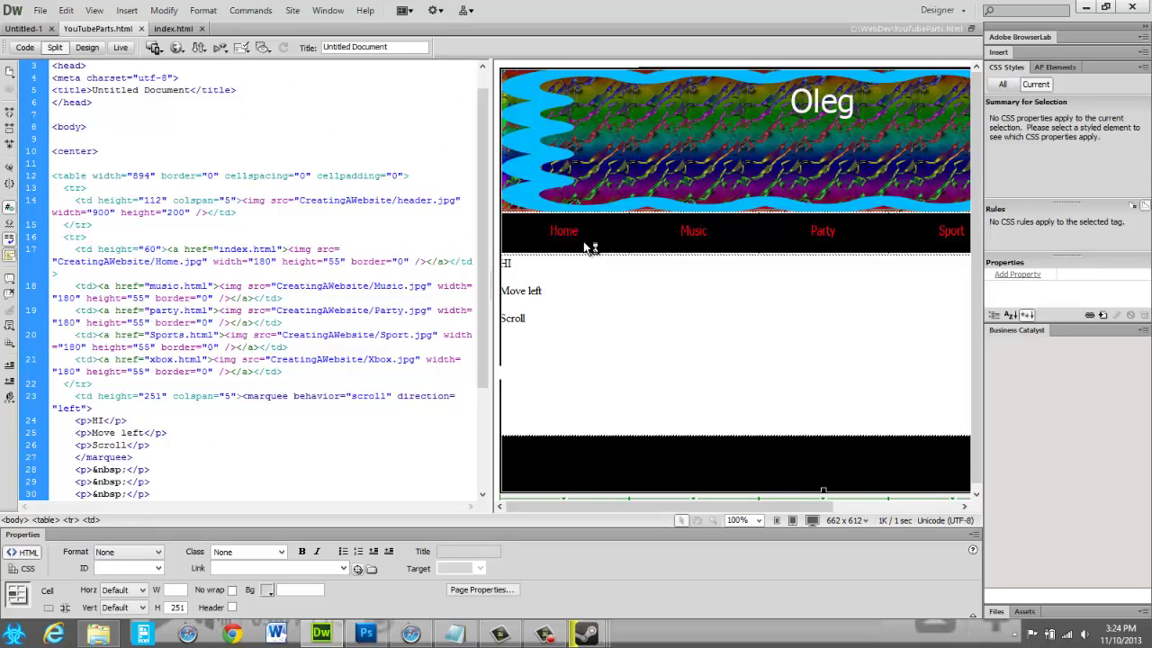
key("F12")
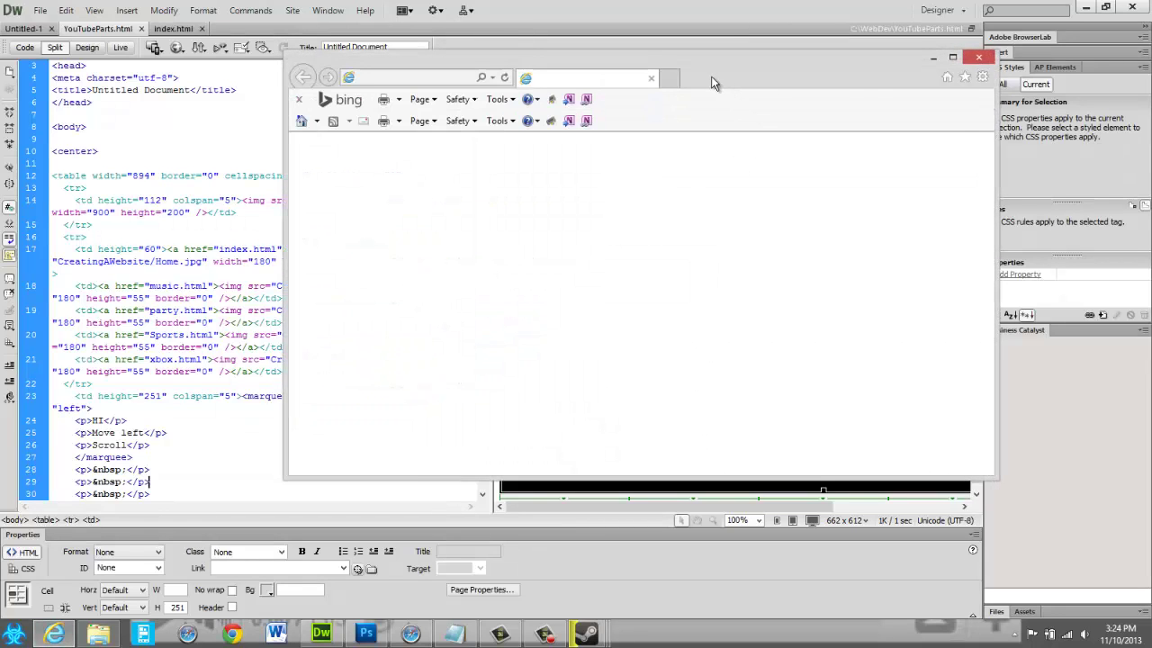
- In the maximized IE preview, follow the Music link, go back, and close the browser
left_click(797, 79)
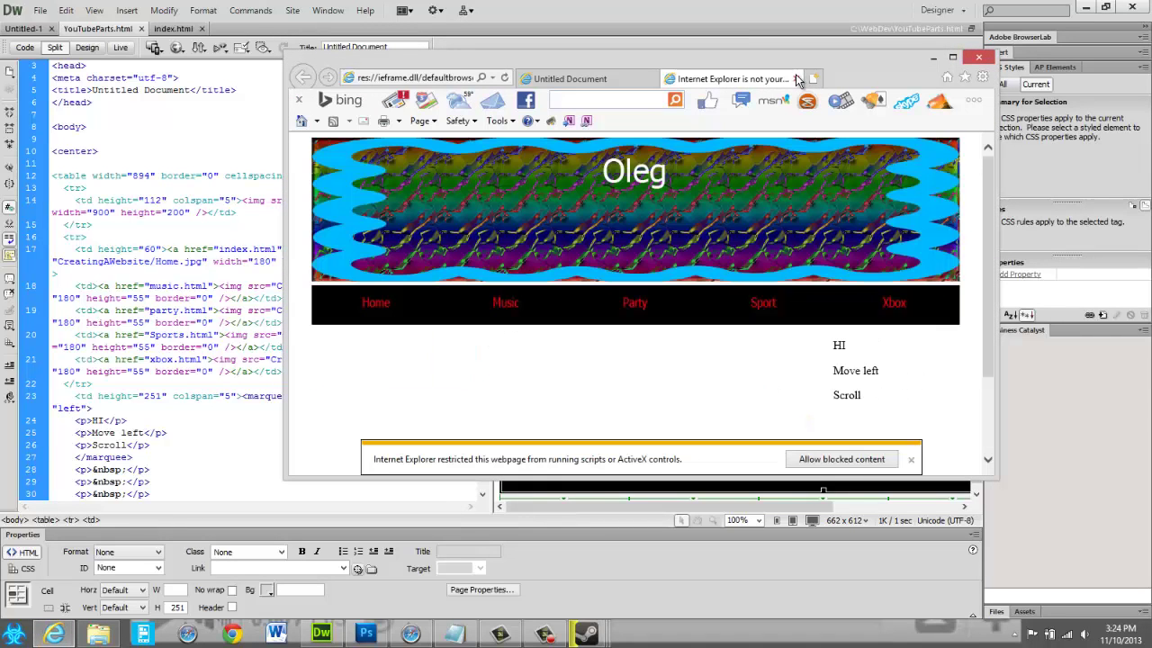
double_click(828, 77)
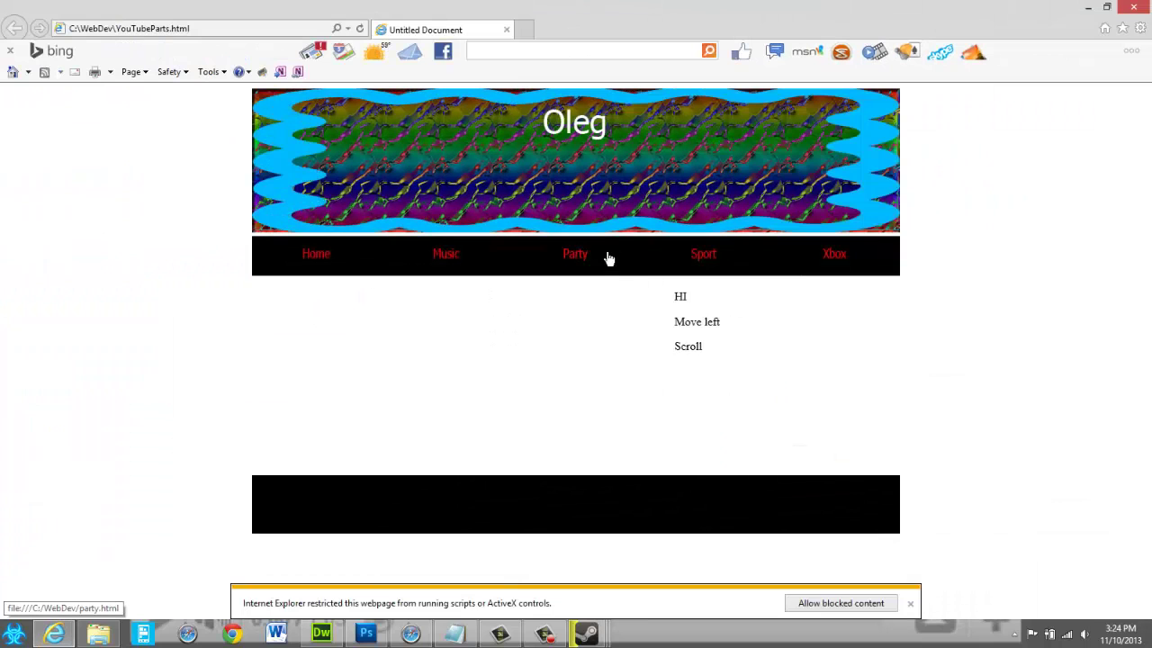
left_click(453, 256)
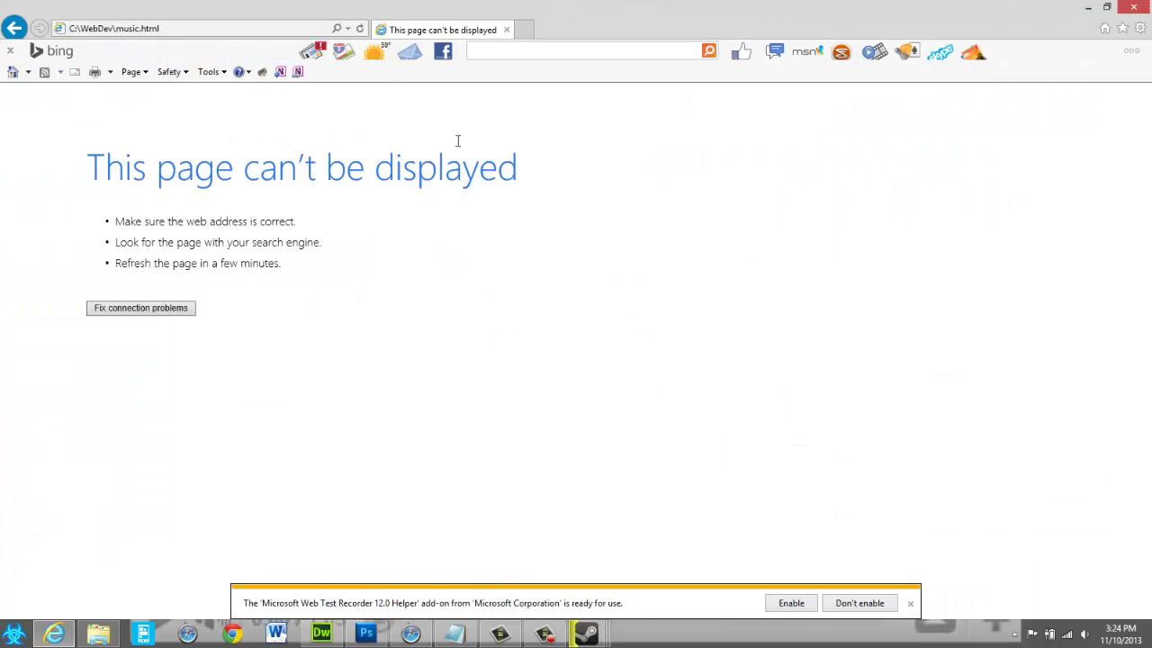
left_click(9, 32)
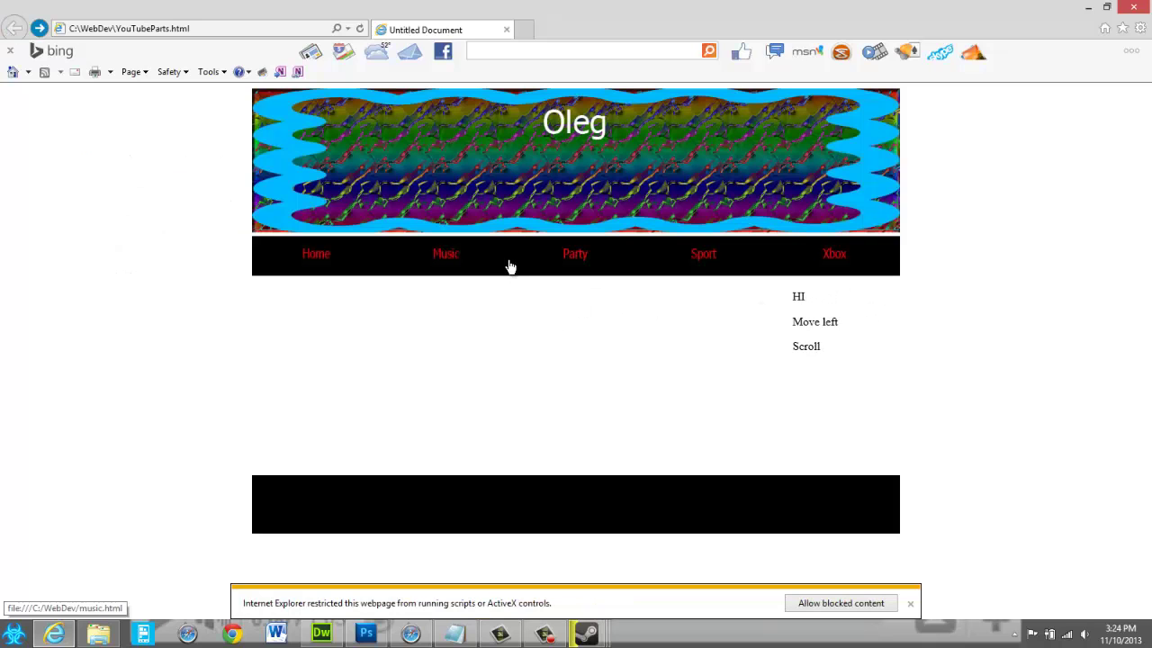
left_click(1144, 11)
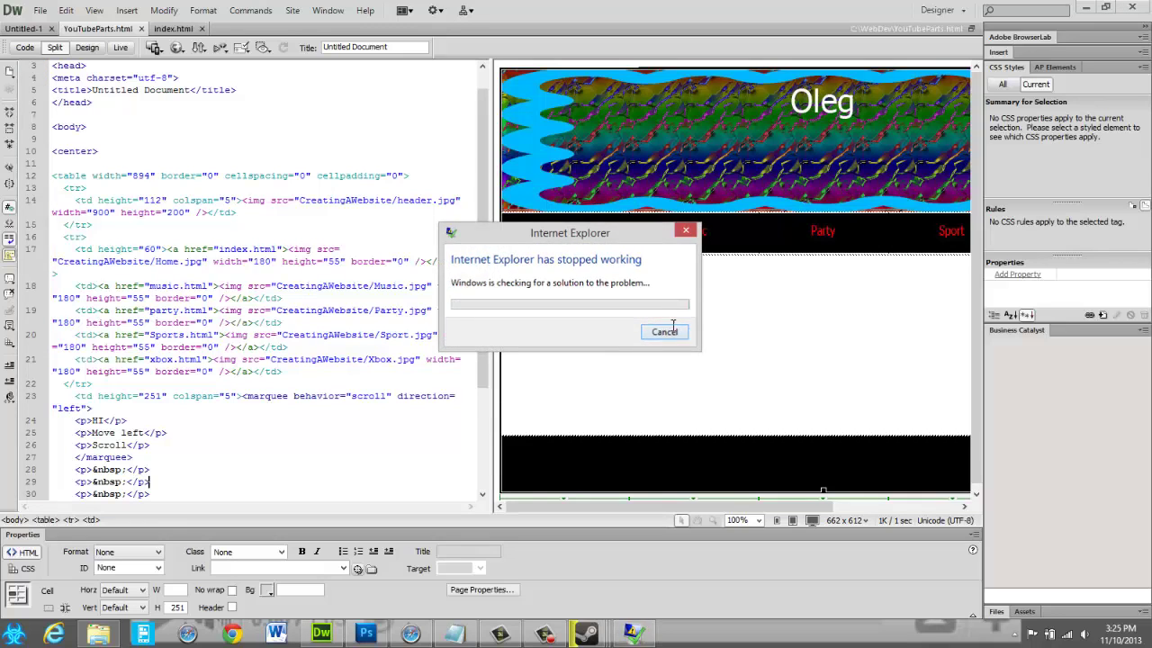
- Inspect the Home, Music and Party button link and image tags on lines 17–19
left_click(154, 321)
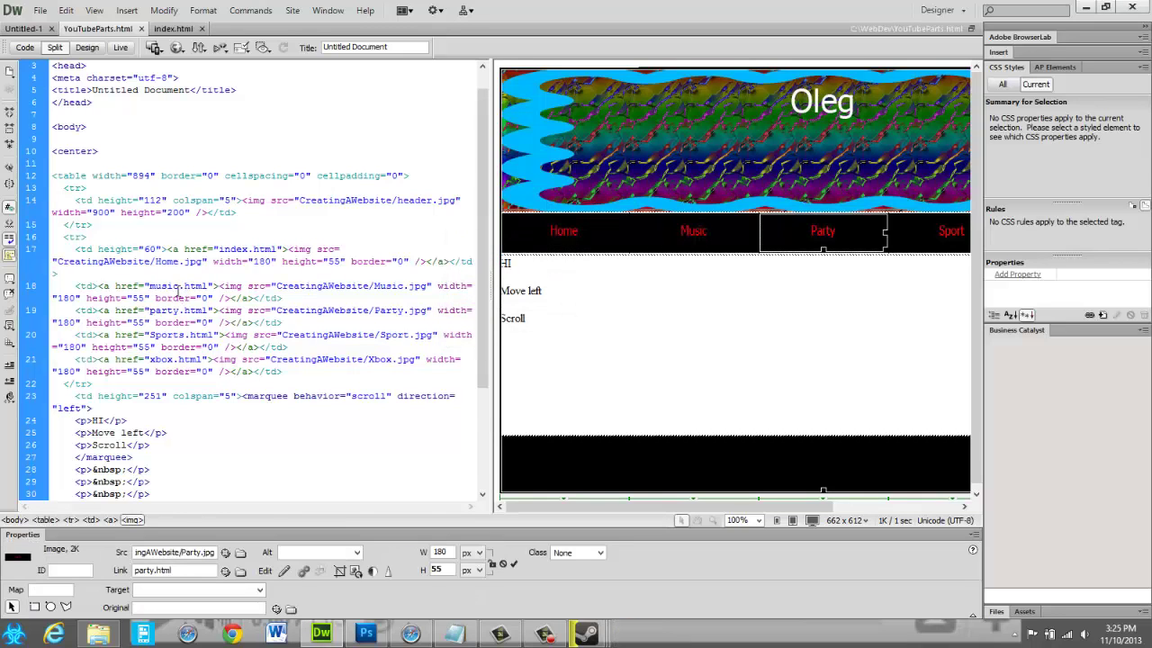
left_click(177, 297)
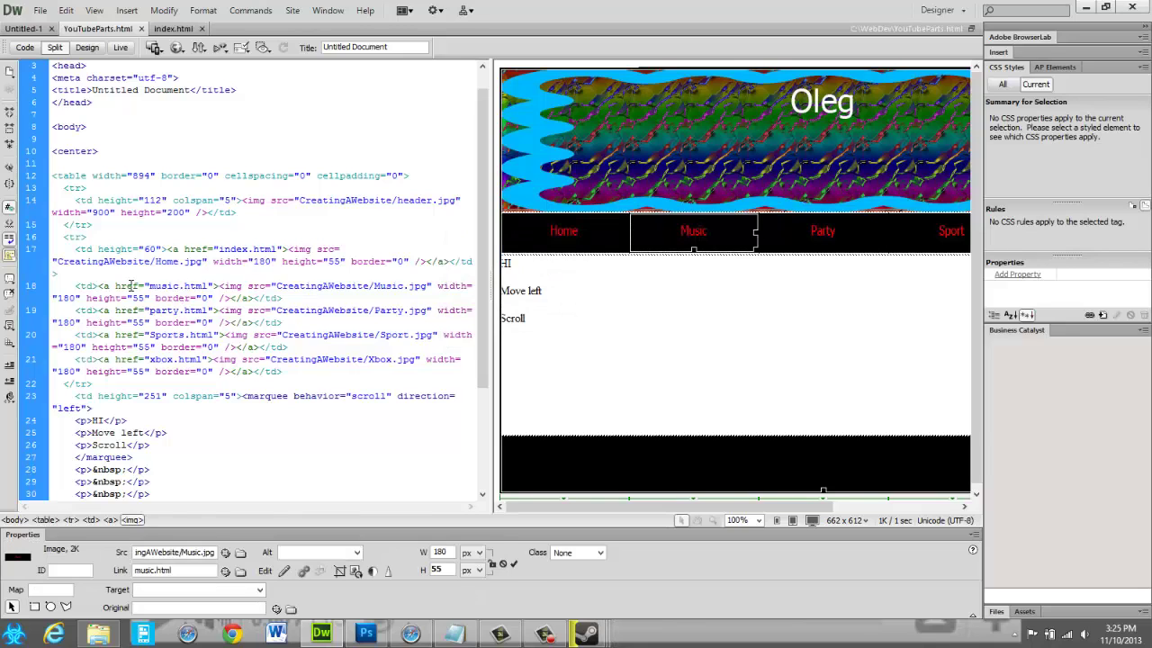
left_click(281, 249)
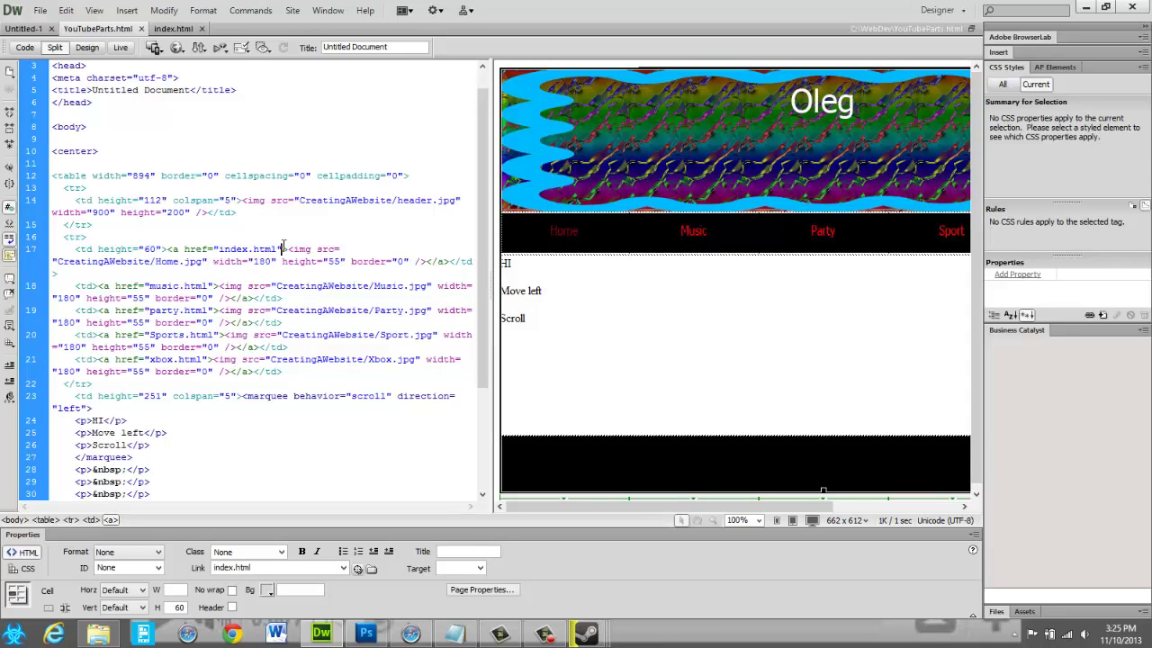
left_click(102, 248)
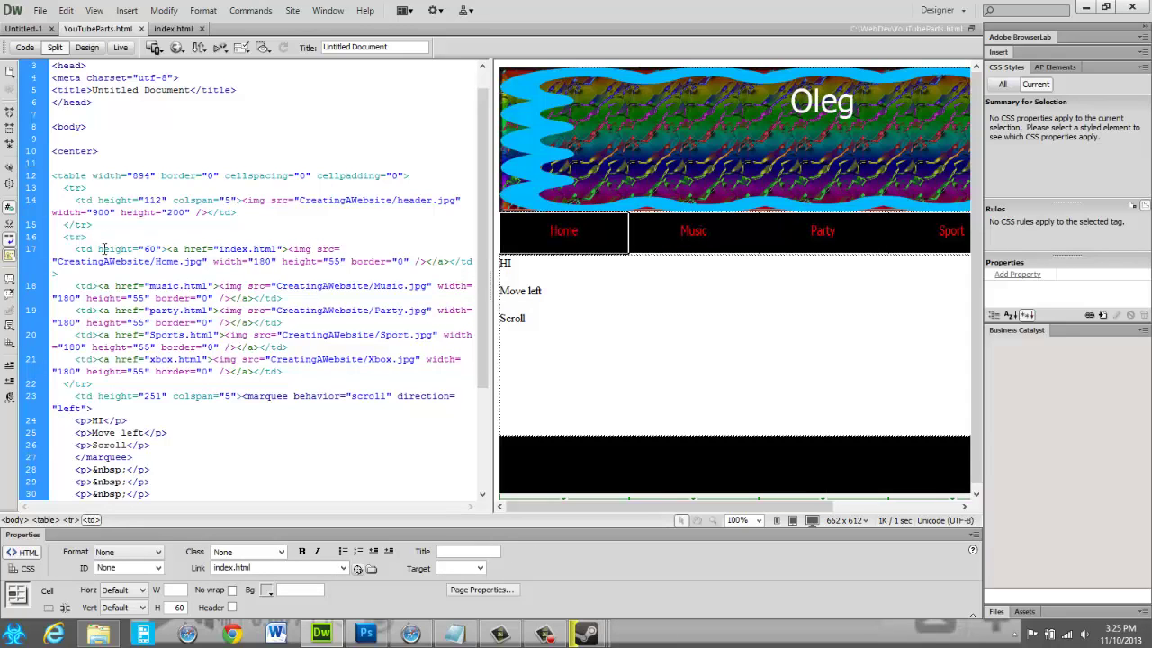
left_click(231, 262)
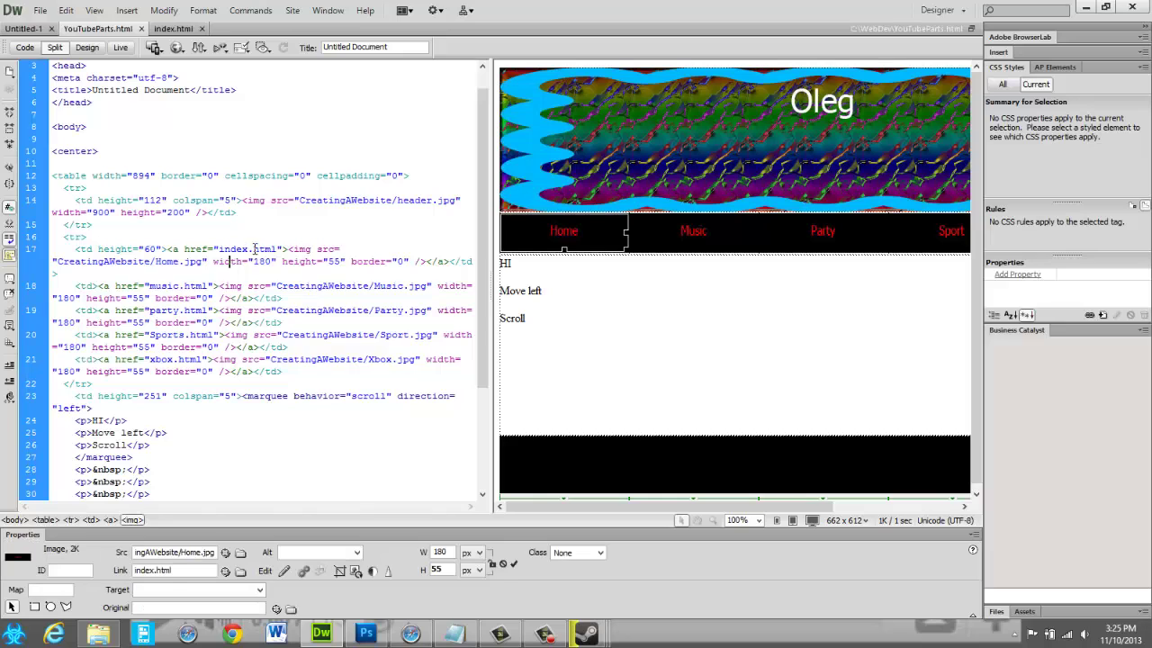
left_click(255, 249)
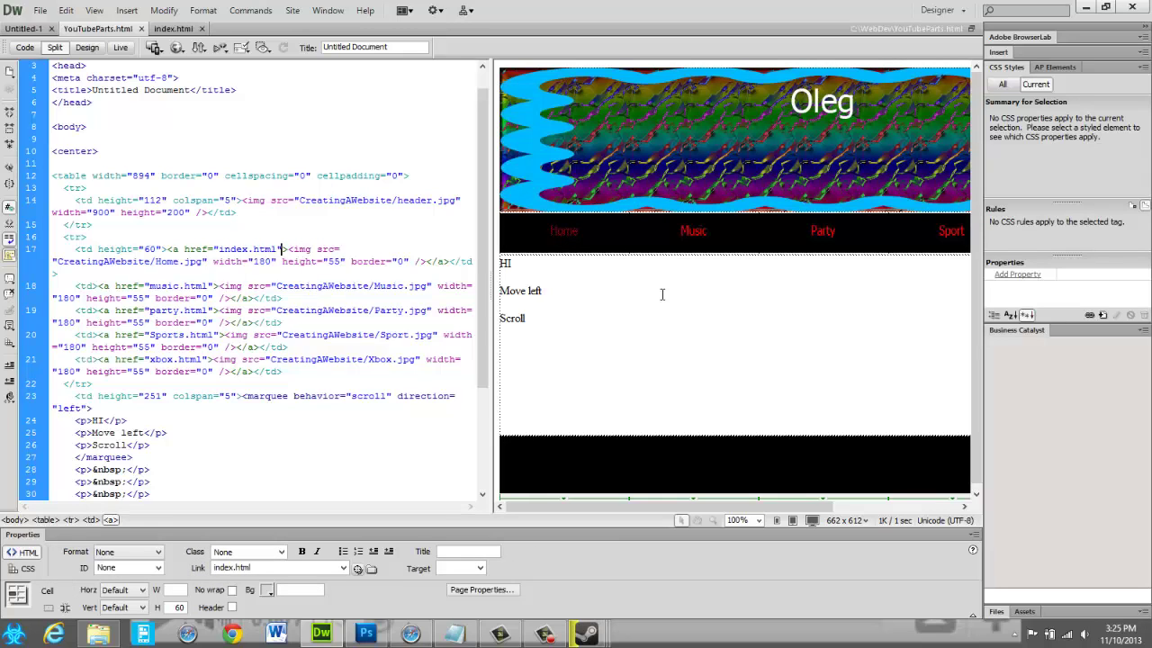
- Select the Move left and Scroll lines, then bring up the File menu
left_click(543, 317)
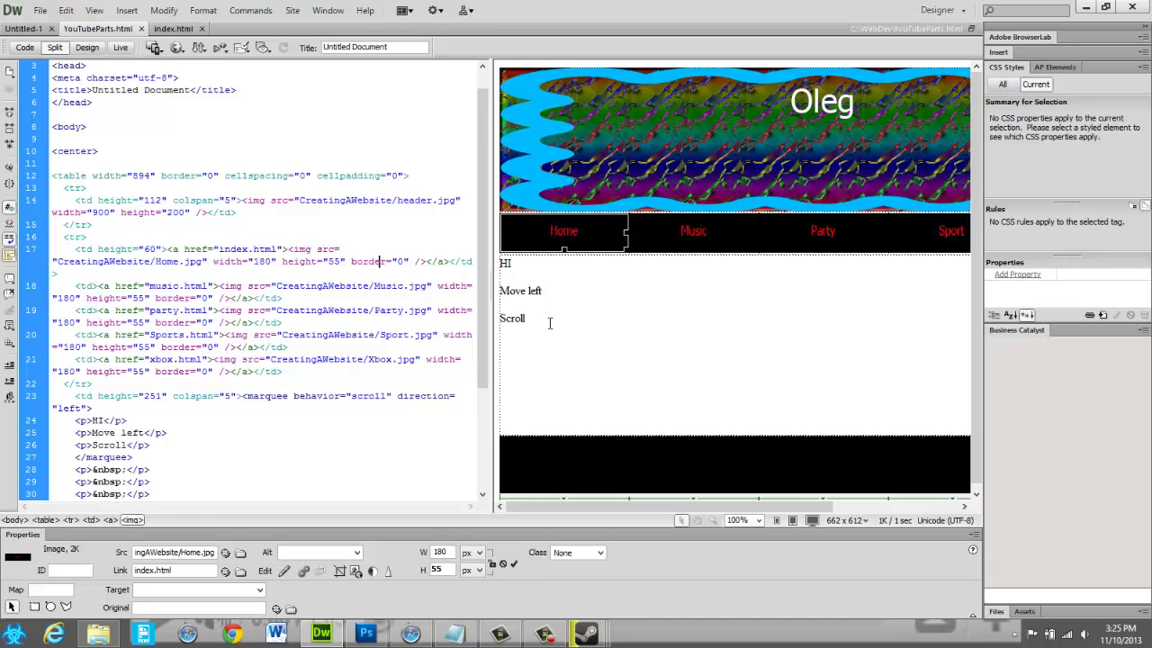
left_click_drag(537, 317, 544, 281)
left_click(581, 322)
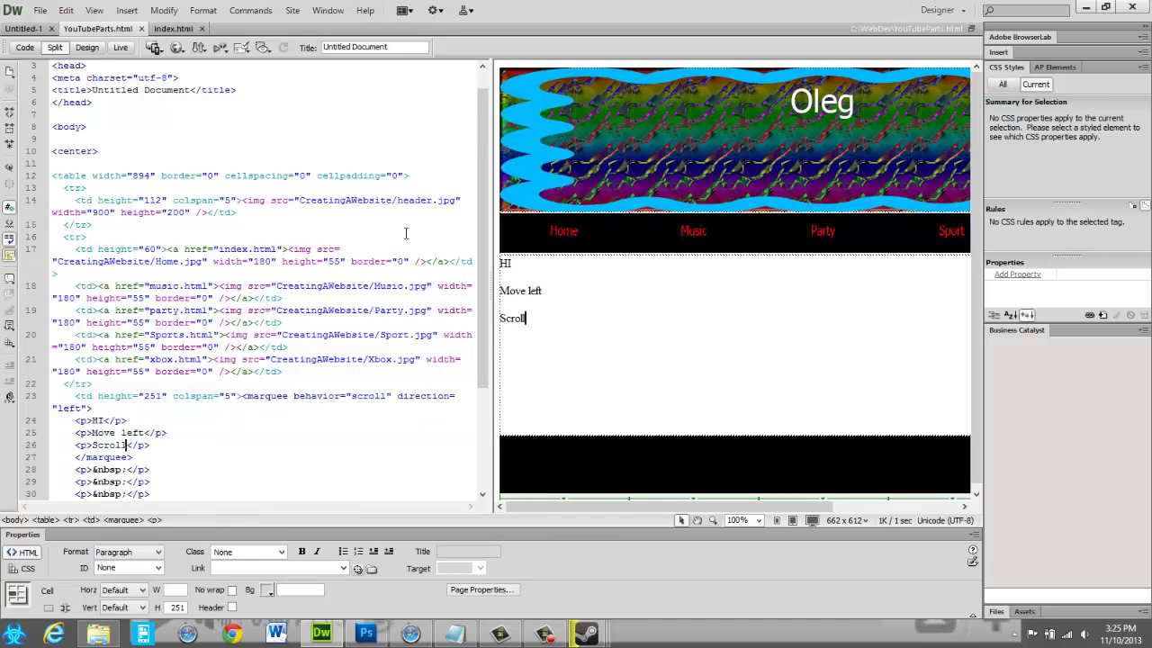
left_click(40, 10)
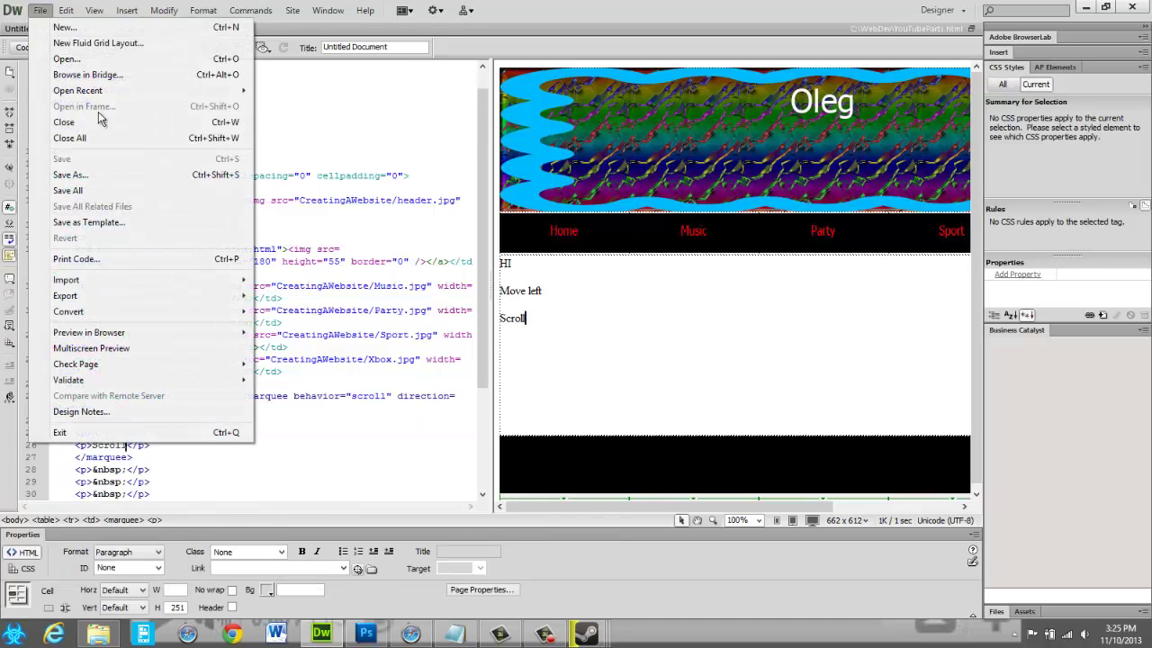
- Save the page as index in the CreatingAWebsite folder and accept updating its links
left_click(142, 177)
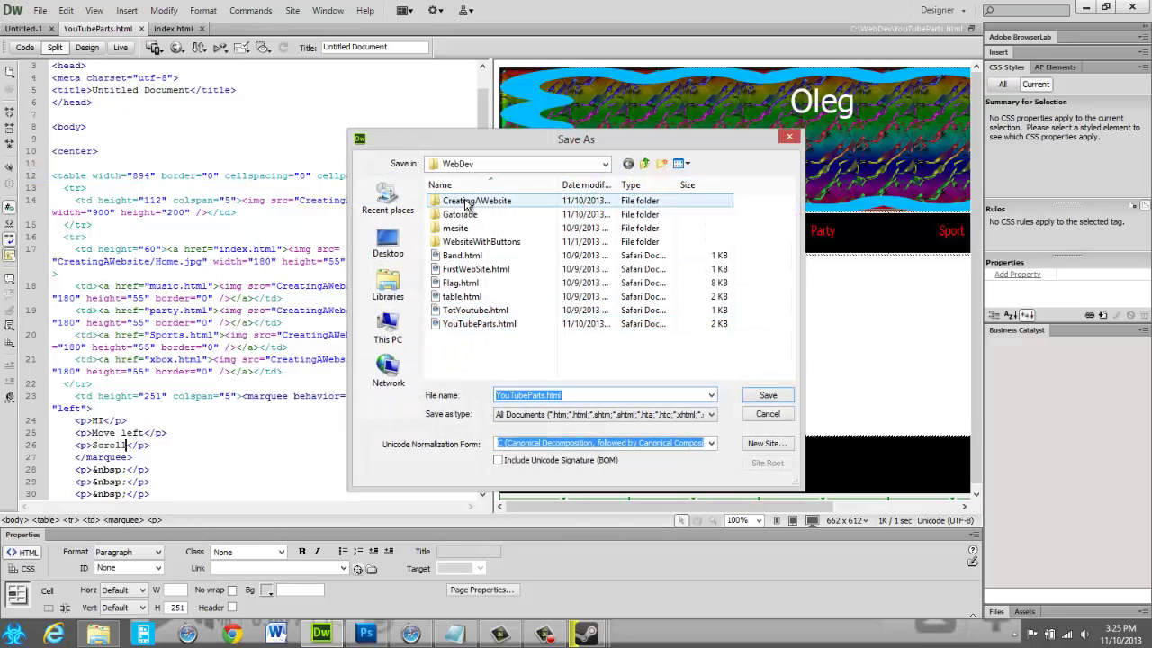
double_click(477, 200)
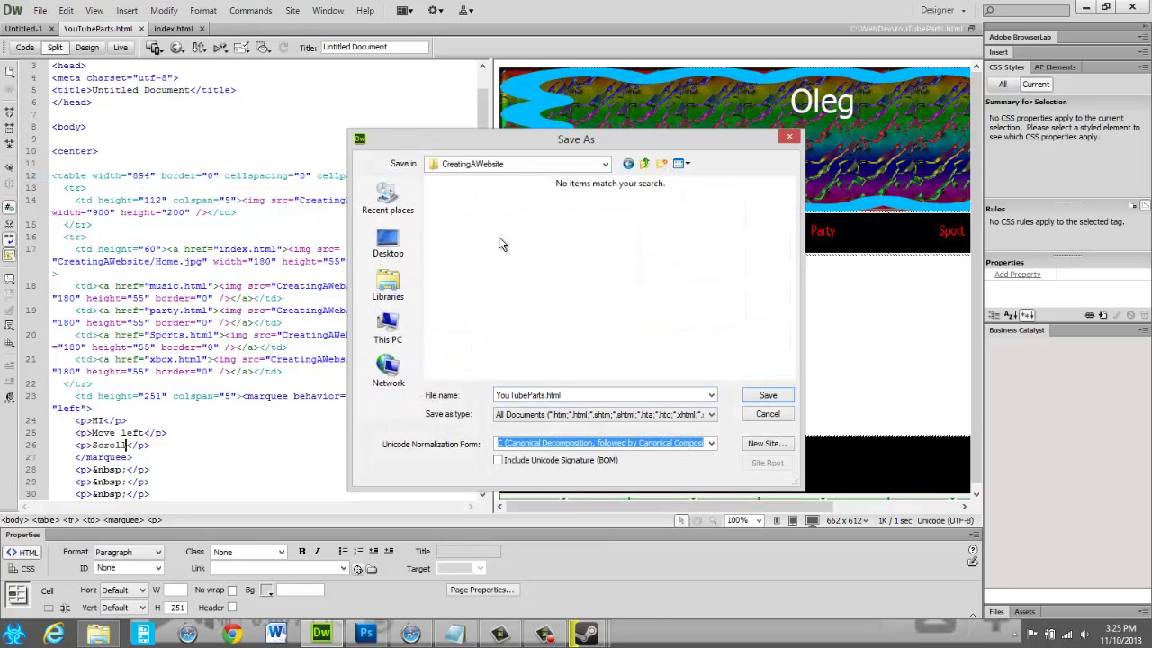
double_click(543, 394)
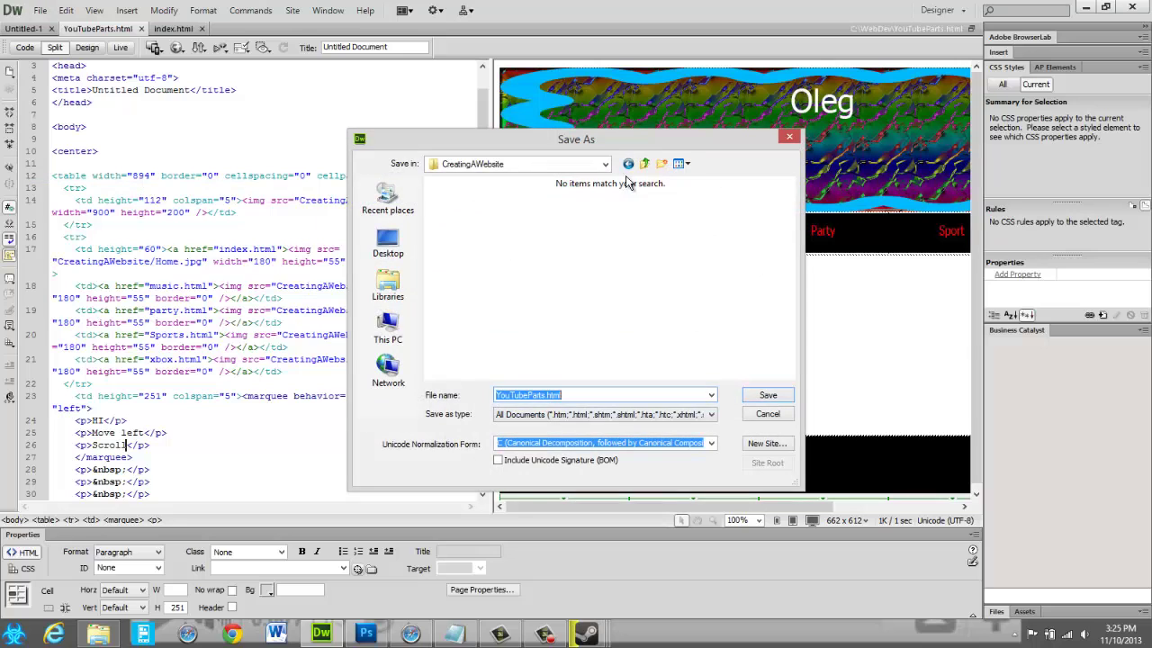
left_click_drag(612, 144, 306, 194)
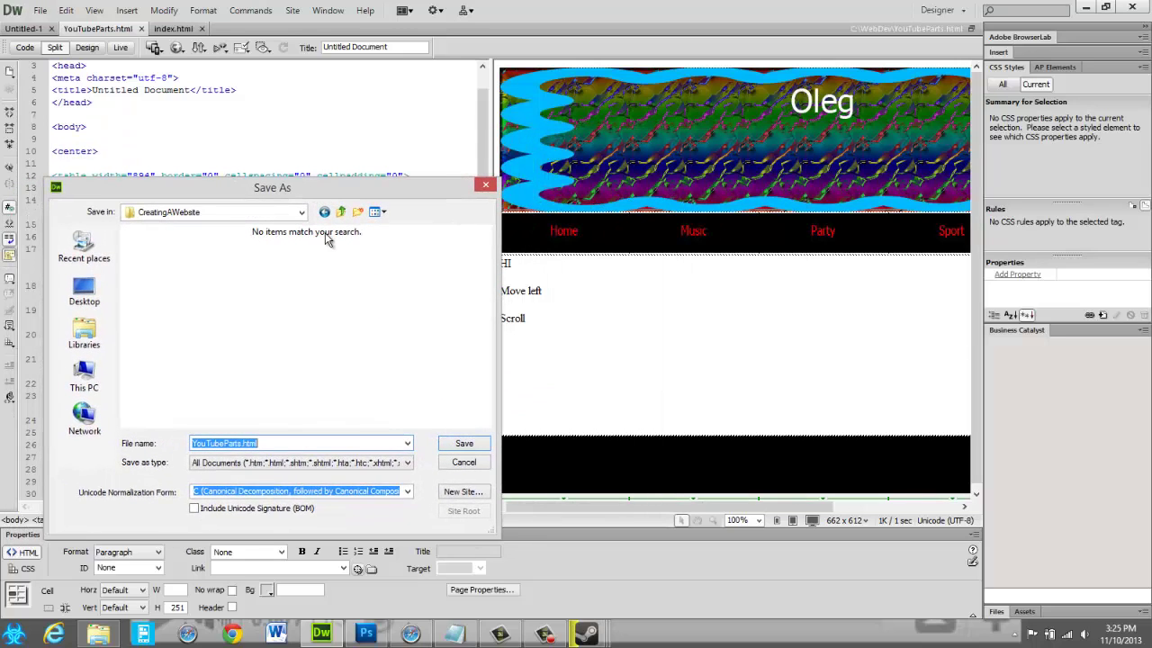
key("BackSpace")
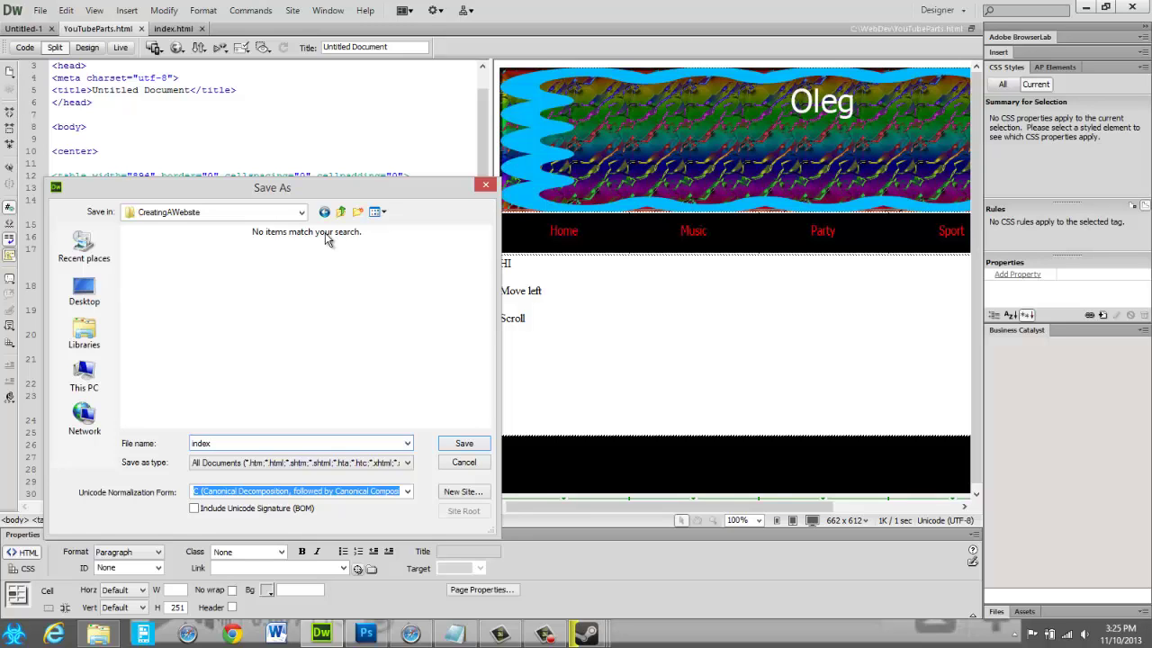
key("Return")
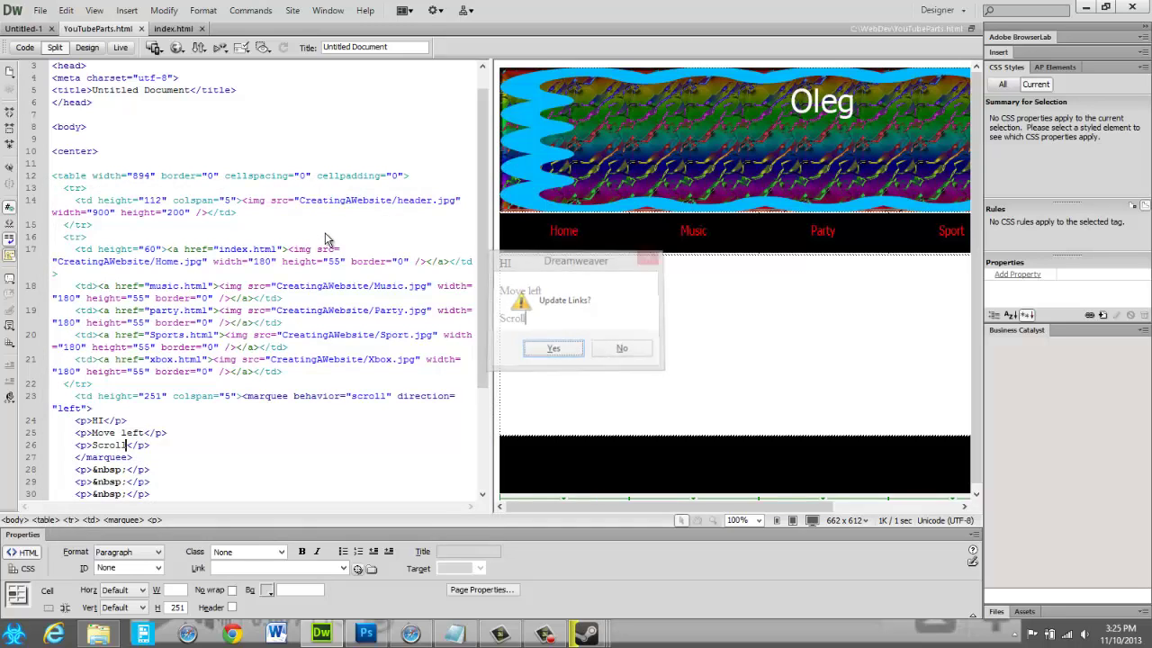
key("Return")
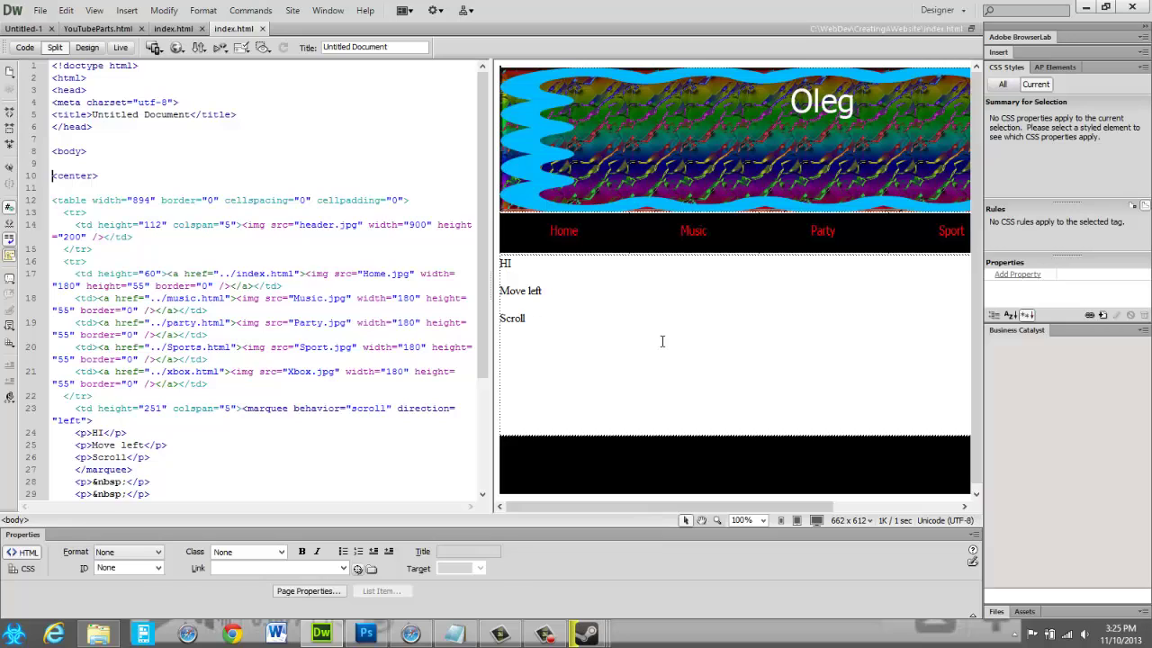
- Repoint the Home link on line 17 from ../index.html to index.html using Browse
left_click(254, 276)
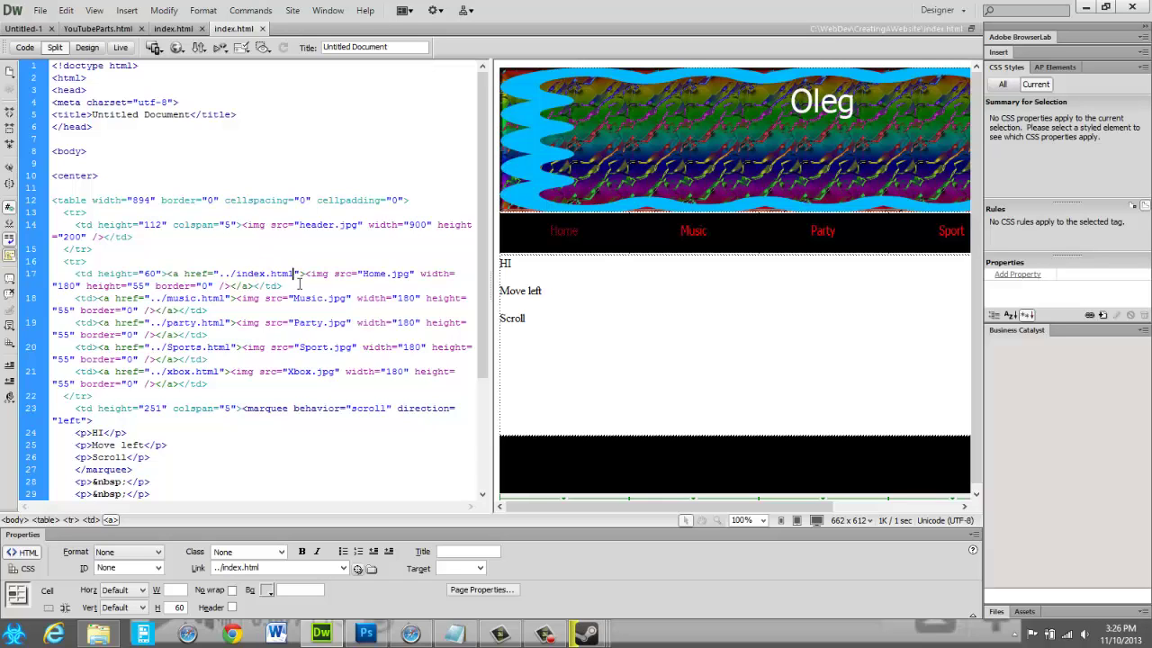
key("BackSpace")
key("BackSpace")
key("BackSpace")
key("BackSpace")
key("BackSpace")
key("BackSpace")
key("BackSpace")
key("BackSpace")
key("BackSpace")
key("BackSpace")
key("BackSpace")
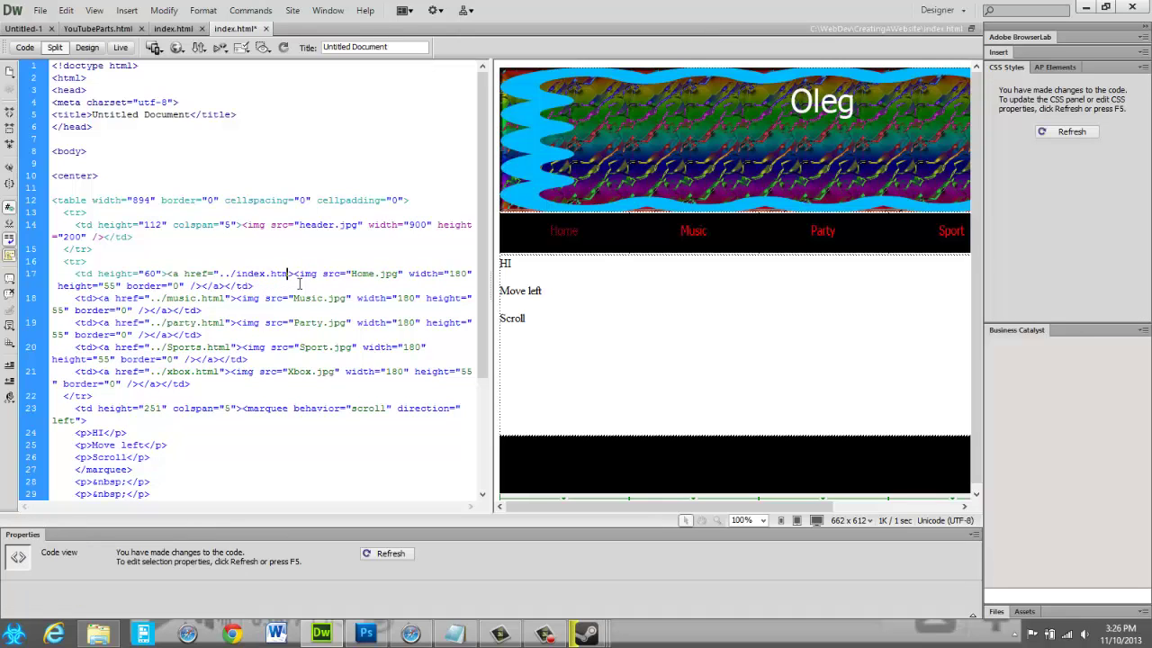
key("BackSpace")
key("BackSpace")
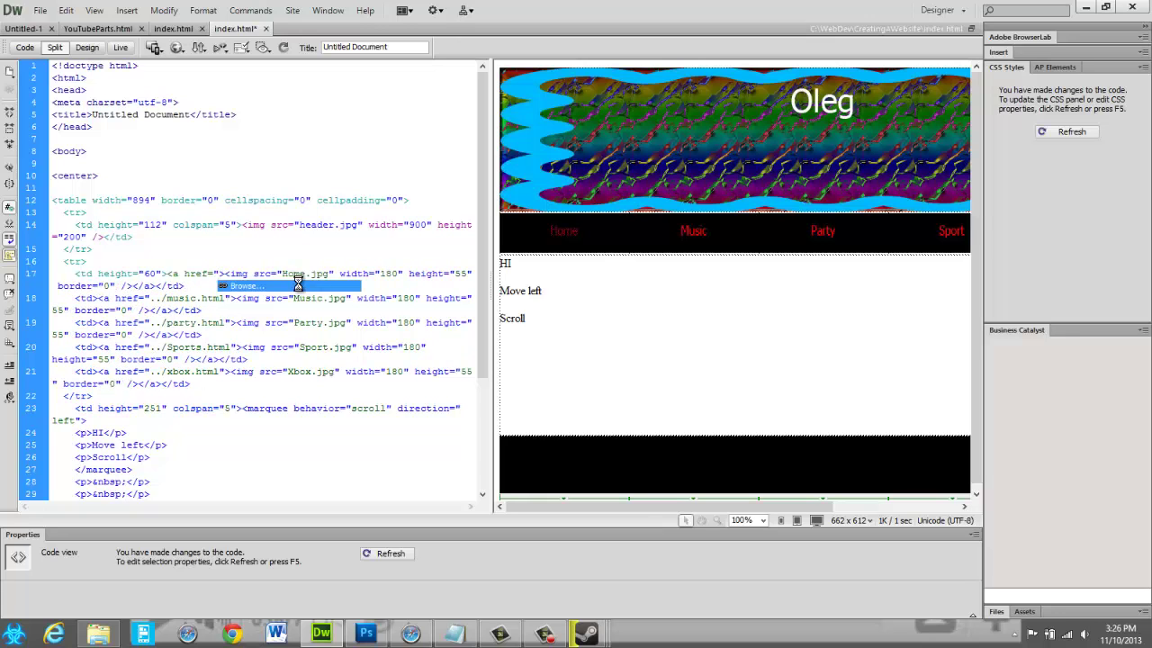
left_click(297, 287)
scroll(432, 450, "down", 1)
left_click(441, 450)
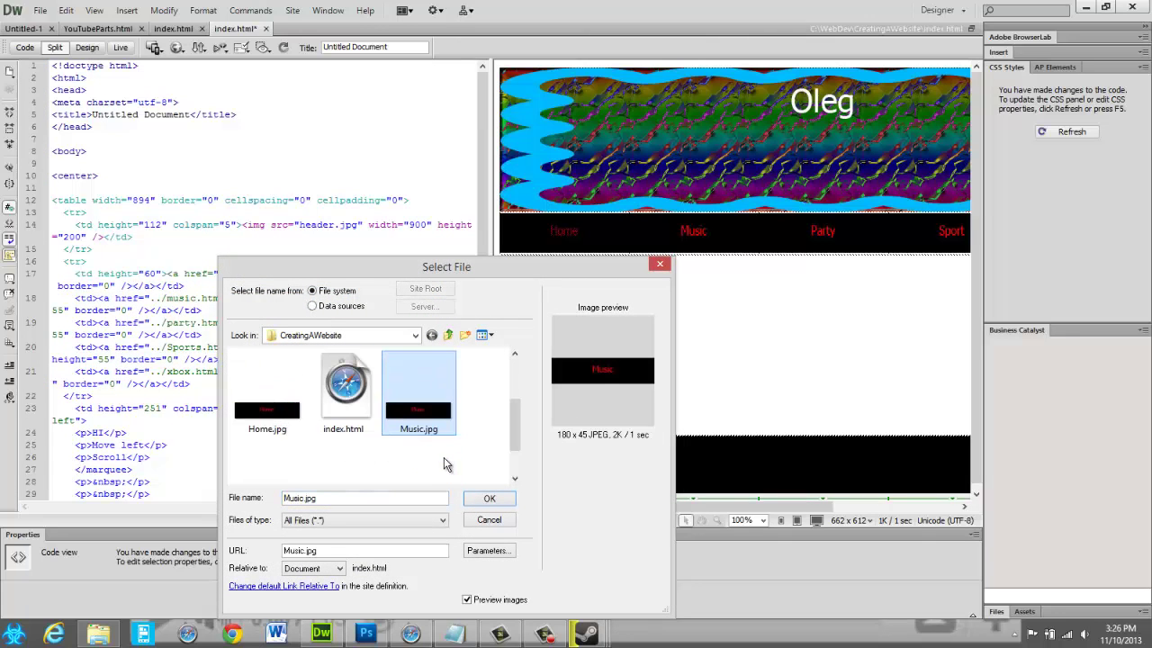
left_click(351, 407)
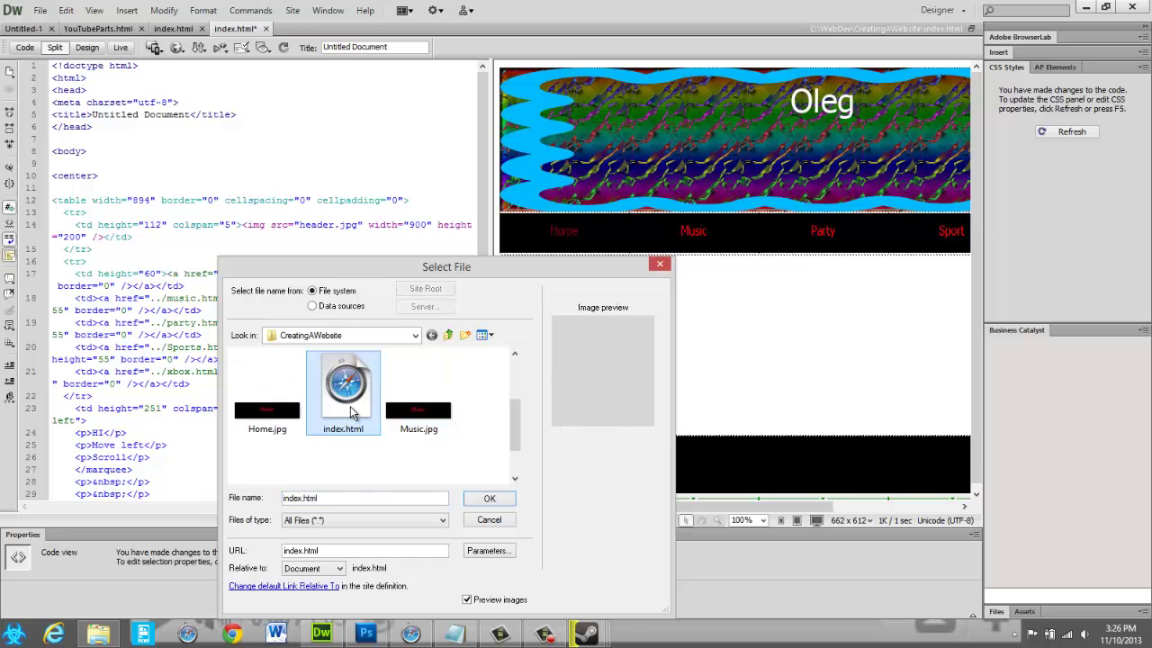
left_click(494, 501)
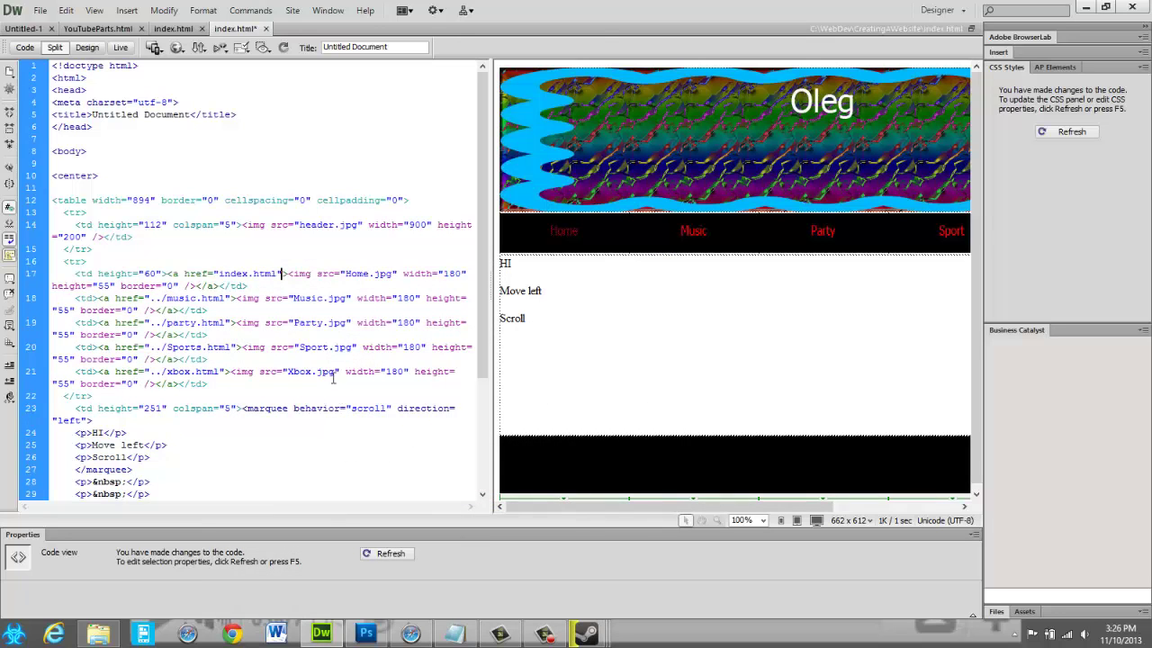
left_click(576, 326)
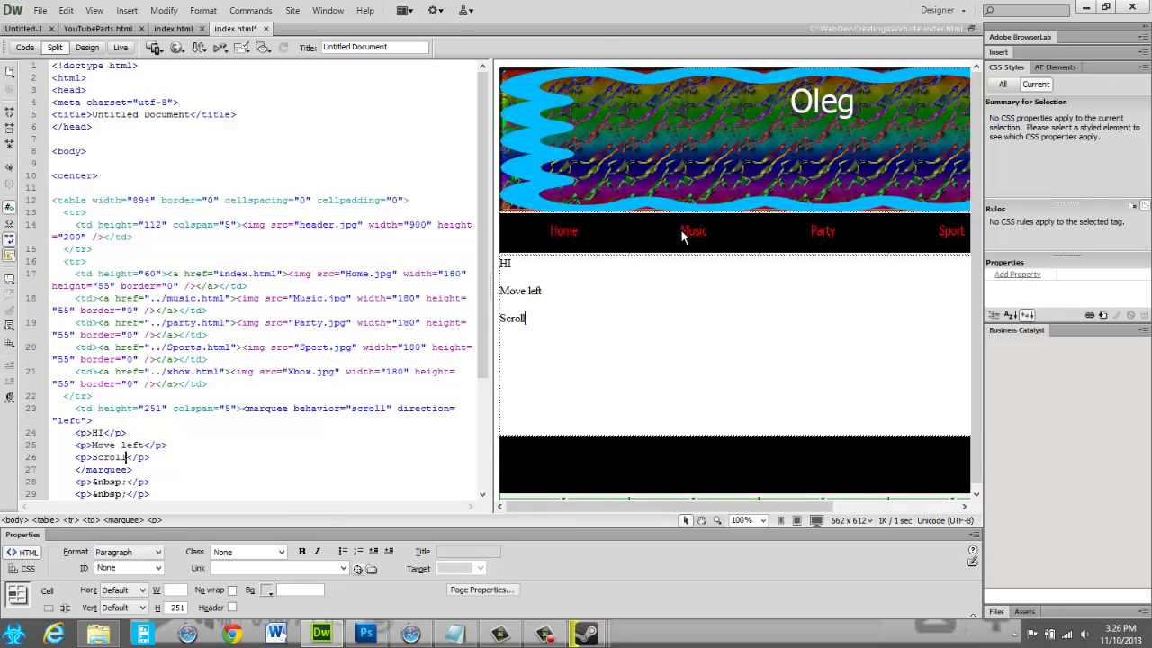
- Close the WebsiteWithButtons index.html tab and switch to YouTubeParts.html
left_click(40, 11)
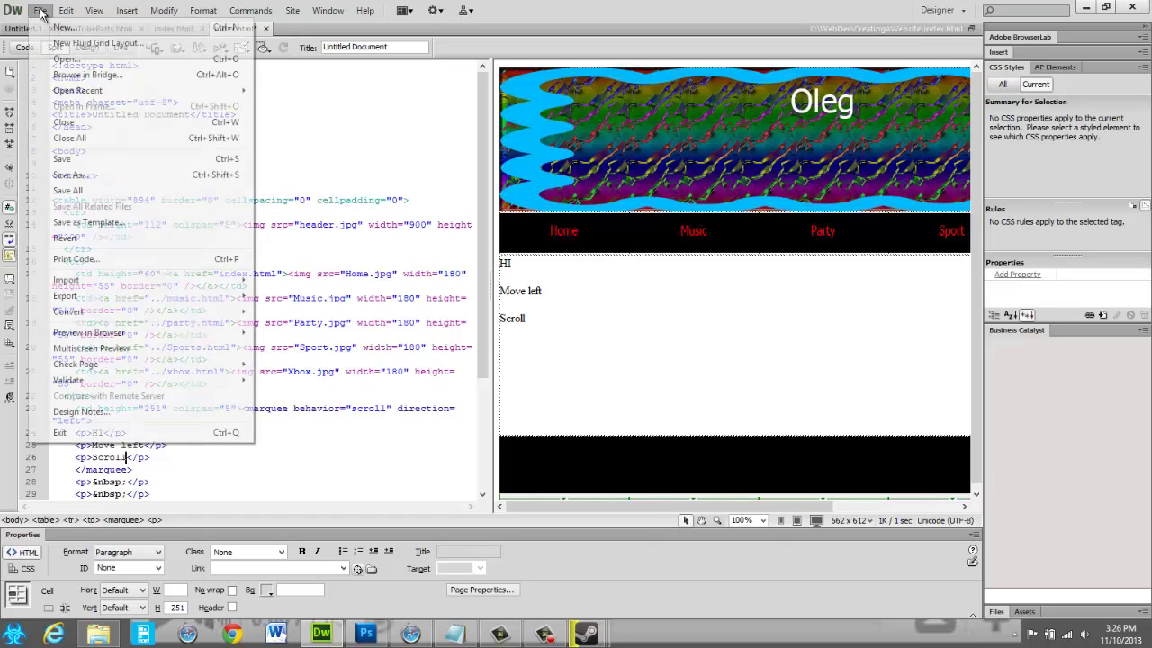
left_click(41, 11)
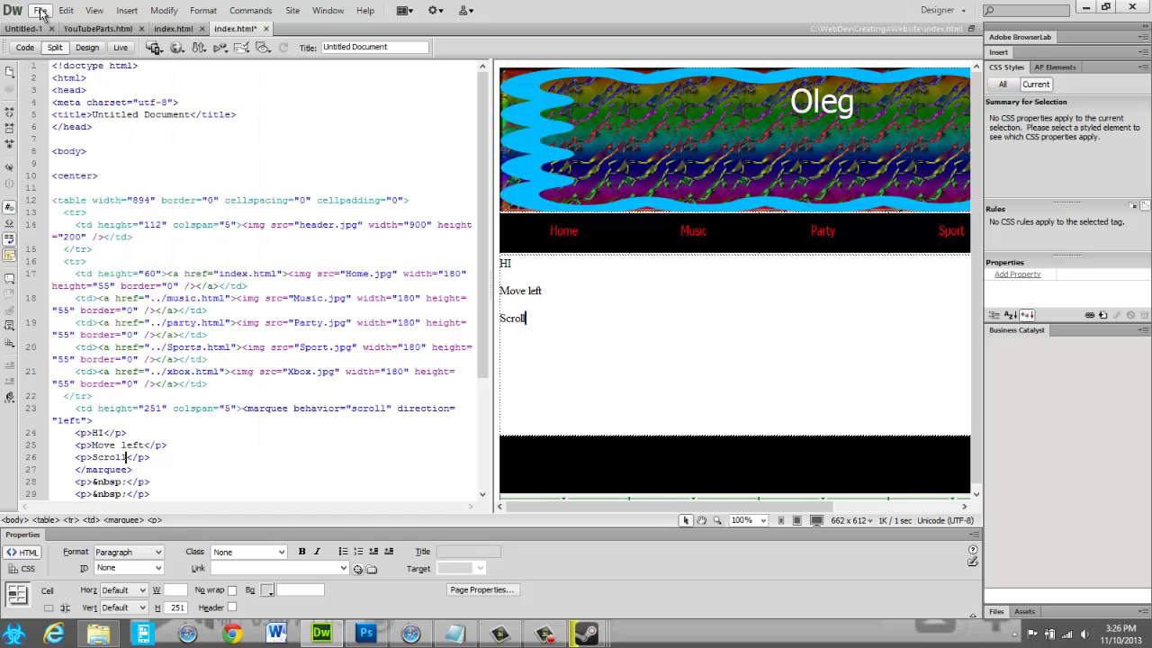
left_click(175, 28)
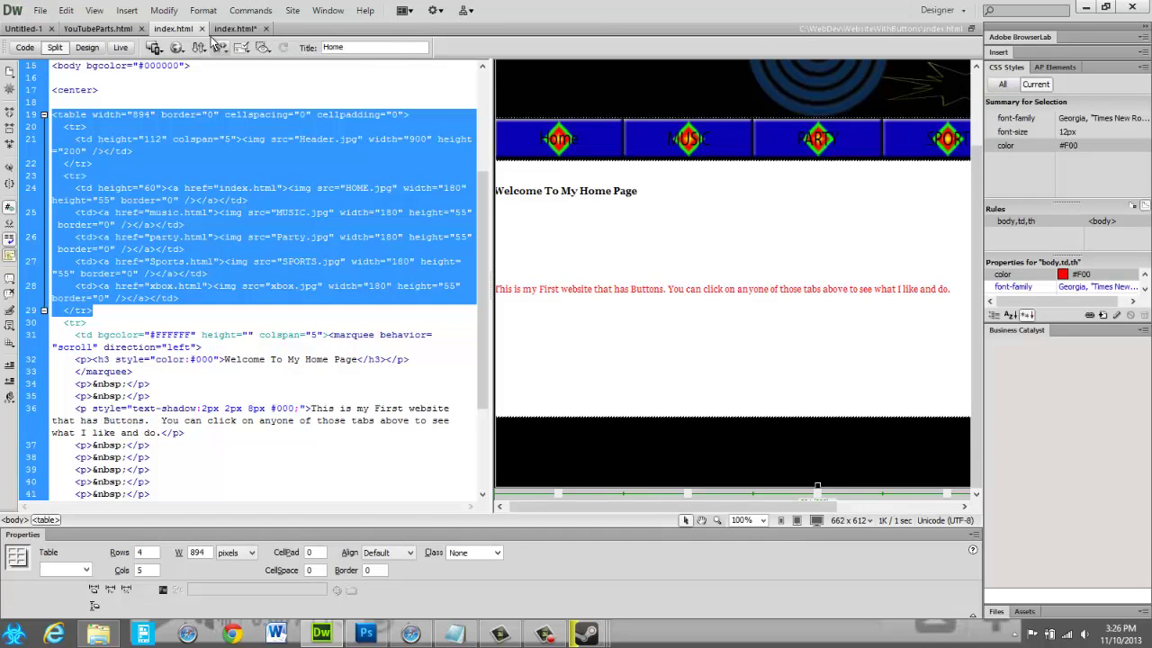
left_click(202, 28)
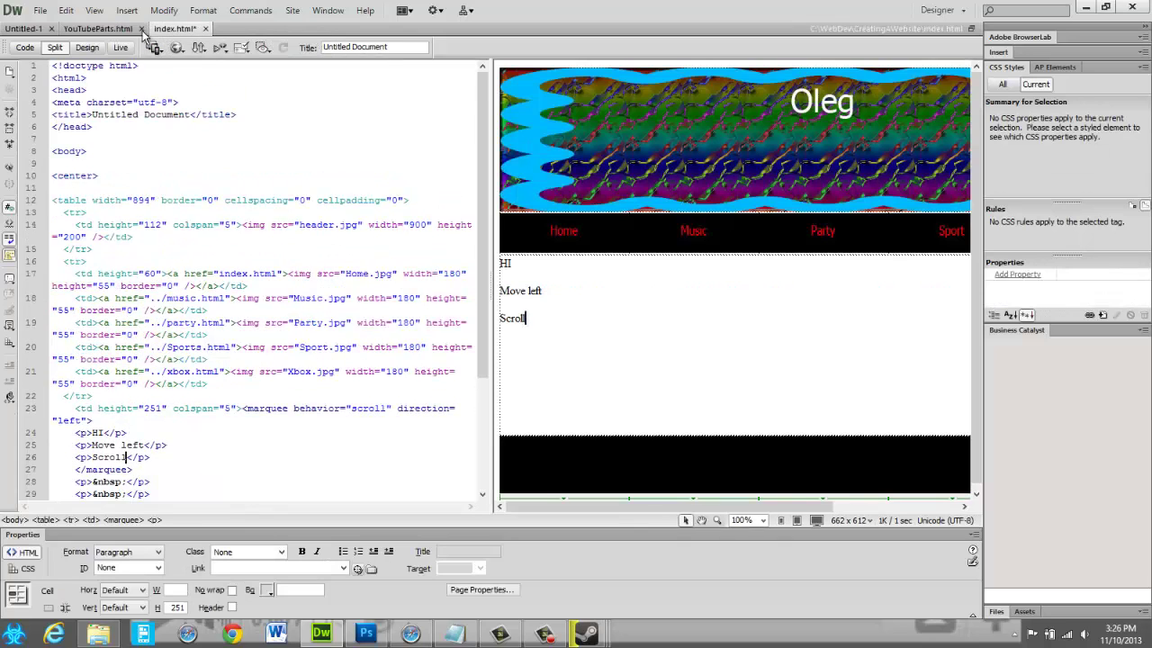
left_click(115, 30)
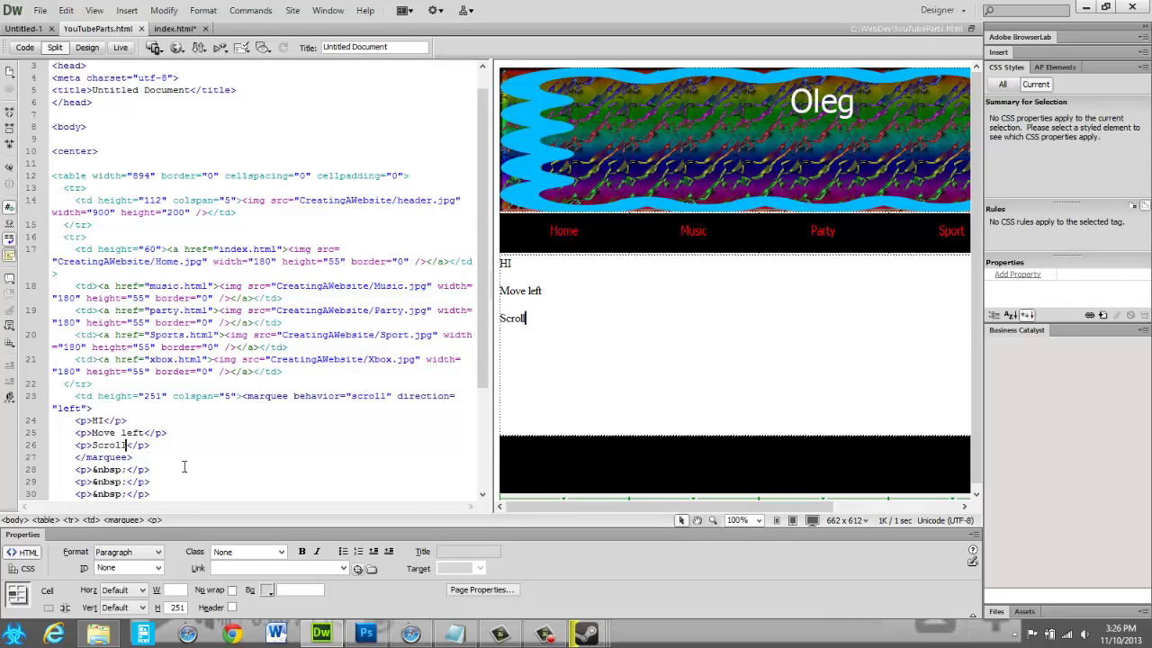
- Check the CreatingAWebsite folder's files in File Explorer, then minimize Explorer
left_click(98, 634)
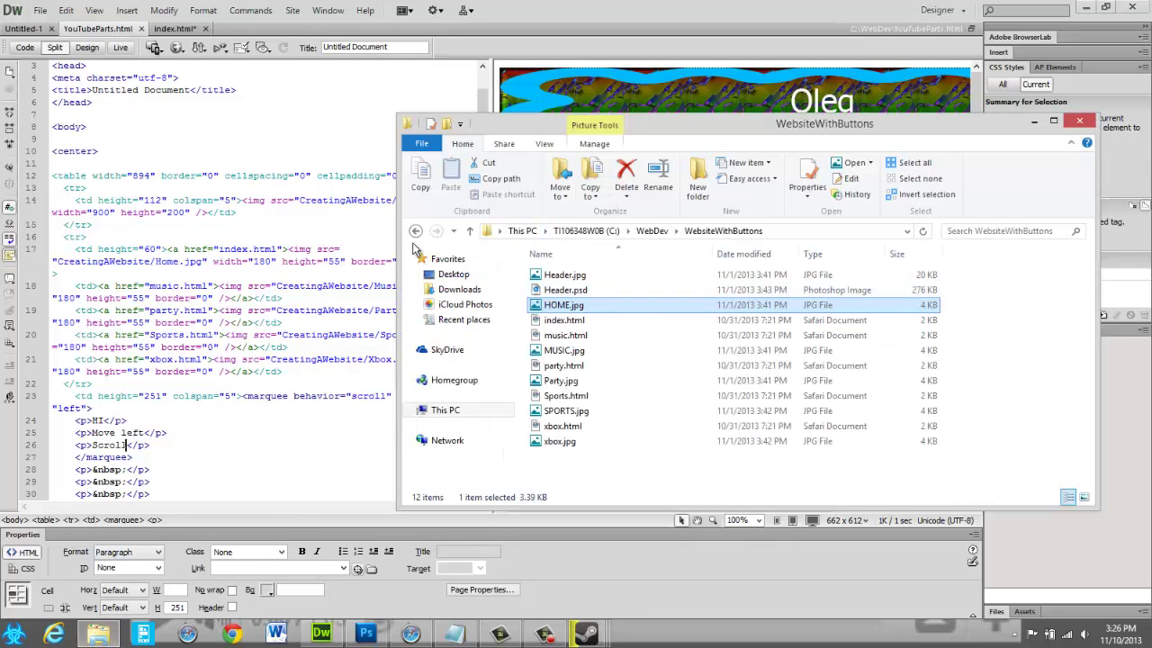
left_click(469, 231)
left_click(596, 279)
double_click(596, 282)
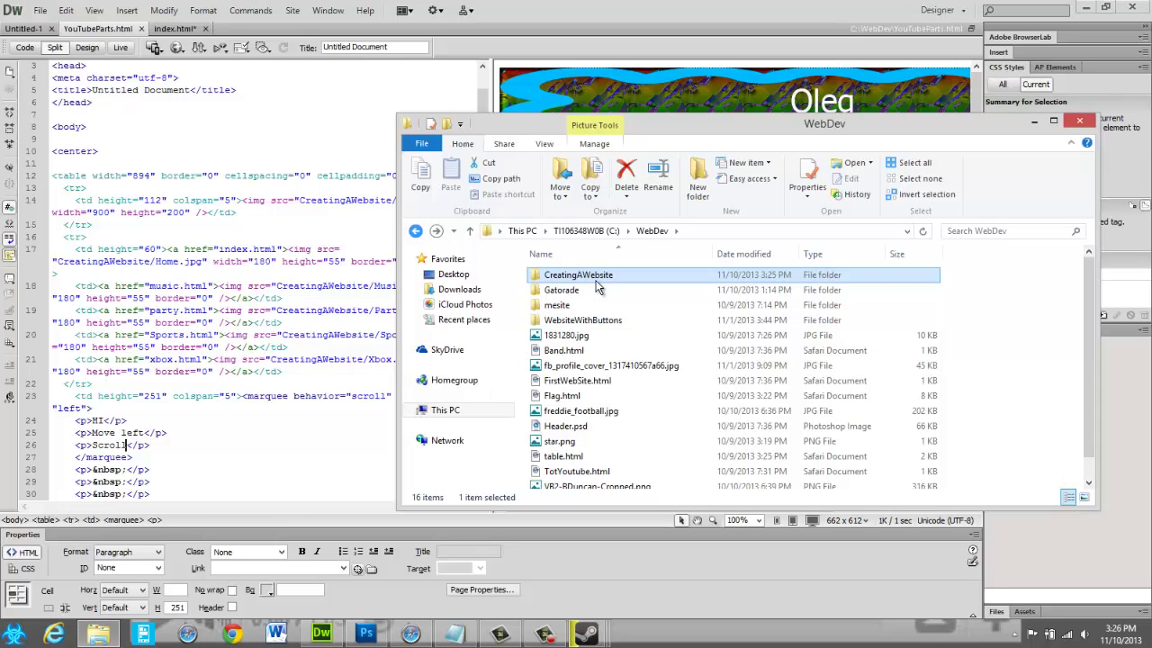
left_click(1034, 119)
- Compare the index.html and YouTubeParts.html code, glance at the folder, and end on index.html
left_click(163, 30)
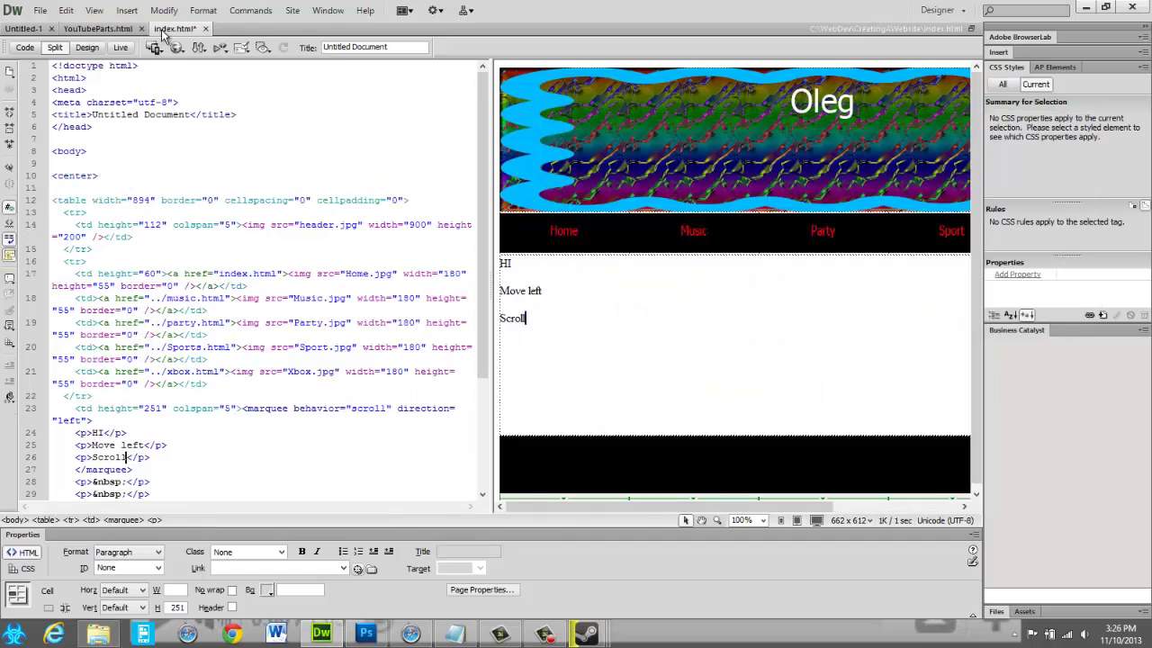
left_click(128, 30)
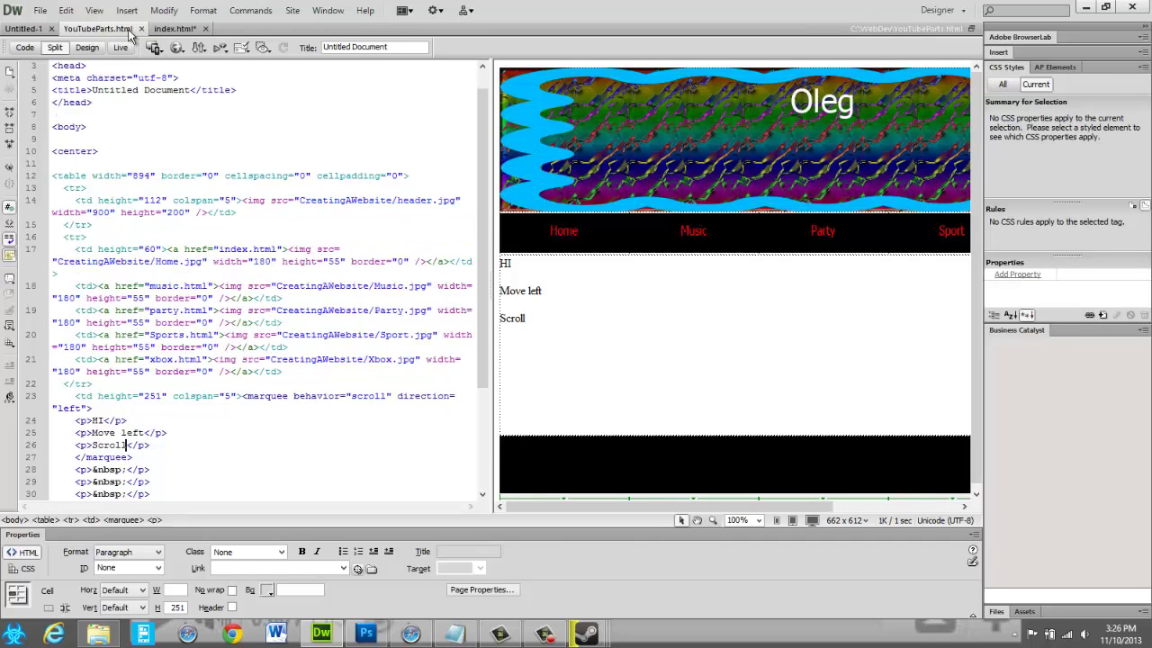
left_click(176, 30)
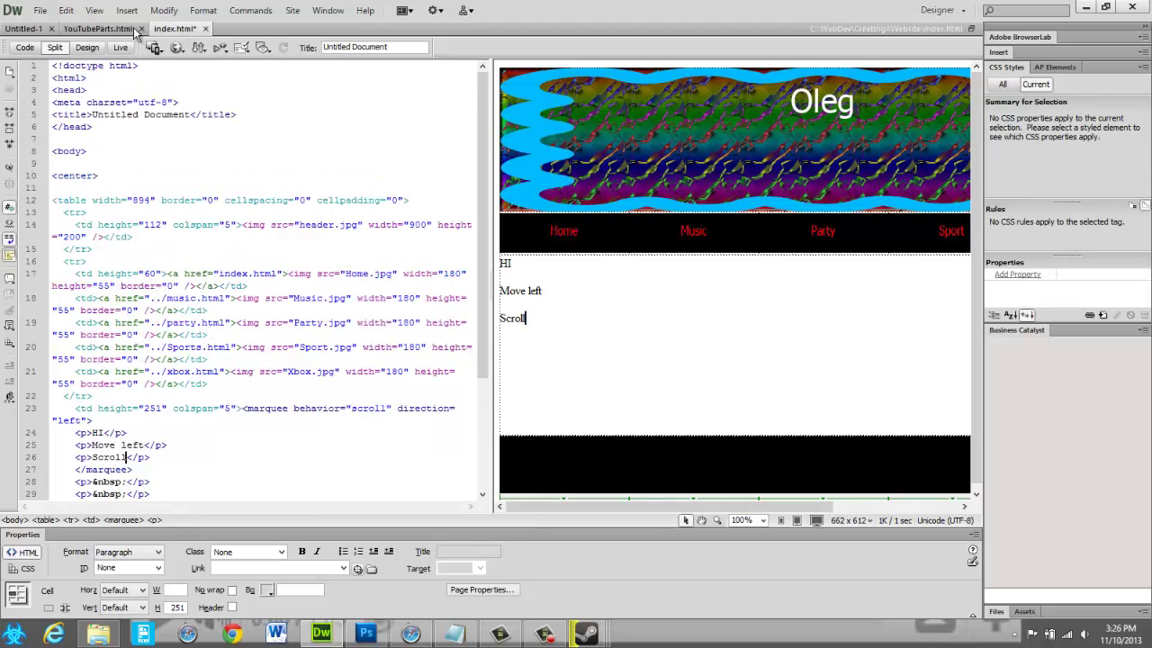
left_click(108, 30)
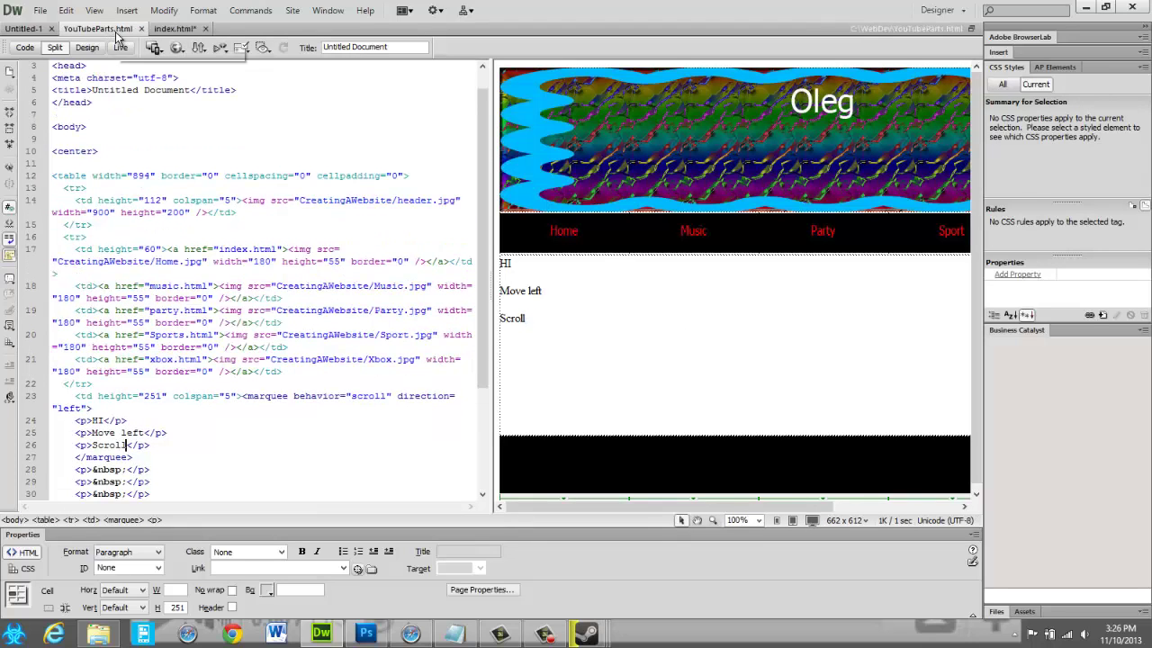
left_click(99, 635)
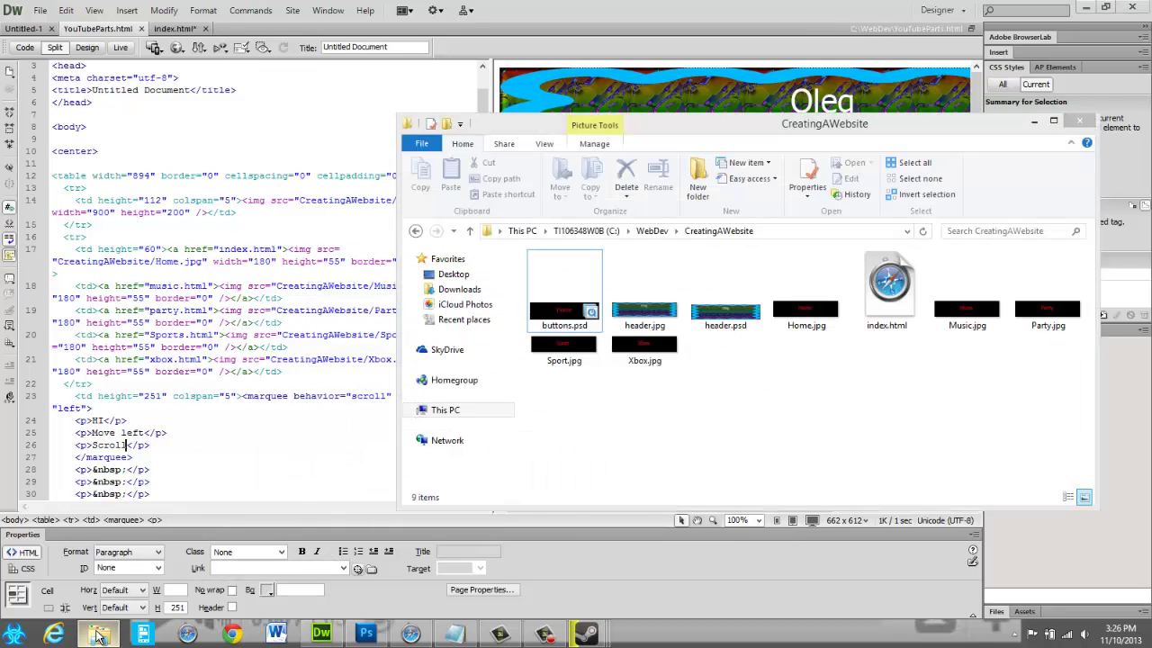
left_click(99, 636)
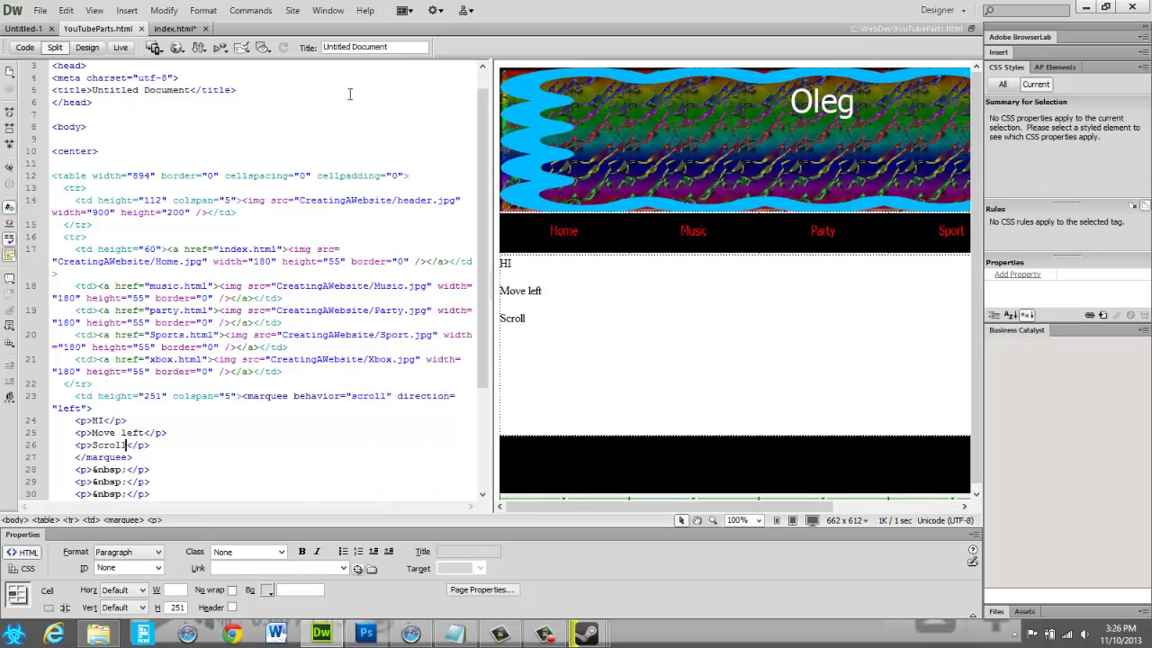
left_click(175, 28)
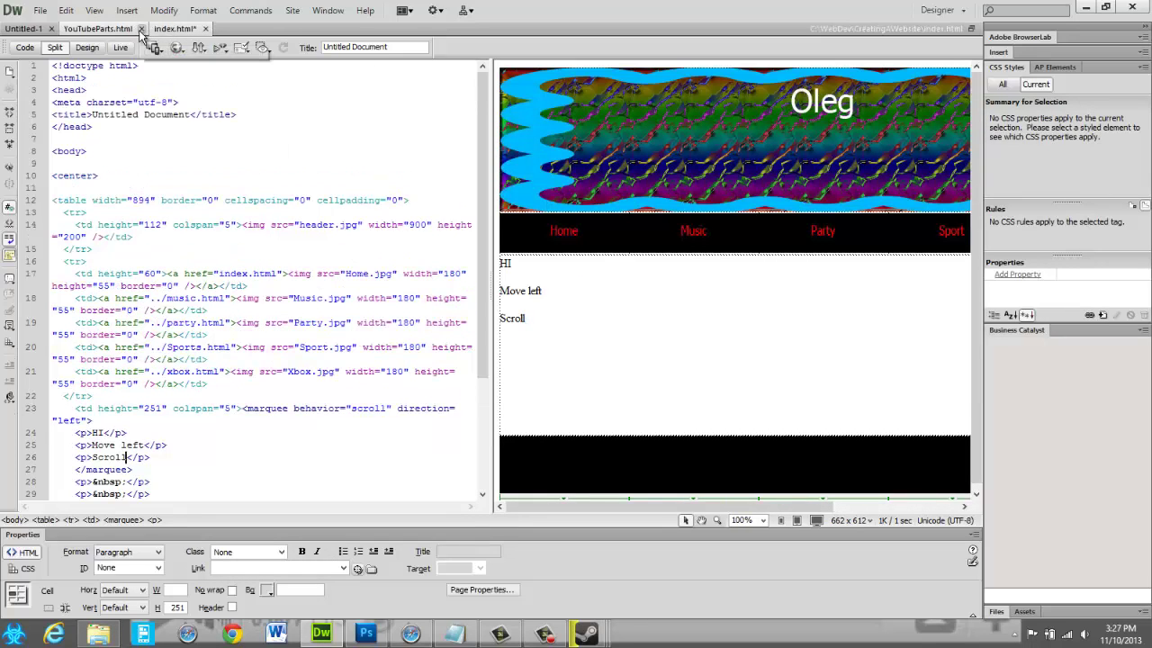
- Close YouTubeParts.html, leaving index.html, and restore the CreatingAWebsite Explorer window
left_click(141, 29)
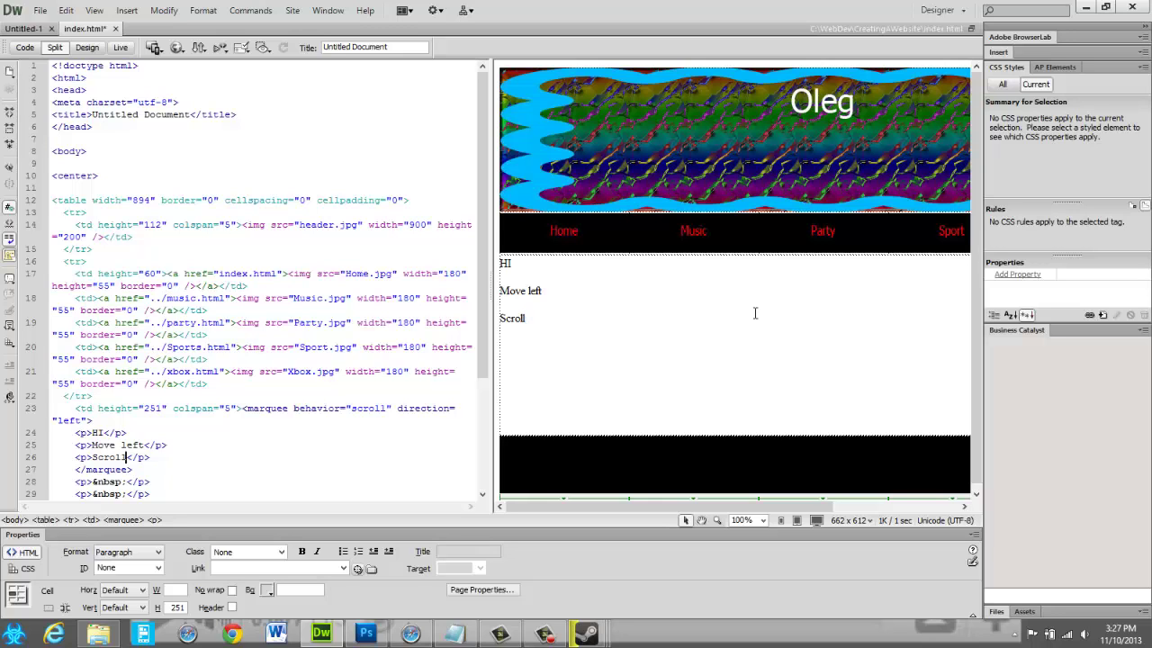
left_click(110, 638)
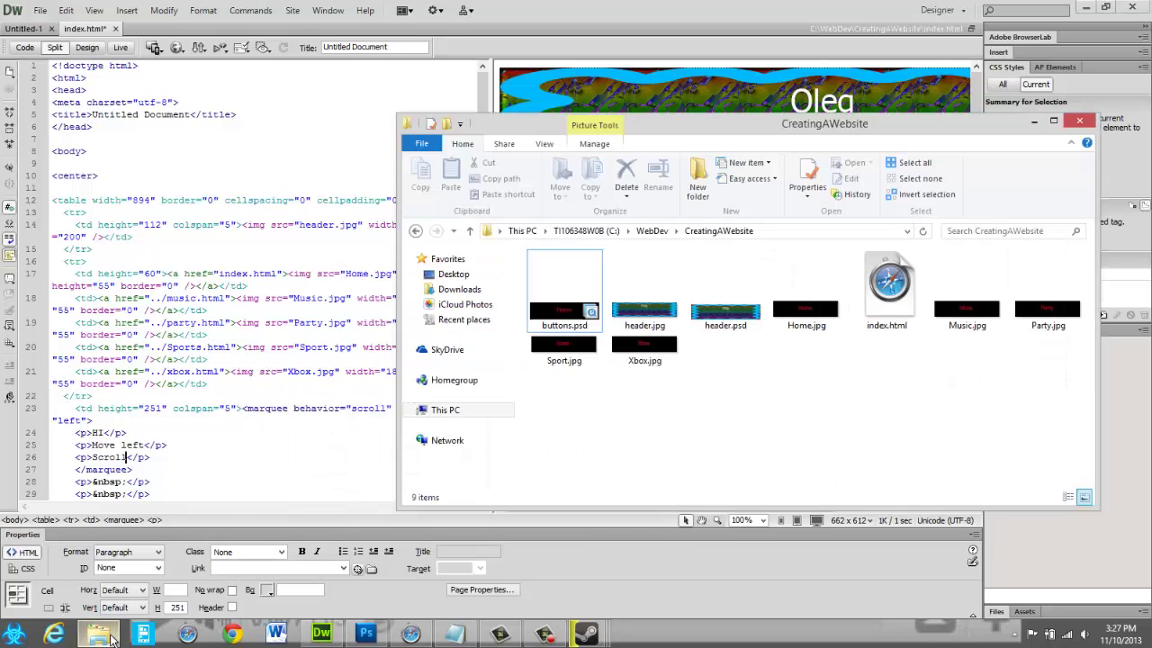
left_click(110, 638)
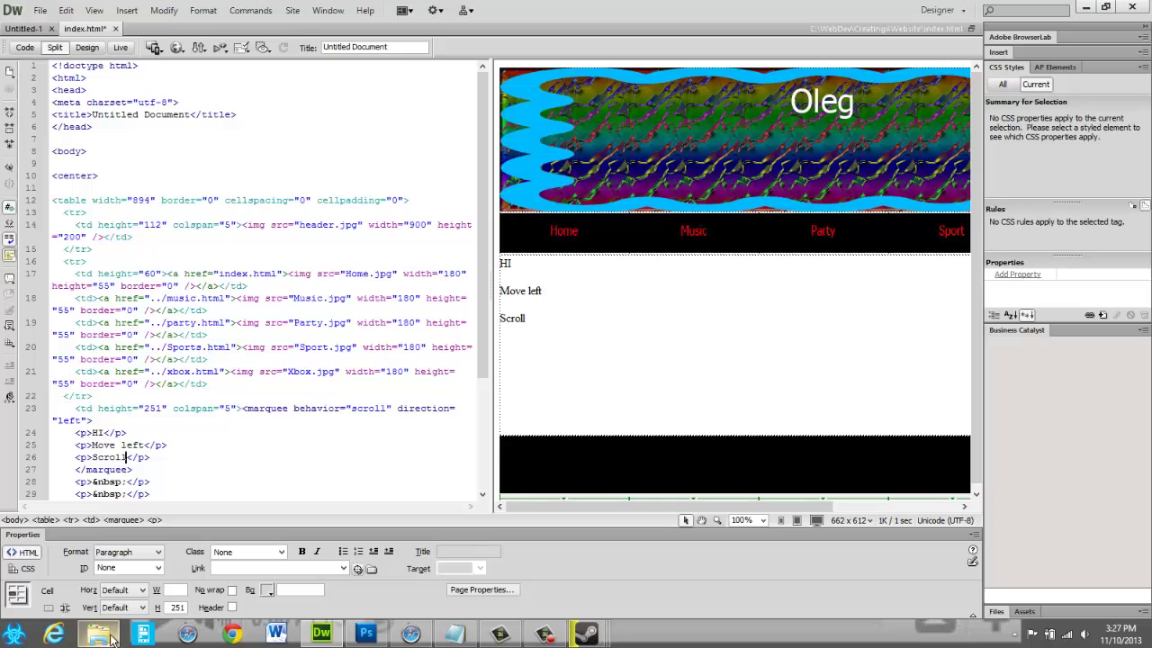
left_click(231, 299)
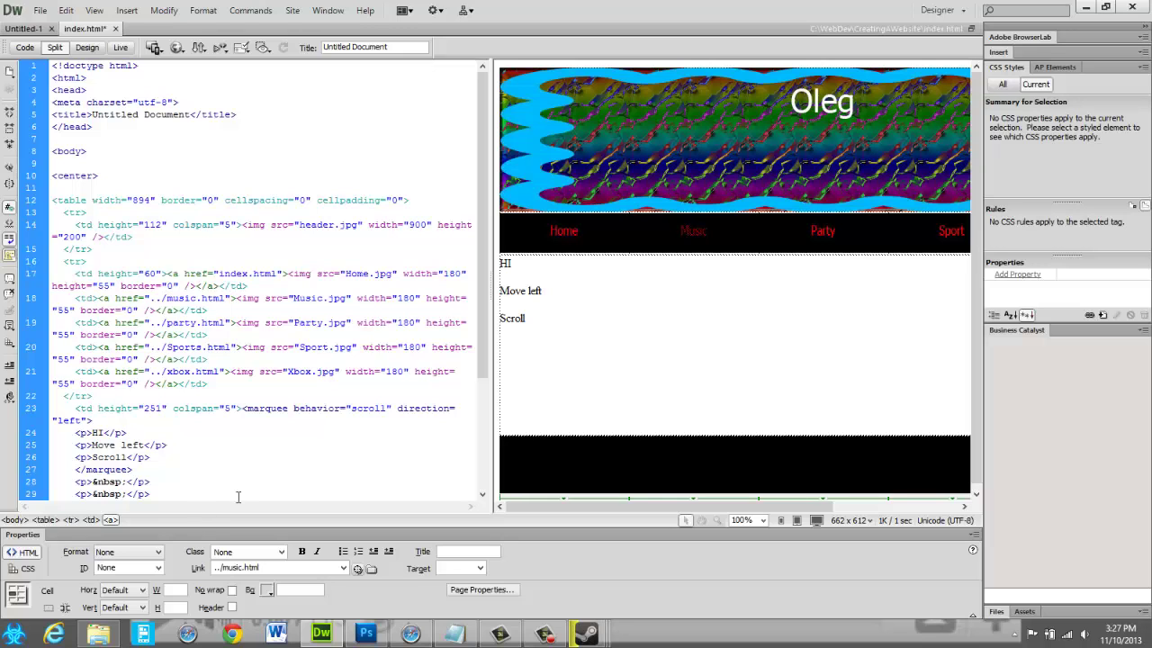
left_click(102, 630)
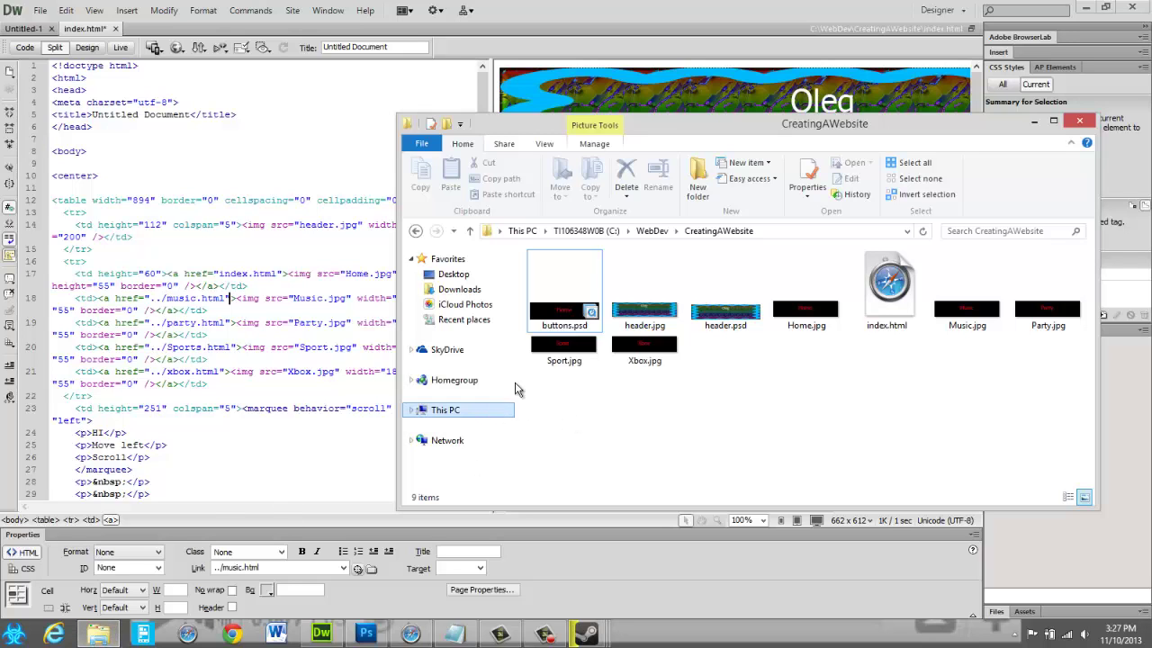
- Browse This PC, C: and WebDev, then reopen CreatingAWebsite and minimize Explorer
left_click(450, 409)
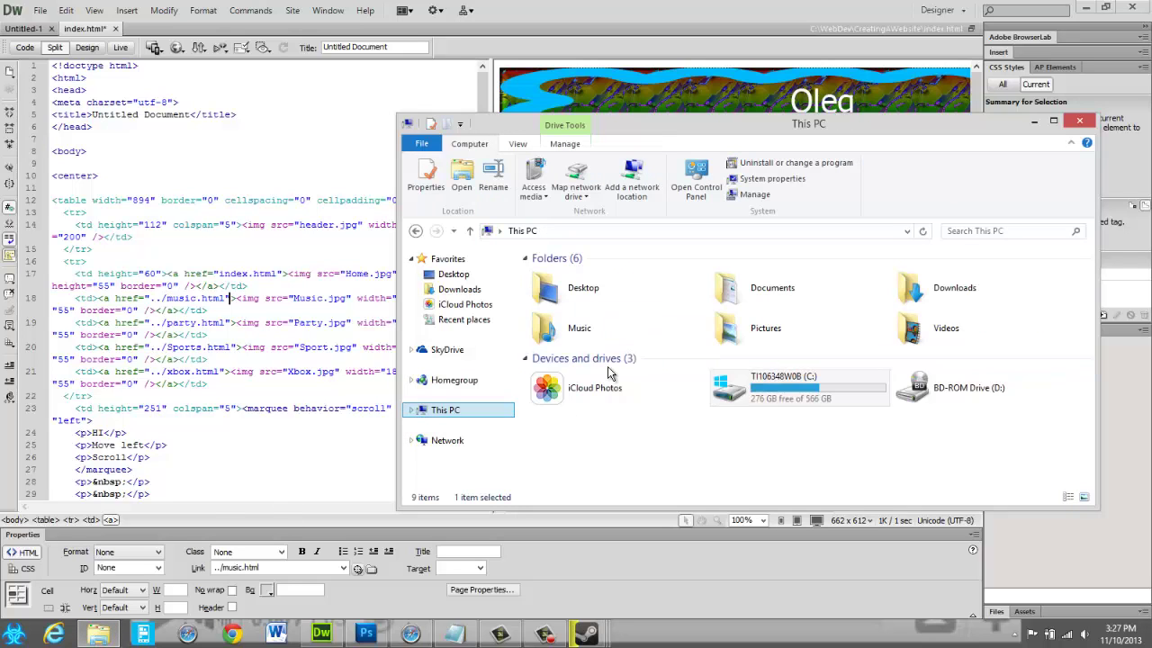
double_click(756, 387)
scroll(754, 369, "down", 5)
scroll(684, 367, "up", 3)
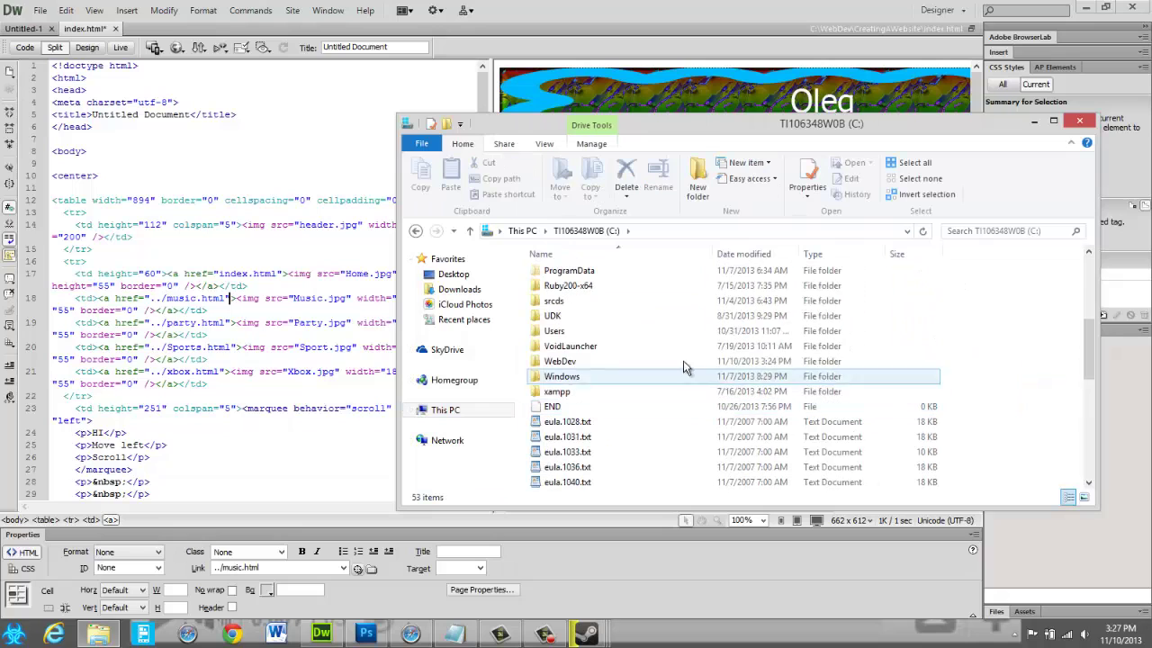
double_click(682, 361)
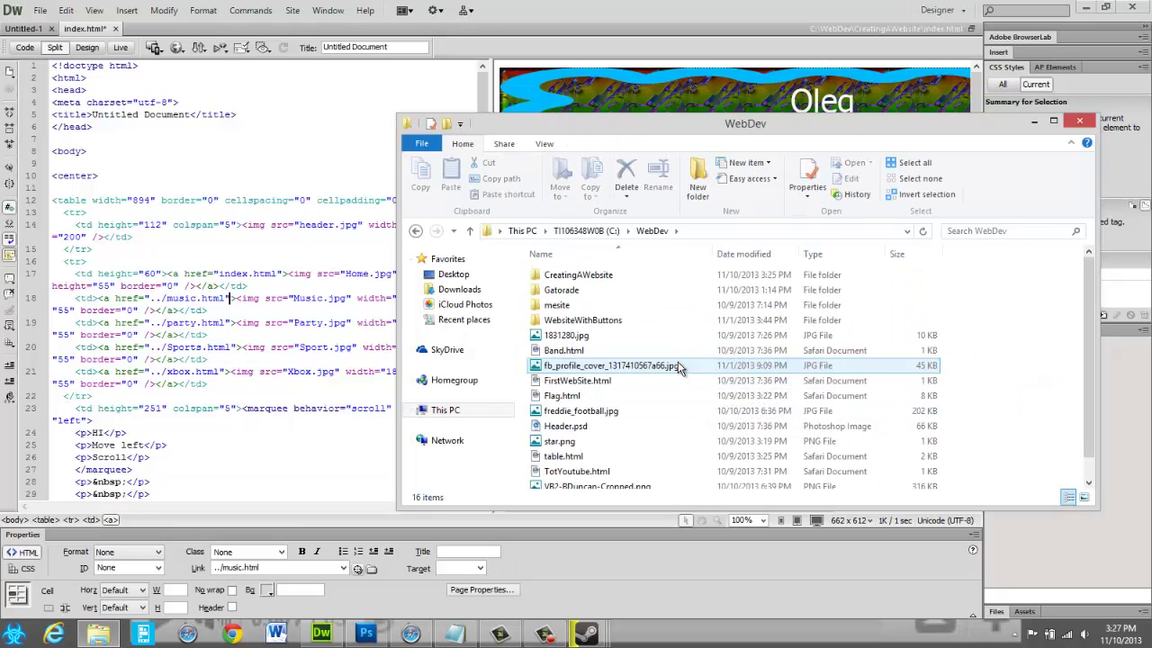
scroll(679, 367, "down", 1)
left_click(688, 482)
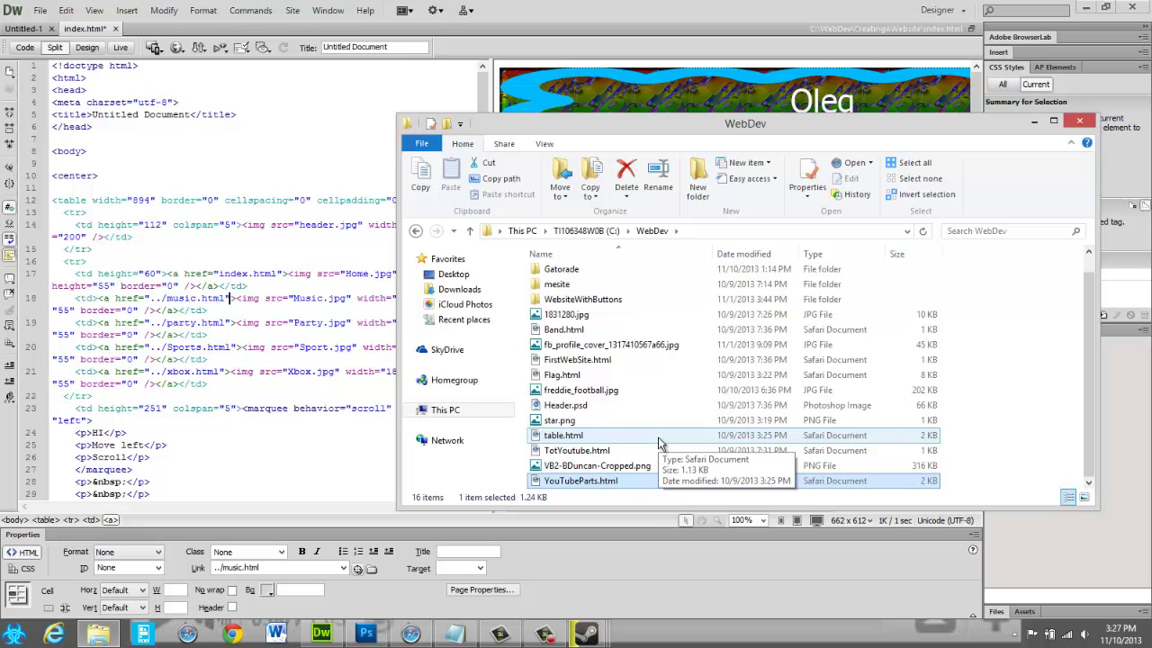
scroll(645, 373, "up", 1)
double_click(631, 270)
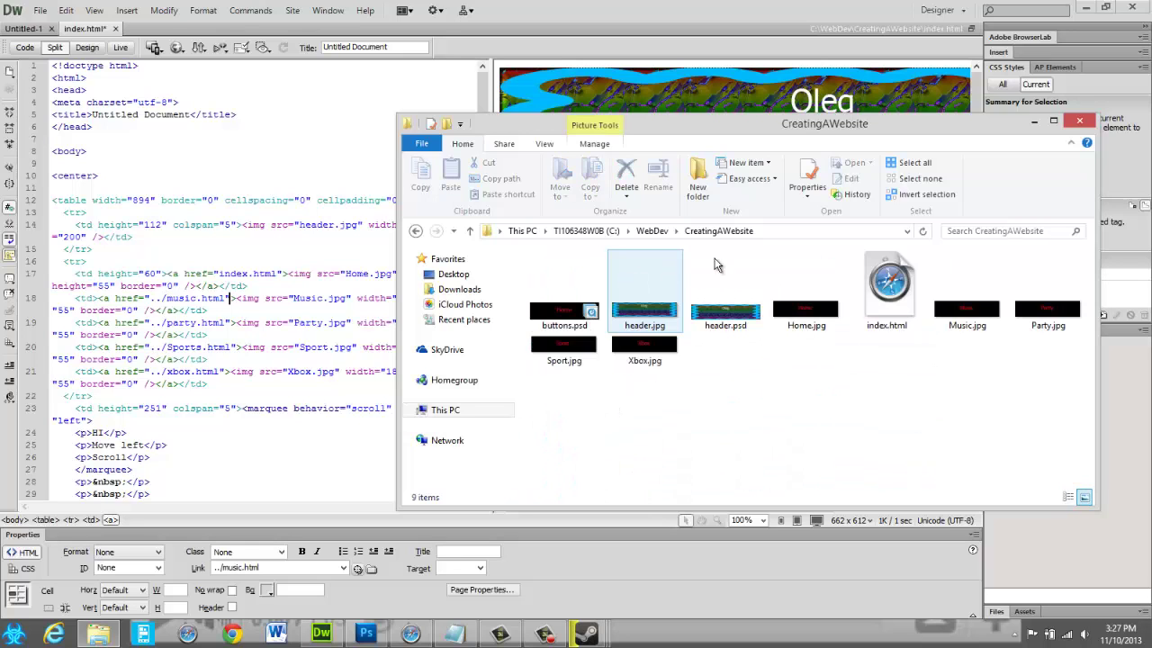
left_click(1038, 122)
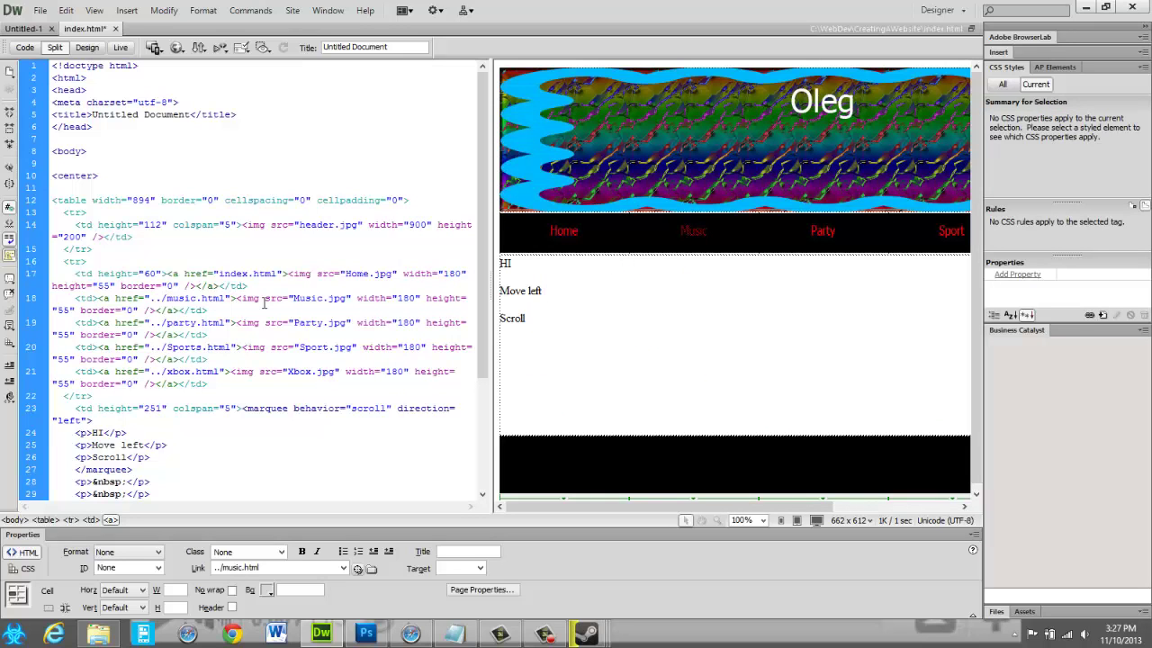
- Save a copy of the index page as Music.html
left_click(94, 10)
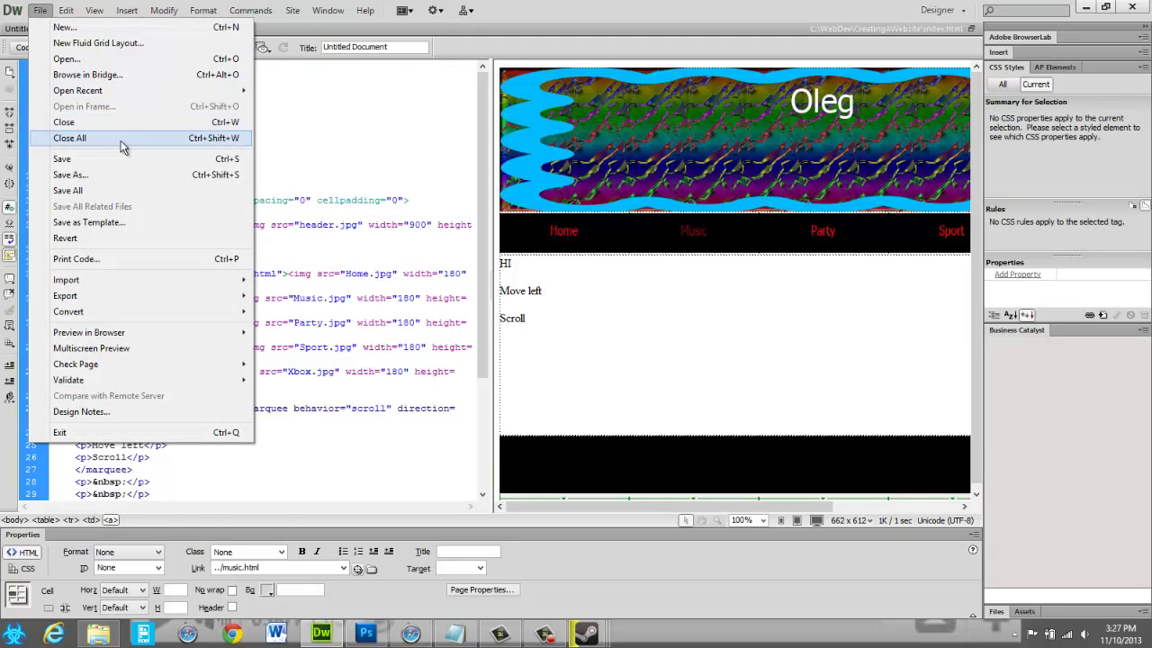
left_click(126, 174)
left_click(561, 396)
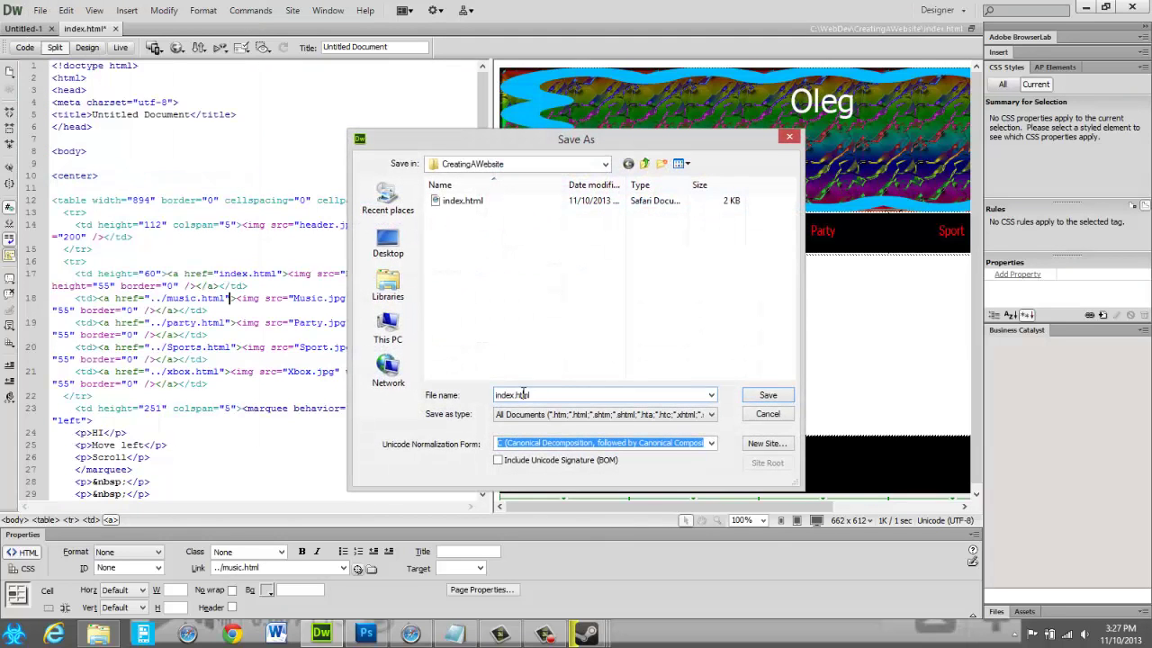
left_click_drag(521, 148, 244, 136)
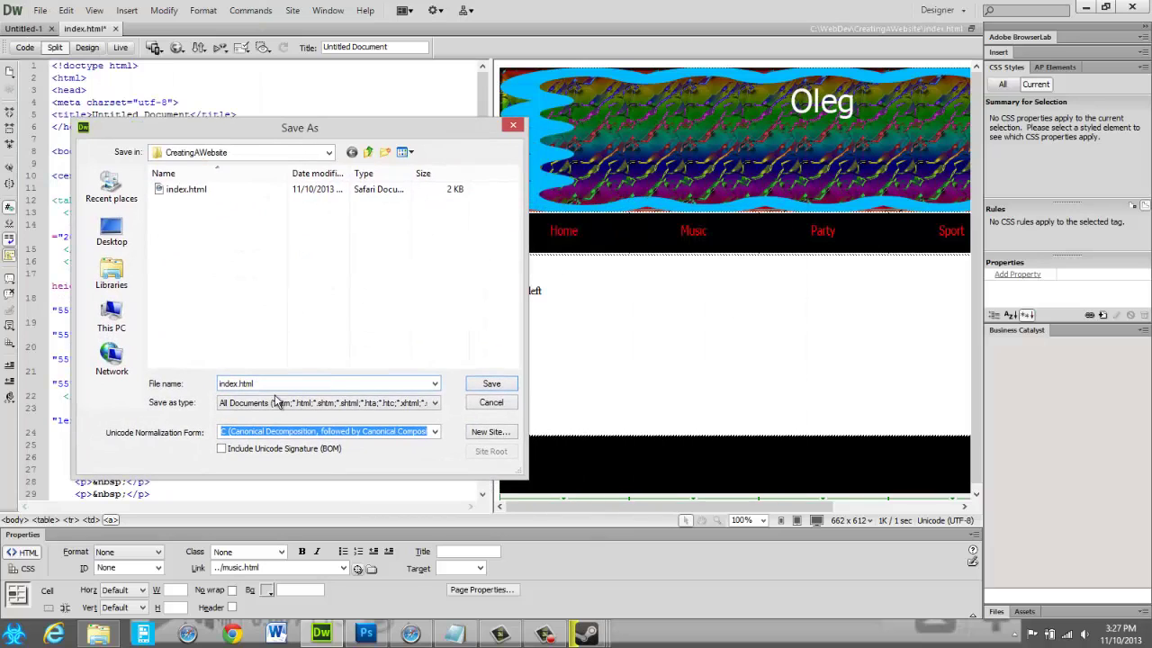
key("BackSpace")
key("BackSpace")
key("BackSpace")
key("BackSpace")
key("BackSpace")
key("BackSpace")
type("Music")
key("Return")
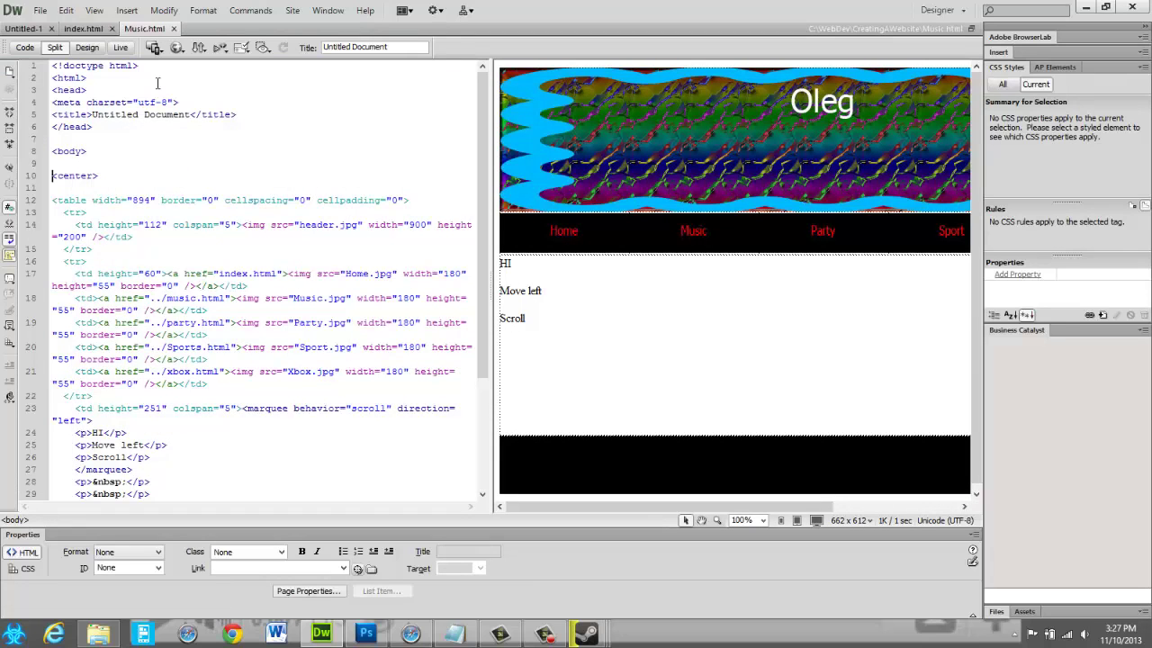
- Save a copy of the page as party.html
left_click(41, 10)
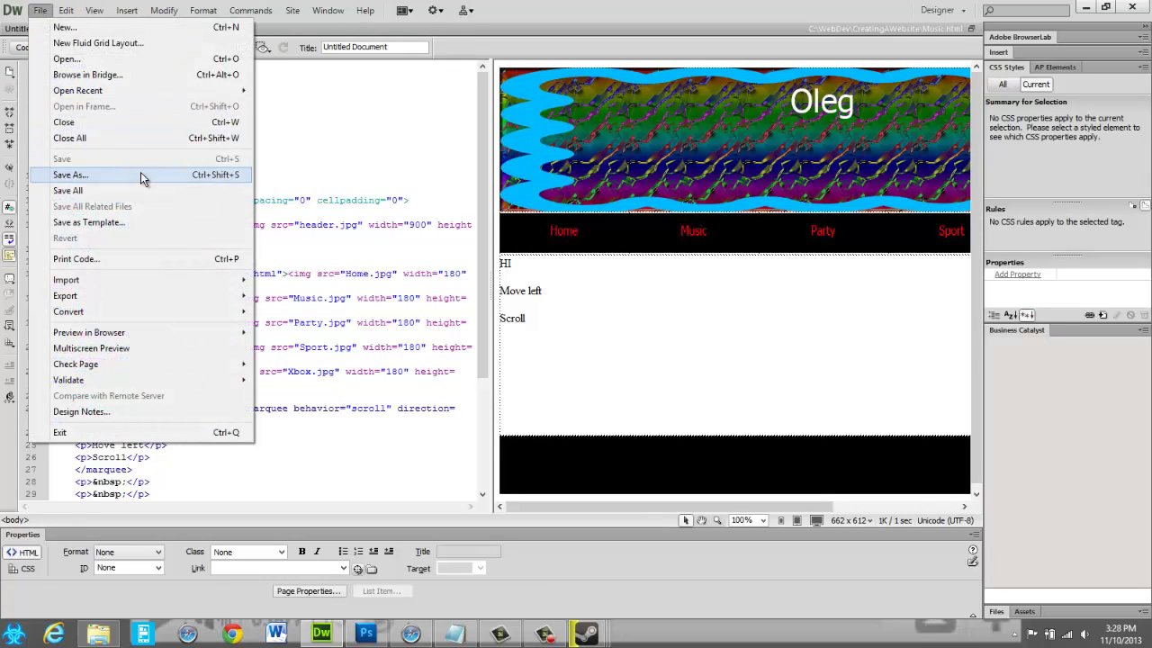
left_click(141, 176)
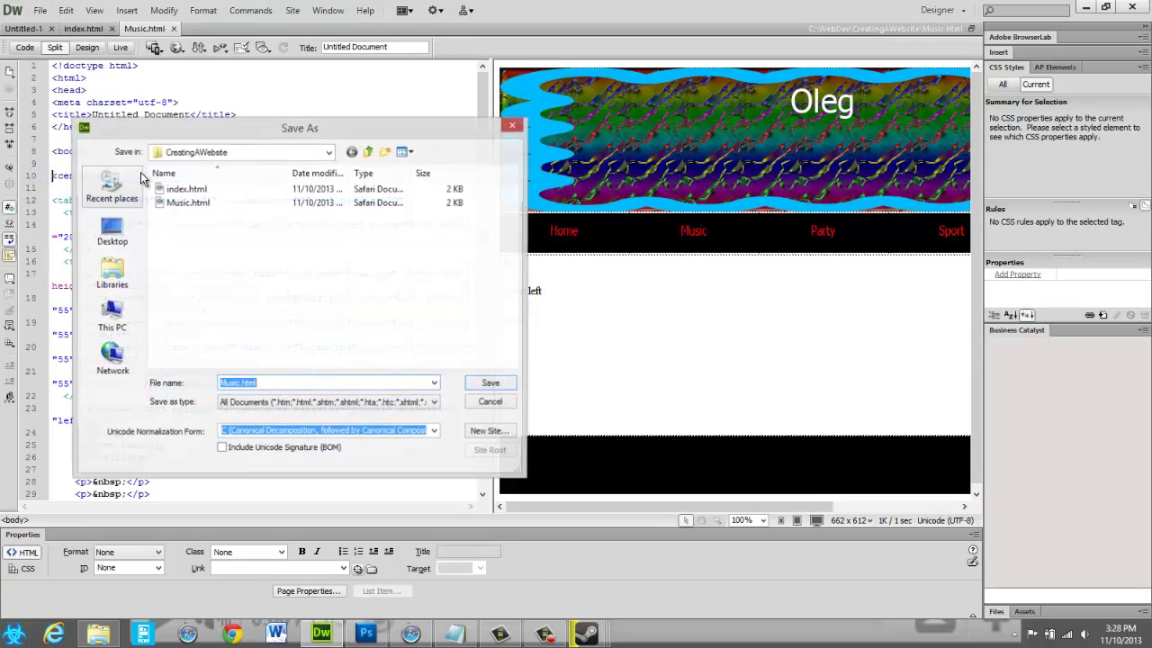
left_click(240, 385)
key("BackSpace")
key("BackSpace")
key("BackSpace")
key("BackSpace")
key("BackSpace")
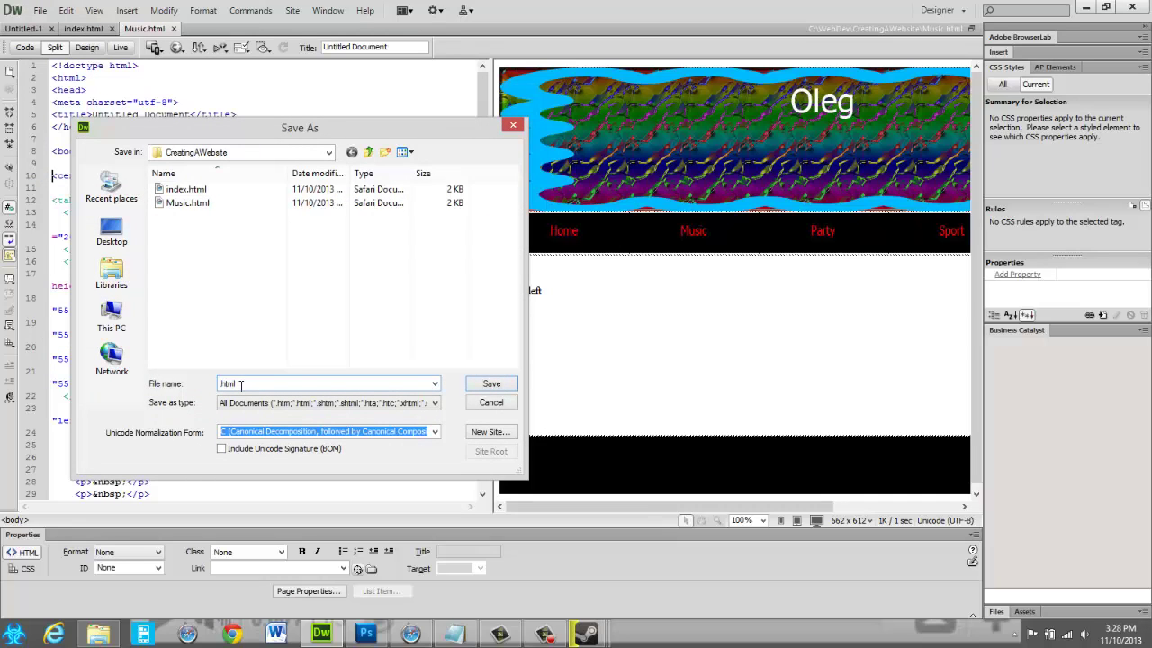
type("party")
key("Return")
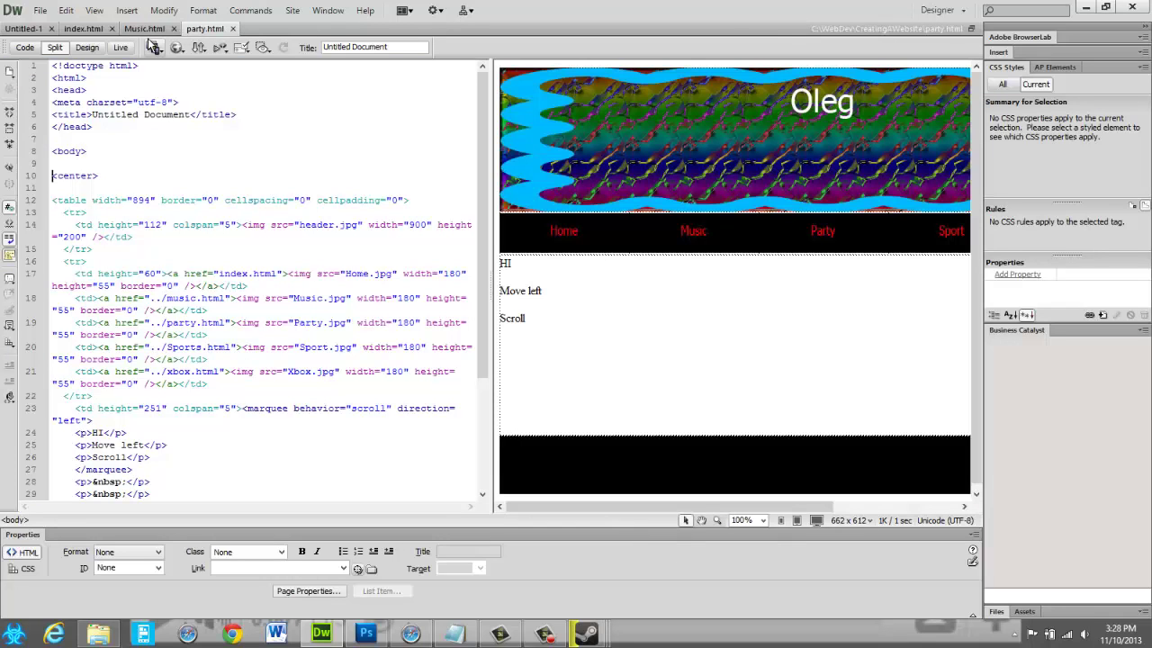
- Save a copy of the page as Sport.html
left_click(40, 10)
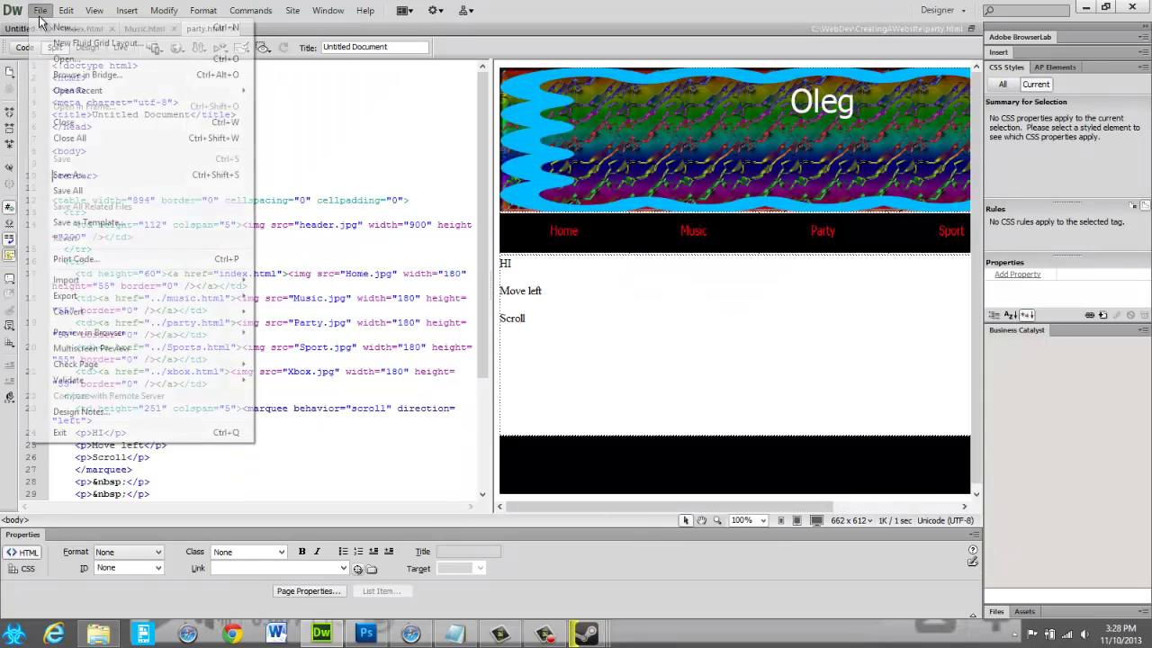
left_click(130, 176)
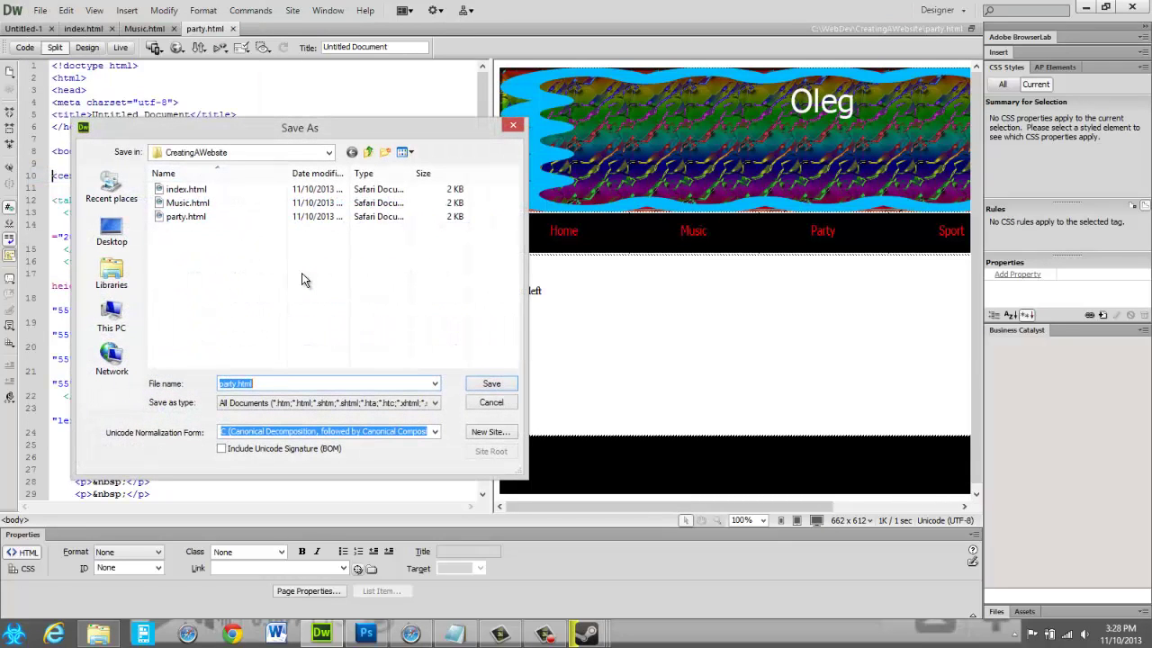
key("End")
key("Left")
key("Left")
key("Left")
key("Left")
key("Left")
key("BackSpace")
key("BackSpace")
key("BackSpace")
key("BackSpace")
key("BackSpace")
type("Sport")
key("Return")
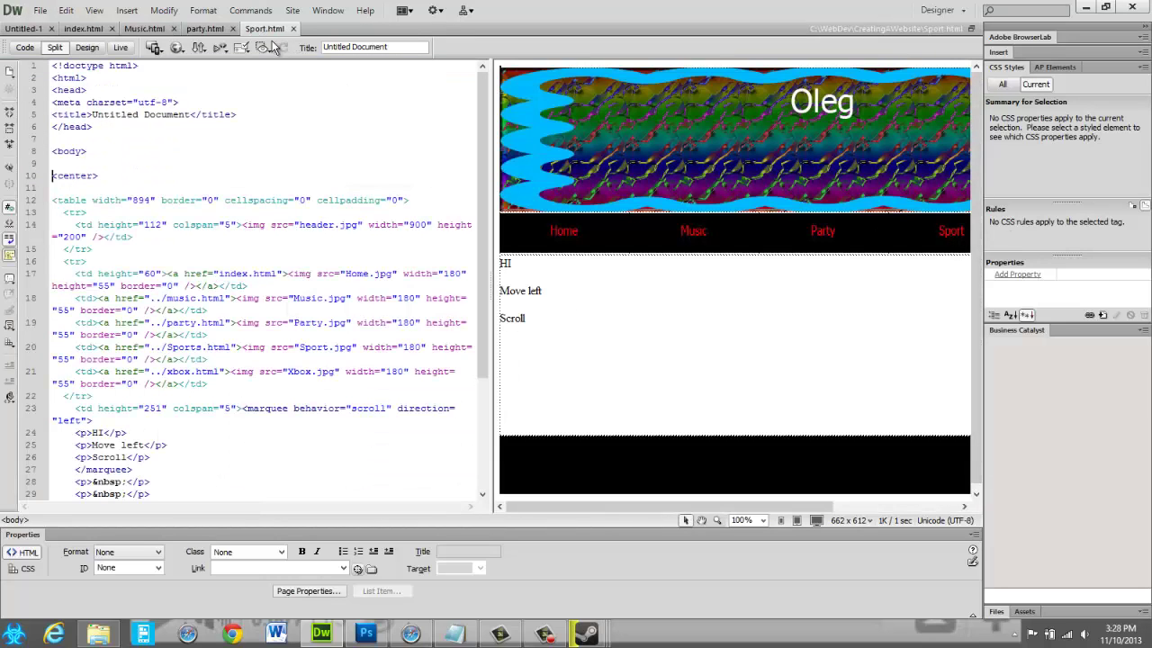
- Save a copy of the page as xbox.html
left_click(40, 11)
left_click(41, 11)
left_click_drag(702, 507, 826, 507)
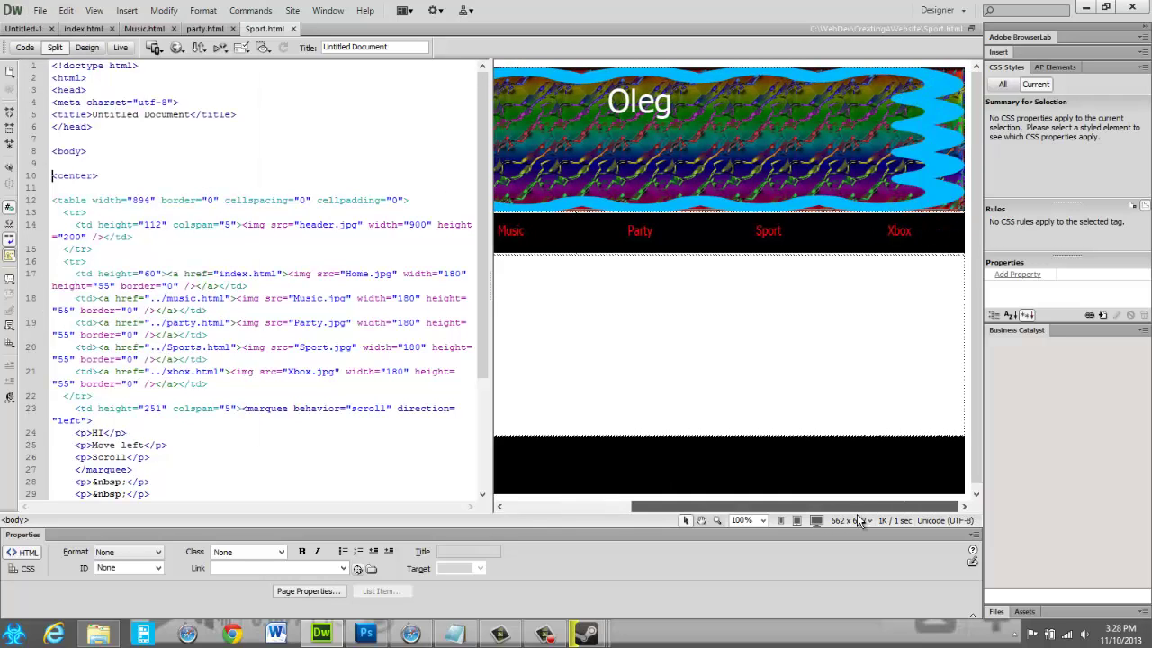
left_click(41, 11)
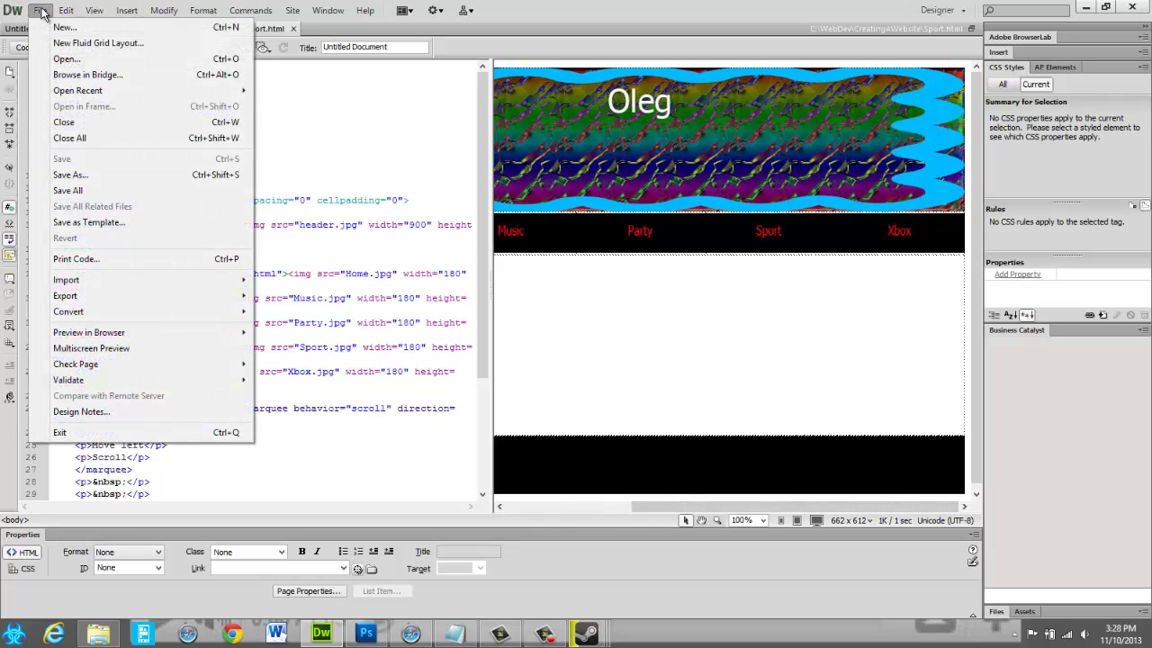
left_click(136, 175)
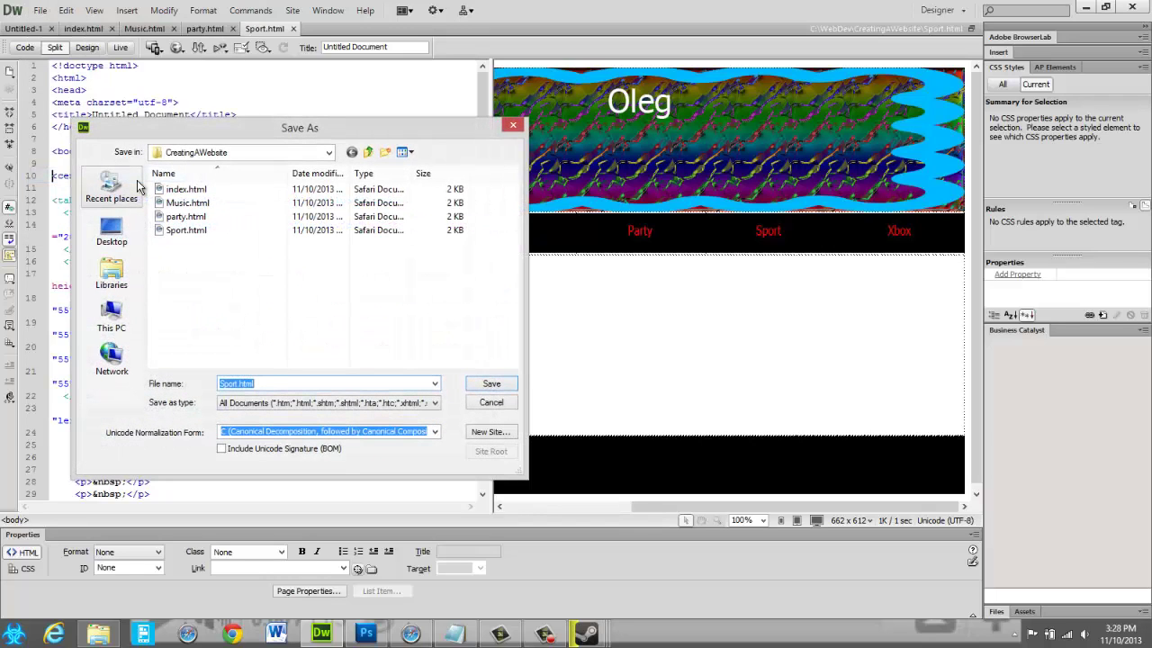
left_click(245, 384)
key("BackSpace")
key("BackSpace")
key("BackSpace")
key("BackSpace")
key("BackSpace")
type("xbox")
key("Return")
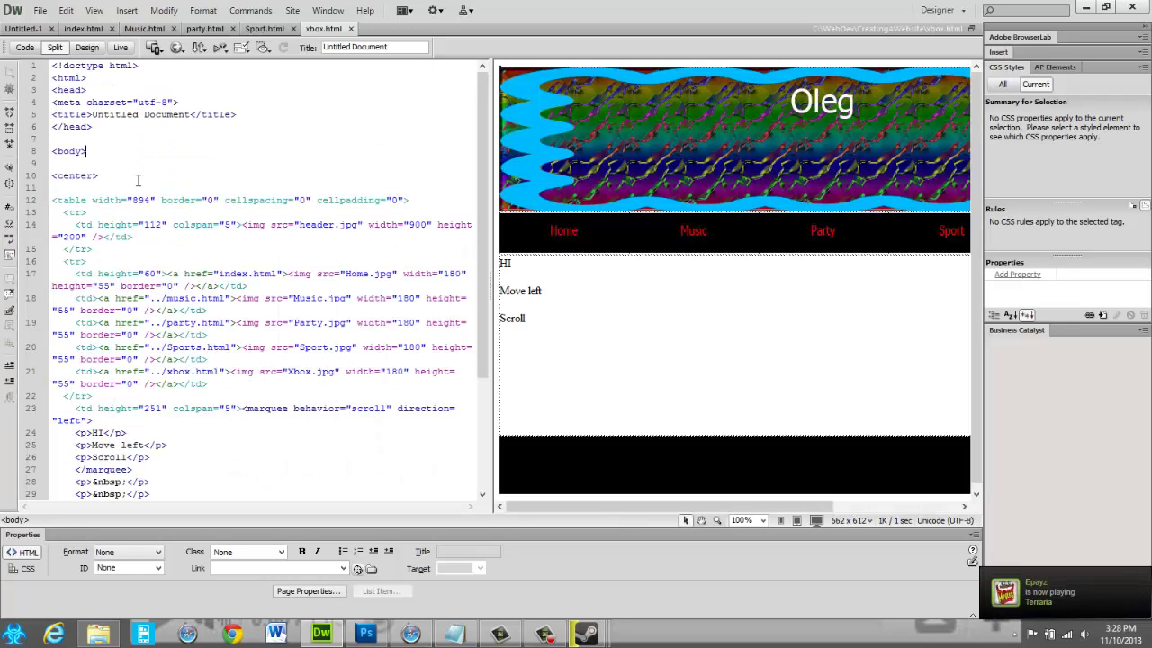
- On index.html, delete the Music link's ../music.html address on line 18
left_click(610, 299)
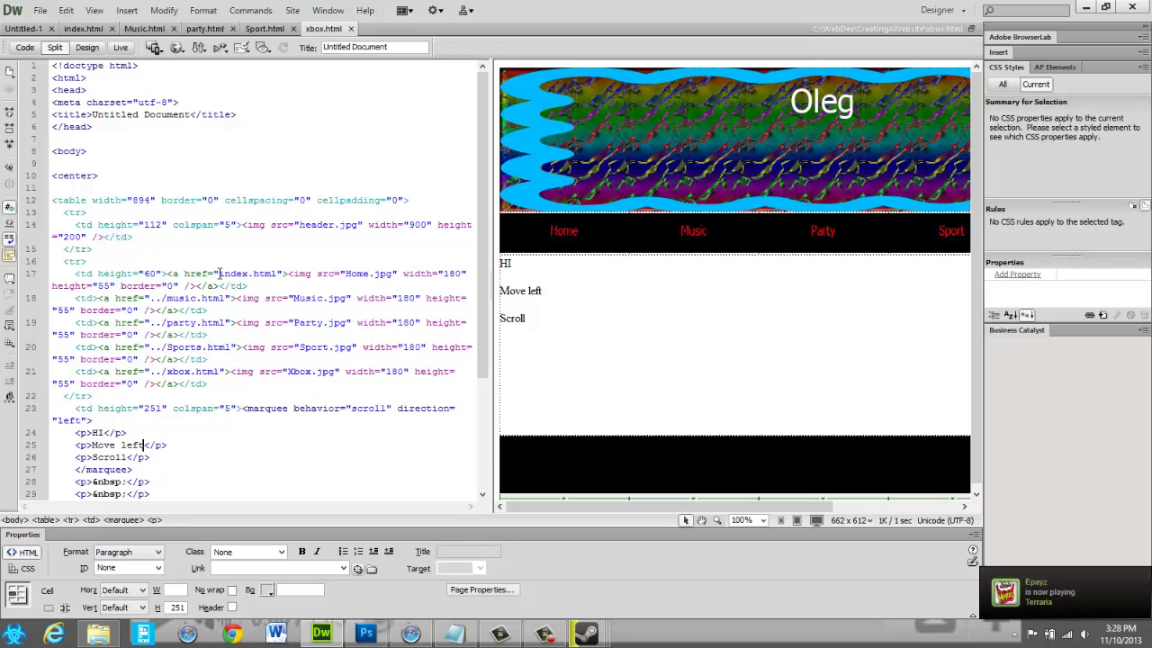
left_click(269, 275)
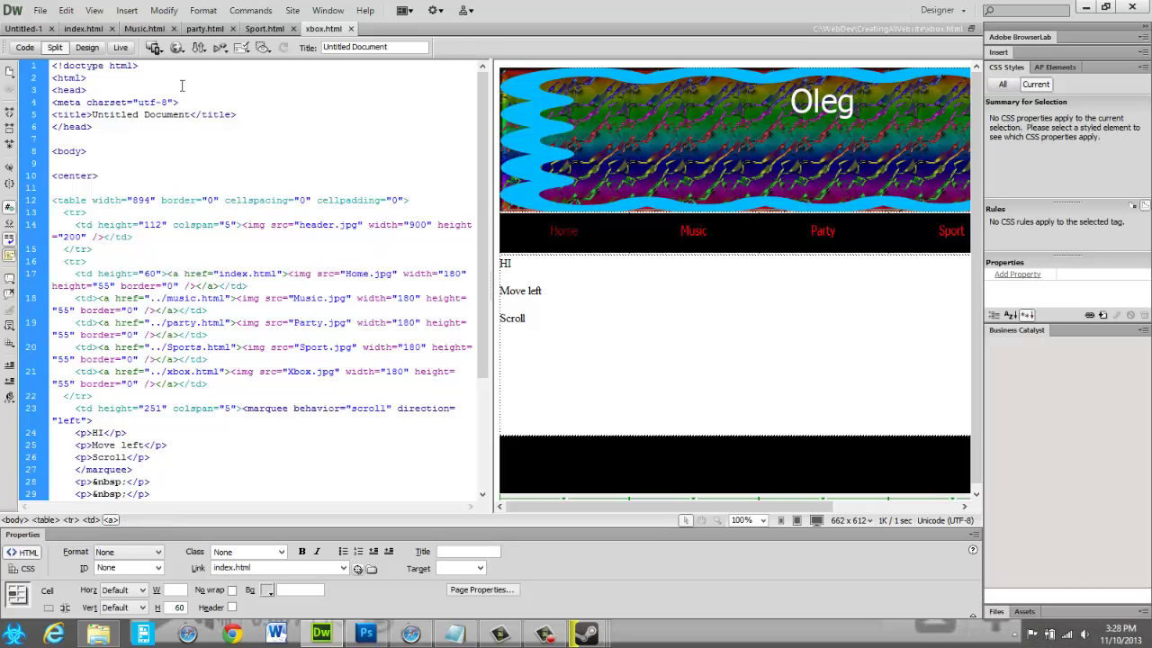
left_click(101, 30)
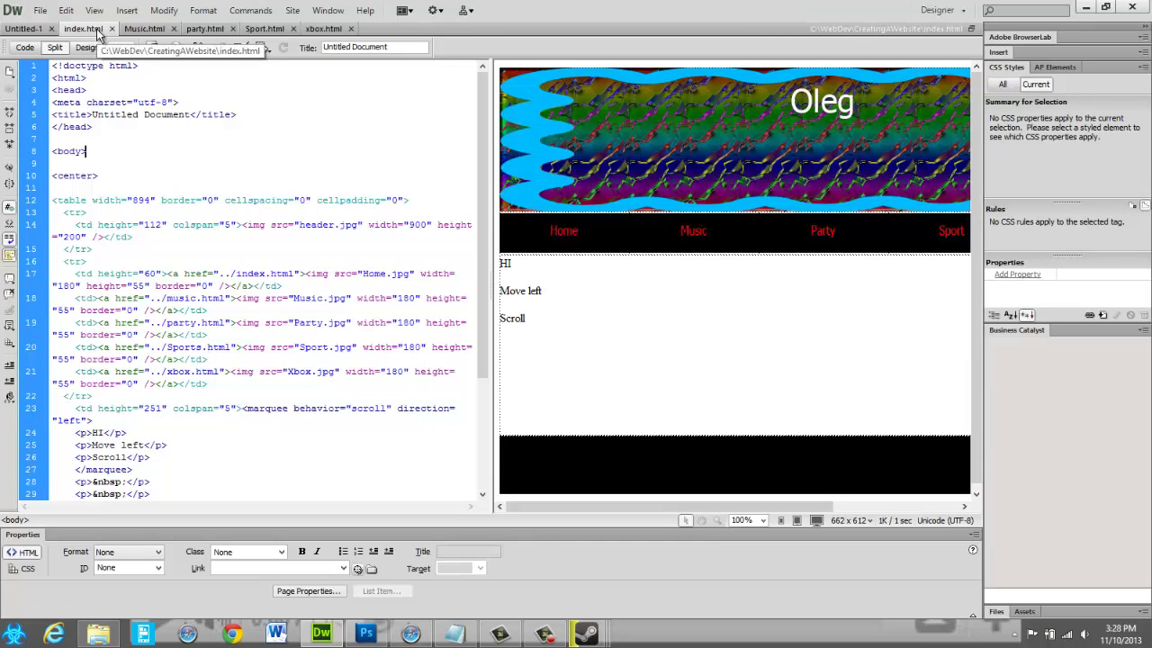
left_click(229, 299)
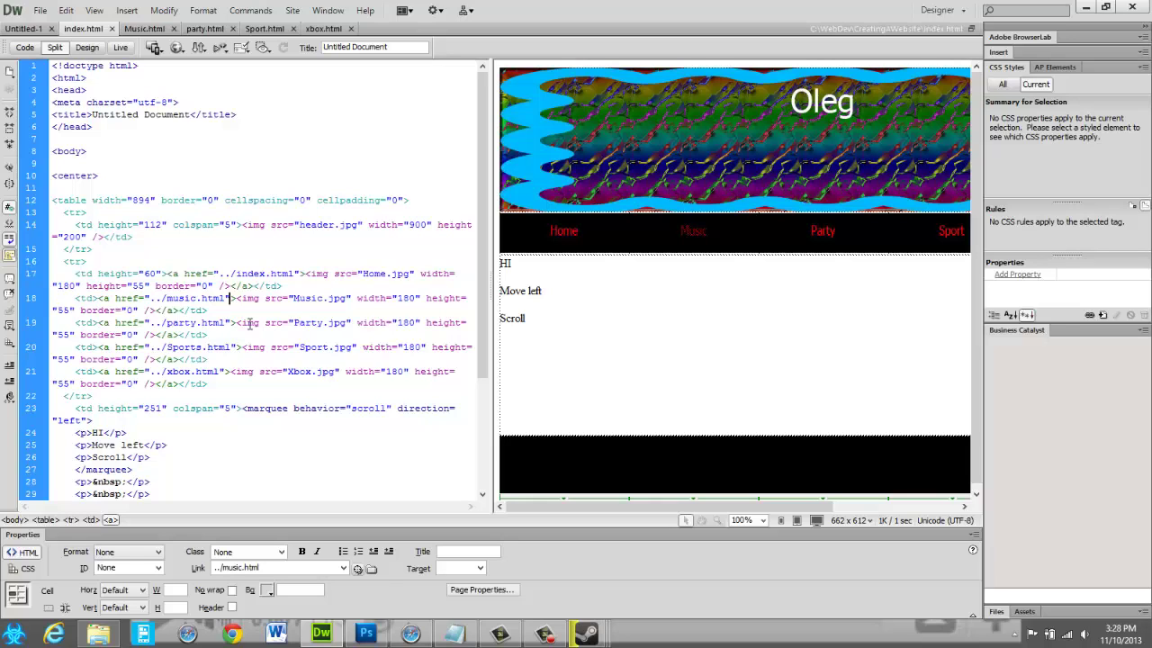
key("BackSpace")
key("BackSpace")
key("BackSpace")
key("BackSpace")
key("BackSpace")
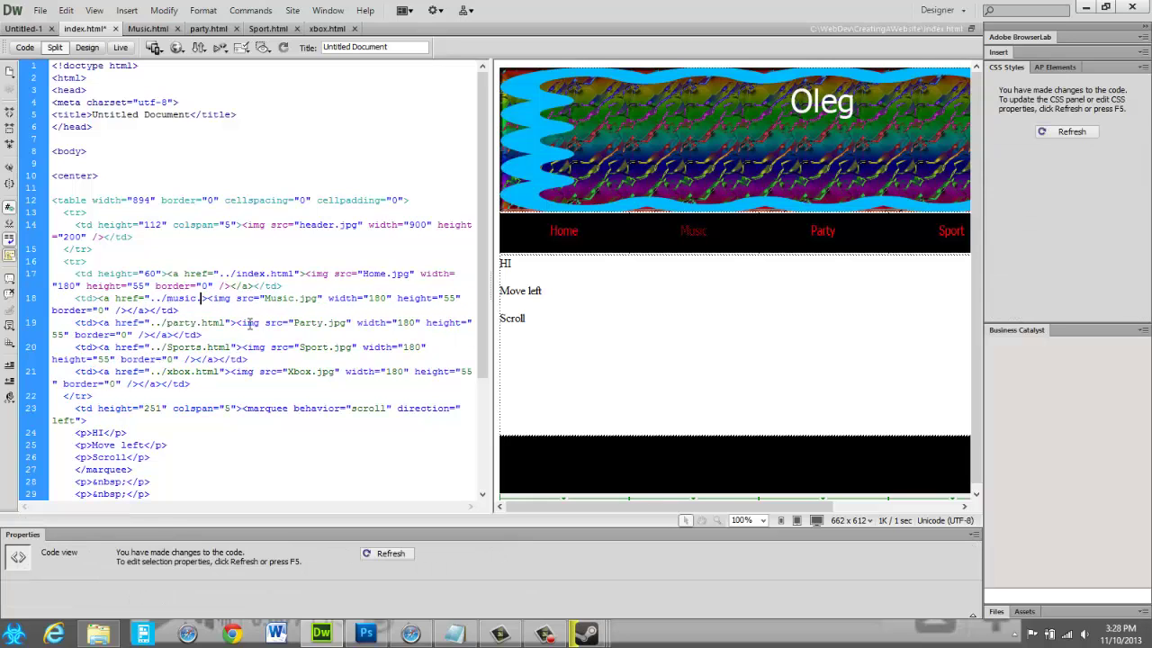
key("BackSpace")
key("BackSpace")
key("BackSpace")
key("BackSpace")
key("BackSpace")
key("BackSpace")
key("BackSpace")
key("BackSpace")
key("BackSpace")
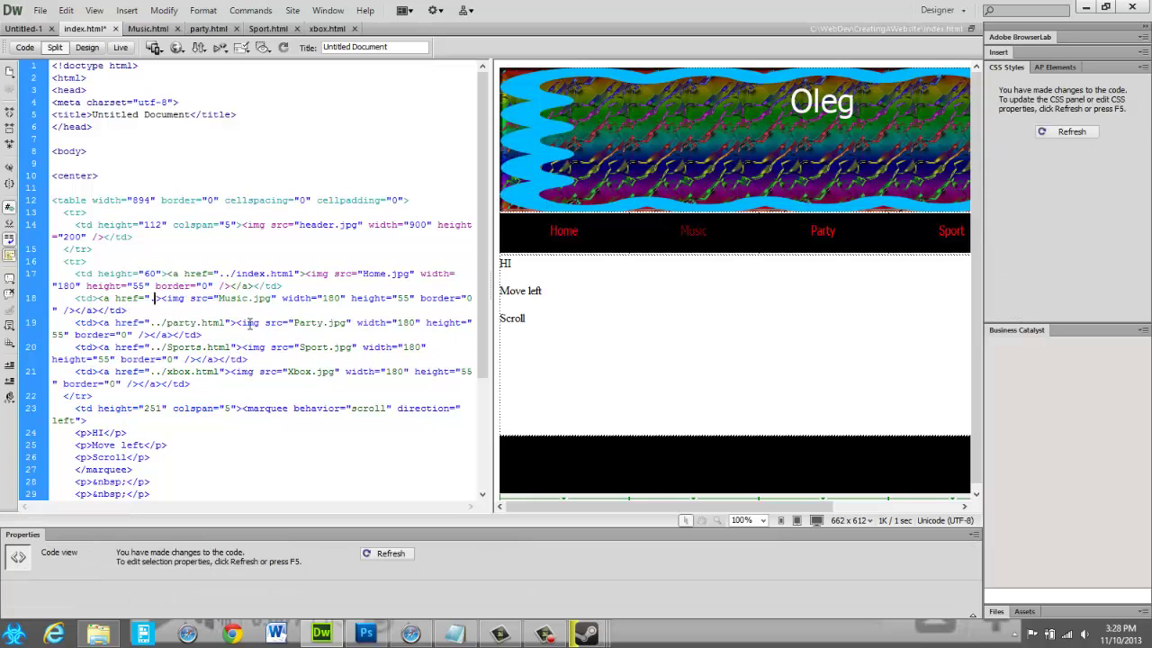
key("BackSpace")
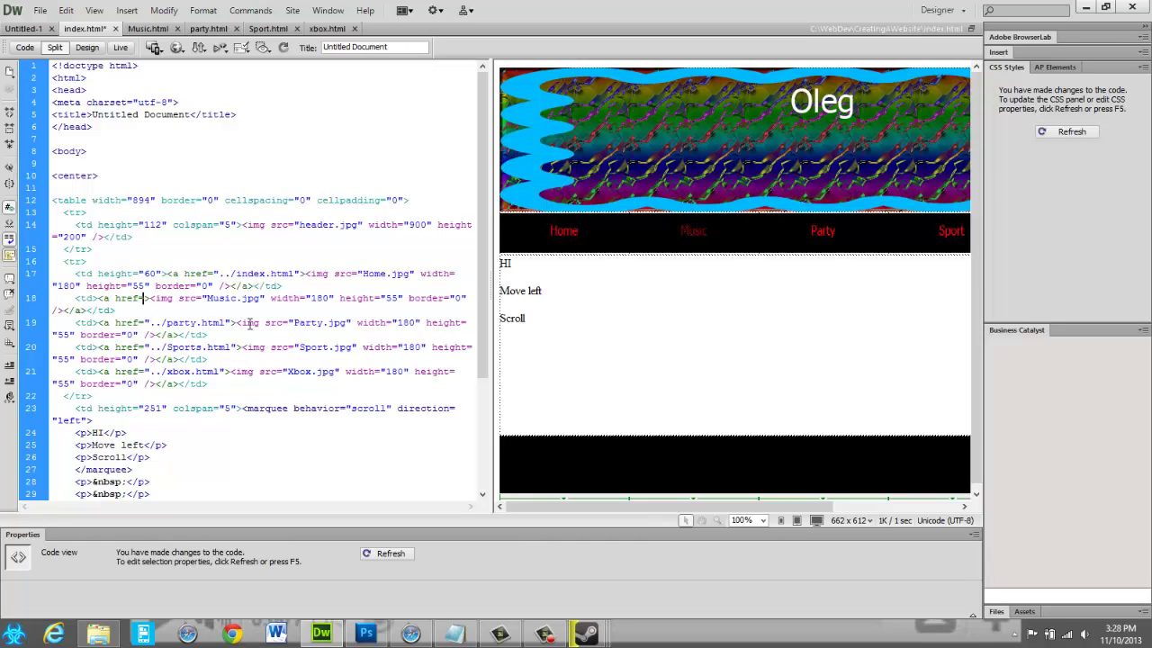
type("\"")
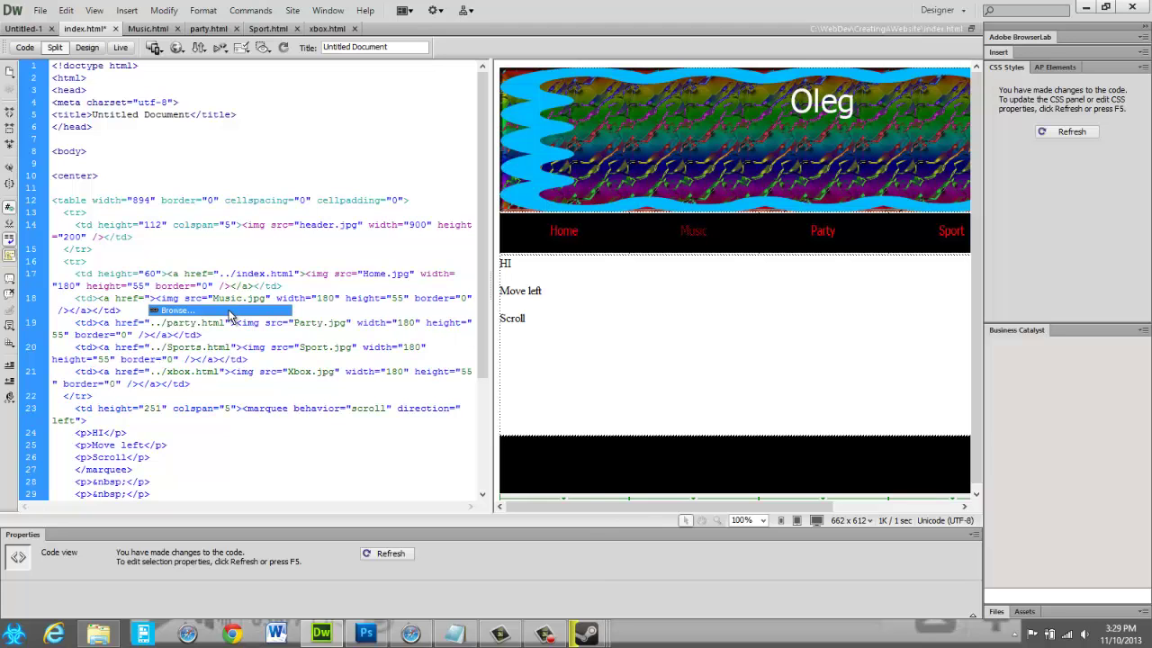
- Browse into the CreatingAWebsite folder and pick Music.jpg as the Music link target
left_click(230, 312)
left_click(270, 337)
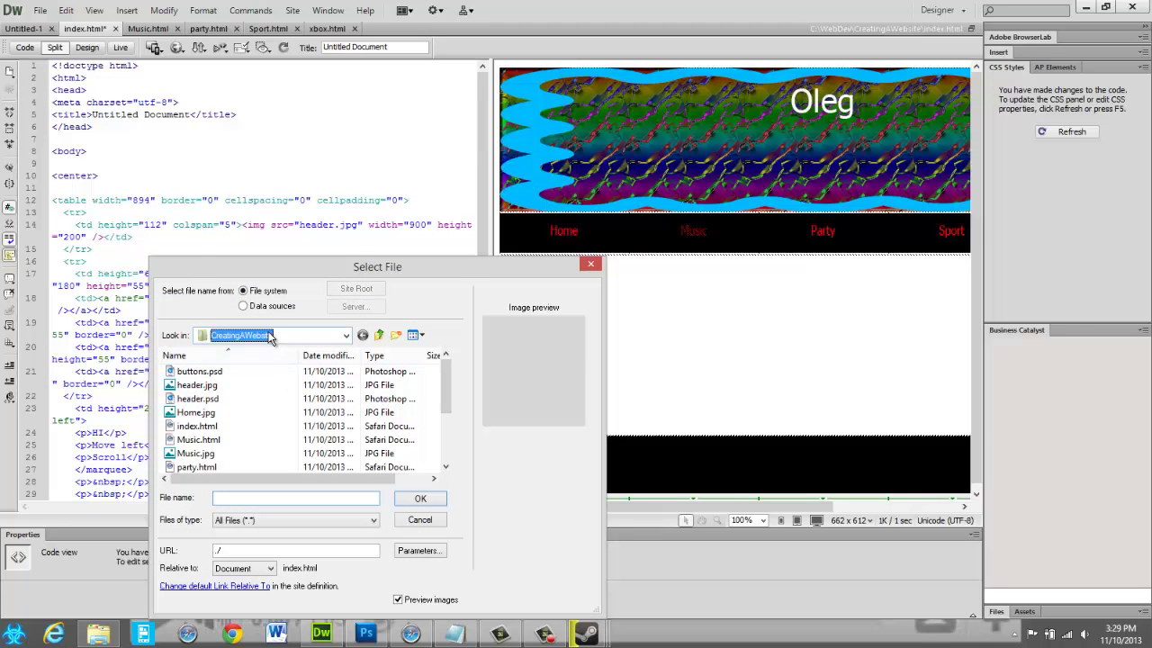
left_click(270, 337)
left_click(260, 119)
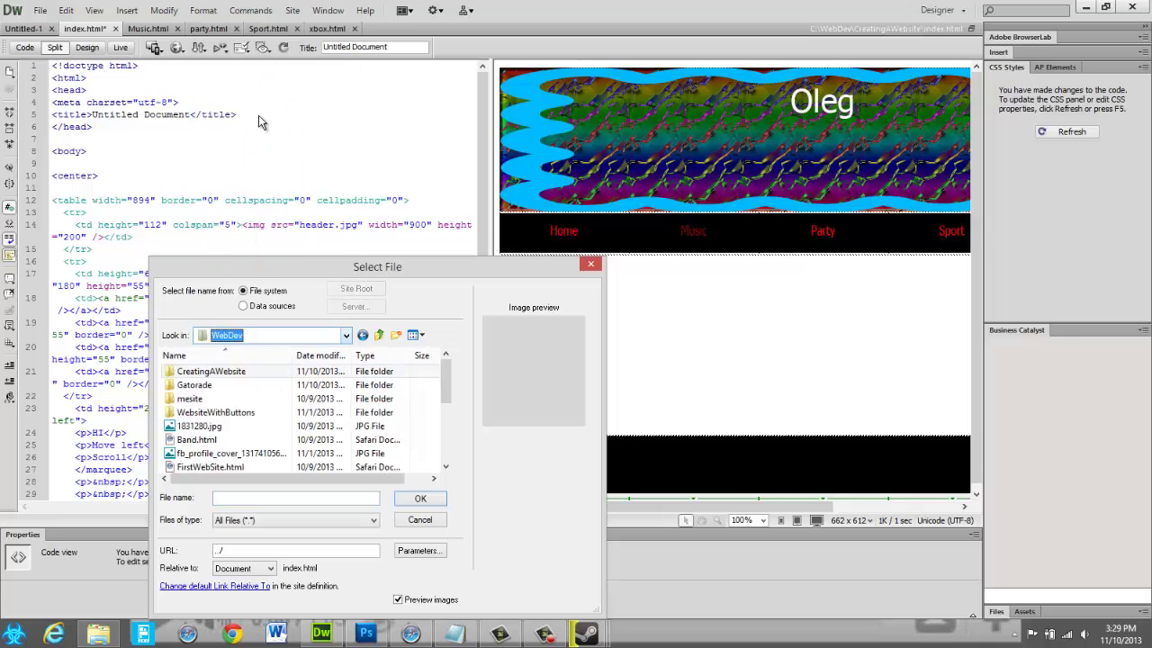
double_click(231, 373)
scroll(226, 385, "down", 3)
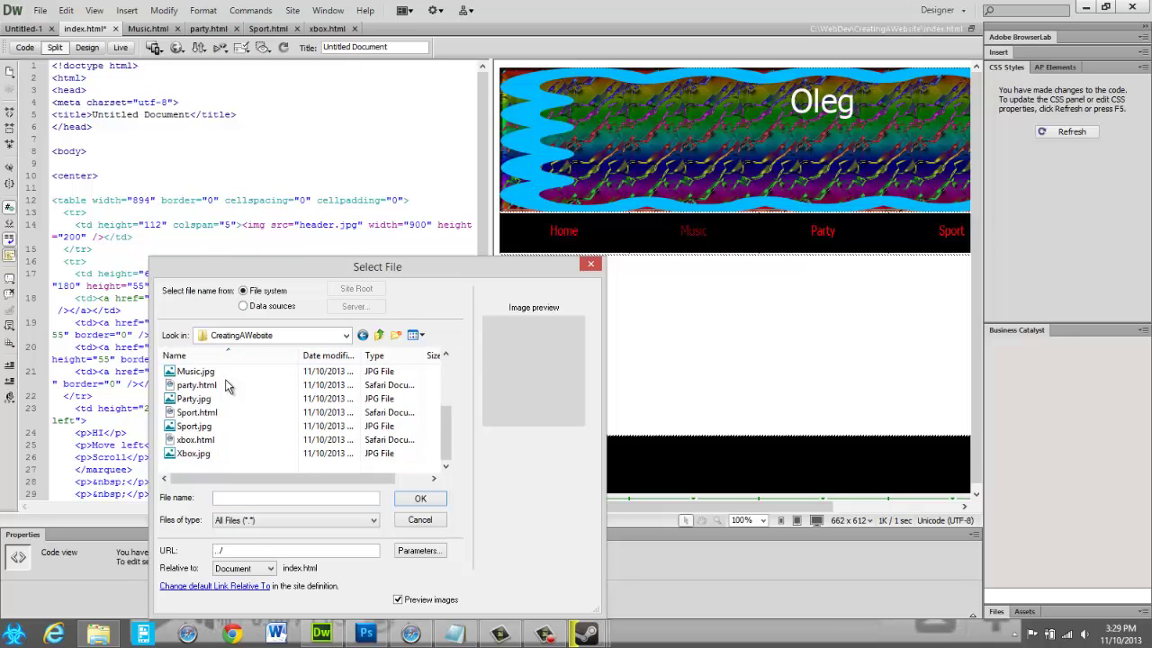
double_click(207, 371)
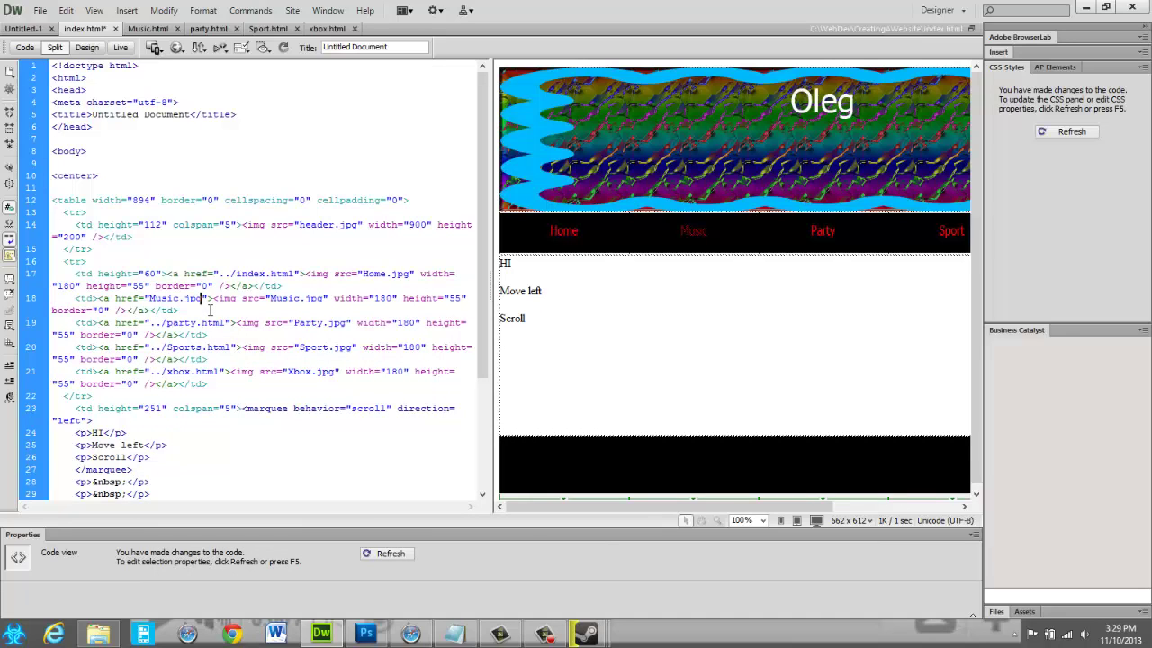
- Replace the Music.jpg target with Music.html and clear the Party link's ../party.html
left_click(210, 310)
key("BackSpace")
key("BackSpace")
key("BackSpace")
key("BackSpace")
key("BackSpace")
key("BackSpace")
key("BackSpace")
key("BackSpace")
key("BackSpace")
key("BackSpace")
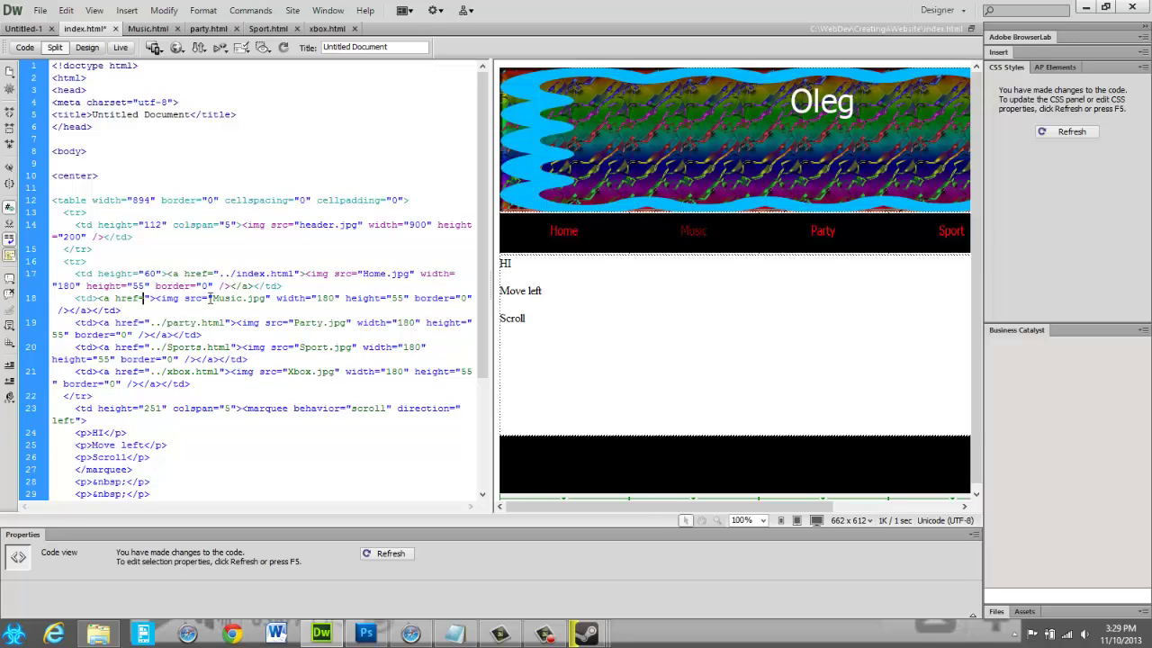
type("\"")
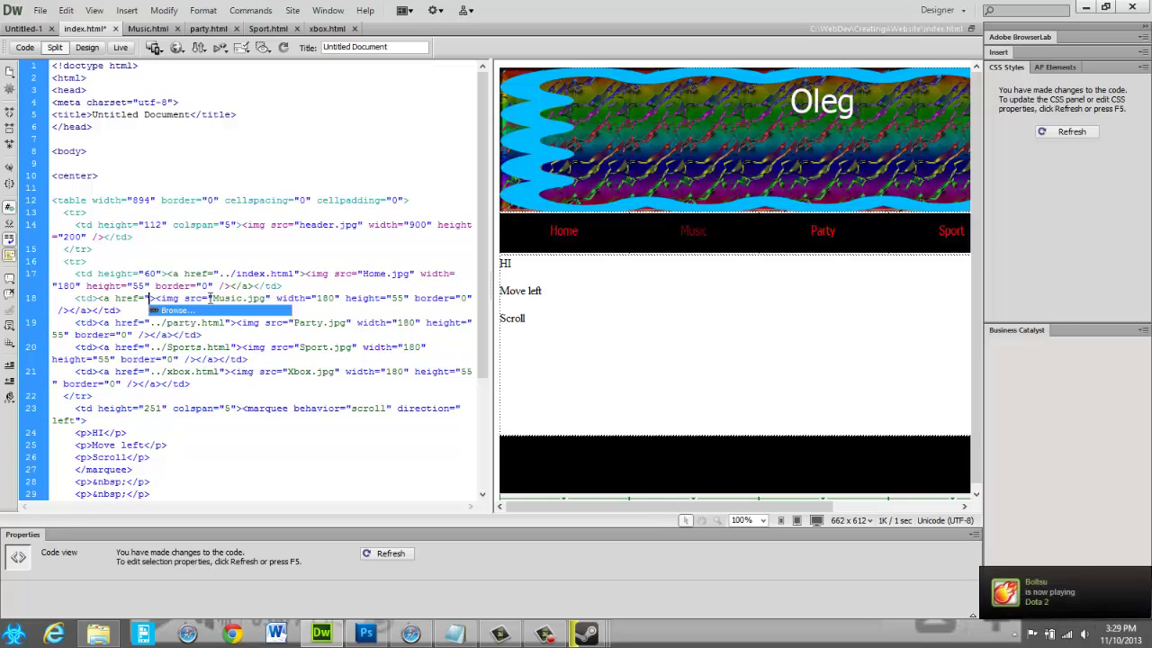
type("index")
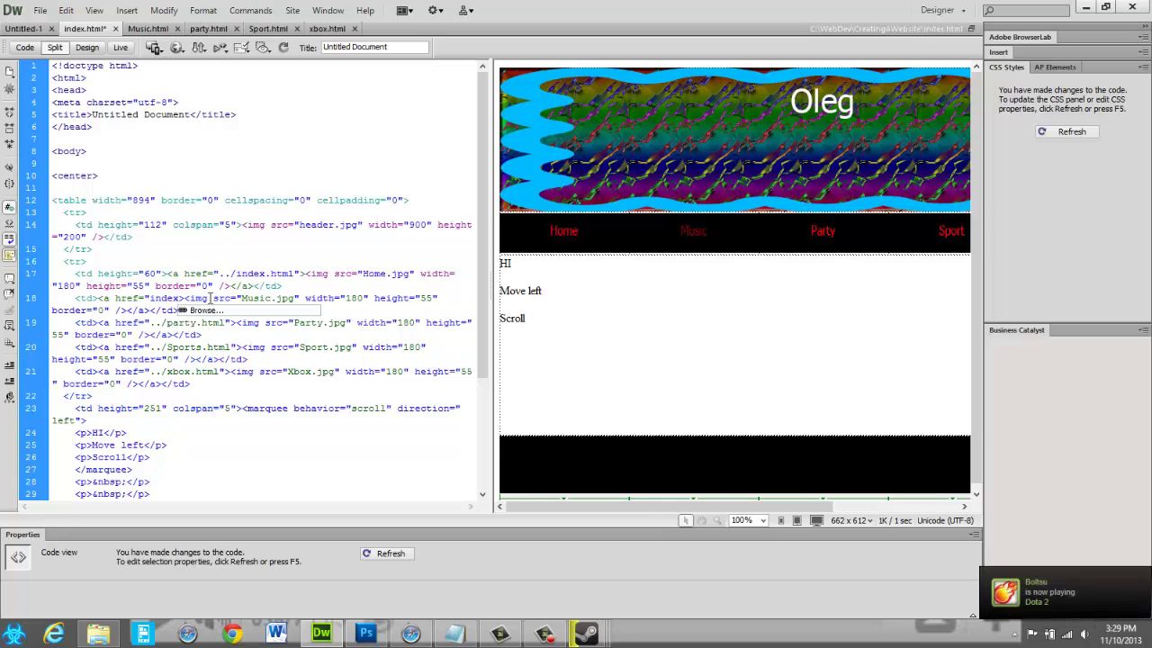
type(".html")
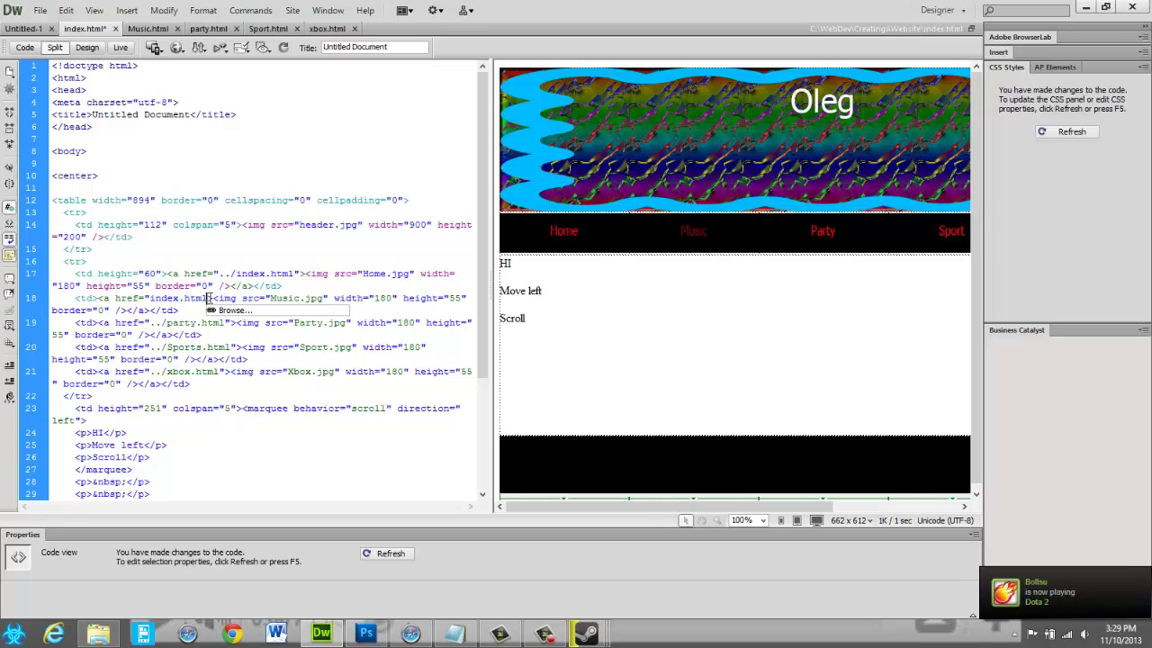
key("BackSpace")
key("BackSpace")
key("BackSpace")
key("BackSpace")
key("BackSpace")
key("BackSpace")
key("BackSpace")
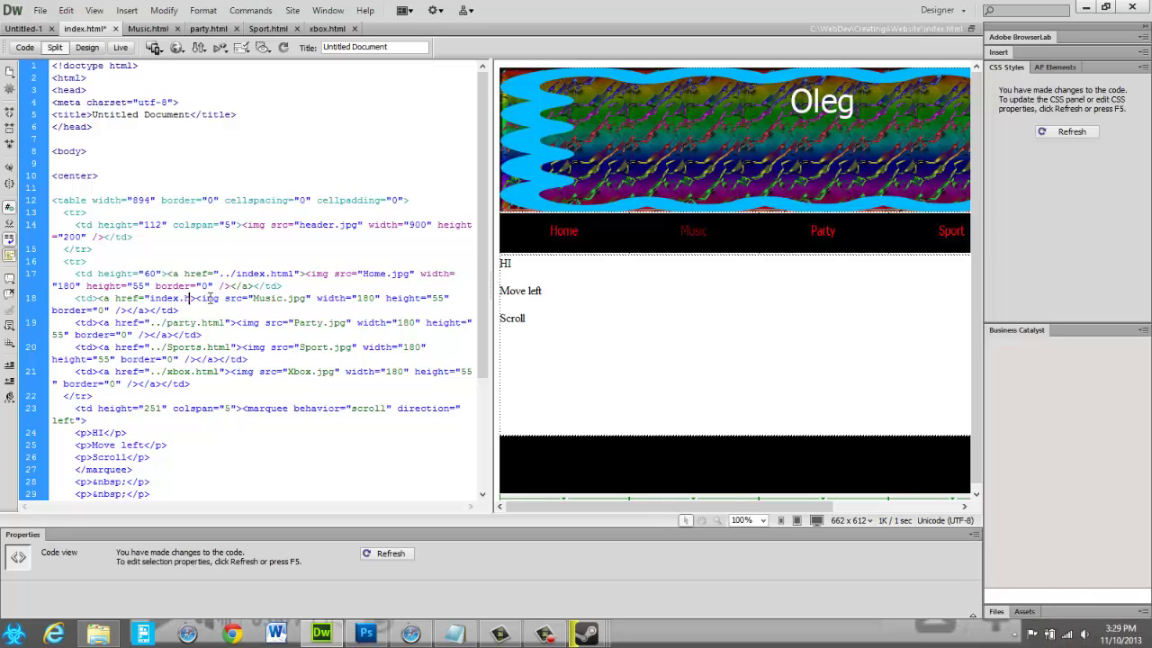
key("BackSpace")
key("BackSpace")
key("BackSpace")
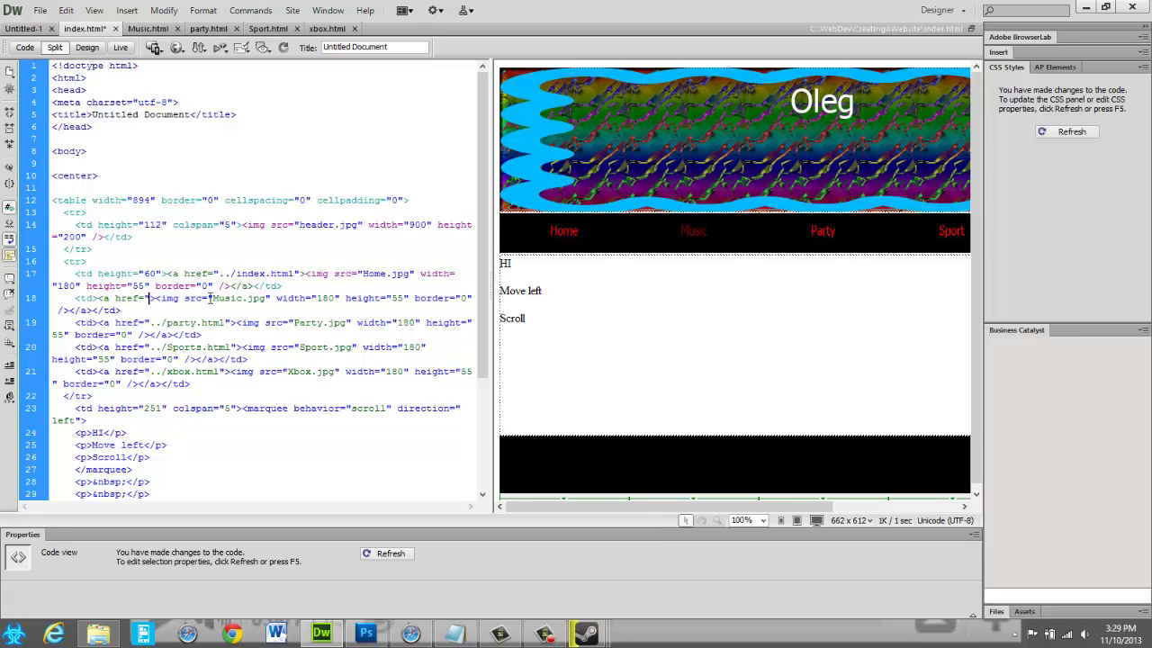
type("Mu")
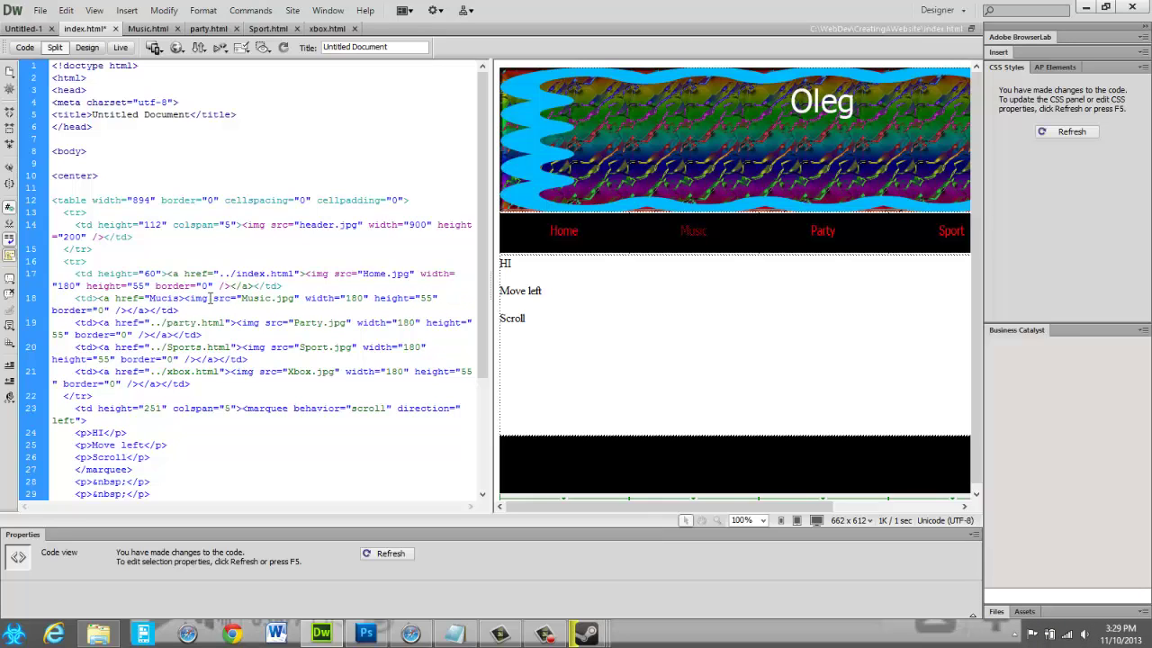
type("sic.html")
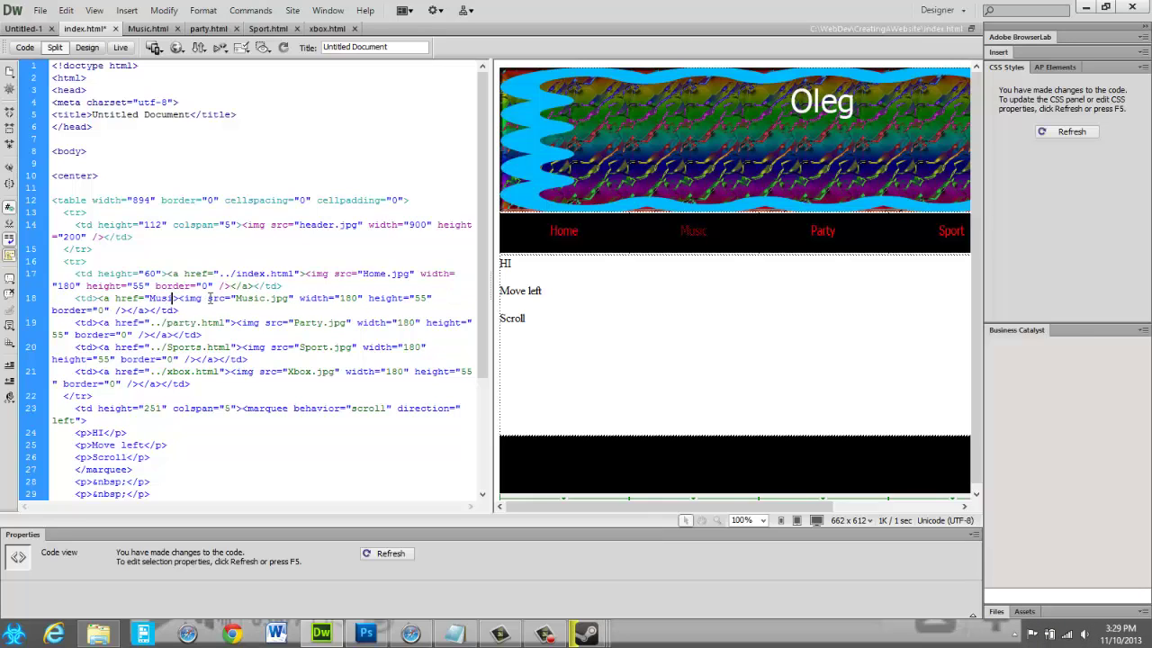
type("l")
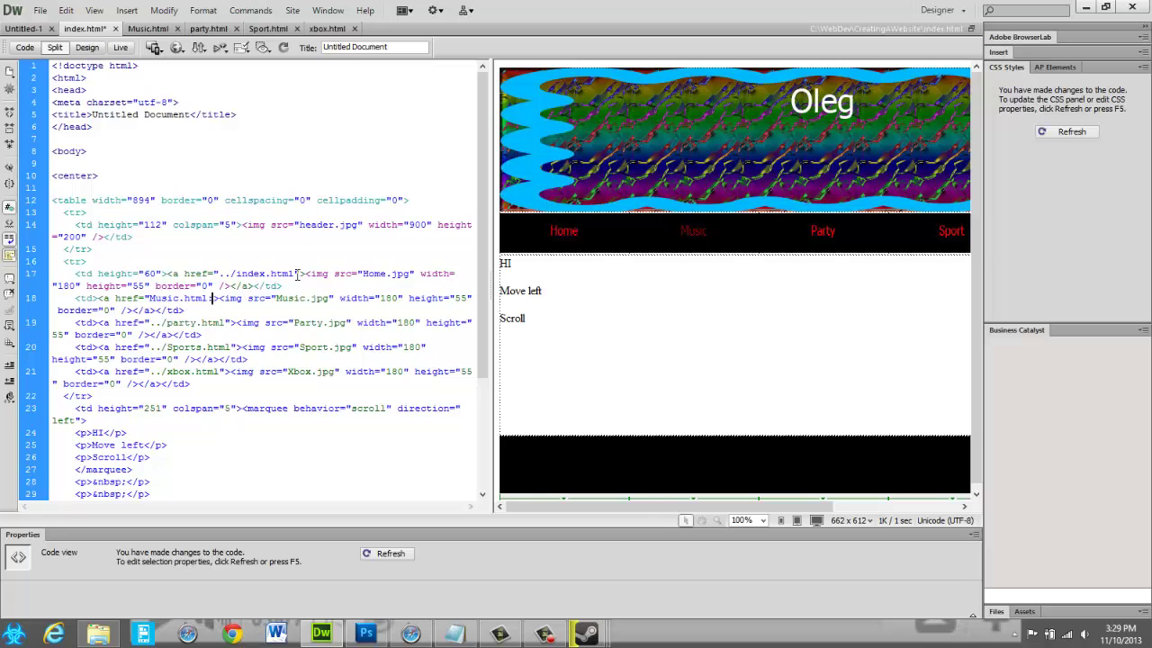
type("\">")
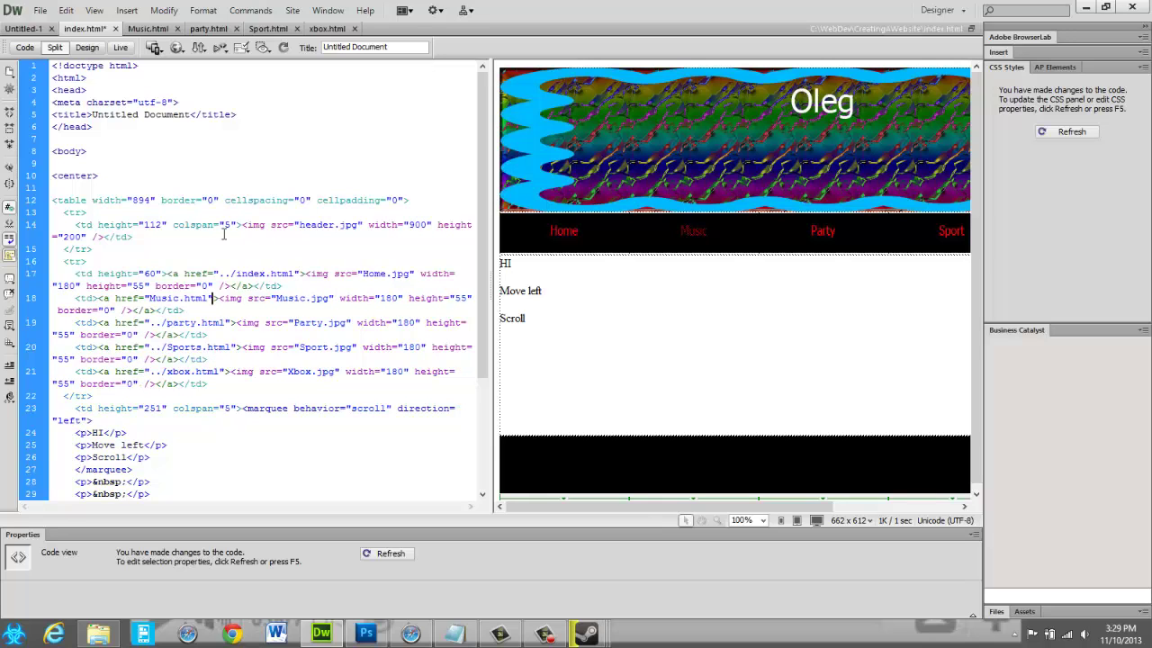
left_click(585, 290)
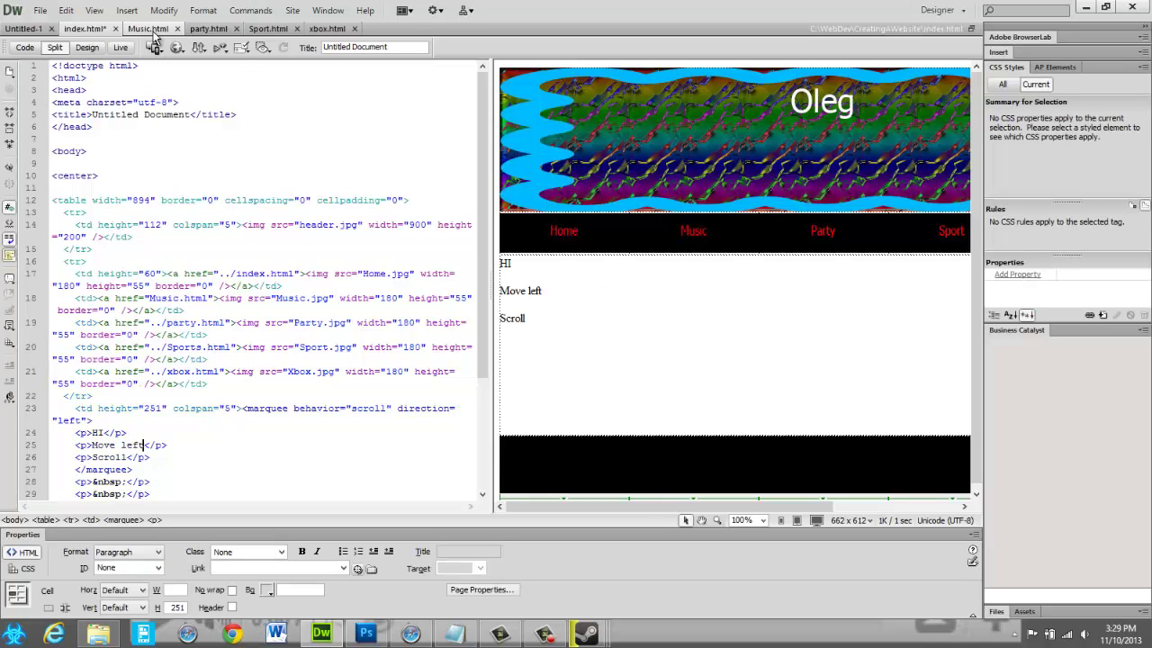
left_click(177, 301)
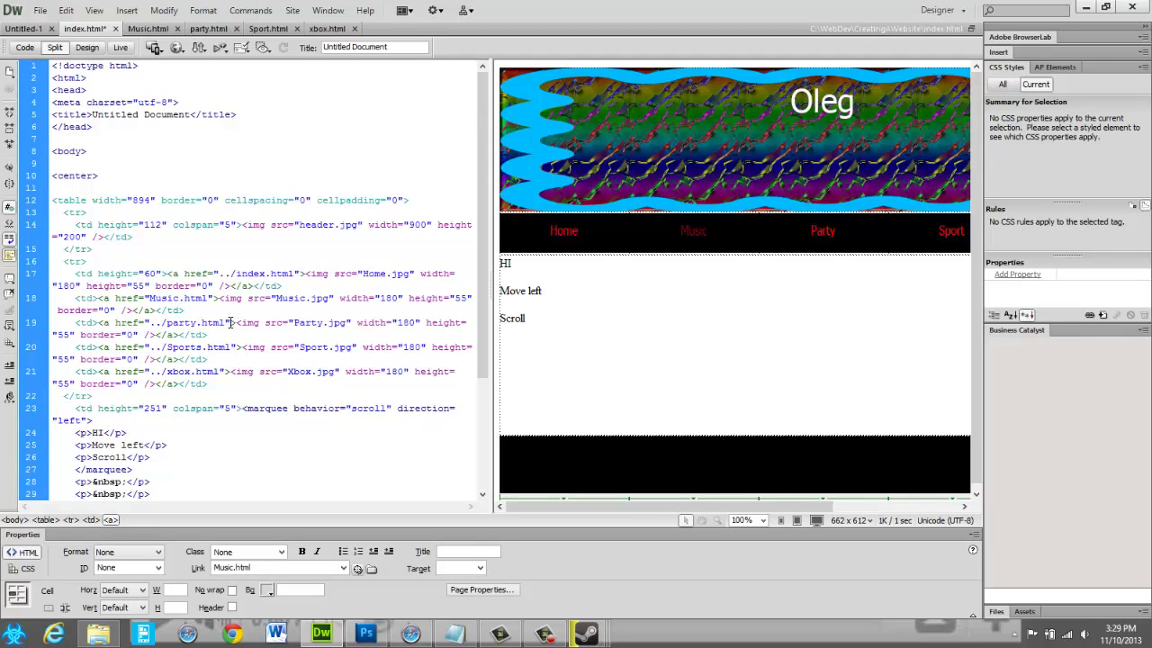
left_click(230, 322)
key("BackSpace")
key("BackSpace")
key("BackSpace")
key("BackSpace")
key("BackSpace")
key("BackSpace")
key("BackSpace")
key("BackSpace")
key("BackSpace")
key("BackSpace")
key("BackSpace")
key("BackSpace")
key("BackSpace")
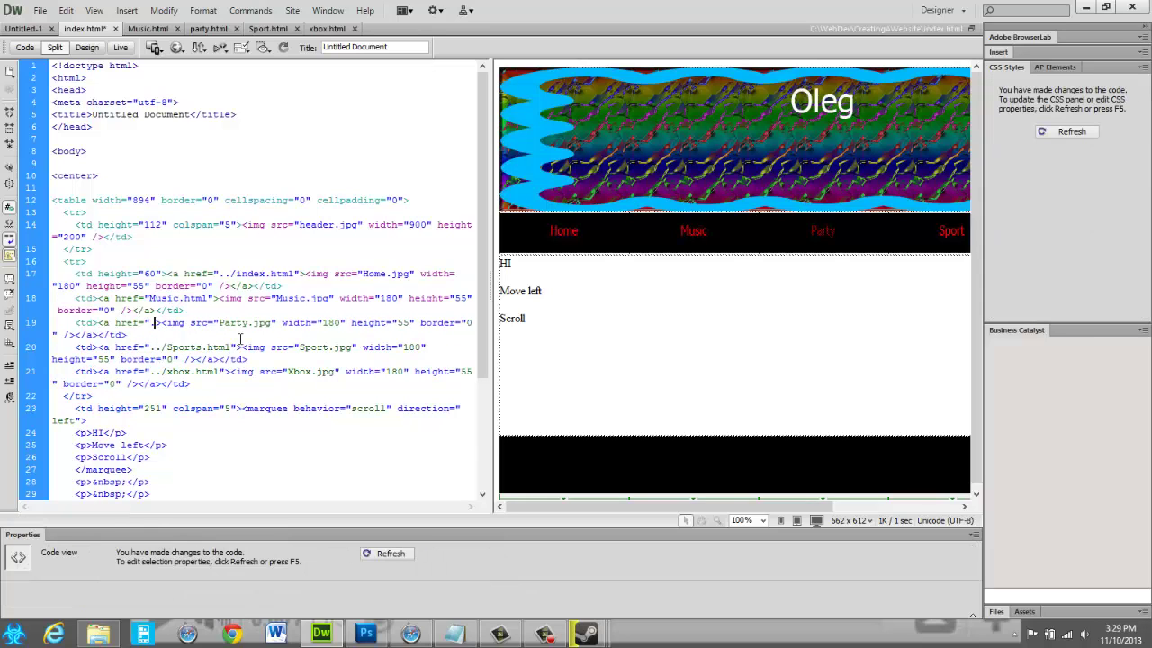
- Point the Party and Sport links at party.html and Sport.html
key("BackSpace")
key("BackSpace")
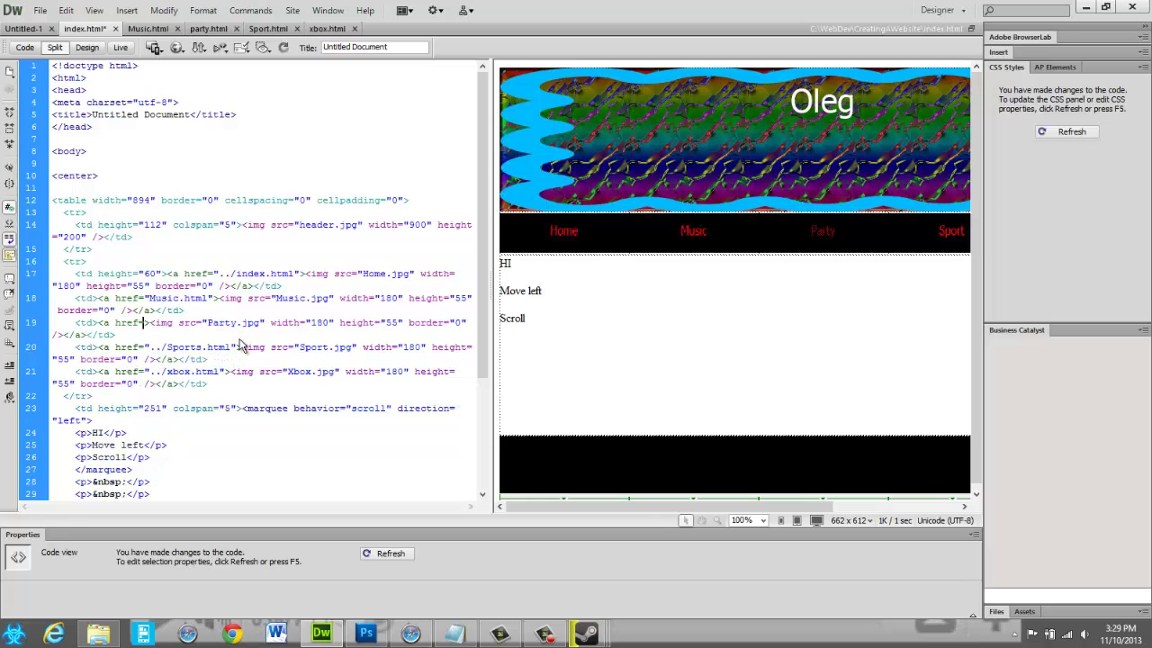
type("\"party")
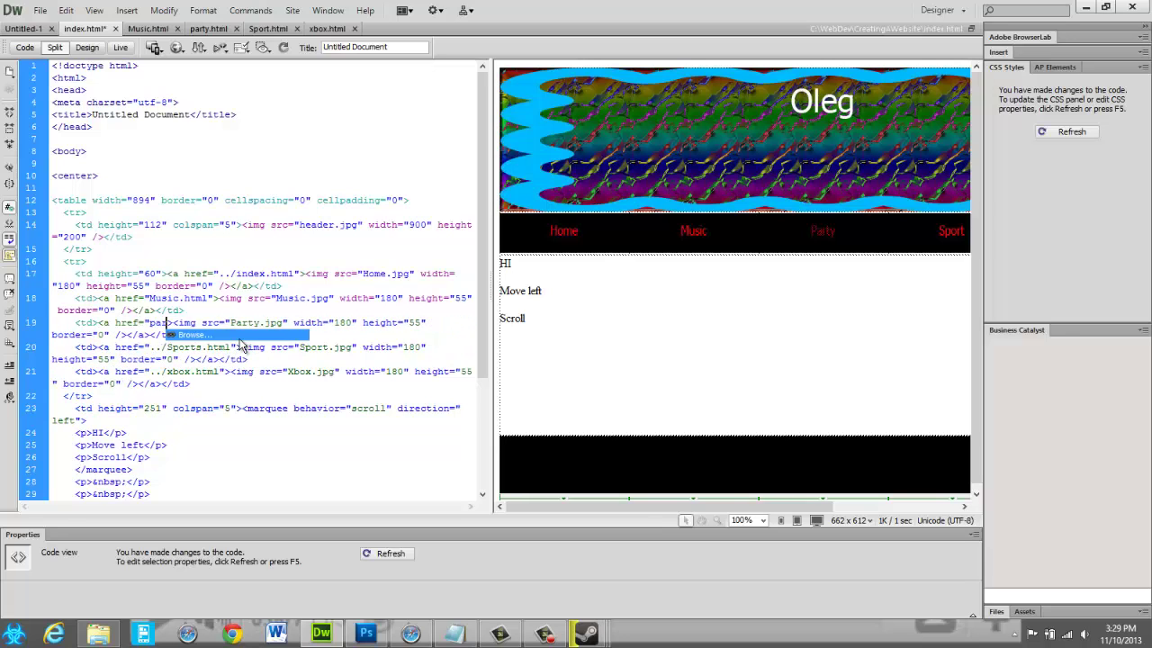
type(".html\">")
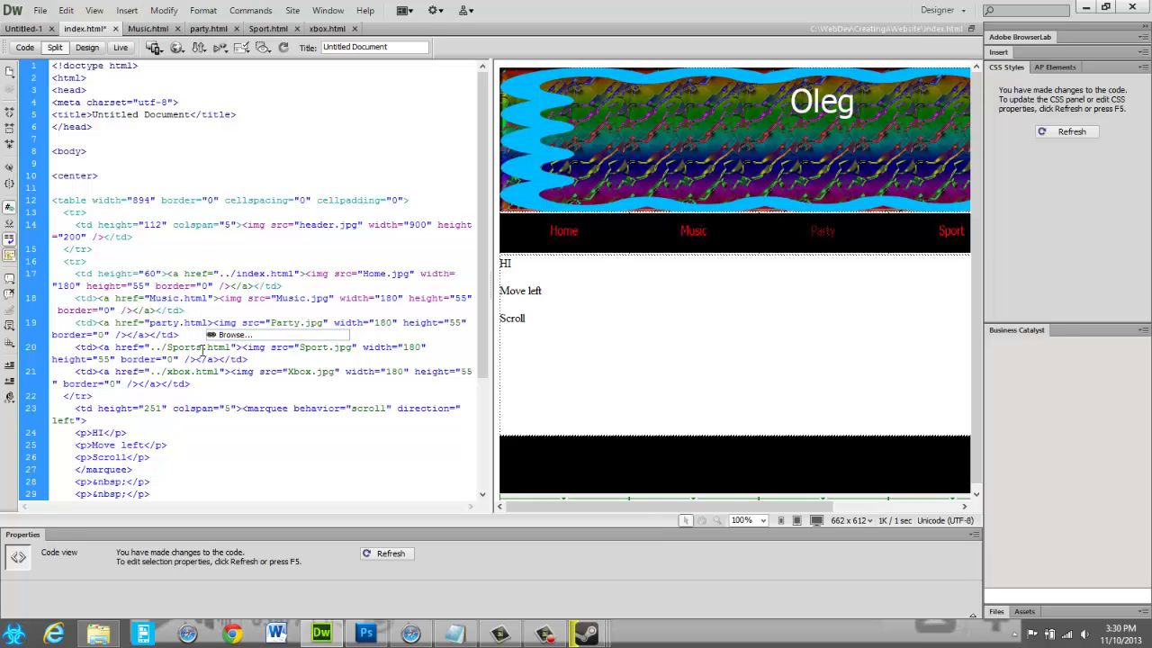
type("\"")
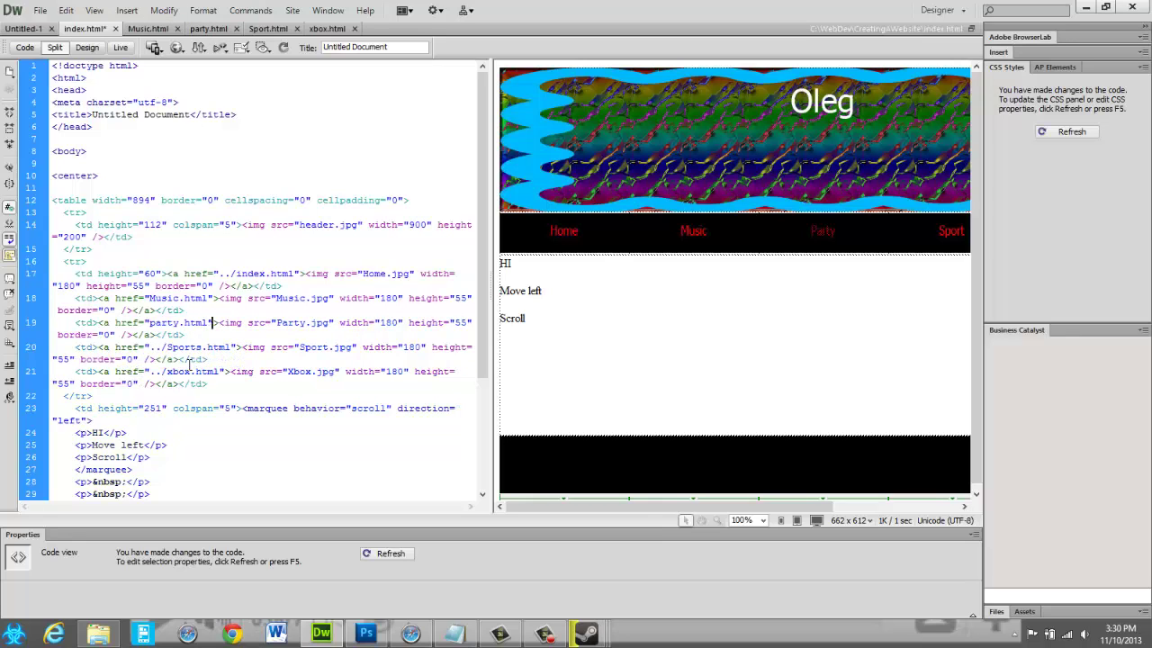
left_click(236, 348)
key("BackSpace")
key("BackSpace")
key("BackSpace")
key("BackSpace")
key("BackSpace")
key("BackSpace")
key("BackSpace")
key("BackSpace")
key("BackSpace")
key("BackSpace")
key("BackSpace")
key("BackSpace")
key("BackSpace")
key("BackSpace")
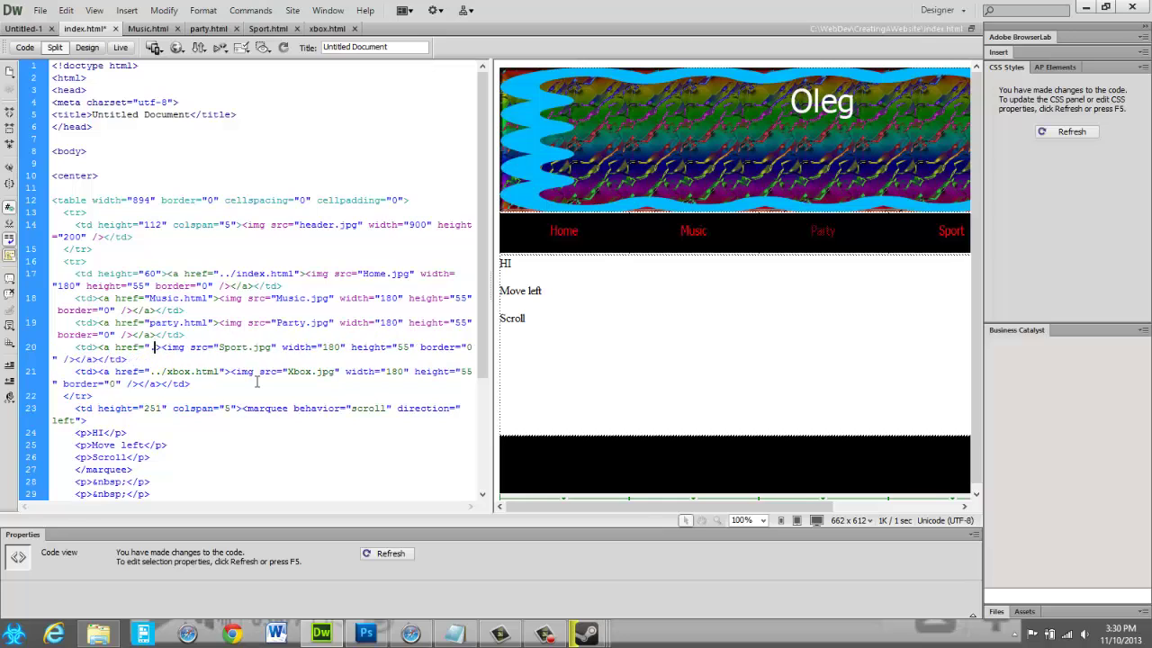
key("BackSpace")
type("Sport")
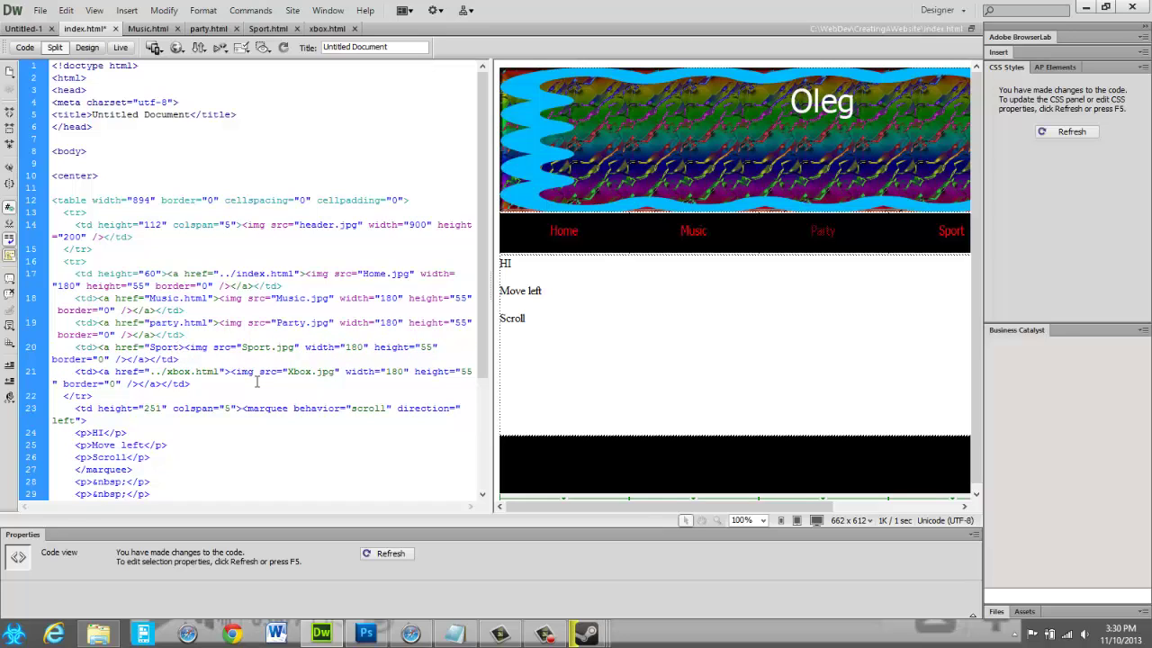
type(">")
type(".html\"")
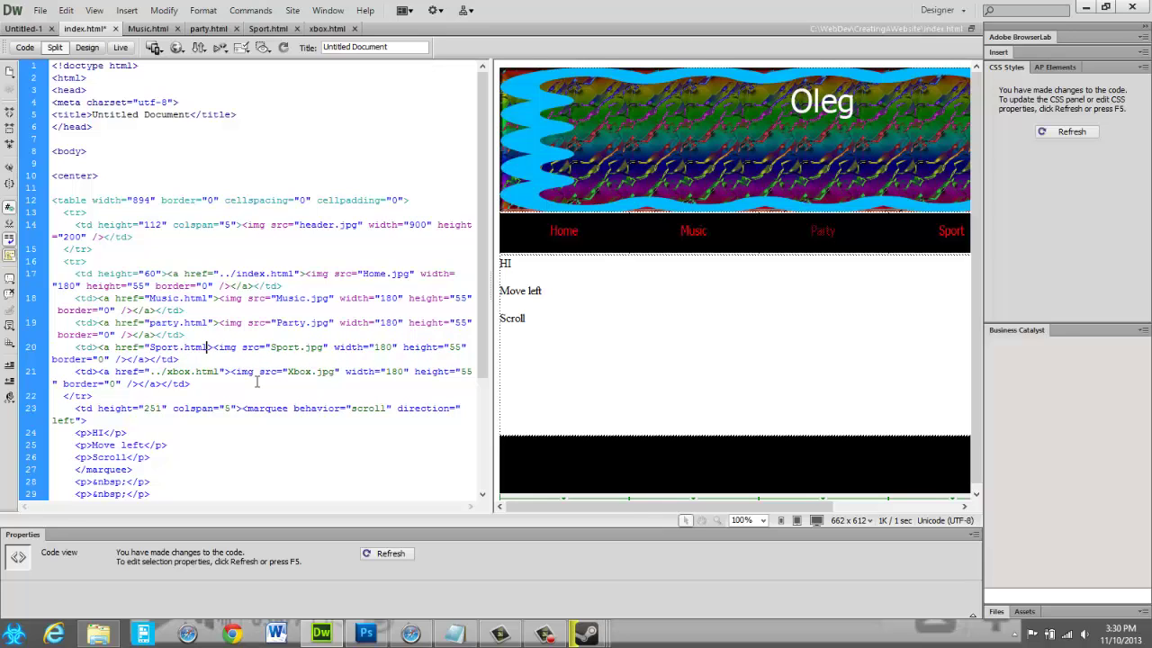
type("\">")
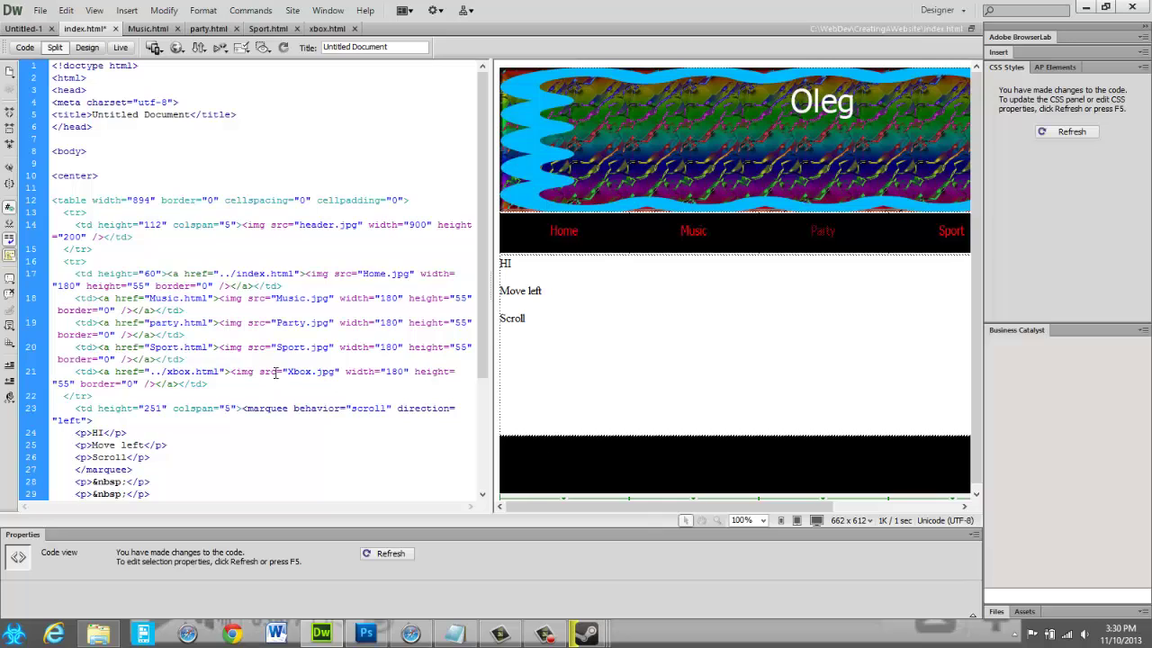
- Point the Xbox link at xbox.html and Home at index.html, save, and switch to Music.html
left_click(327, 430)
key("BackSpace")
key("BackSpace")
key("BackSpace")
key("BackSpace")
key("BackSpace")
key("BackSpace")
key("BackSpace")
key("BackSpace")
key("BackSpace")
key("BackSpace")
key("BackSpace")
key("BackSpace")
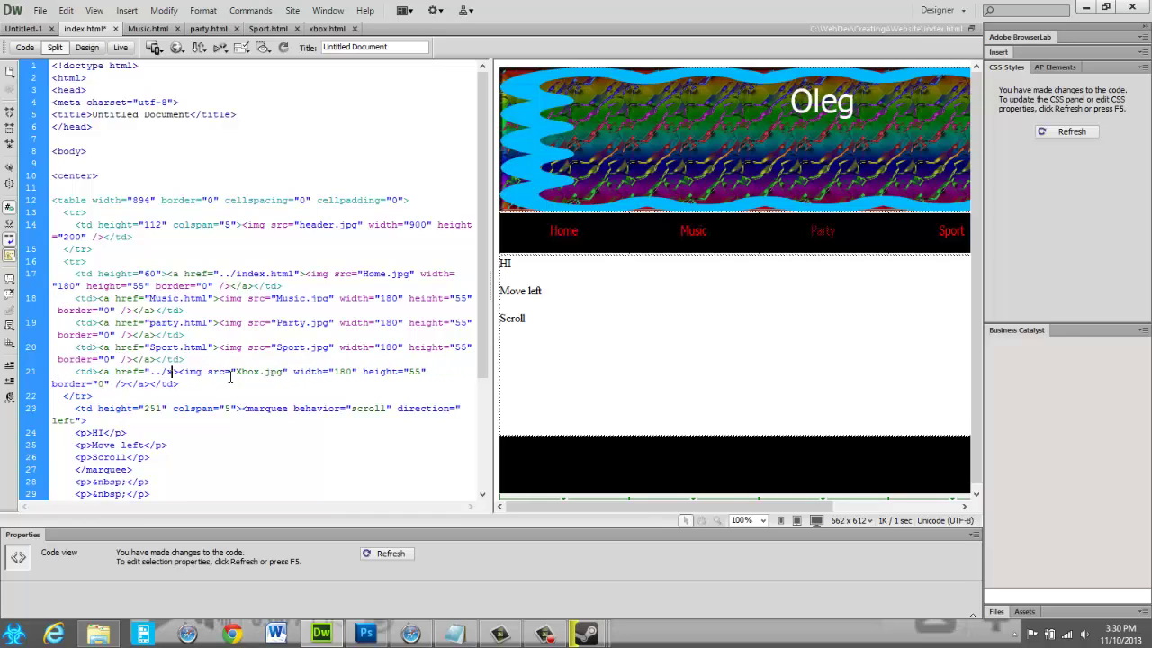
key("BackSpace")
type("xb")
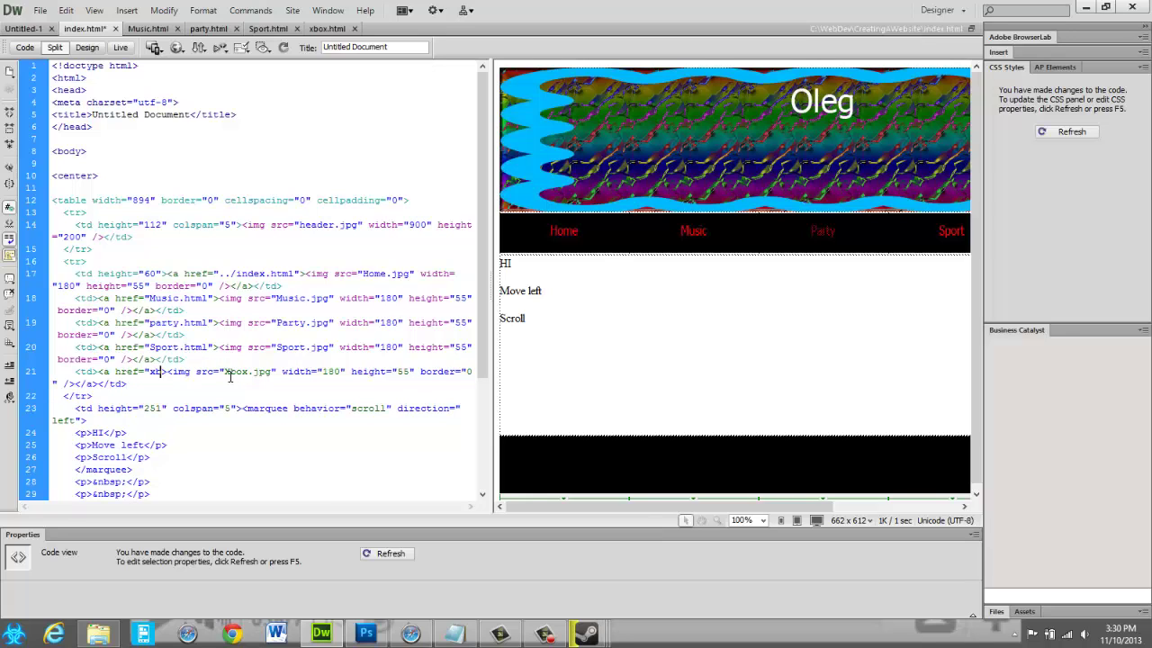
type("ox.html")
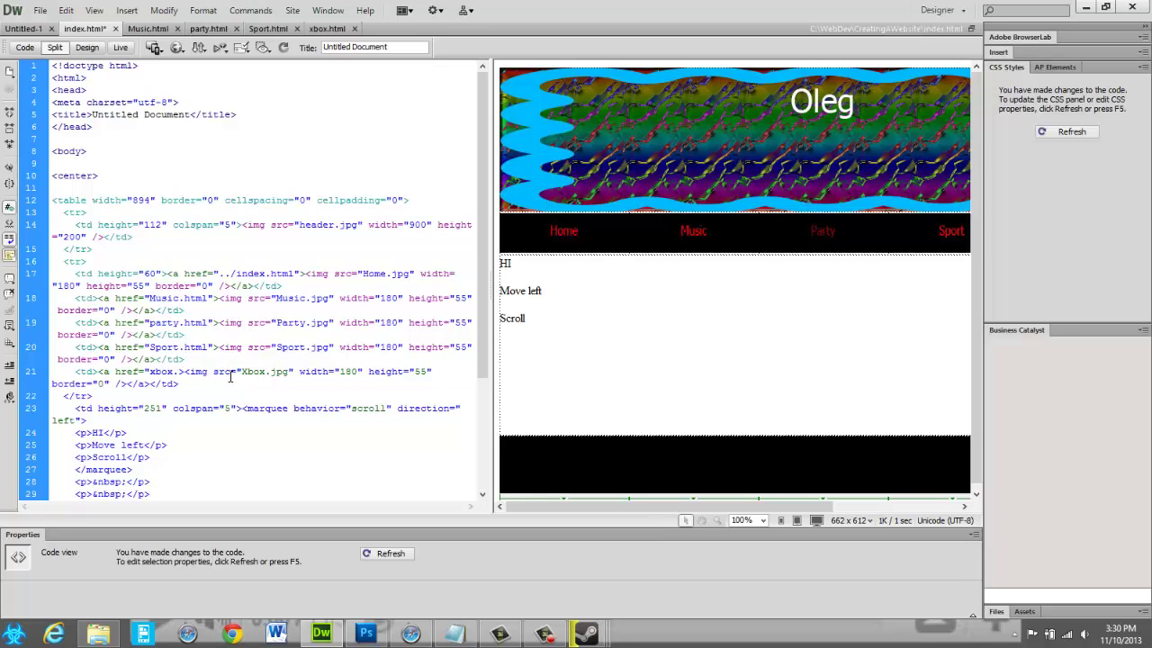
type("\"")
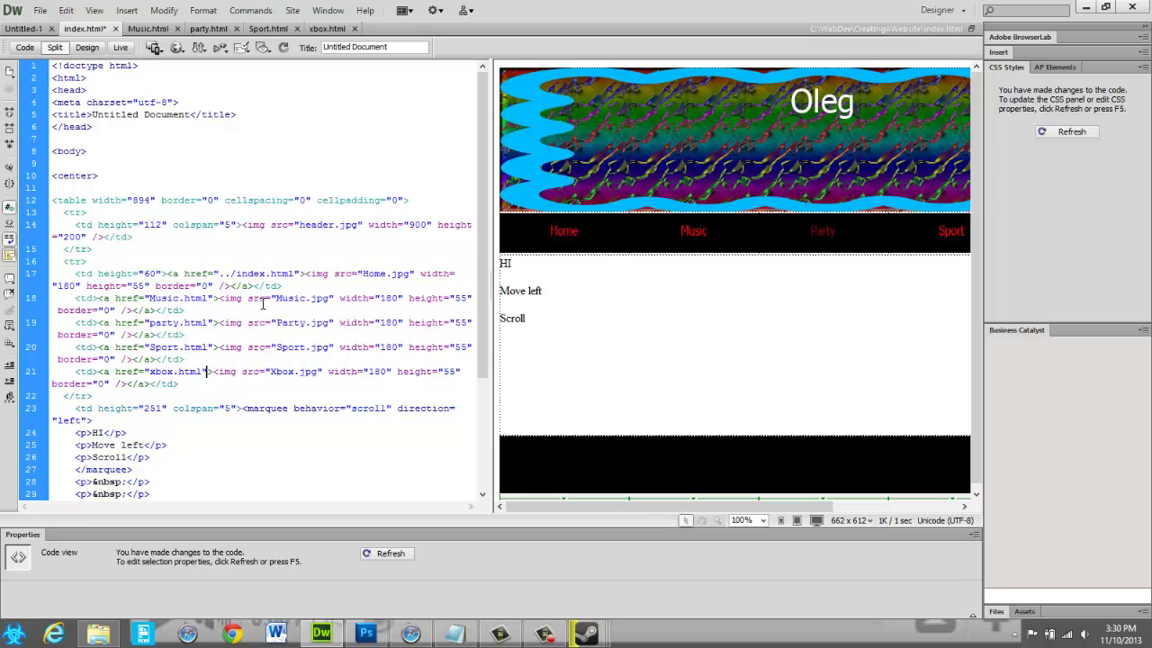
left_click(292, 274)
key("BackSpace")
key("BackSpace")
key("BackSpace")
key("BackSpace")
key("BackSpace")
key("BackSpace")
key("BackSpace")
key("BackSpace")
key("BackSpace")
key("BackSpace")
key("BackSpace")
key("BackSpace")
key("BackSpace")
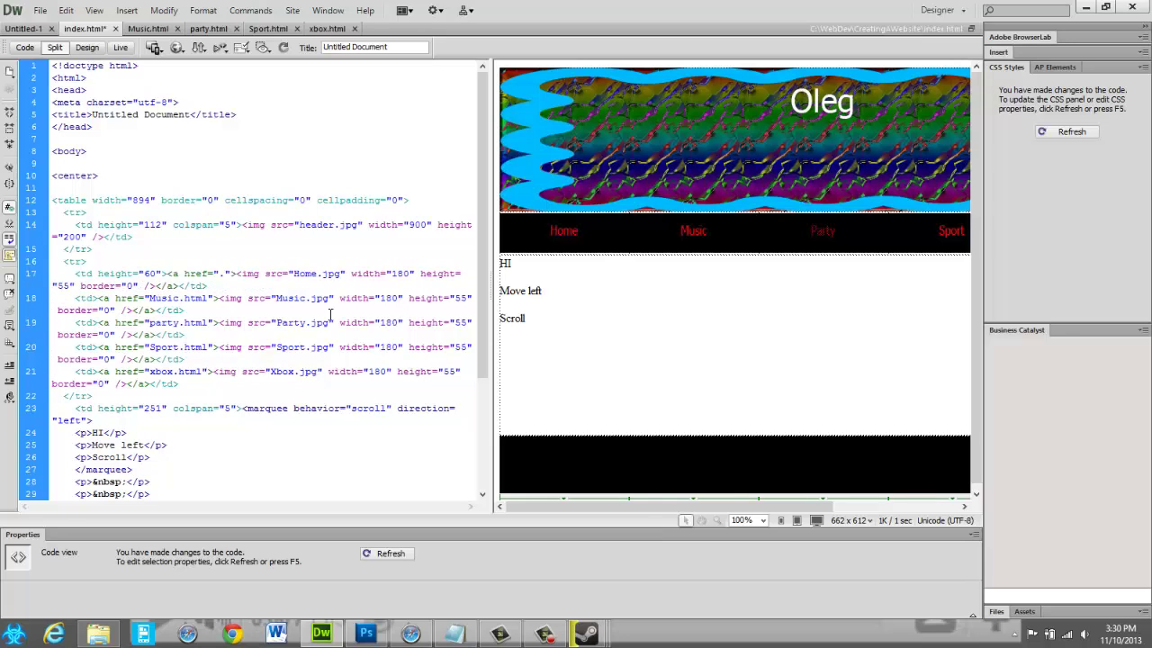
type("index.html")
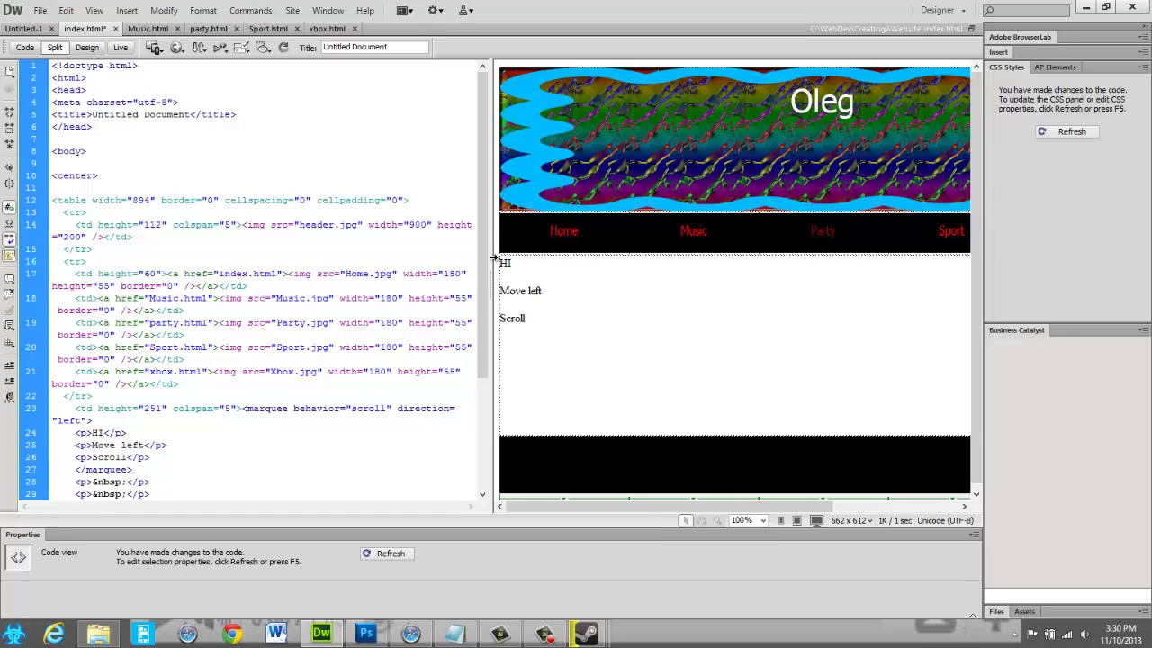
key("ctrl+s")
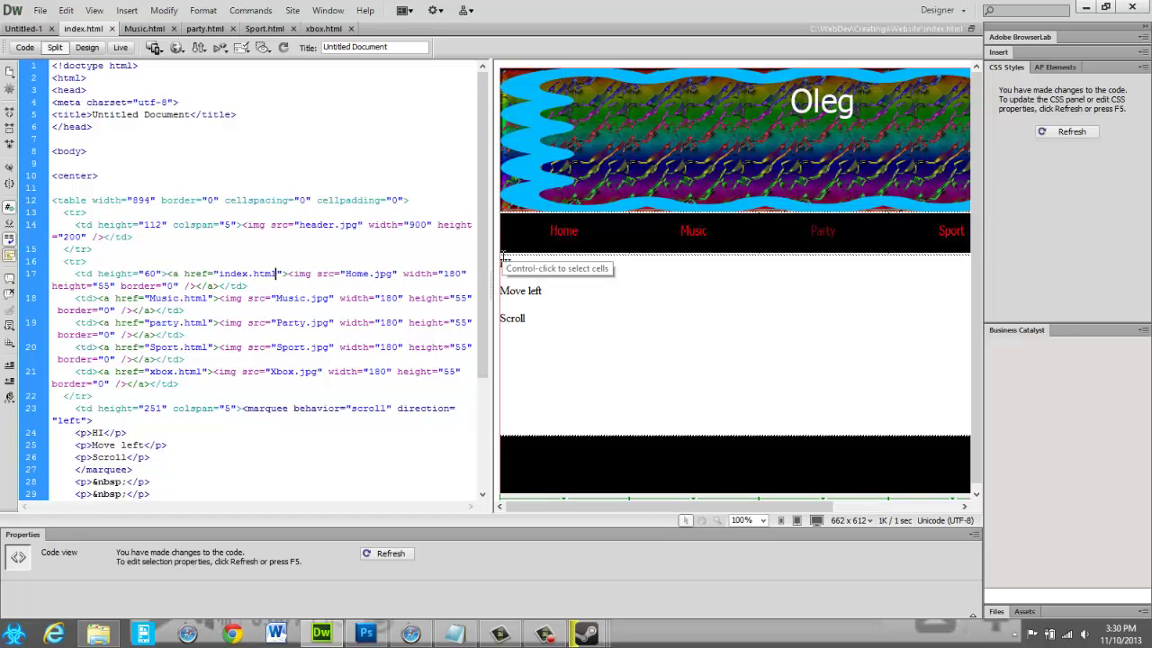
left_click(129, 31)
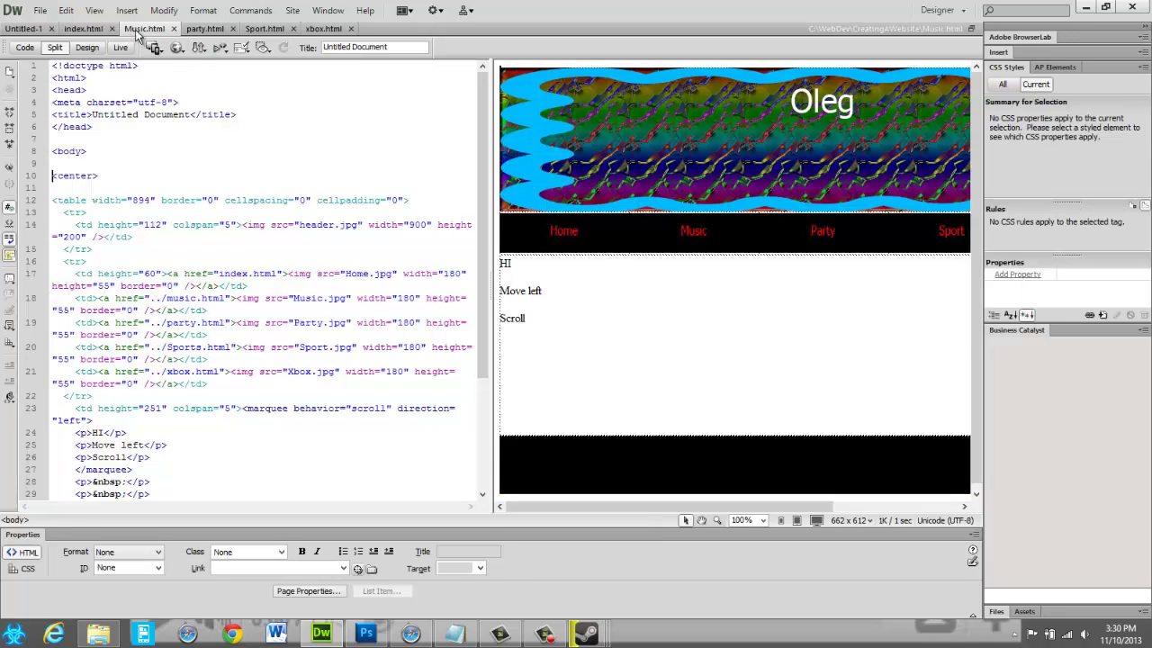
- Add bgcolor #FFFF00 to Music.html's content cell tag, refresh Design view, and save
left_click(605, 348)
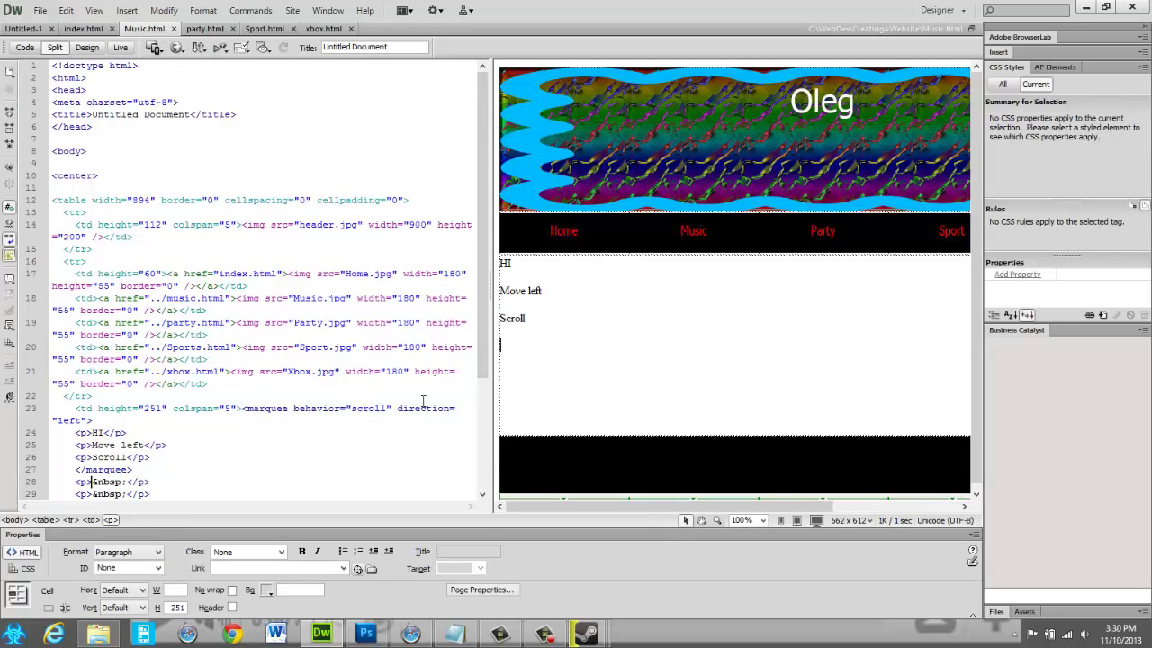
left_click(638, 291)
left_click(540, 263)
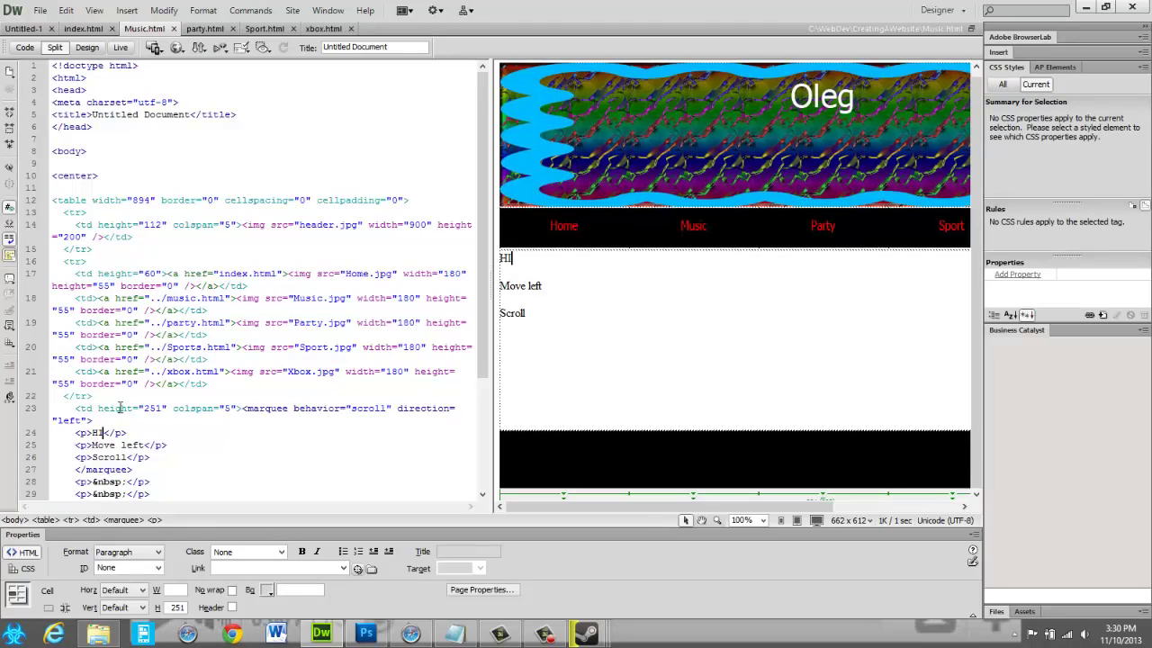
left_click(120, 408)
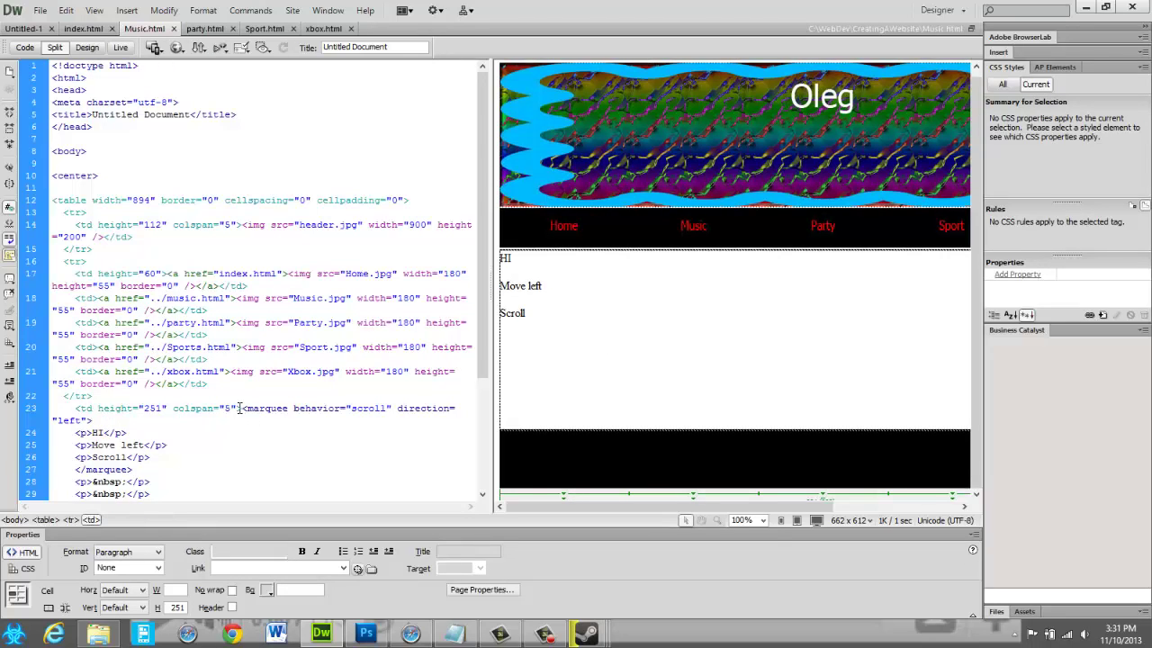
left_click(237, 407)
type("bg")
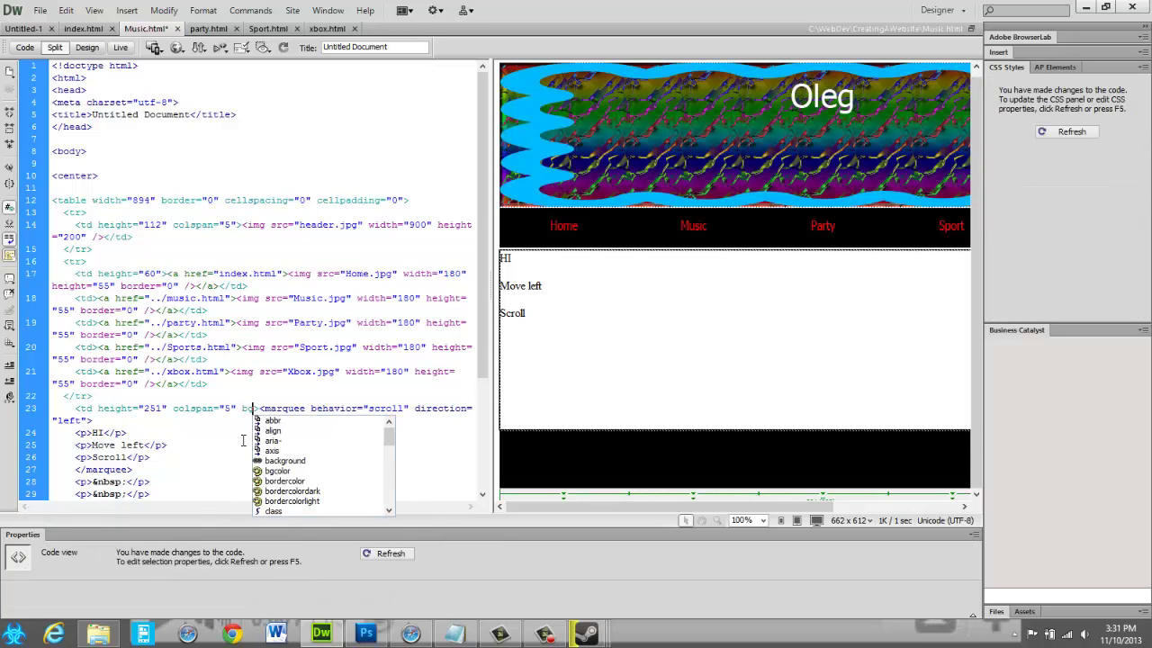
key("Return")
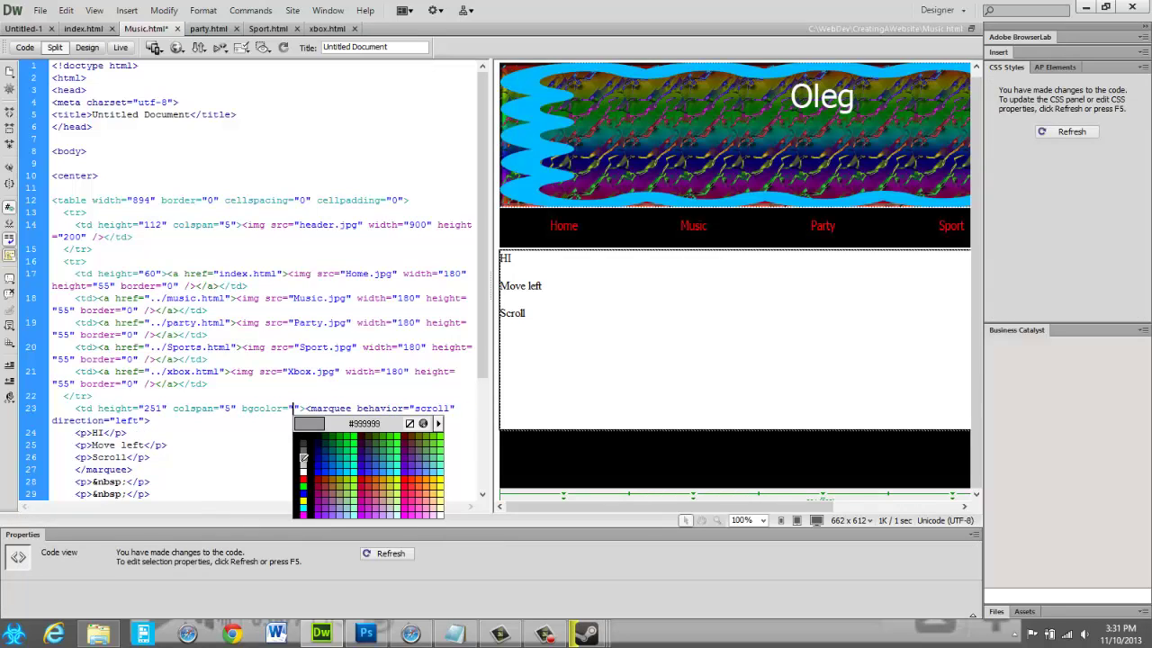
scroll(304, 468, "down", 1)
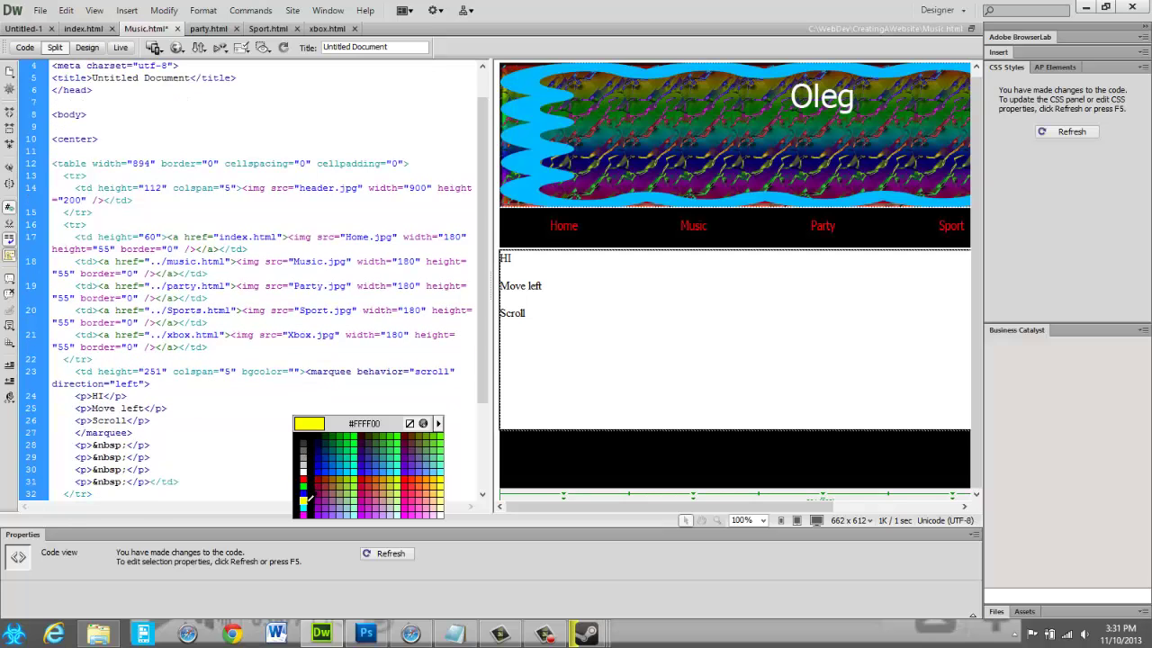
left_click(303, 501)
left_click(586, 308)
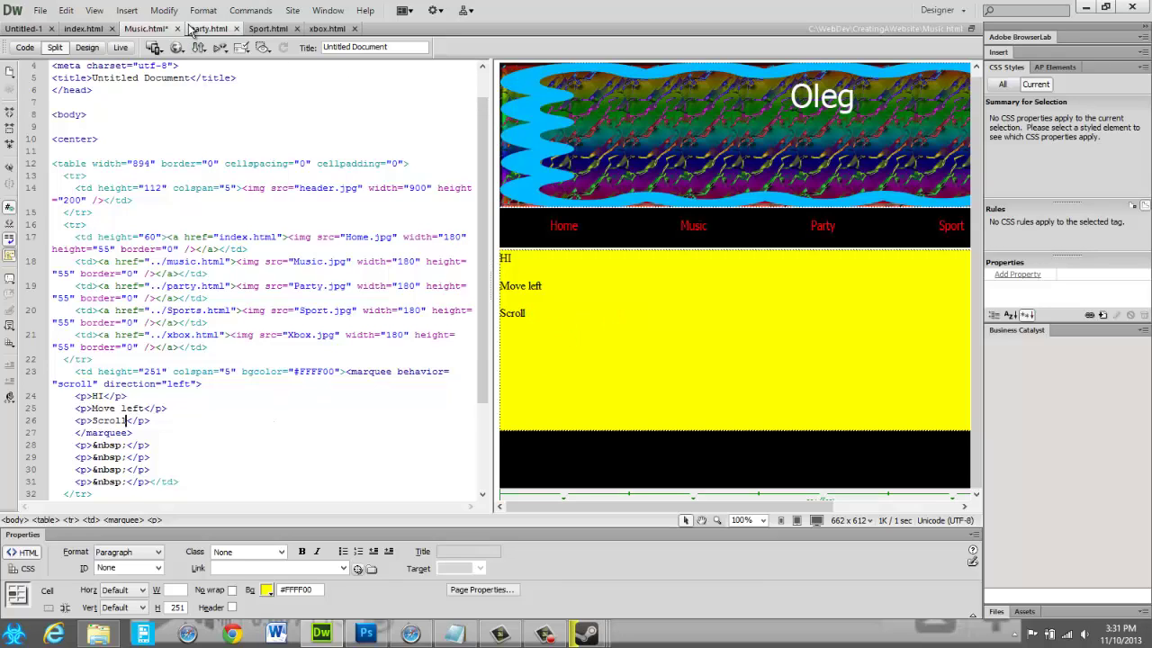
key("ctrl+s")
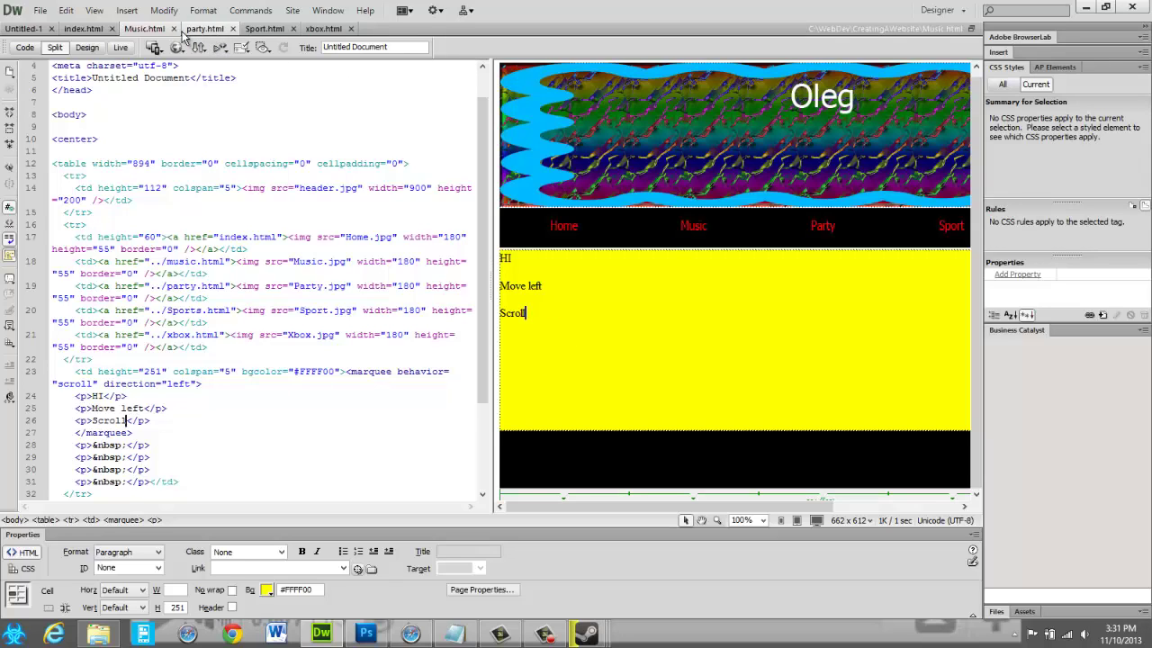
- Copy index.html's nav code on lines 17–22 and select Music.html's lines 17–22
left_click(83, 30)
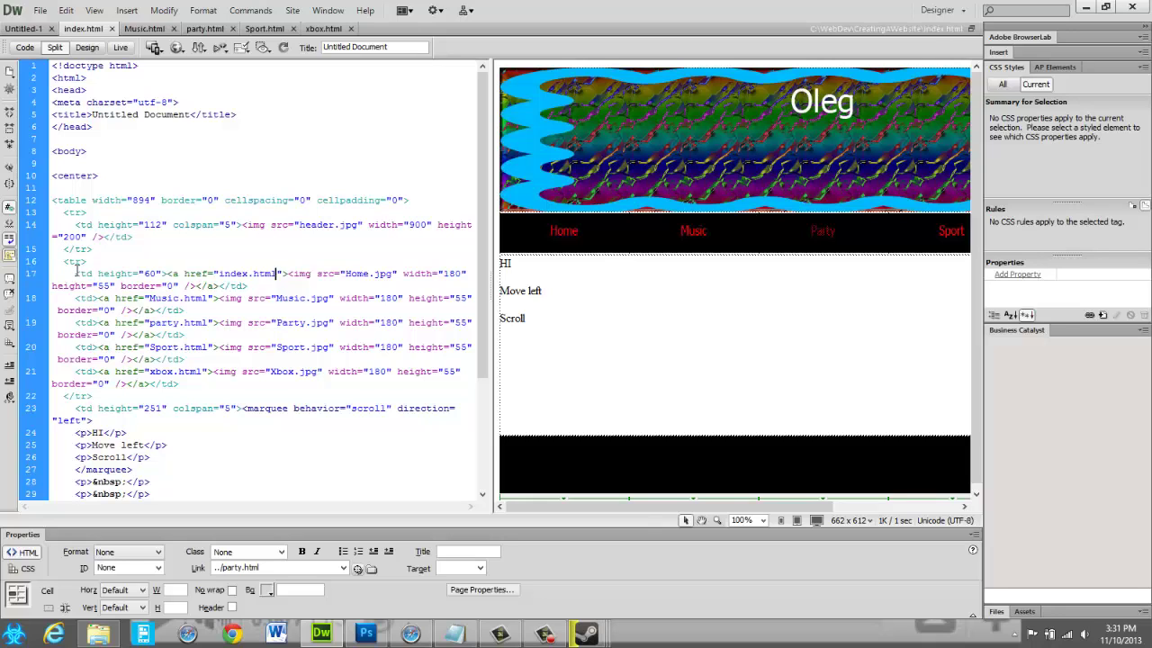
left_click_drag(75, 273, 364, 393)
key("ctrl+c")
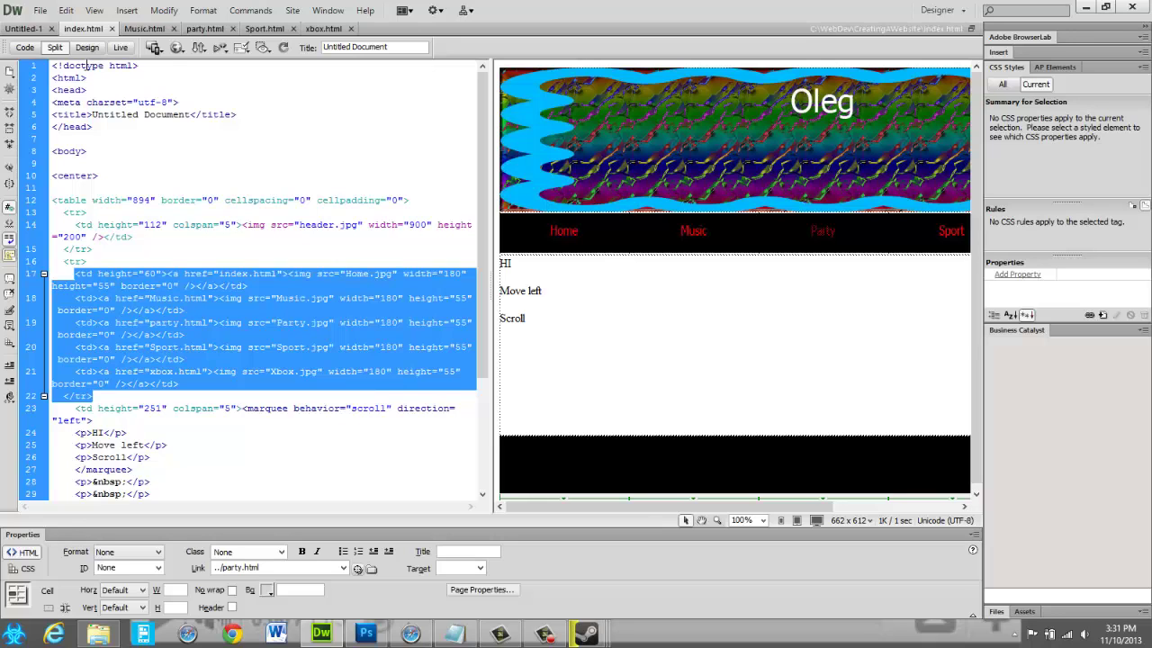
left_click(140, 29)
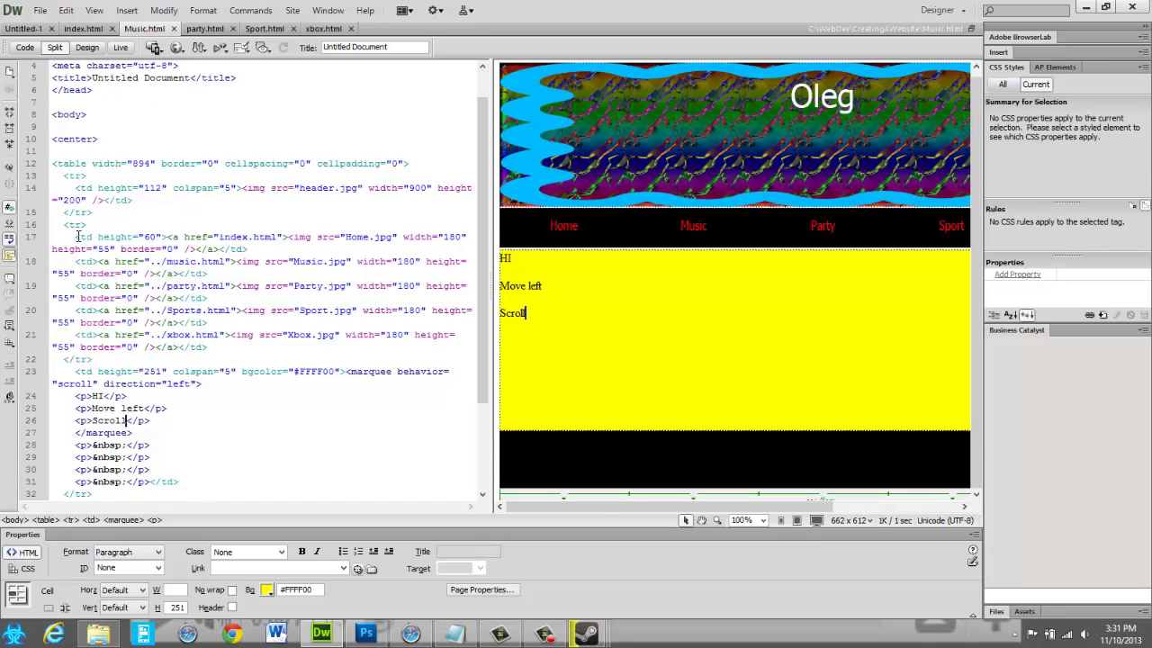
left_click_drag(76, 237, 376, 358)
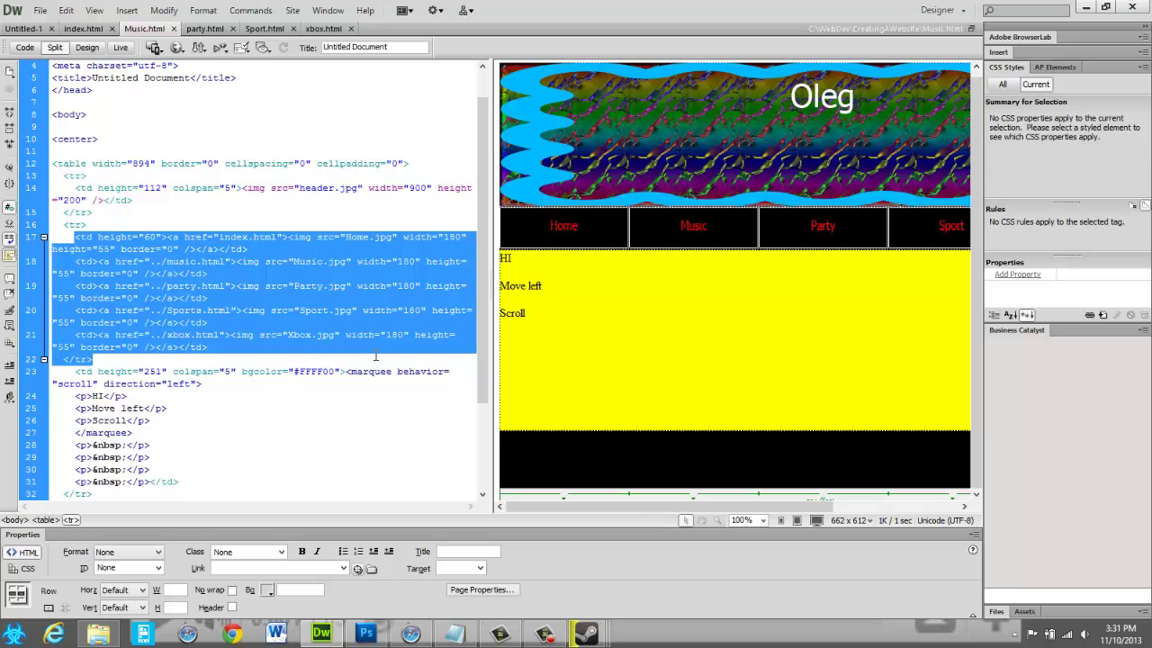
- Paste the corrected nav row into Music.html, then select party.html's nav row code
key("ctrl+v")
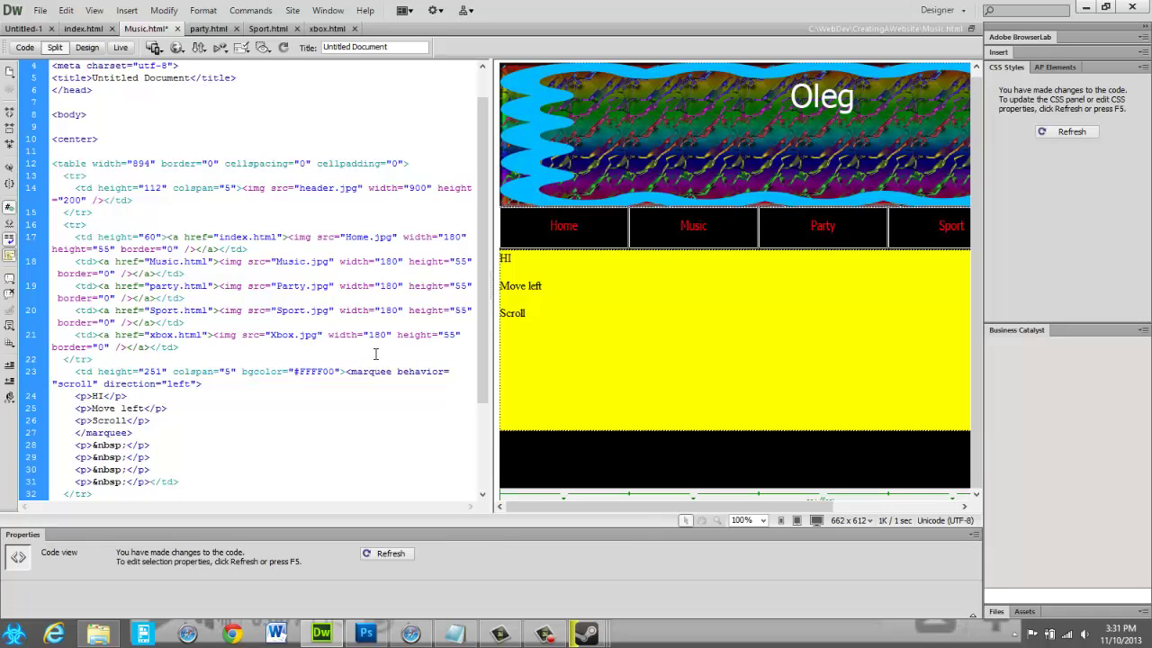
left_click(747, 320)
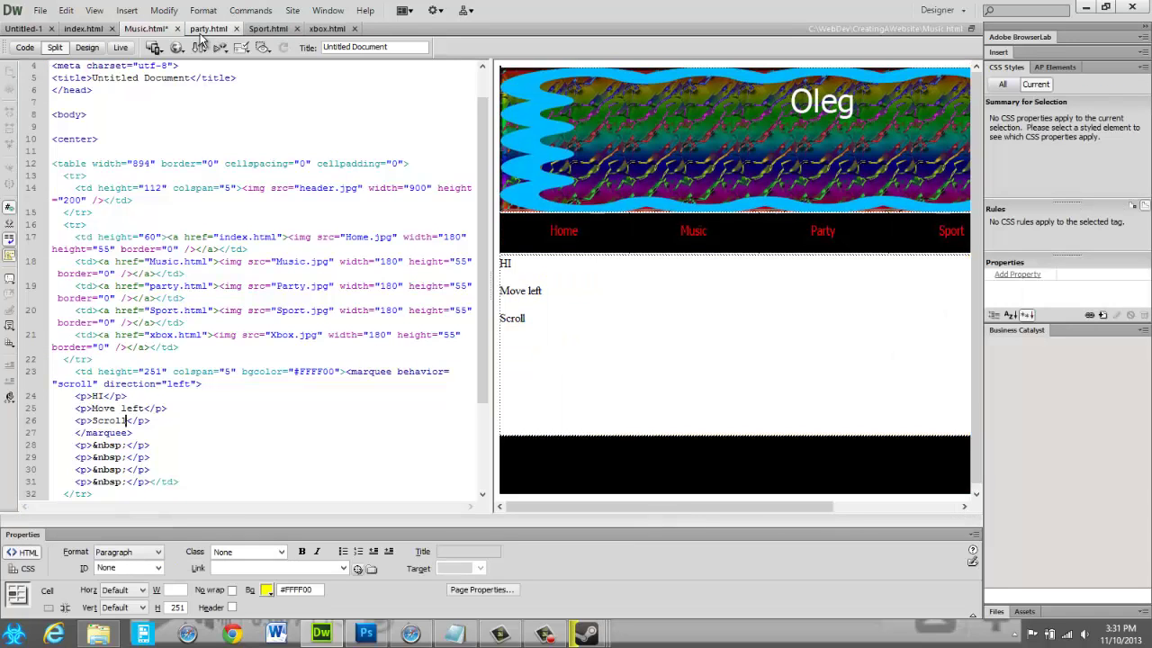
left_click(207, 29)
left_click_drag(74, 274, 228, 396)
key("ctrl+c")
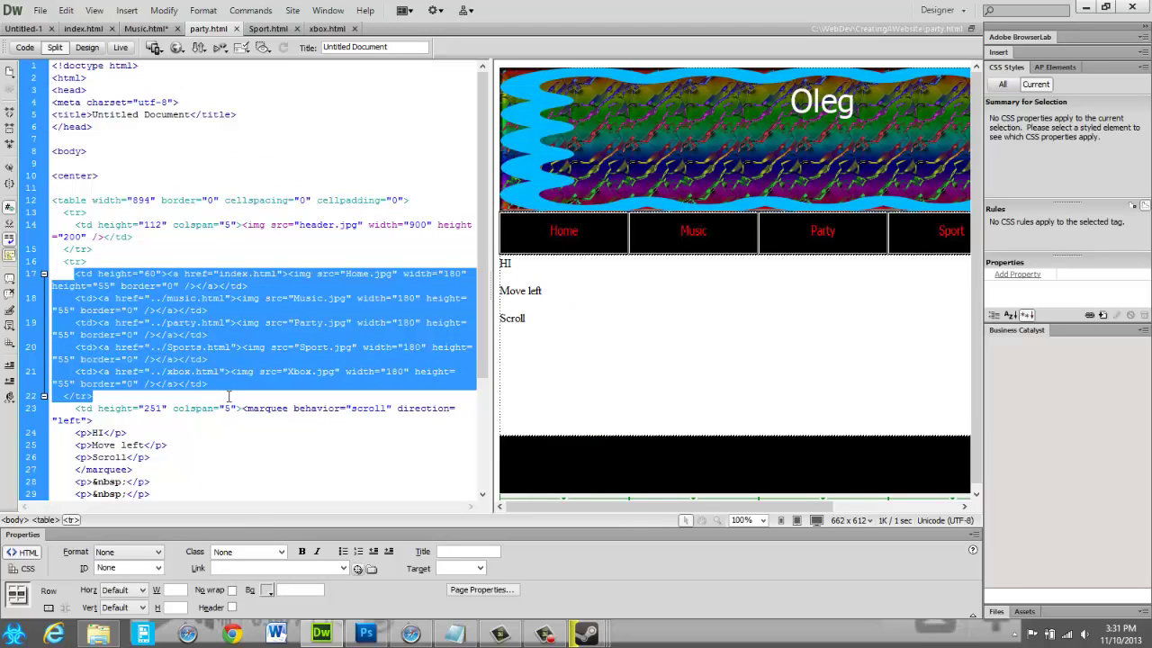
left_click(222, 400)
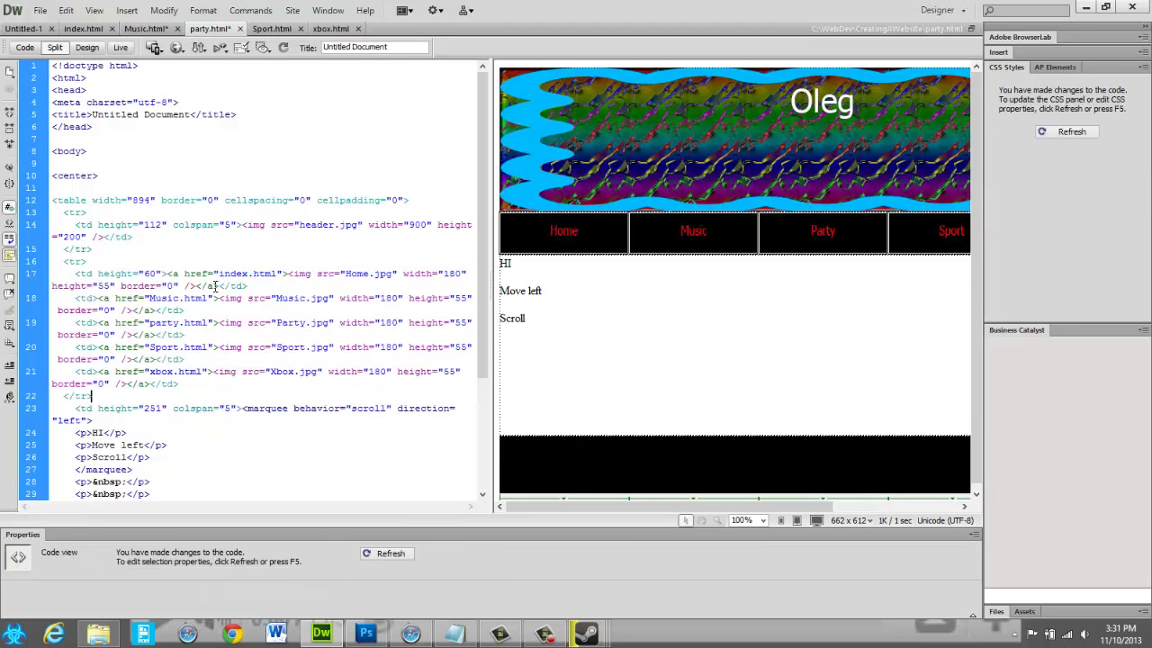
- Replace the nav row code in Sport.html and xbox.html with the corrected index.html row
left_click(252, 29)
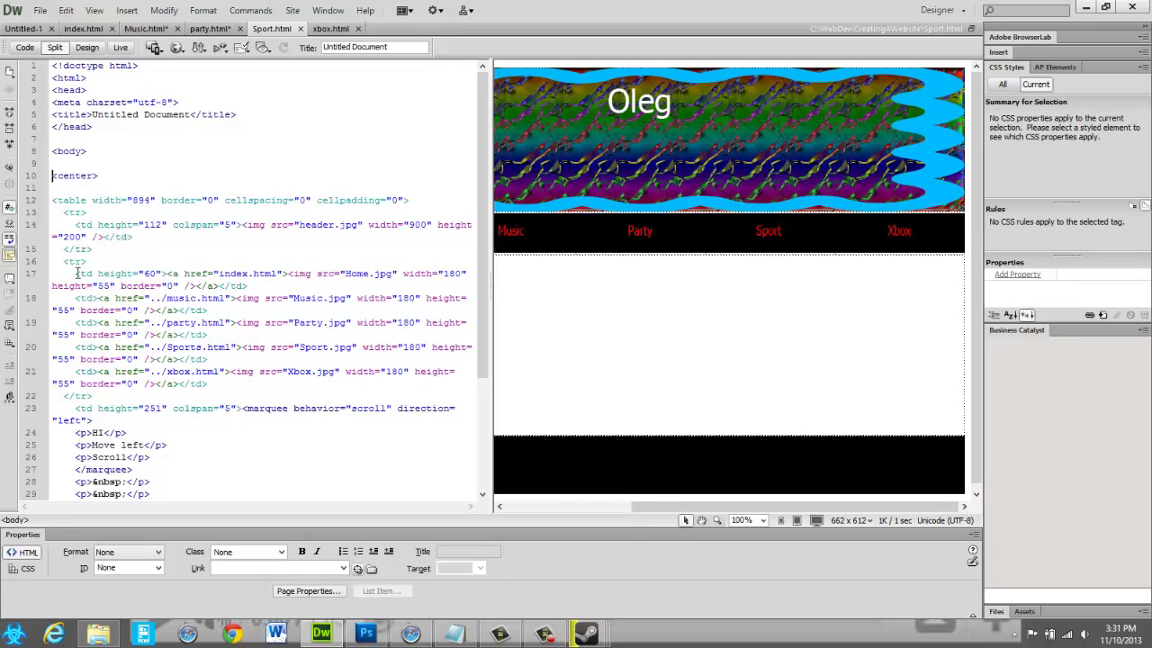
left_click_drag(78, 273, 230, 393)
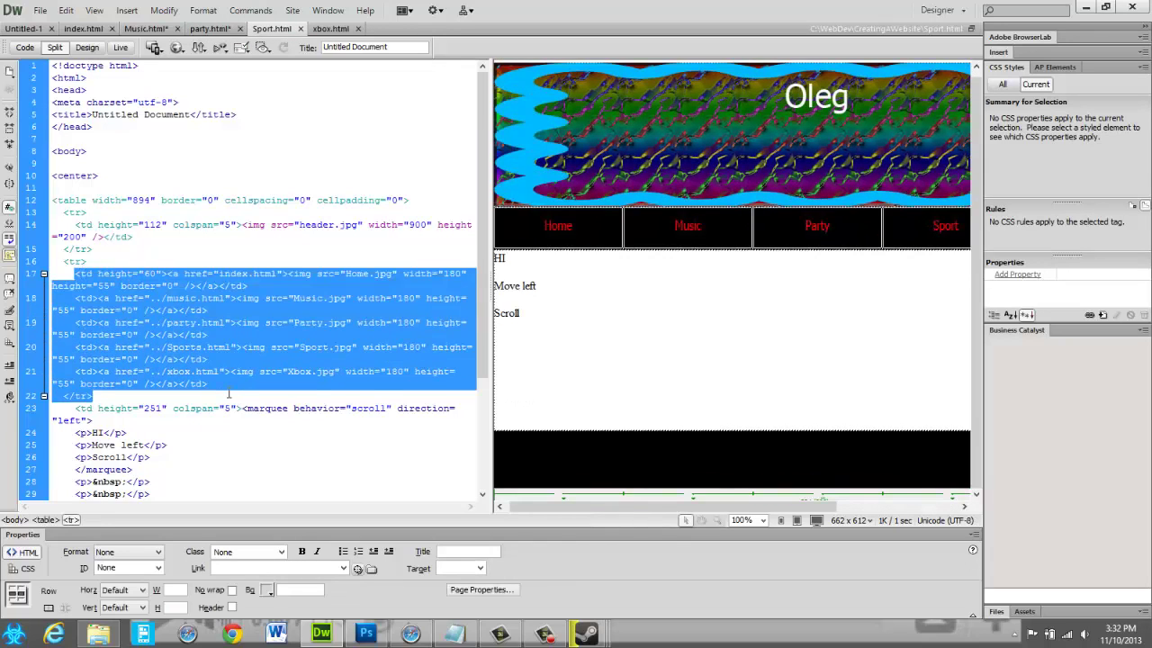
key("ctrl+v")
left_click(315, 29)
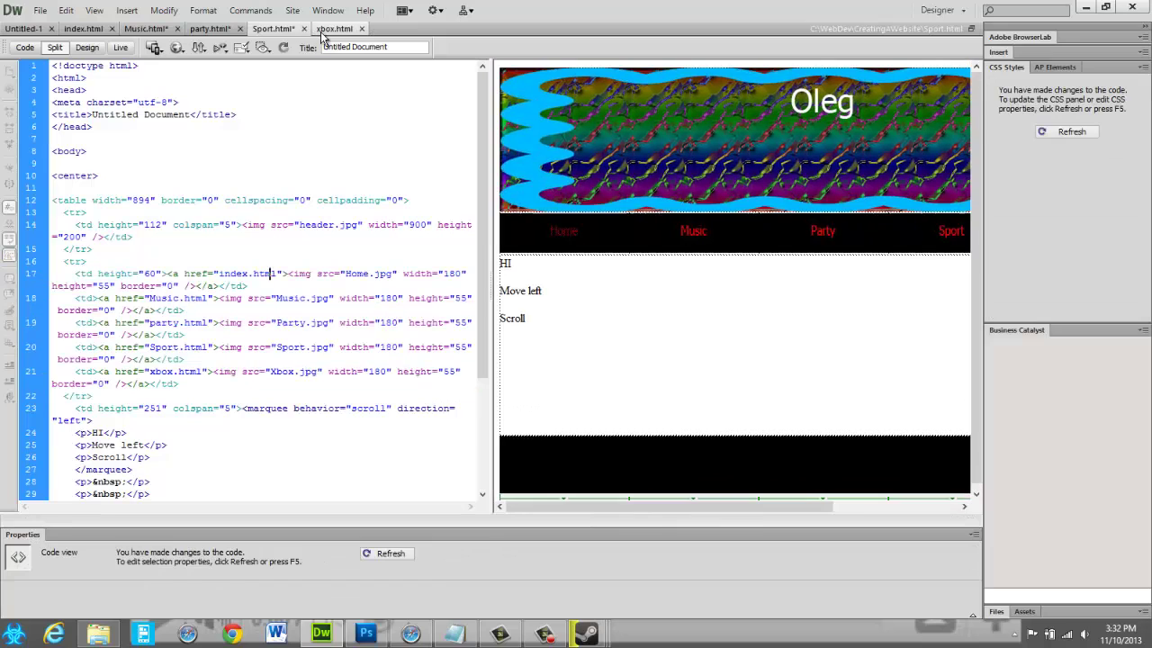
left_click_drag(78, 274, 262, 398)
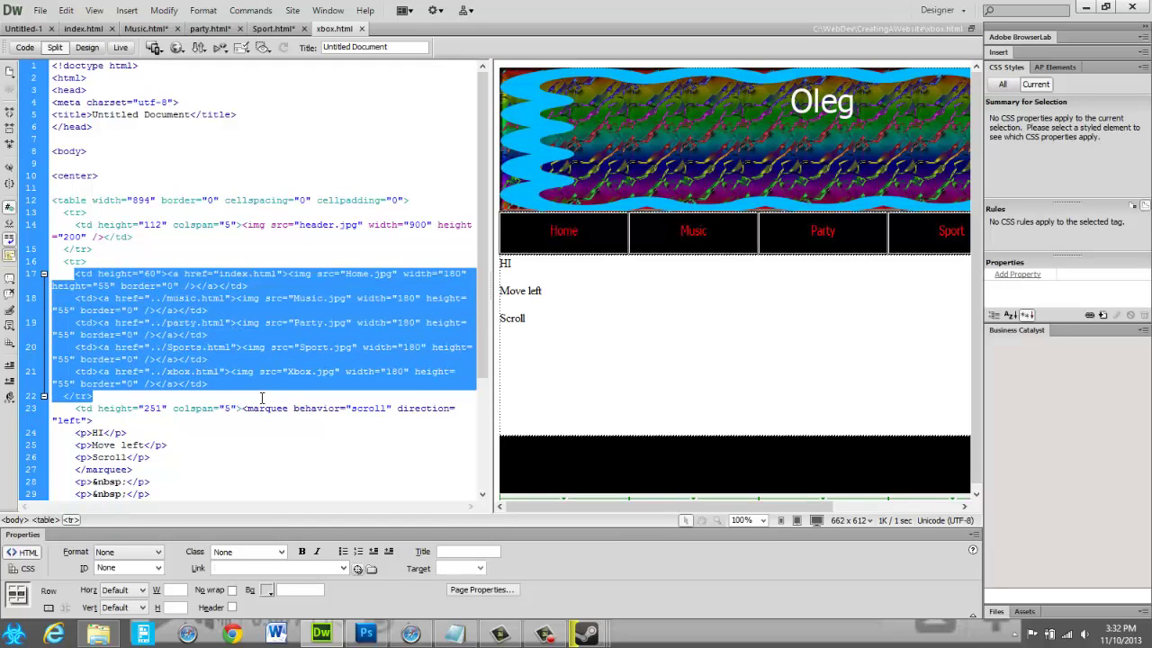
type("<td height=\"60\"><a href=\"index.html\"><img src=\"Home.jpg\" width=\"180\" height=\"55\" border=\"0\" /></a></td>     <td><a href=\"Music.html\"><img src=\"Music.jpg\" width=\"180\" height=\"55\" border=\"0\" /></a></td>     <td><a href=\"party.html\"><img src=\"Party.jpg\" width=\"180\" height=\"55\" border=\"0\" /></a></td>     <td><a href=\"Sport.html\"><img src=\"Sport.jpg\" width=\"180\" height=\"55\" border=\"0\" /></a></td>     <td><a href=\"xbox.html\"><img src=\"Xbox.jpg\" width=\"180\" height=\"55\" border=\"0\" /></a></td>   </tr>")
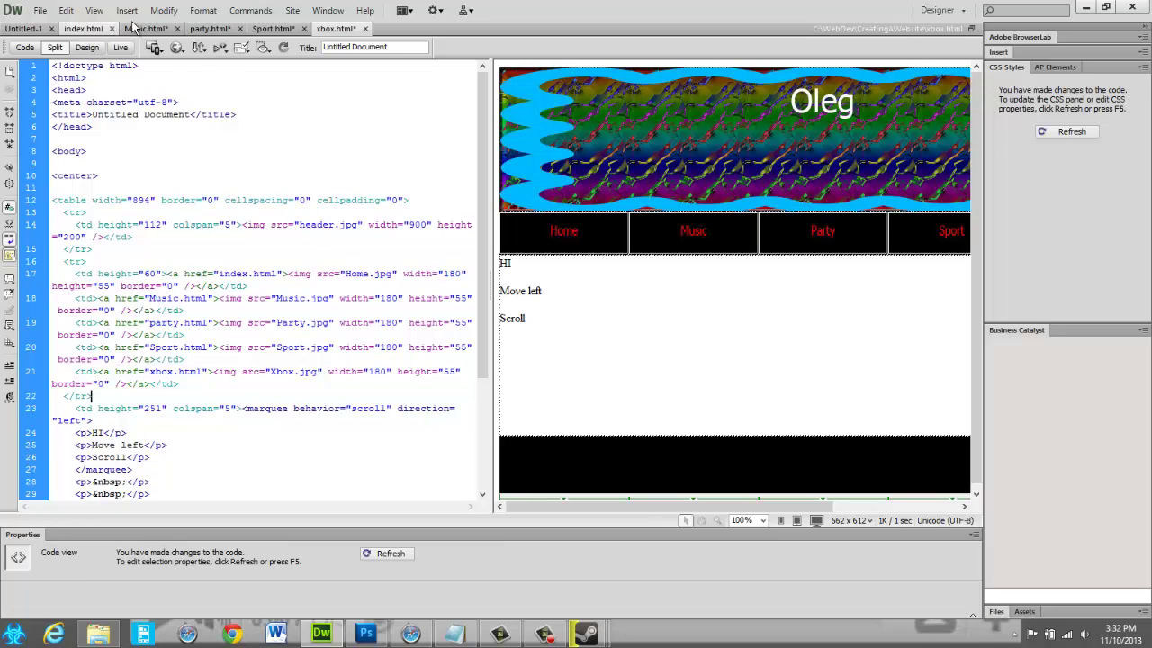
- Check index.html and Music.html's content cell, then move to party.html
left_click(80, 29)
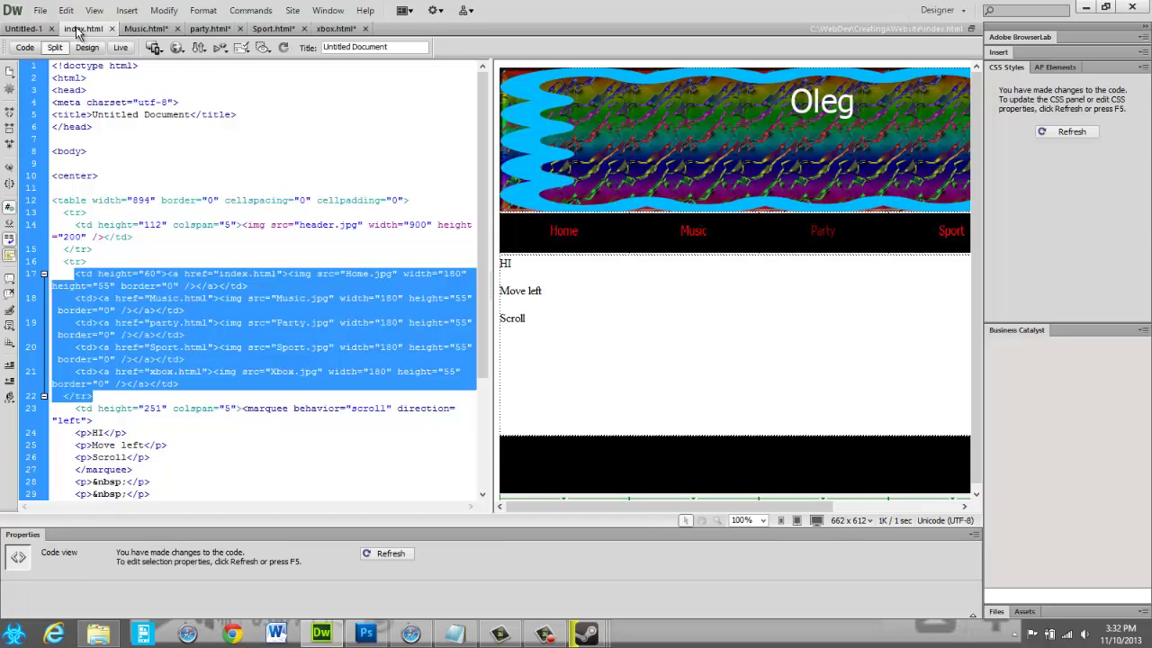
left_click(139, 30)
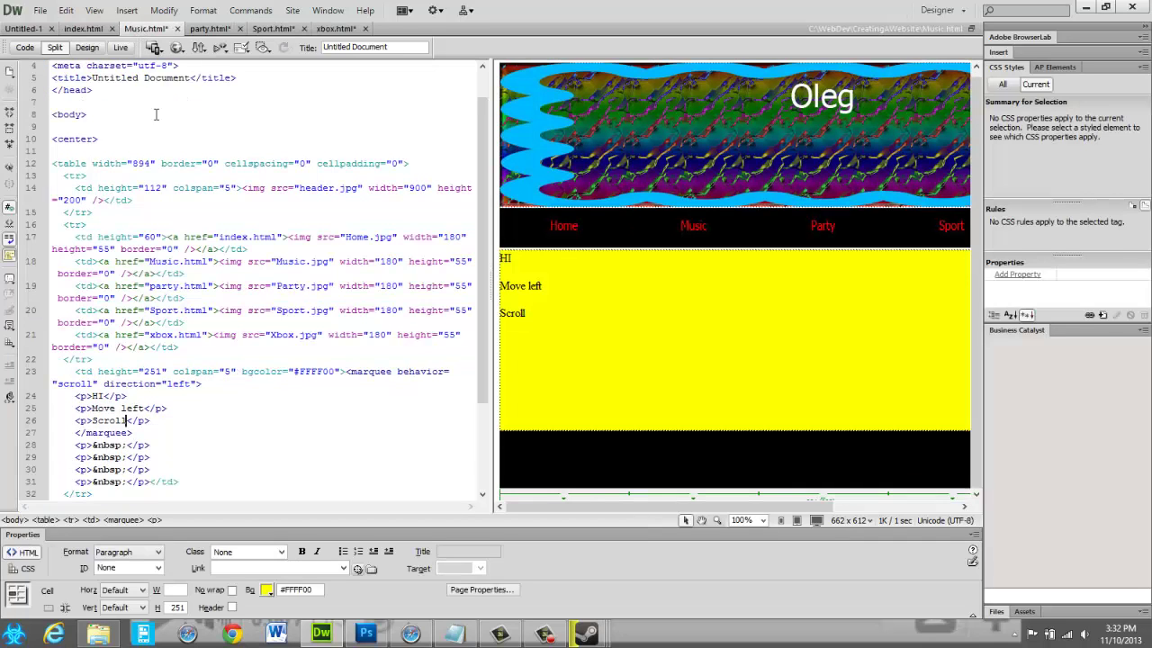
left_click(520, 372)
left_click(220, 28)
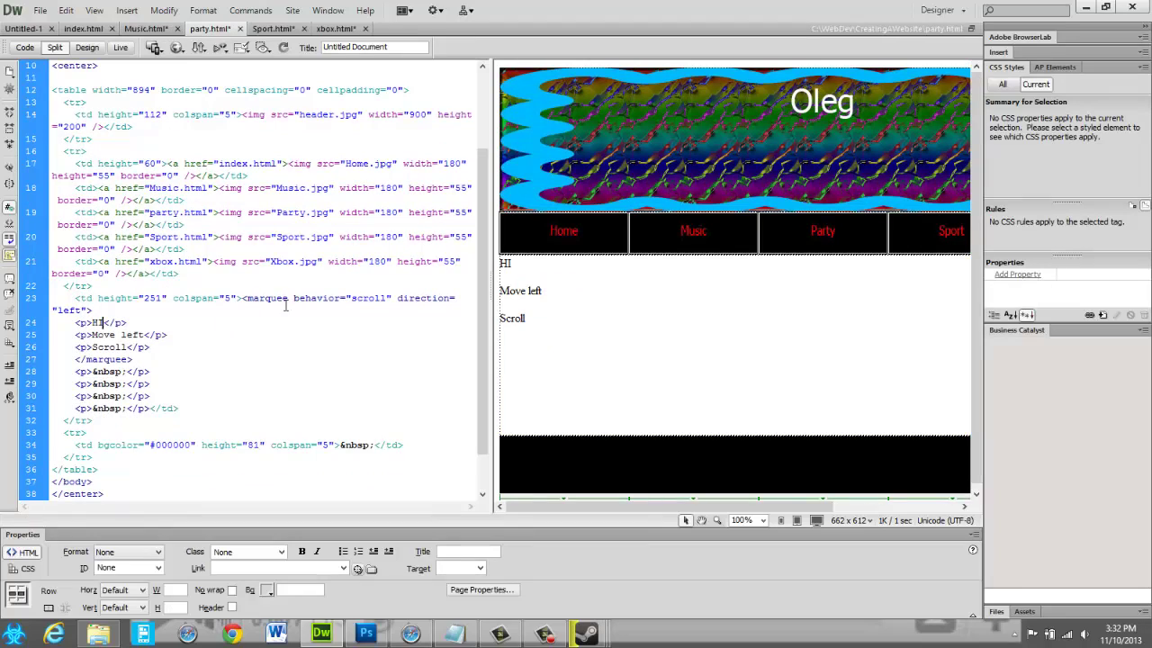
- Give the Party page's content cell a cyan #00FFFF bgcolor
type("bg")
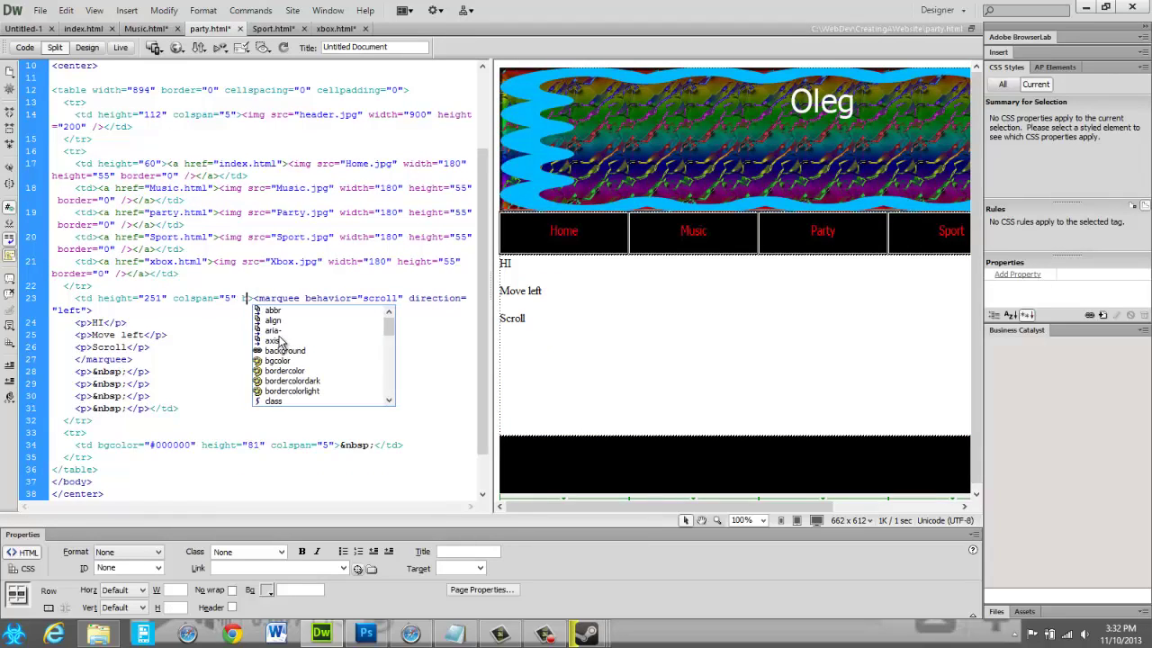
key("Return")
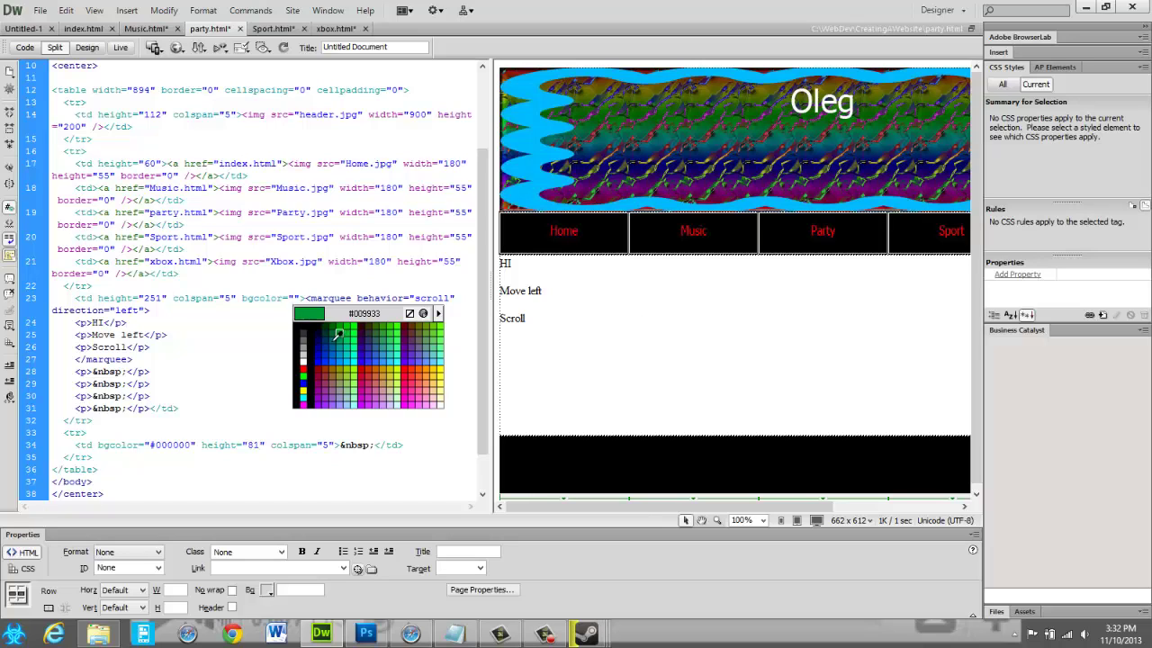
left_click(303, 397)
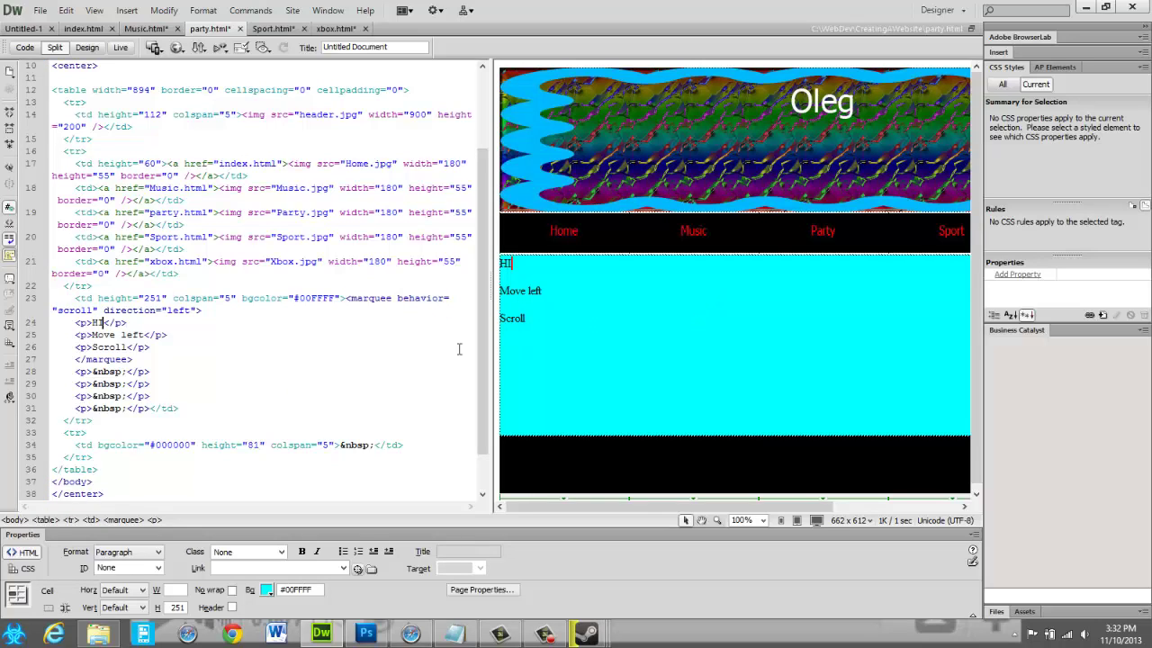
- Give the Sport page's content cell a pink #CC3366 bgcolor
left_click(272, 30)
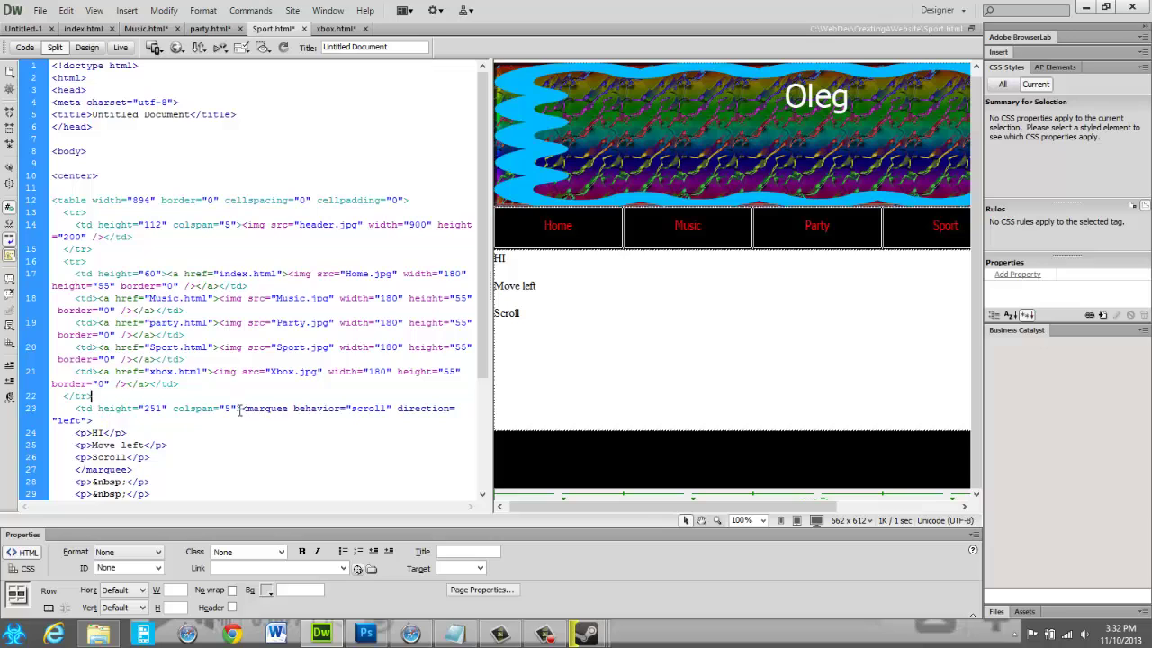
type("bg")
key("Return")
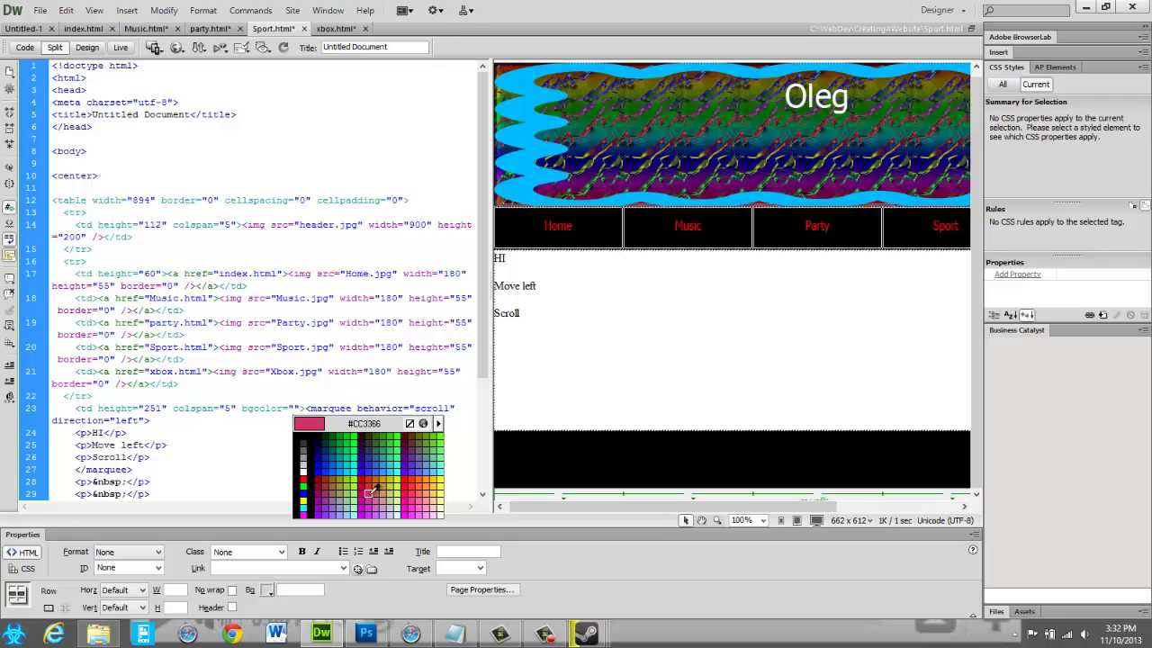
left_click(369, 486)
left_click(638, 316)
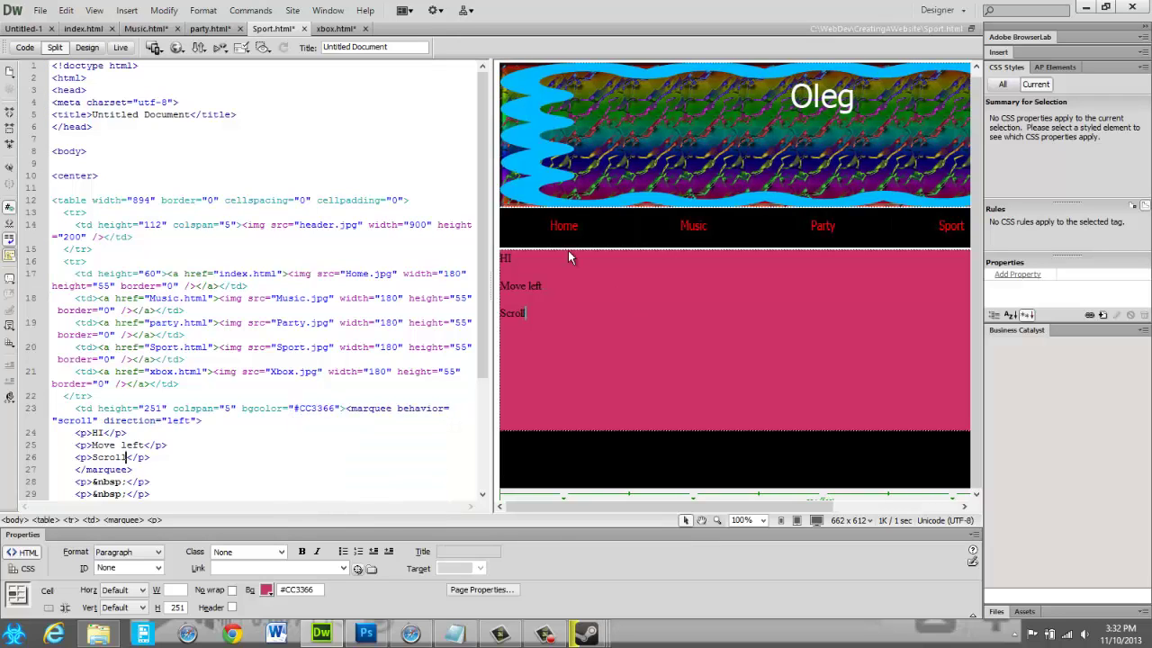
- Give the xbox page's content cell a green #00FF00 bgcolor
left_click(337, 28)
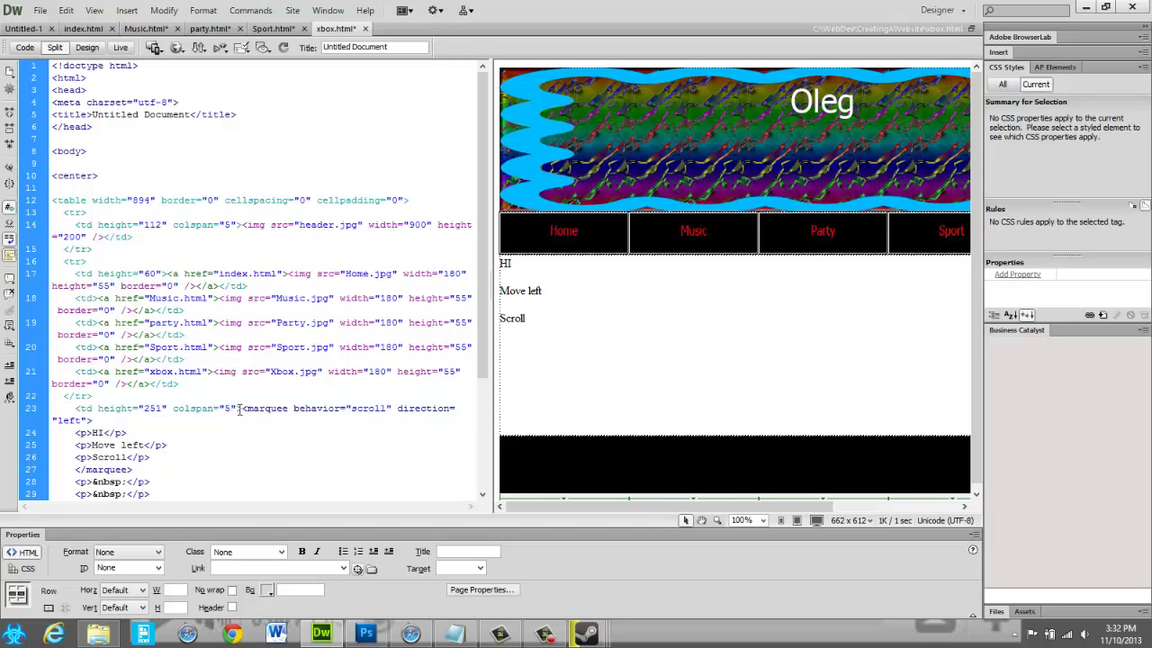
key("Escape")
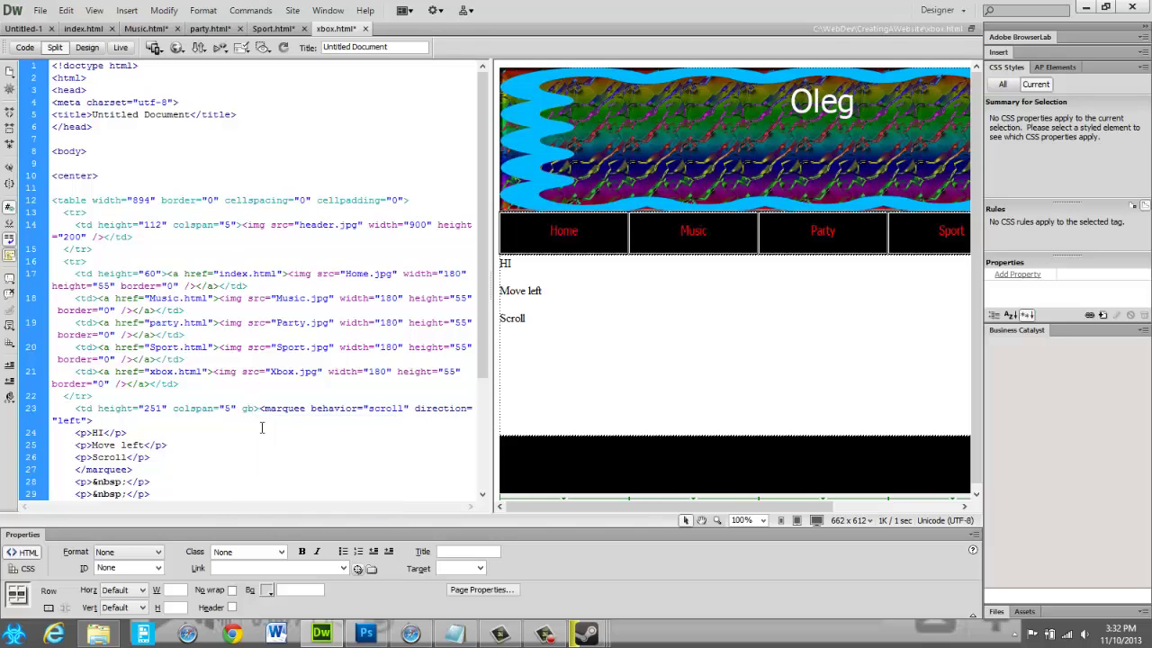
type("c")
key("BackSpace")
type("bg")
key("Return")
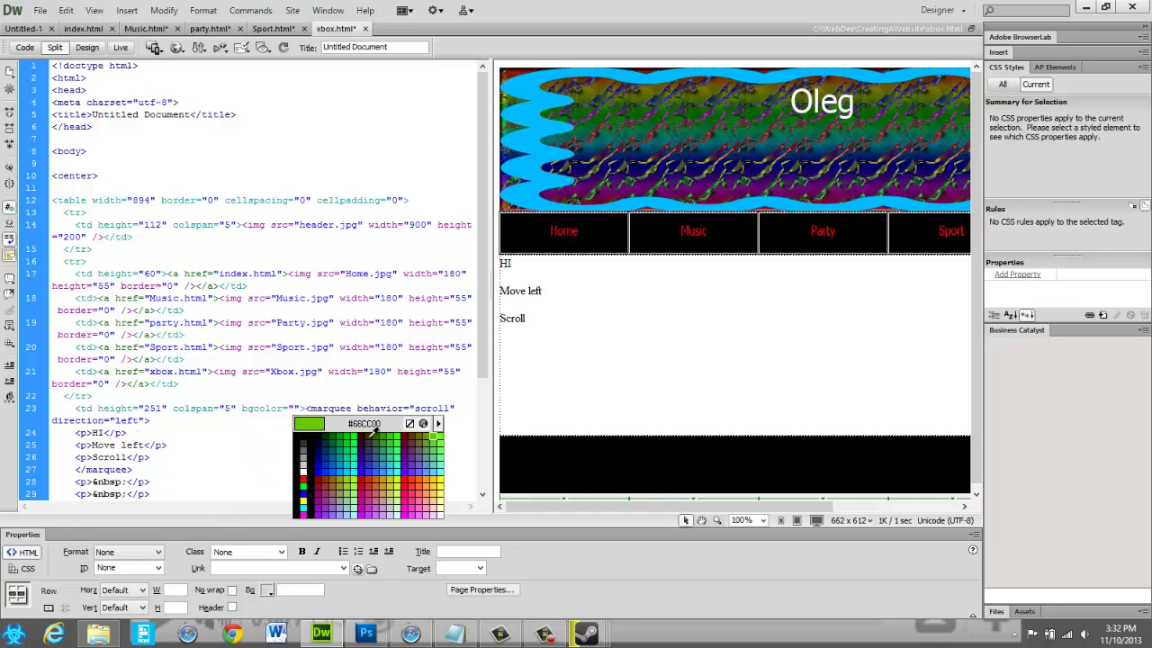
left_click(303, 486)
left_click(588, 342)
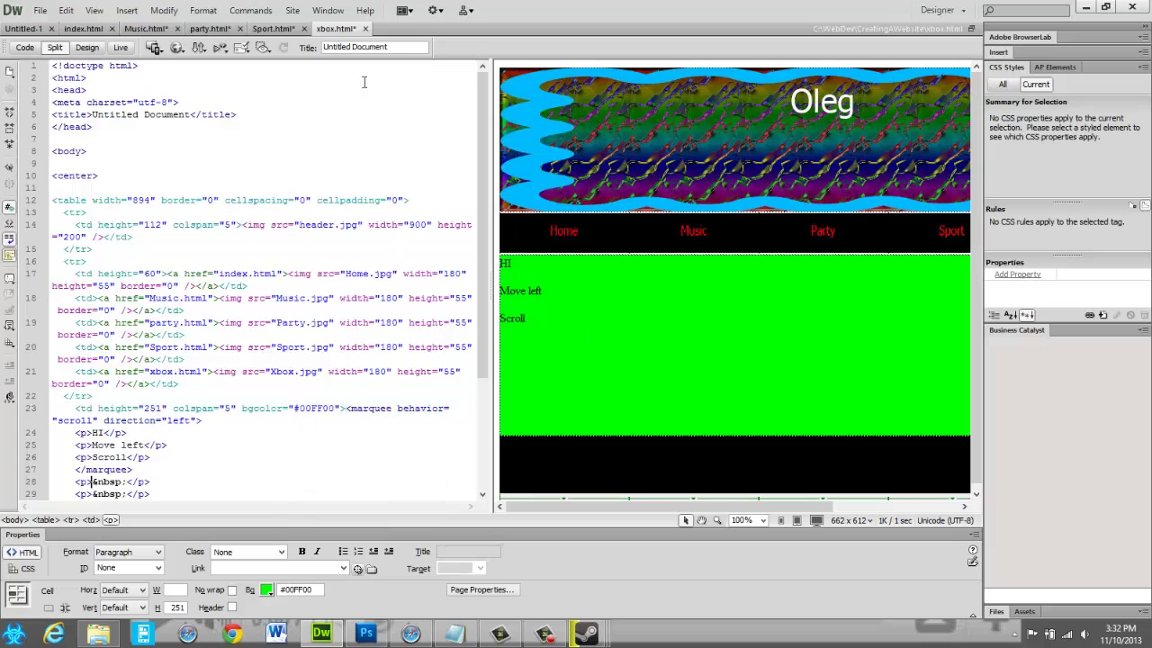
- Save all open pages and preview index.html in Internet Explorer with F12
left_click(41, 10)
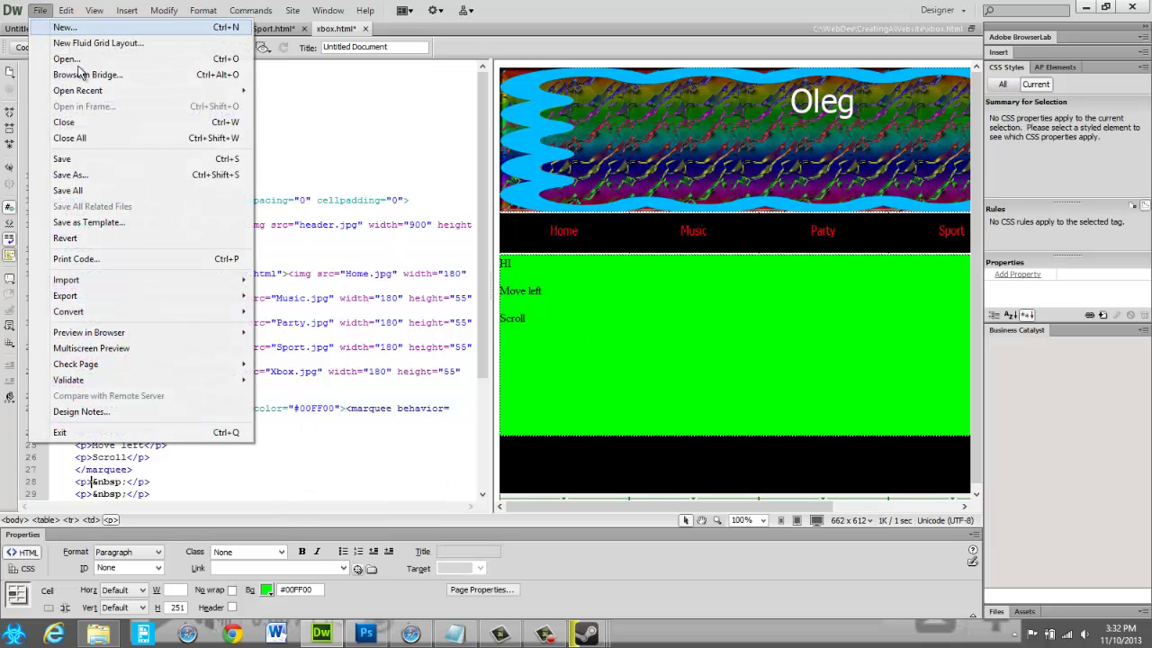
left_click(119, 190)
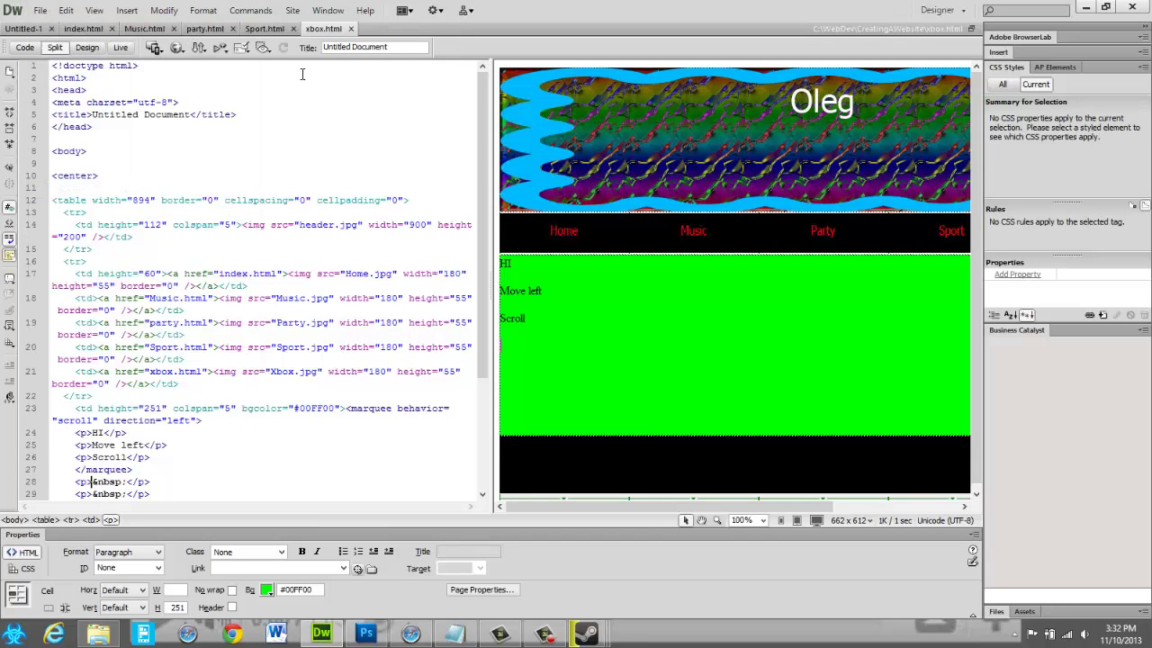
left_click(83, 28)
key("F12")
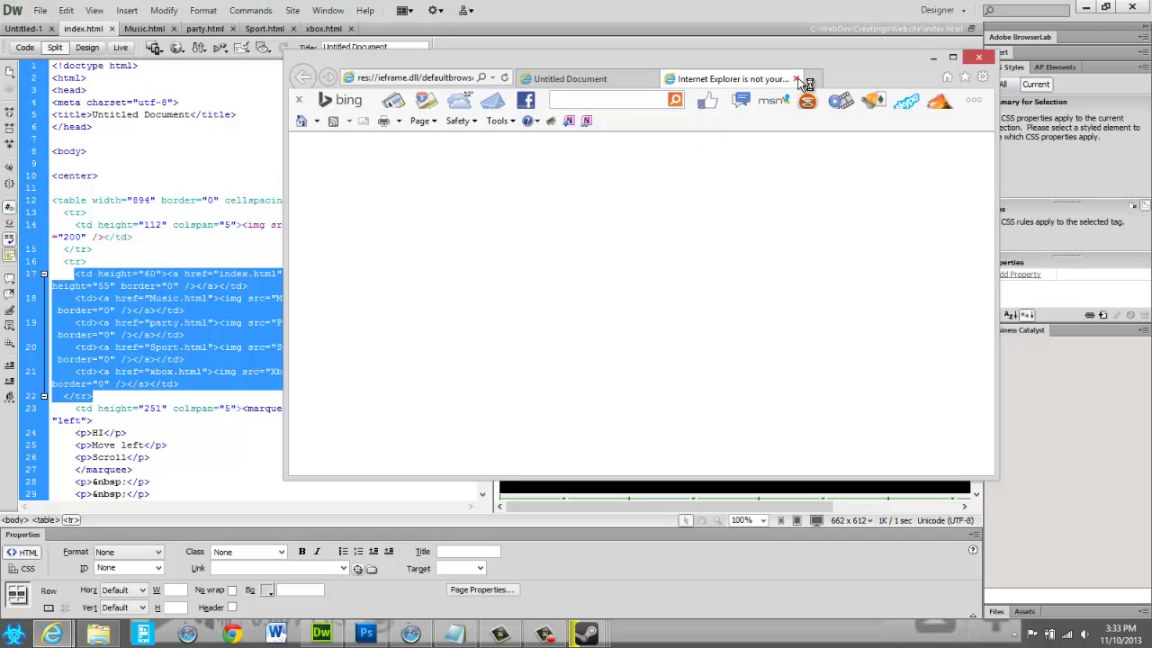
- Close the IE notice tab, maximize the window, and visit Music, Party, Sport and Xbox
left_click(795, 78)
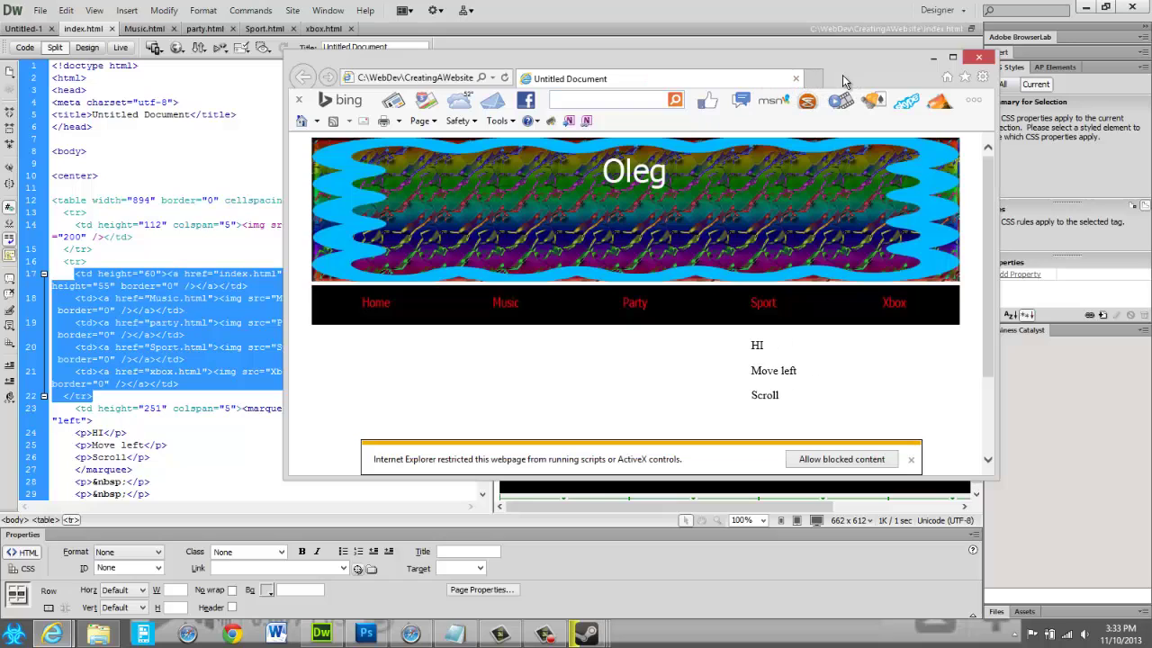
double_click(843, 77)
left_click(455, 254)
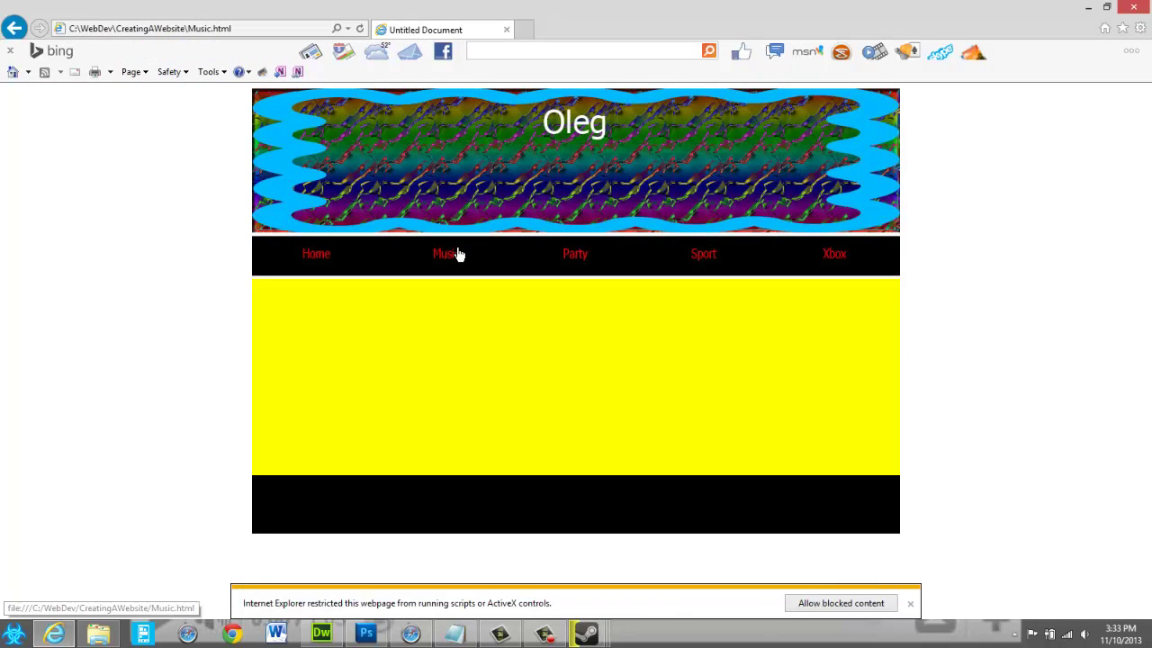
left_click(567, 257)
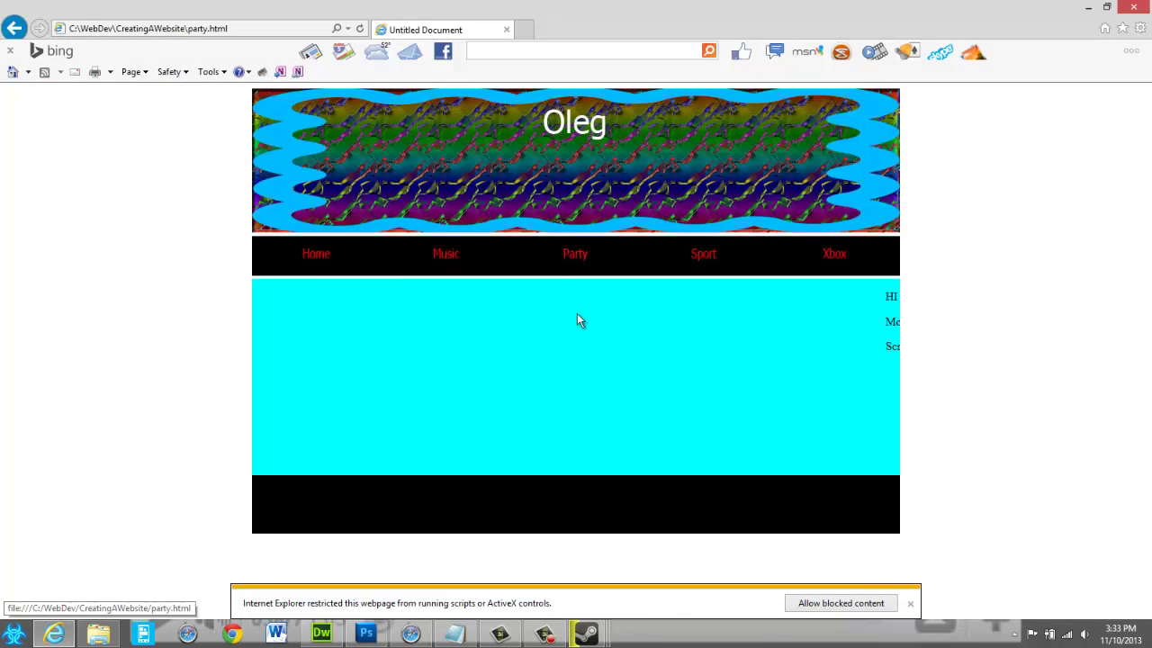
left_click(707, 261)
left_click(828, 254)
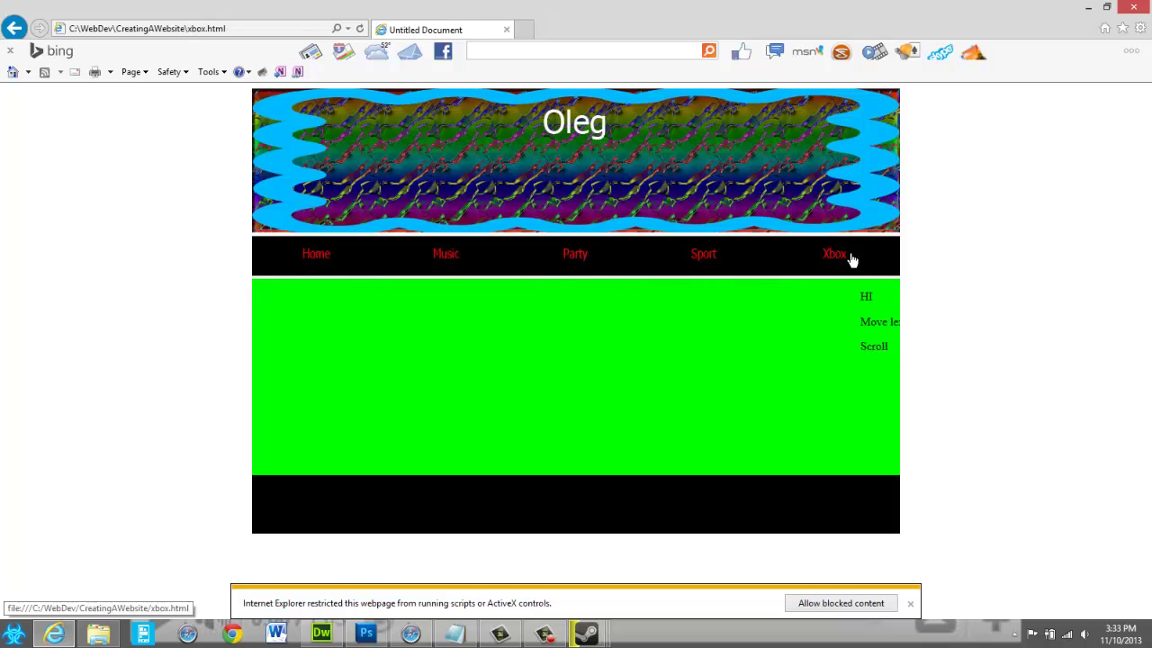
- Go back Home, then open Music, Party and Sport, ending on the yellow Music page
left_click(326, 261)
left_click(429, 268)
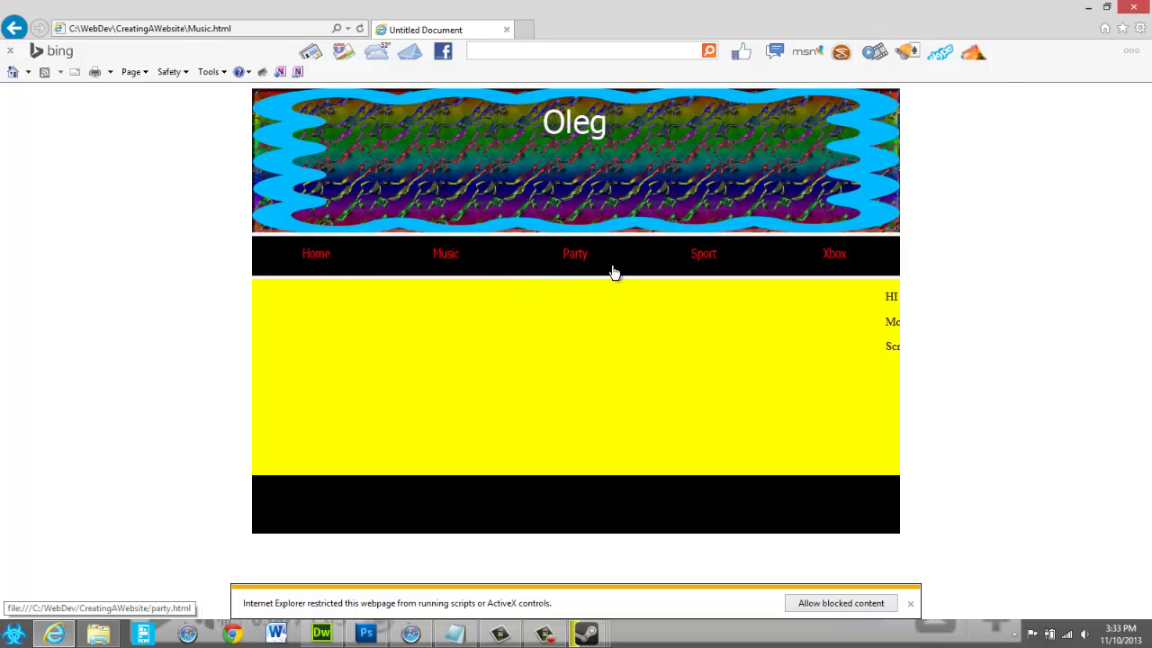
left_click(612, 270)
left_click(702, 259)
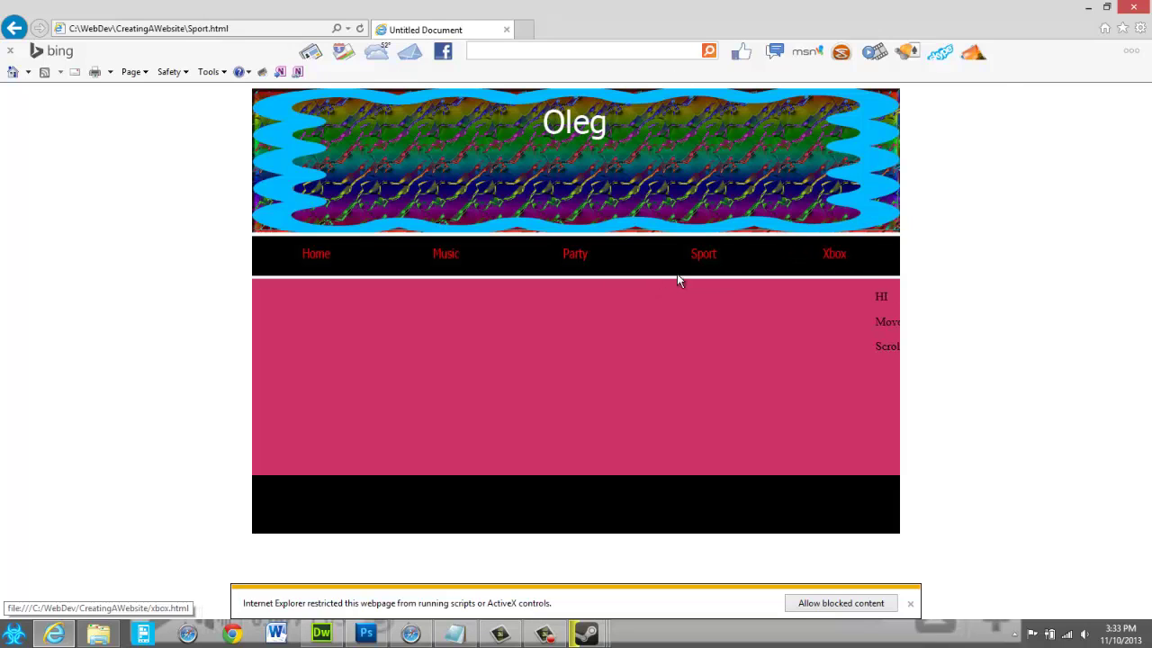
left_click(445, 255)
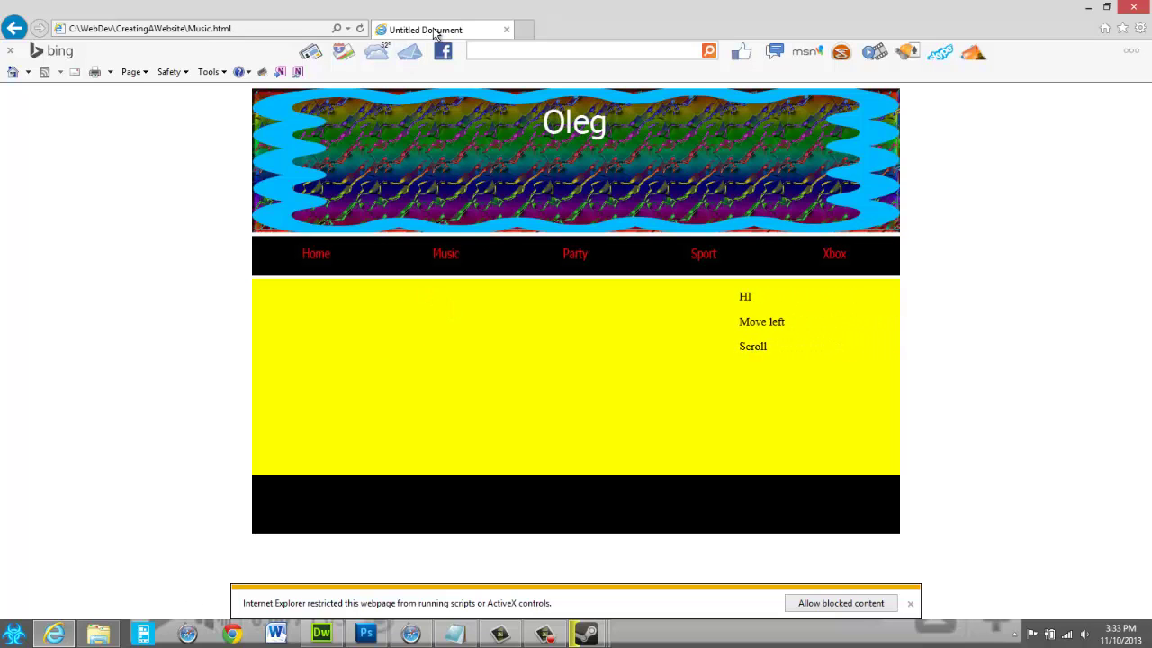
- Return to Dreamweaver and inspect Music.html's code and yellow content cell
key("alt+Tab")
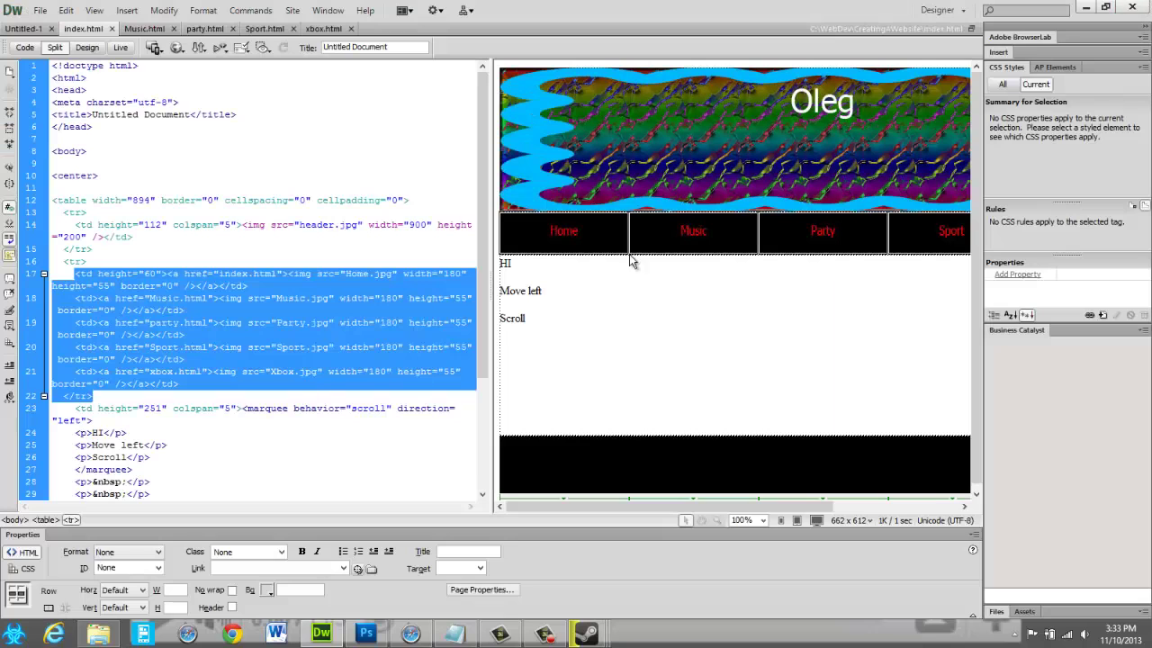
left_click(304, 200)
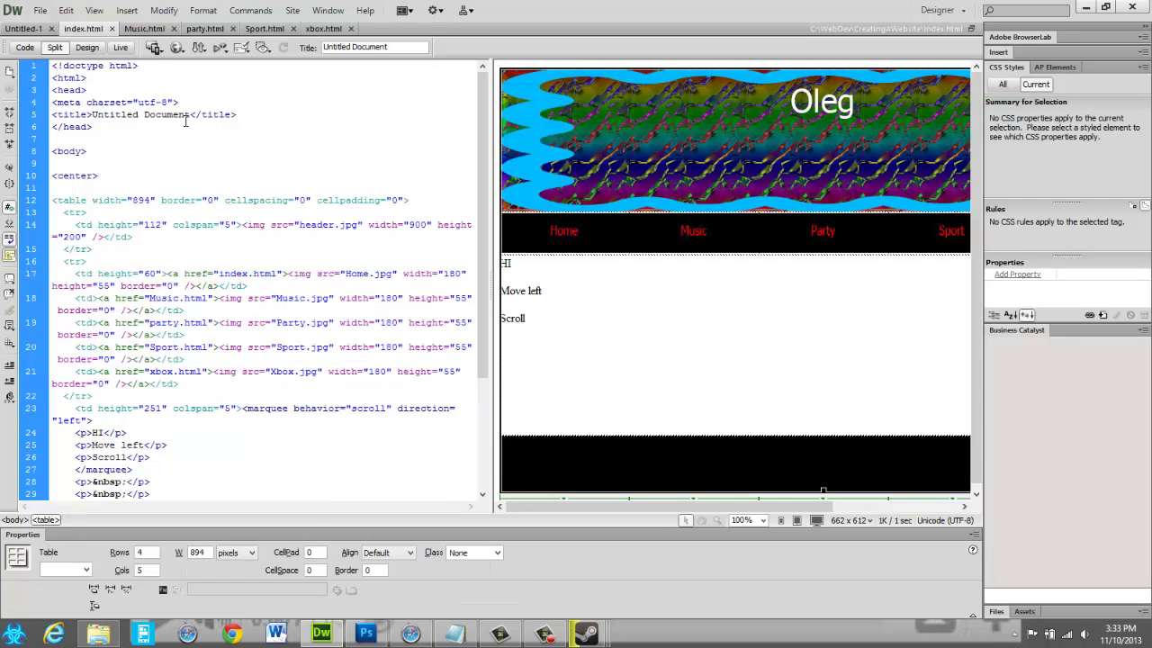
left_click(144, 27)
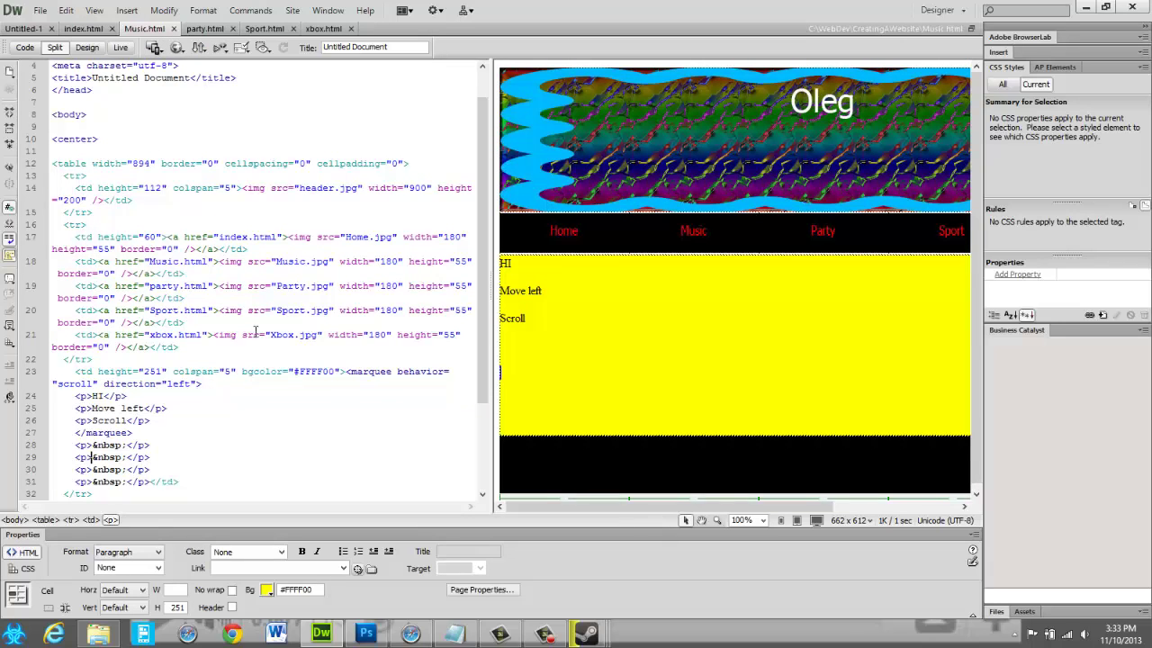
left_click(382, 337)
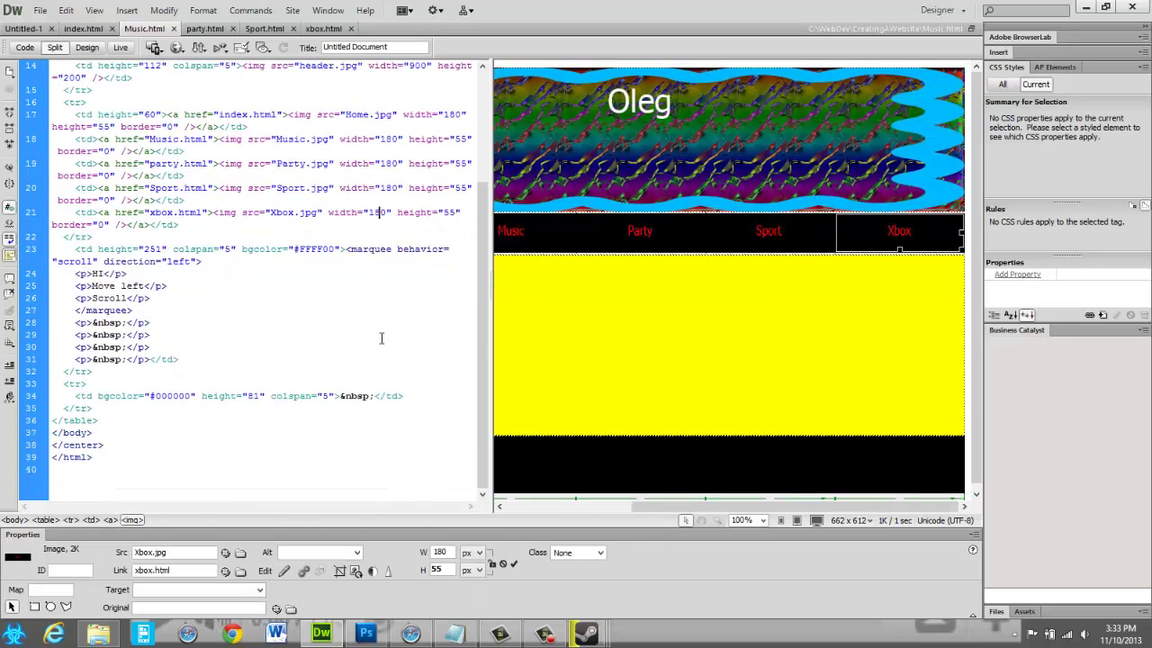
scroll(382, 338, "up", 1)
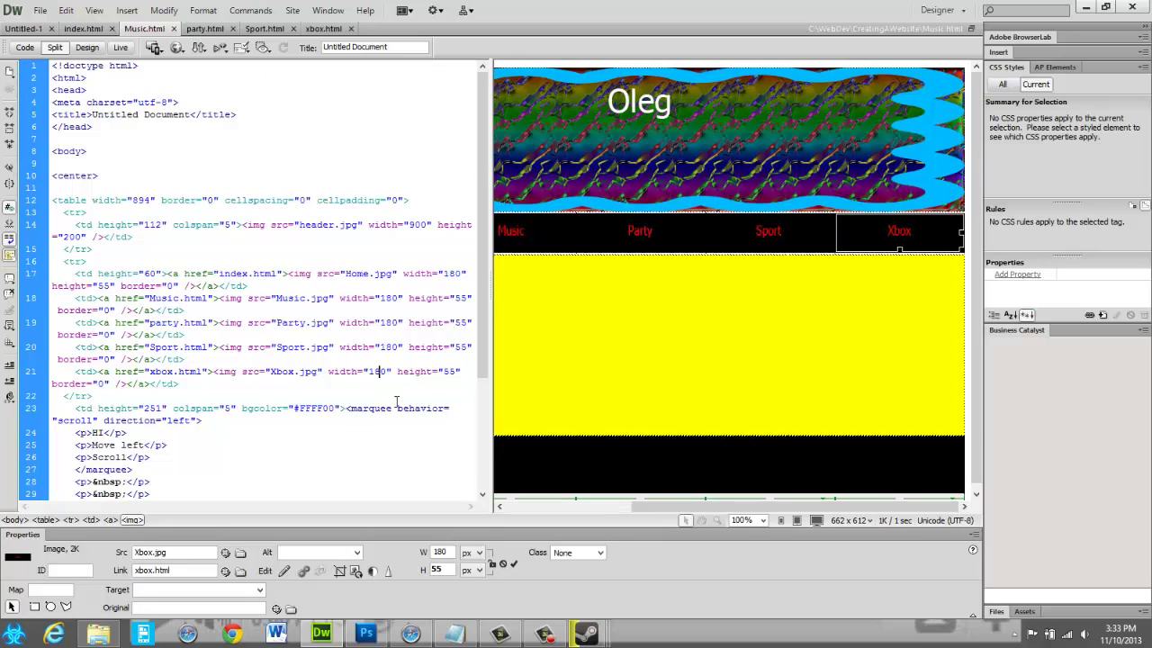
left_click(589, 507)
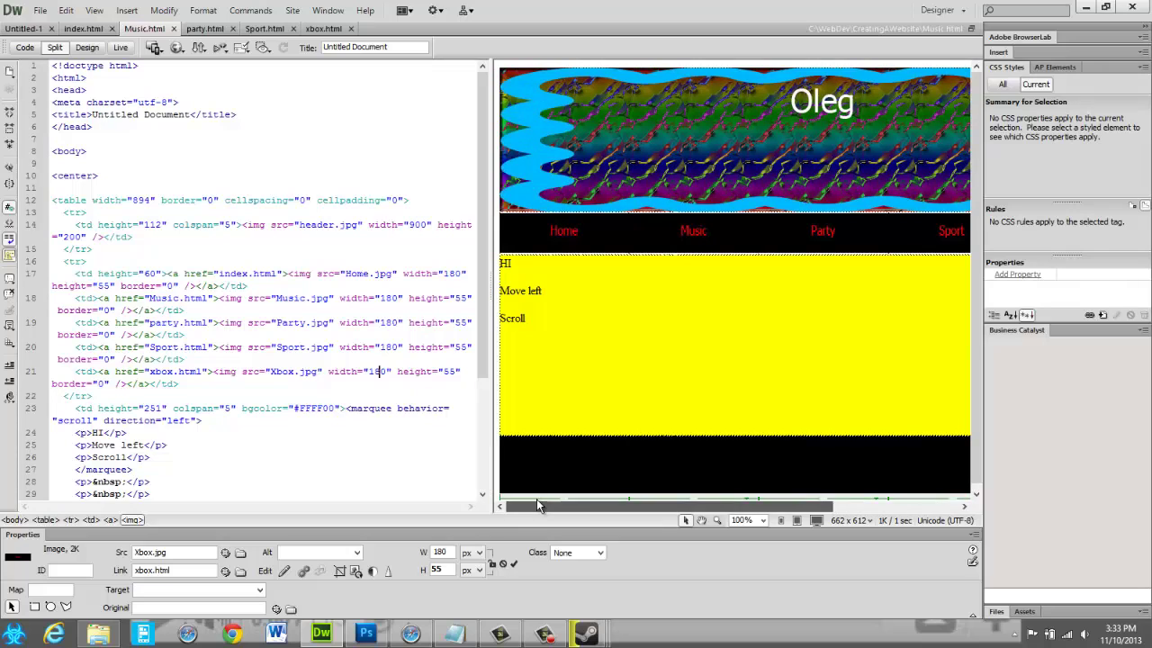
left_click(594, 401)
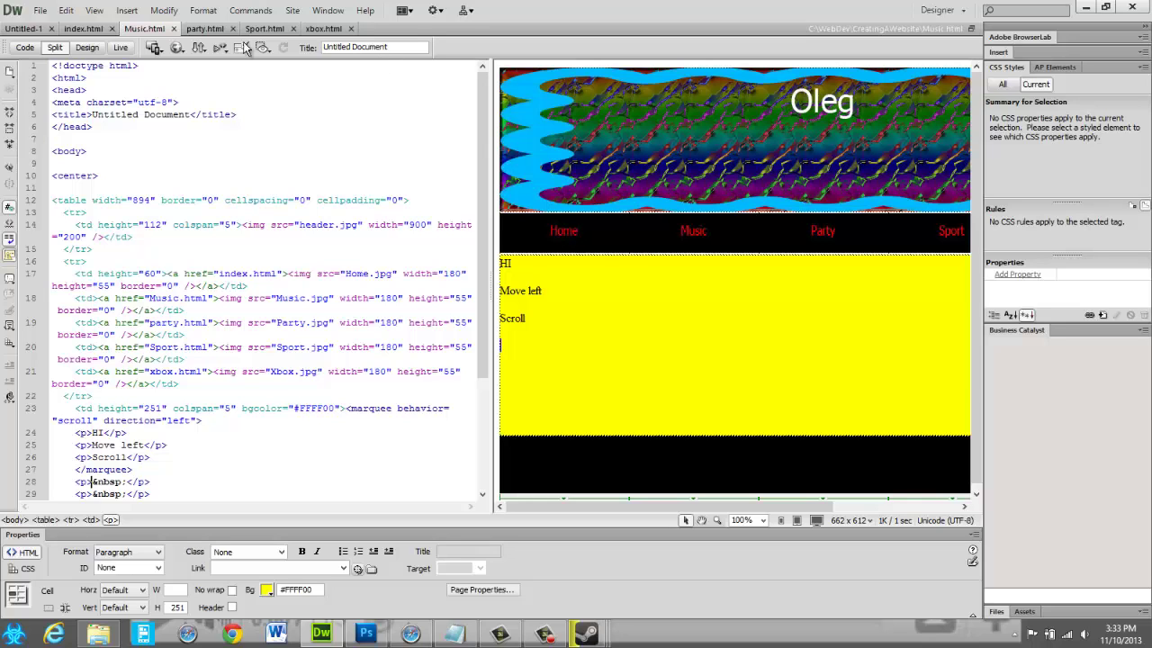
- Step through the party, Sport and xbox.html tabs, ending on the green xbox page
left_click(208, 30)
left_click(275, 31)
left_click(317, 32)
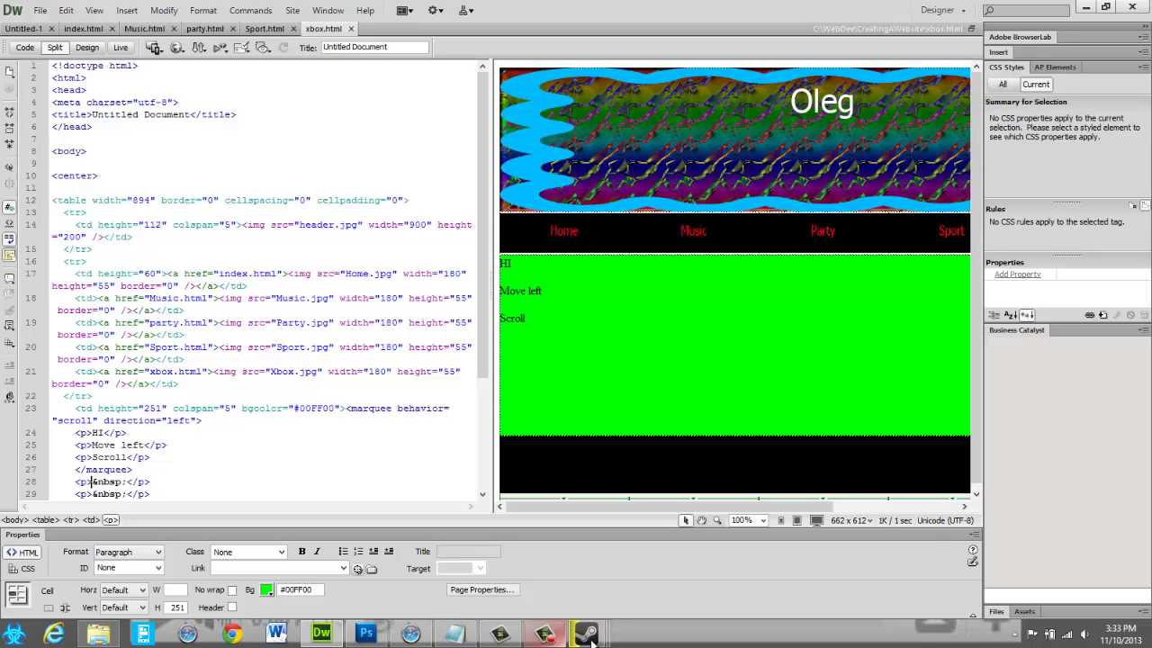
left_click(544, 634)
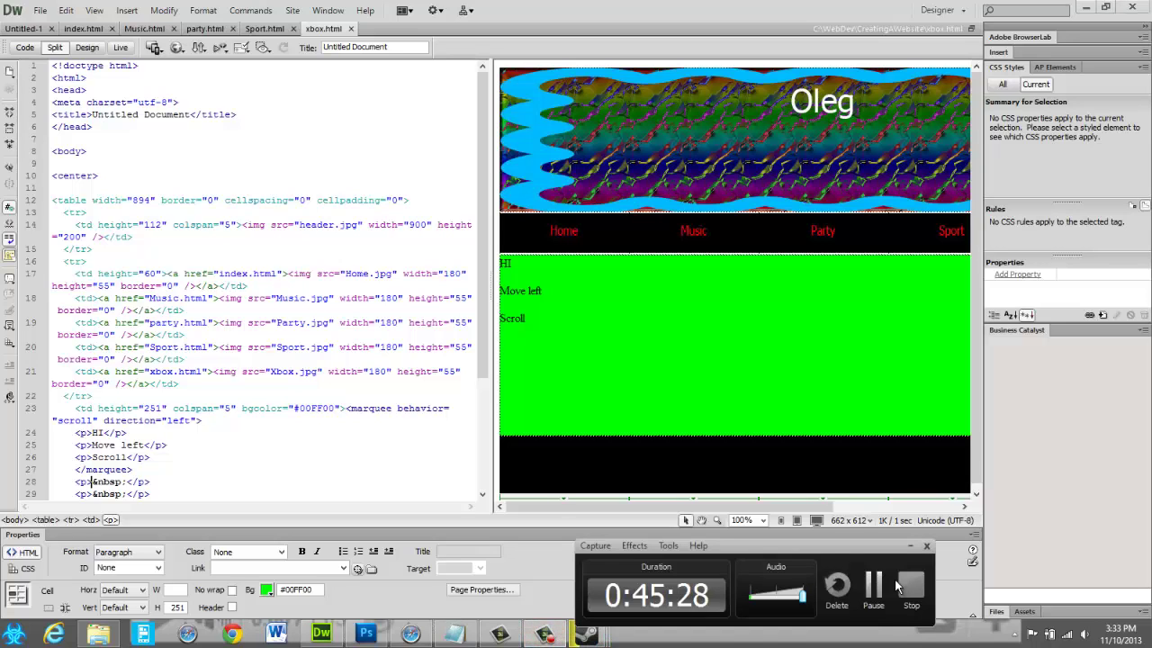